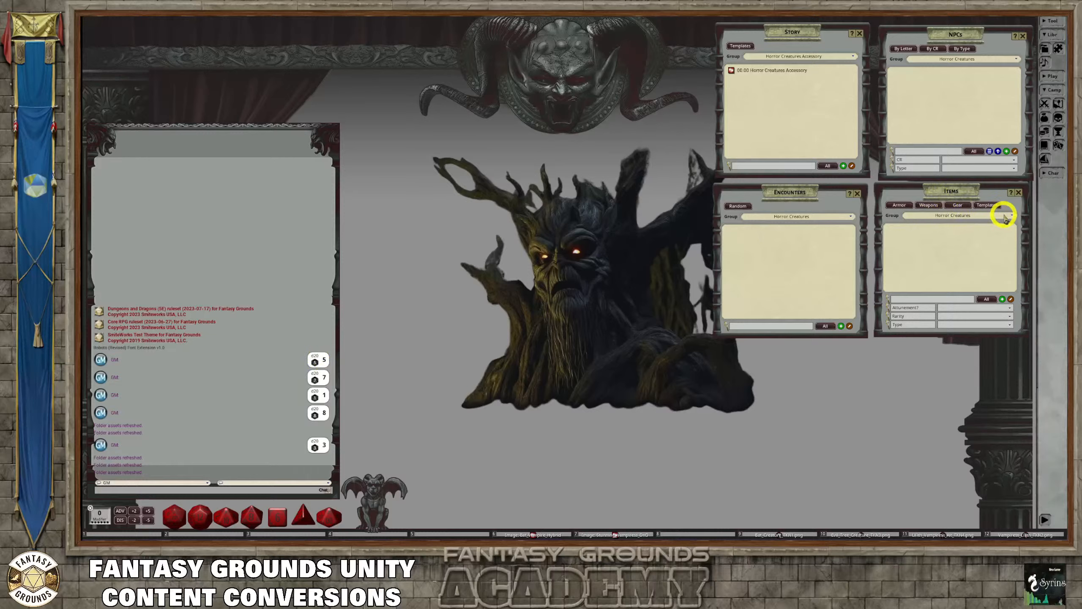
Set the items list to the Horror Creatures group and open the item templates list in an enlarged window
{"action": "left_click", "coordinate": [1013, 216]}
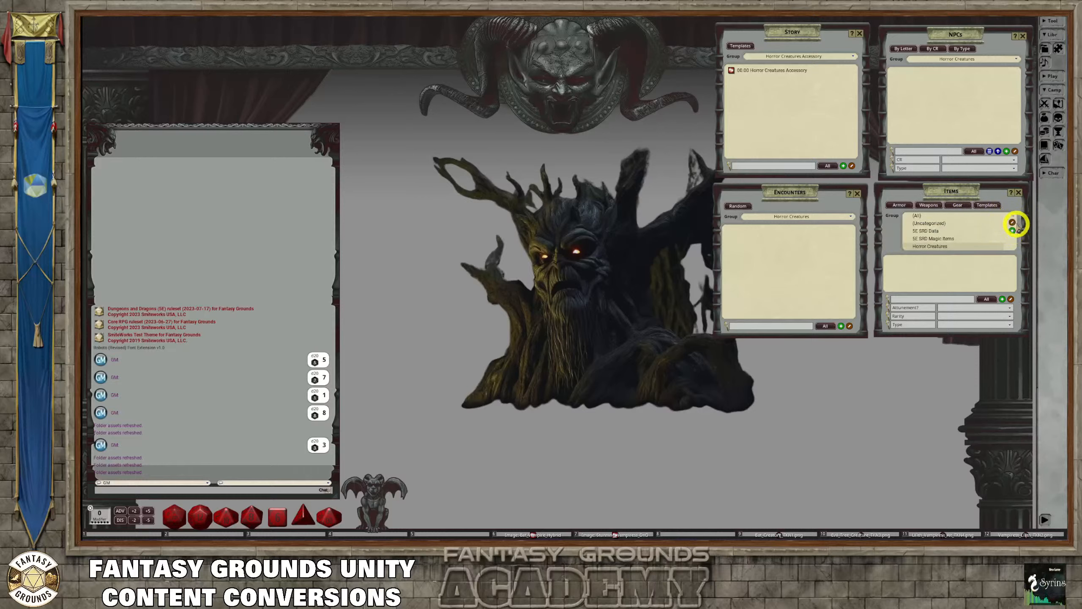
{"action": "left_click", "coordinate": [941, 249]}
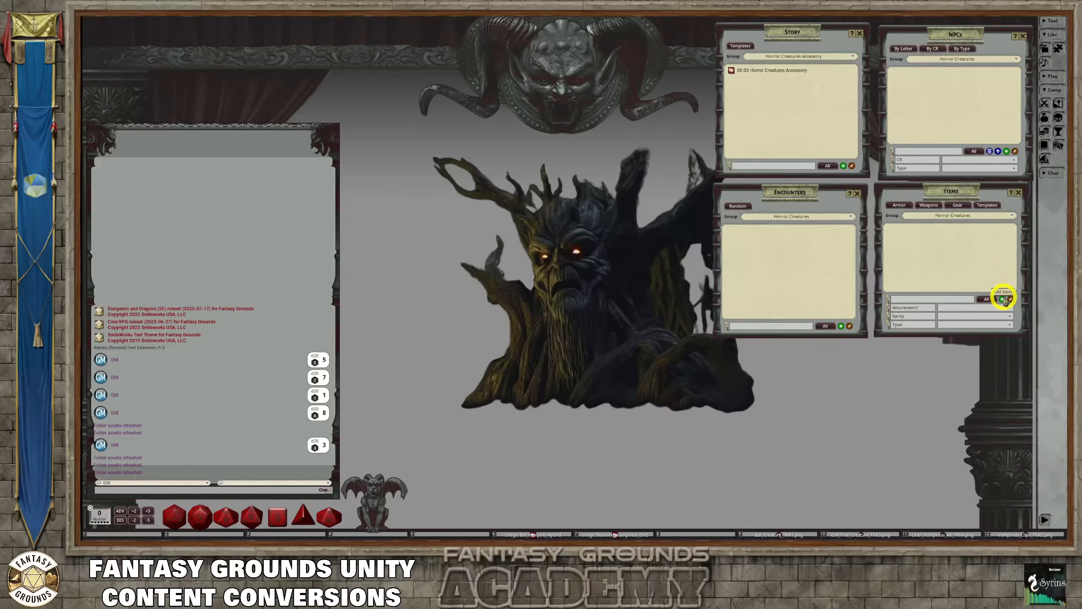
{"action": "left_click", "coordinate": [992, 204]}
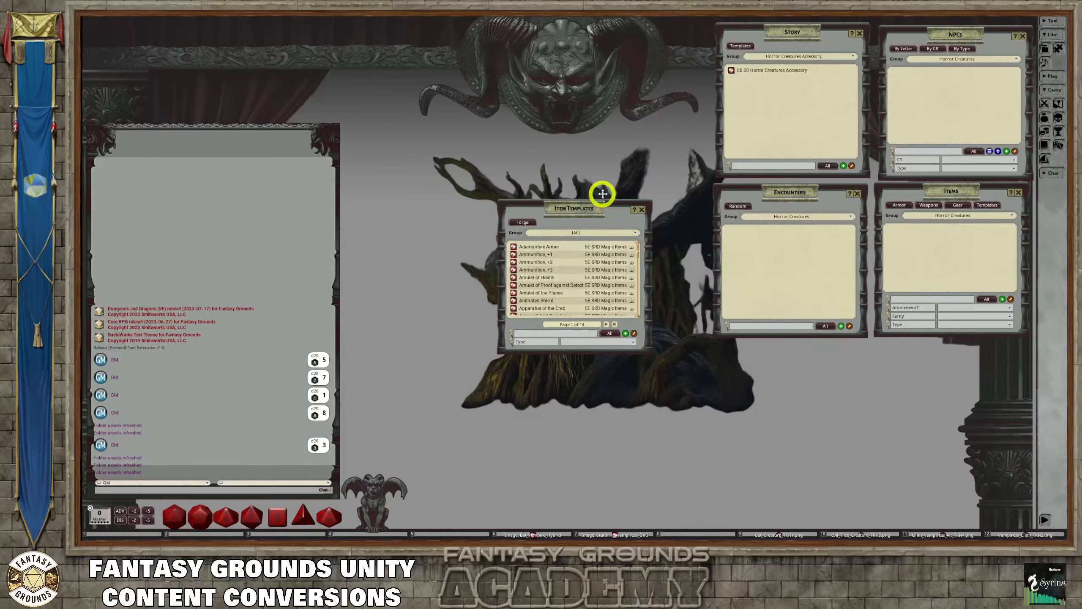
{"action": "left_click_drag", "start_coordinate": [602, 194], "coordinate": [600, 185]}
{"action": "scroll", "coordinate": [617, 262], "scroll_direction": "down", "scroll_amount": 4}
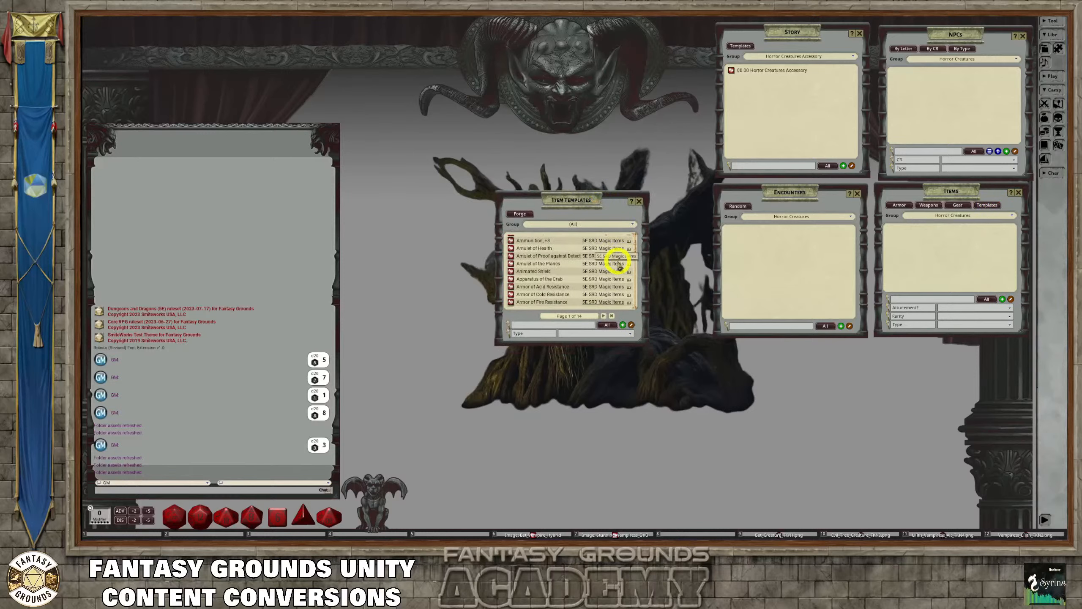
{"action": "scroll", "coordinate": [618, 262], "scroll_direction": "up", "scroll_amount": 3}
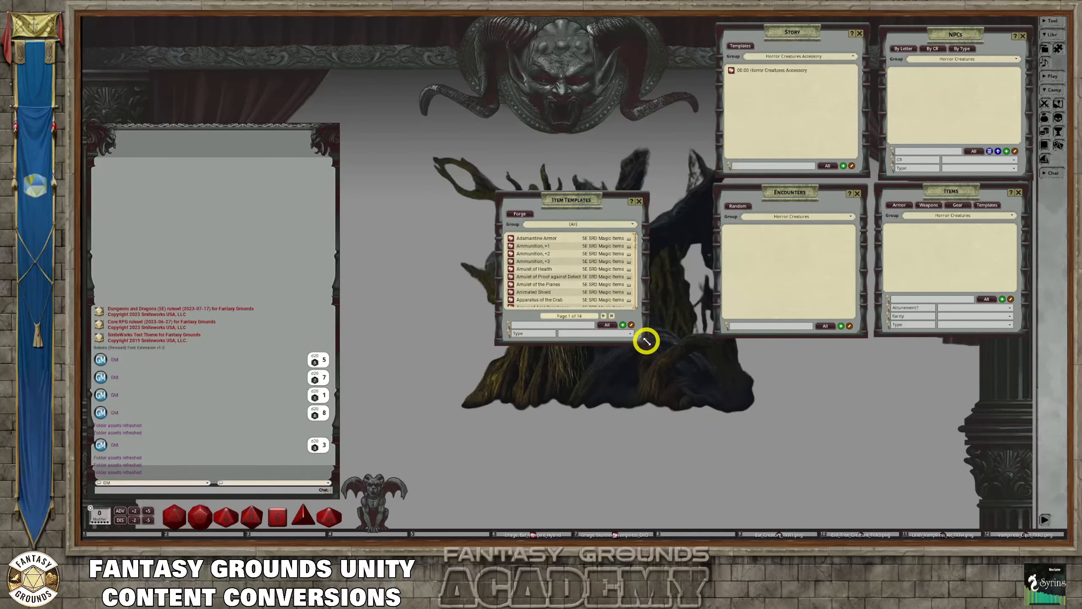
{"action": "left_click_drag", "start_coordinate": [646, 342], "coordinate": [740, 424]}
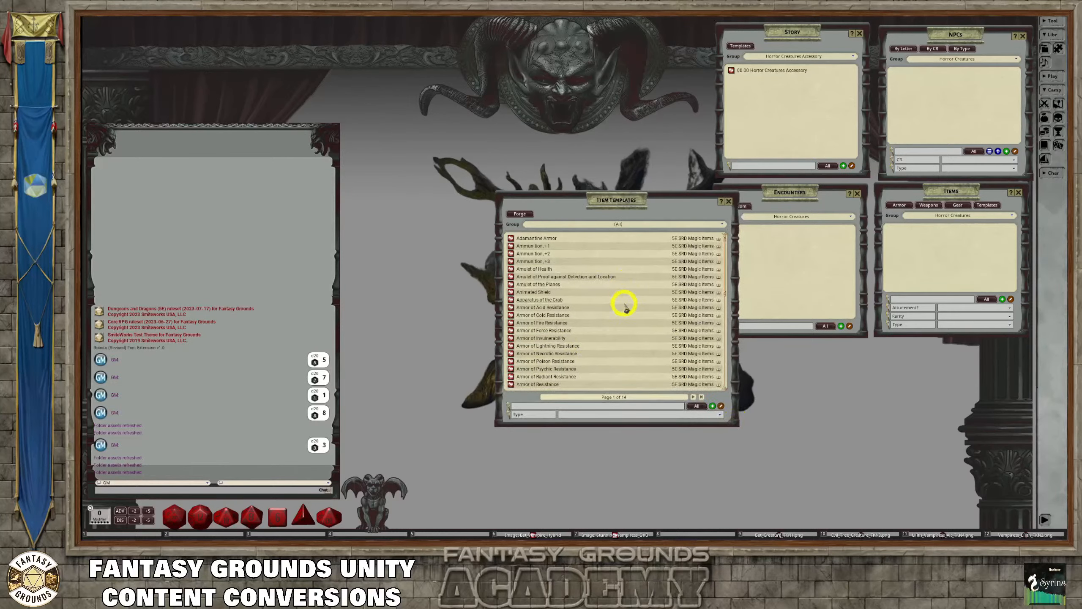
Open the Bag of Tricks (Tan) item template and place it clear of the template names
{"action": "scroll", "coordinate": [634, 321], "scroll_direction": "down", "scroll_amount": 3}
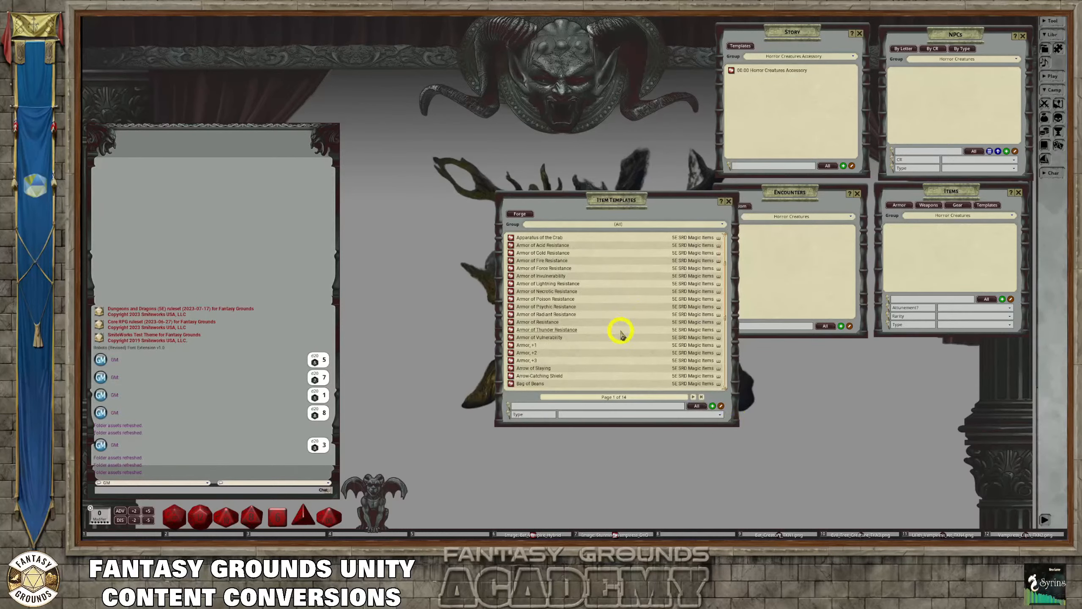
{"action": "scroll", "coordinate": [620, 335], "scroll_direction": "down", "scroll_amount": 4}
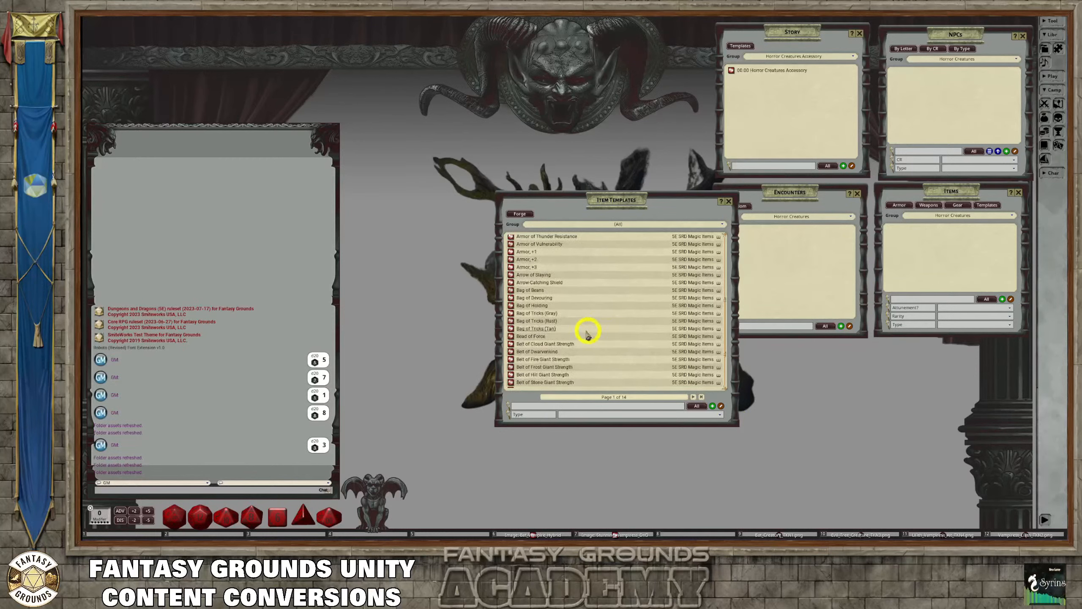
{"action": "left_click", "coordinate": [509, 329]}
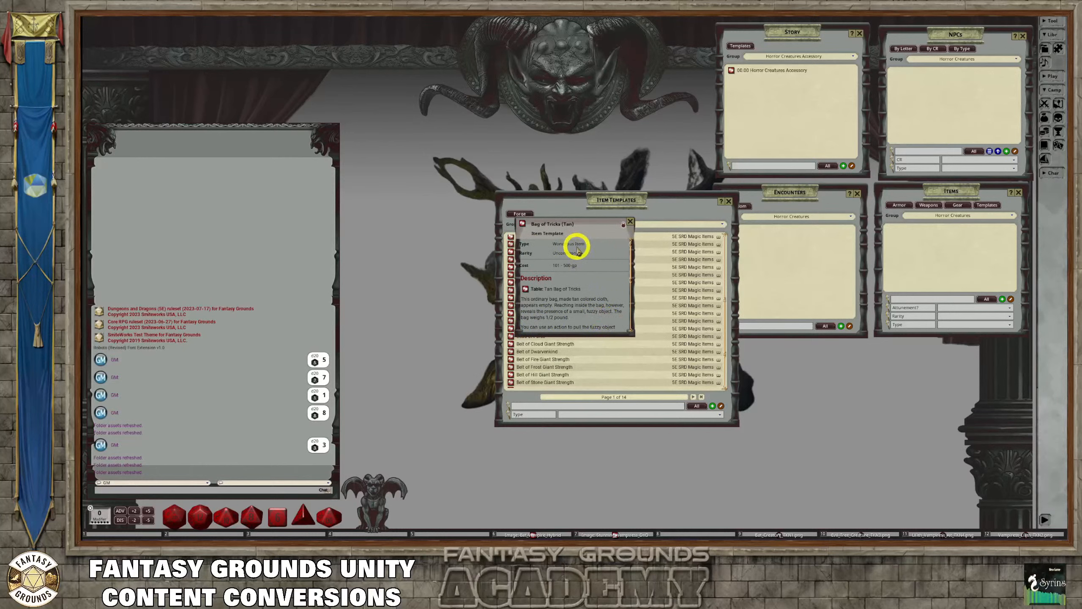
{"action": "left_click_drag", "start_coordinate": [580, 222], "coordinate": [699, 270]}
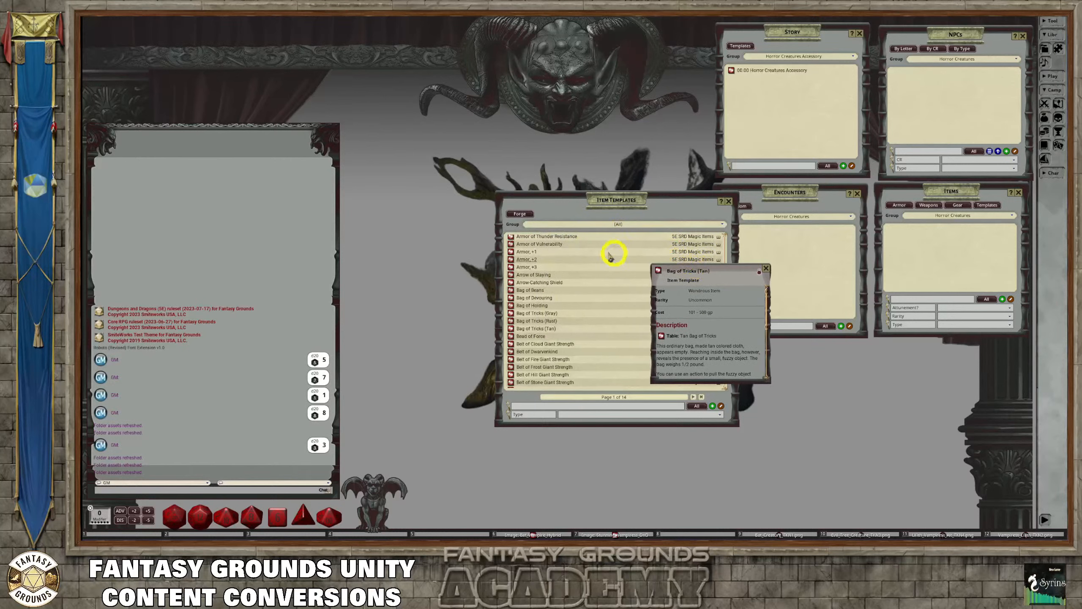
Duplicate the Bag of Tricks (Tan) template within the item templates list and close the original record
{"action": "scroll", "coordinate": [563, 291], "scroll_direction": "up", "scroll_amount": 2}
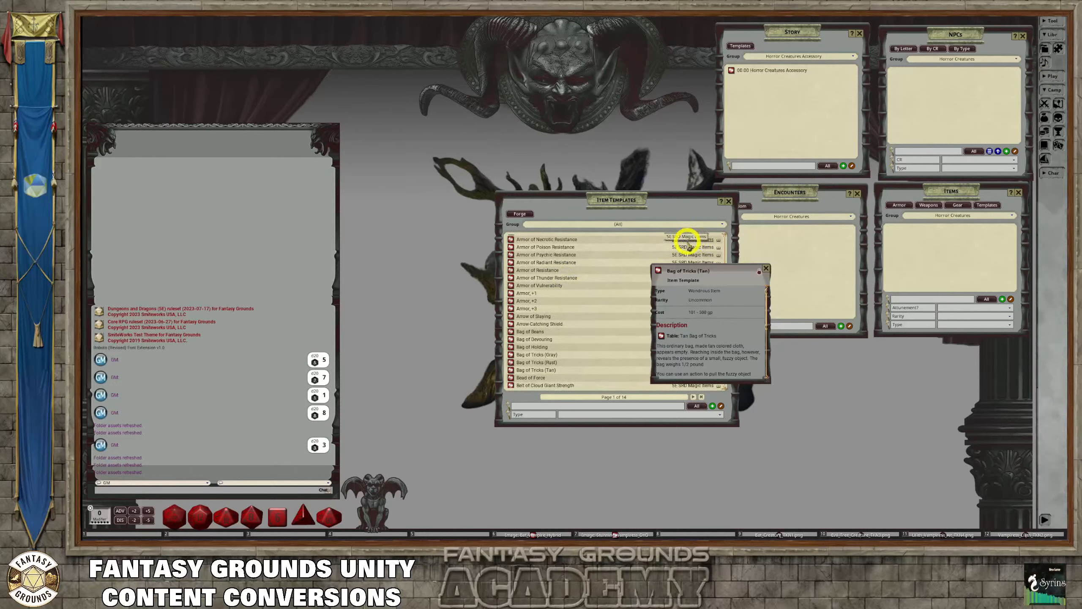
{"action": "left_click_drag", "start_coordinate": [733, 271], "coordinate": [699, 277]}
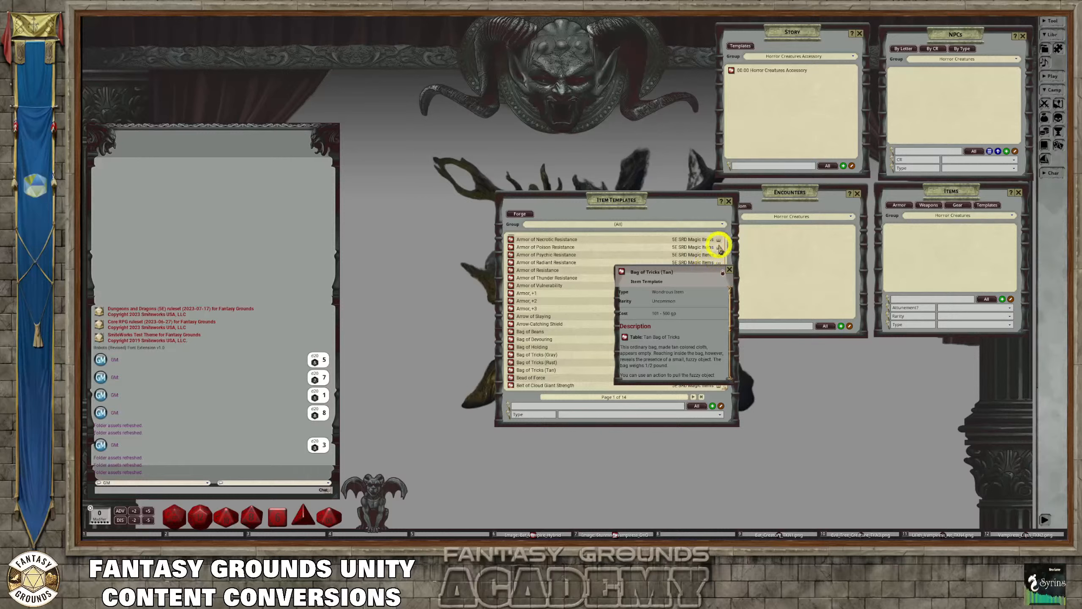
{"action": "left_click_drag", "start_coordinate": [703, 273], "coordinate": [655, 270]}
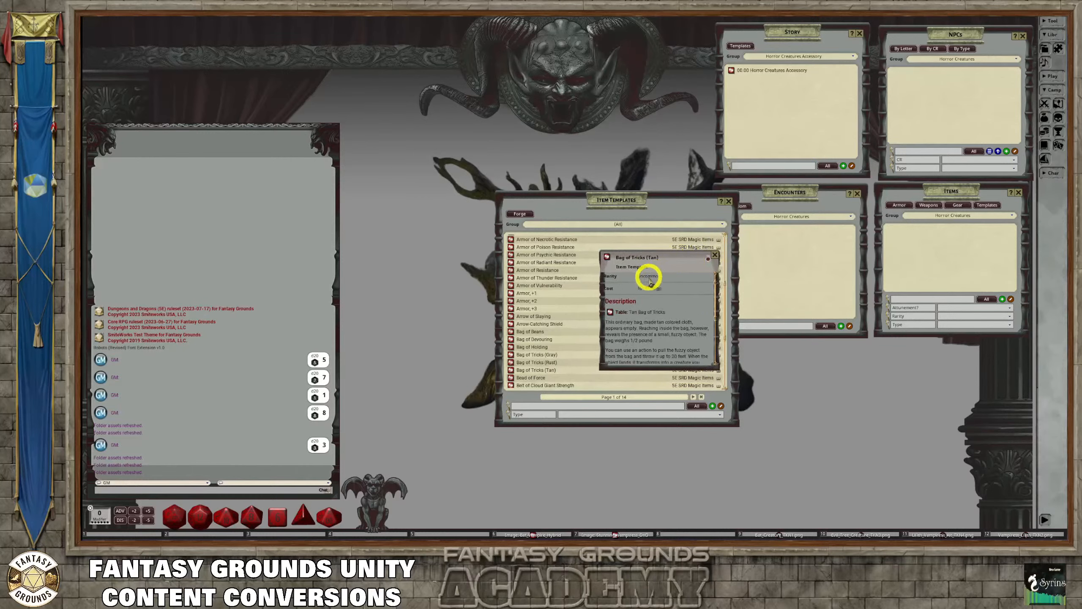
{"action": "scroll", "coordinate": [655, 283], "scroll_direction": "down", "scroll_amount": 5}
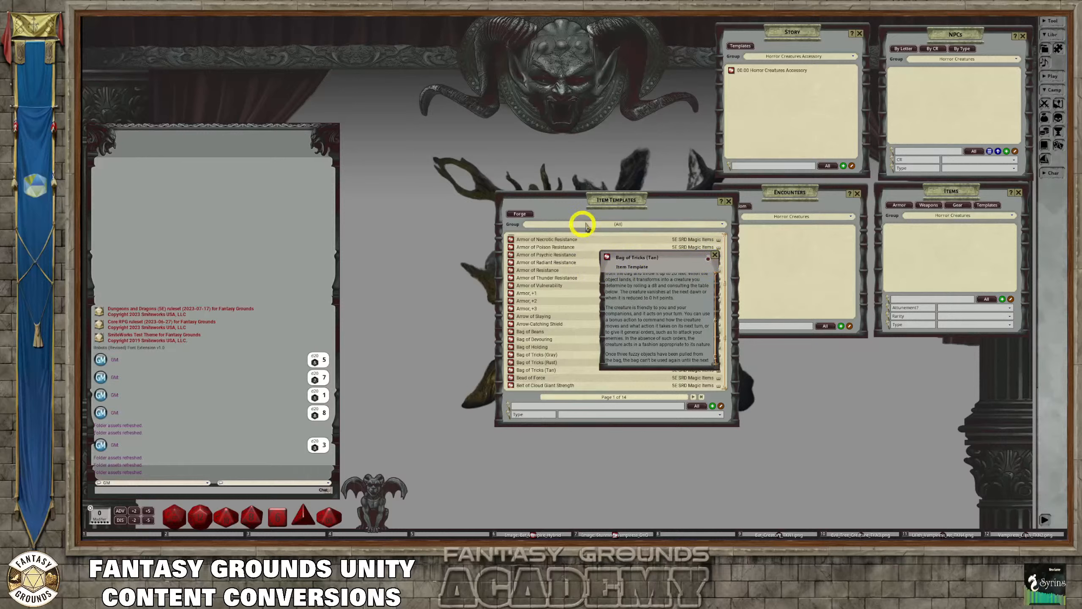
{"action": "left_click_drag", "start_coordinate": [655, 262], "coordinate": [444, 237]}
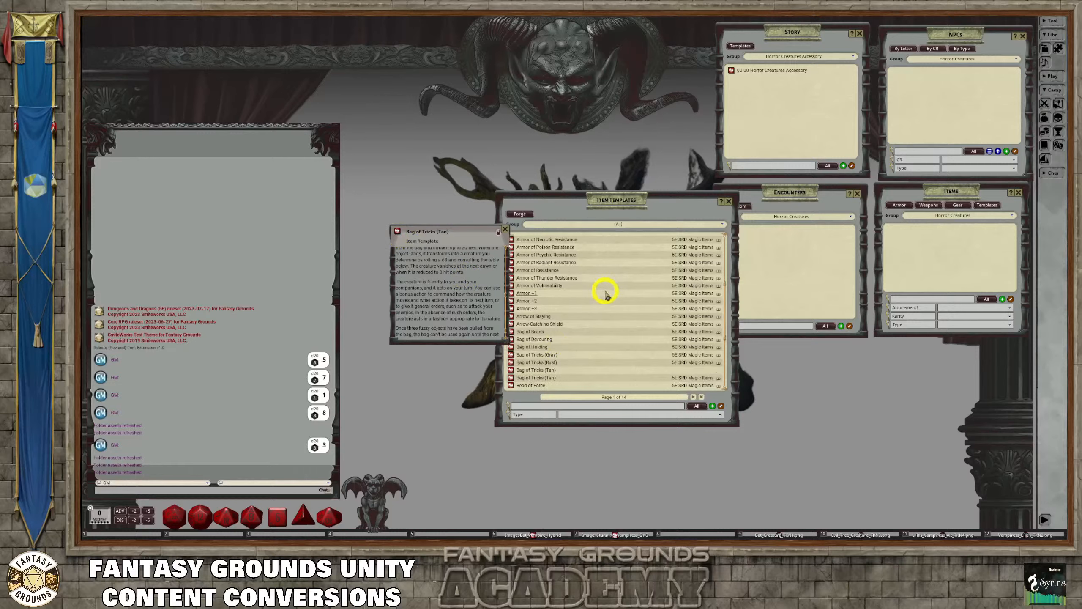
{"action": "left_click", "coordinate": [504, 229]}
Open the duplicated Bag of Tricks (Tan) template and unlock it for editing
{"action": "scroll", "coordinate": [671, 355], "scroll_direction": "down", "scroll_amount": 1}
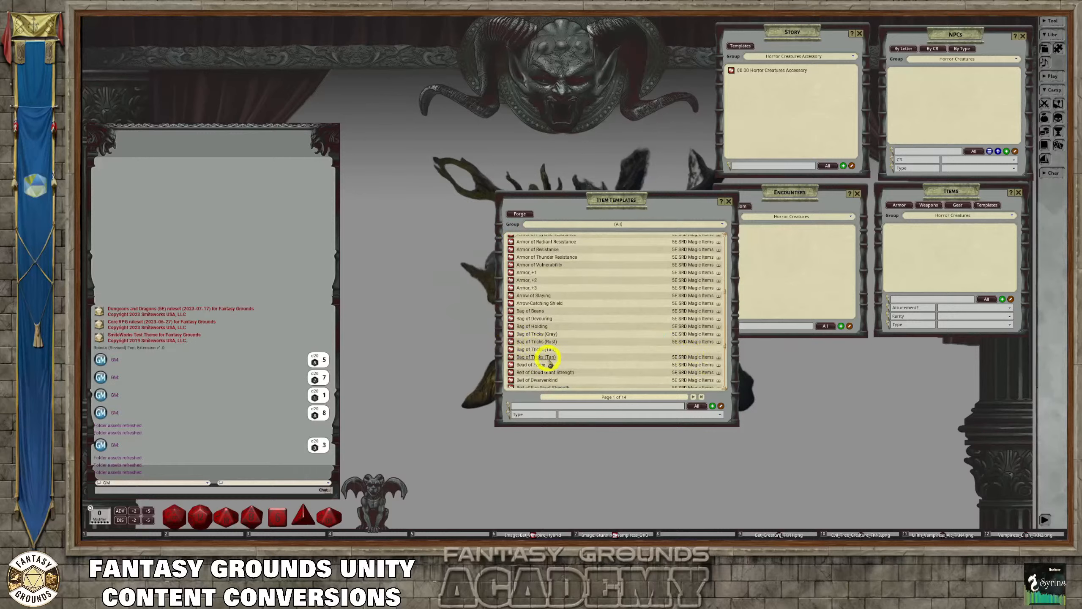
{"action": "left_click", "coordinate": [510, 348]}
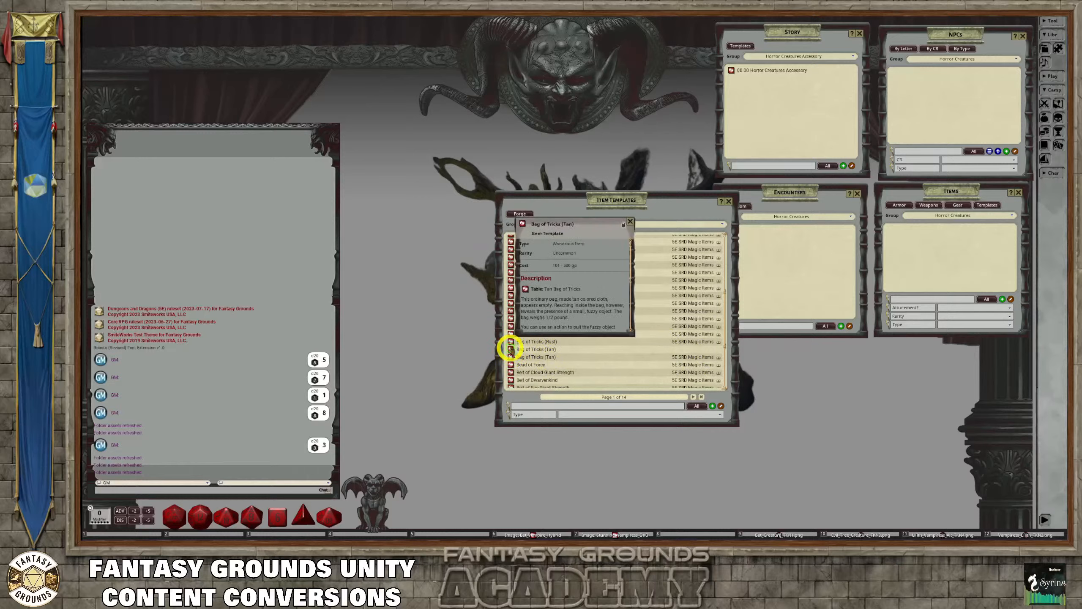
{"action": "left_click_drag", "start_coordinate": [563, 230], "coordinate": [671, 222]}
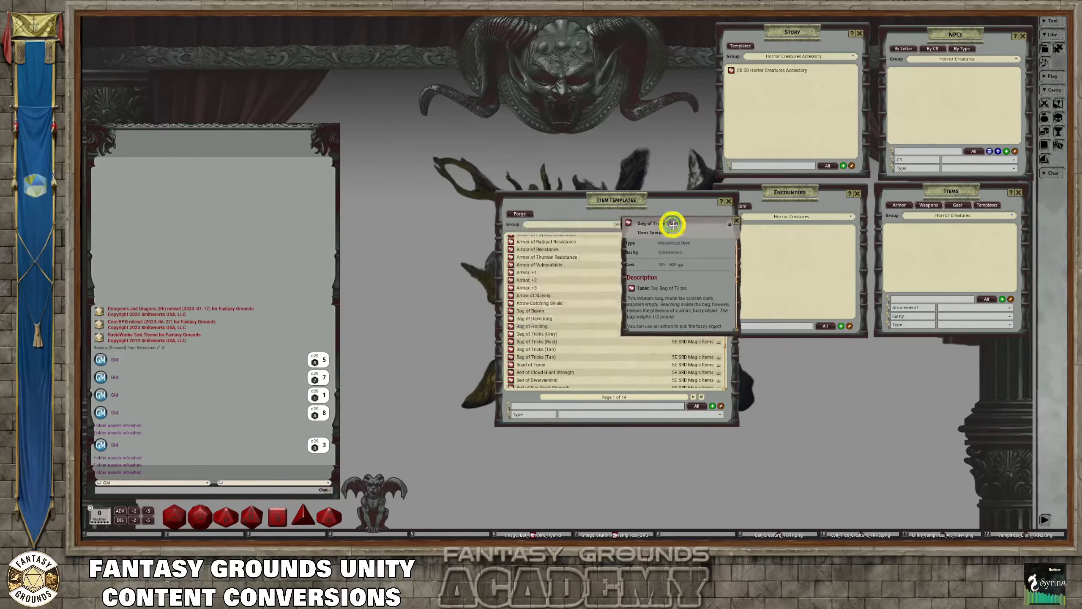
{"action": "left_click", "coordinate": [731, 225]}
{"action": "left_click", "coordinate": [687, 223]}
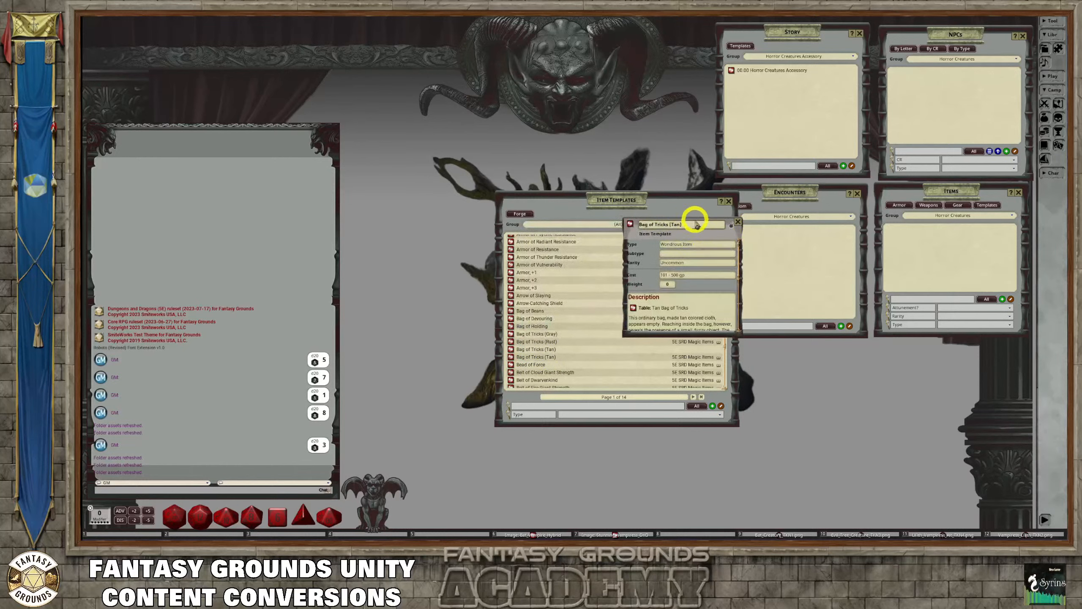
Close the item templates list and enlarge the Bag of Tricks (Tan) window to show more of its description
{"action": "left_click", "coordinate": [728, 200]}
{"action": "left_click_drag", "start_coordinate": [699, 222], "coordinate": [630, 144]}
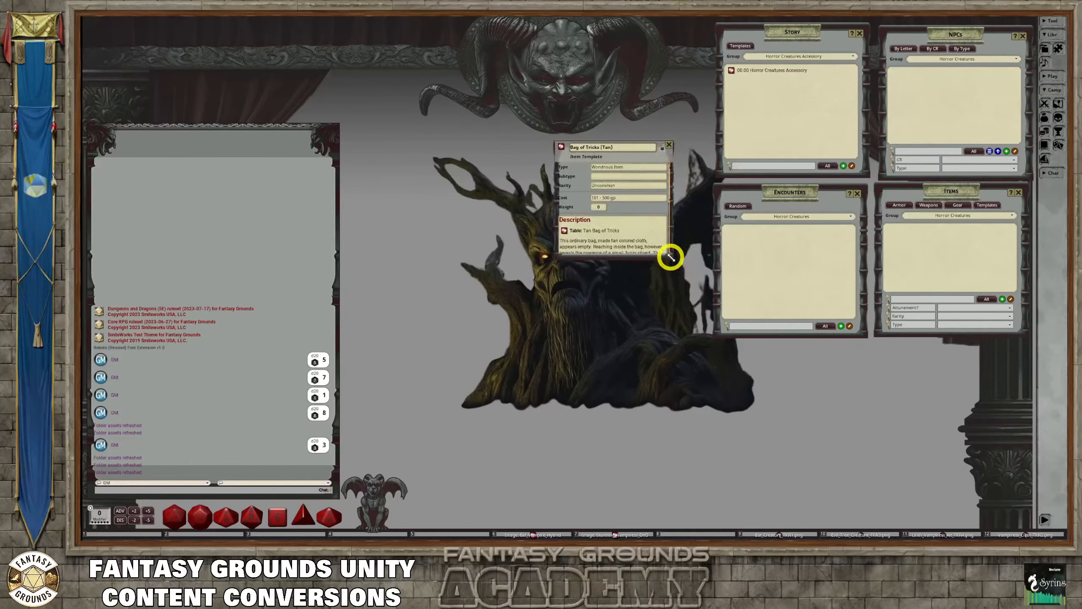
{"action": "left_click_drag", "start_coordinate": [669, 252], "coordinate": [721, 326]}
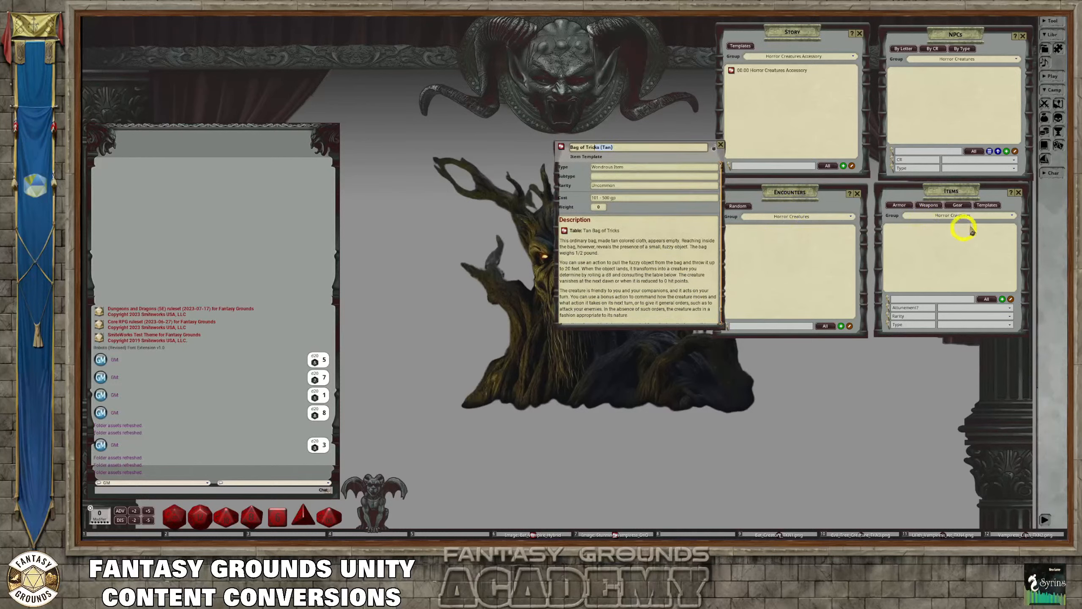
Check the items list under the uncategorized group and under all groups
{"action": "left_click", "coordinate": [992, 218]}
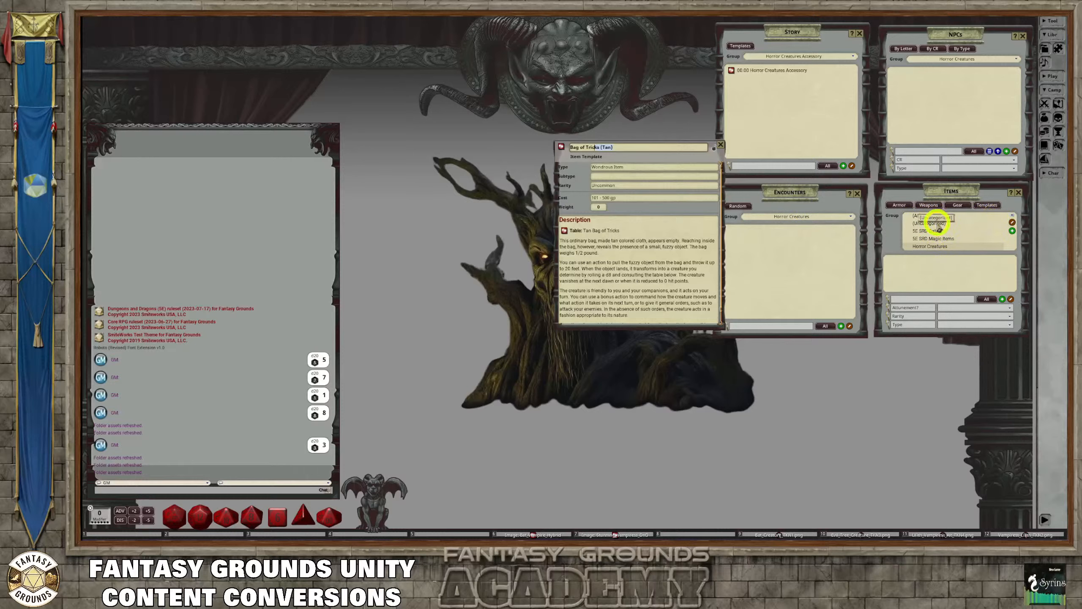
{"action": "left_click", "coordinate": [932, 223]}
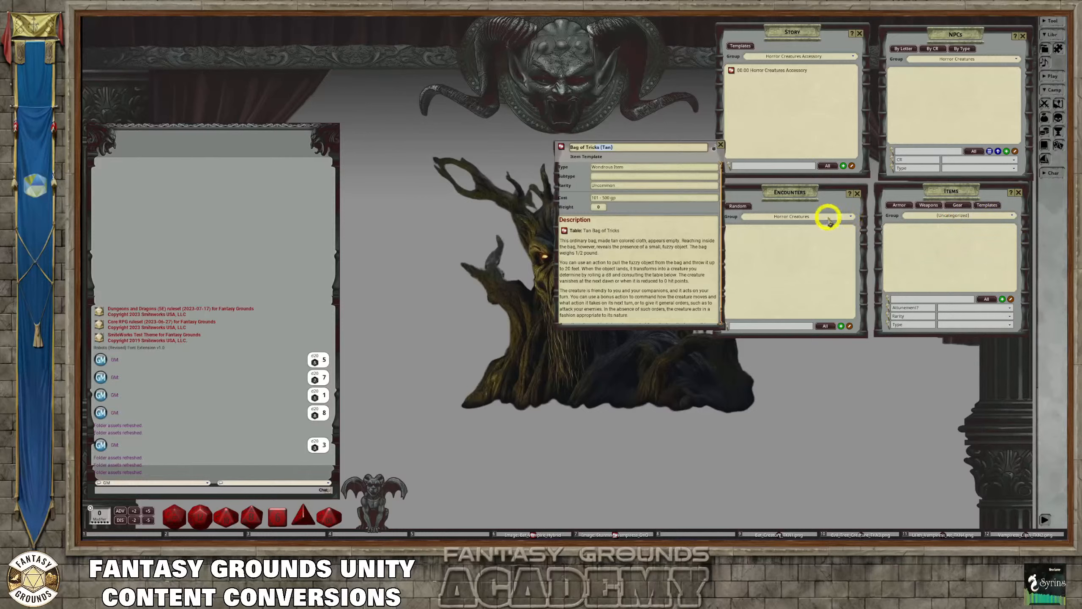
{"action": "left_click", "coordinate": [999, 219]}
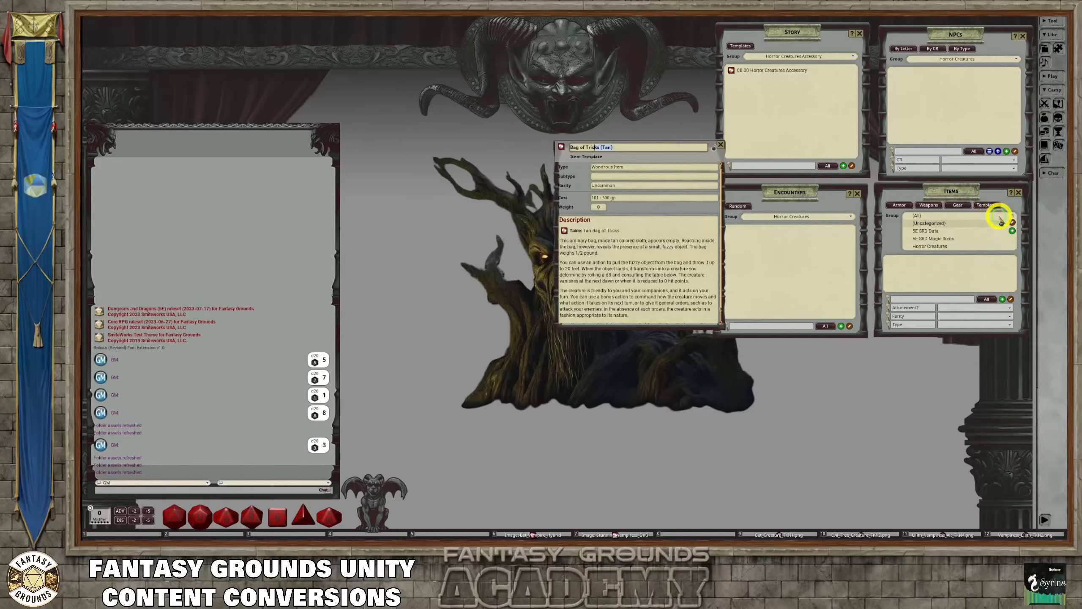
{"action": "left_click", "coordinate": [918, 215]}
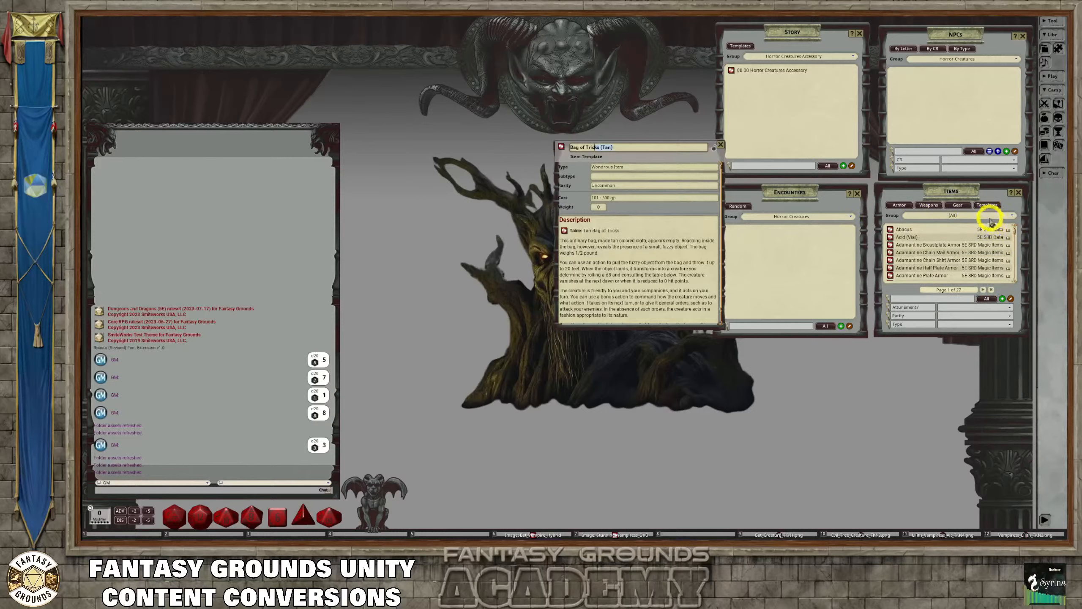
Switch the items list to Horror Creatures and try to copy the Bag of Tricks (Tan) template into it
{"action": "left_click", "coordinate": [990, 219]}
{"action": "left_click", "coordinate": [937, 246]}
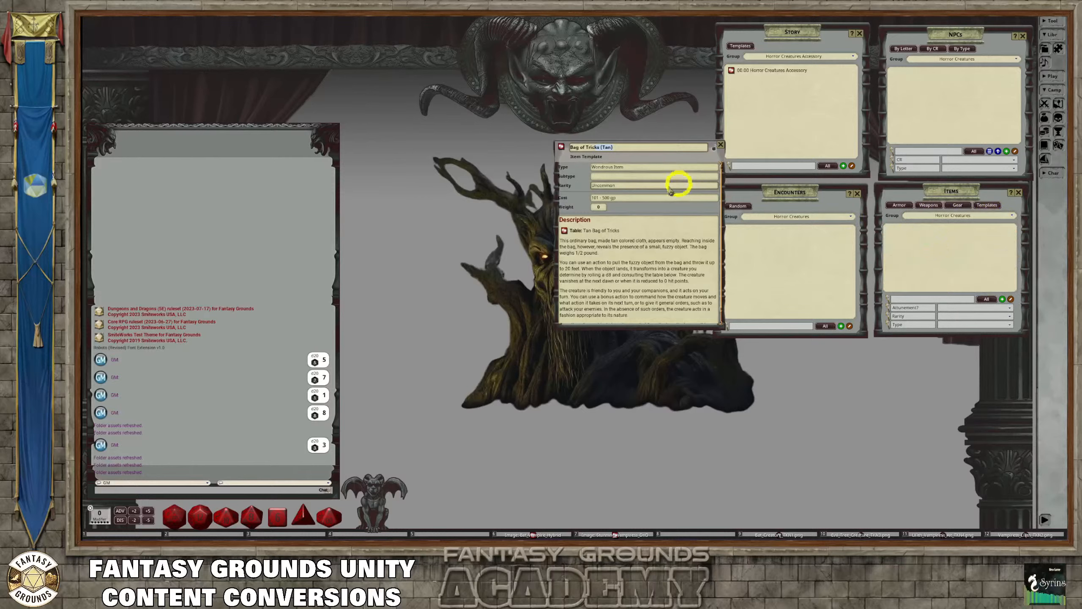
{"action": "left_click_drag", "start_coordinate": [561, 147], "coordinate": [904, 239]}
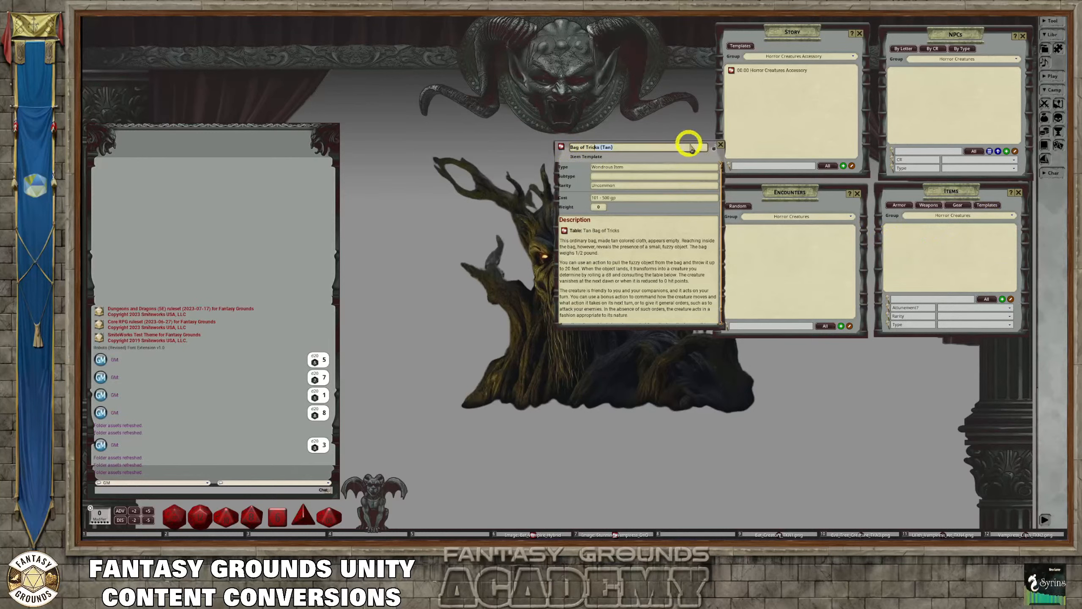
{"action": "left_click_drag", "start_coordinate": [693, 159], "coordinate": [656, 164]}
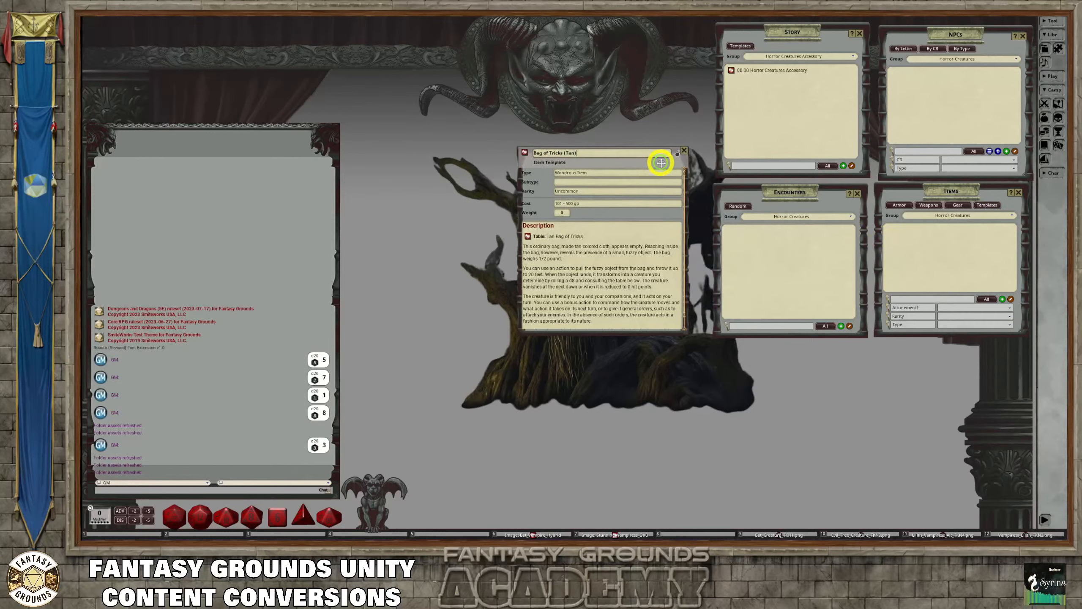
Show items from all groups and look through the list for the Bag of Tricks entries
{"action": "left_click", "coordinate": [954, 215]}
{"action": "left_click", "coordinate": [918, 213]}
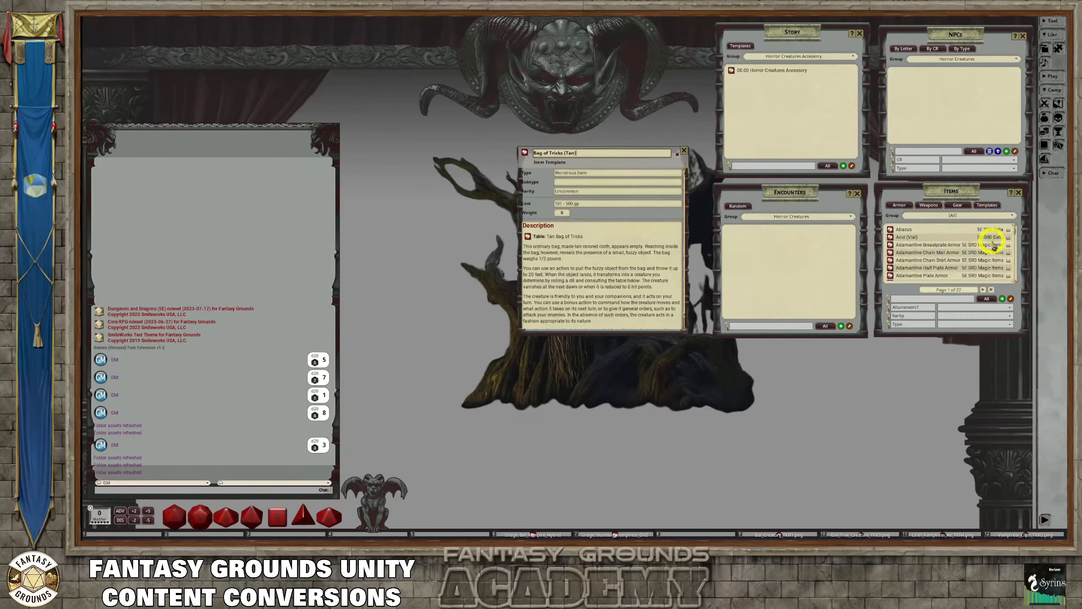
{"action": "scroll", "coordinate": [992, 243], "scroll_direction": "down", "scroll_amount": 6}
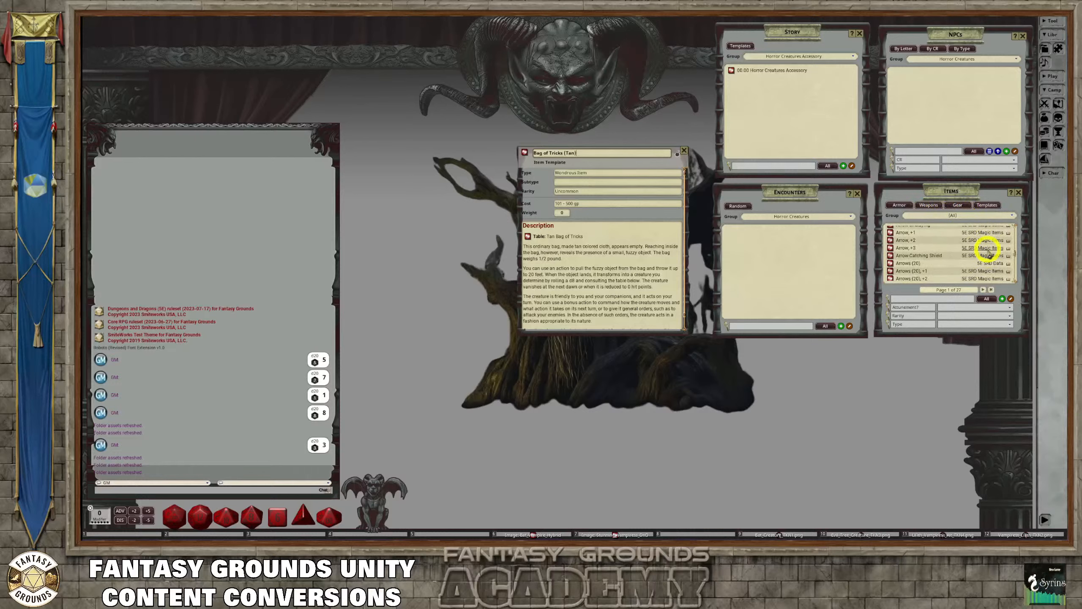
{"action": "scroll", "coordinate": [988, 255], "scroll_direction": "down", "scroll_amount": 5}
{"action": "scroll", "coordinate": [987, 252], "scroll_direction": "up", "scroll_amount": 3}
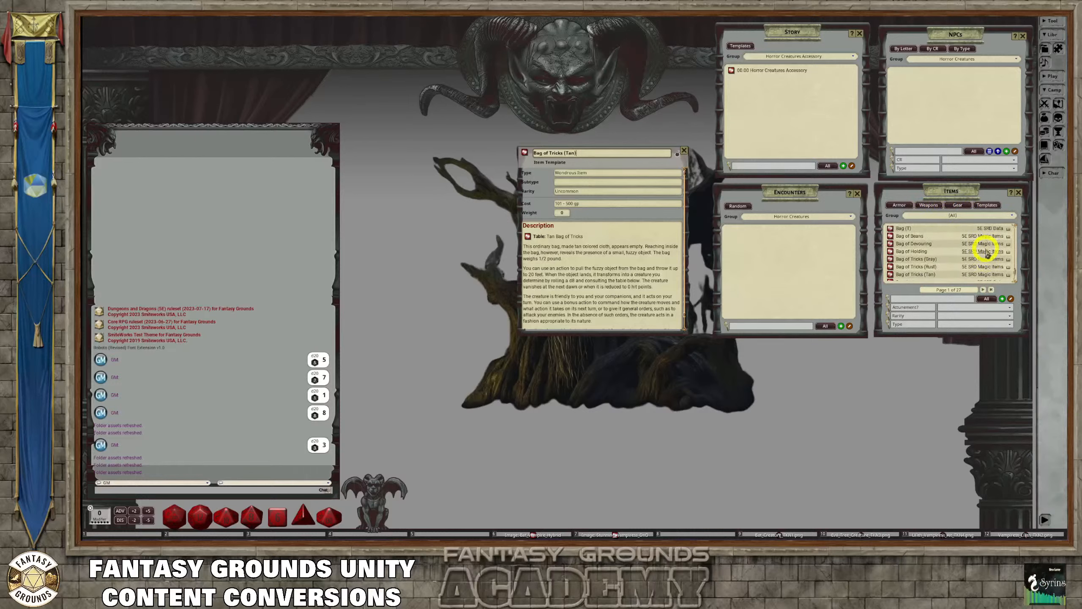
{"action": "scroll", "coordinate": [994, 256], "scroll_direction": "down", "scroll_amount": 4}
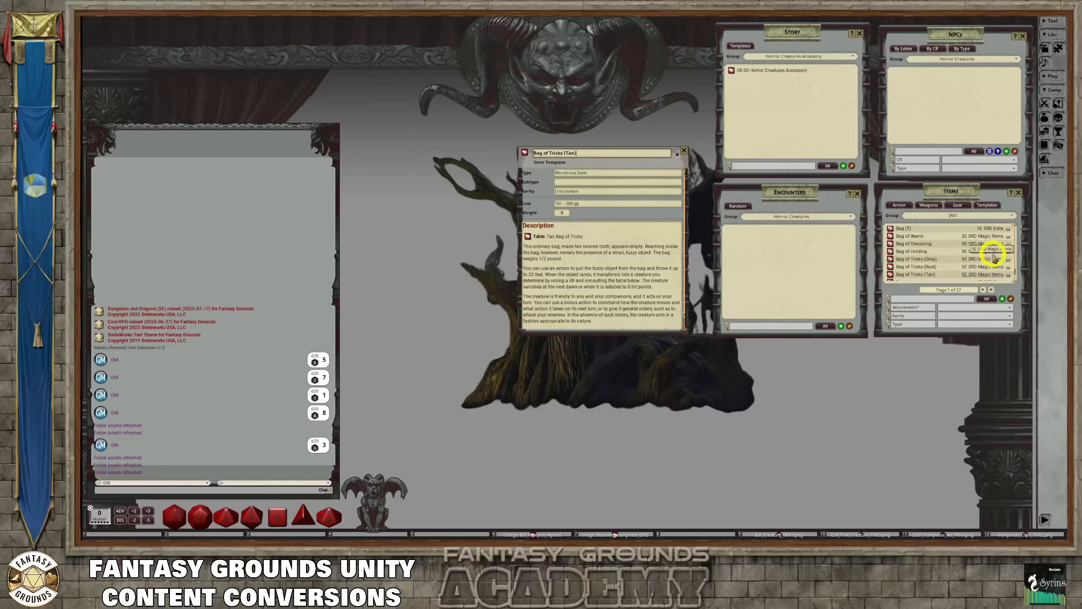
{"action": "scroll", "coordinate": [998, 255], "scroll_direction": "up", "scroll_amount": 3}
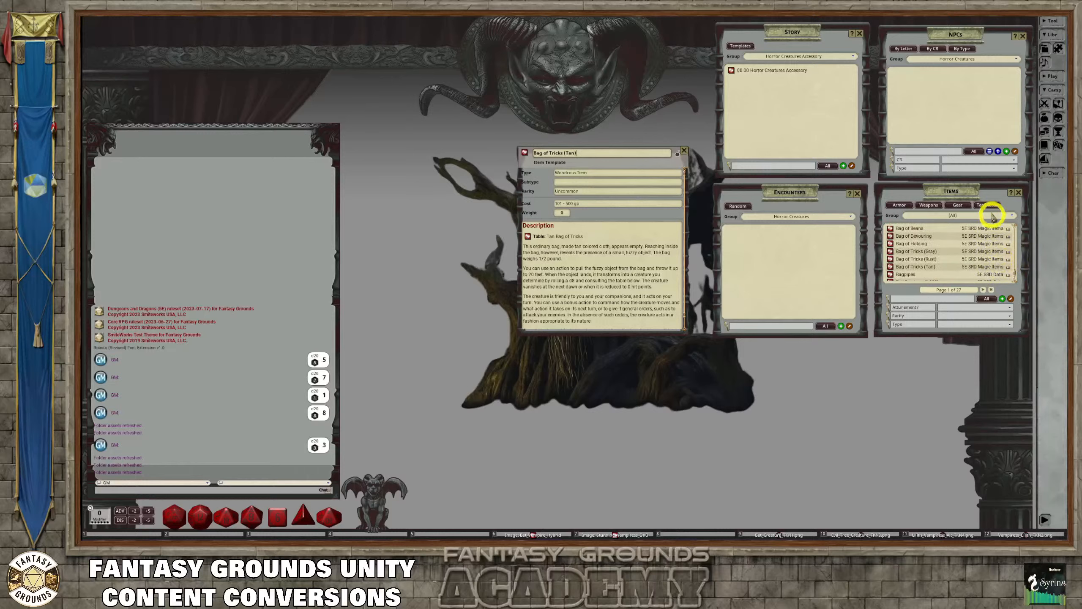
Open the item templates, show the Horror Creatures items, and try to copy the Bag of Tricks (Tan) template into that group
{"action": "left_click", "coordinate": [988, 205]}
{"action": "scroll", "coordinate": [662, 256], "scroll_direction": "down", "scroll_amount": 5}
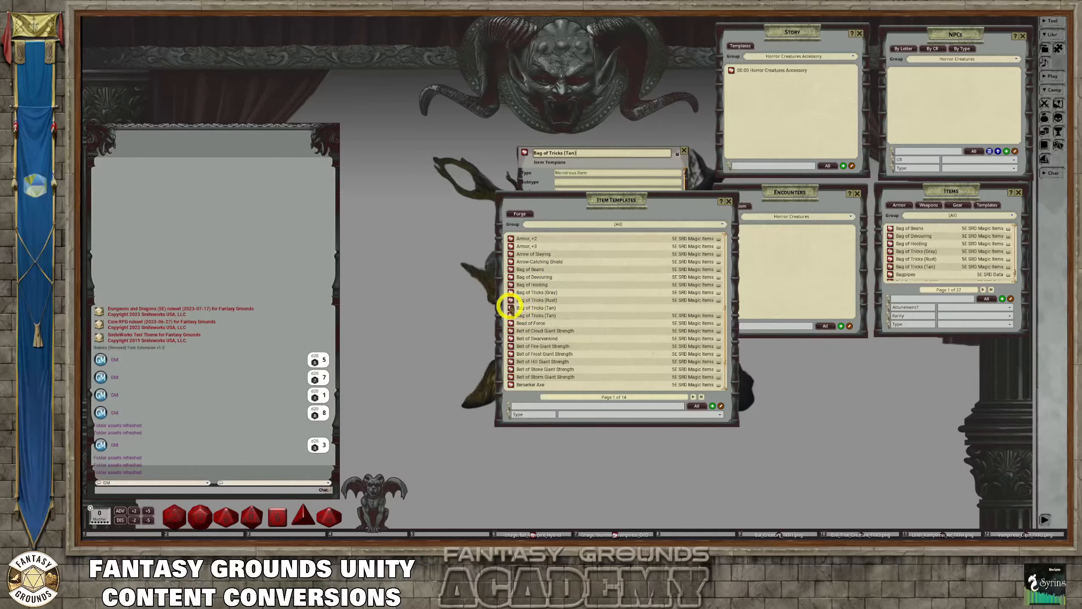
{"action": "left_click", "coordinate": [1012, 215]}
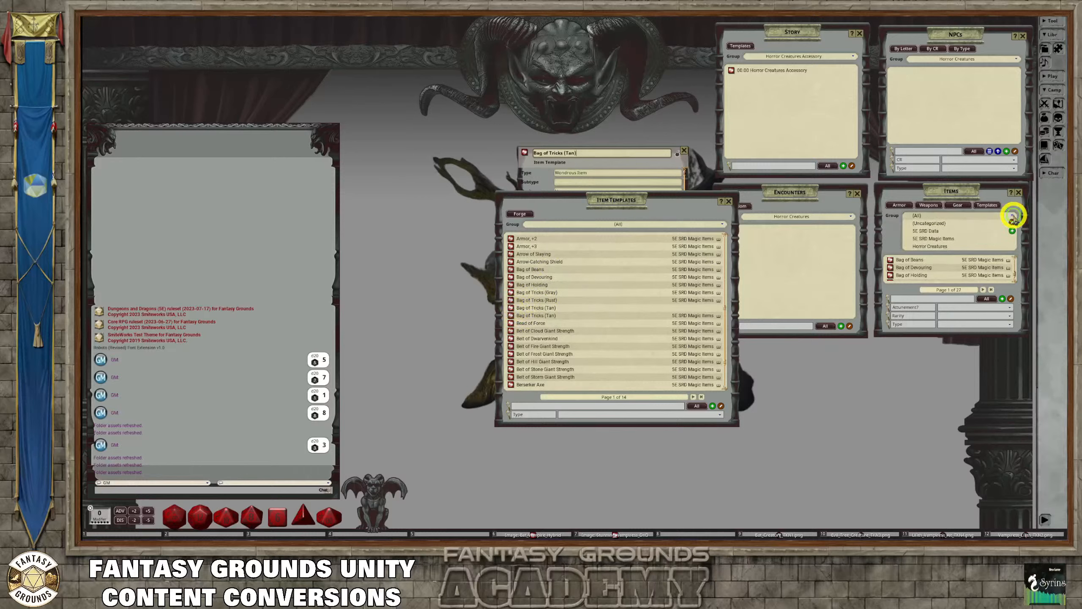
{"action": "left_click", "coordinate": [934, 246]}
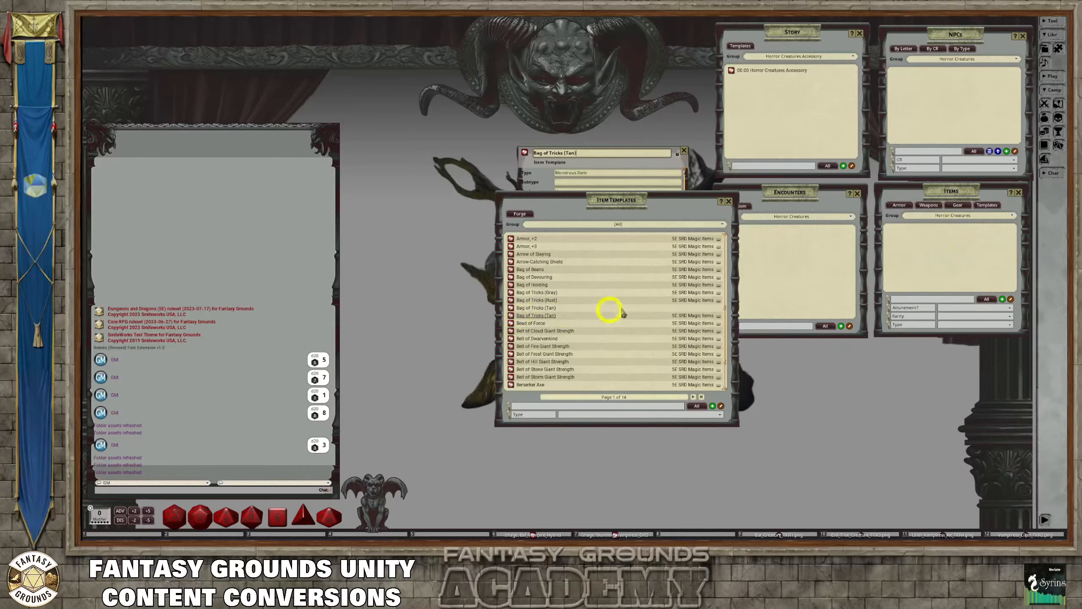
{"action": "left_click_drag", "start_coordinate": [527, 311], "coordinate": [915, 246]}
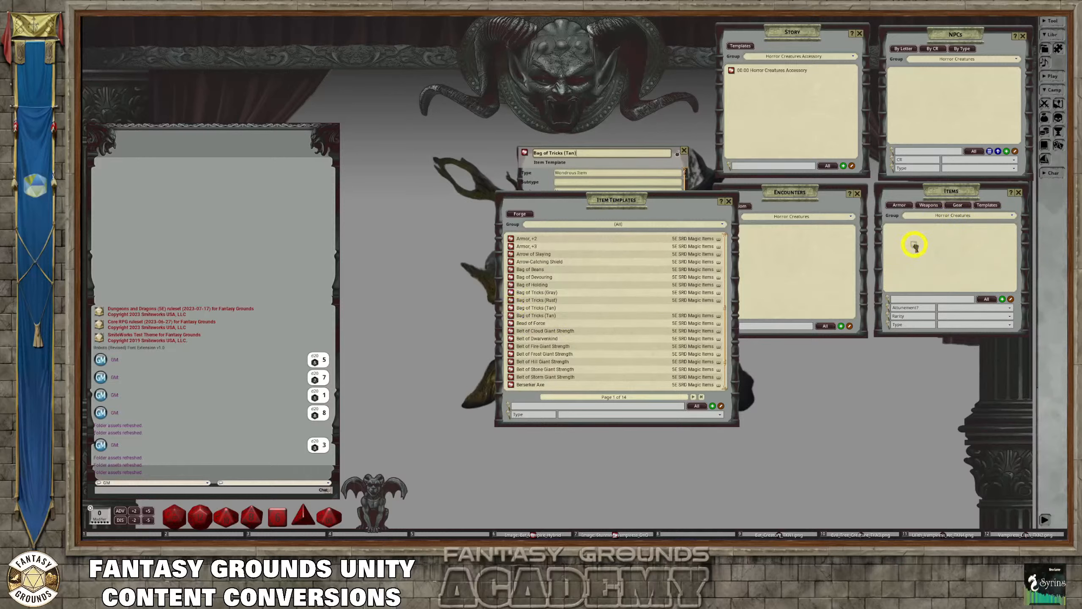
{"action": "left_click_drag", "start_coordinate": [633, 201], "coordinate": [667, 270]}
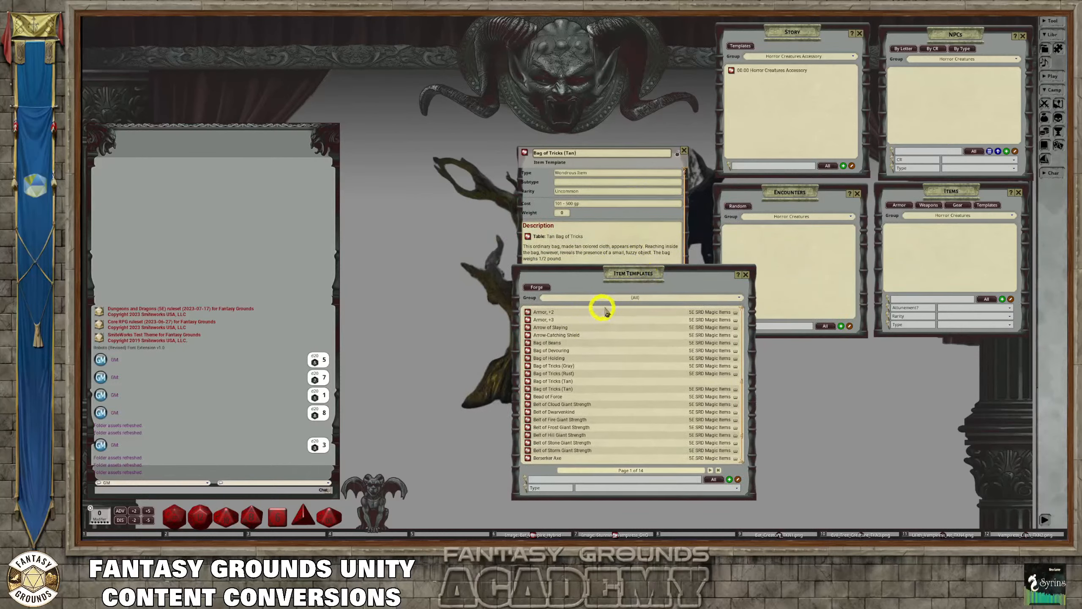
Check the items list under all groups and under the uncategorized group for the copied template
{"action": "left_click", "coordinate": [960, 217]}
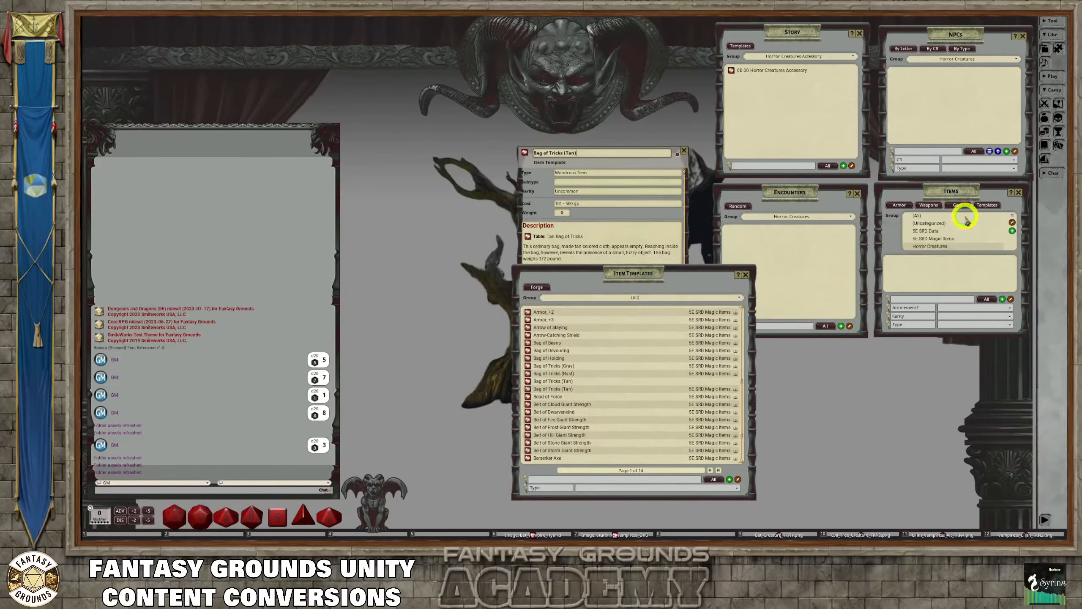
{"action": "left_click", "coordinate": [914, 209]}
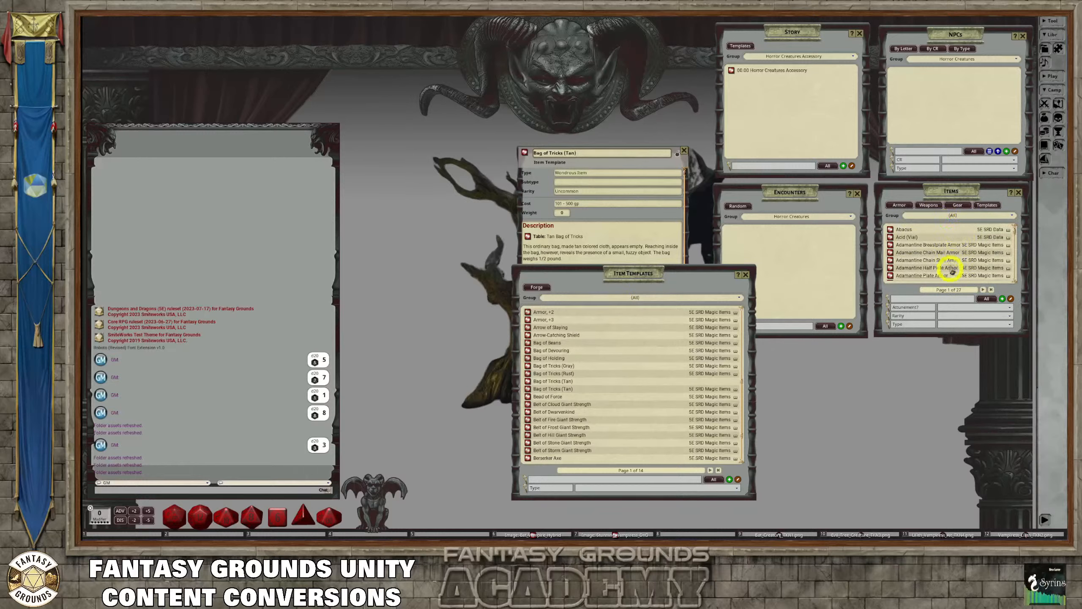
{"action": "left_click", "coordinate": [965, 216]}
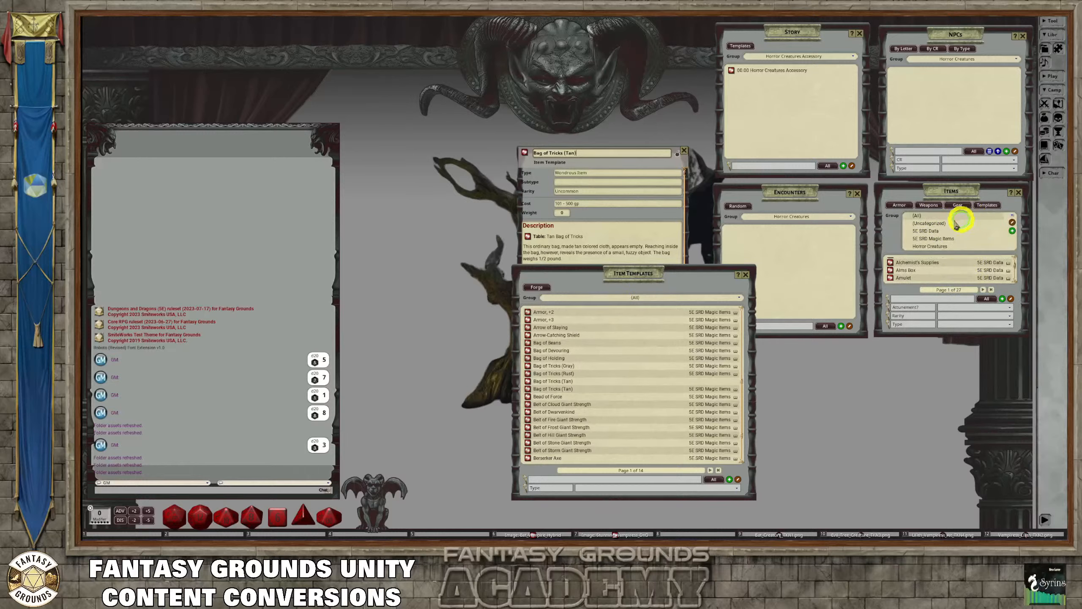
{"action": "left_click", "coordinate": [929, 231]}
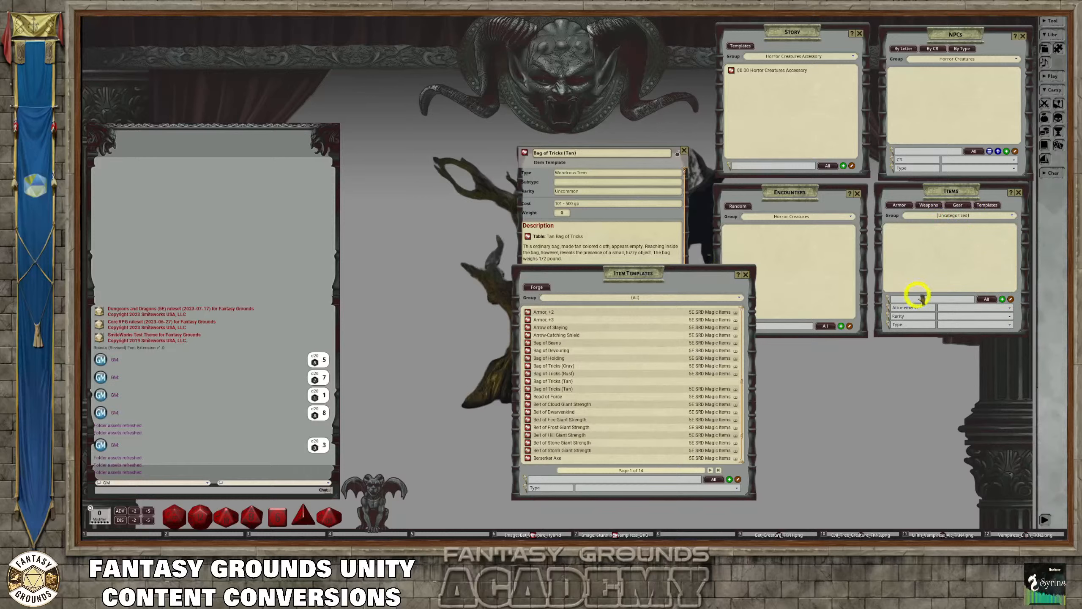
Filter the items of all groups by "Bag of Tricks" and make a copy of the Bag of Tricks (Tan) item in the list
{"action": "left_click", "coordinate": [958, 216]}
{"action": "left_click", "coordinate": [922, 215]}
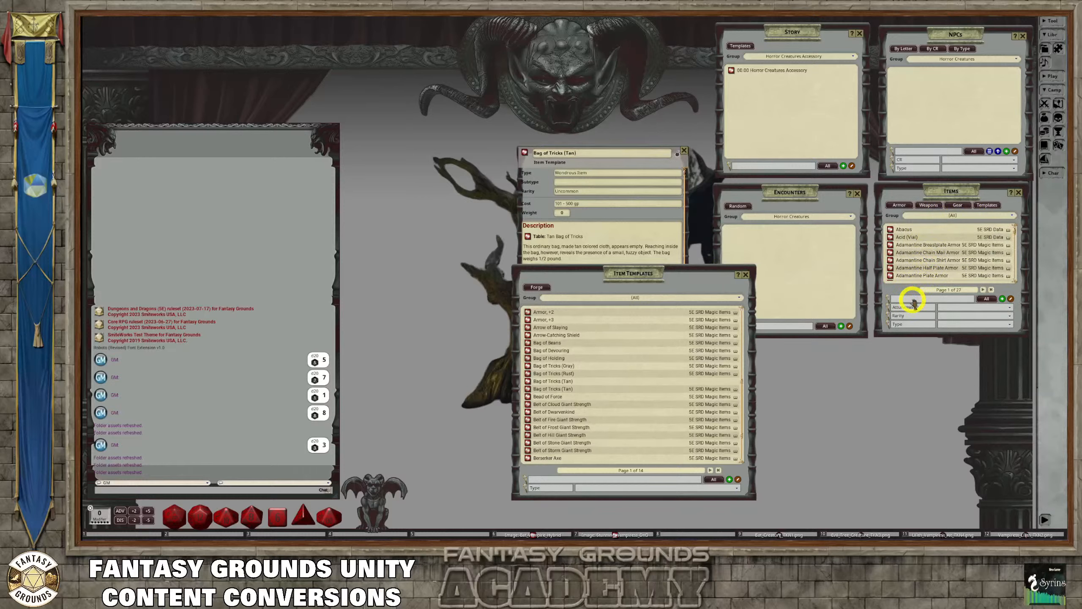
{"action": "type", "text": "NBa"}
{"action": "type", "text": "Ba"}
{"action": "type", "text": "g of Tr"}
{"action": "type", "text": "icks"}
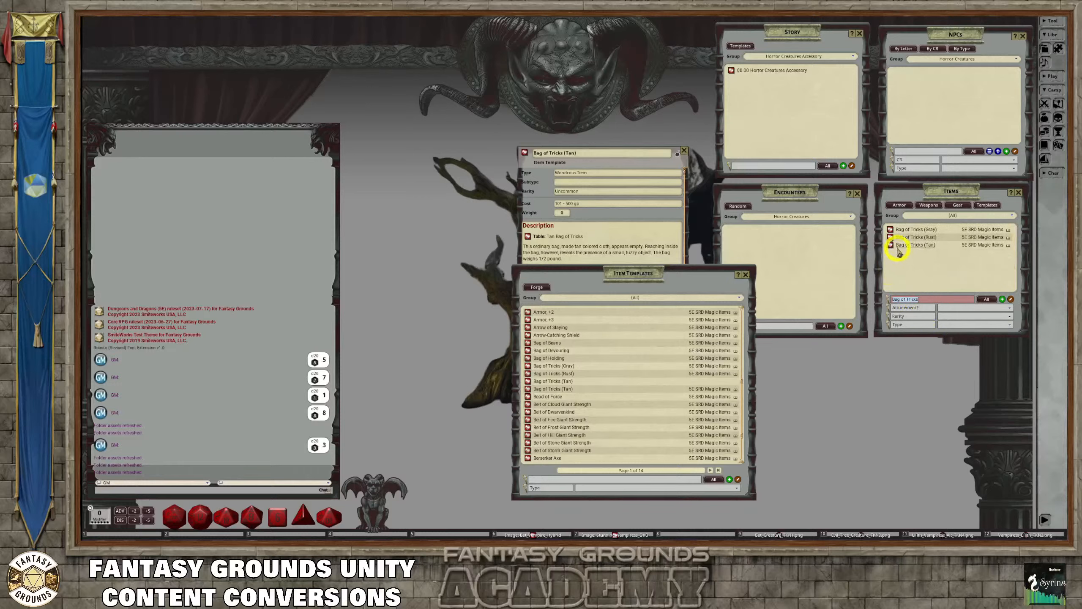
{"action": "left_click_drag", "start_coordinate": [891, 247], "coordinate": [914, 271]}
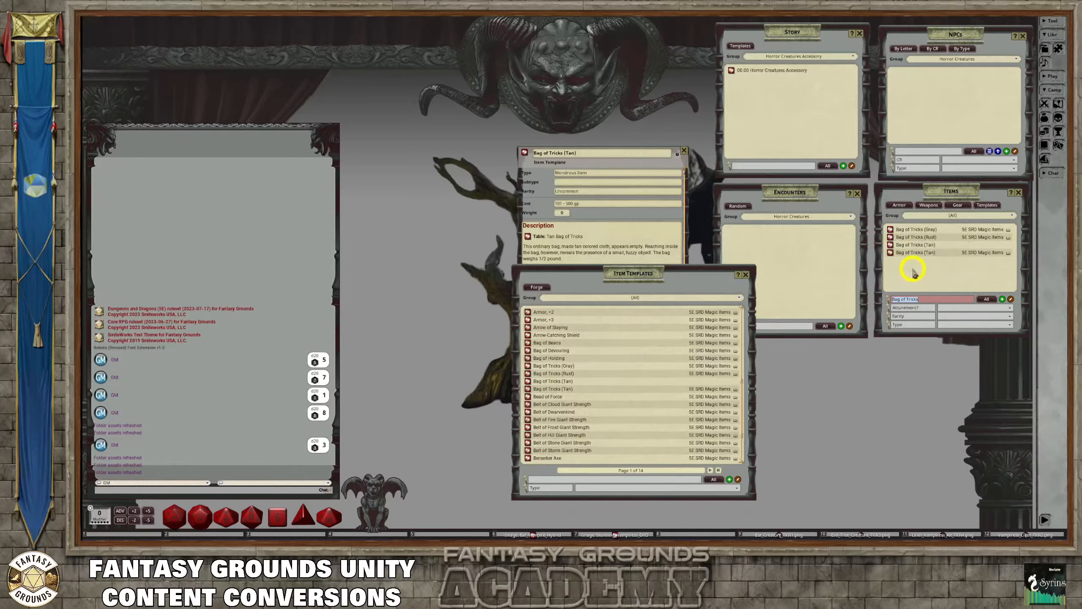
Replace the open template windows with the copied Bag of Tricks (Tan) item, unlocked for editing in an enlarged window
{"action": "left_click", "coordinate": [746, 275]}
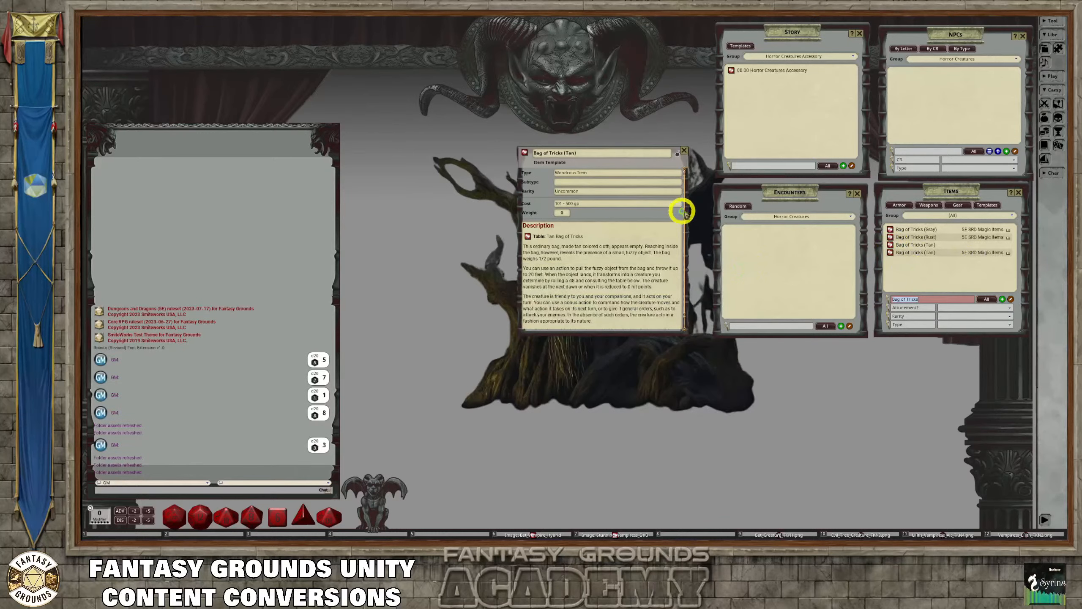
{"action": "left_click", "coordinate": [684, 151]}
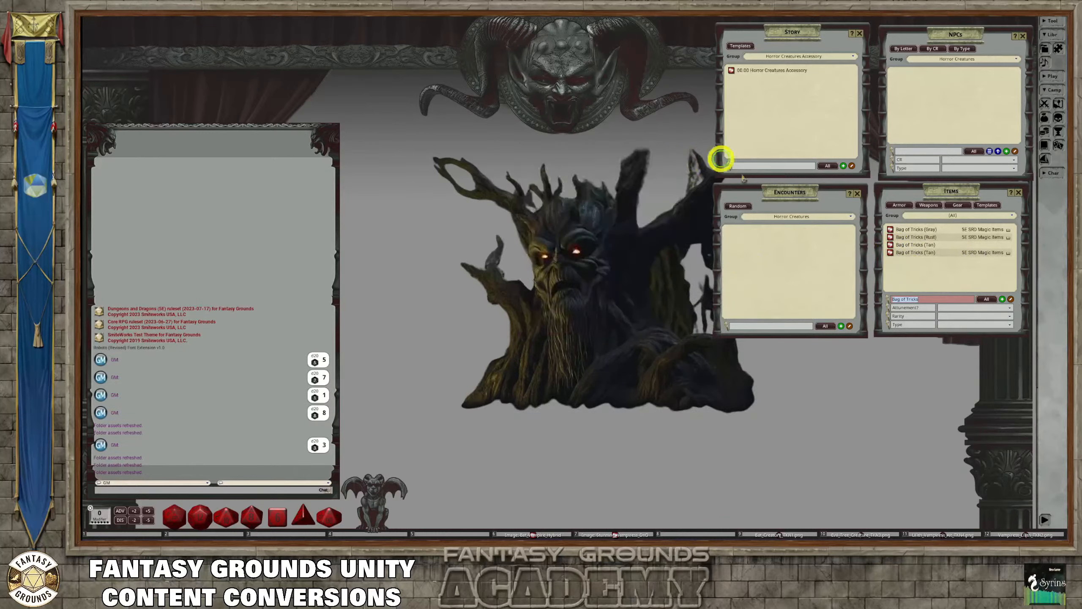
{"action": "left_click", "coordinate": [890, 244]}
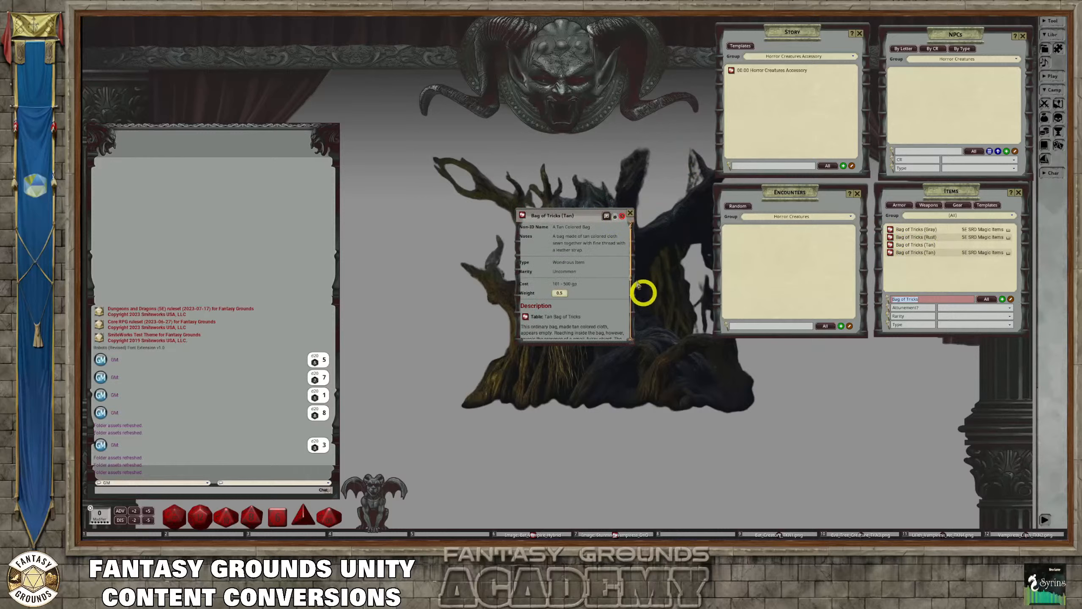
{"action": "left_click", "coordinate": [615, 216]}
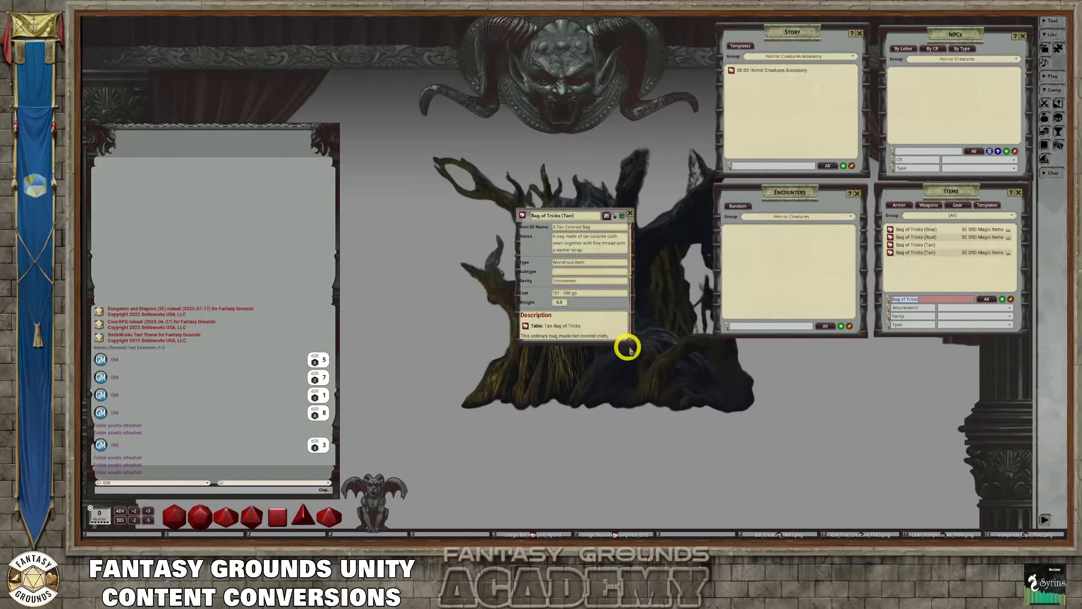
{"action": "left_click_drag", "start_coordinate": [630, 342], "coordinate": [729, 466]}
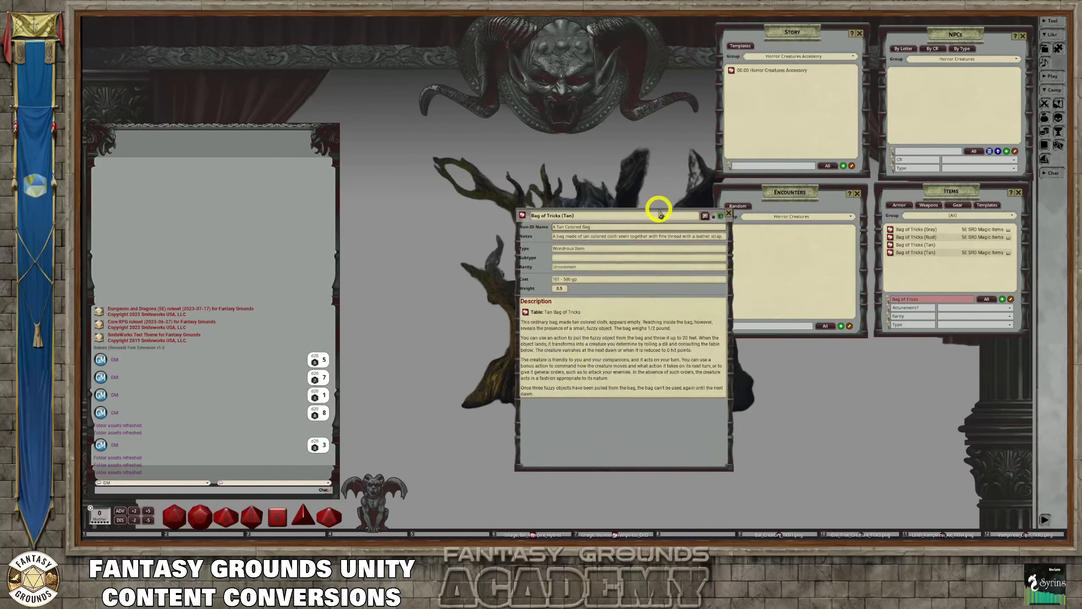
{"action": "left_click_drag", "start_coordinate": [658, 214], "coordinate": [642, 145]}
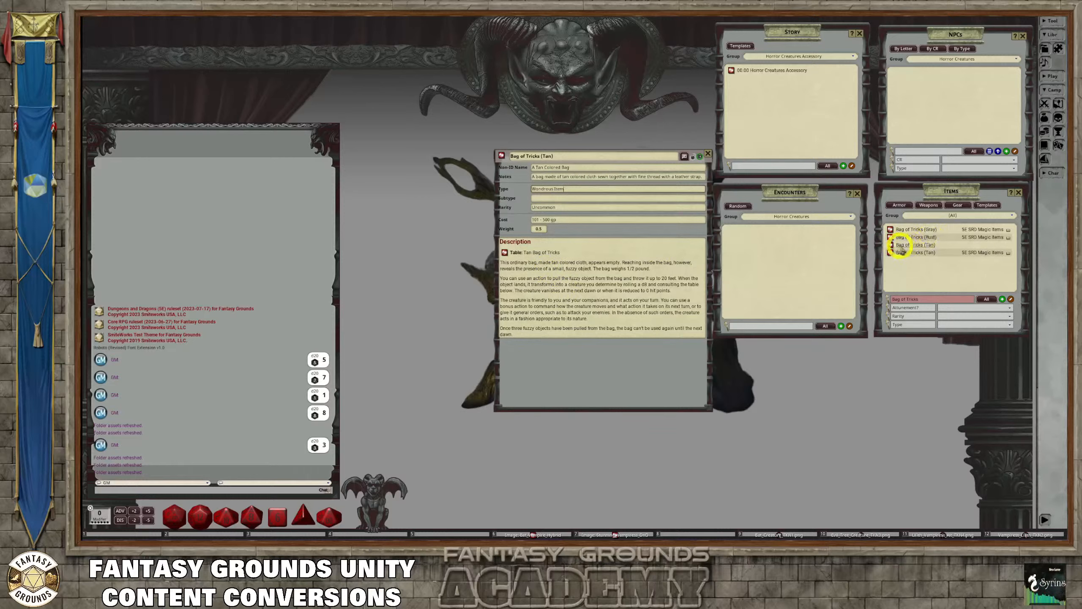
Assign the copied Bag of Tricks (Tan) item to the Horror Creatures group and show that group in the items list
{"action": "left_click", "coordinate": [1010, 214]}
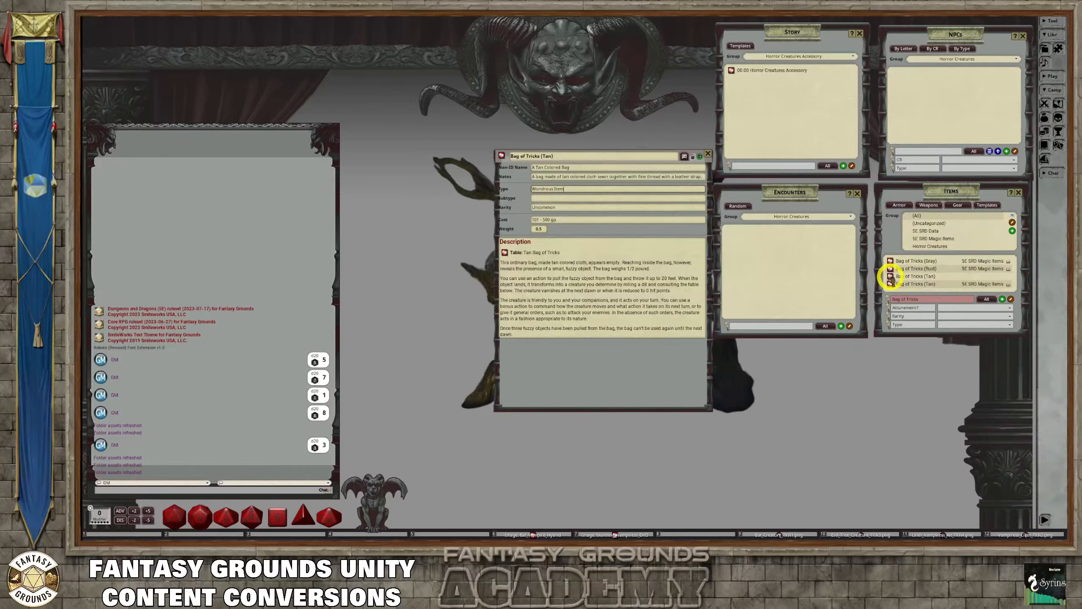
{"action": "left_click_drag", "start_coordinate": [890, 277], "coordinate": [942, 248]}
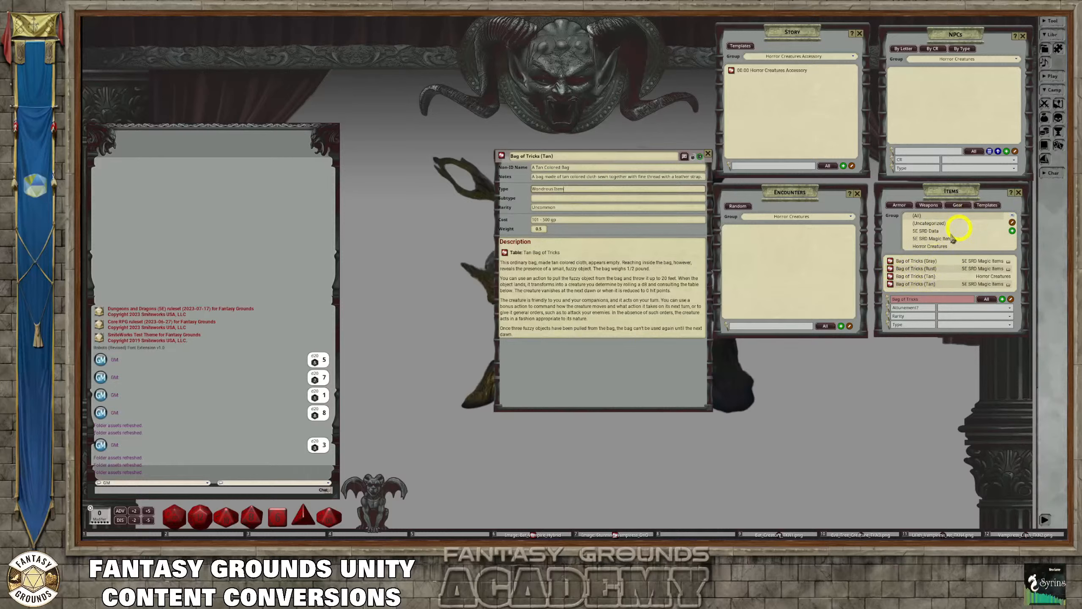
{"action": "left_click", "coordinate": [939, 247]}
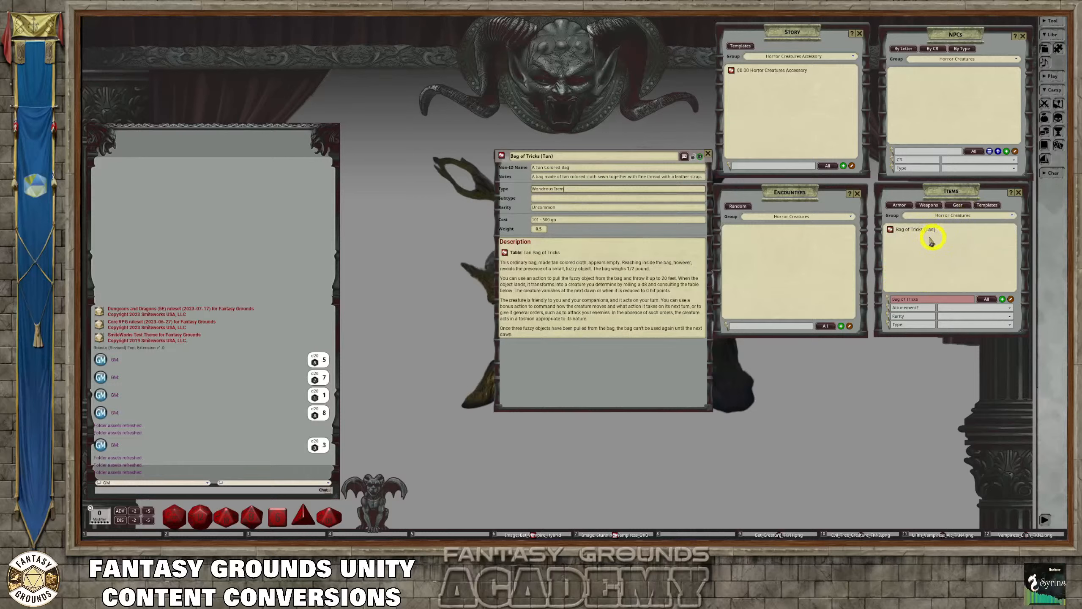
Rename the copied item to "Blood Stone, Artifact"
{"action": "left_click_drag", "start_coordinate": [563, 158], "coordinate": [498, 155]}
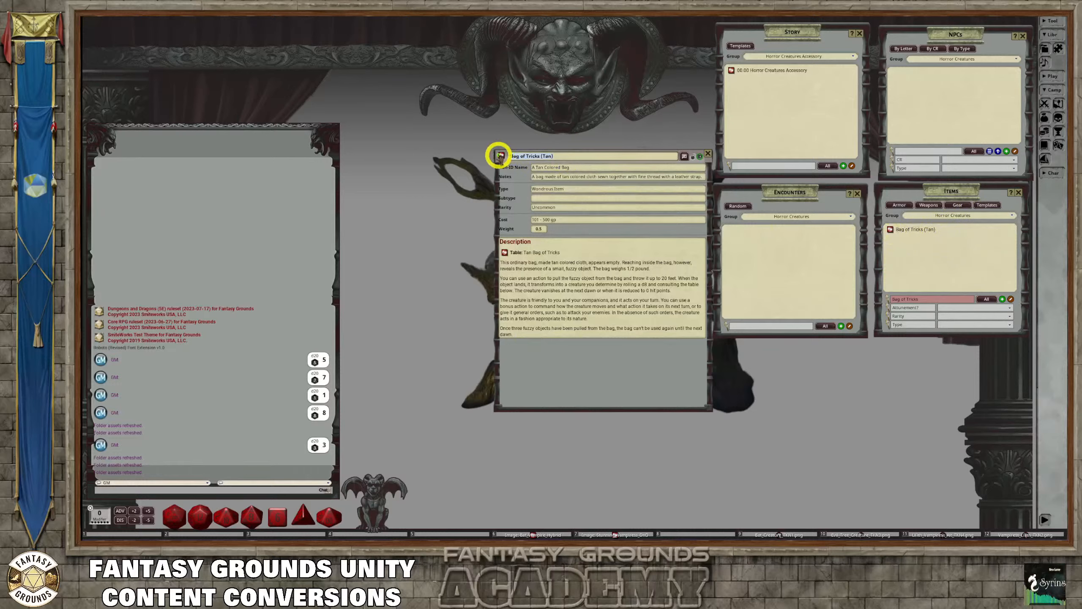
{"action": "type", "text": "Bl"}
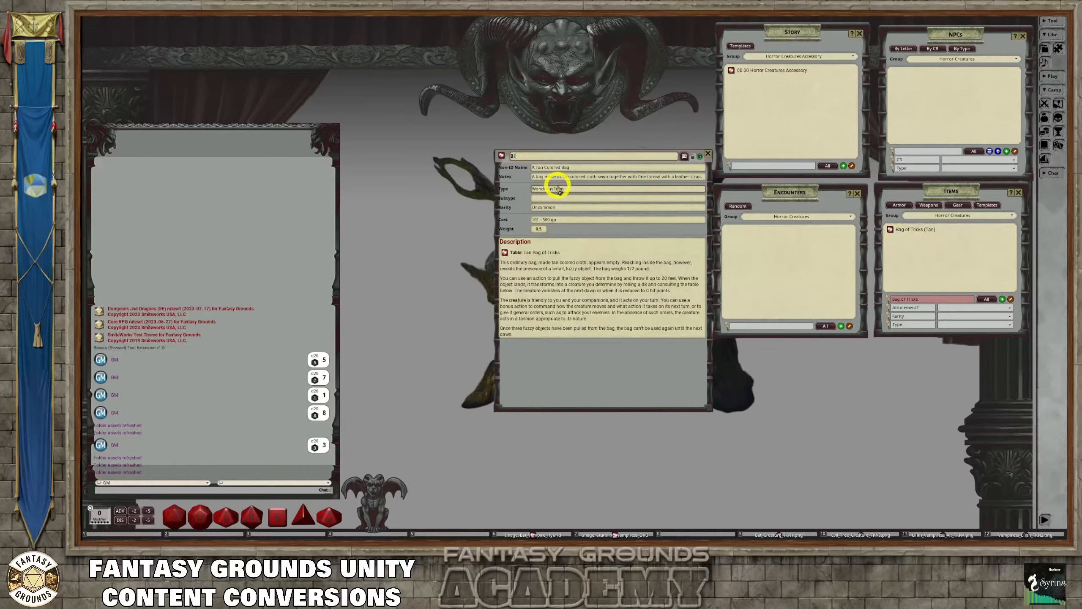
{"action": "type", "text": "ood Stone, Artifact"}
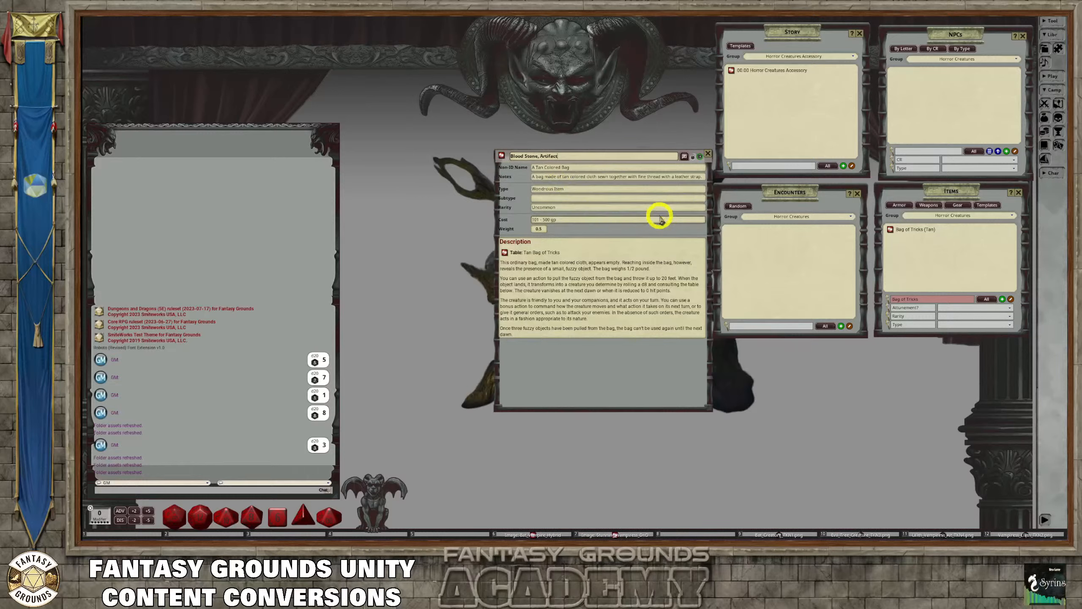
{"action": "left_click", "coordinate": [598, 168]}
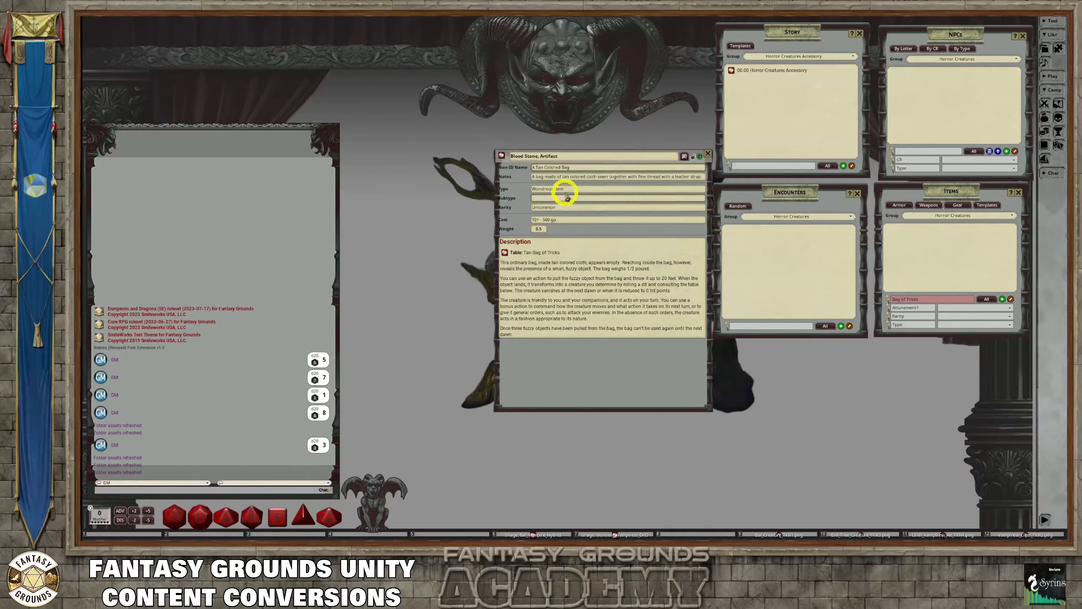
Set the Blood Stone item's rarity to "Very Rare (requires attunement)"
{"action": "left_click", "coordinate": [563, 207]}
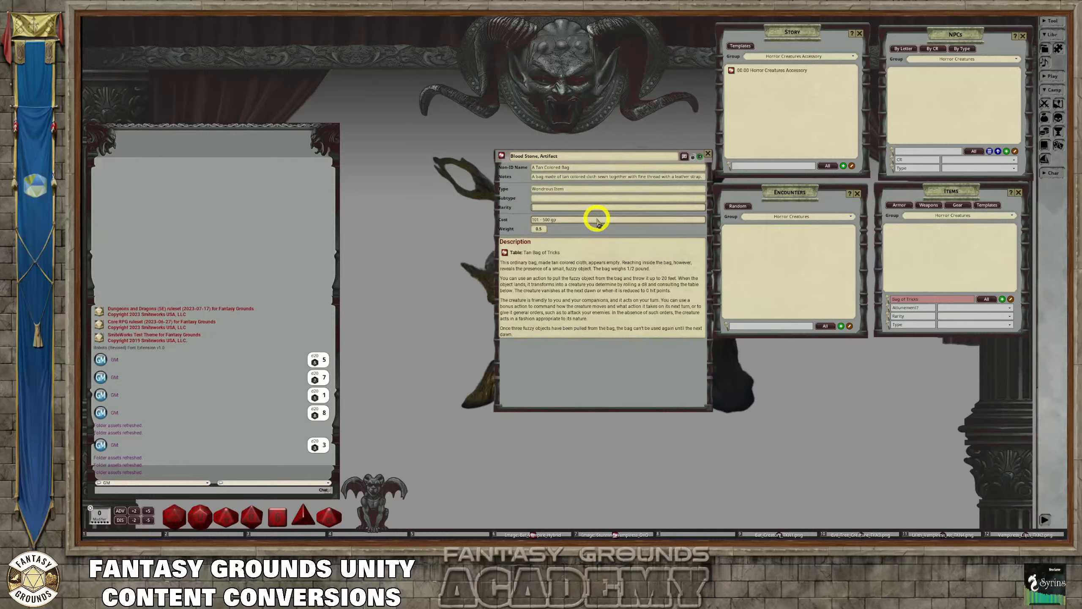
{"action": "type", "text": "Very Rare (requires attunement"}
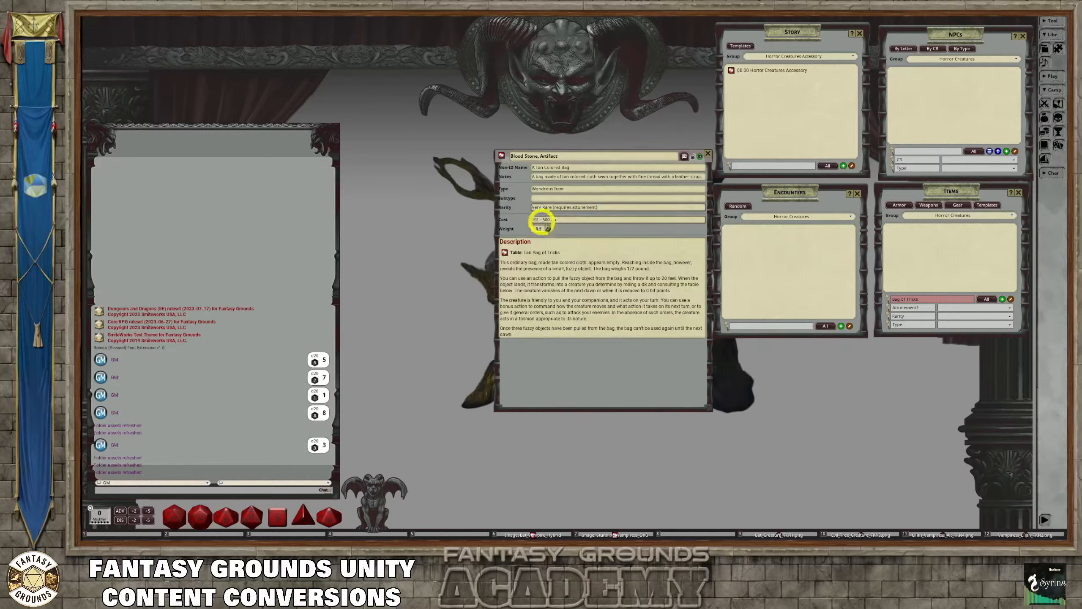
Set the Blood Stone item's cost to 100,000 gp and its weight to 1
{"action": "left_click", "coordinate": [535, 220]}
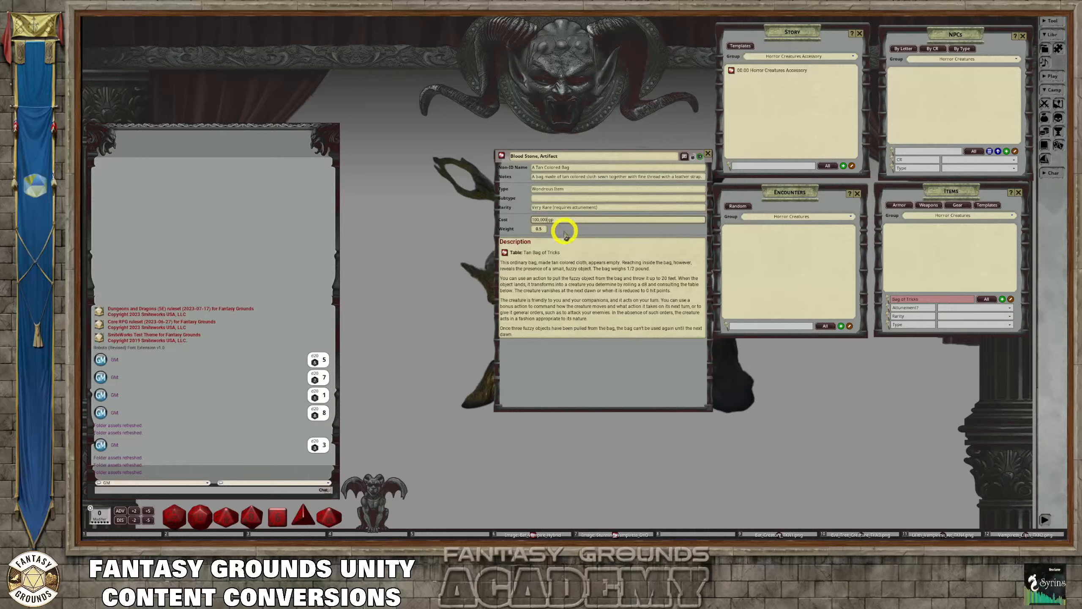
{"action": "left_click", "coordinate": [566, 234]}
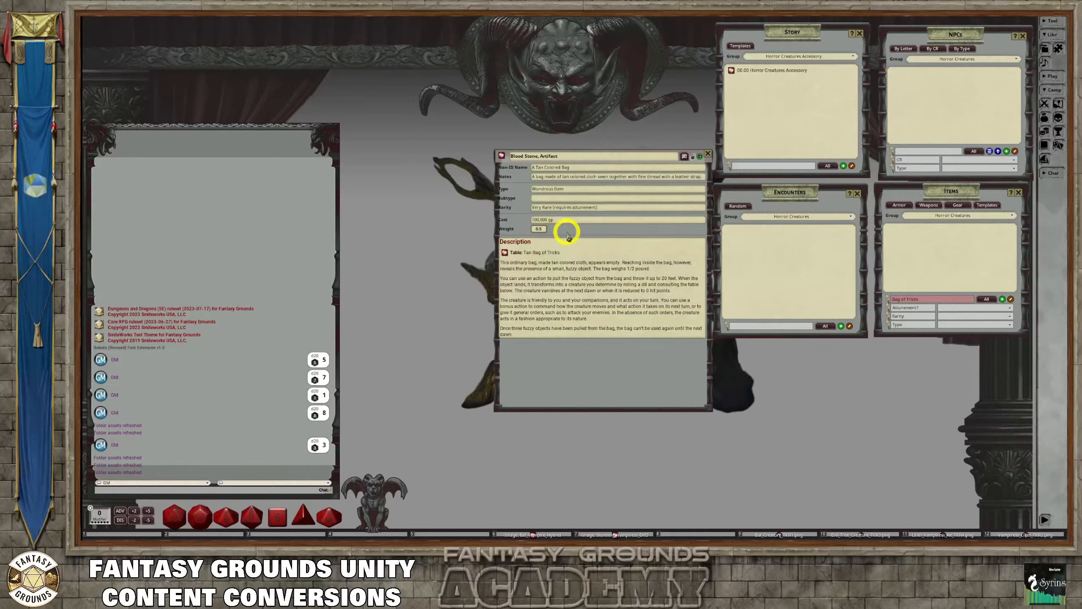
{"action": "left_click", "coordinate": [553, 219]}
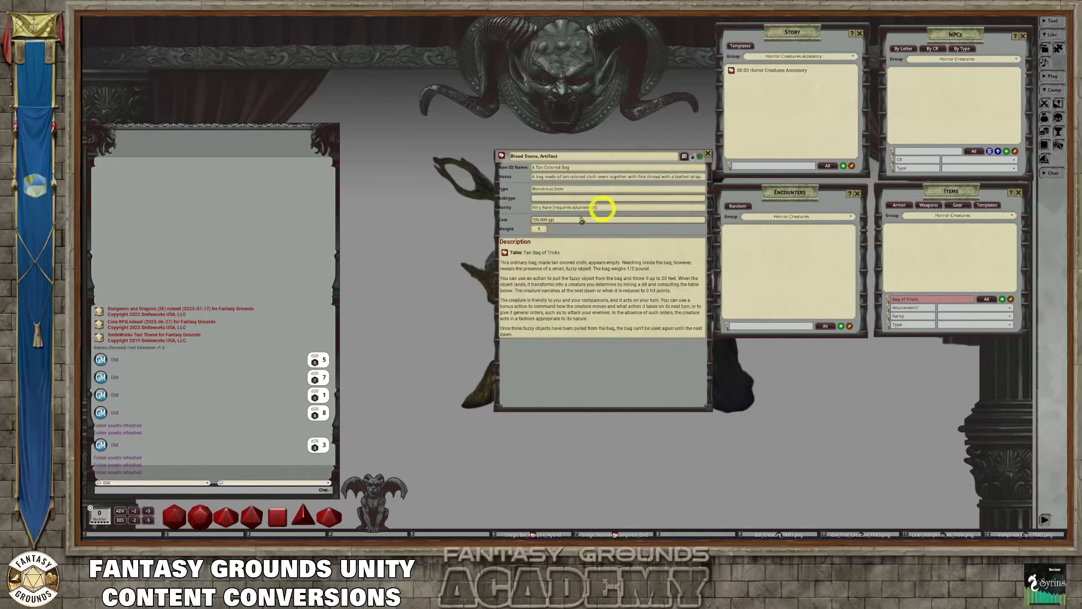
{"action": "left_click", "coordinate": [538, 221]}
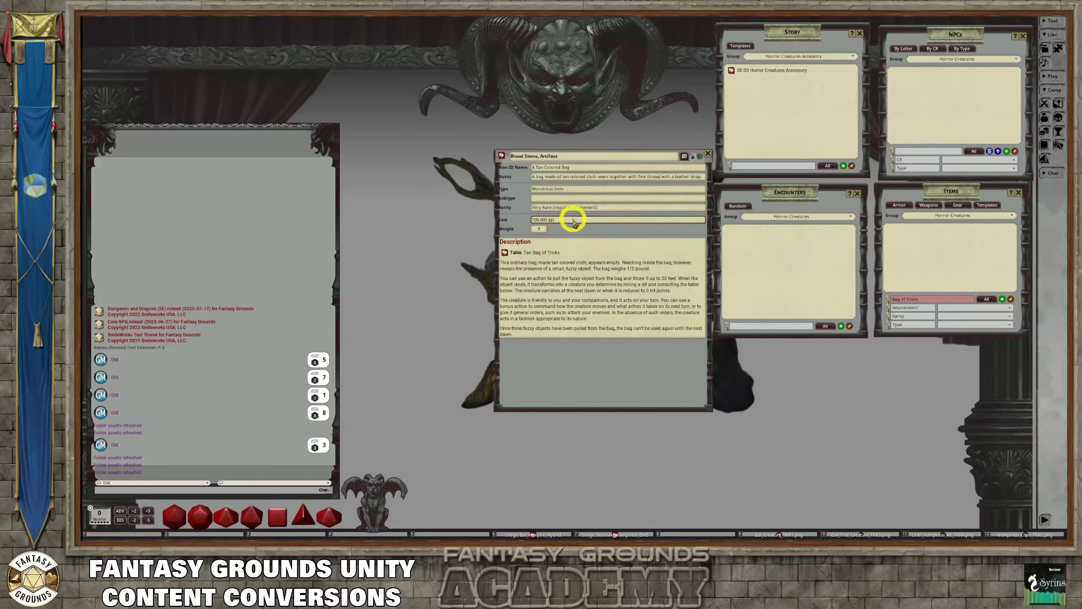
Clear the old bag text from the Blood Stone item's Non-ID Name and Notes
{"action": "left_click", "coordinate": [594, 168]}
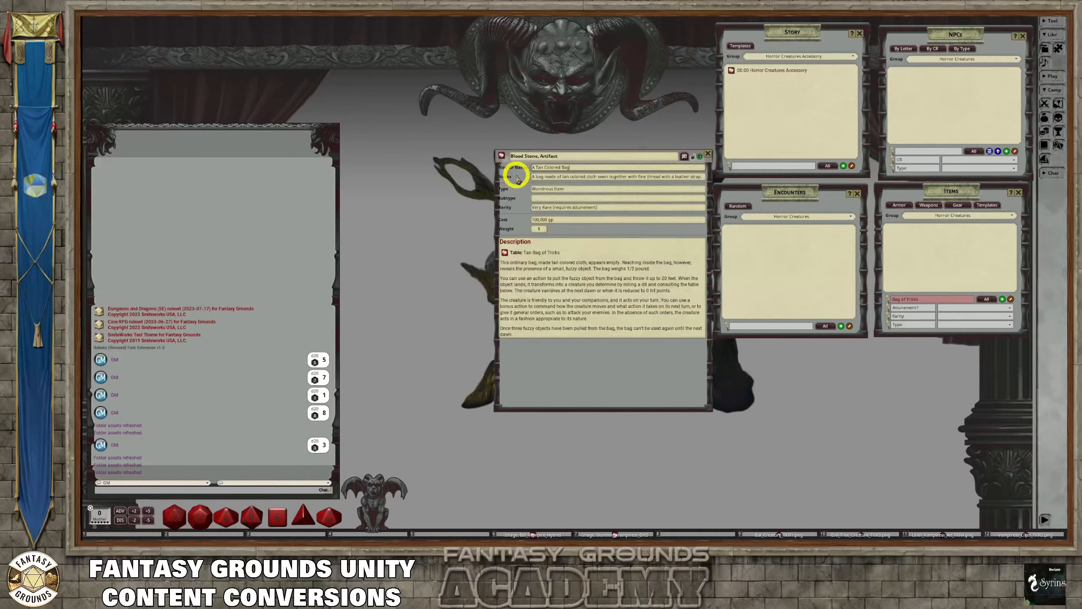
{"action": "key", "text": "BackSpace"}
{"action": "key", "text": "BackSpace"}
{"action": "key", "text": "BackSpace"}
{"action": "key", "text": "BackSpace"}
{"action": "key", "text": "BackSpace"}
{"action": "key", "text": "BackSpace"}
{"action": "key", "text": "BackSpace"}
{"action": "key", "text": "BackSpace"}
{"action": "key", "text": "BackSpace"}
{"action": "key", "text": "BackSpace"}
{"action": "key", "text": "BackSpace"}
{"action": "key", "text": "BackSpace"}
{"action": "key", "text": "BackSpace"}
{"action": "key", "text": "BackSpace"}
{"action": "key", "text": "BackSpace"}
{"action": "key", "text": "BackSpace"}
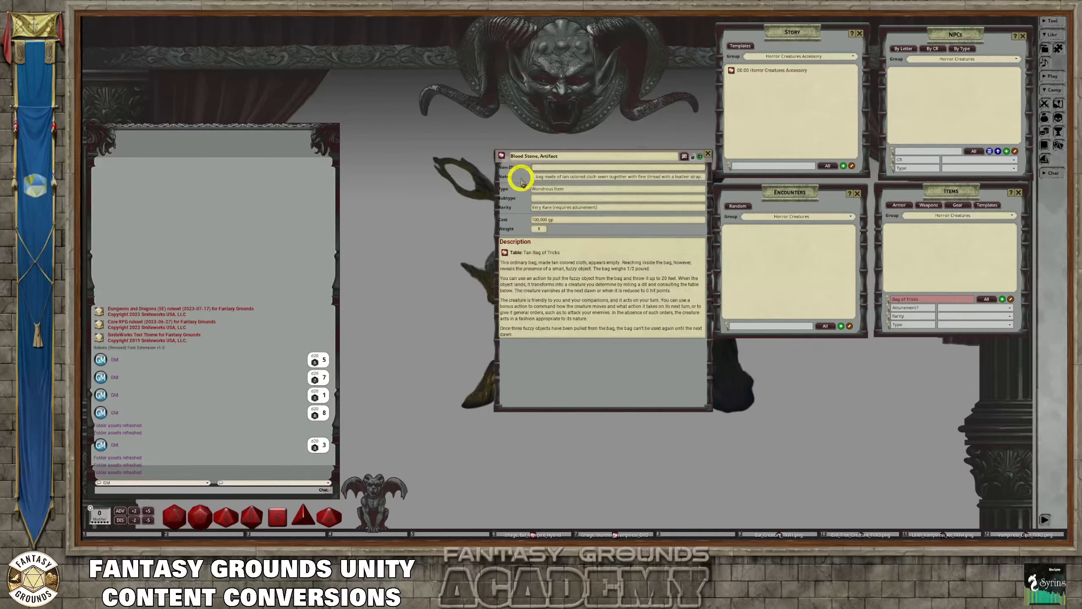
{"action": "left_click", "coordinate": [537, 177]}
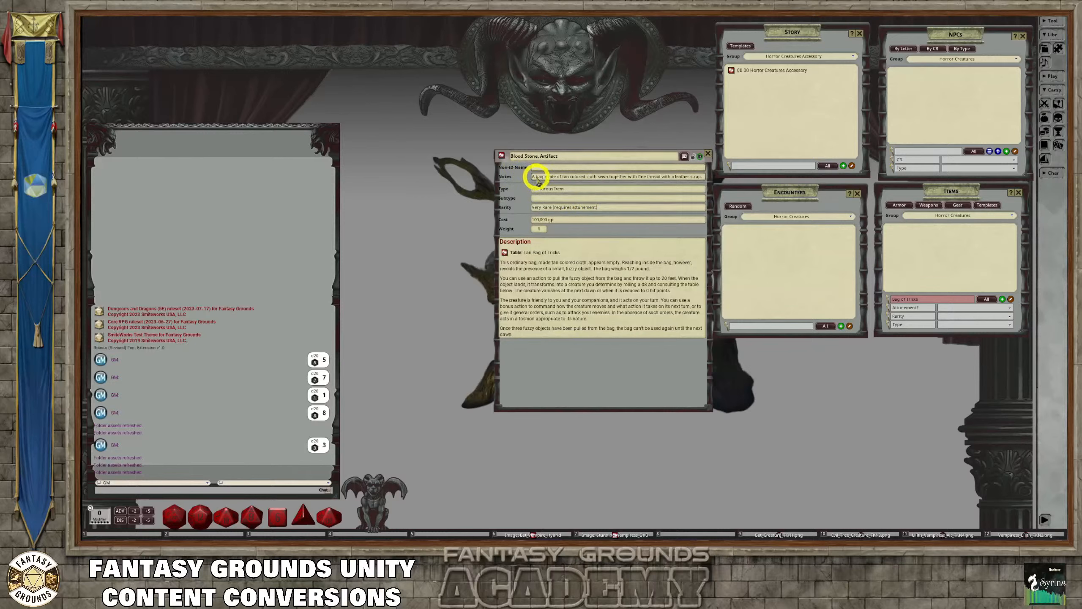
{"action": "left_click", "coordinate": [704, 177]}
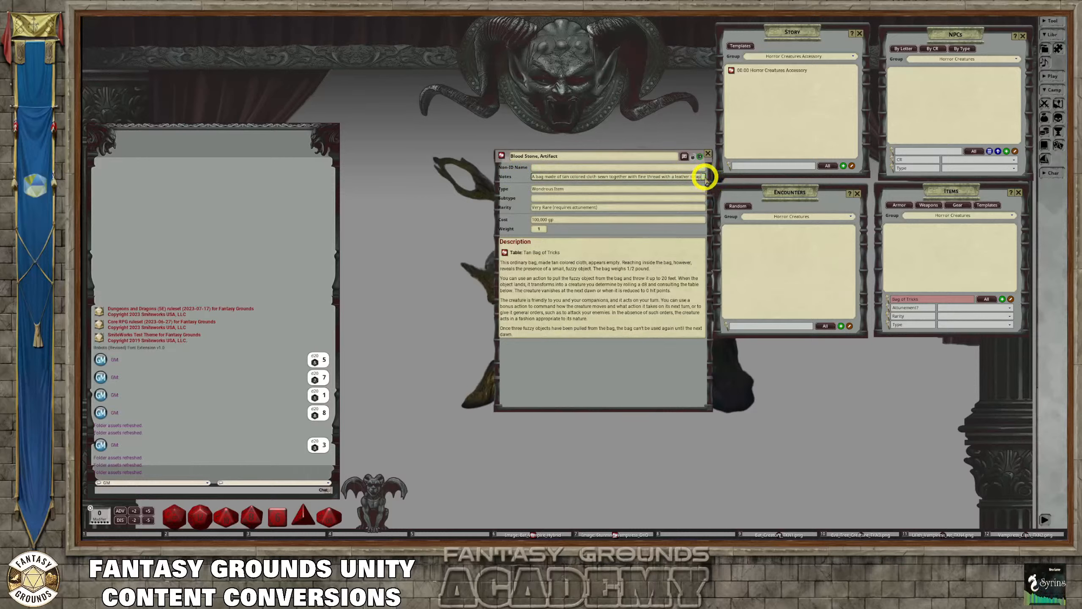
{"action": "key", "text": "BackSpace"}
{"action": "key", "text": "BackSpace"}
{"action": "key", "text": "BackSpace"}
{"action": "key", "text": "BackSpace"}
{"action": "key", "text": "BackSpace"}
{"action": "key", "text": "BackSpace"}
{"action": "key", "text": "BackSpace"}
{"action": "key", "text": "BackSpace"}
{"action": "key", "text": "BackSpace"}
{"action": "key", "text": "BackSpace"}
{"action": "key", "text": "BackSpace"}
{"action": "key", "text": "BackSpace"}
{"action": "key", "text": "BackSpace"}
{"action": "key", "text": "BackSpace"}
{"action": "key", "text": "BackSpace"}
{"action": "key", "text": "BackSpace"}
{"action": "key", "text": "BackSpace"}
{"action": "key", "text": "BackSpace"}
{"action": "key", "text": "BackSpace"}
{"action": "key", "text": "BackSpace"}
{"action": "key", "text": "BackSpace"}
{"action": "key", "text": "BackSpace"}
{"action": "key", "text": "BackSpace"}
{"action": "key", "text": "BackSpace"}
{"action": "key", "text": "BackSpace"}
{"action": "key", "text": "BackSpace"}
{"action": "key", "text": "BackSpace"}
{"action": "key", "text": "BackSpace"}
{"action": "key", "text": "BackSpace"}
{"action": "key", "text": "BackSpace"}
{"action": "key", "text": "BackSpace"}
{"action": "key", "text": "BackSpace"}
{"action": "key", "text": "BackSpace"}
{"action": "key", "text": "BackSpace"}
{"action": "key", "text": "BackSpace"}
{"action": "key", "text": "BackSpace"}
{"action": "key", "text": "BackSpace"}
{"action": "key", "text": "BackSpace"}
{"action": "key", "text": "BackSpace"}
{"action": "key", "text": "BackSpace"}
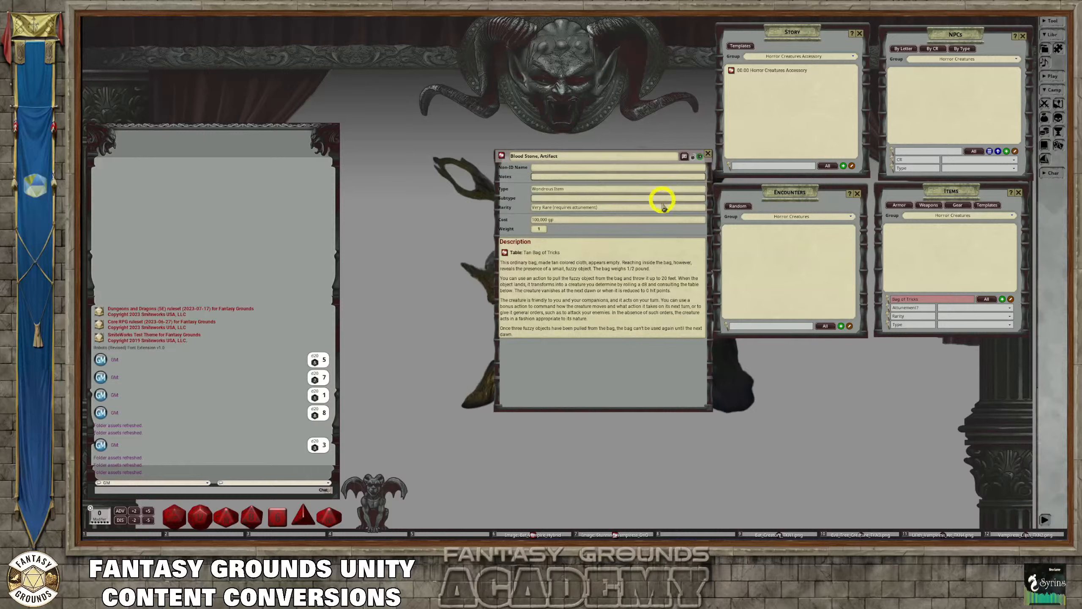
Delete the old Bag of Tricks description, including its table link, and leave an empty line for new text
{"action": "left_click_drag", "start_coordinate": [558, 337], "coordinate": [504, 253]}
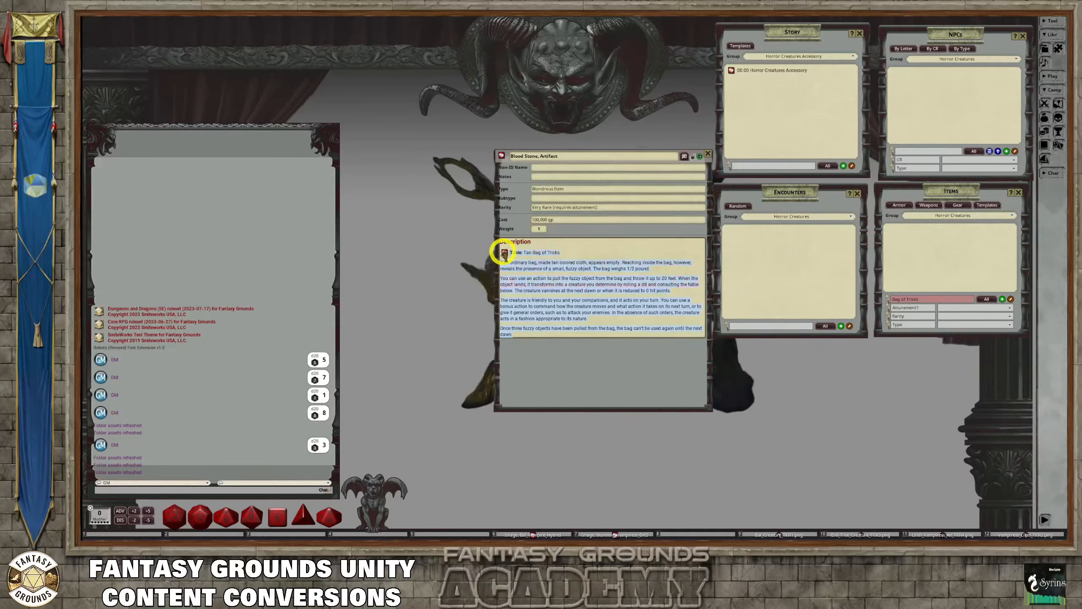
{"action": "key", "text": "BackSpace"}
{"action": "key", "text": "BackSpace"}
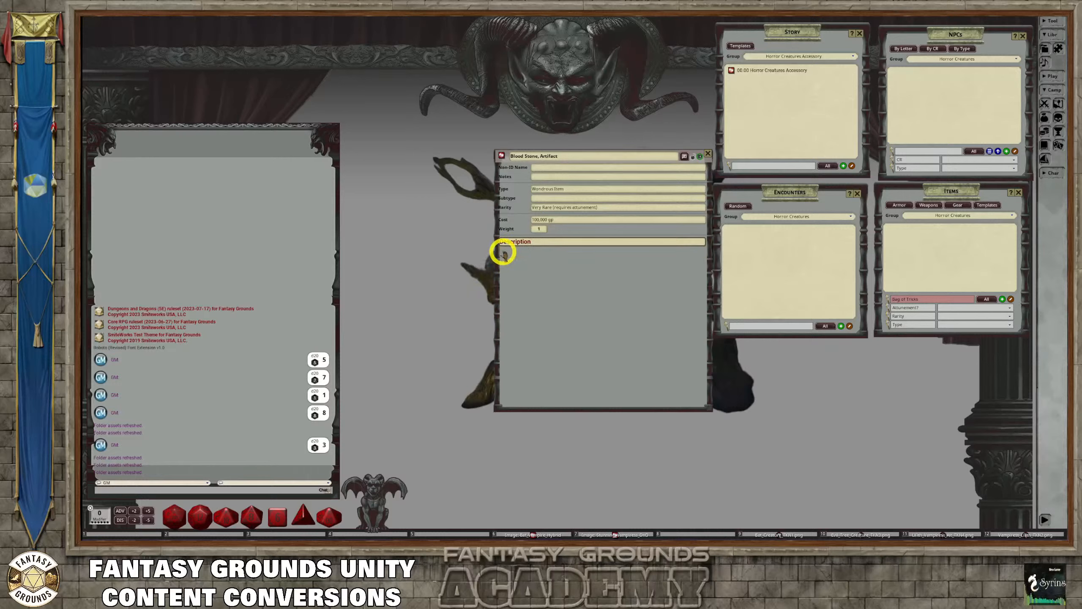
{"action": "key", "text": "Return"}
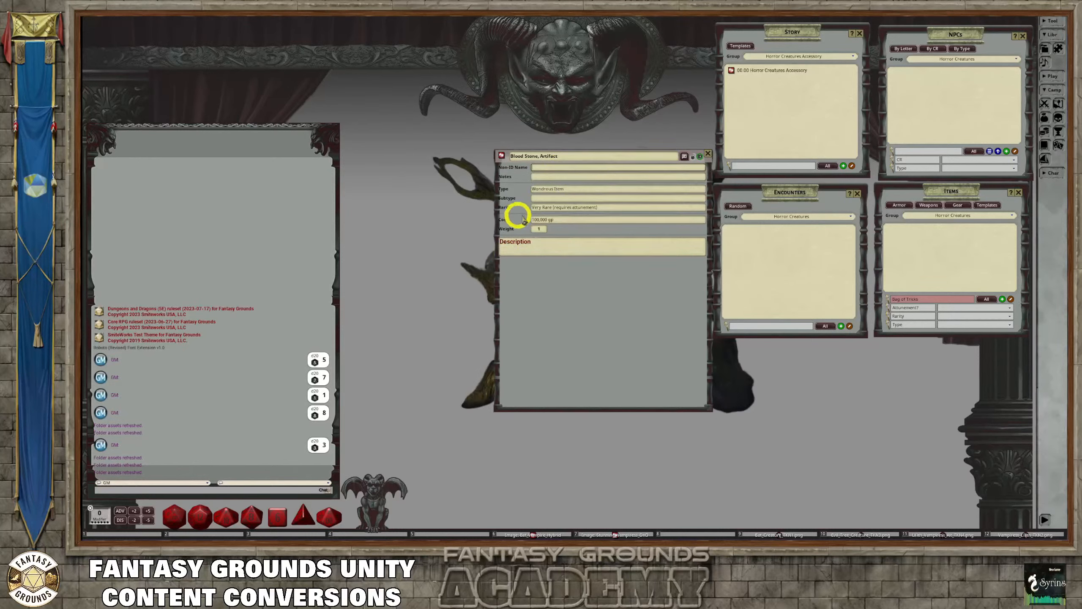
Set the Blood Stone item's subtype to "artifact" and its weight to 3
{"action": "left_click", "coordinate": [561, 177]}
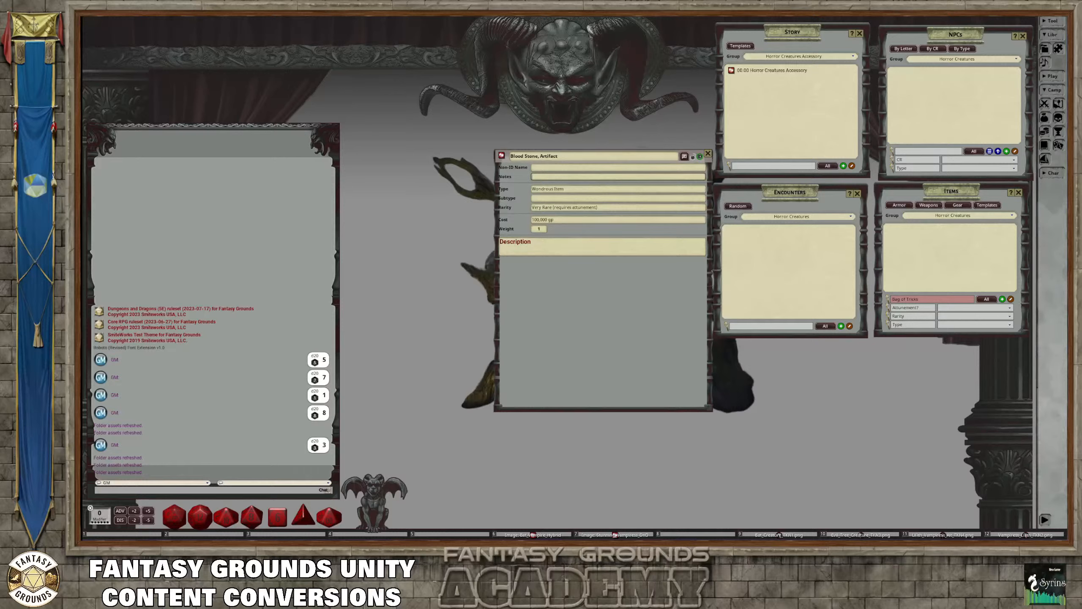
{"action": "left_click", "coordinate": [558, 198]}
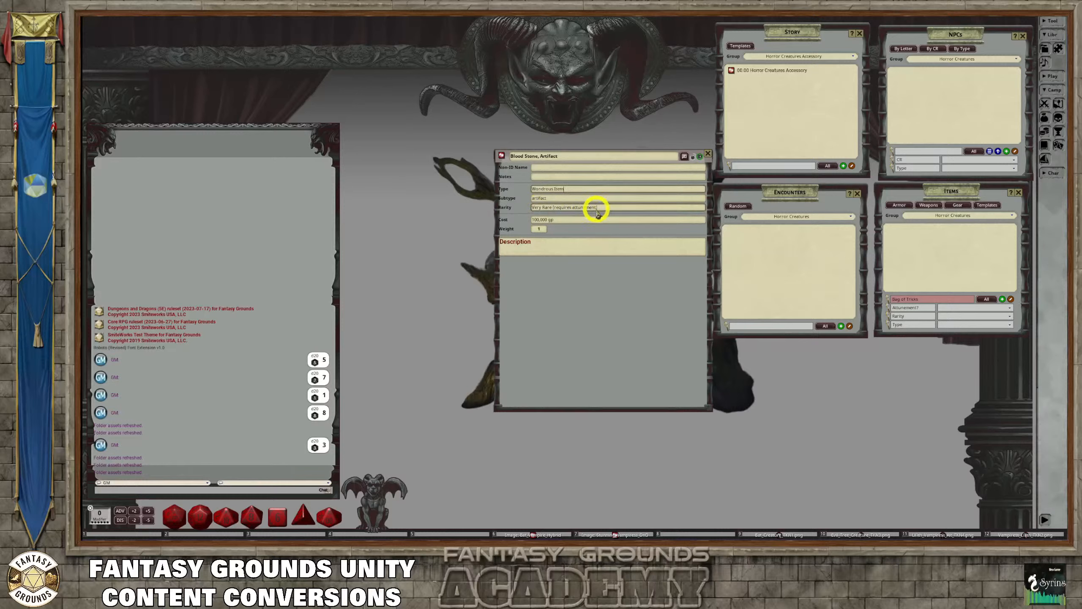
{"action": "left_click", "coordinate": [540, 229]}
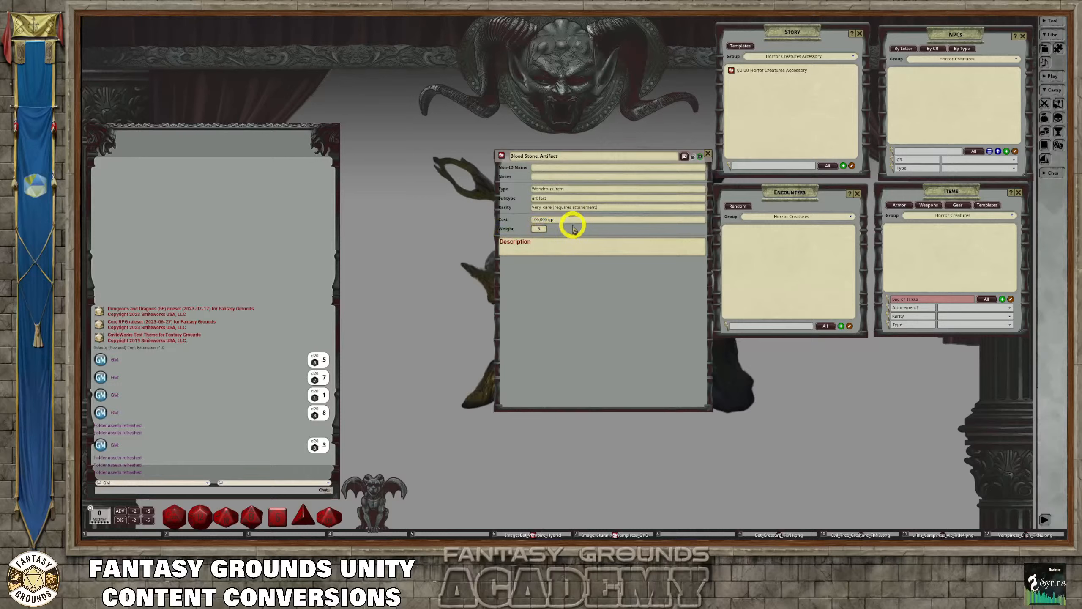
{"action": "type", "text": "3"}
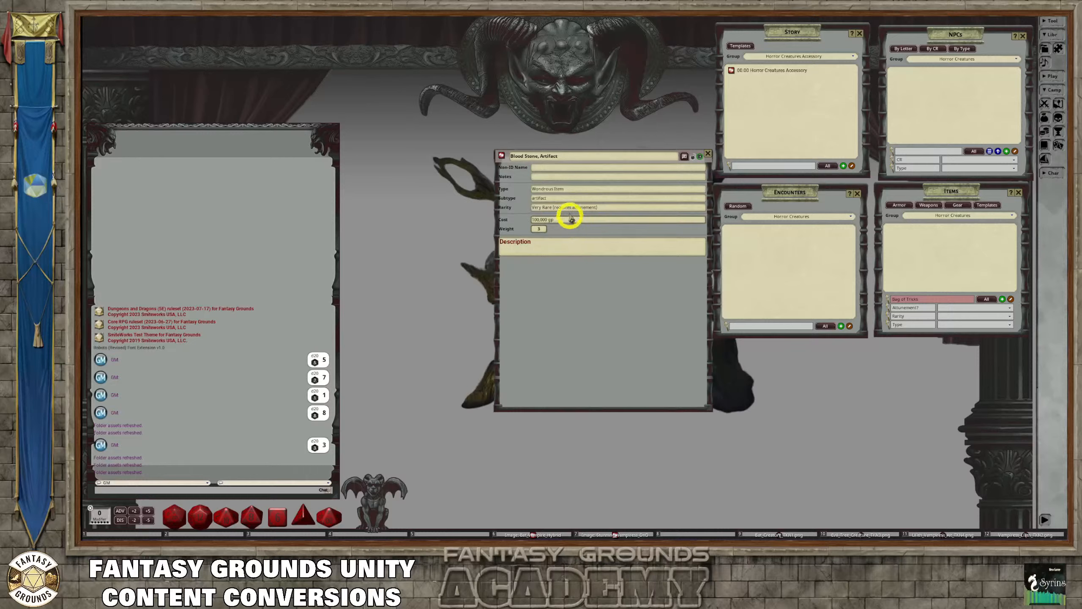
{"action": "left_click", "coordinate": [558, 243]}
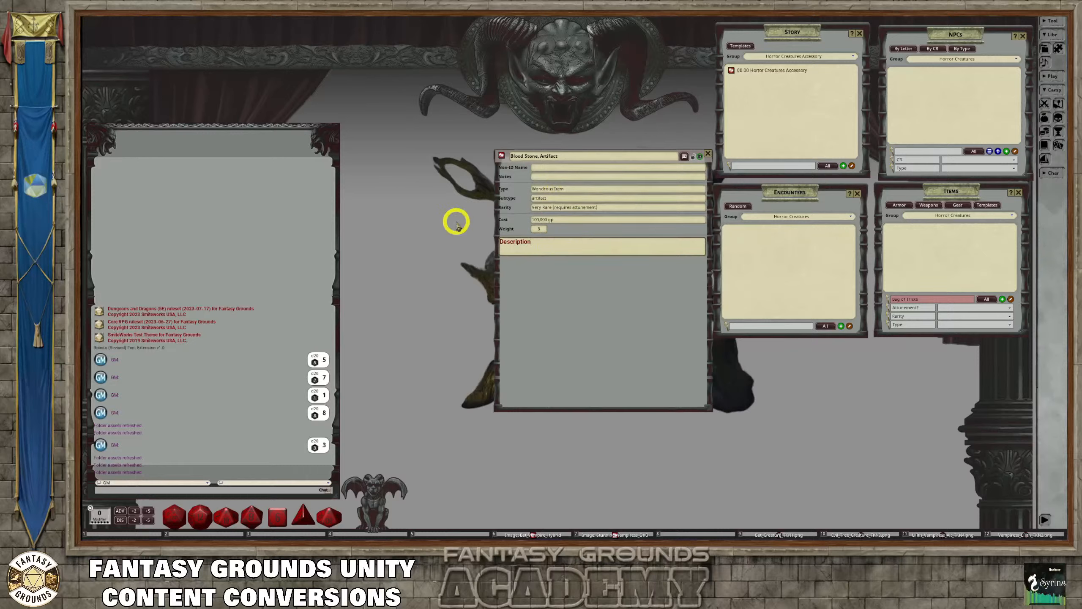
Paste the introductory paragraph, beginning "The Blood Stone is a dark and mysterious artifact", into the item's description
{"action": "left_click", "coordinate": [552, 176]}
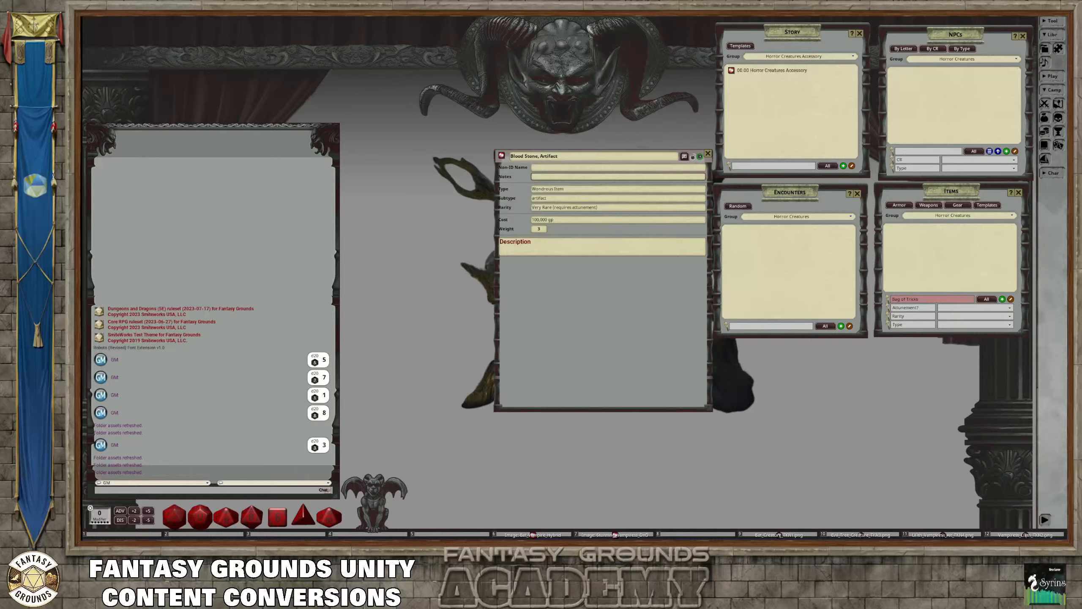
{"action": "left_click", "coordinate": [524, 251]}
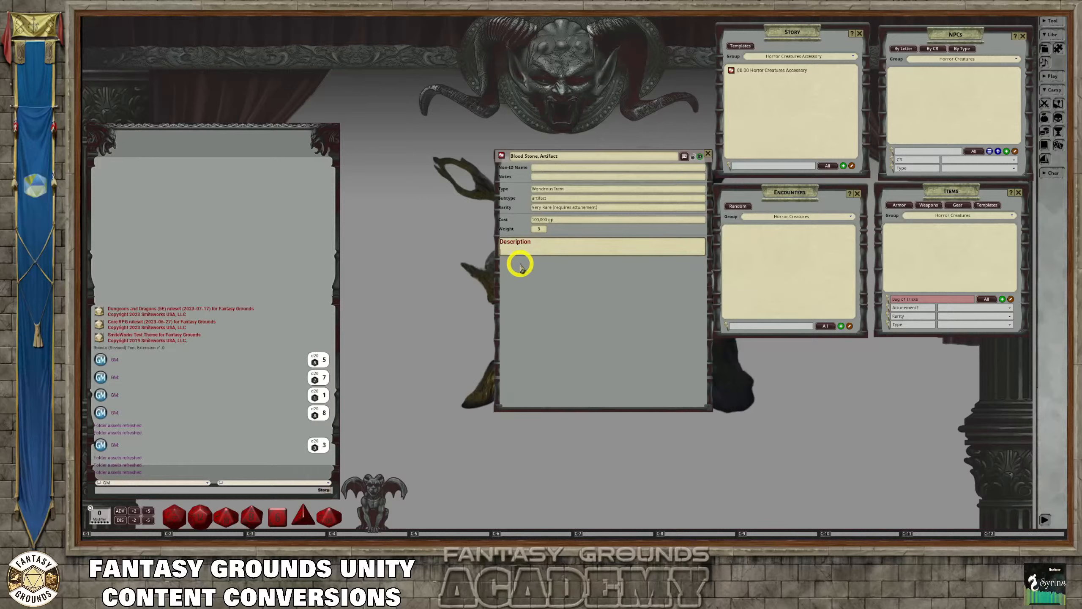
{"action": "type", "text": "The Blood Stone is a dark and mysterious artifact, its surface a deep crimson that seems to pulse with an inner light. It is cold to the touch, and those who hold it can feel a faint but insistent tug at their life force."}
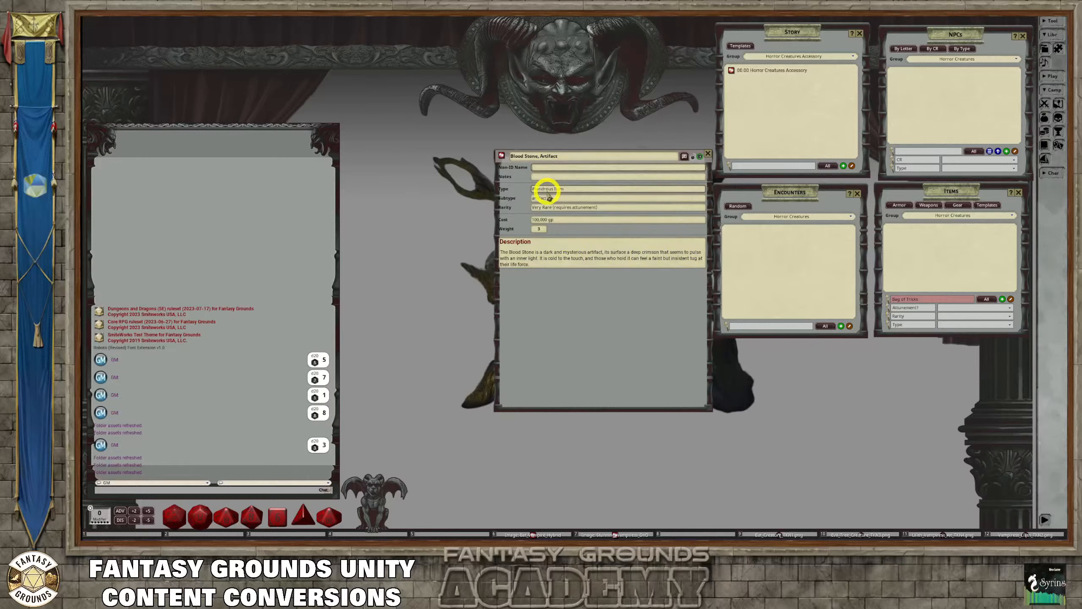
Set the item's Non-ID Name to "A glowing crimson stone."
{"action": "type", "text": "A"}
{"action": "key", "text": "BackSpace"}
{"action": "type", "text": "e"}
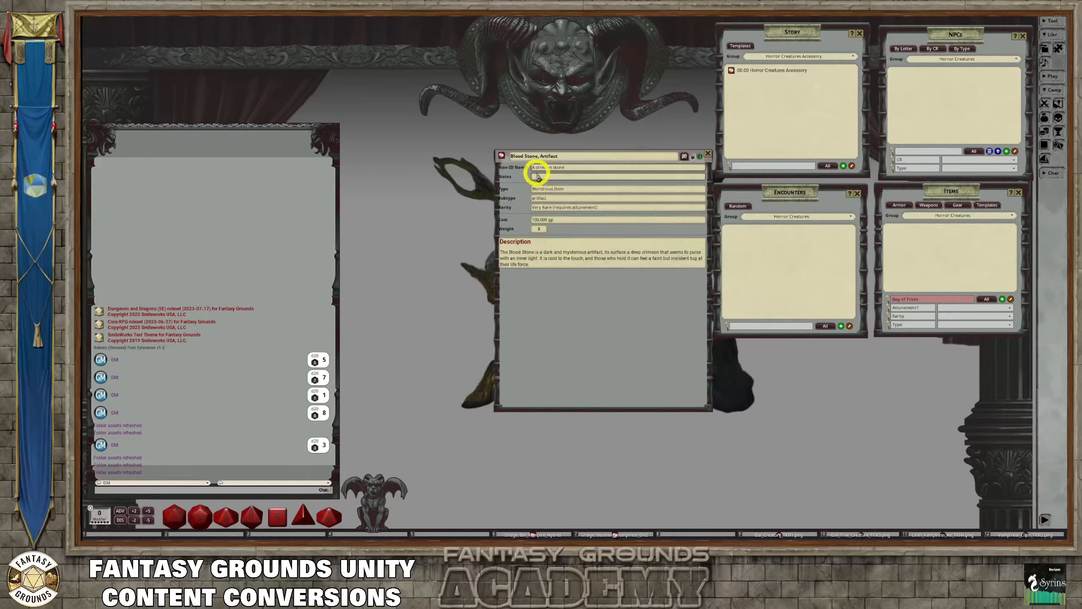
{"action": "left_click", "coordinate": [556, 179]}
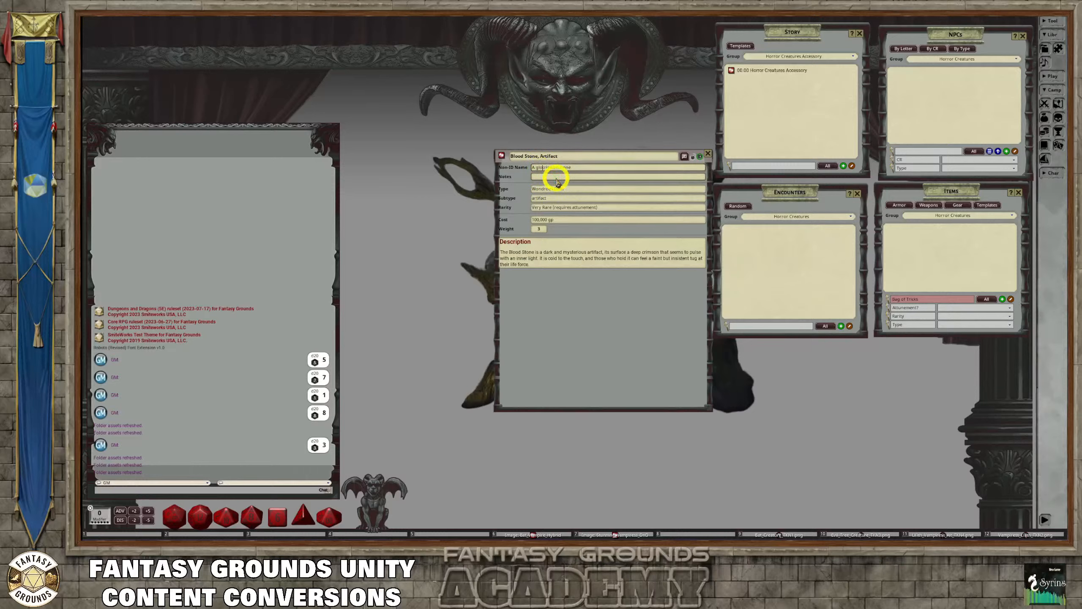
{"action": "type", "text": "on"}
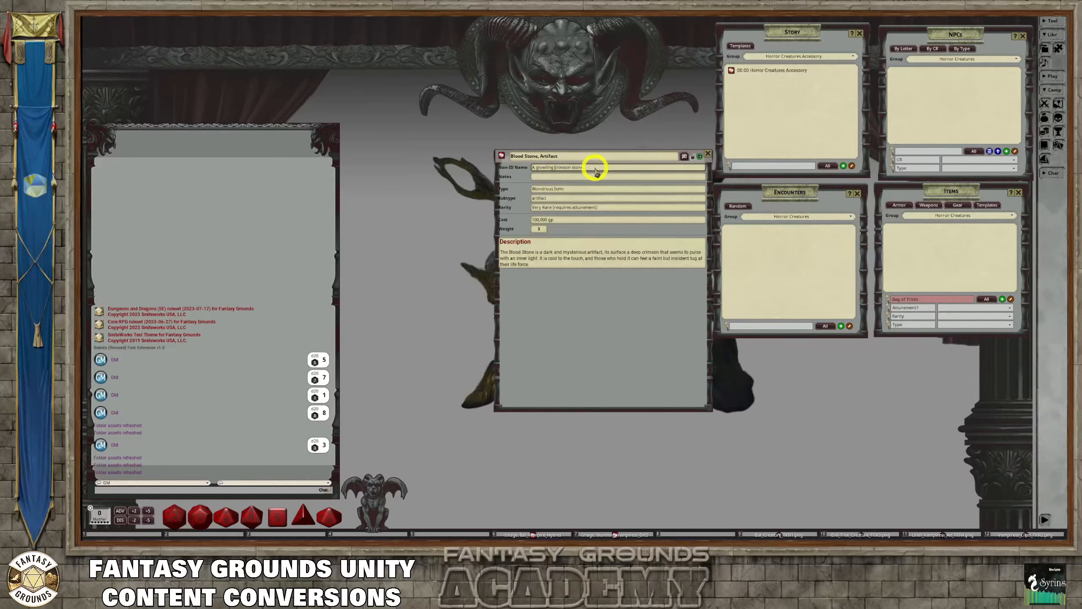
{"action": "left_click", "coordinate": [544, 167]}
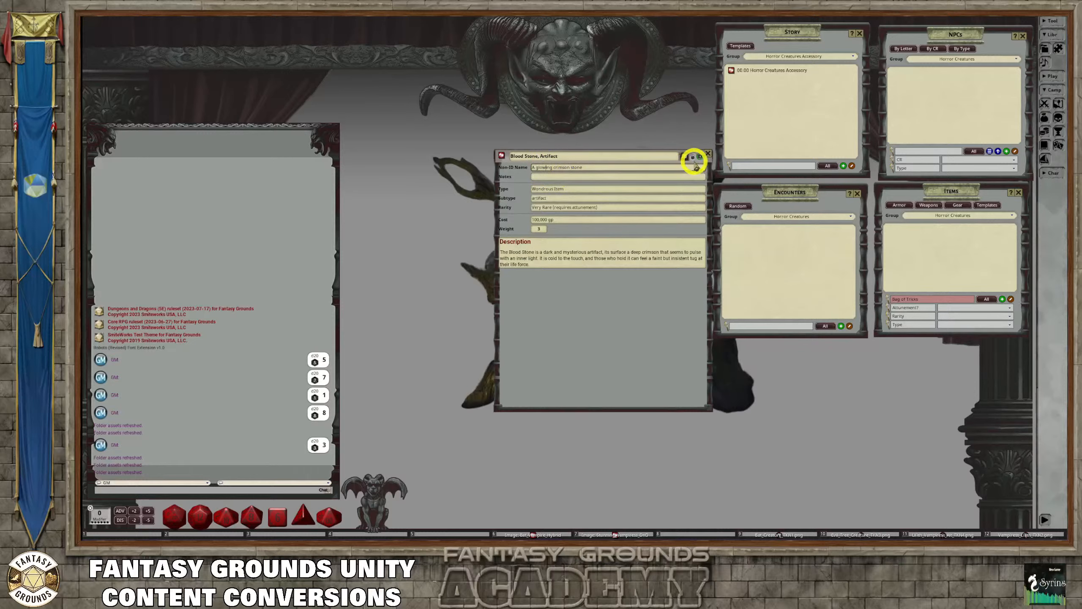
{"action": "left_click", "coordinate": [609, 168]}
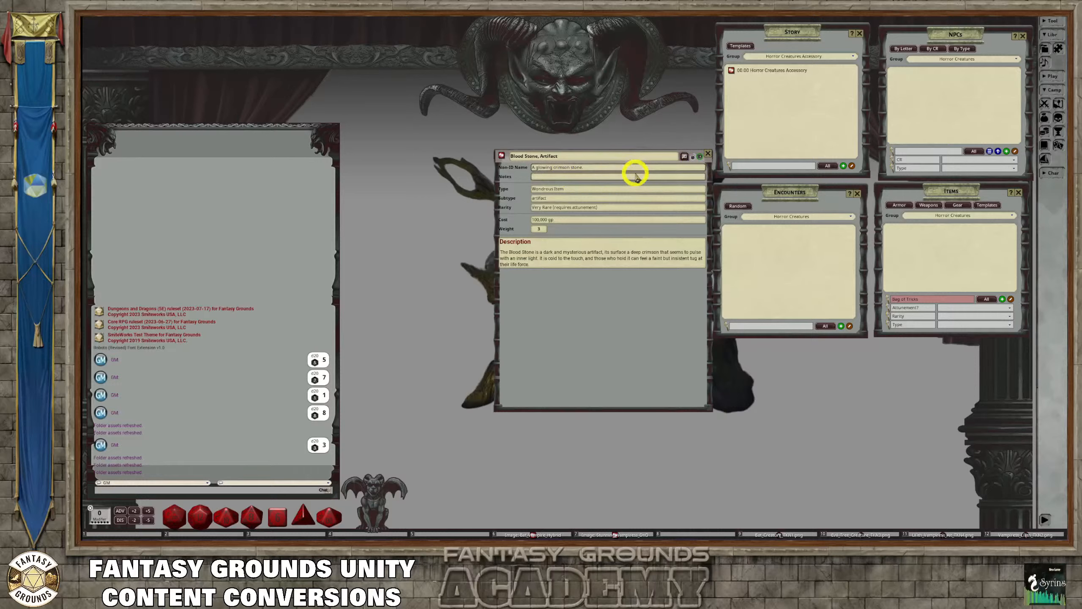
{"action": "left_click", "coordinate": [610, 179]}
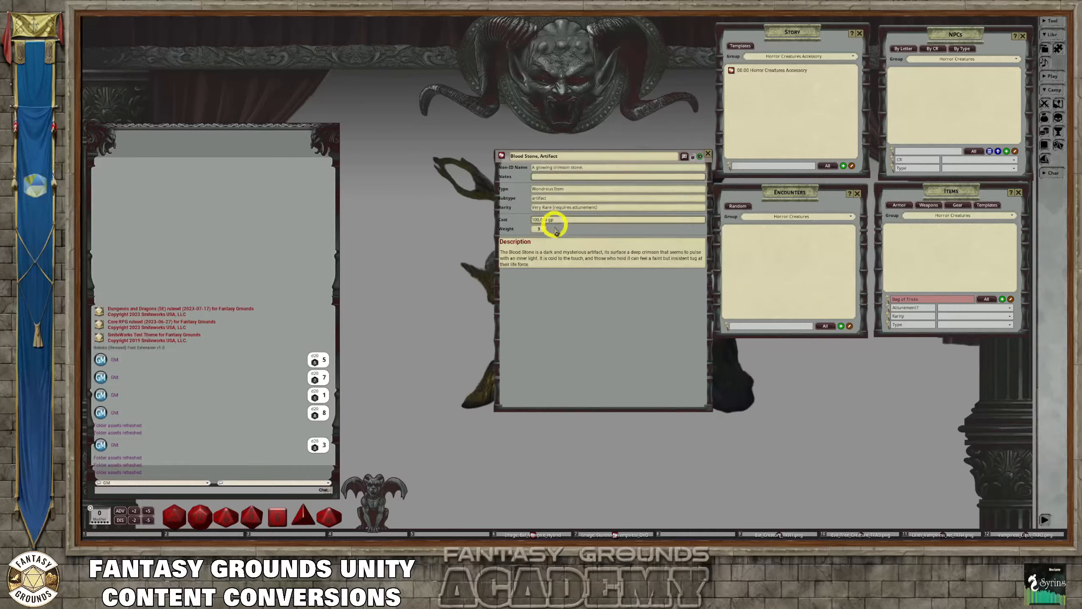
Add blank lines below the description's introductory paragraph and paste the full Blood Stone source text with its properties there
{"action": "left_click", "coordinate": [556, 243]}
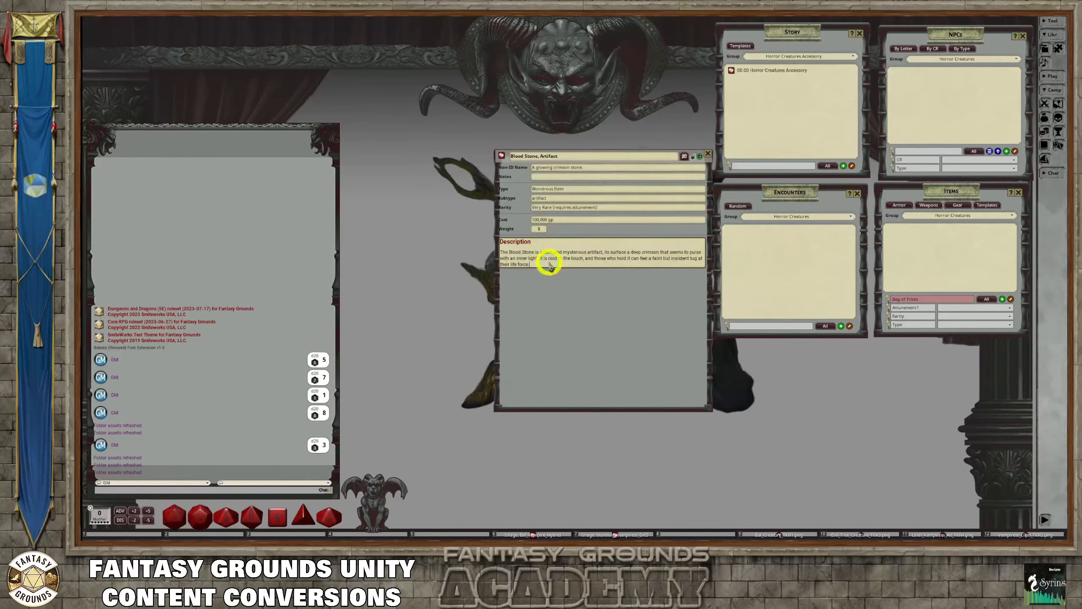
{"action": "key", "text": "Return"}
{"action": "key", "text": "Return"}
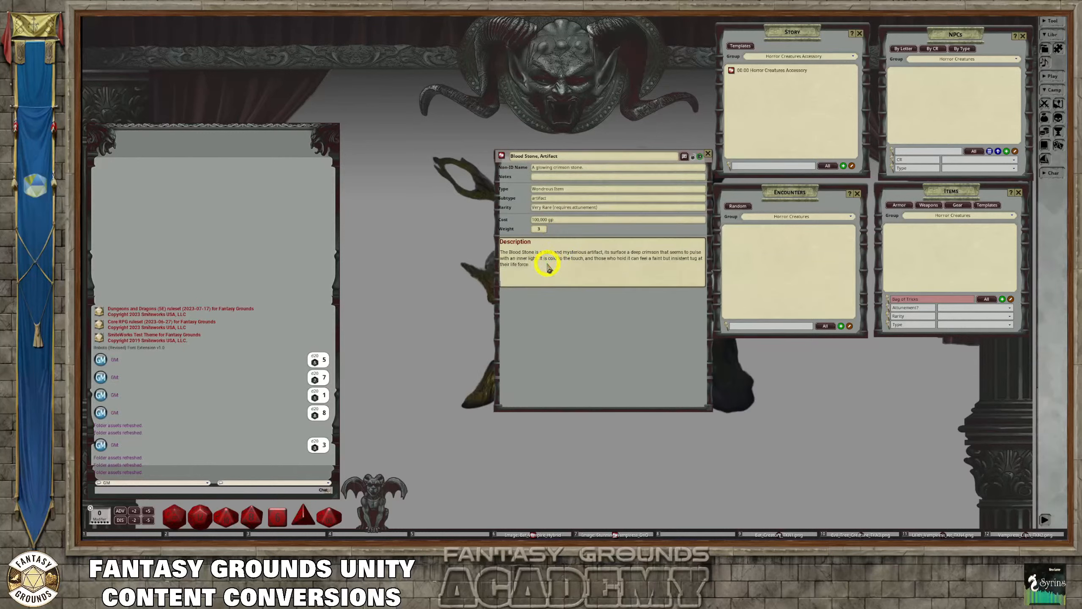
{"action": "left_click", "coordinate": [693, 158]}
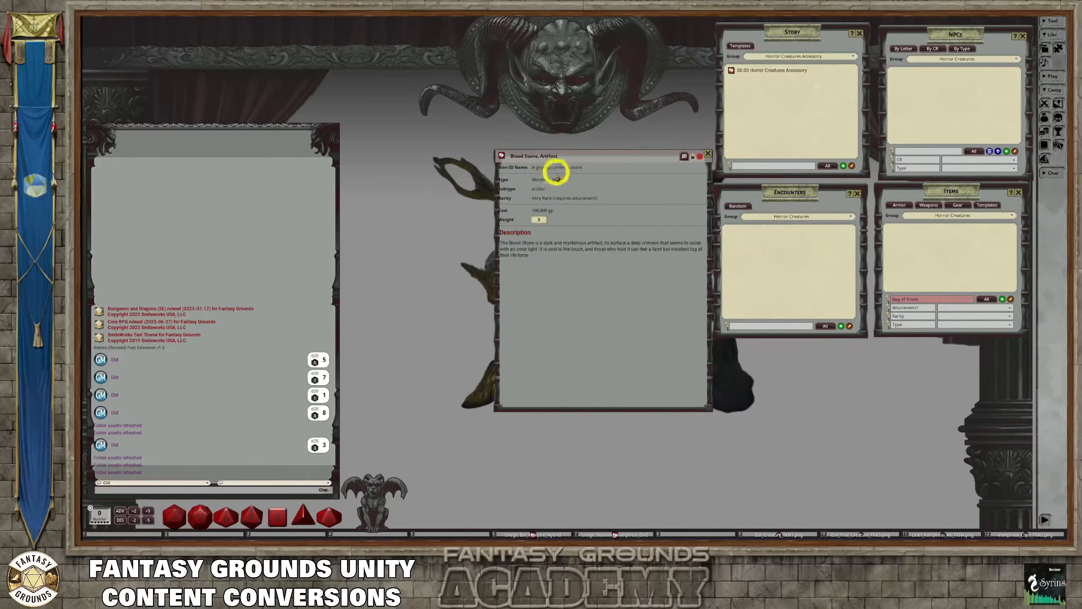
{"action": "left_click", "coordinate": [692, 157]}
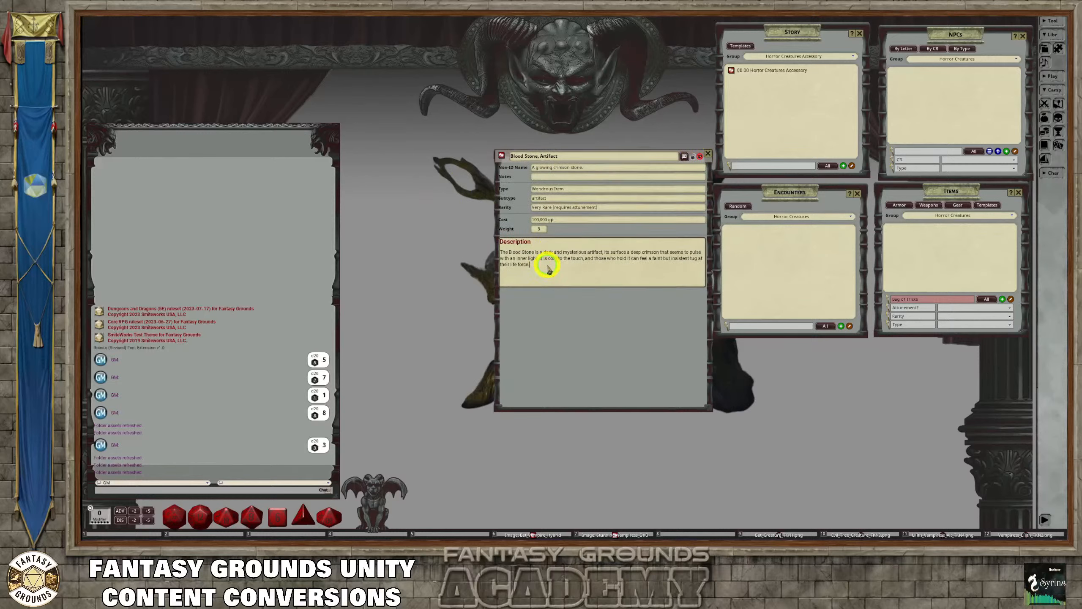
{"action": "key", "text": "Return"}
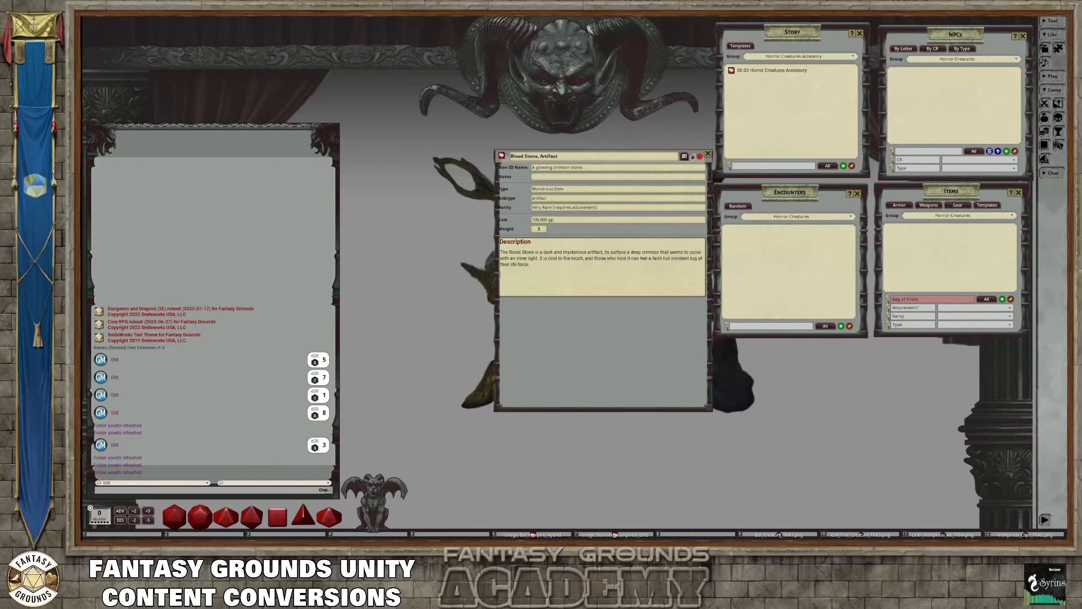
{"action": "key", "text": "ctrl"}
{"action": "left_click", "coordinate": [552, 293]}
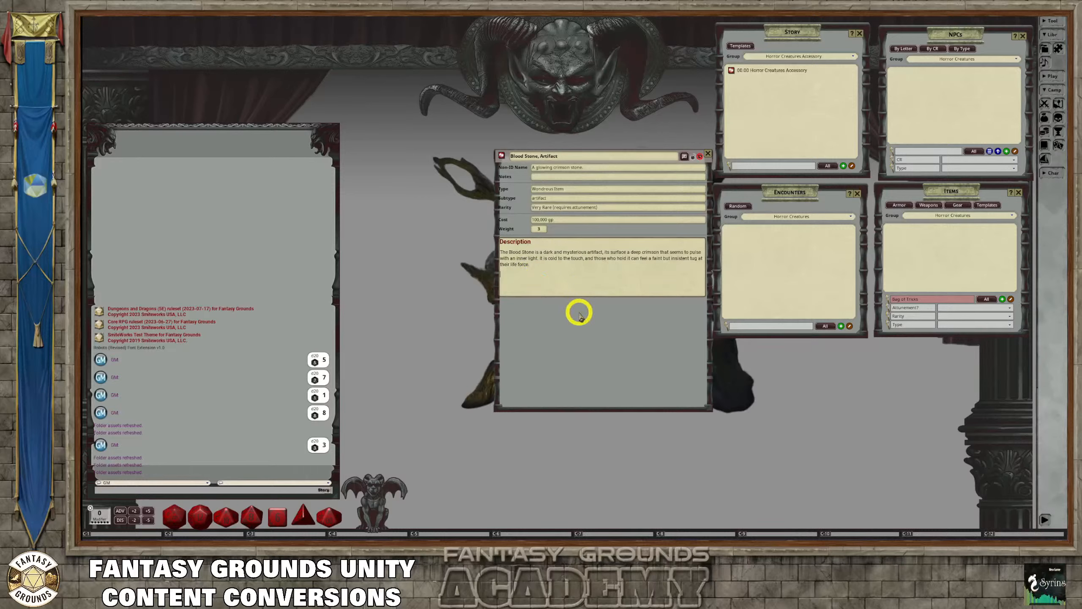
{"action": "key", "text": "ctrl+v"}
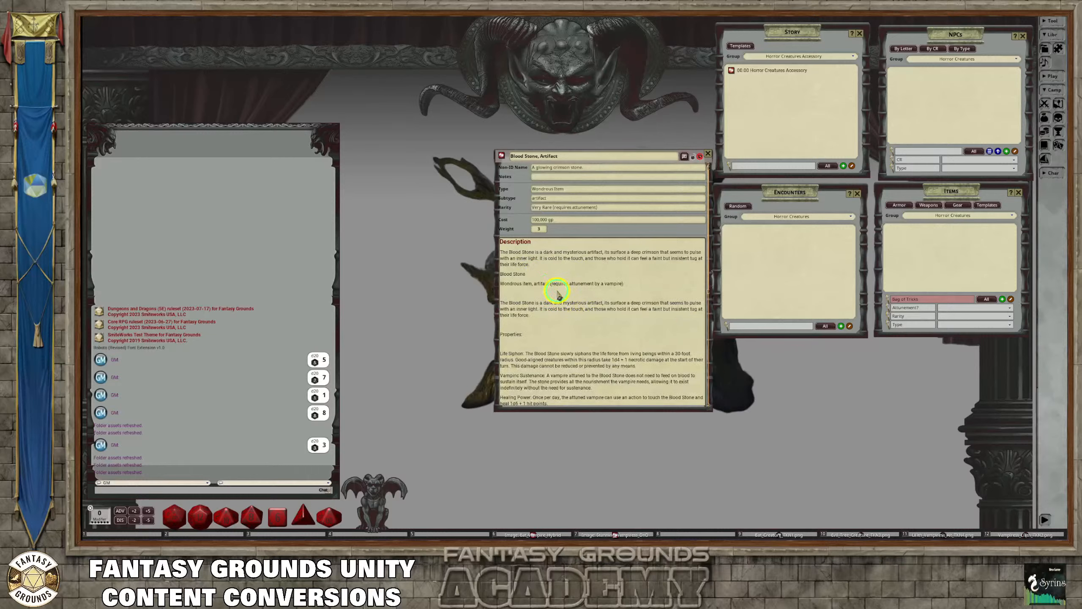
Remove the blank lines above and below the repeated introductory paragraph in the Blood Stone description
{"action": "right_click", "coordinate": [555, 295]}
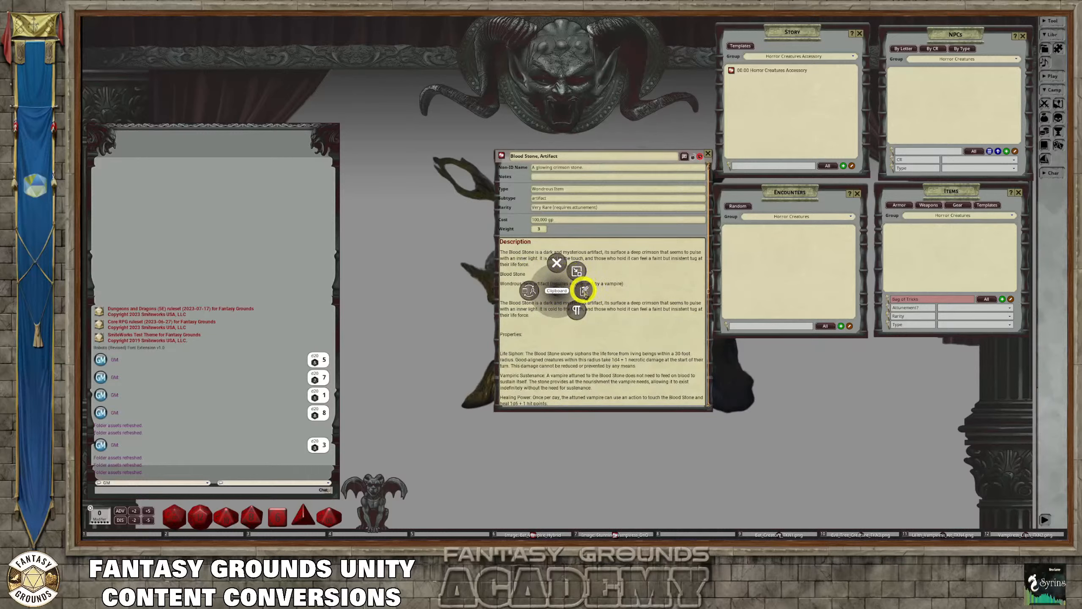
{"action": "left_click", "coordinate": [631, 293]}
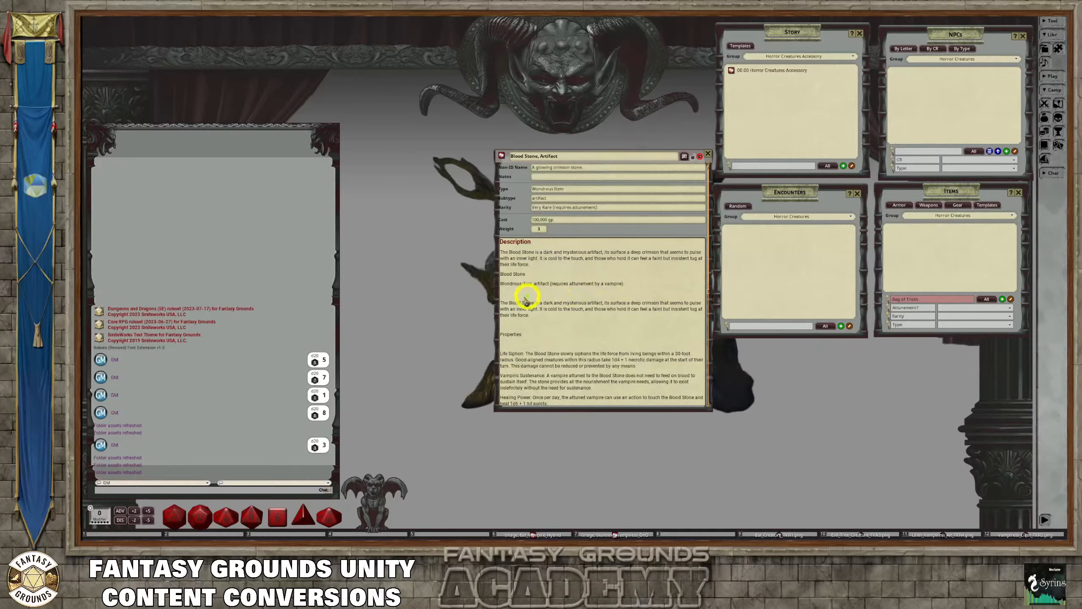
{"action": "key", "text": "BackSpace"}
{"action": "left_click", "coordinate": [537, 317]}
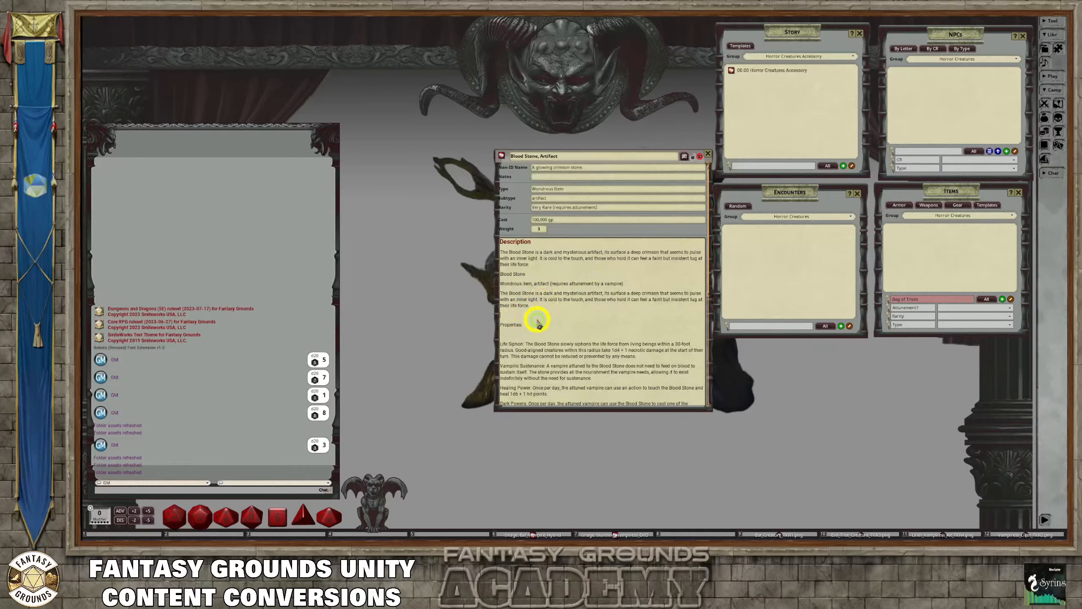
{"action": "key", "text": "BackSpace"}
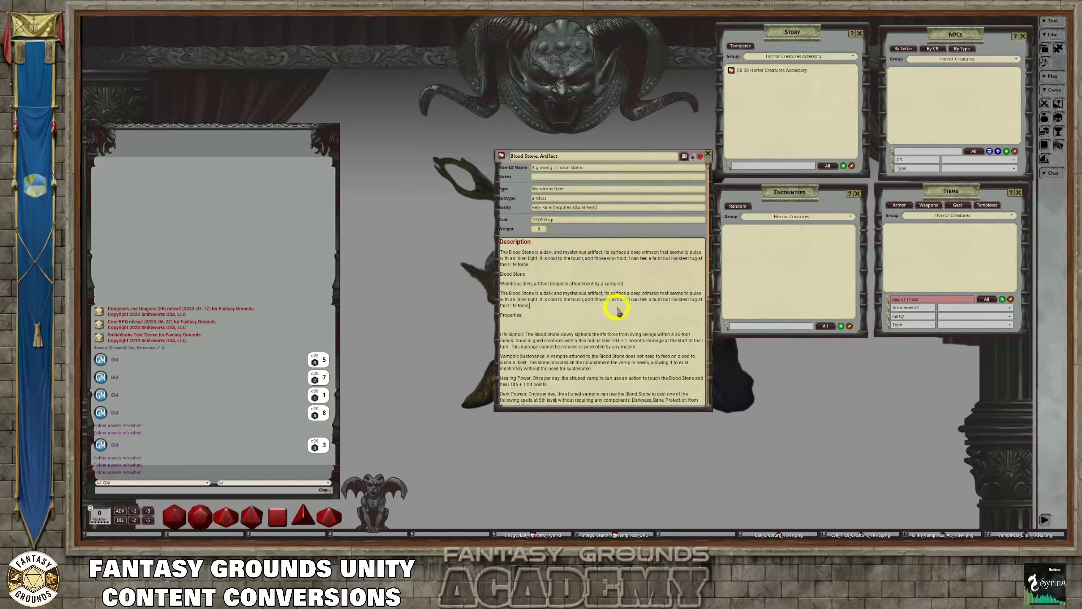
Delete the pasted "Blood Stone" title, the "Wondrous item, artifact" attunement line and the repeated introductory paragraph above "Properties"
{"action": "left_click_drag", "start_coordinate": [613, 310], "coordinate": [518, 310]}
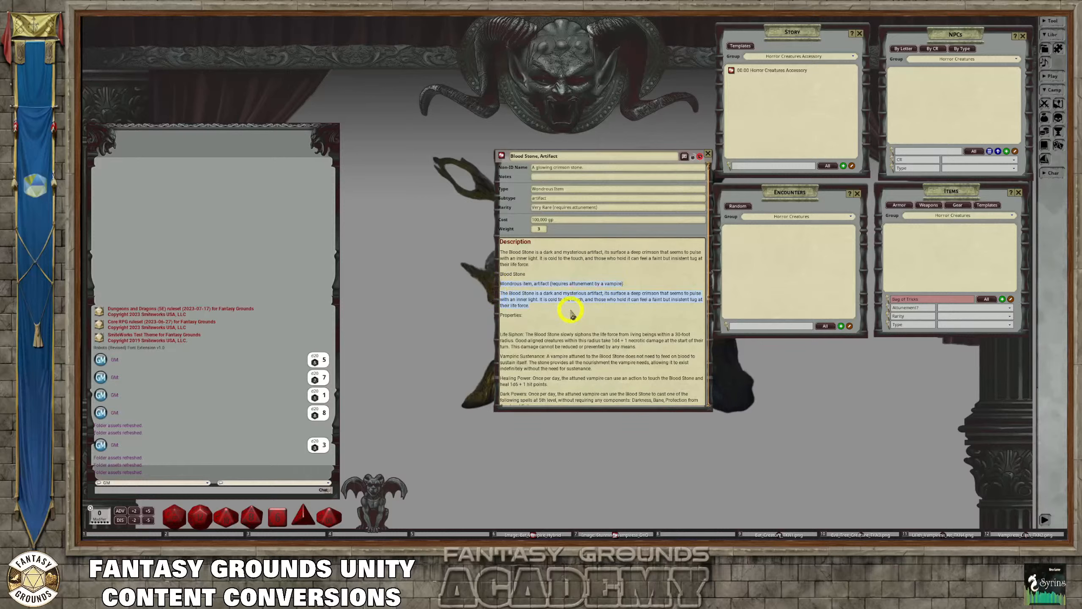
{"action": "key", "text": "Delete"}
{"action": "key", "text": "BackSpace"}
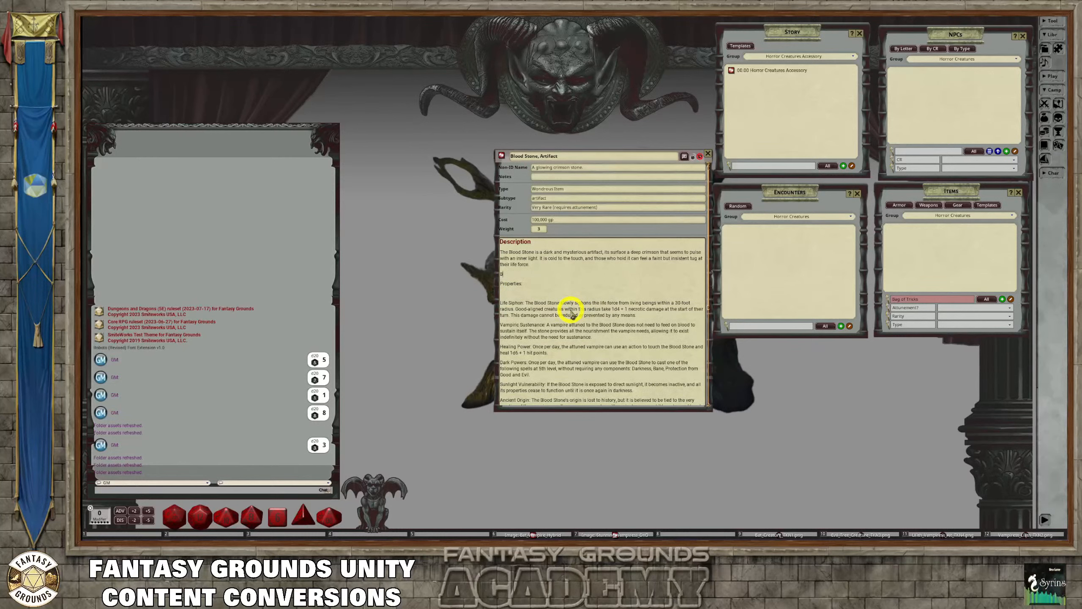
{"action": "key", "text": "BackSpace"}
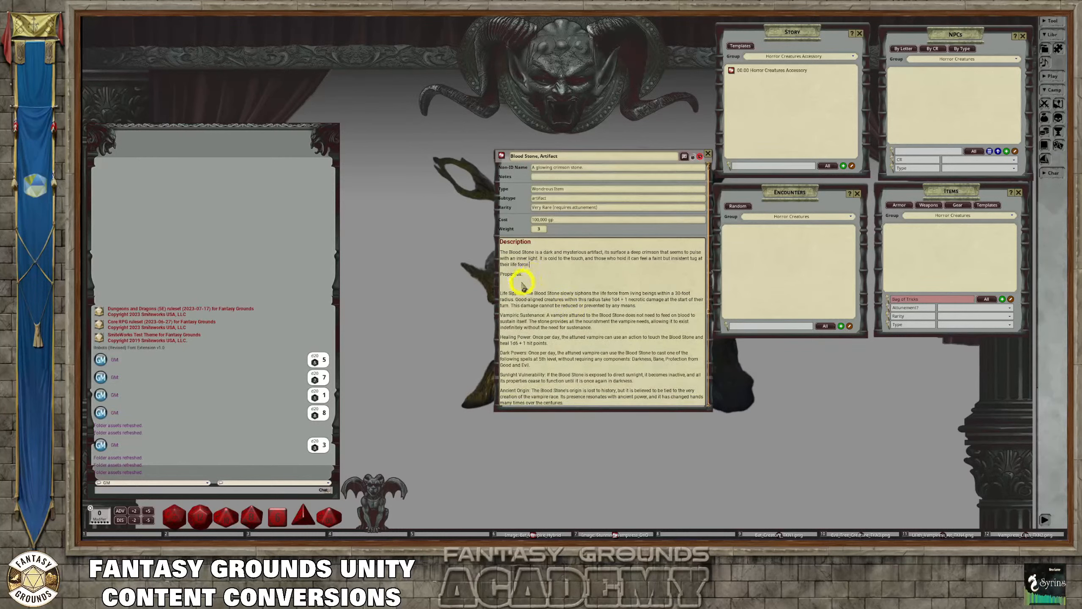
Remove the blank line below "Properties" in the description and format "Properties" as a heading
{"action": "left_click", "coordinate": [539, 288]}
{"action": "key", "text": "BackSpace"}
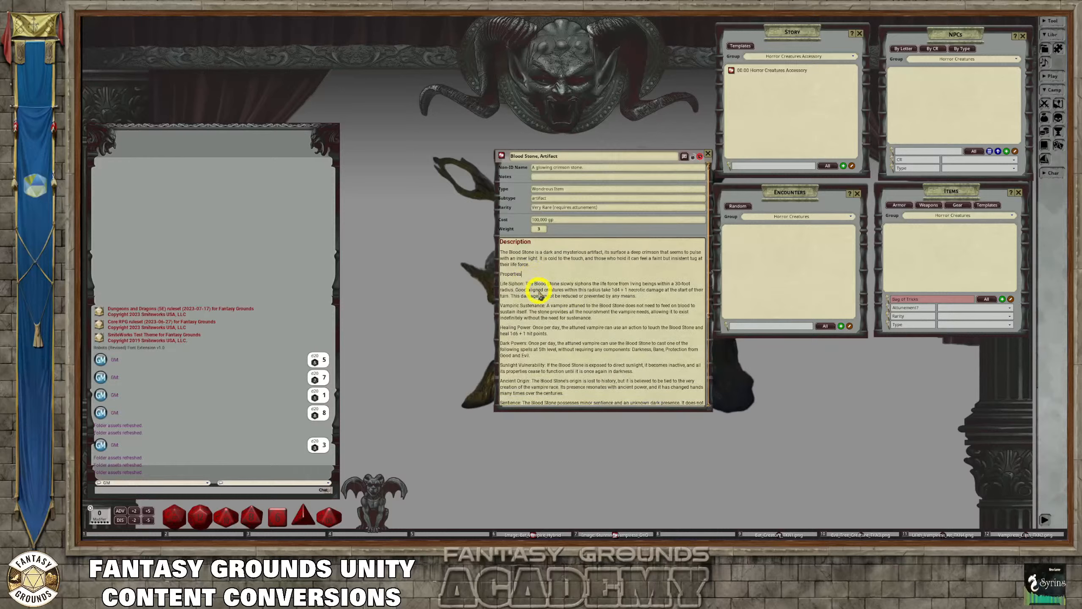
{"action": "left_click_drag", "start_coordinate": [532, 273], "coordinate": [490, 273]}
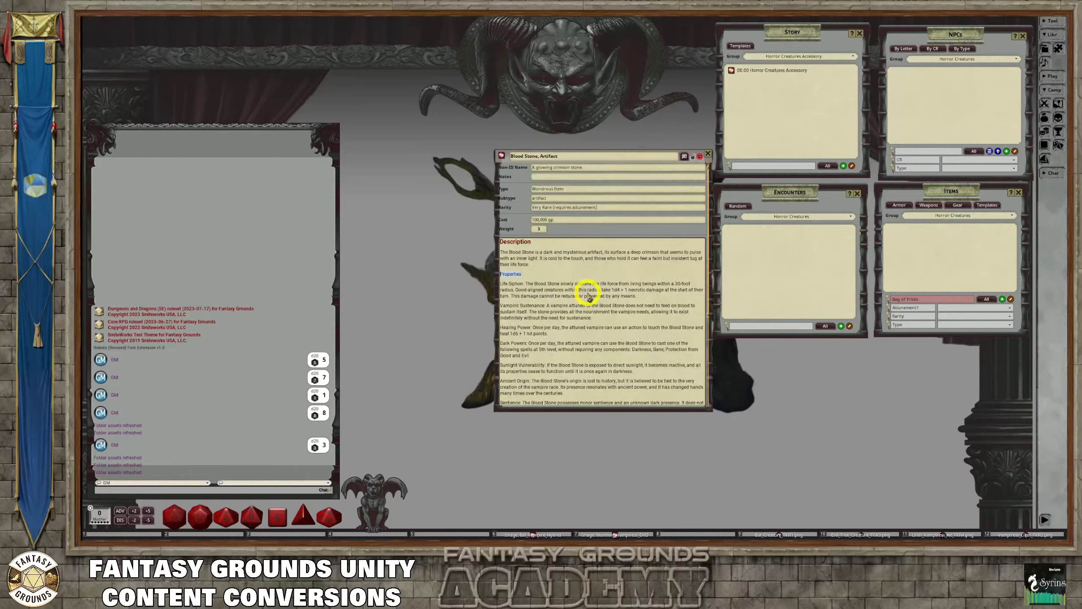
{"action": "key", "text": "ctrl"}
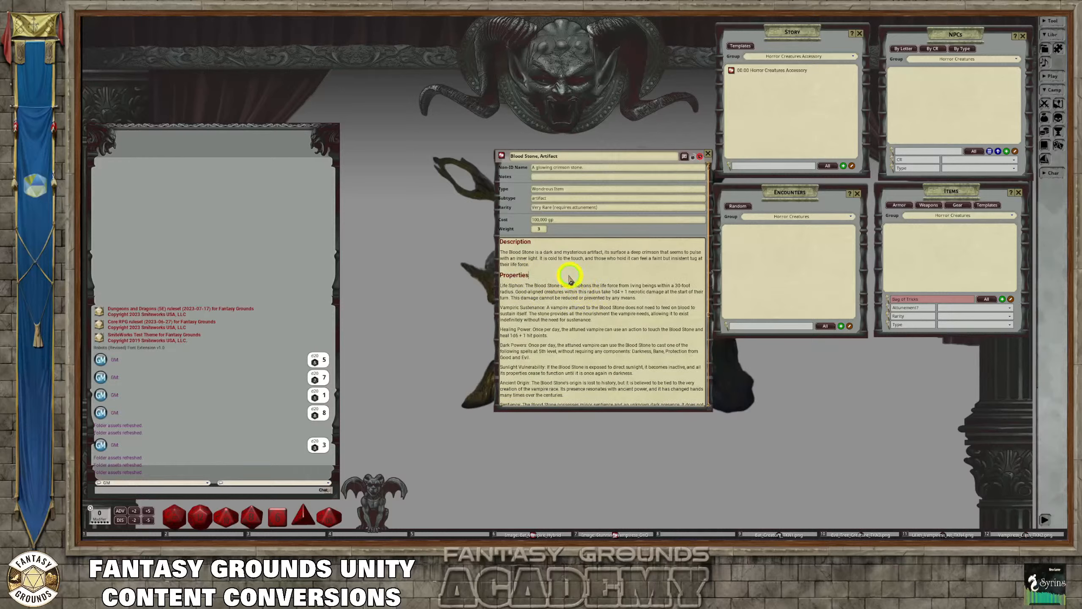
{"action": "key", "text": "ctrl+h"}
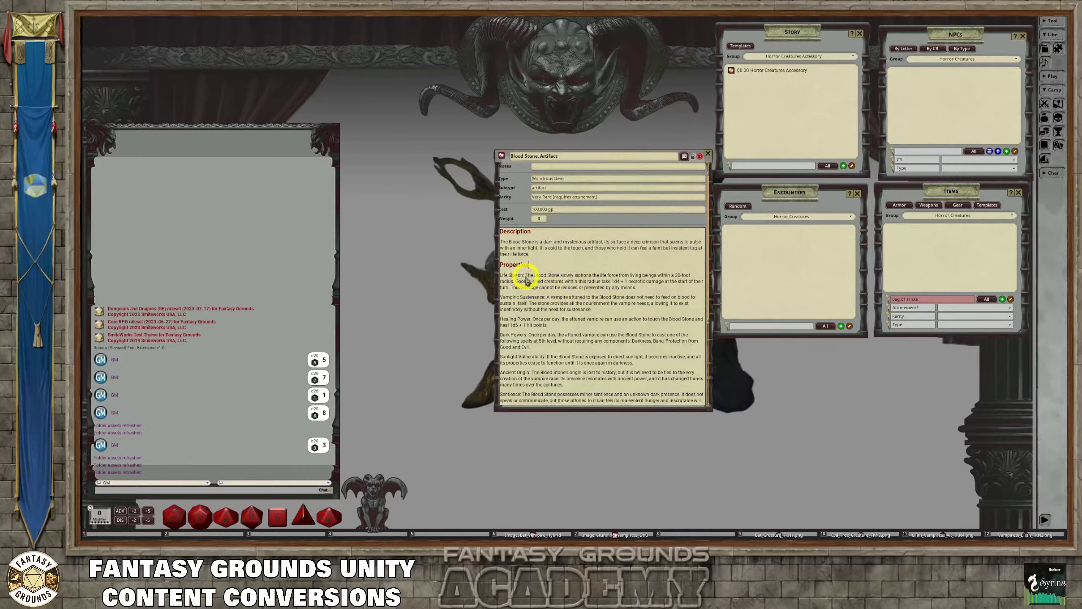
Make the "Life Siphon:" and "Vampiric Sustenance:" labels bold in the Properties section
{"action": "left_click_drag", "start_coordinate": [527, 276], "coordinate": [488, 274]}
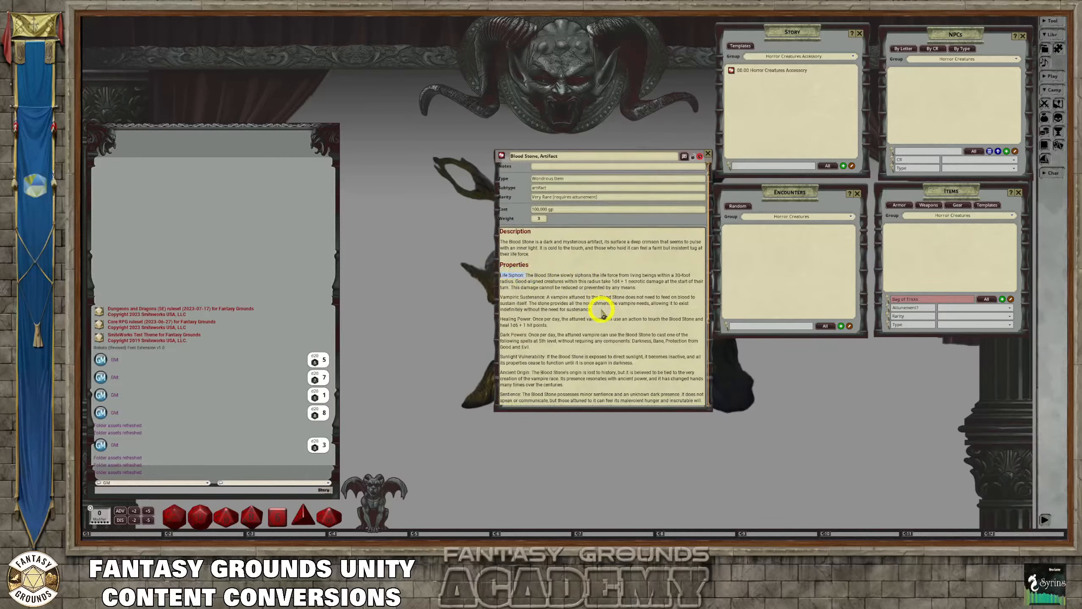
{"action": "key", "text": "ctrl+b"}
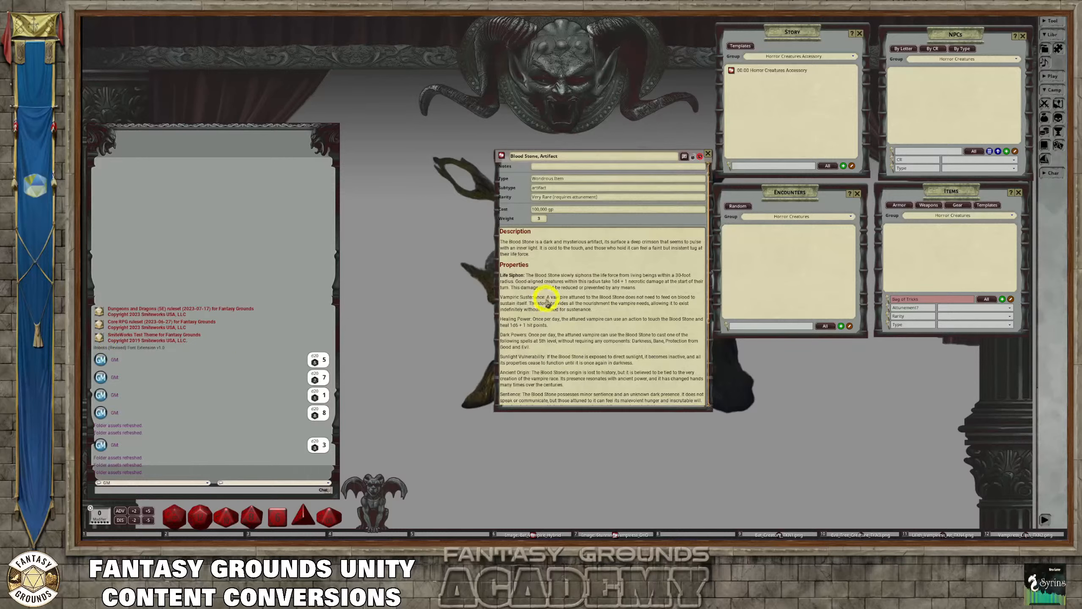
{"action": "left_click_drag", "start_coordinate": [546, 296], "coordinate": [500, 299]}
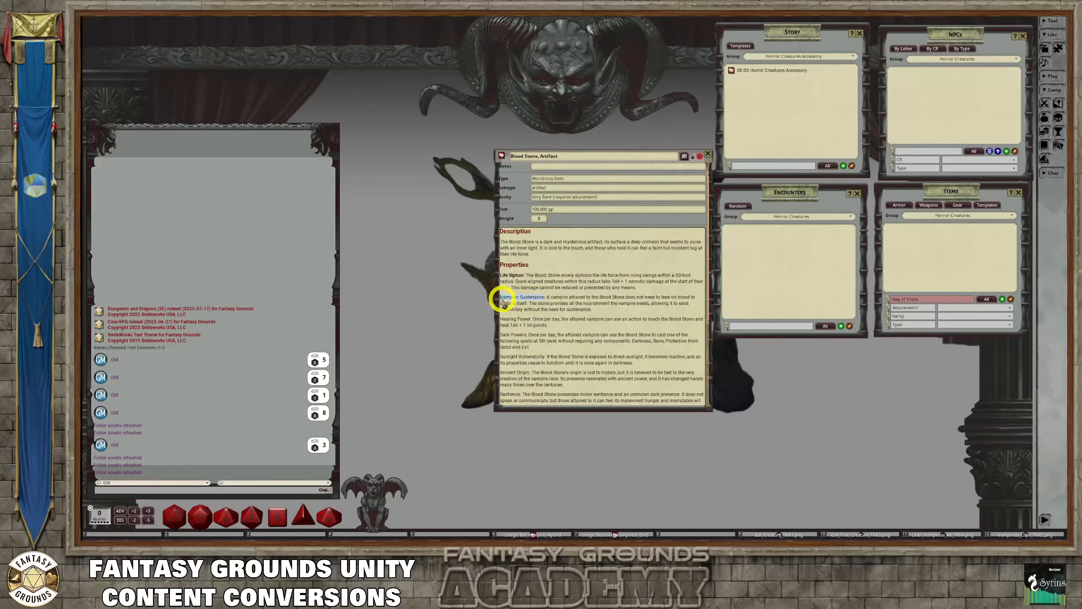
{"action": "key", "text": "ctrl"}
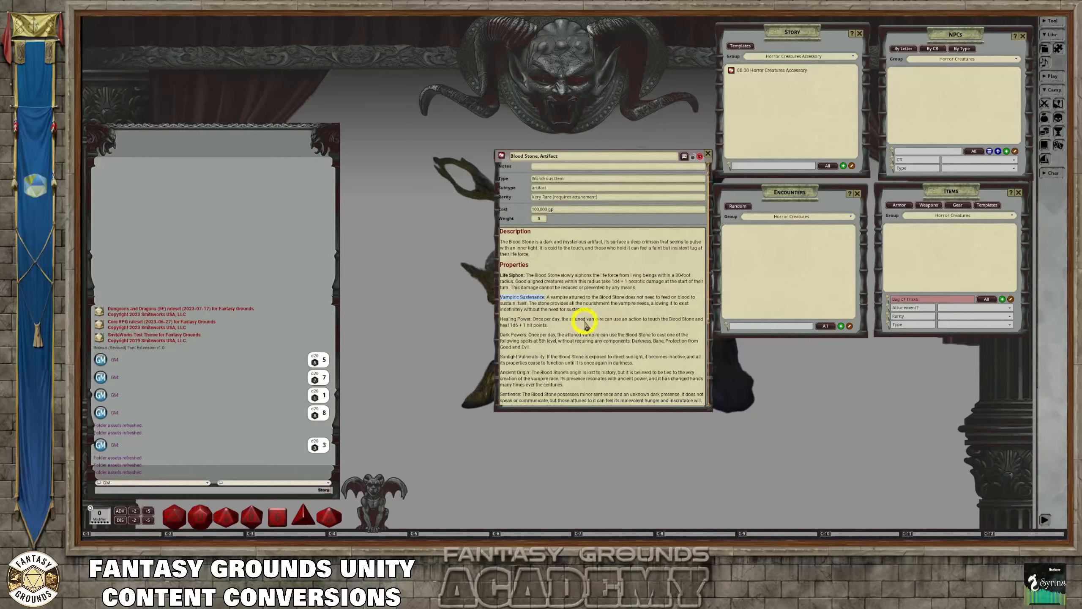
{"action": "left_click_drag", "start_coordinate": [547, 298], "coordinate": [489, 302]}
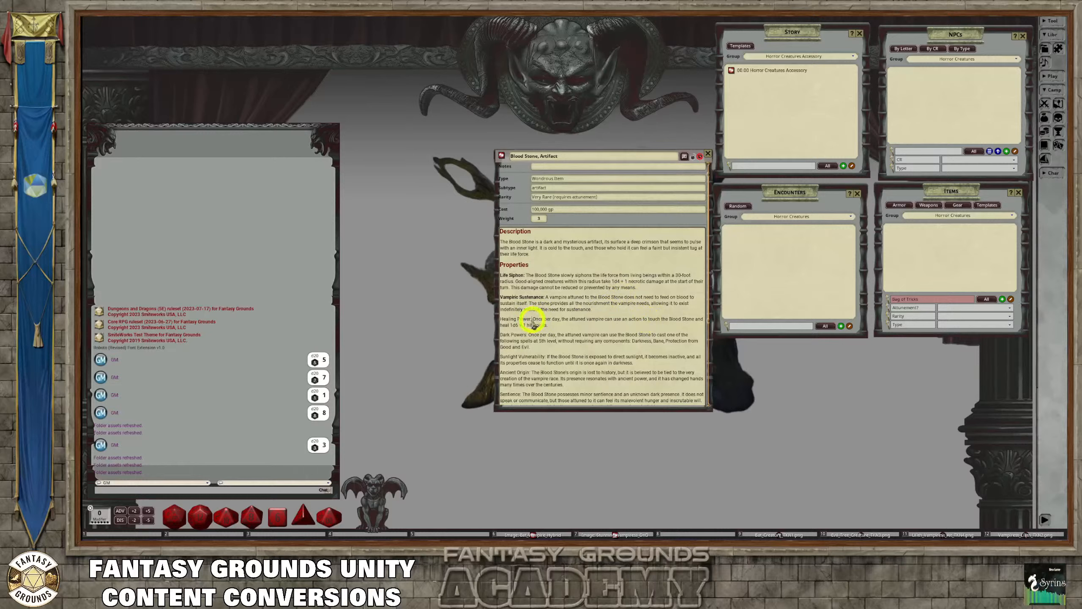
Make the "Healing Power:" and "Dark Powers:" labels bold in the Properties section
{"action": "left_click_drag", "start_coordinate": [531, 319], "coordinate": [499, 321]}
{"action": "key", "text": "ctrl"}
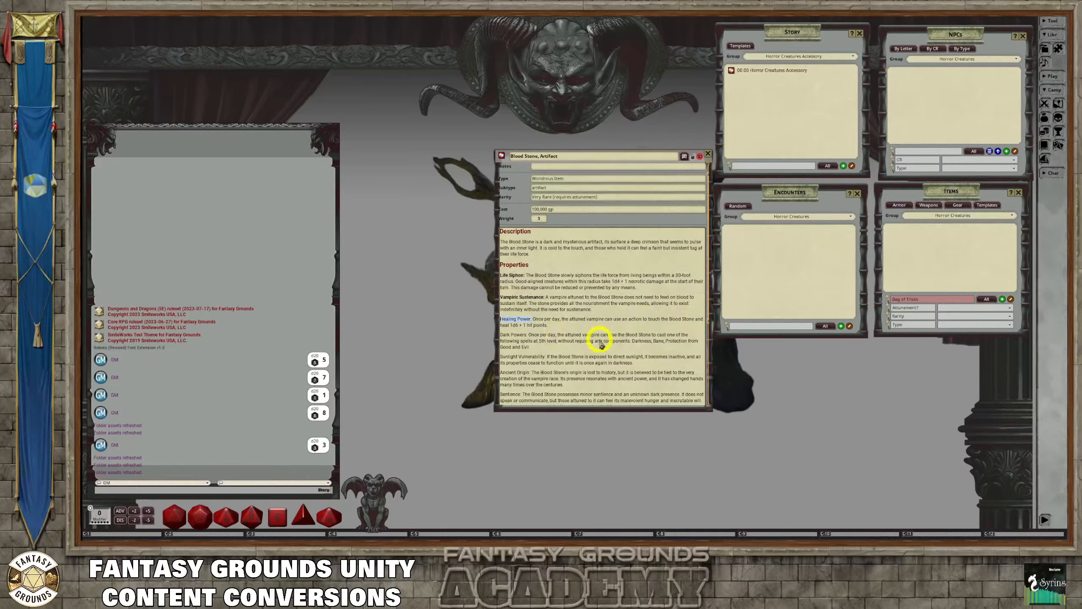
{"action": "key", "text": "ctrl+b"}
{"action": "left_click", "coordinate": [550, 325]}
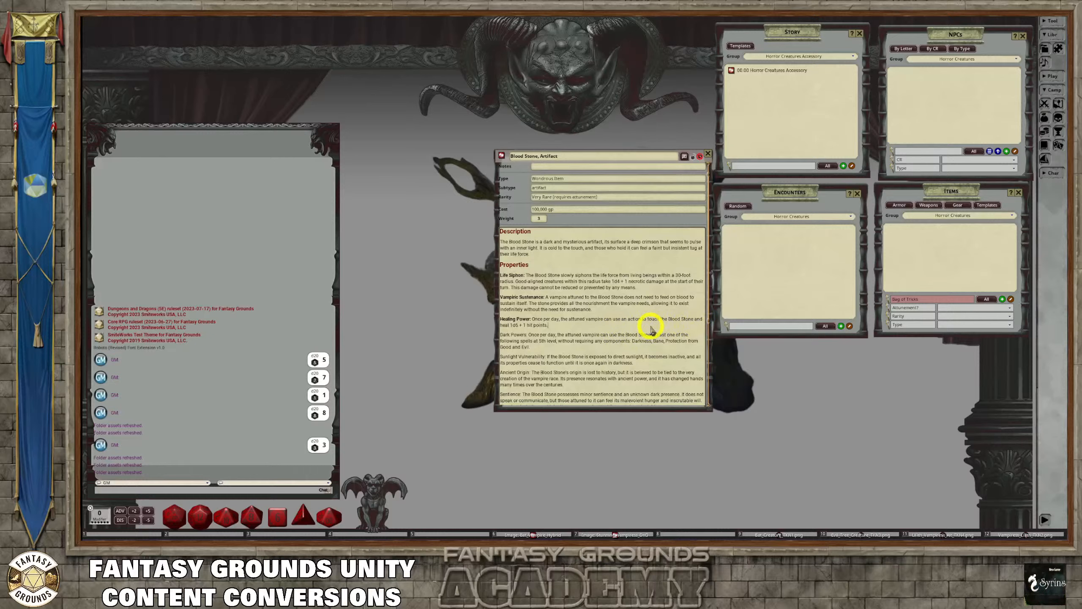
{"action": "left_click", "coordinate": [564, 335]}
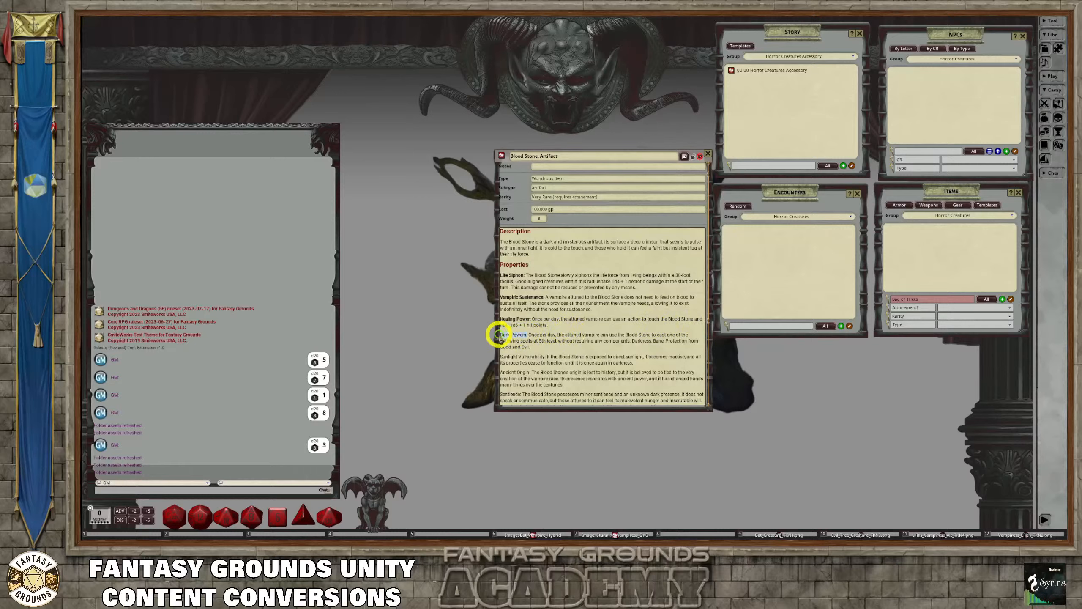
{"action": "left_click_drag", "start_coordinate": [496, 335], "coordinate": [527, 336]}
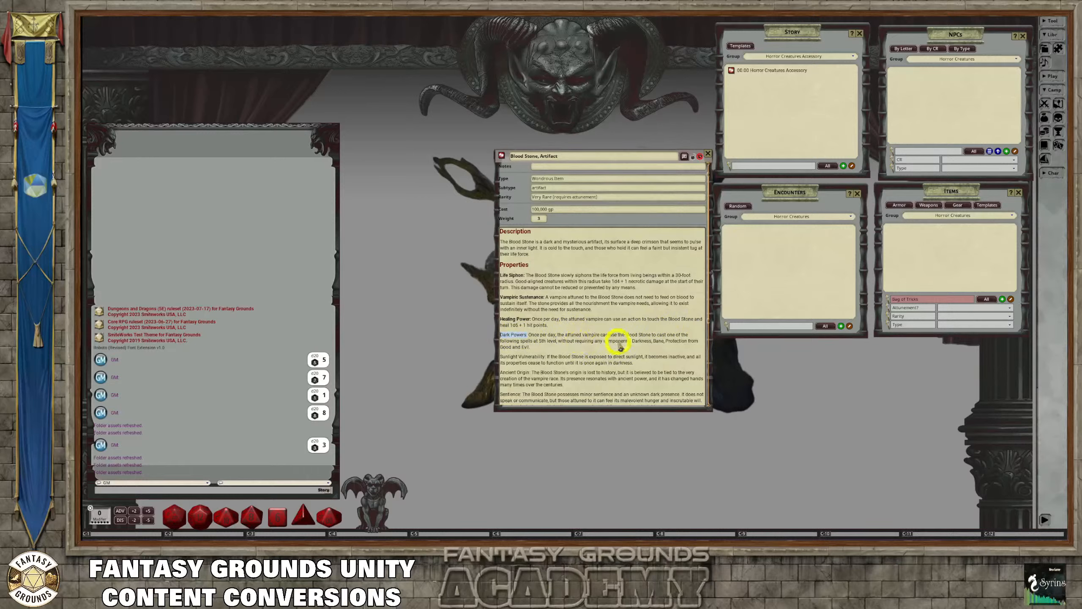
{"action": "key", "text": "ctrl+b"}
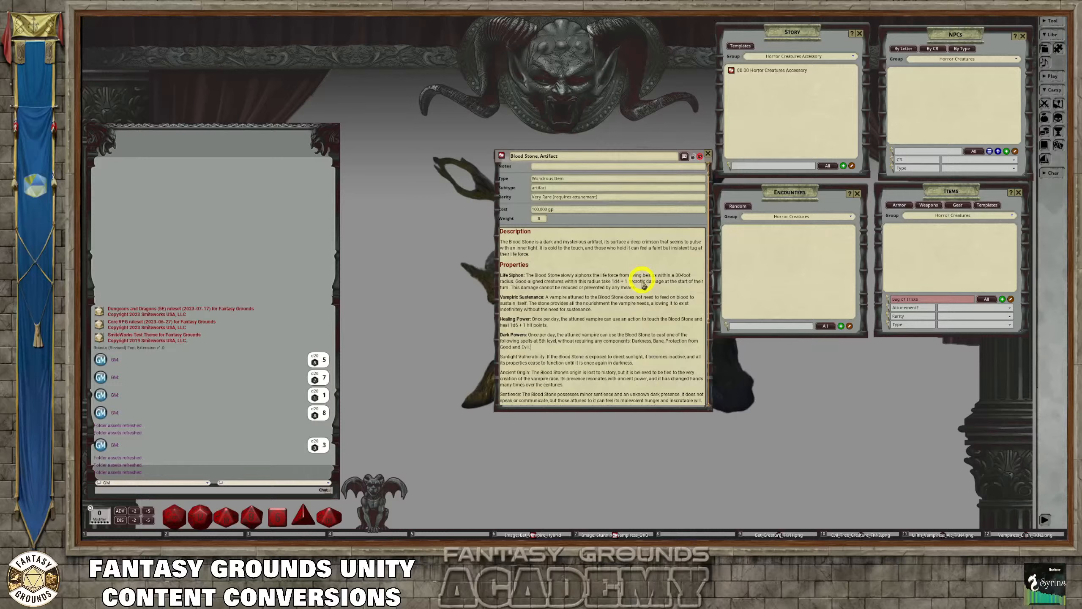
Move the Dark Powers spell list "Darkness, Bane, Protection from Good and Evil" onto its own line and italicize it
{"action": "left_click", "coordinate": [633, 340]}
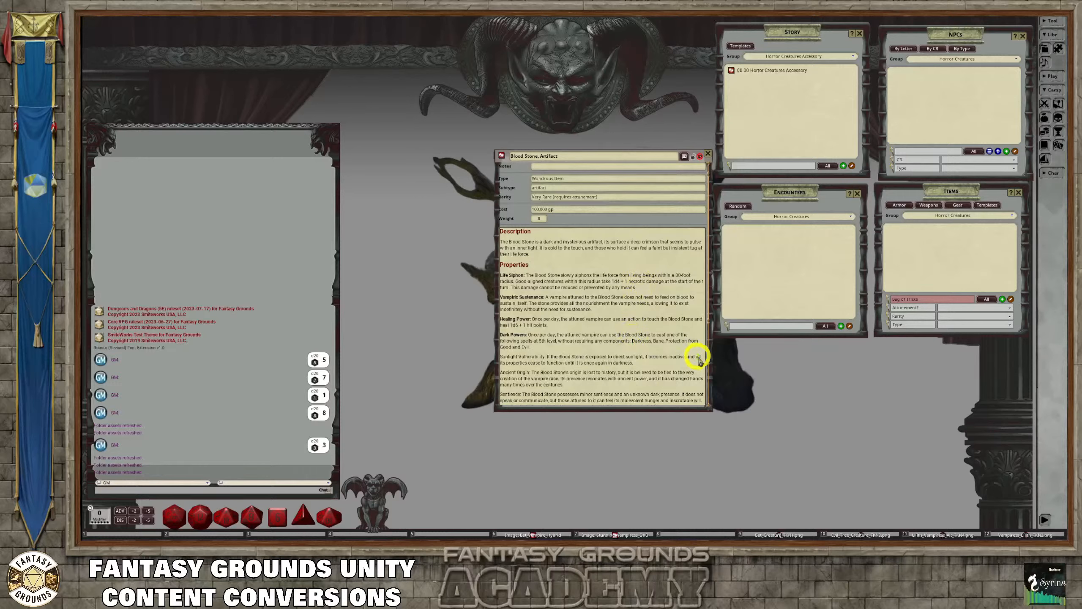
{"action": "key", "text": "Return"}
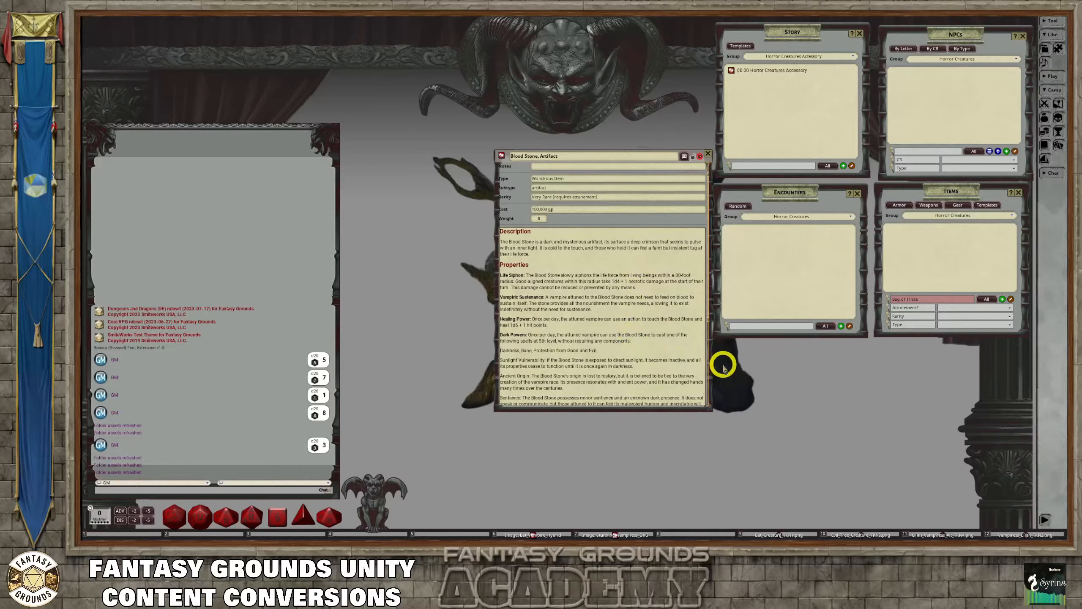
{"action": "left_click_drag", "start_coordinate": [601, 351], "coordinate": [494, 350]}
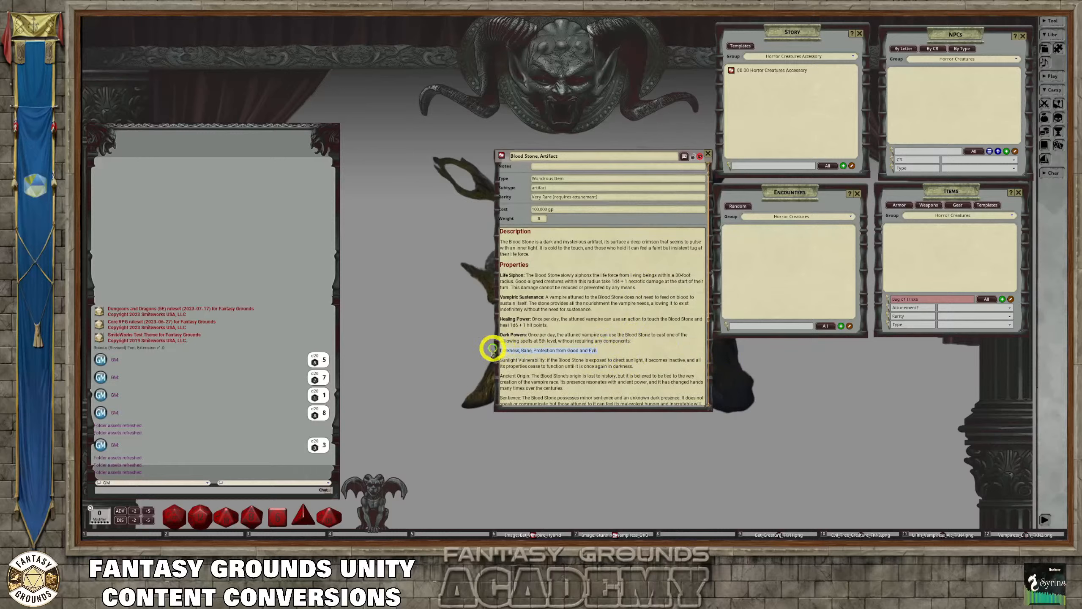
{"action": "key", "text": "ctrl+c"}
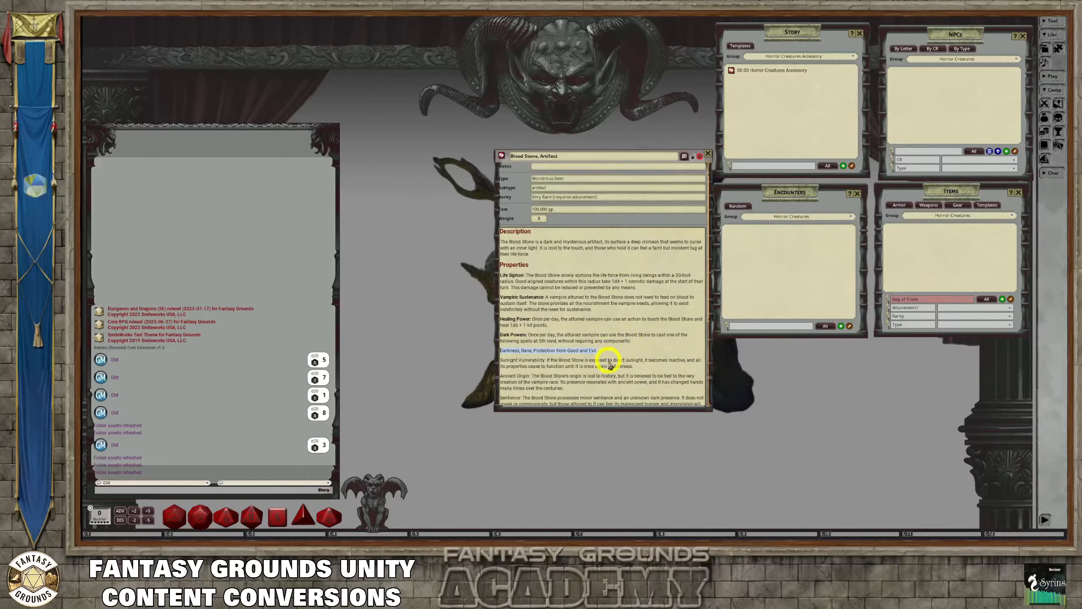
{"action": "key", "text": "ctrl+i"}
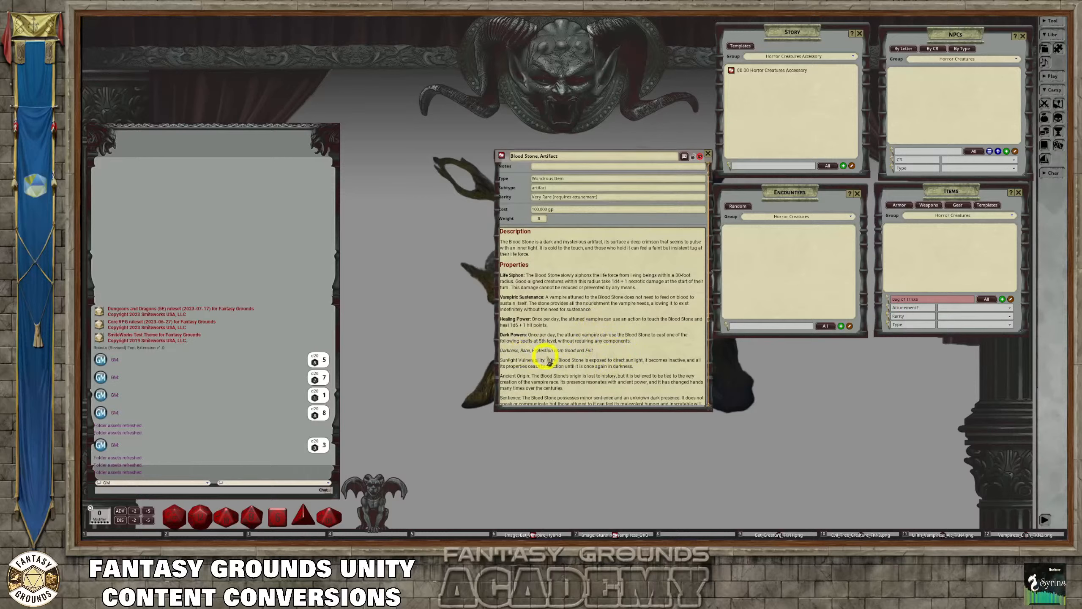
{"action": "left_click", "coordinate": [592, 351]}
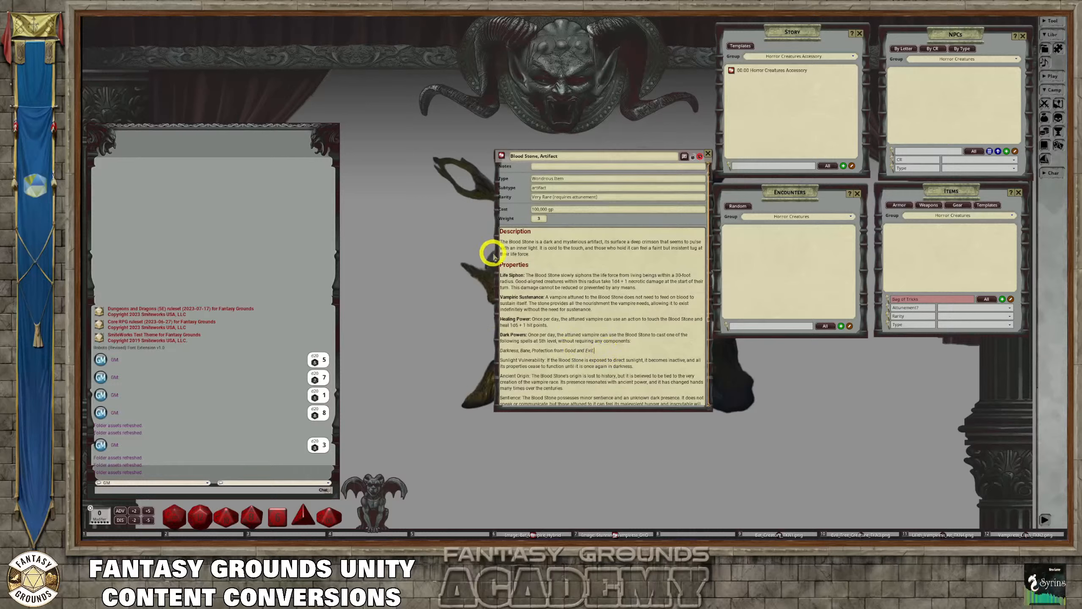
Make the "Sunlight Vulnerability:" label bold in the Properties section
{"action": "scroll", "coordinate": [574, 333], "scroll_direction": "down", "scroll_amount": 1}
{"action": "scroll", "coordinate": [585, 340], "scroll_direction": "down", "scroll_amount": 1}
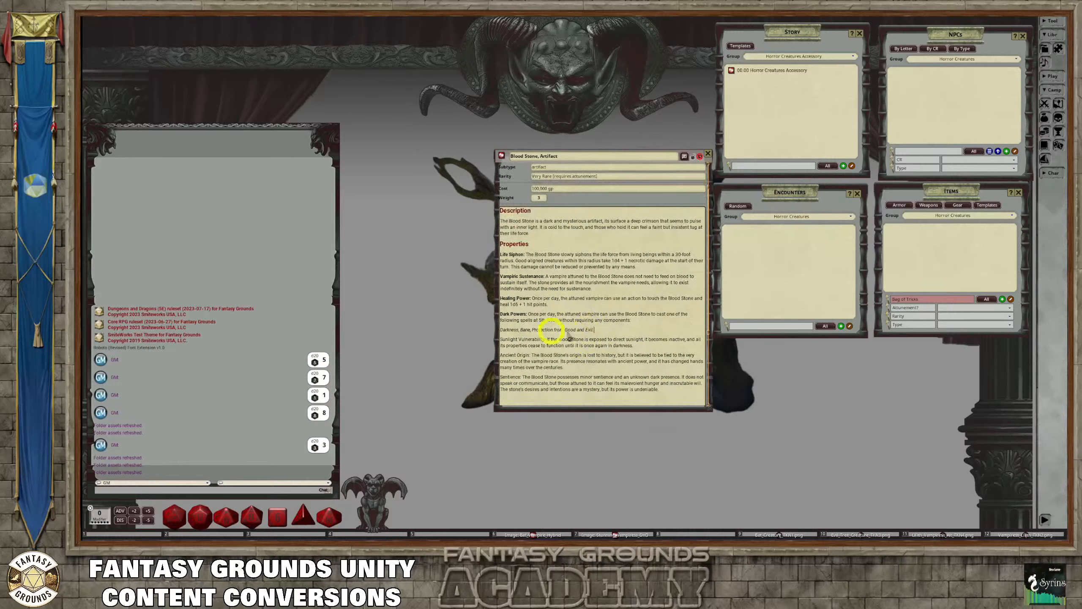
{"action": "left_click_drag", "start_coordinate": [545, 341], "coordinate": [493, 339]}
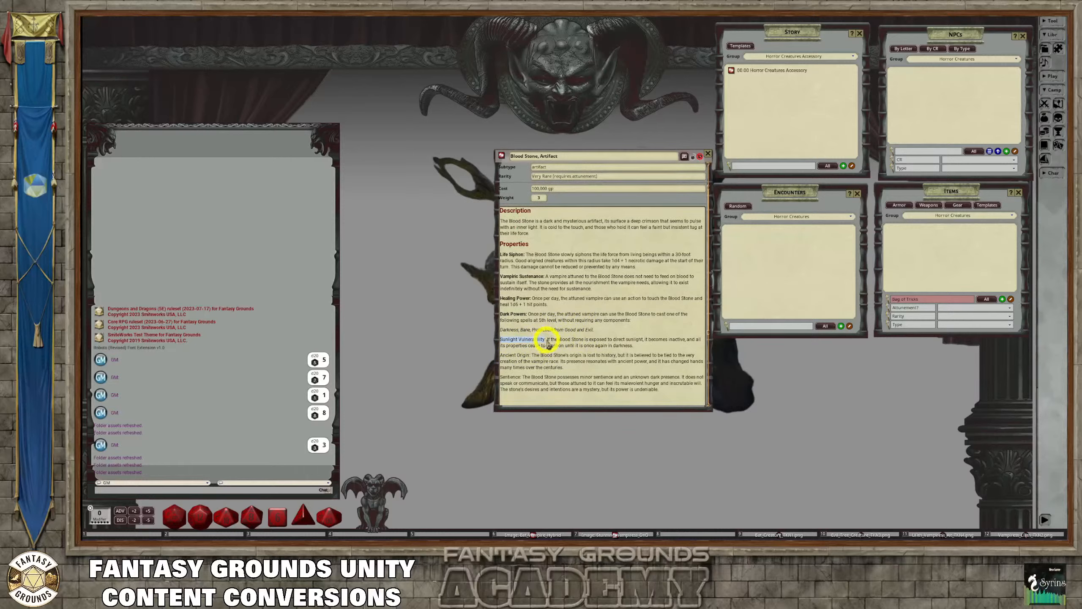
{"action": "key", "text": "ctrl"}
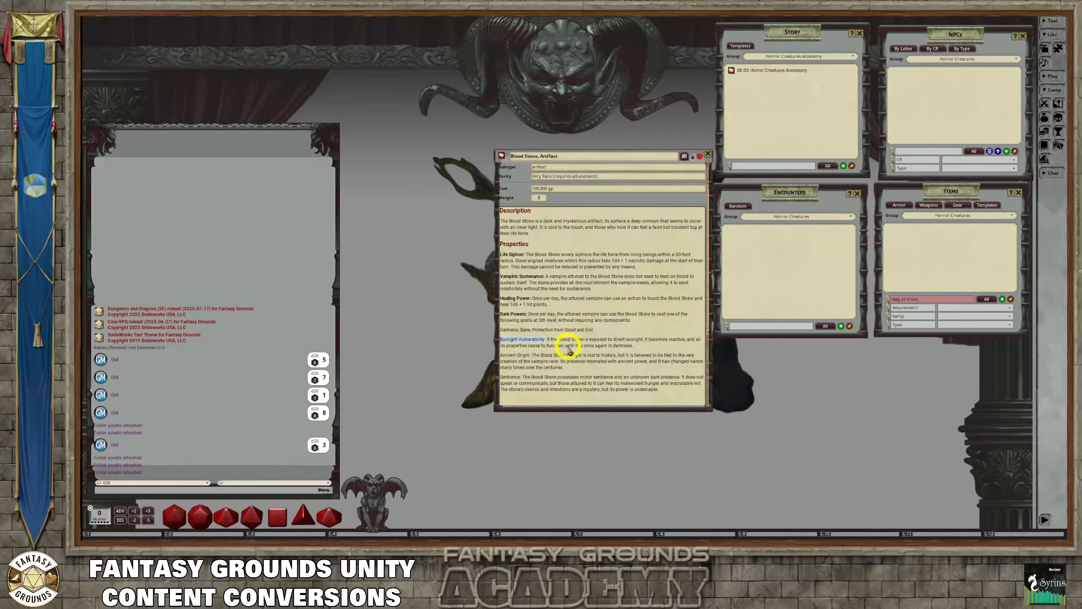
{"action": "key", "text": "ctrl+b"}
{"action": "left_click", "coordinate": [618, 334]}
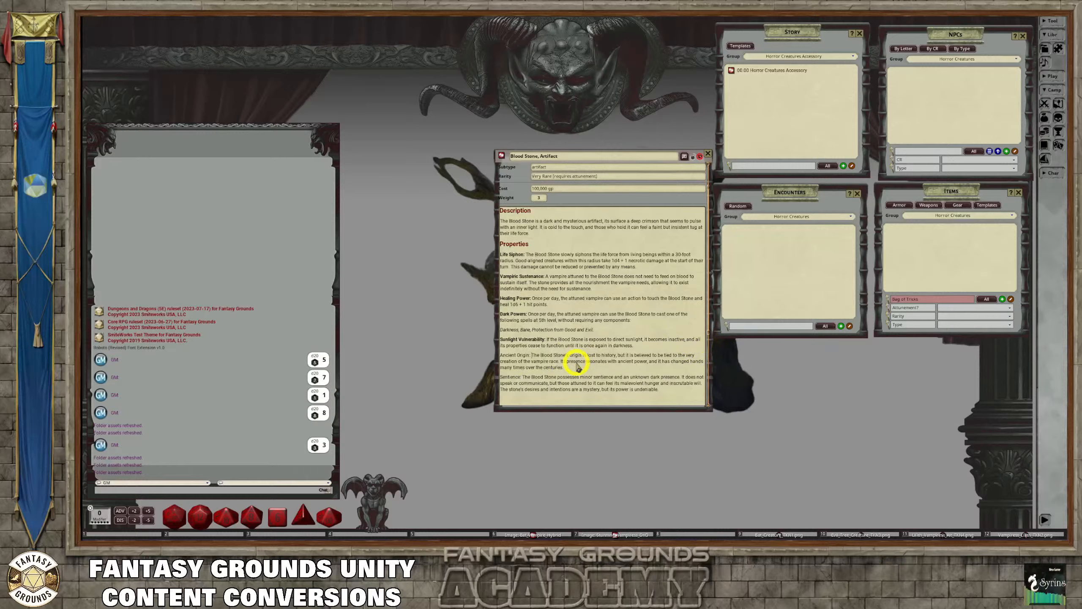
{"action": "key", "text": "Return"}
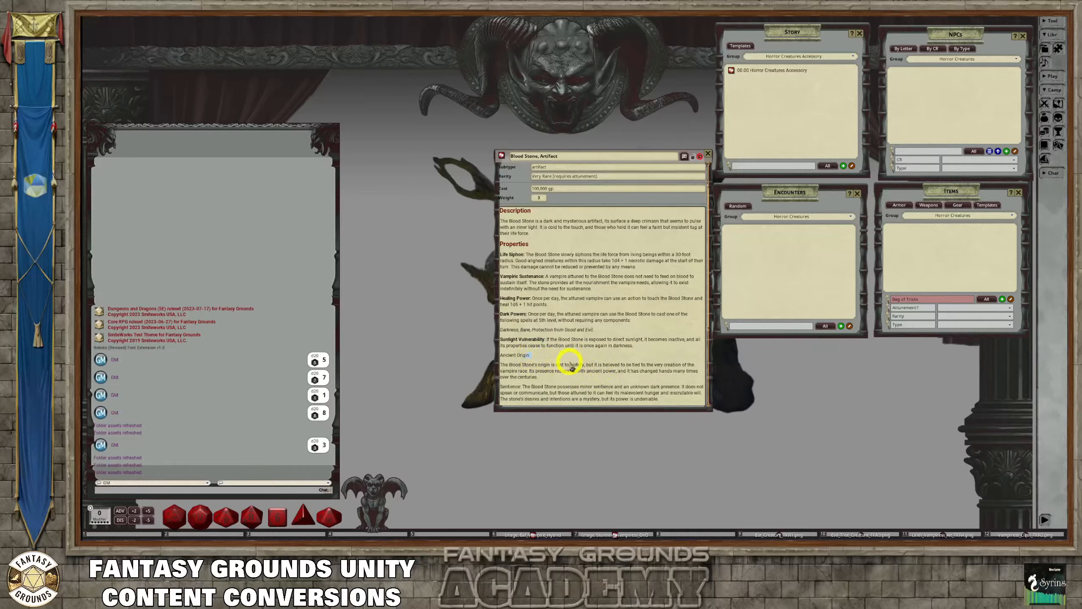
{"action": "key", "text": "ctrl"}
{"action": "key", "text": "ctrl+z"}
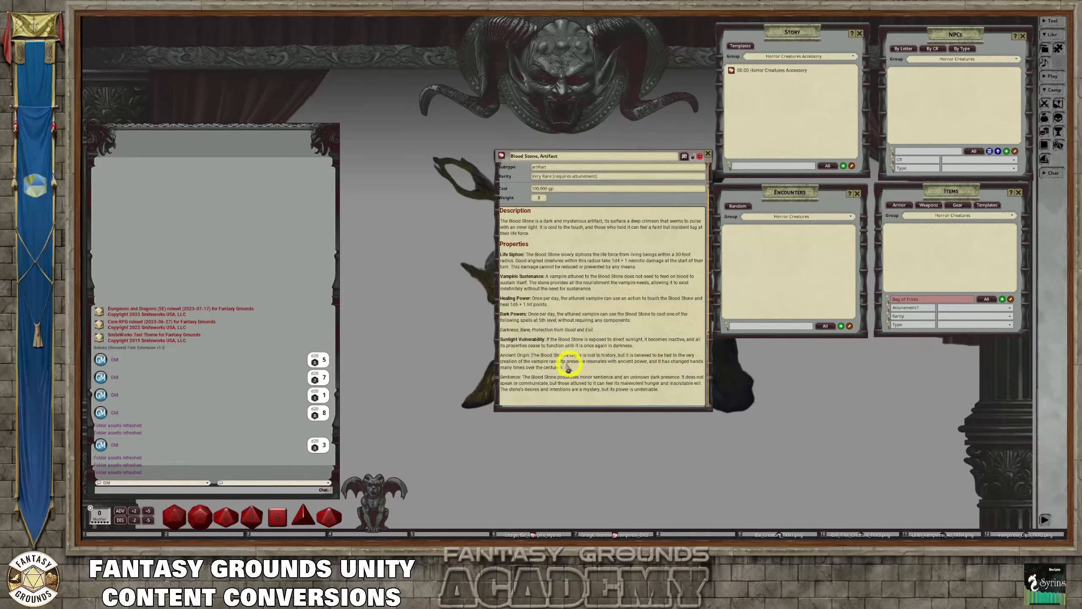
Make the "Ancient Origin:" and "Sentience:" labels bold in the Properties section
{"action": "left_click_drag", "start_coordinate": [531, 355], "coordinate": [497, 354]}
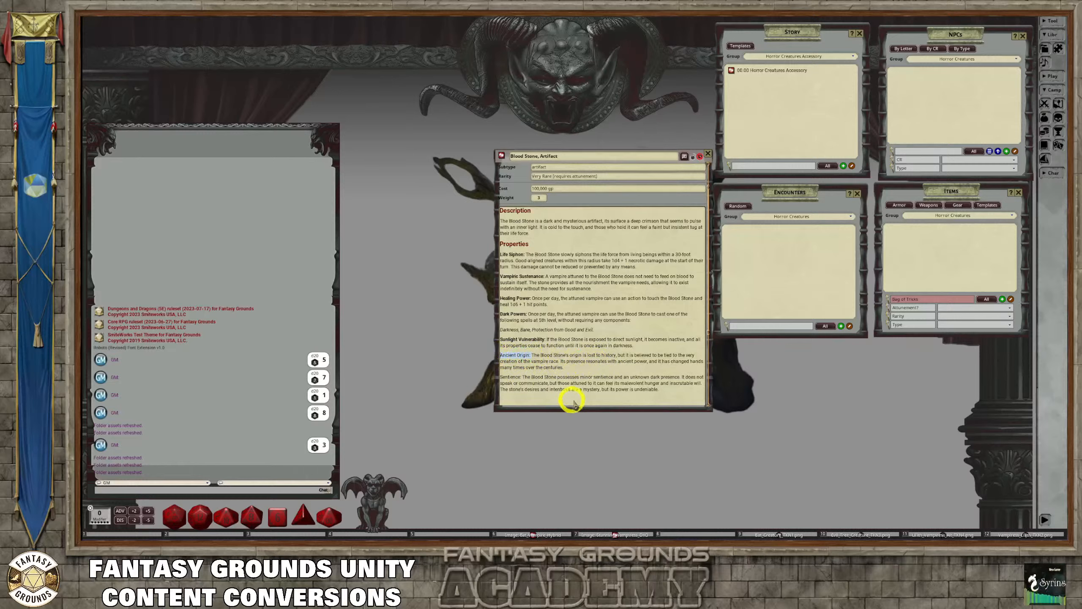
{"action": "key", "text": "ctrl"}
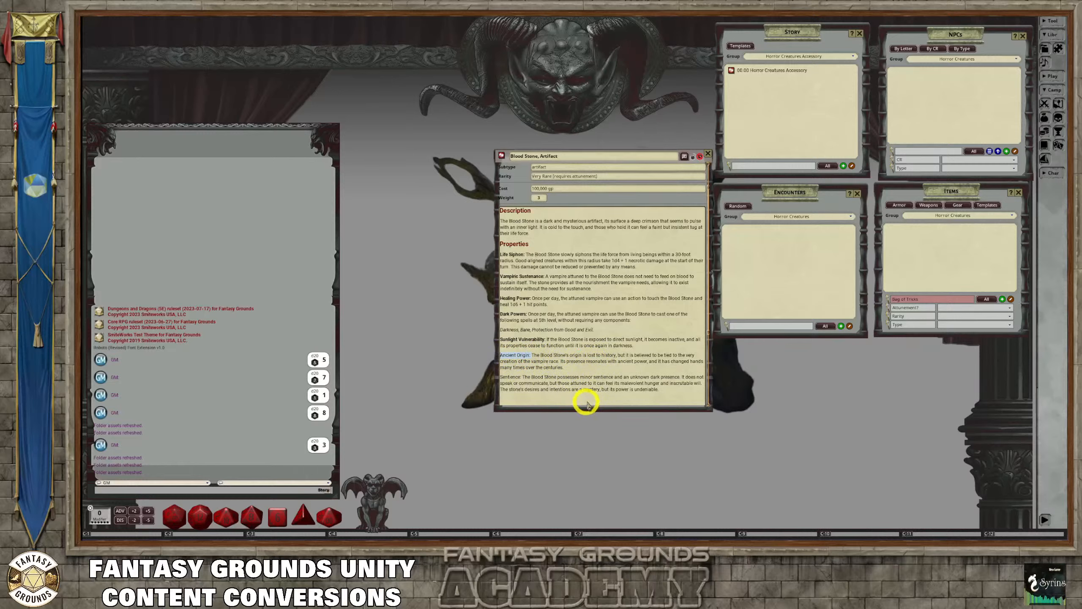
{"action": "left_click", "coordinate": [590, 402]}
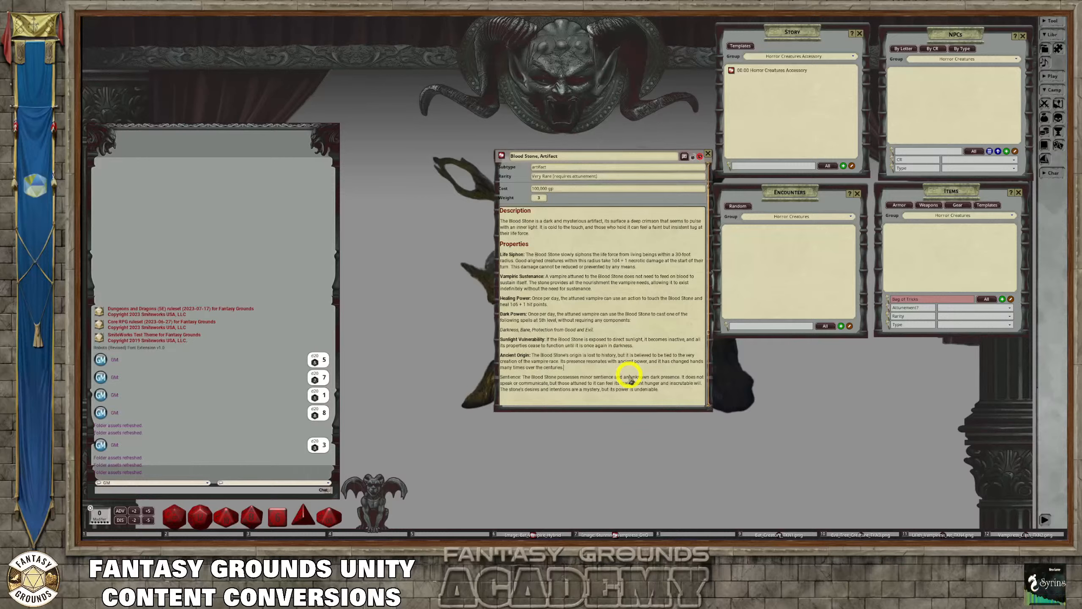
{"action": "left_click", "coordinate": [620, 377]}
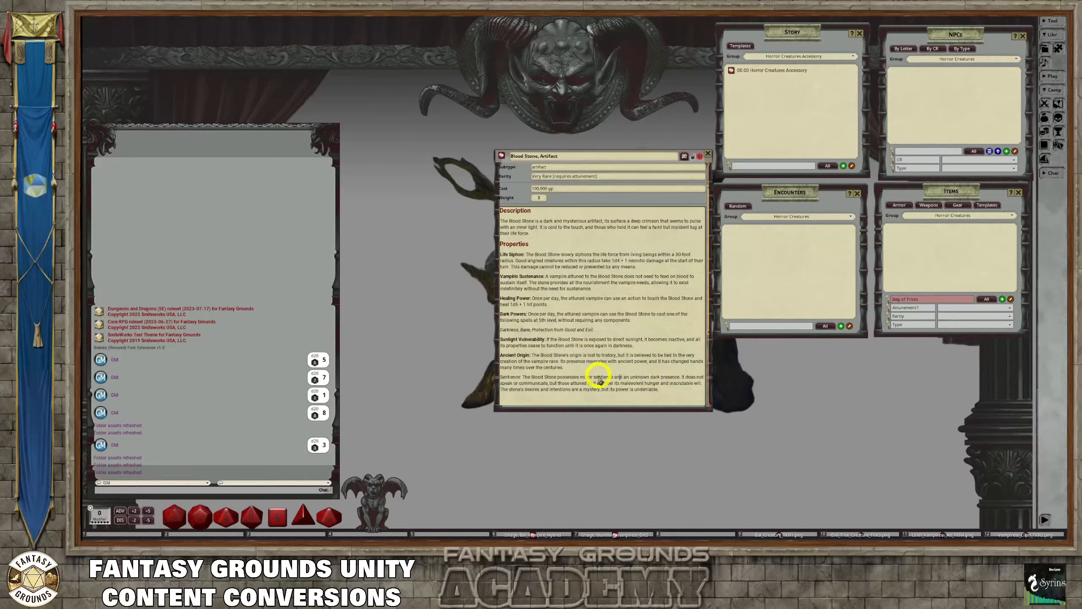
{"action": "left_click_drag", "start_coordinate": [521, 377], "coordinate": [494, 377]}
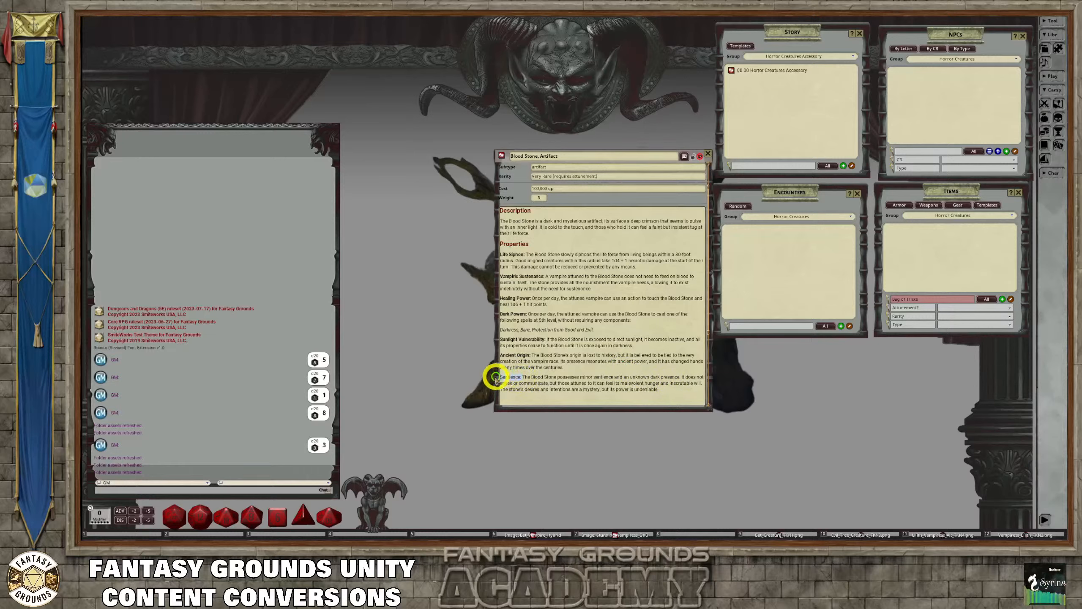
{"action": "key", "text": "ctrl+b"}
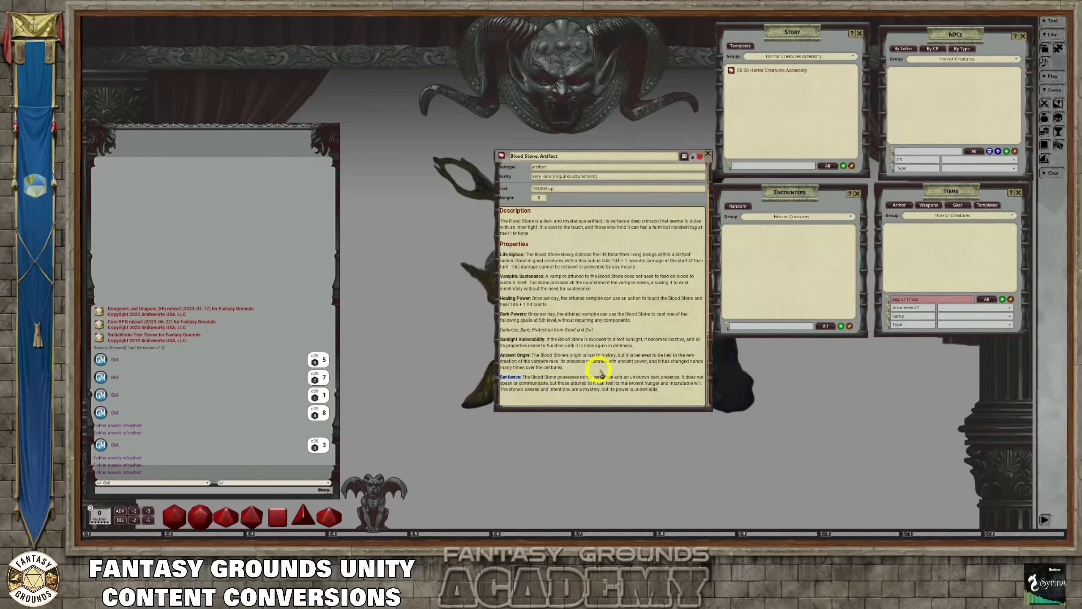
{"action": "left_click", "coordinate": [597, 371]}
Correct the spelling of the "Destruction:" label and remove the blank line above it
{"action": "scroll", "coordinate": [628, 388], "scroll_direction": "down", "scroll_amount": 1}
{"action": "scroll", "coordinate": [623, 388], "scroll_direction": "down", "scroll_amount": 2}
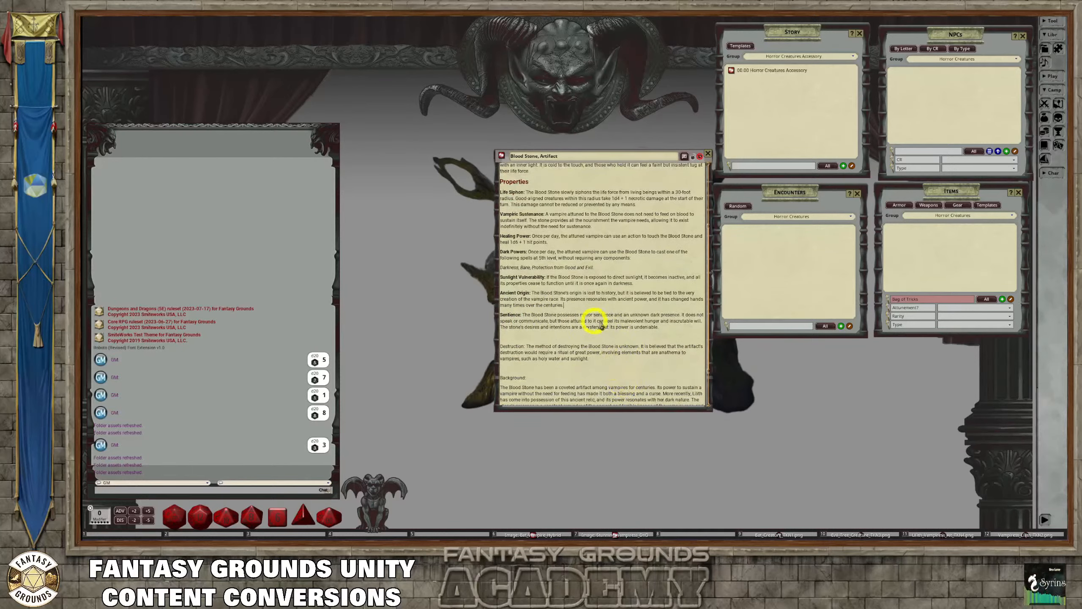
{"action": "left_click", "coordinate": [515, 346]}
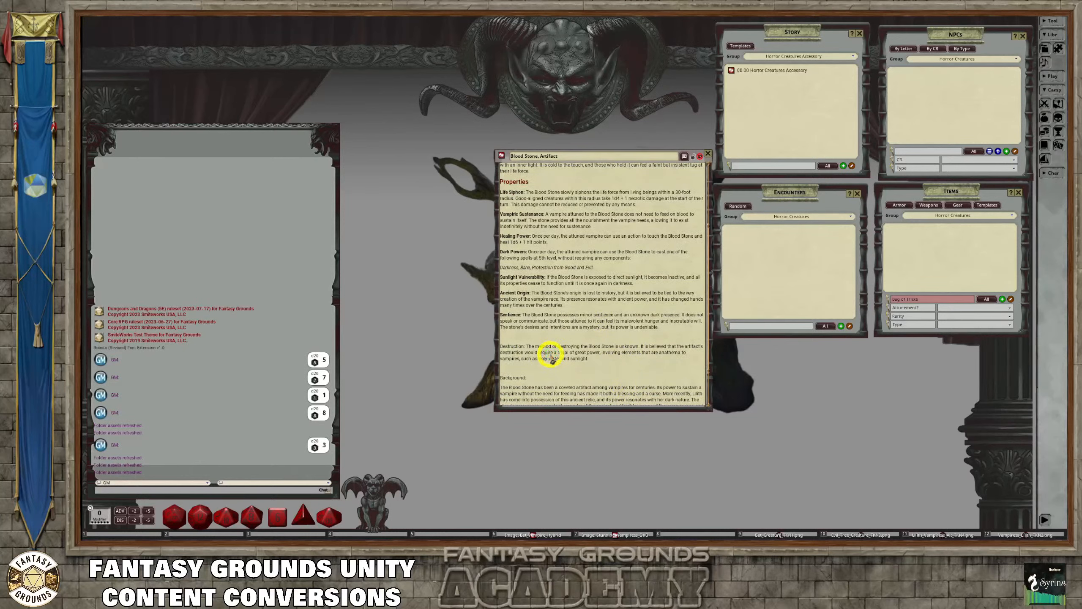
{"action": "key", "text": "BackSpace"}
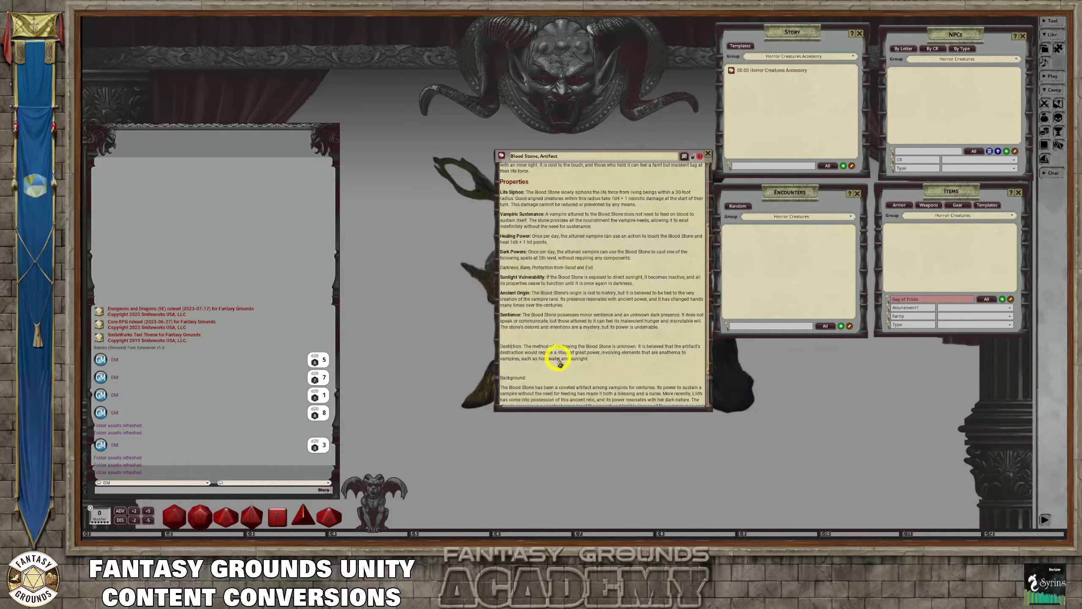
{"action": "type", "text": "u"}
{"action": "left_click", "coordinate": [524, 338]}
{"action": "key", "text": "BackSpace"}
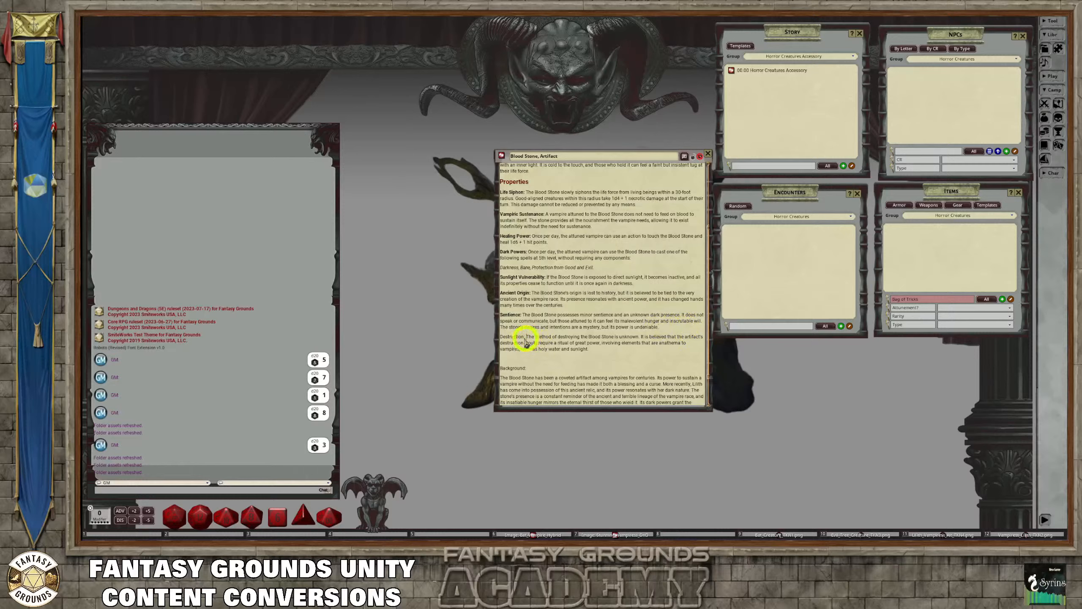
Make the "Destruction:" label bold
{"action": "left_click_drag", "start_coordinate": [526, 337], "coordinate": [496, 336]}
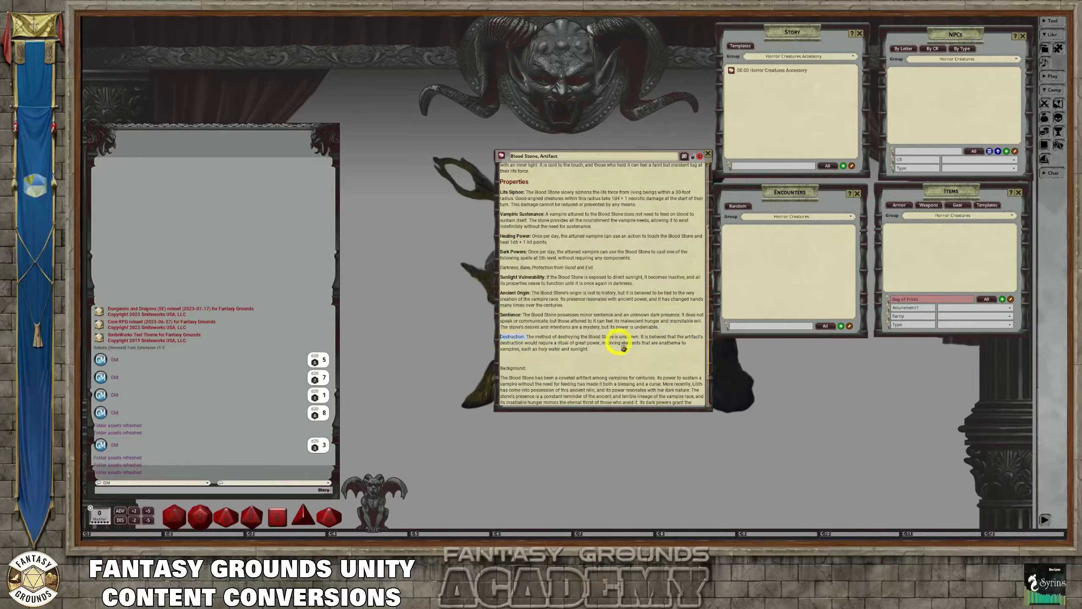
{"action": "key", "text": "ctrl+b"}
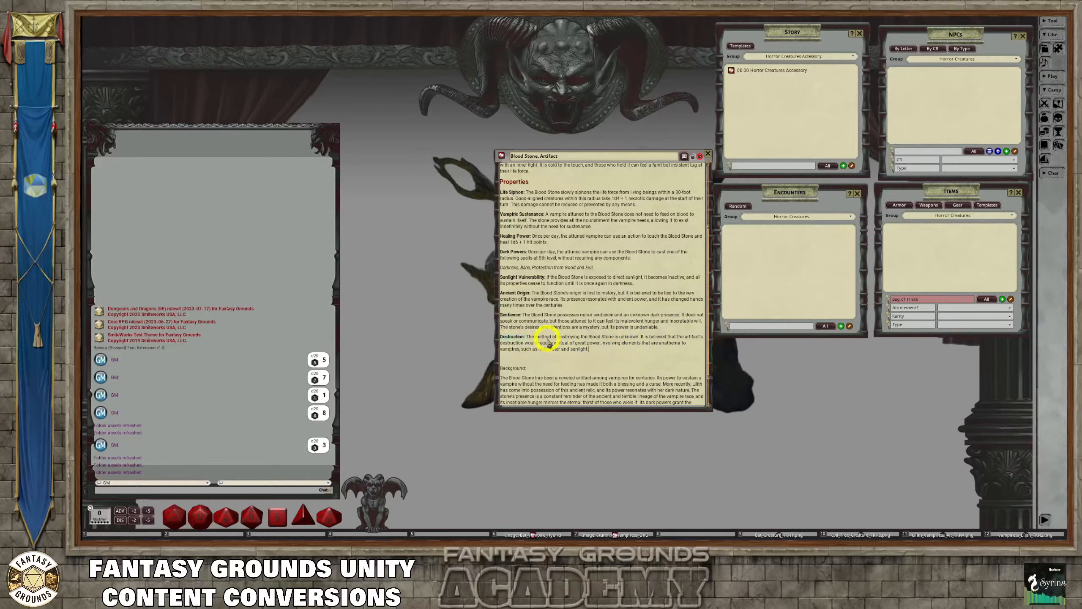
{"action": "left_click", "coordinate": [628, 355]}
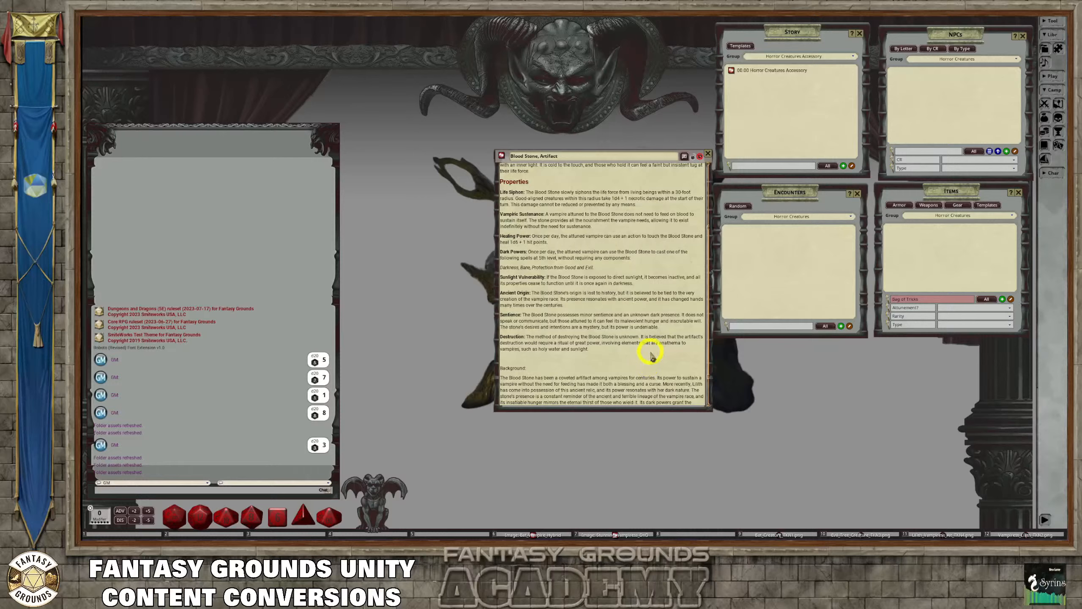
Remove the blank line above "Background" and format that line as a heading
{"action": "scroll", "coordinate": [566, 366], "scroll_direction": "down", "scroll_amount": 1}
{"action": "left_click", "coordinate": [500, 347]}
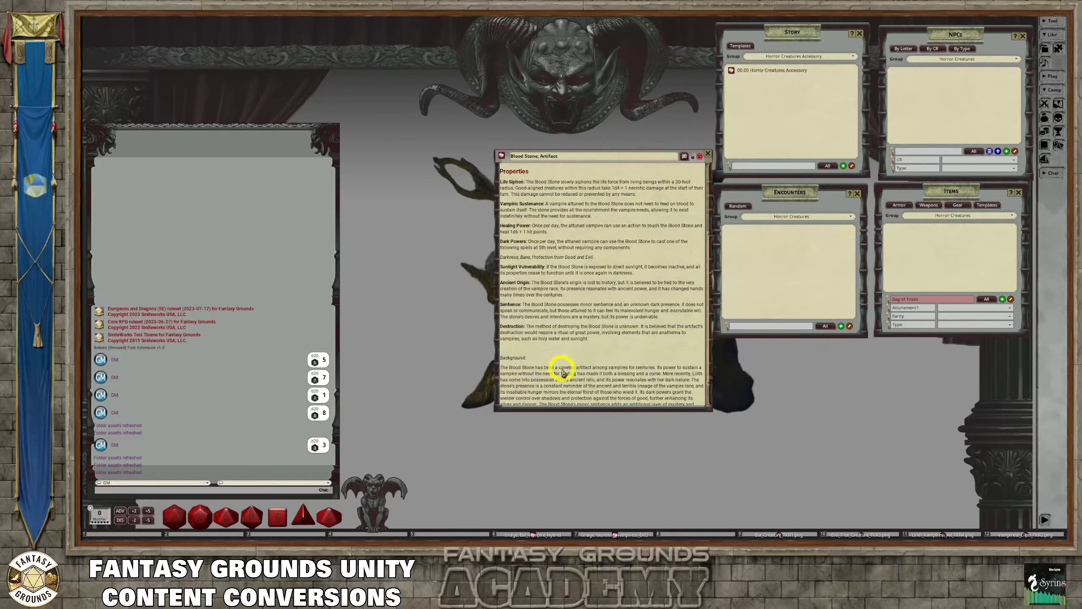
{"action": "key", "text": "BackSpace"}
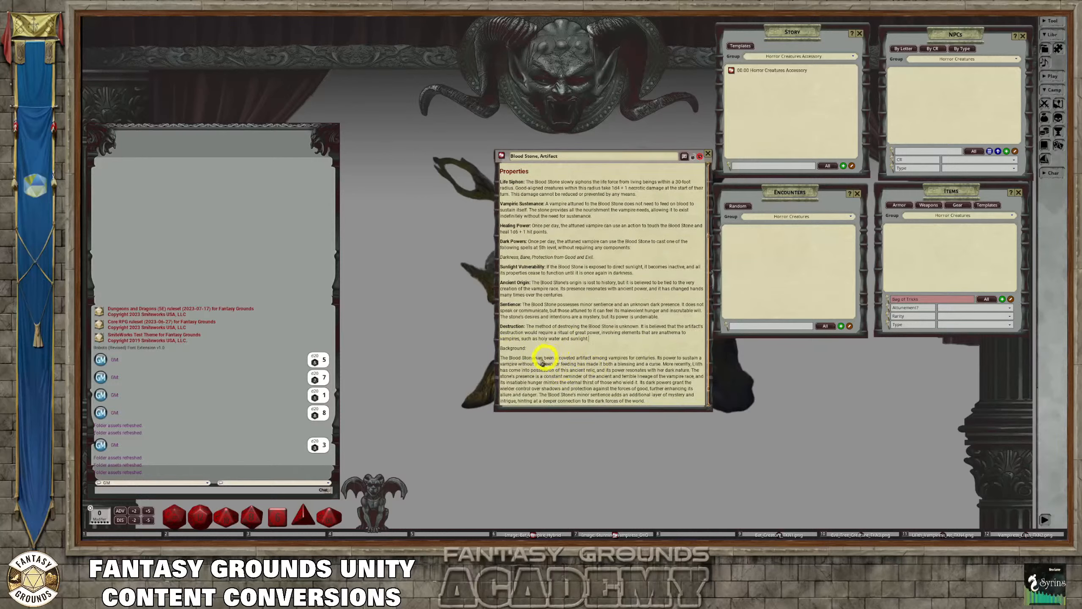
{"action": "left_click_drag", "start_coordinate": [526, 350], "coordinate": [485, 355]}
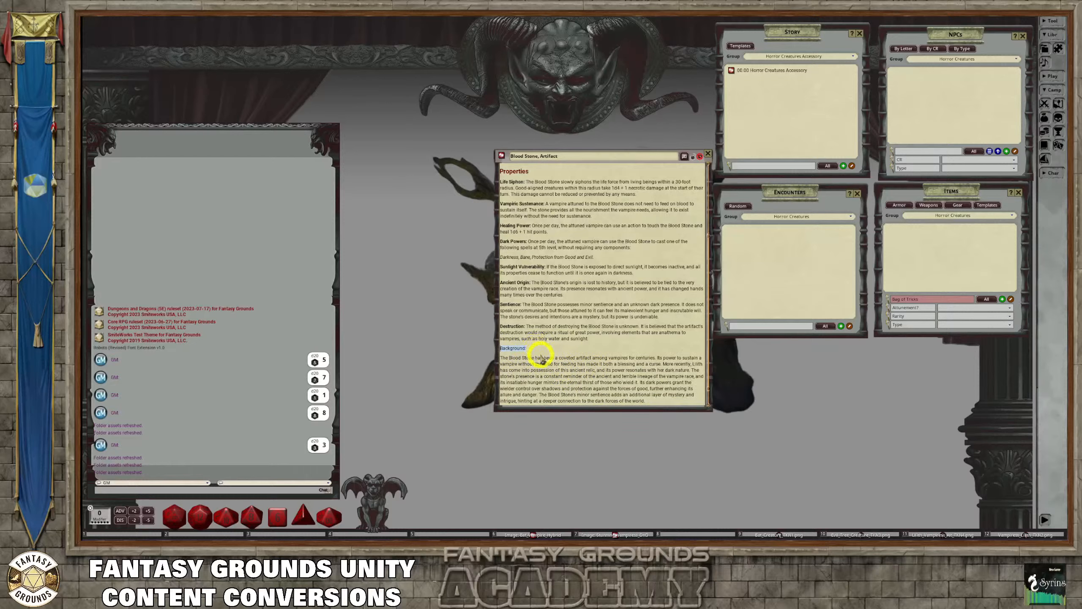
{"action": "key", "text": "ctrl+1"}
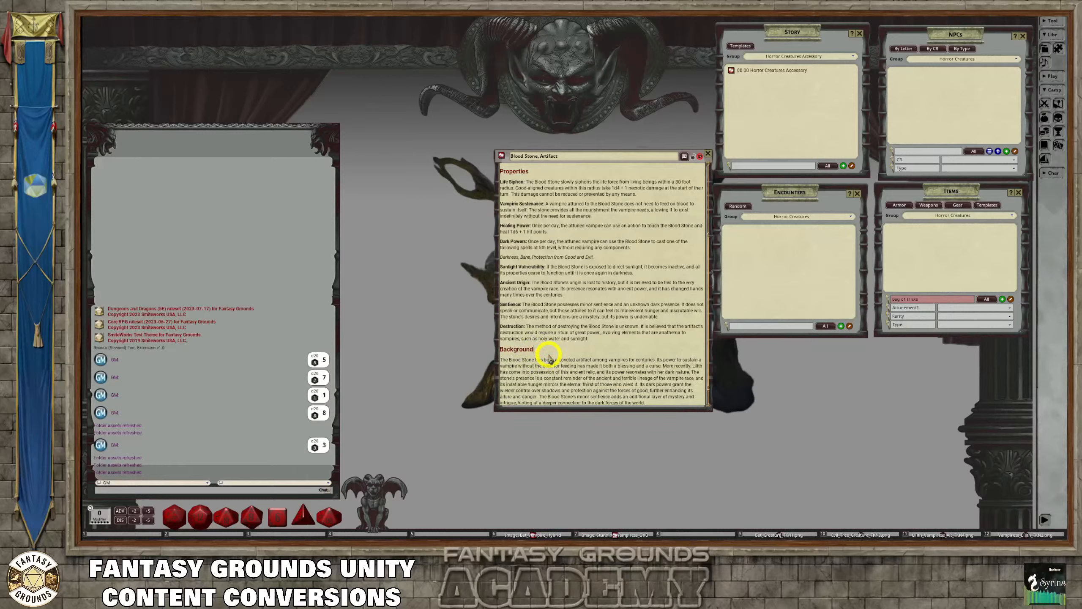
{"action": "scroll", "coordinate": [599, 362], "scroll_direction": "down", "scroll_amount": 1}
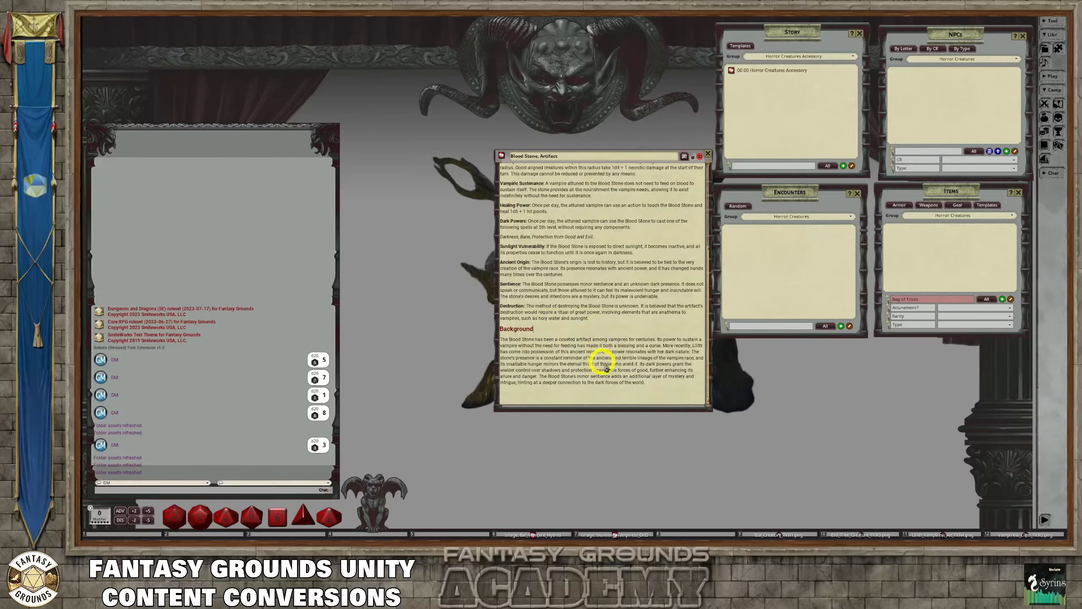
{"action": "left_click", "coordinate": [658, 392]}
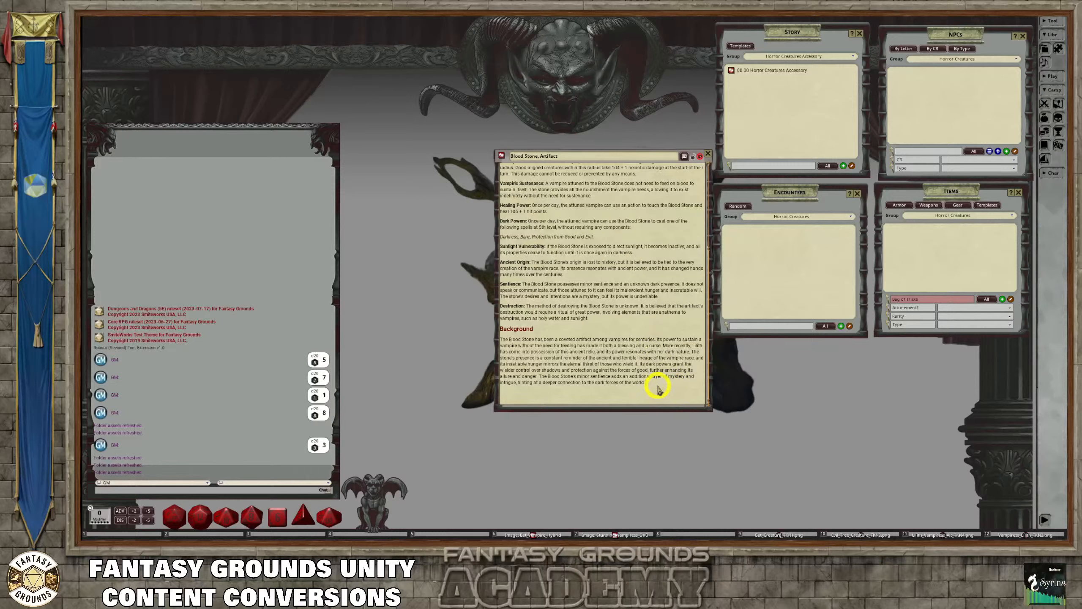
{"action": "scroll", "coordinate": [556, 345], "scroll_direction": "up", "scroll_amount": 5}
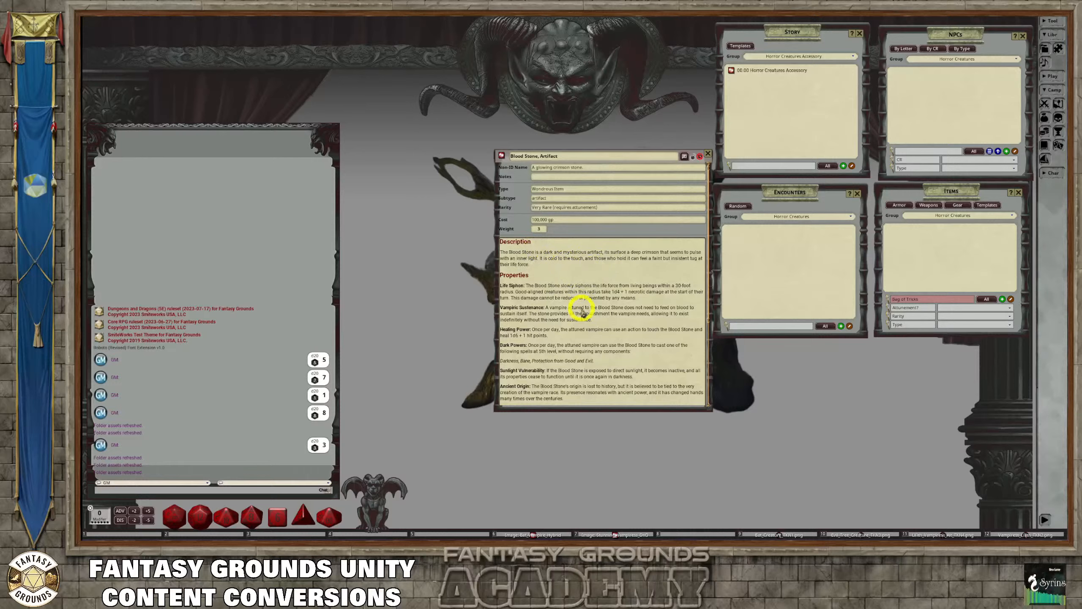
{"action": "scroll", "coordinate": [588, 311], "scroll_direction": "down", "scroll_amount": 1}
{"action": "scroll", "coordinate": [588, 311], "scroll_direction": "up", "scroll_amount": 1}
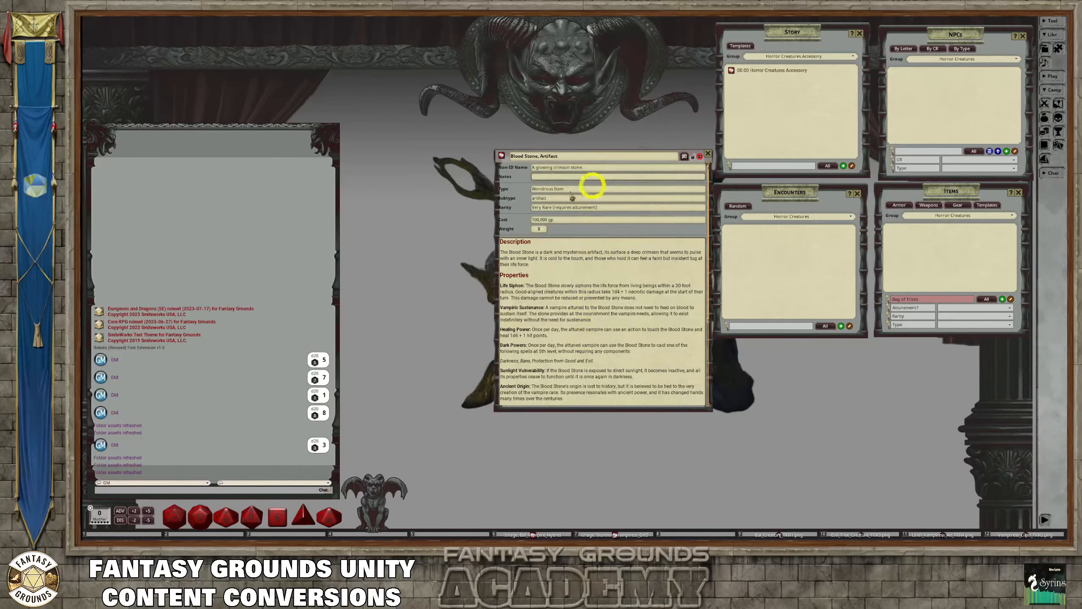
{"action": "left_click", "coordinate": [548, 246]}
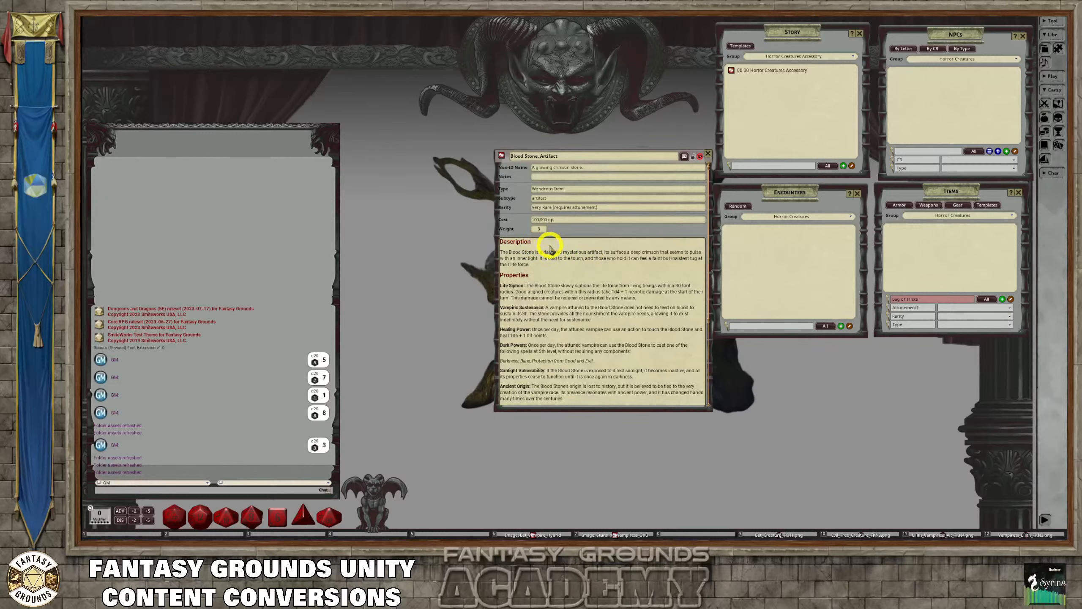
{"action": "key", "text": "Return"}
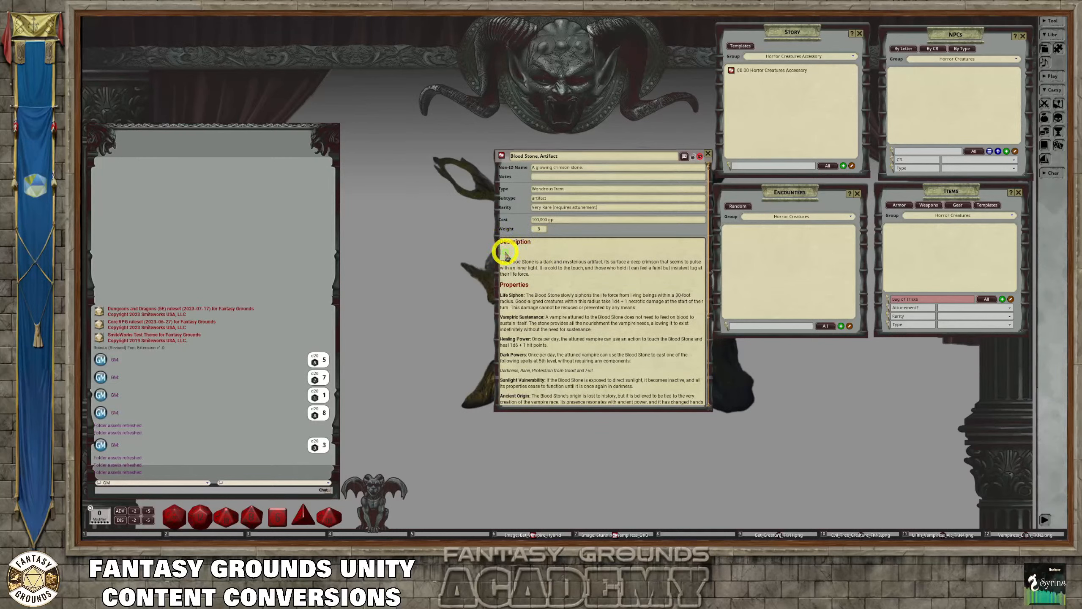
{"action": "key", "text": "BackSpace"}
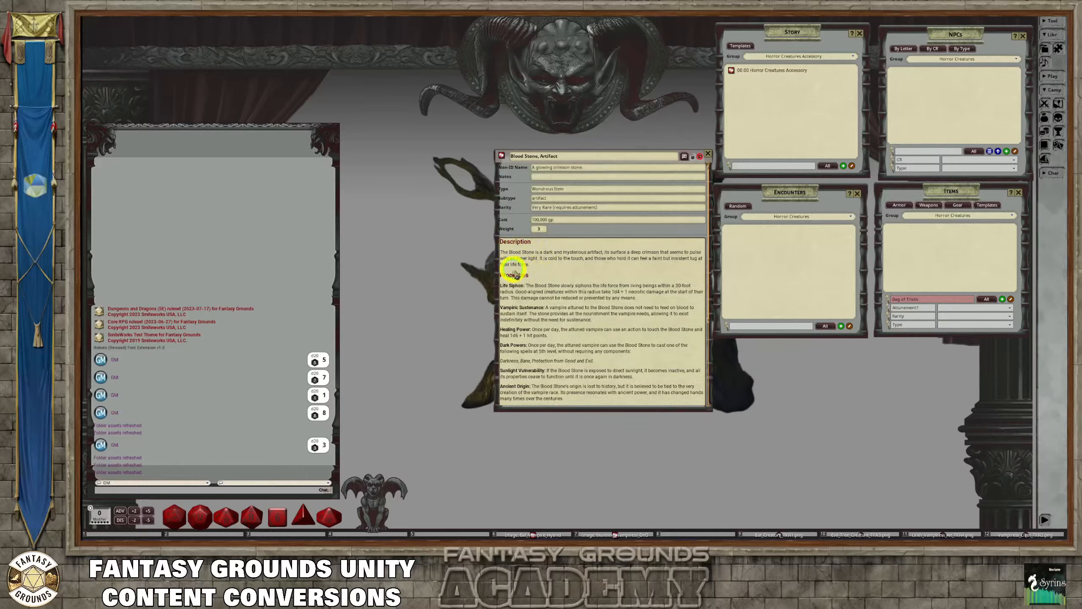
Add a blank line between the Description paragraph and the Properties heading
{"action": "left_click", "coordinate": [544, 265]}
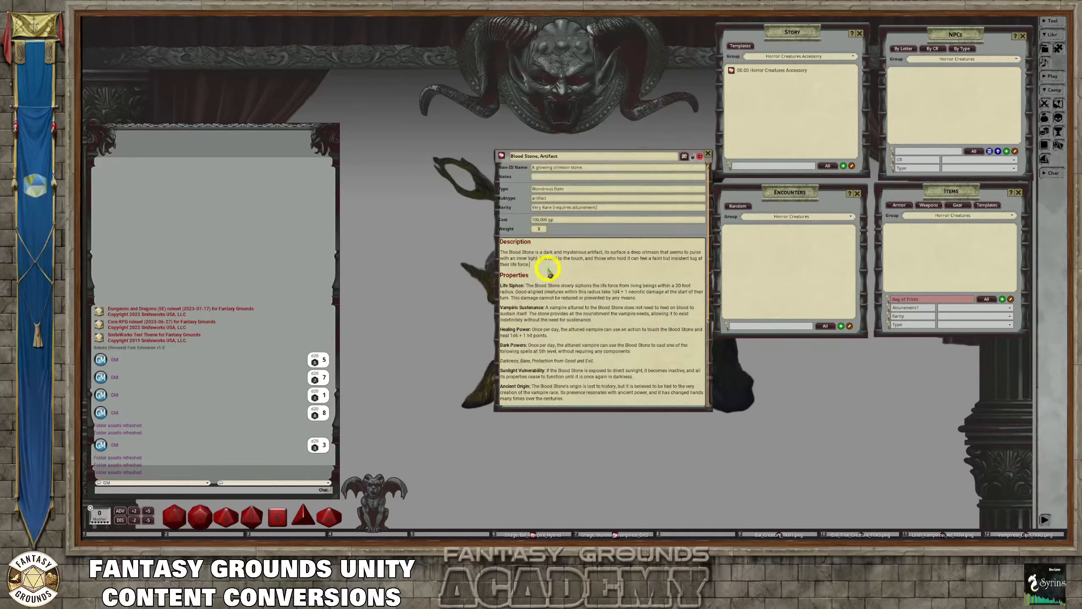
{"action": "key", "text": "Return"}
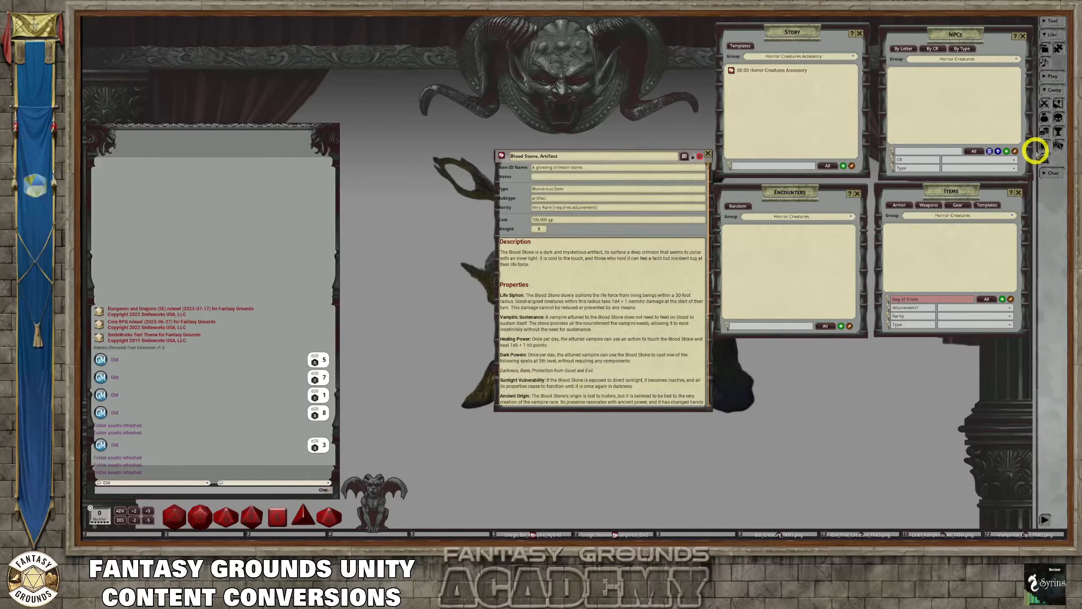
Open the Images list and place it below the Story list, over the Encounters list
{"action": "left_click", "coordinate": [1059, 106]}
{"action": "left_click_drag", "start_coordinate": [567, 200], "coordinate": [793, 182]}
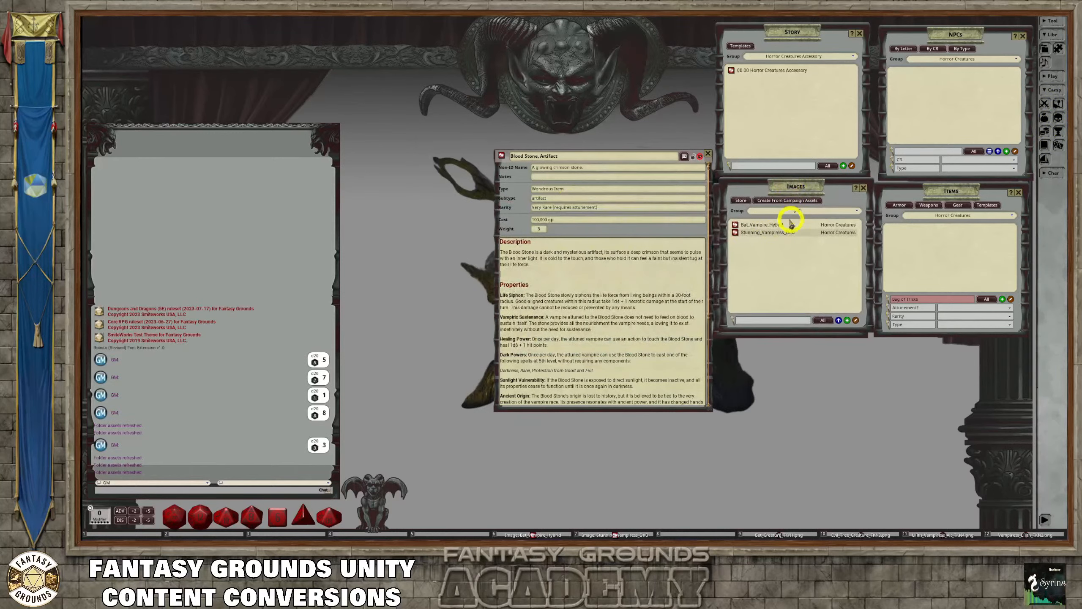
Look through the Downloads folder and its Curse of Strahd Assets subfolder for an image to import, then cancel the import
{"action": "left_click", "coordinate": [839, 320]}
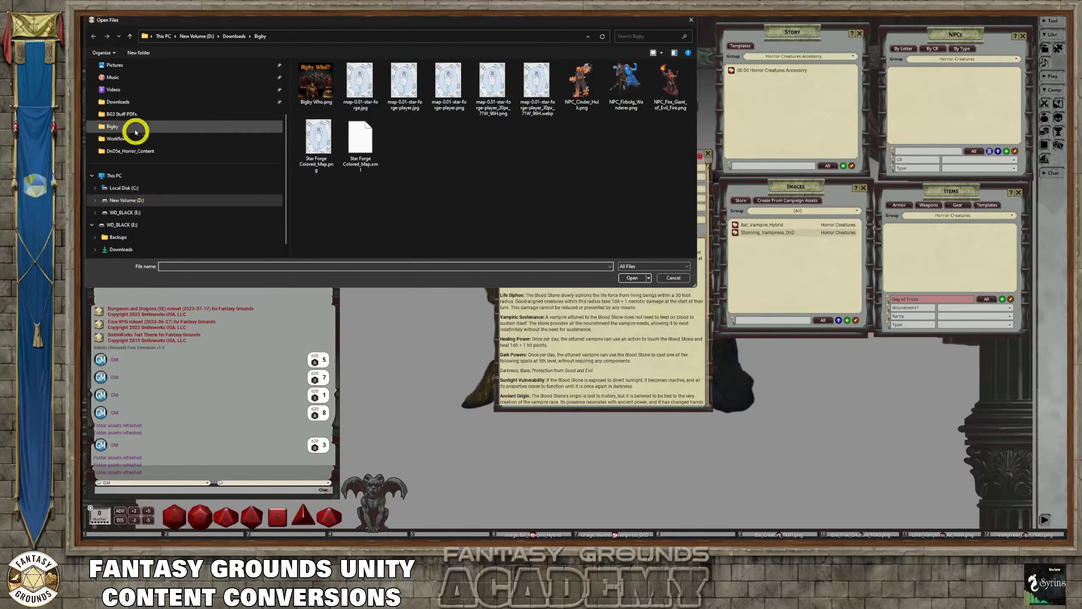
{"action": "left_click", "coordinate": [123, 107]}
{"action": "scroll", "coordinate": [337, 128], "scroll_direction": "down", "scroll_amount": 5}
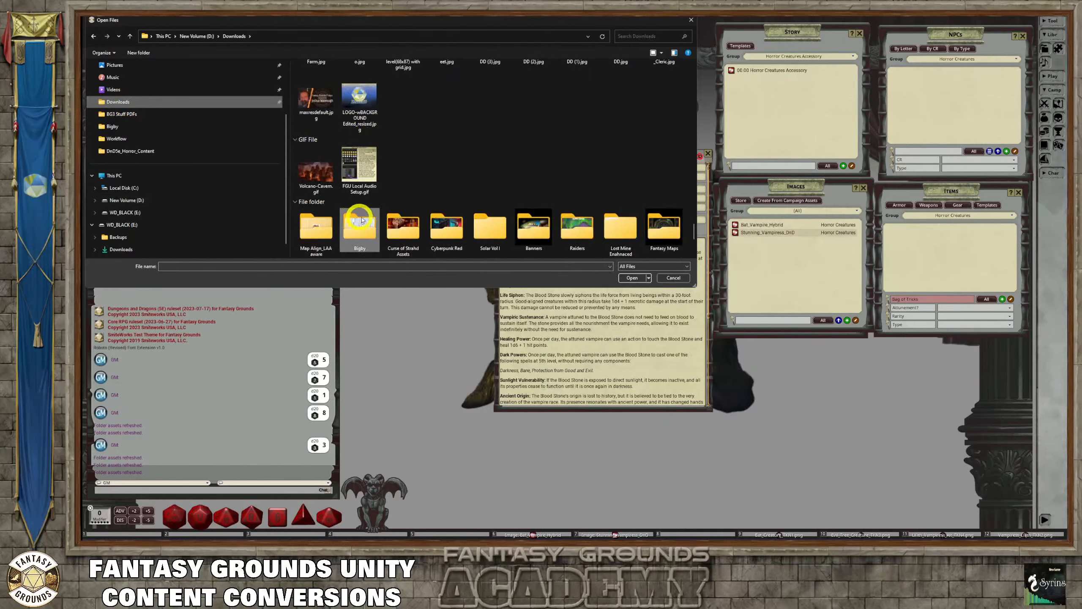
{"action": "double_click", "coordinate": [405, 228]}
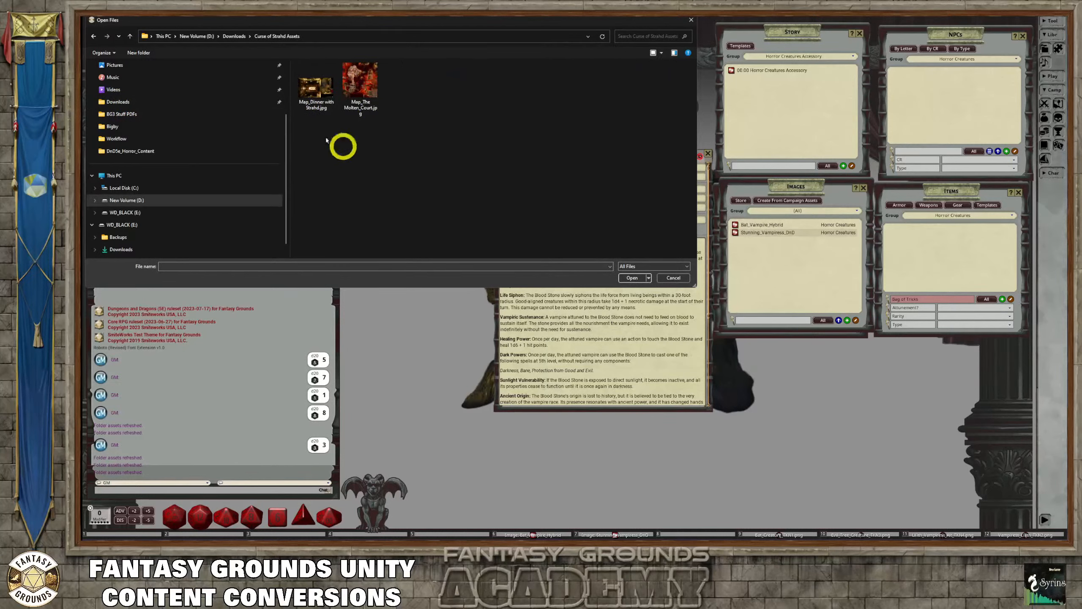
{"action": "left_click", "coordinate": [234, 35]}
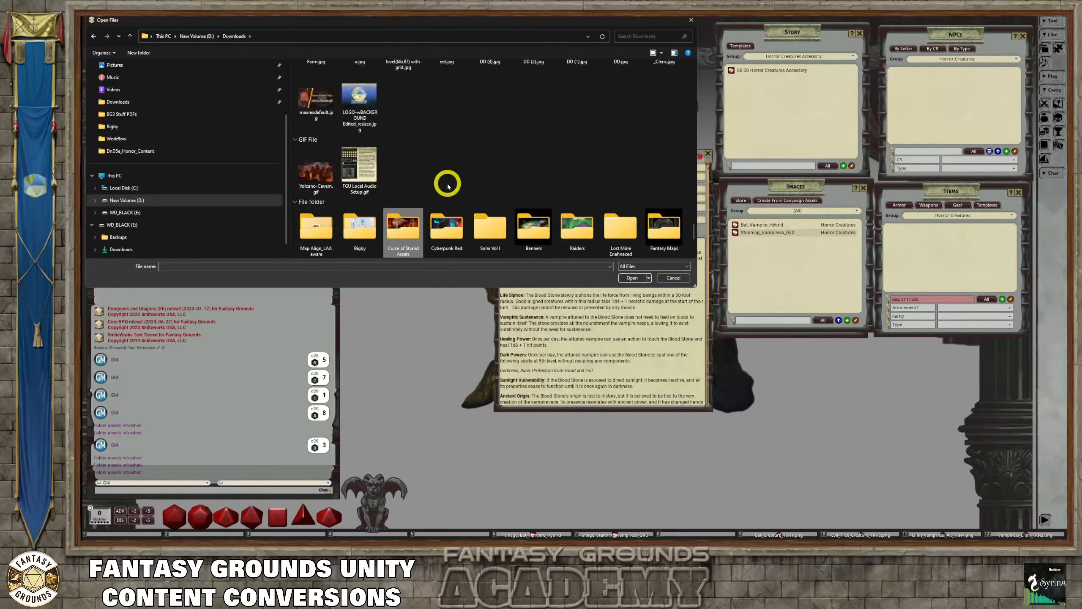
{"action": "scroll", "coordinate": [451, 186], "scroll_direction": "down", "scroll_amount": 10}
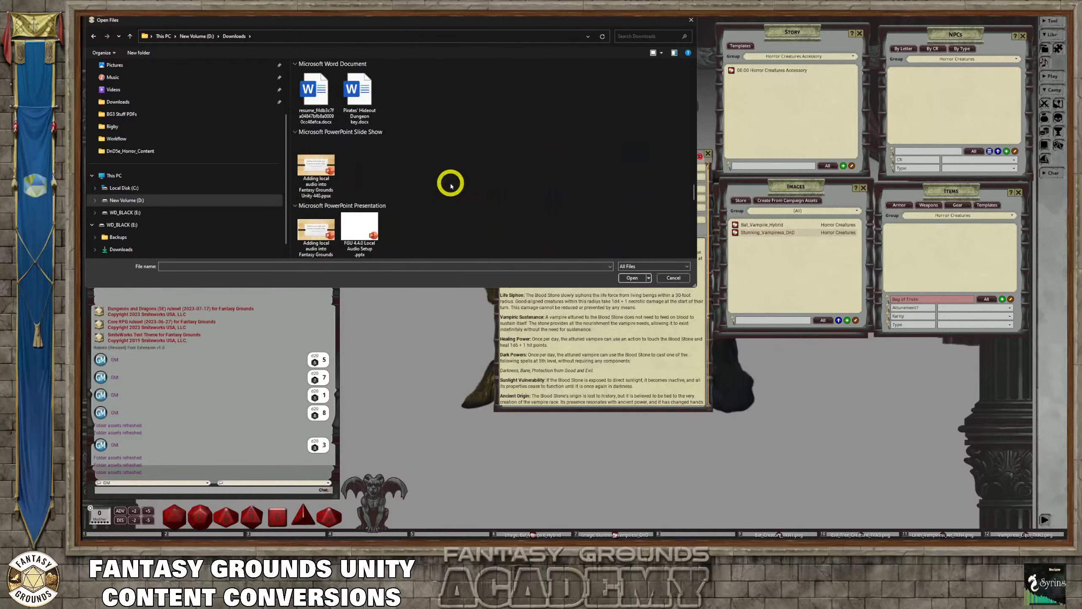
{"action": "scroll", "coordinate": [450, 186], "scroll_direction": "down", "scroll_amount": 15}
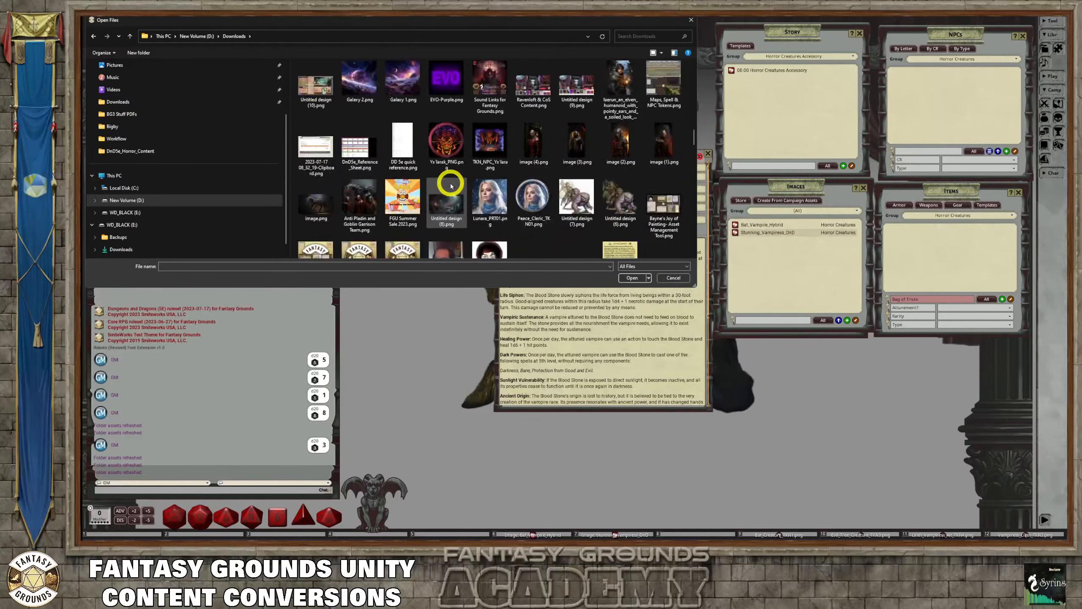
{"action": "scroll", "coordinate": [451, 186], "scroll_direction": "down", "scroll_amount": 5}
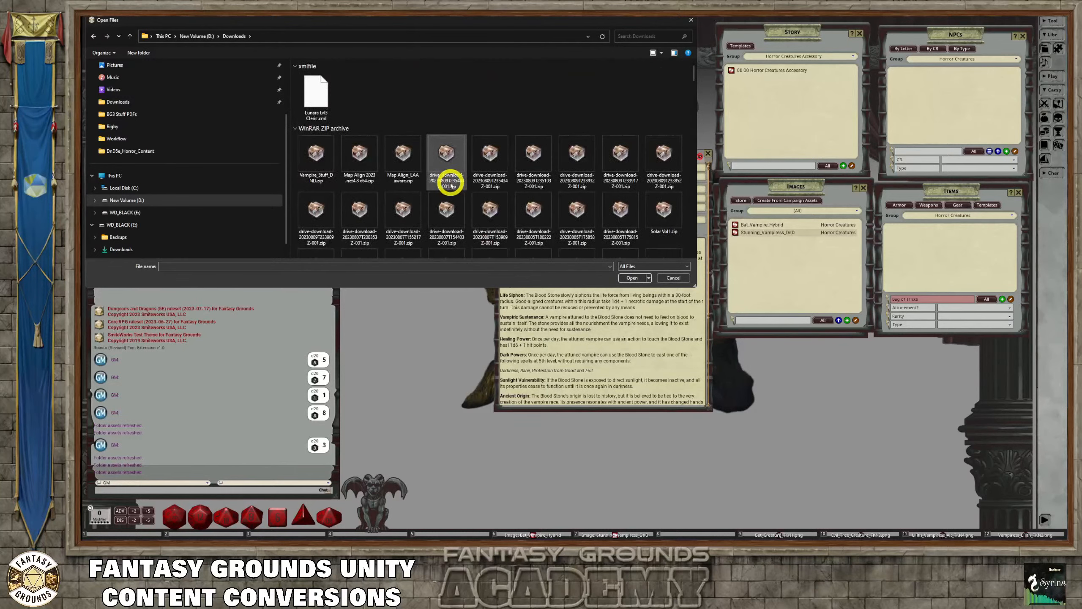
{"action": "scroll", "coordinate": [451, 186], "scroll_direction": "up", "scroll_amount": 5}
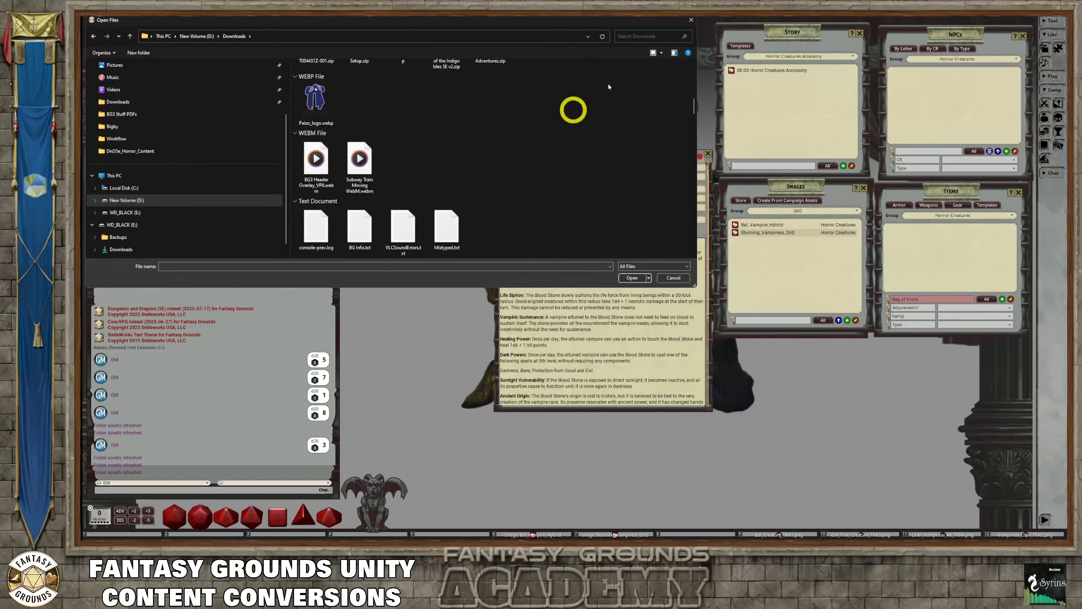
{"action": "left_click", "coordinate": [691, 21]}
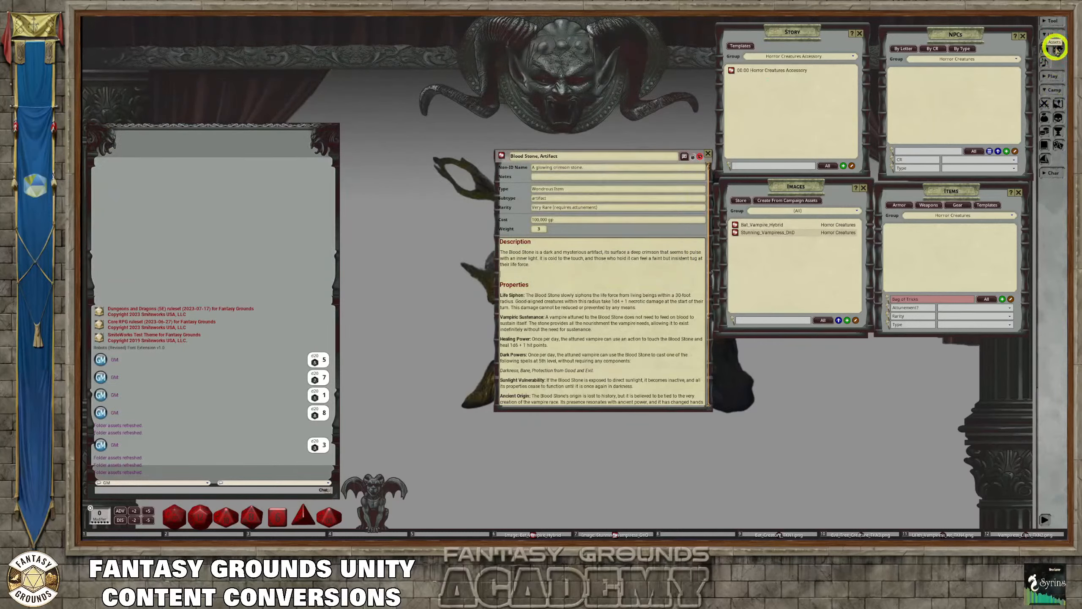
Open the Assets window, place it over the chat area, and preview the Blood_Stone picture from the Campaign images
{"action": "left_click", "coordinate": [1055, 48]}
{"action": "left_click_drag", "start_coordinate": [712, 176], "coordinate": [251, 105]}
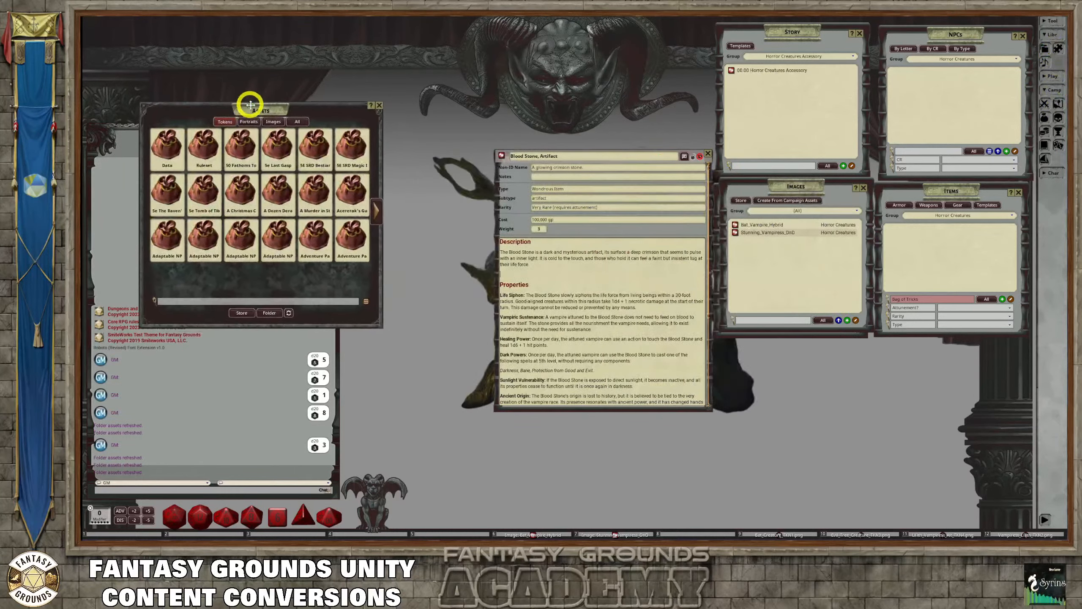
{"action": "left_click", "coordinate": [273, 122]}
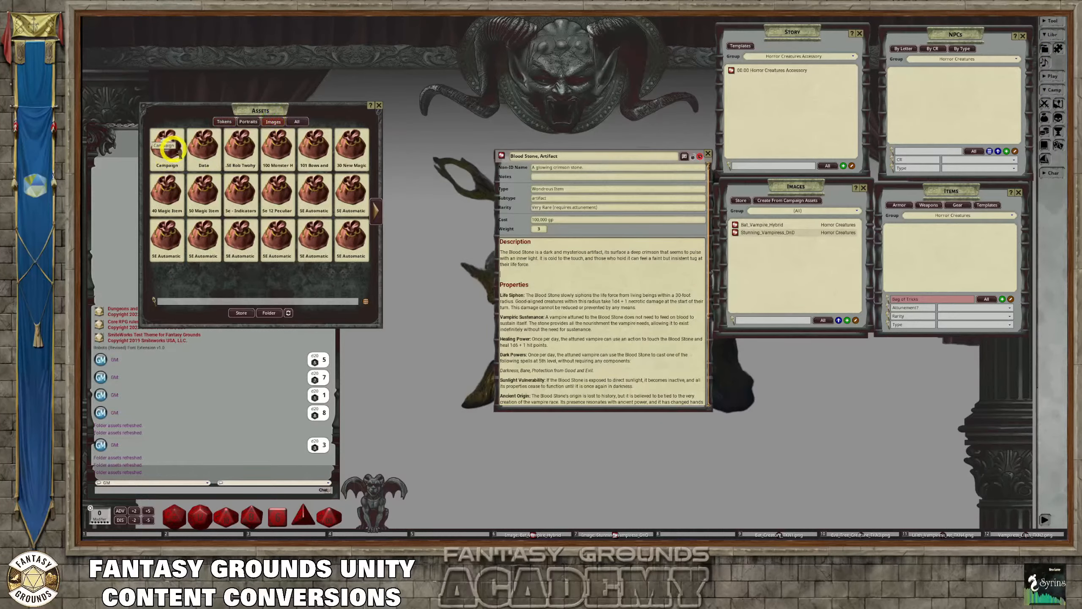
{"action": "left_click", "coordinate": [165, 147]}
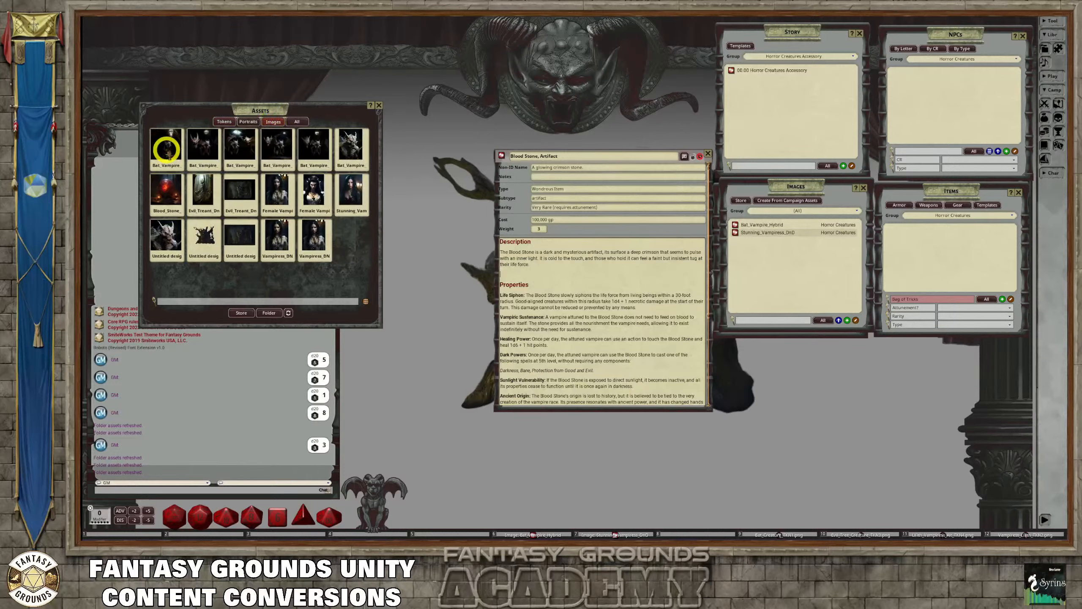
{"action": "left_click", "coordinate": [167, 202]}
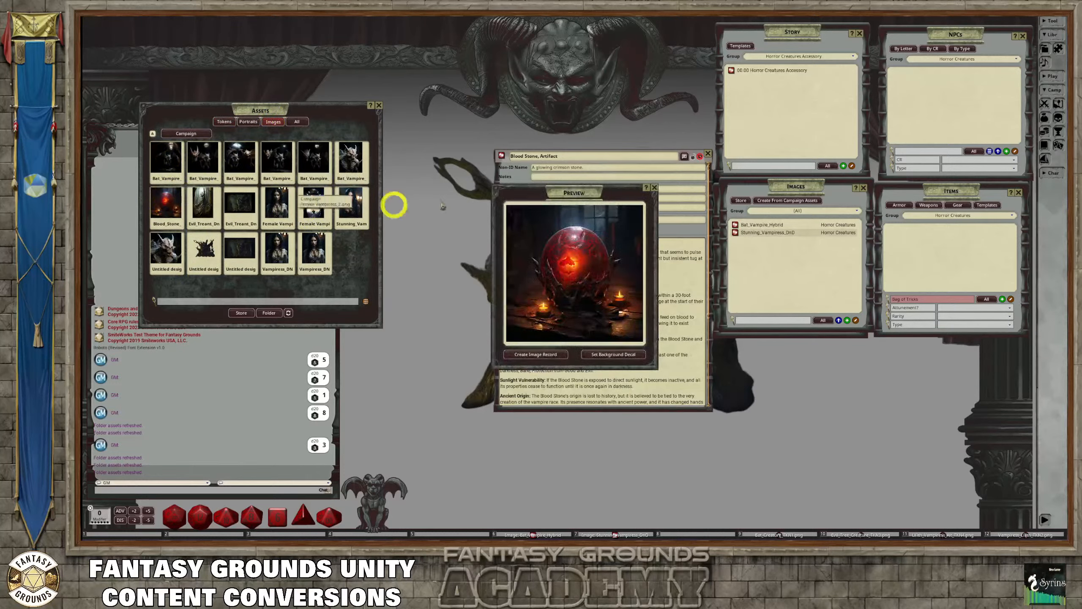
Enlarge the Blood Stone preview, create an image record from it, and hide the record's toolbar
{"action": "left_click_drag", "start_coordinate": [541, 191], "coordinate": [475, 64]}
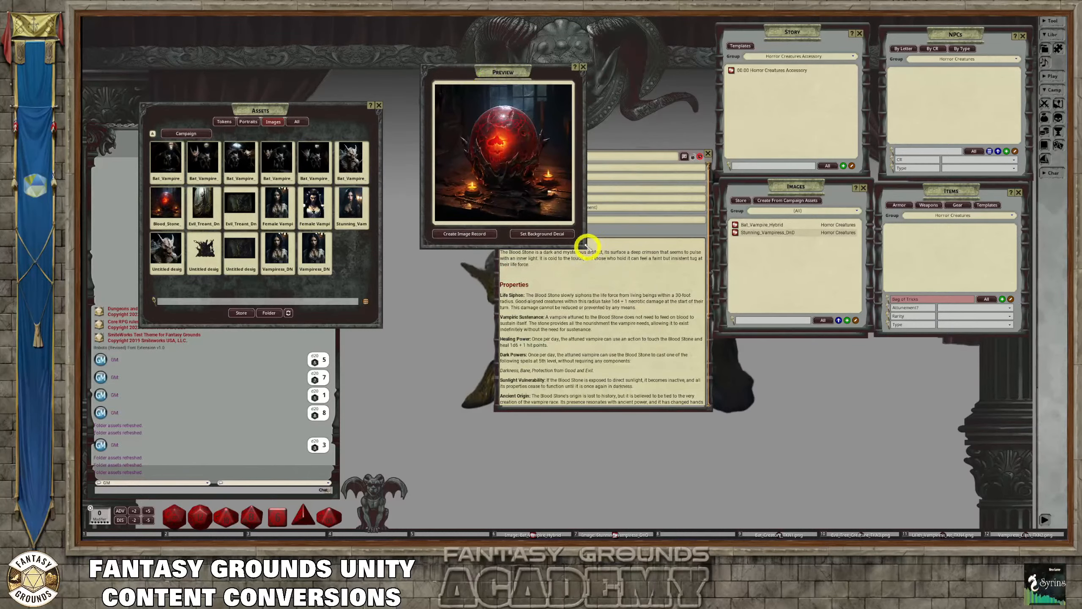
{"action": "left_click_drag", "start_coordinate": [587, 245], "coordinate": [753, 414]}
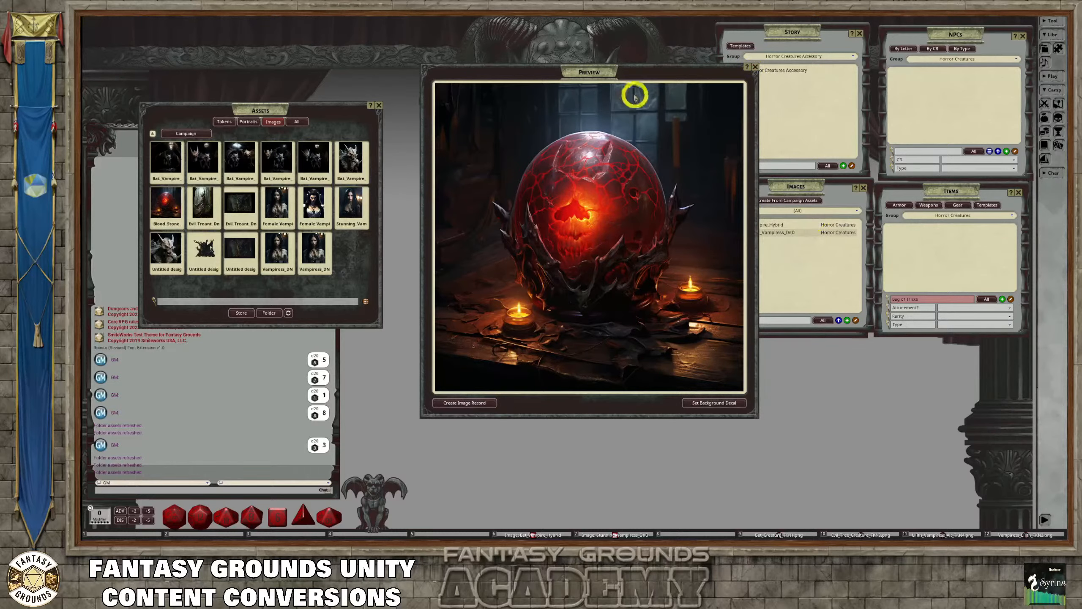
{"action": "left_click_drag", "start_coordinate": [627, 75], "coordinate": [464, 62]}
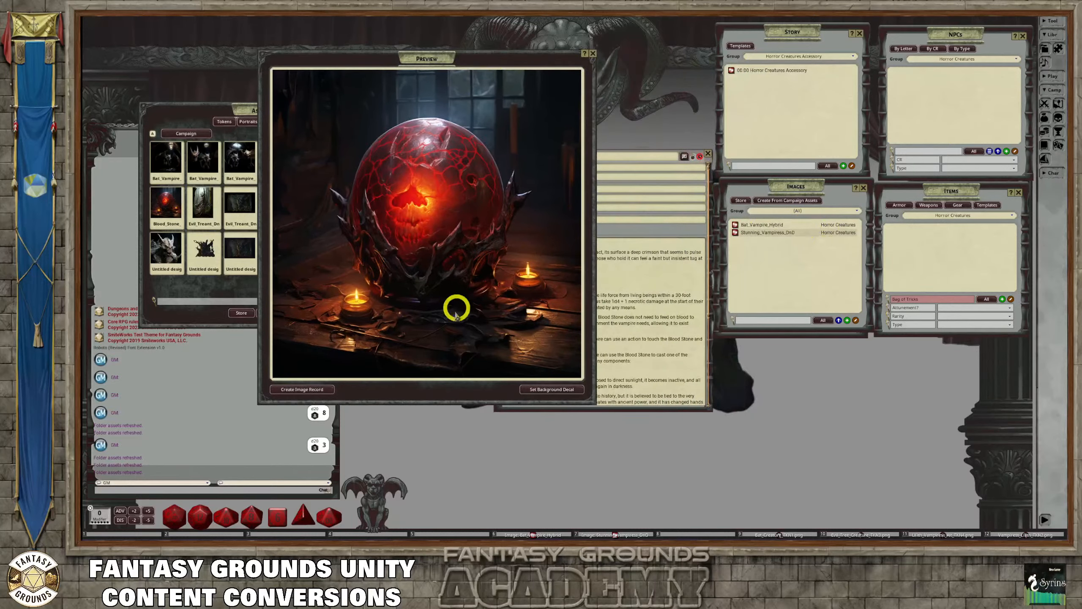
{"action": "left_click", "coordinate": [315, 389]}
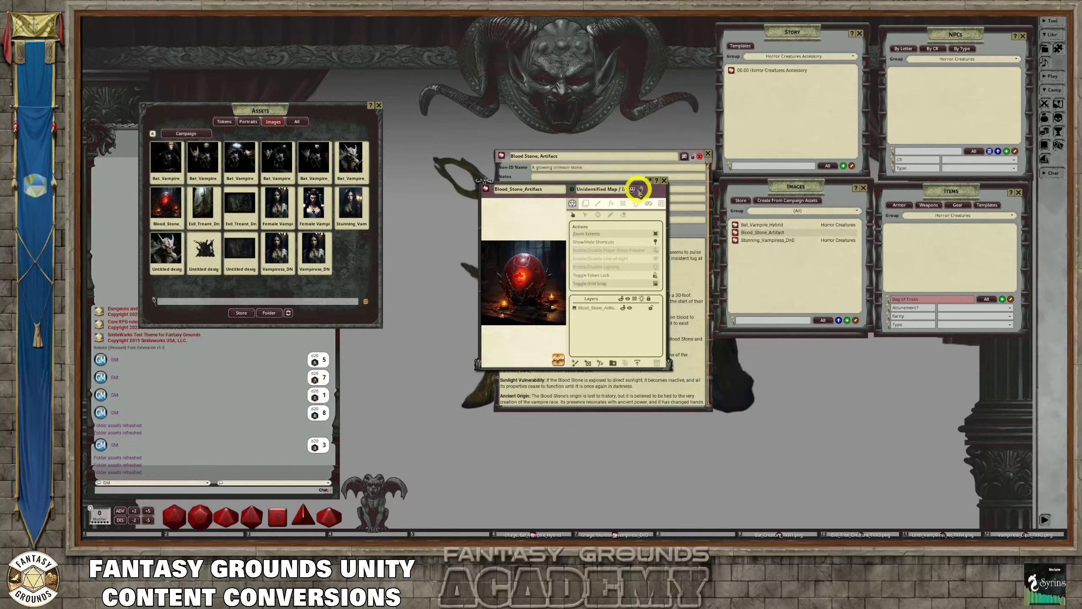
{"action": "left_click", "coordinate": [632, 189]}
{"action": "scroll", "coordinate": [528, 205], "scroll_direction": "up", "scroll_amount": 2}
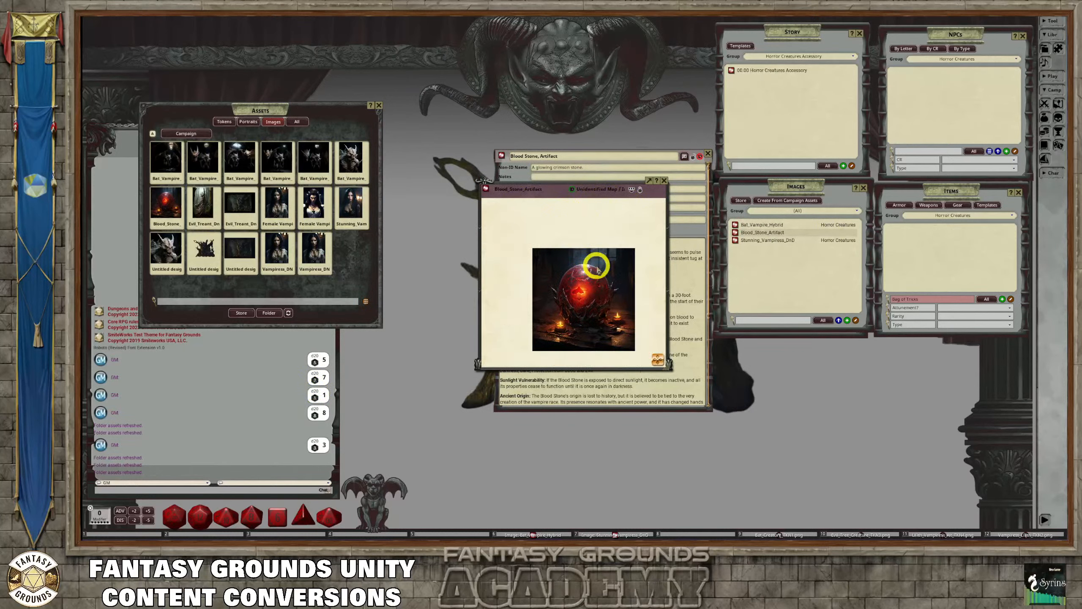
{"action": "scroll", "coordinate": [601, 264], "scroll_direction": "down", "scroll_amount": 1}
{"action": "scroll", "coordinate": [620, 285], "scroll_direction": "up", "scroll_amount": 1}
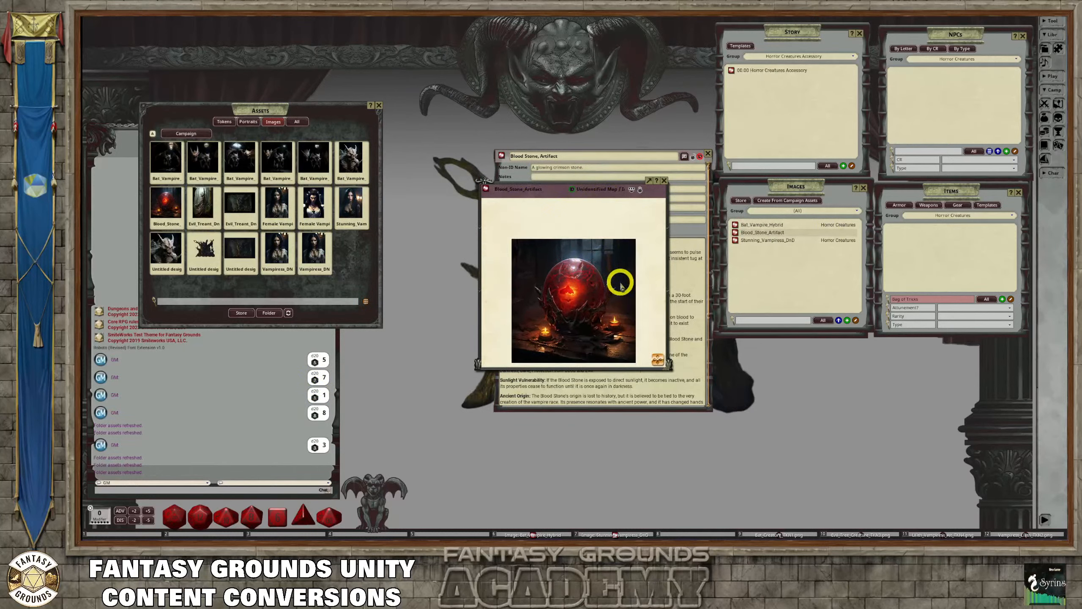
{"action": "scroll", "coordinate": [620, 284], "scroll_direction": "down", "scroll_amount": 1}
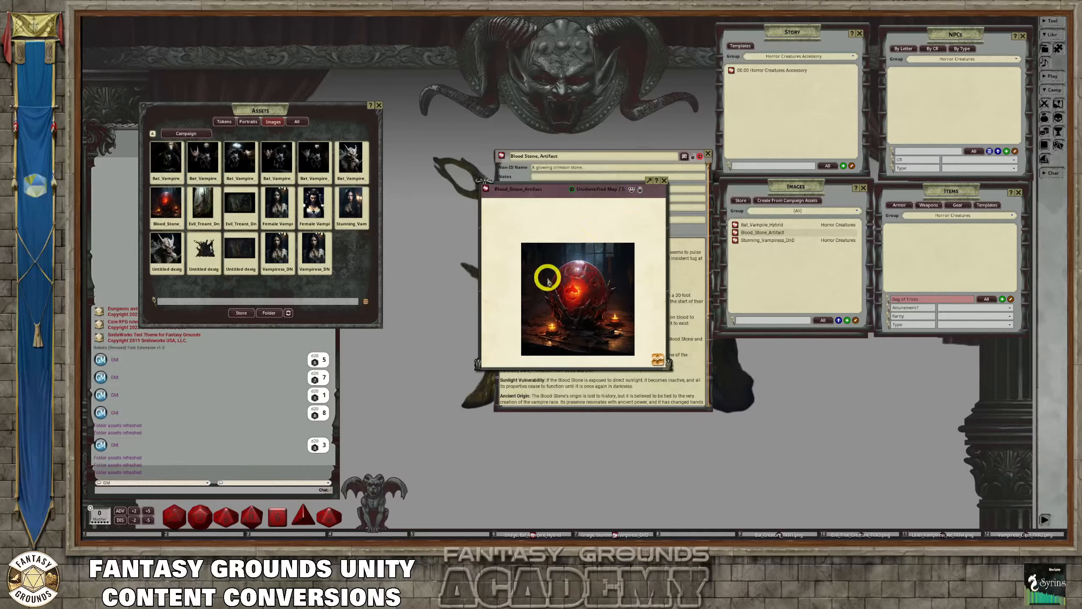
Replace the image record's unidentified name with "A glowing crimson stone." copied from the item's Non-ID Name, and hide the toolbar again
{"action": "left_click", "coordinate": [639, 191]}
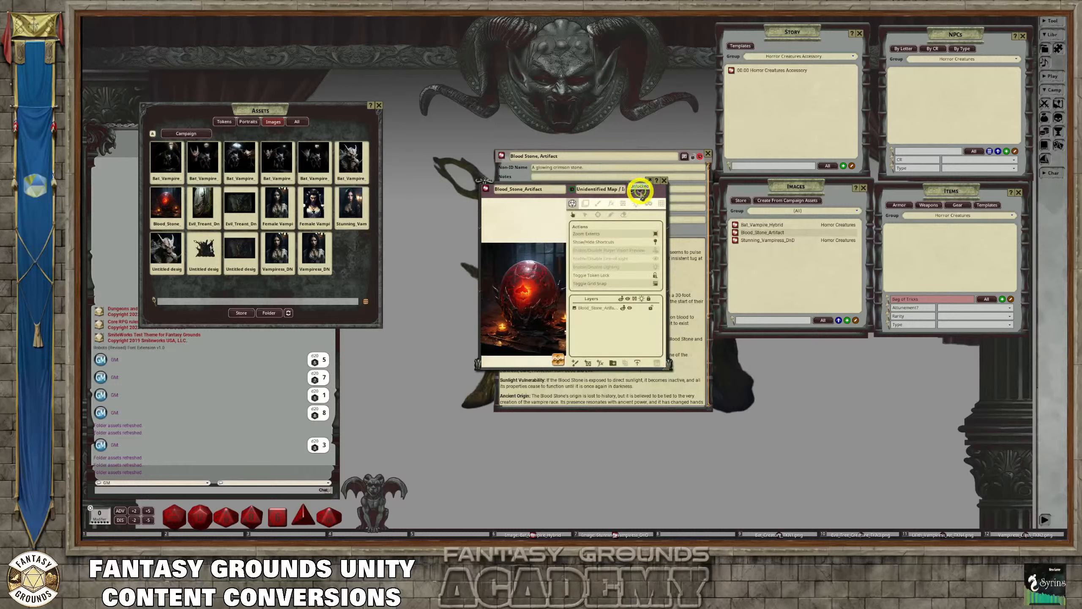
{"action": "left_click", "coordinate": [639, 191]}
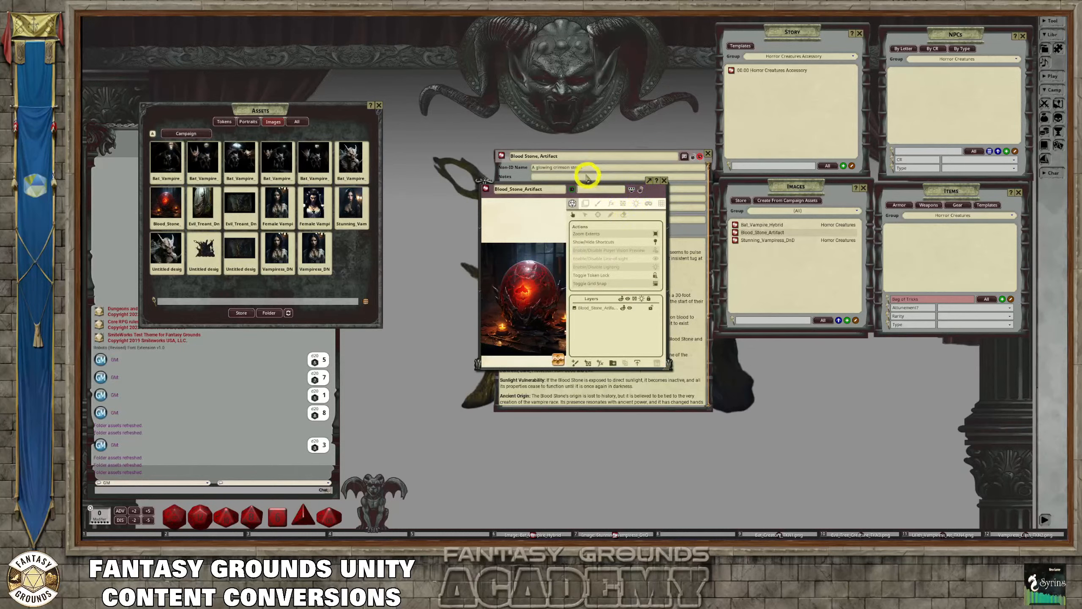
{"action": "left_click", "coordinate": [580, 169]}
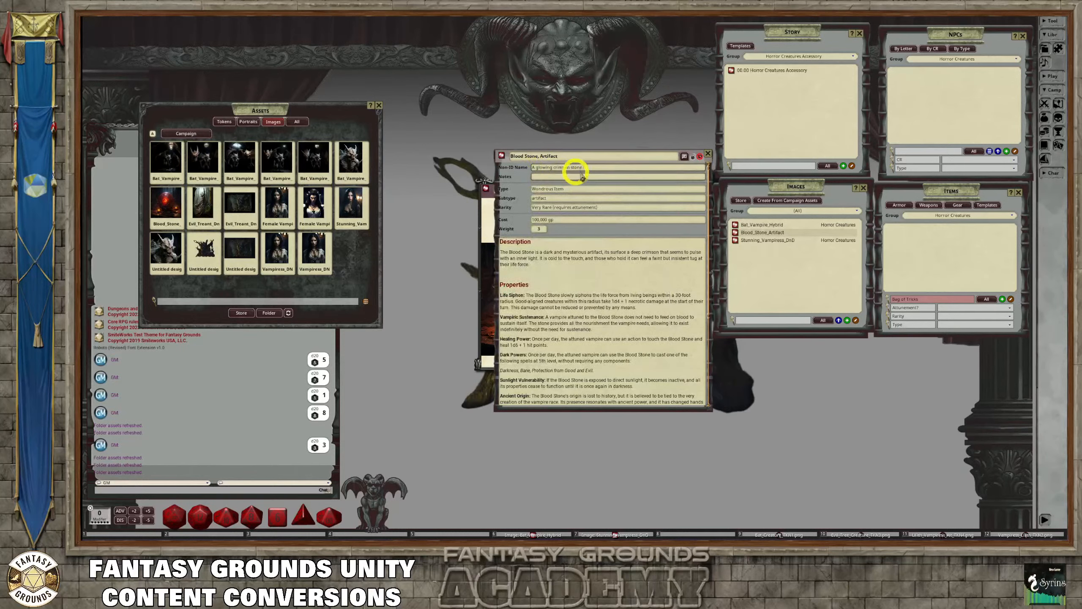
{"action": "key", "text": "ctrl"}
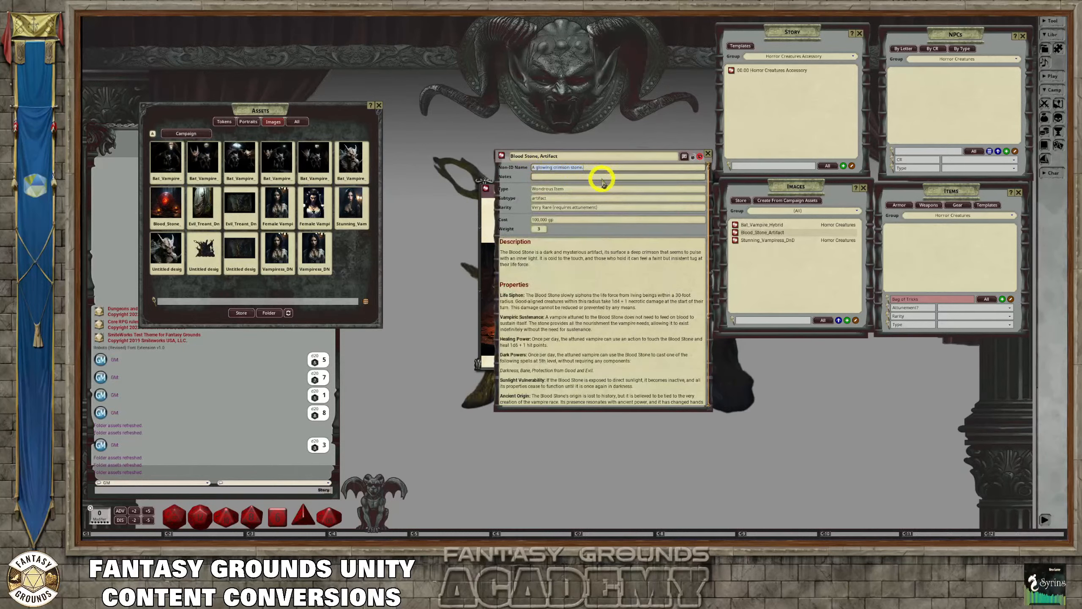
{"action": "left_click_drag", "start_coordinate": [597, 167], "coordinate": [528, 176]}
{"action": "left_click", "coordinate": [489, 191]}
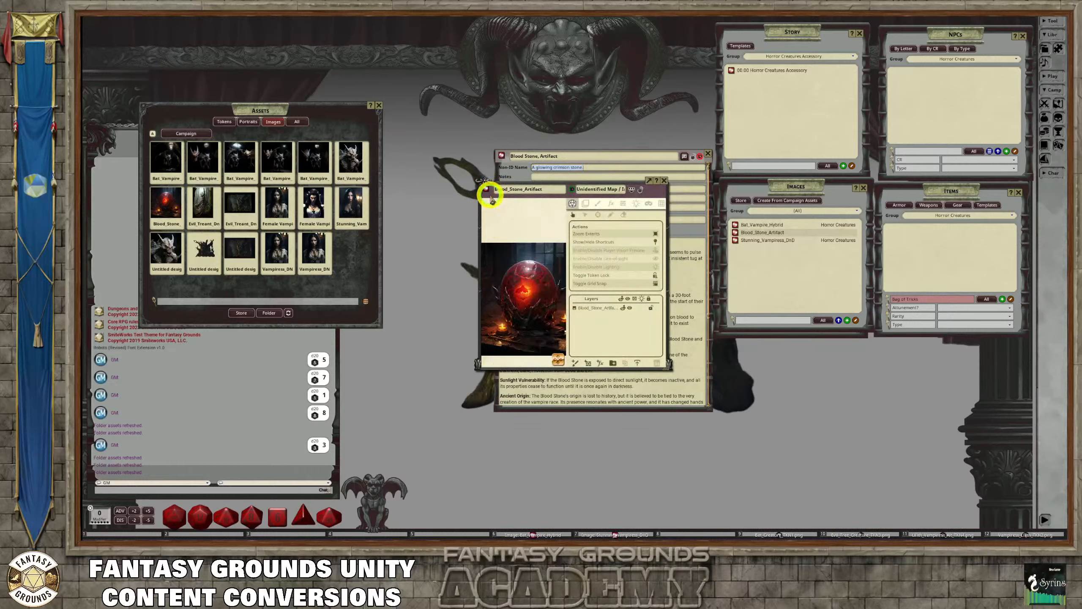
{"action": "key", "text": "ctrl"}
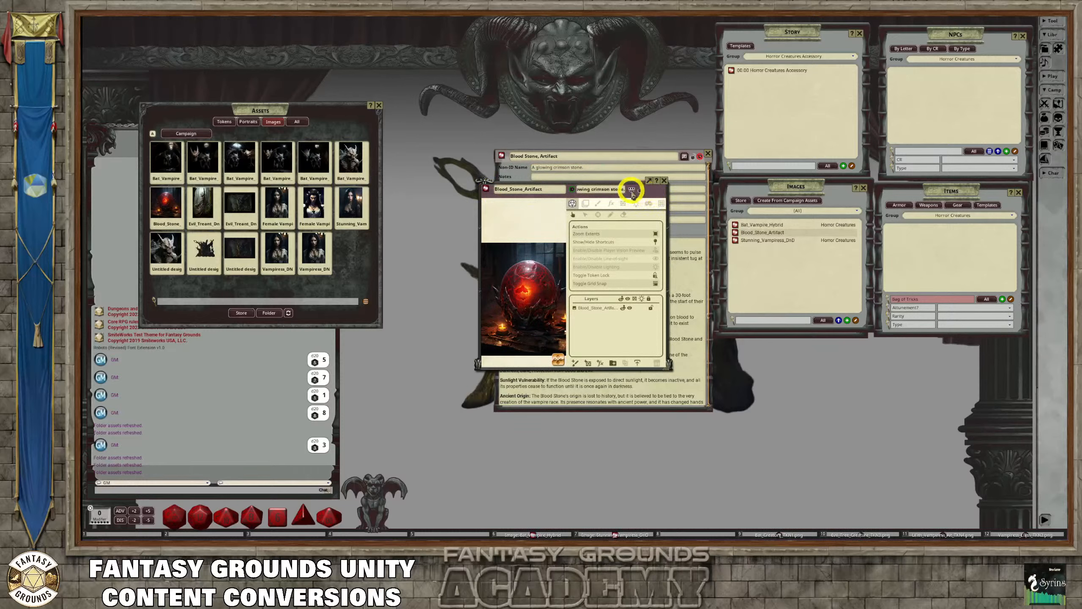
{"action": "left_click", "coordinate": [632, 189]}
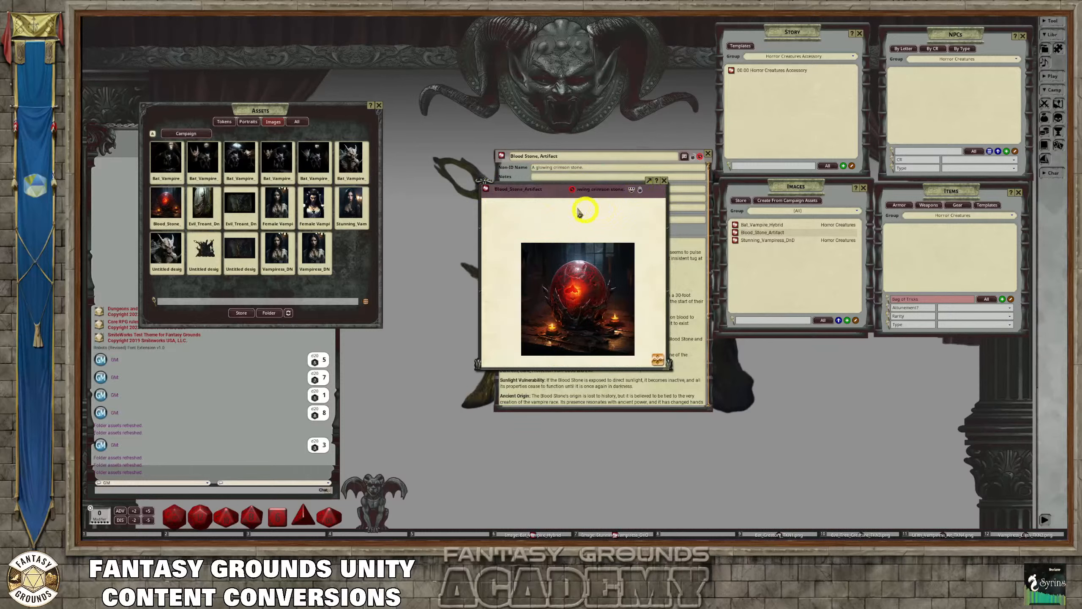
{"action": "scroll", "coordinate": [586, 237], "scroll_direction": "up", "scroll_amount": 3}
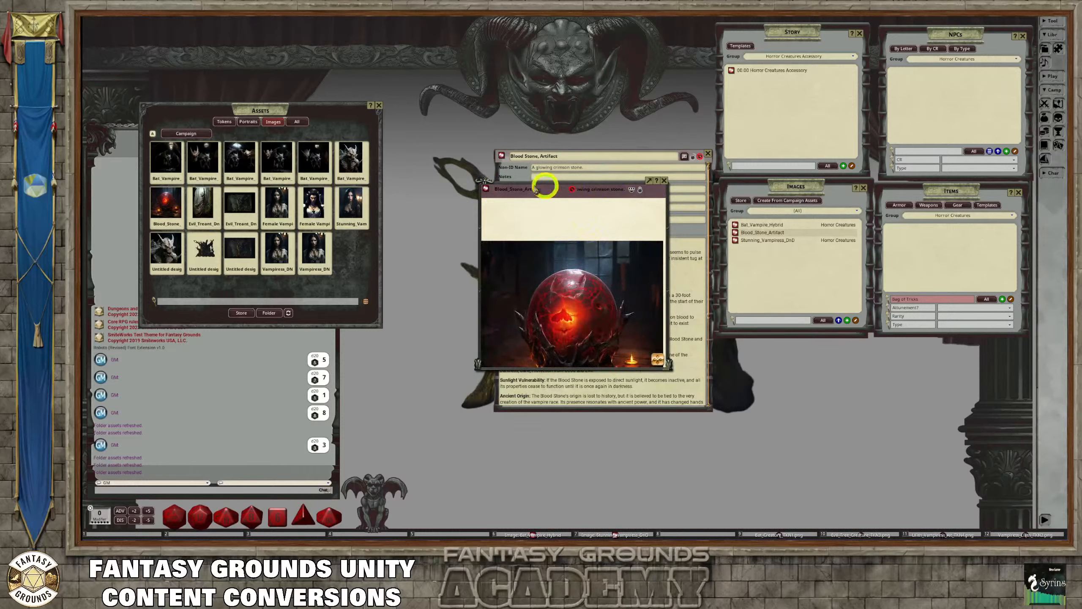
Move the image record clear of the item and insert its link on the blank line above the Properties heading
{"action": "left_click_drag", "start_coordinate": [618, 187], "coordinate": [423, 112]}
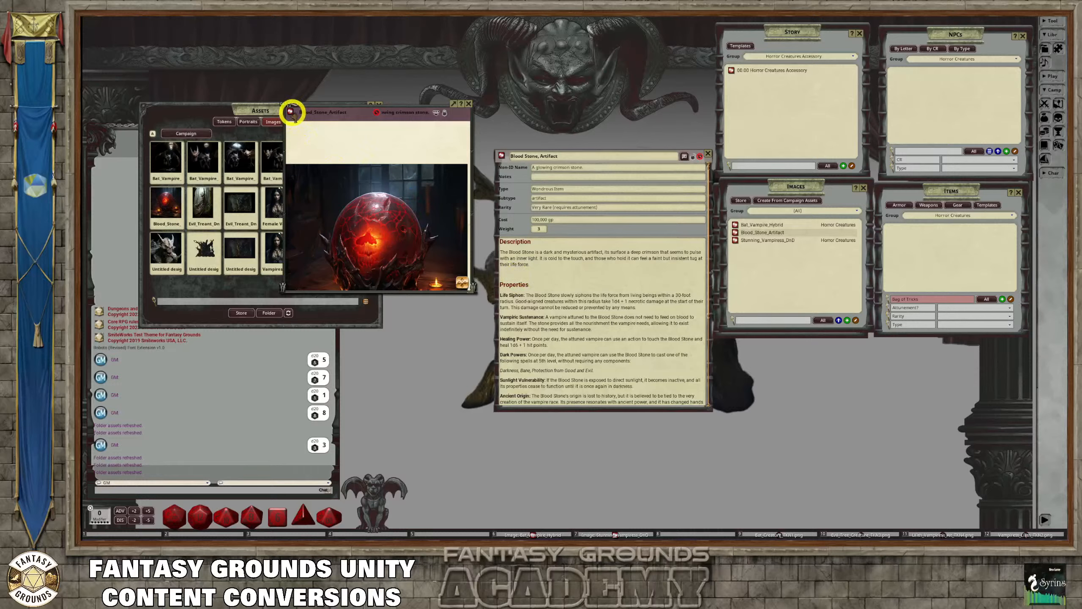
{"action": "left_click_drag", "start_coordinate": [290, 113], "coordinate": [505, 276]}
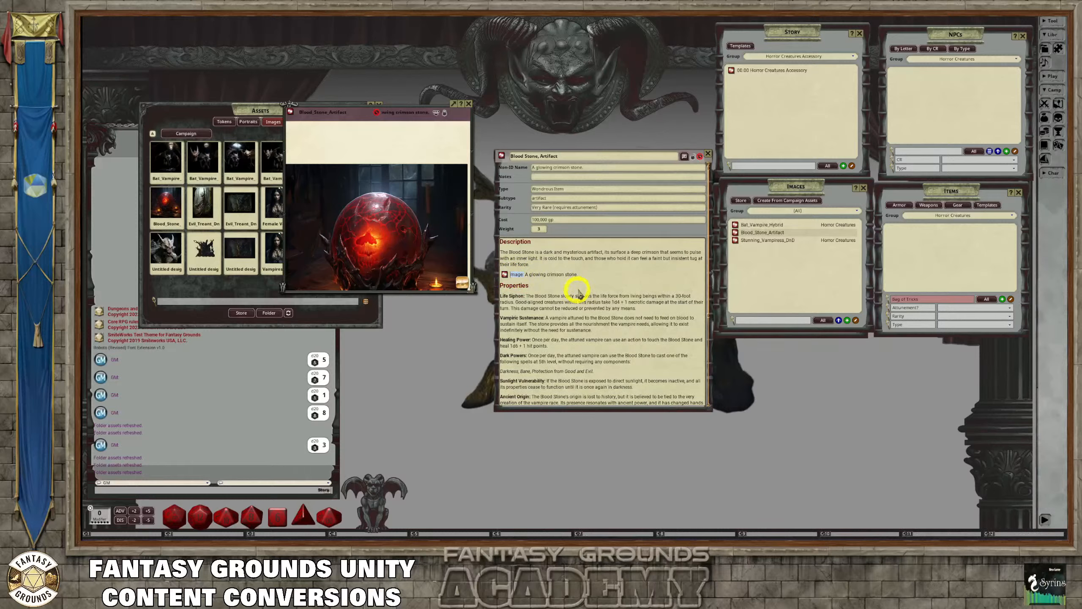
{"action": "scroll", "coordinate": [567, 301], "scroll_direction": "down", "scroll_amount": 1}
{"action": "scroll", "coordinate": [562, 295], "scroll_direction": "down", "scroll_amount": 5}
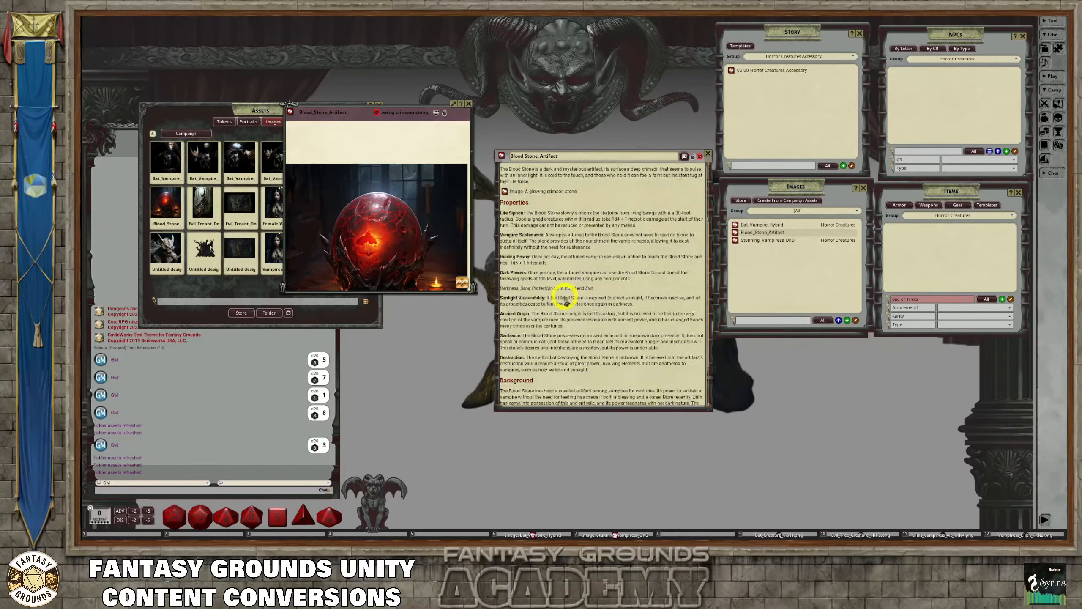
{"action": "scroll", "coordinate": [560, 293], "scroll_direction": "up", "scroll_amount": 5}
{"action": "scroll", "coordinate": [461, 271], "scroll_direction": "down", "scroll_amount": 2}
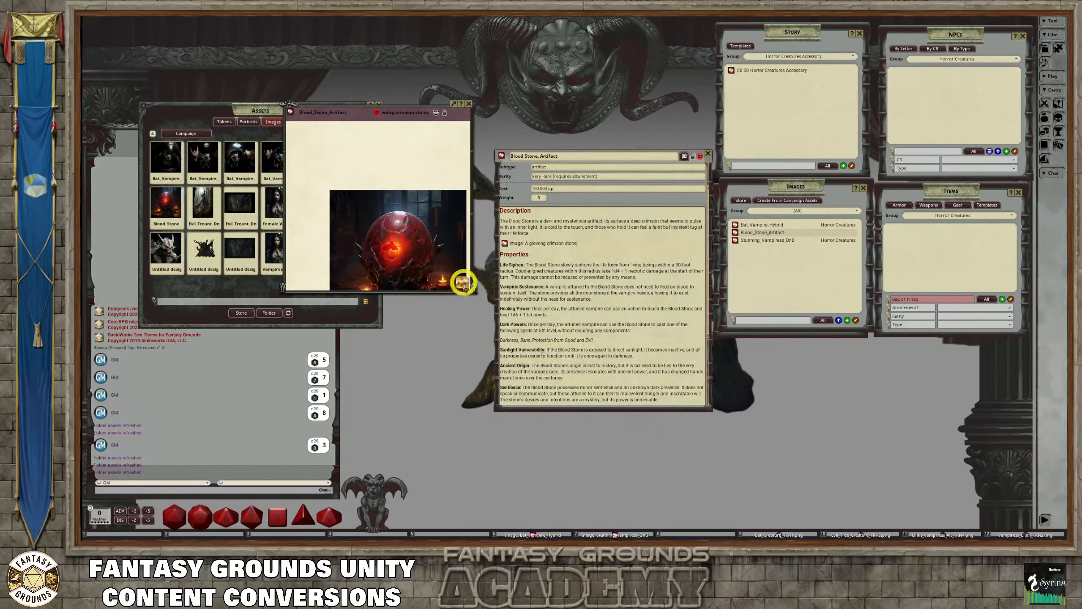
Enlarge the Blood_Stone_Artifact image window and fit the picture so the whole stone fills it
{"action": "scroll", "coordinate": [457, 273], "scroll_direction": "up", "scroll_amount": 2}
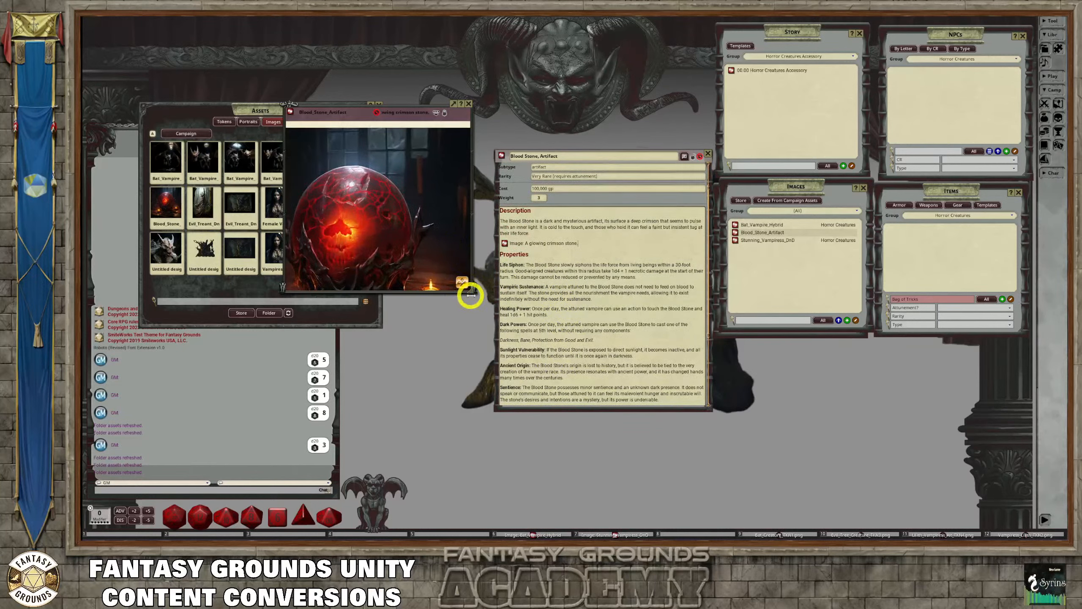
{"action": "left_click_drag", "start_coordinate": [475, 289], "coordinate": [486, 354]}
{"action": "scroll", "coordinate": [421, 284], "scroll_direction": "up", "scroll_amount": 2}
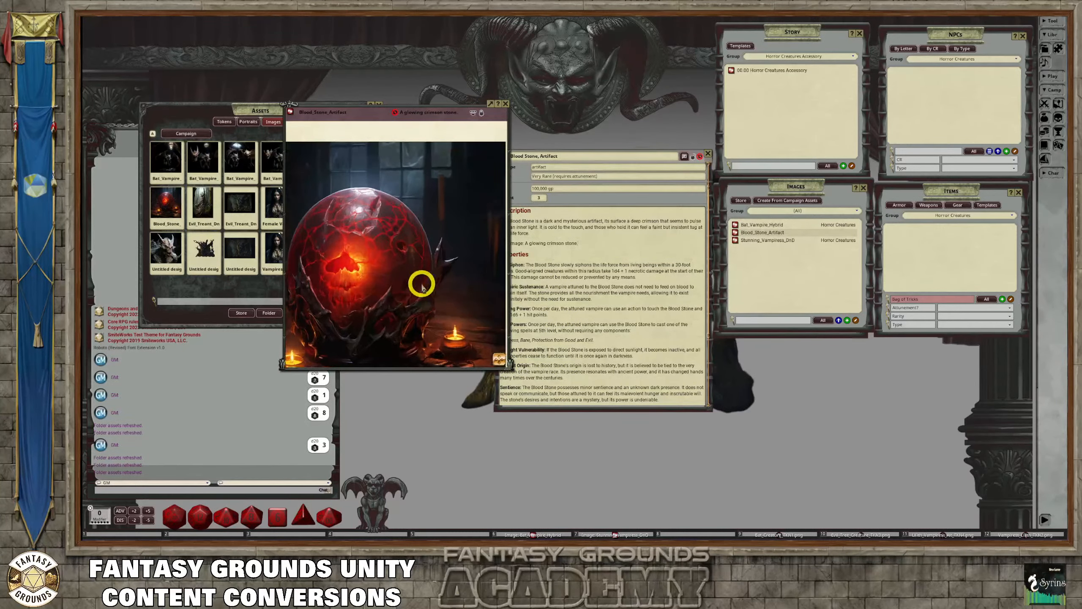
{"action": "scroll", "coordinate": [422, 284], "scroll_direction": "down", "scroll_amount": 1}
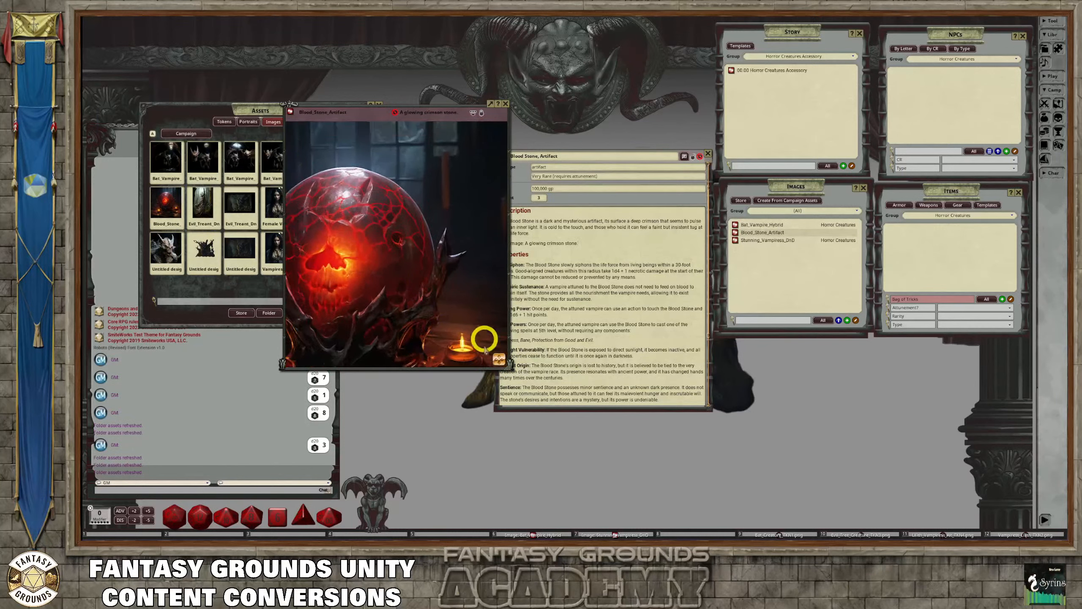
{"action": "left_click_drag", "start_coordinate": [500, 361], "coordinate": [420, 366]}
{"action": "scroll", "coordinate": [370, 286], "scroll_direction": "down", "scroll_amount": 2}
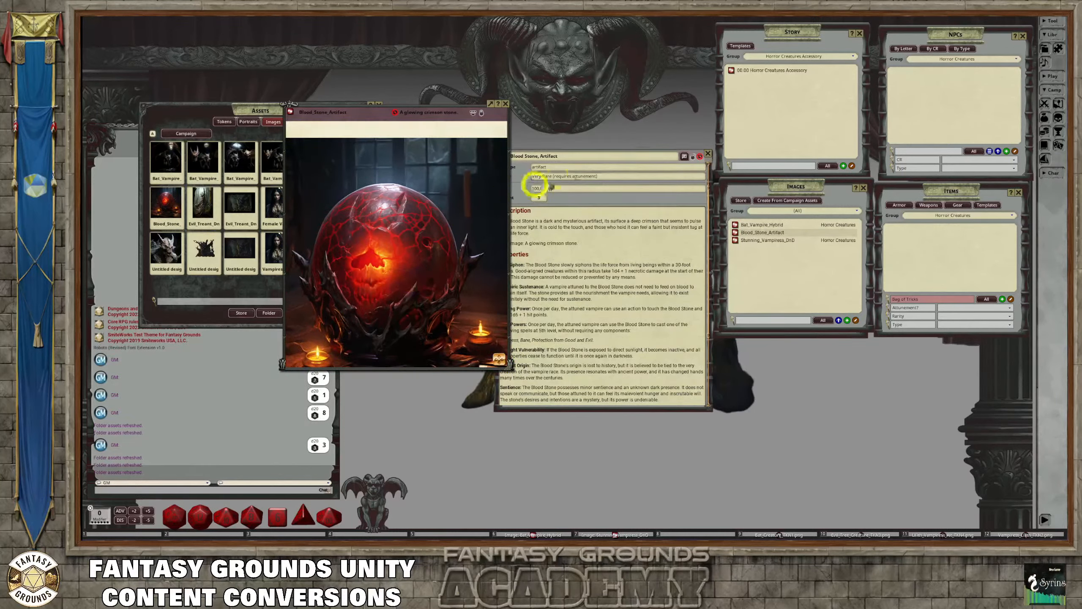
Lock the Blood Stone, Artifact item, pin its link to the upper-left corner of the image, and close the item record
{"action": "left_click", "coordinate": [693, 156]}
{"action": "left_click_drag", "start_coordinate": [592, 155], "coordinate": [616, 134]}
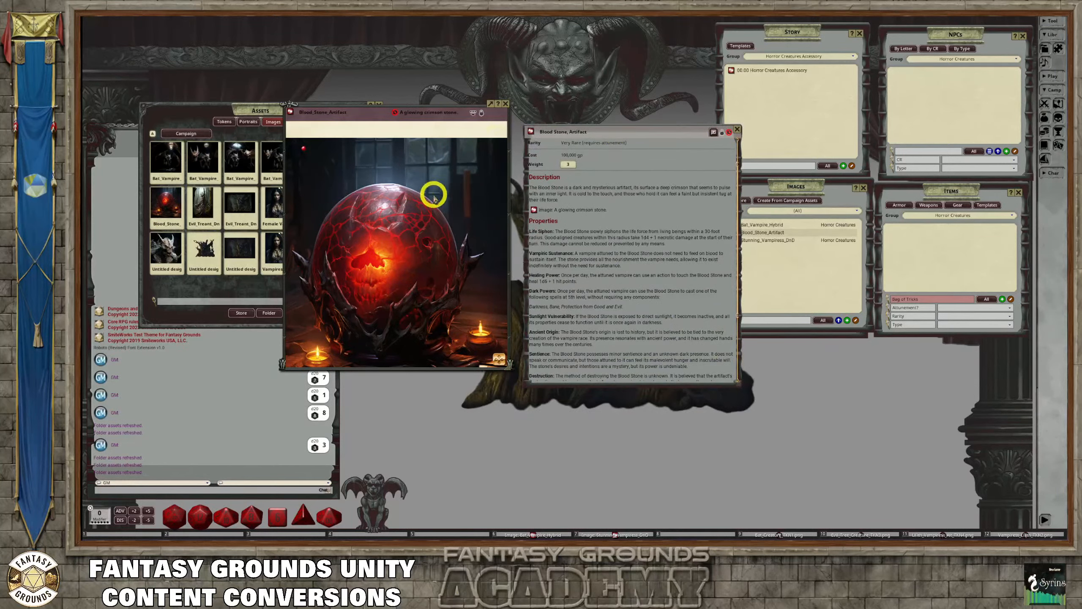
{"action": "left_click_drag", "start_coordinate": [377, 110], "coordinate": [579, 37]}
{"action": "left_click", "coordinate": [737, 129]}
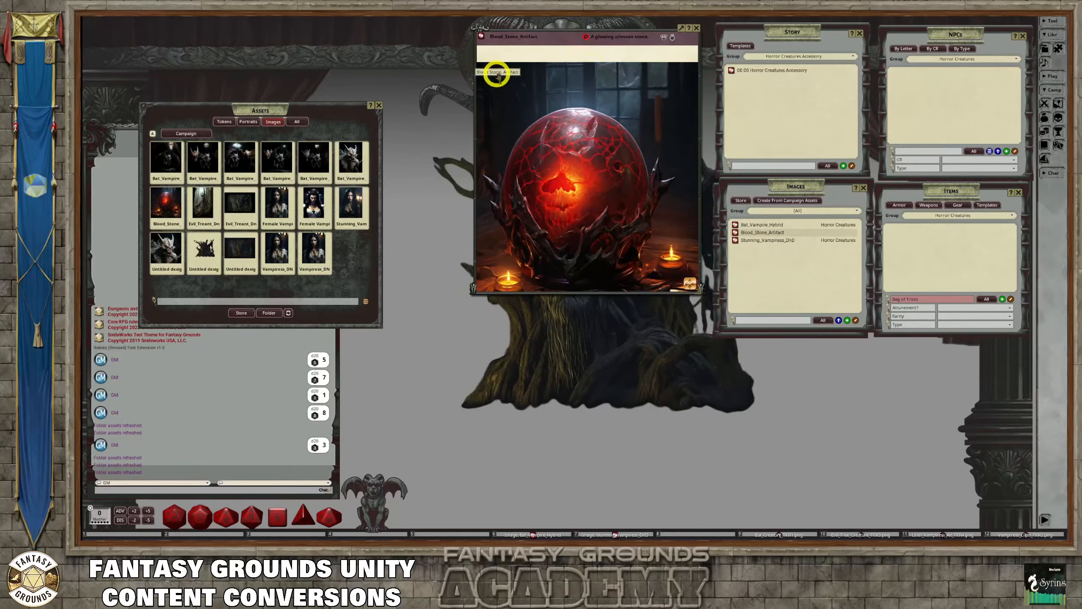
Test the pin on the image by opening the Blood Stone item from it, close the item, and inspect the picture
{"action": "left_click", "coordinate": [494, 72]}
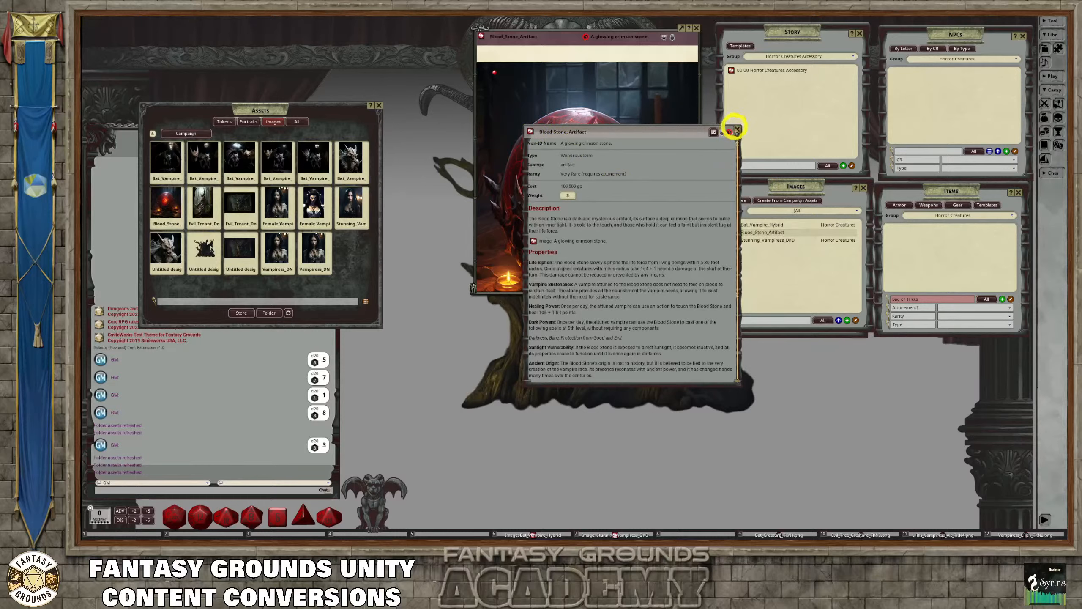
{"action": "left_click", "coordinate": [737, 129]}
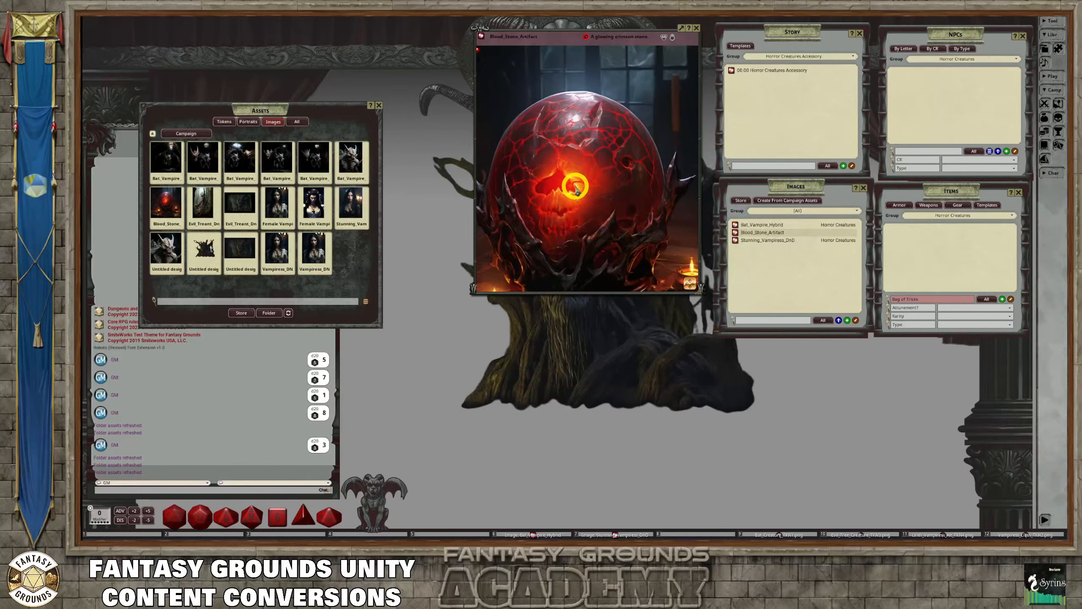
{"action": "scroll", "coordinate": [598, 190], "scroll_direction": "up", "scroll_amount": 5}
{"action": "scroll", "coordinate": [555, 179], "scroll_direction": "down", "scroll_amount": 5}
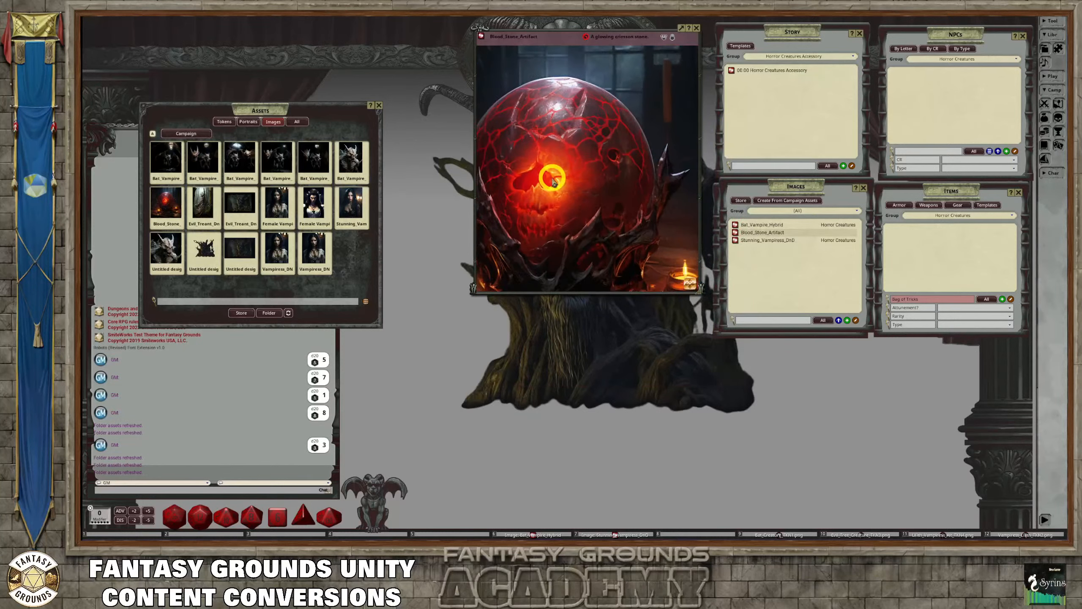
{"action": "scroll", "coordinate": [555, 182], "scroll_direction": "up", "scroll_amount": 4}
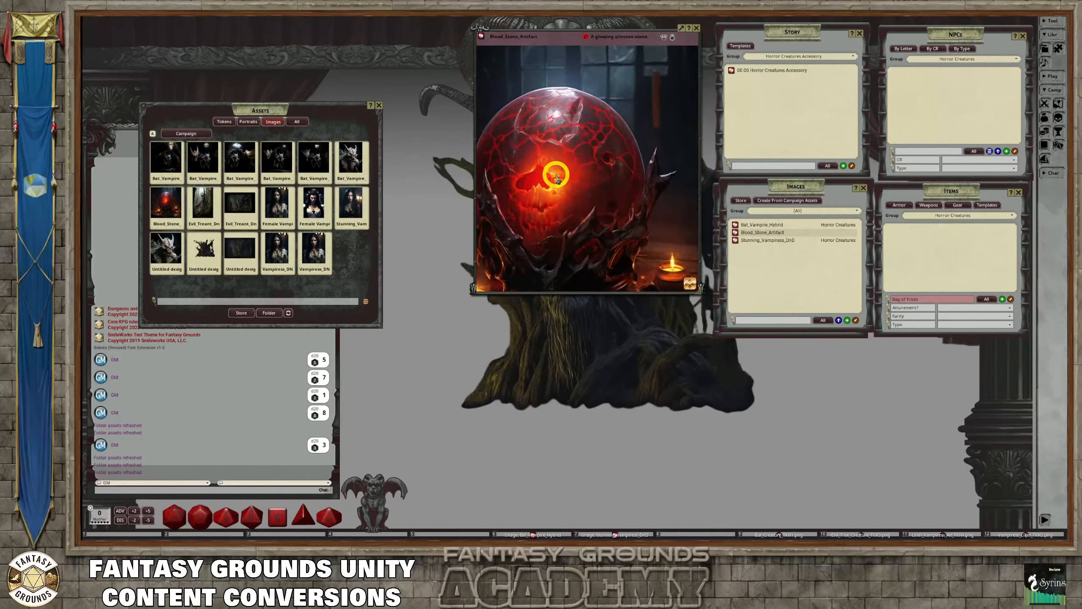
{"action": "scroll", "coordinate": [556, 178], "scroll_direction": "down", "scroll_amount": 4}
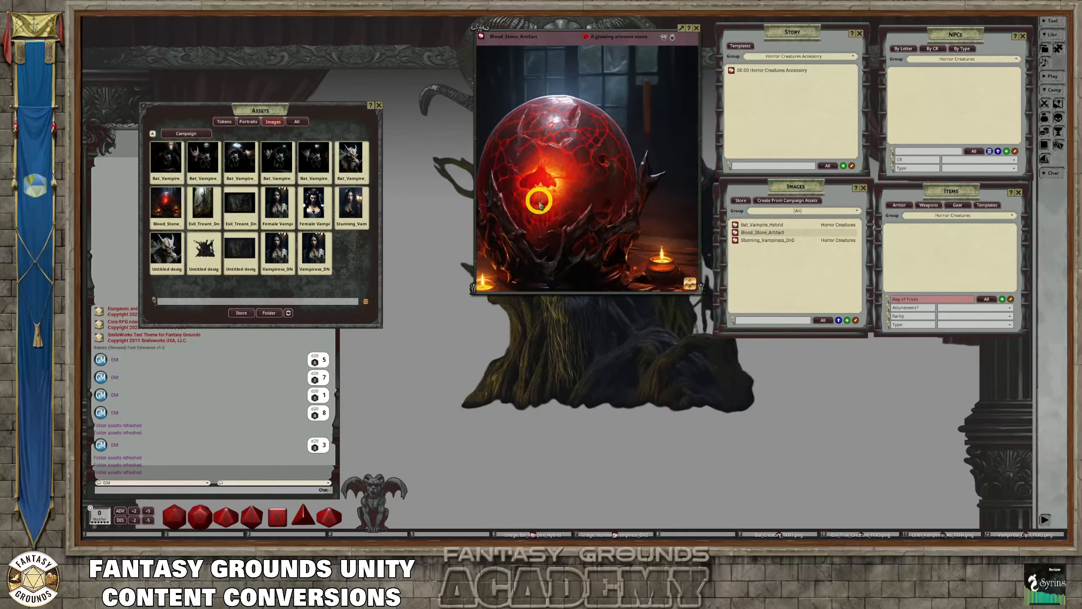
{"action": "scroll", "coordinate": [538, 204], "scroll_direction": "up", "scroll_amount": 2}
{"action": "scroll", "coordinate": [534, 197], "scroll_direction": "down", "scroll_amount": 3}
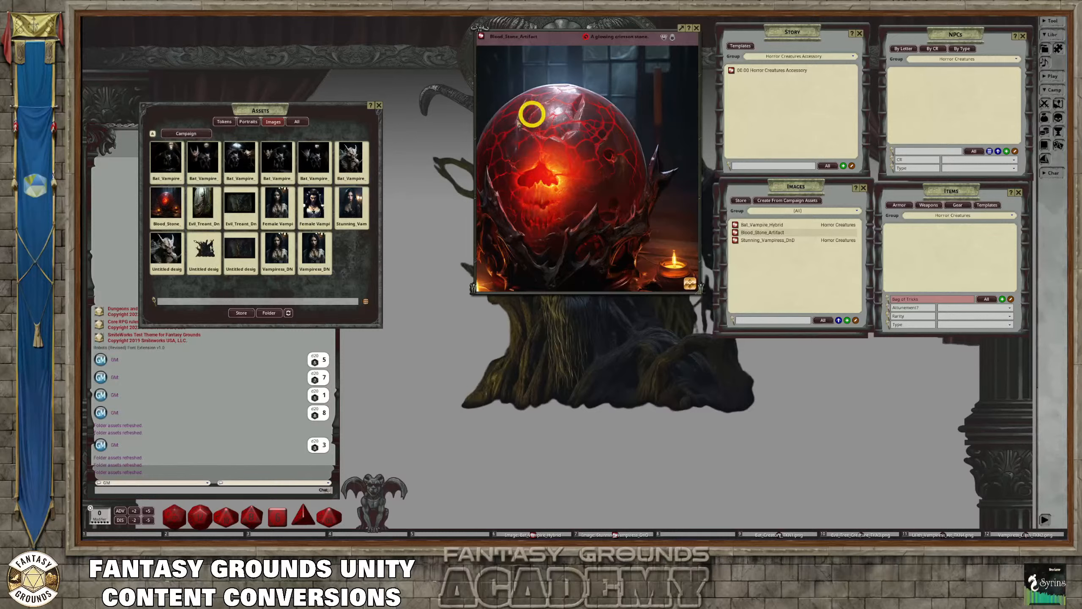
Close the Assets and Blood_Stone_Artifact image windows, open the NPC text import window, and make it taller near the workspace's upper edge
{"action": "left_click", "coordinate": [379, 105]}
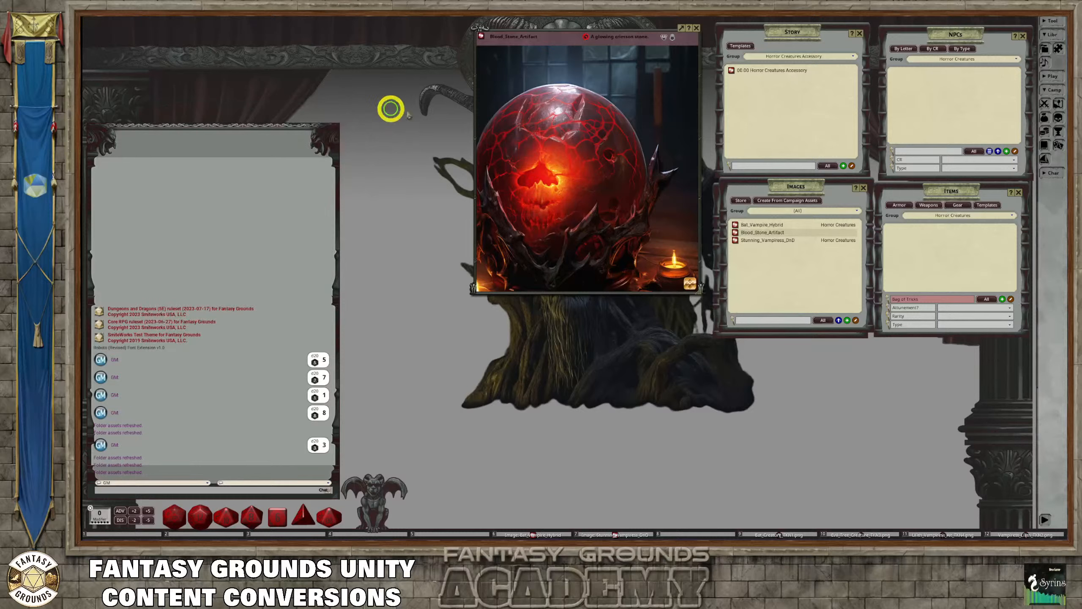
{"action": "left_click", "coordinate": [696, 28]}
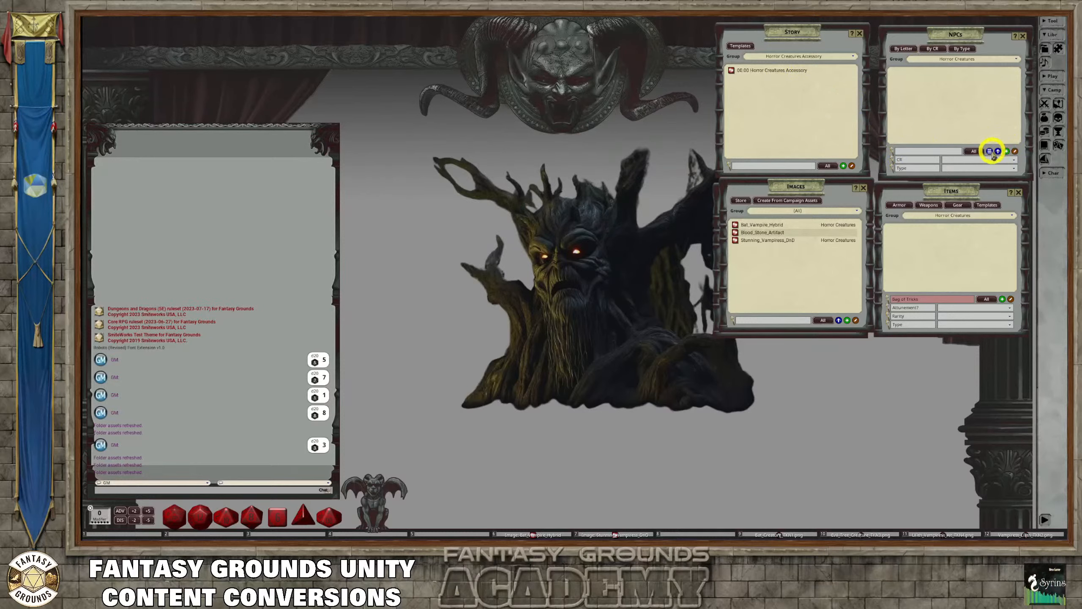
{"action": "left_click_drag", "start_coordinate": [565, 168], "coordinate": [538, 32]}
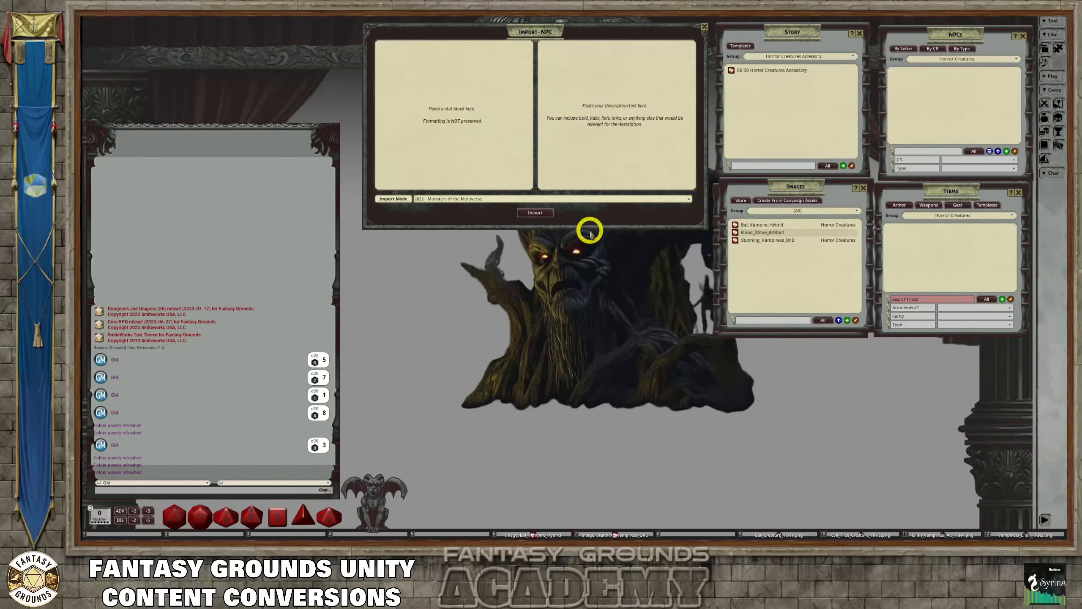
{"action": "left_click_drag", "start_coordinate": [589, 229], "coordinate": [592, 336]}
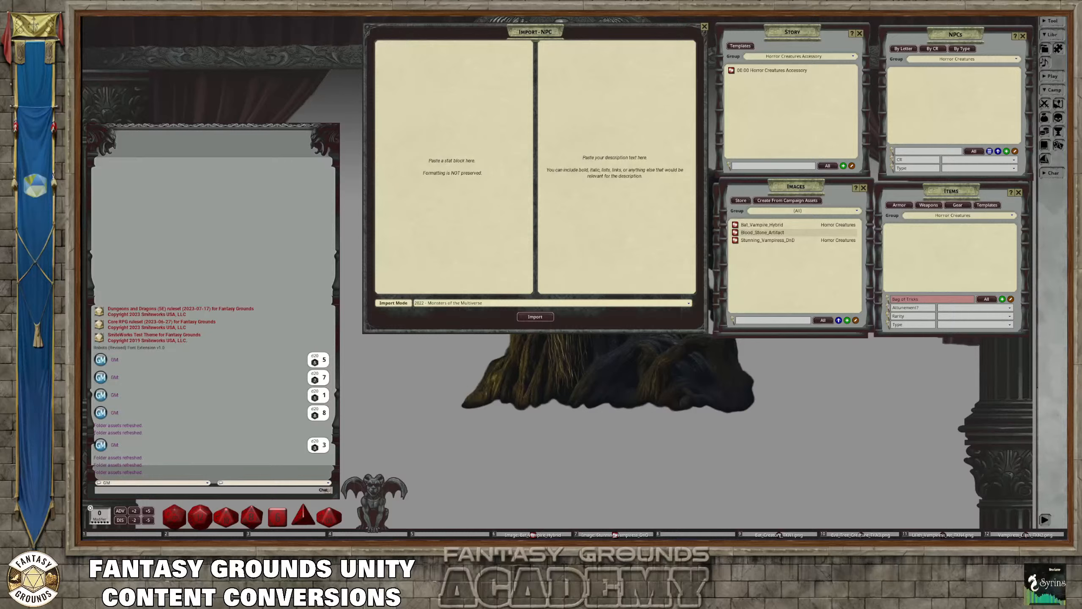
Paste the copied Shadow (Victim of Lilith) text into the stat block area of the NPC import and review it
{"action": "left_click", "coordinate": [402, 86]}
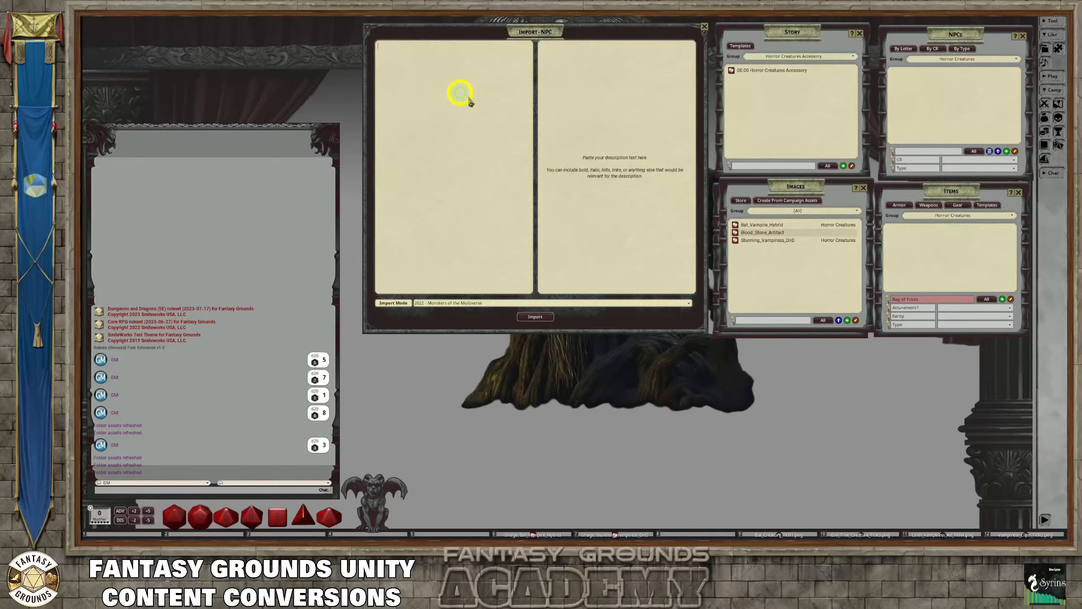
{"action": "key", "text": "ctrl+v"}
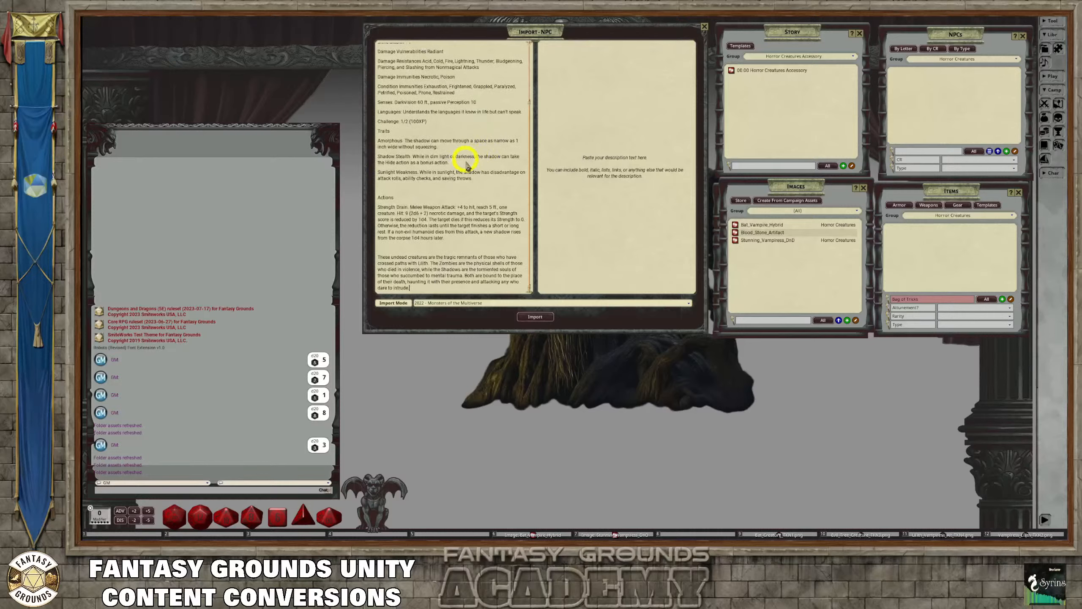
{"action": "scroll", "coordinate": [447, 197], "scroll_direction": "up", "scroll_amount": 3}
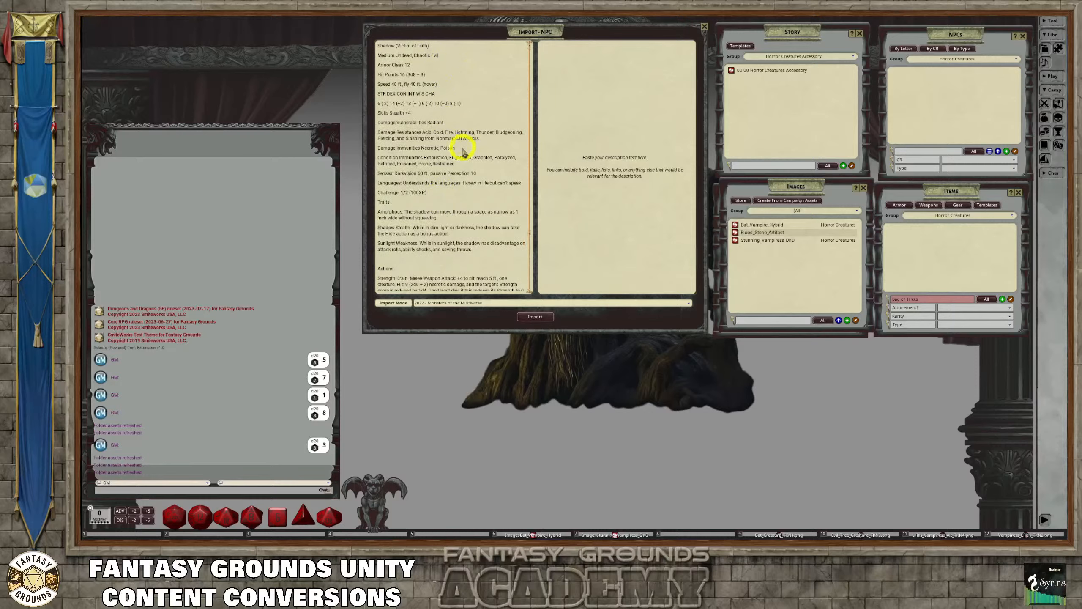
{"action": "scroll", "coordinate": [464, 151], "scroll_direction": "down", "scroll_amount": 3}
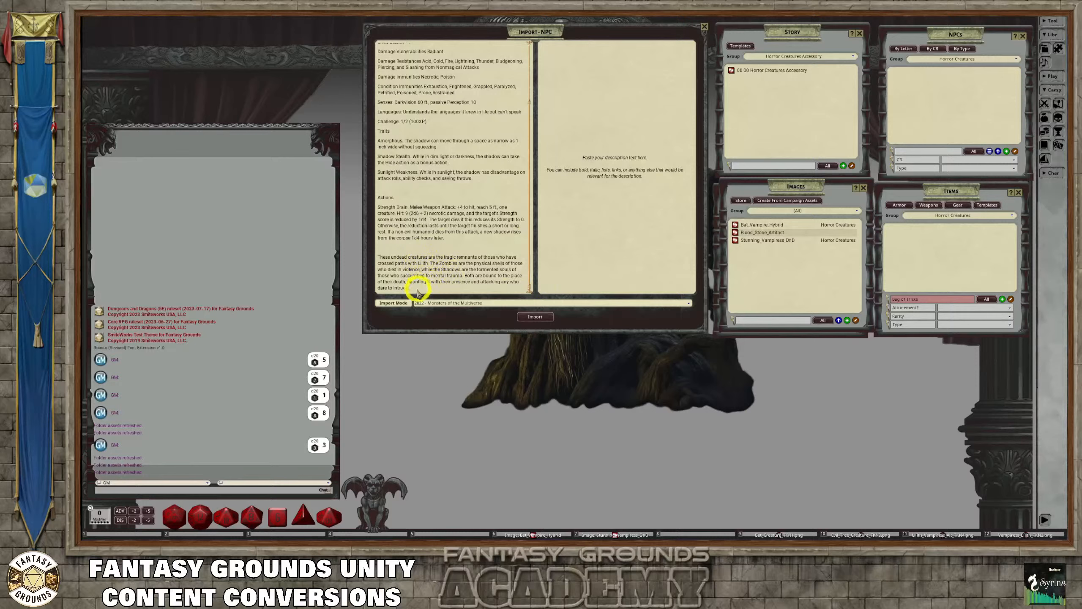
Move the closing paragraph about undead creatures from the stat block text into the description area
{"action": "left_click_drag", "start_coordinate": [415, 292], "coordinate": [369, 256]}
{"action": "key", "text": "ctrl+c"}
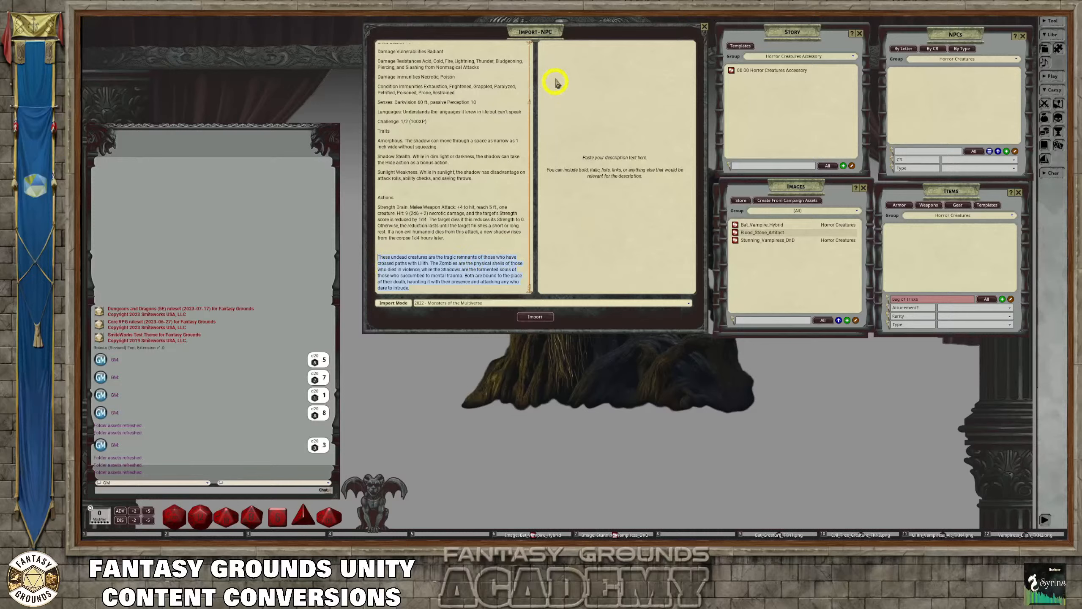
{"action": "left_click", "coordinate": [557, 53]}
{"action": "key", "text": "ctrl+v"}
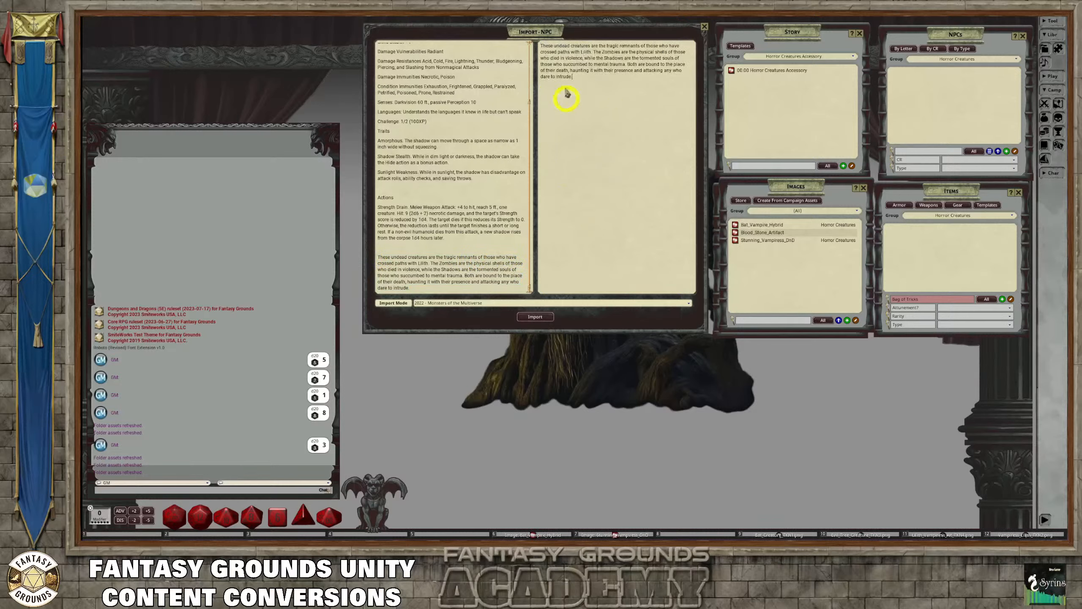
{"action": "left_click_drag", "start_coordinate": [409, 288], "coordinate": [381, 258]}
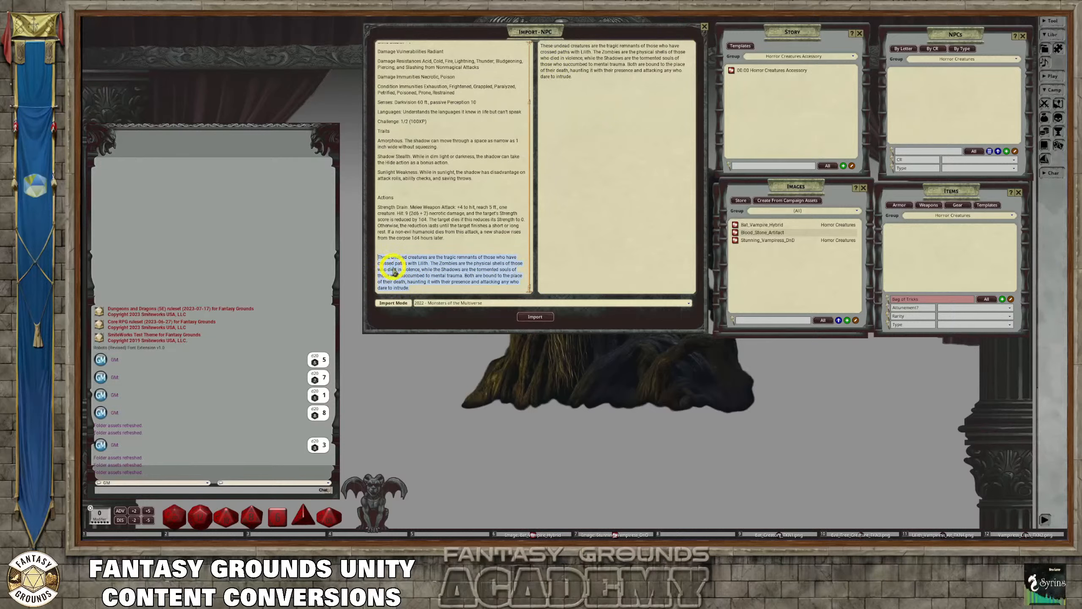
{"action": "key", "text": "Delete"}
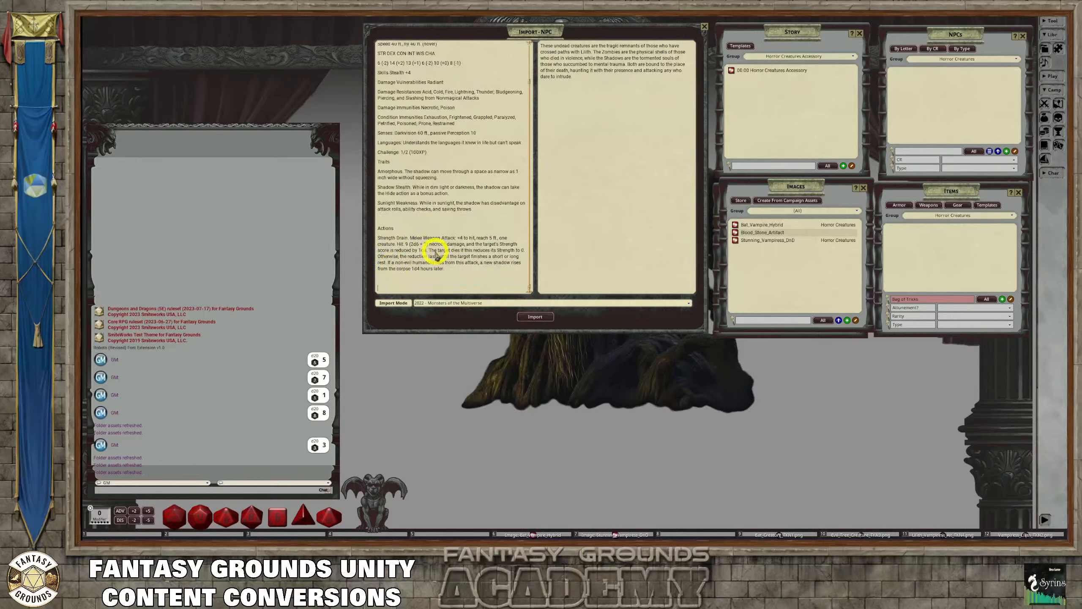
Bring up the stat block's text options and remove the blank line above the Actions heading
{"action": "scroll", "coordinate": [435, 255], "scroll_direction": "up", "scroll_amount": 1}
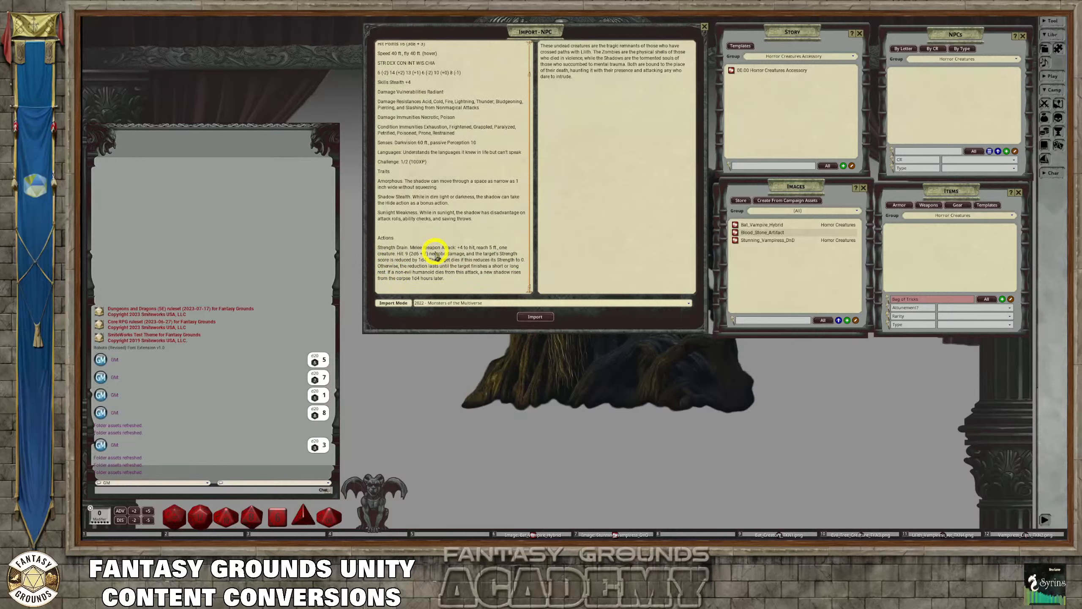
{"action": "scroll", "coordinate": [435, 255], "scroll_direction": "up", "scroll_amount": 1}
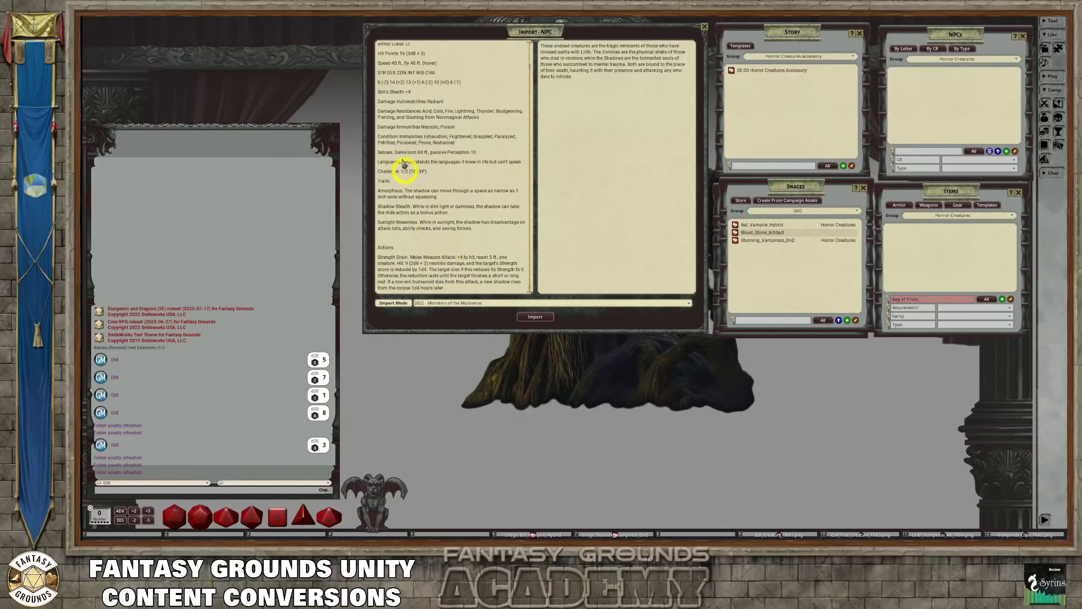
{"action": "scroll", "coordinate": [443, 119], "scroll_direction": "up", "scroll_amount": 2}
{"action": "right_click", "coordinate": [479, 89]}
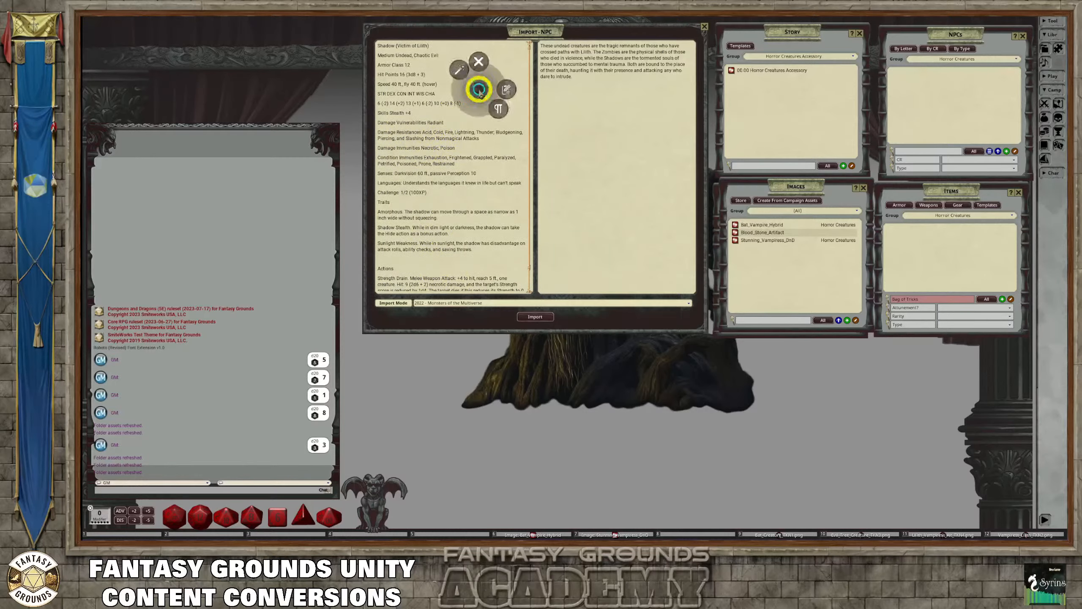
{"action": "left_click", "coordinate": [459, 70]}
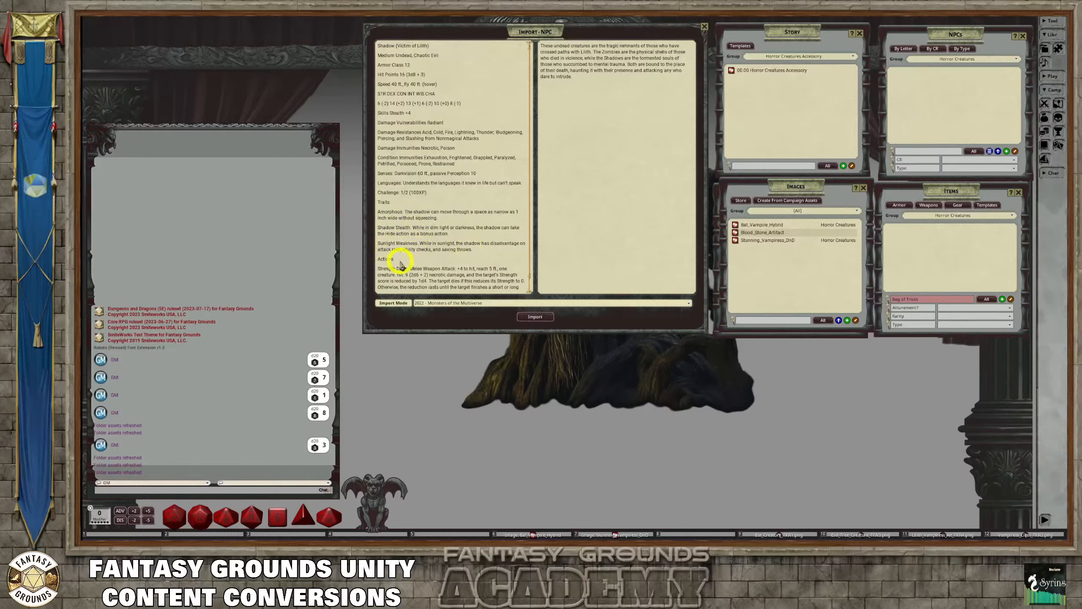
Check the cleaned stat block text from the creature's name through the Strength Drain action
{"action": "scroll", "coordinate": [398, 264], "scroll_direction": "down", "scroll_amount": 1}
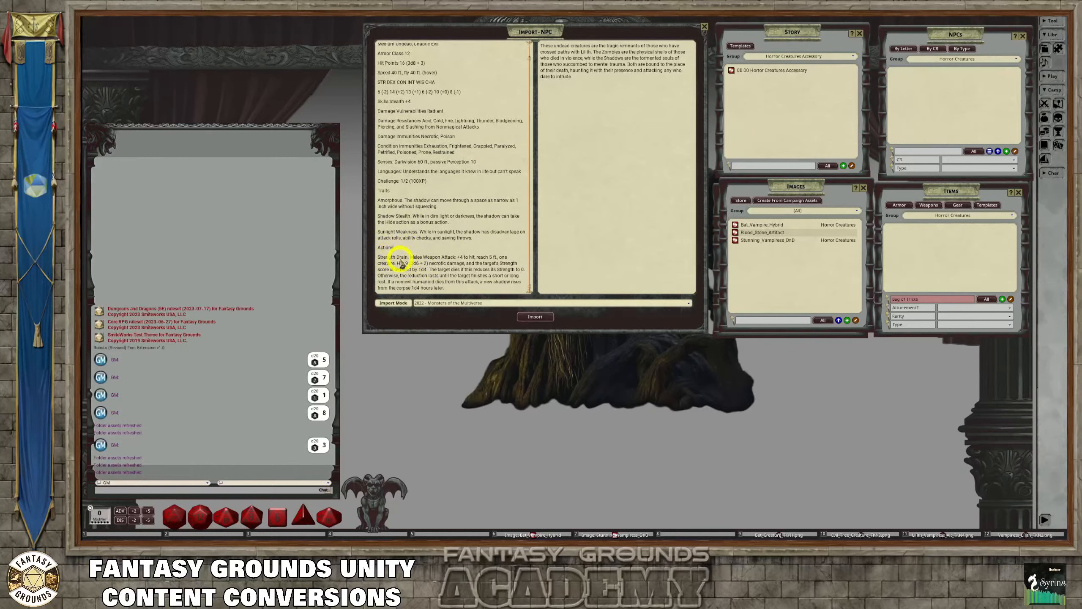
{"action": "scroll", "coordinate": [418, 239], "scroll_direction": "up", "scroll_amount": 1}
{"action": "scroll", "coordinate": [419, 242], "scroll_direction": "down", "scroll_amount": 1}
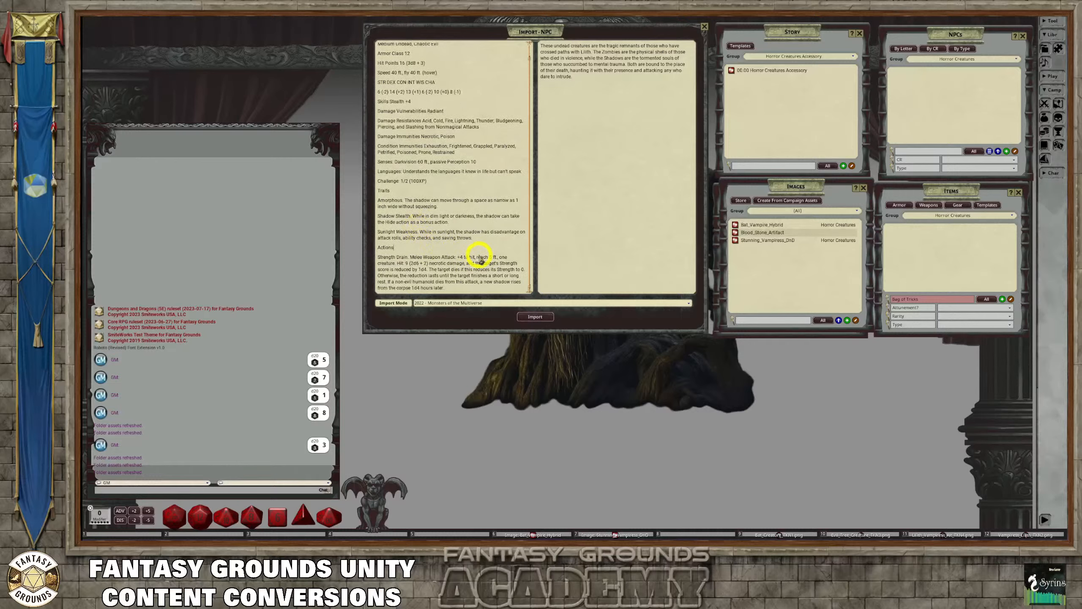
{"action": "scroll", "coordinate": [480, 260], "scroll_direction": "up", "scroll_amount": 1}
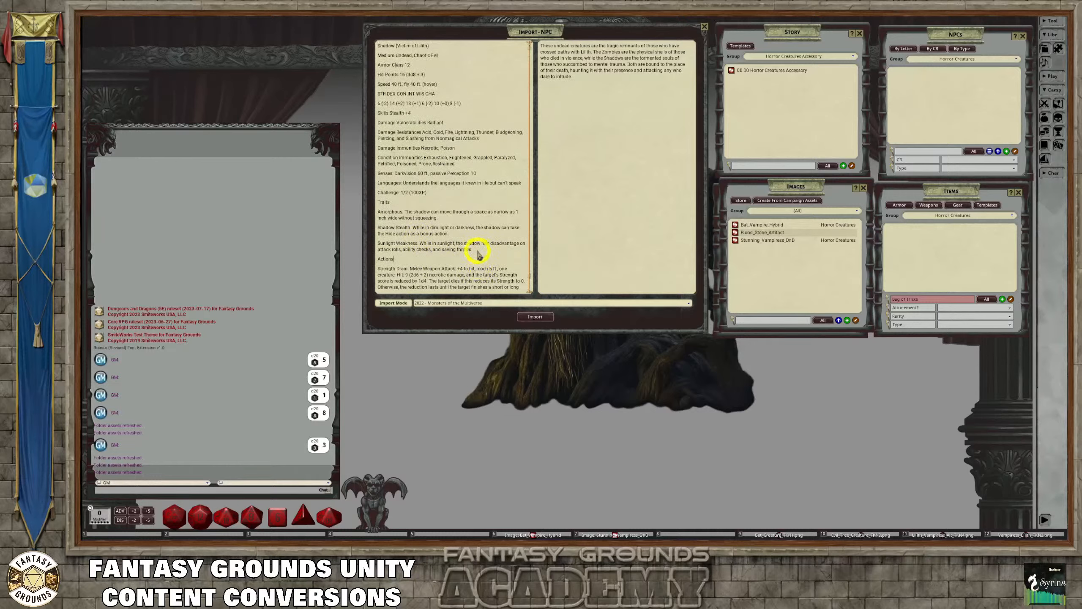
{"action": "scroll", "coordinate": [479, 255], "scroll_direction": "down", "scroll_amount": 1}
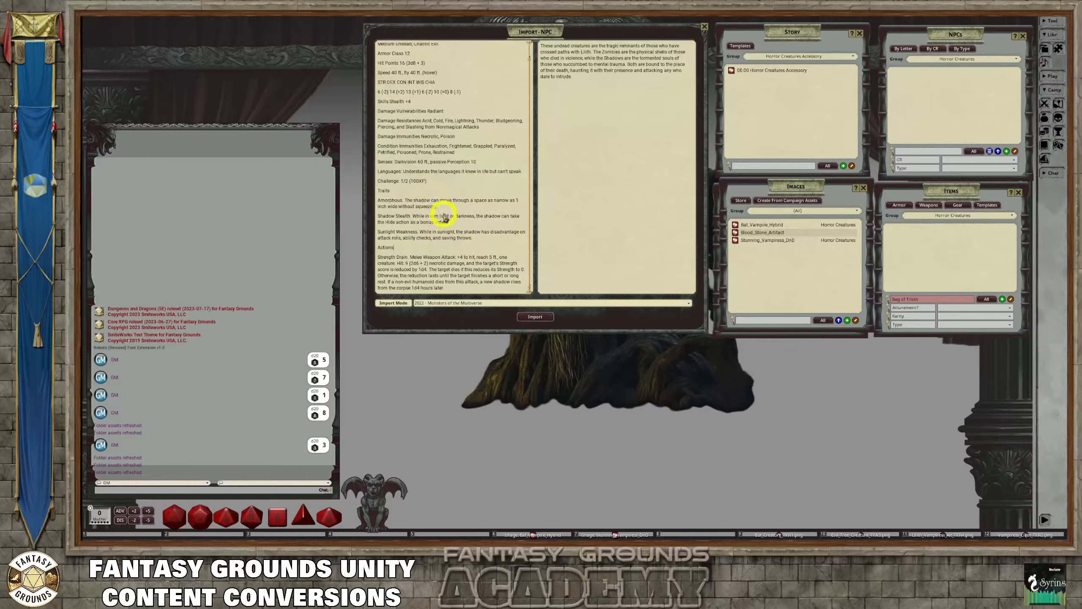
{"action": "scroll", "coordinate": [443, 217], "scroll_direction": "up", "scroll_amount": 1}
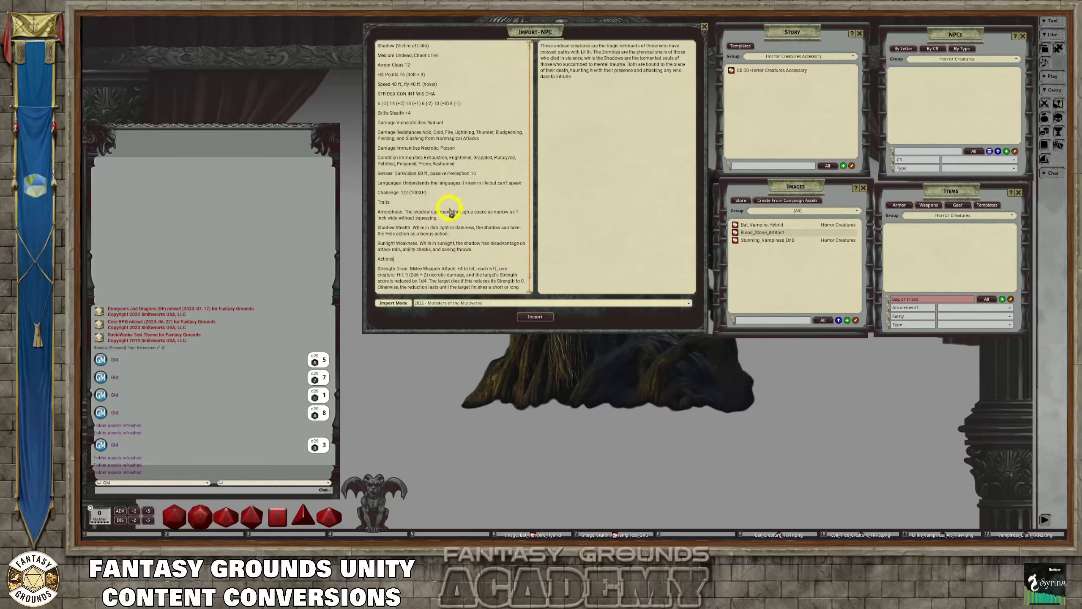
{"action": "scroll", "coordinate": [454, 217], "scroll_direction": "down", "scroll_amount": 1}
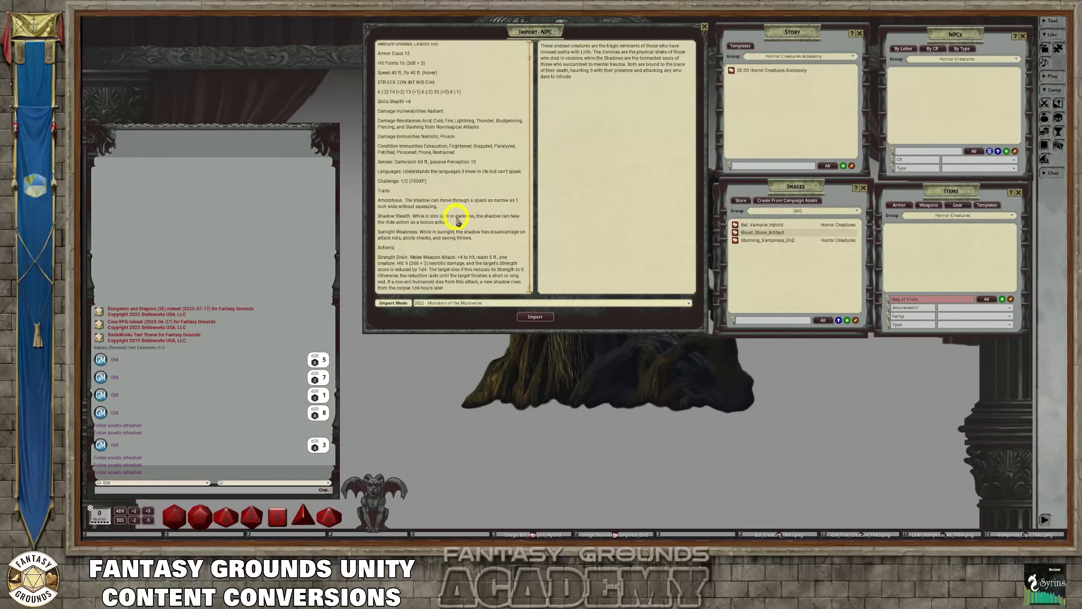
{"action": "scroll", "coordinate": [456, 220], "scroll_direction": "up", "scroll_amount": 1}
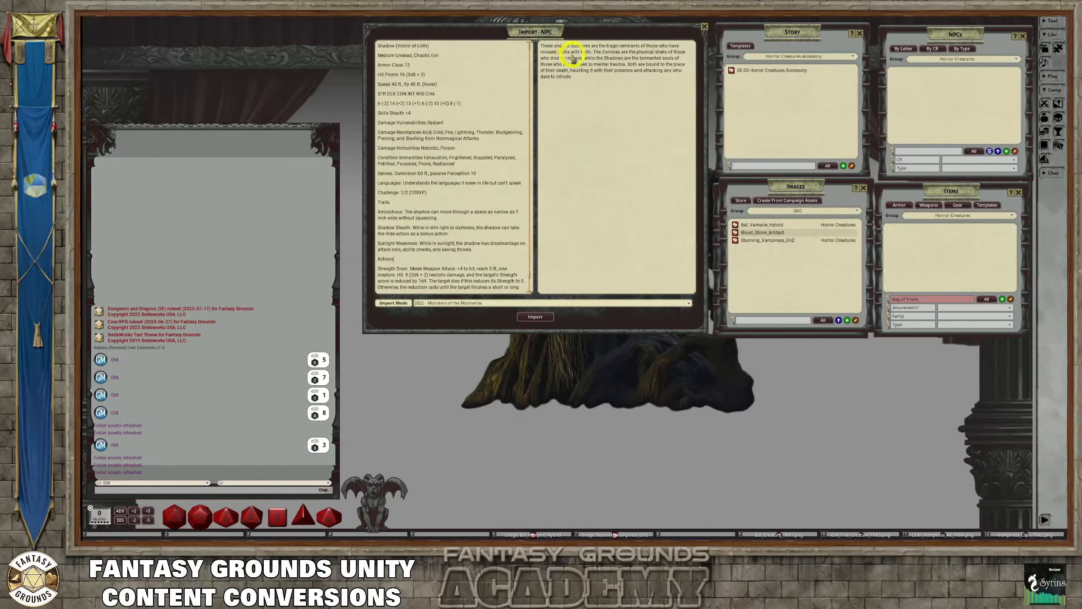
Copy the name Shadow (Victim of Lilith) above the description paragraph, format it as a heading, and remove the blank line beneath it
{"action": "left_click", "coordinate": [540, 46]}
{"action": "key", "text": "Return"}
{"action": "left_click_drag", "start_coordinate": [430, 46], "coordinate": [370, 48]}
{"action": "key", "text": "ctrl+c"}
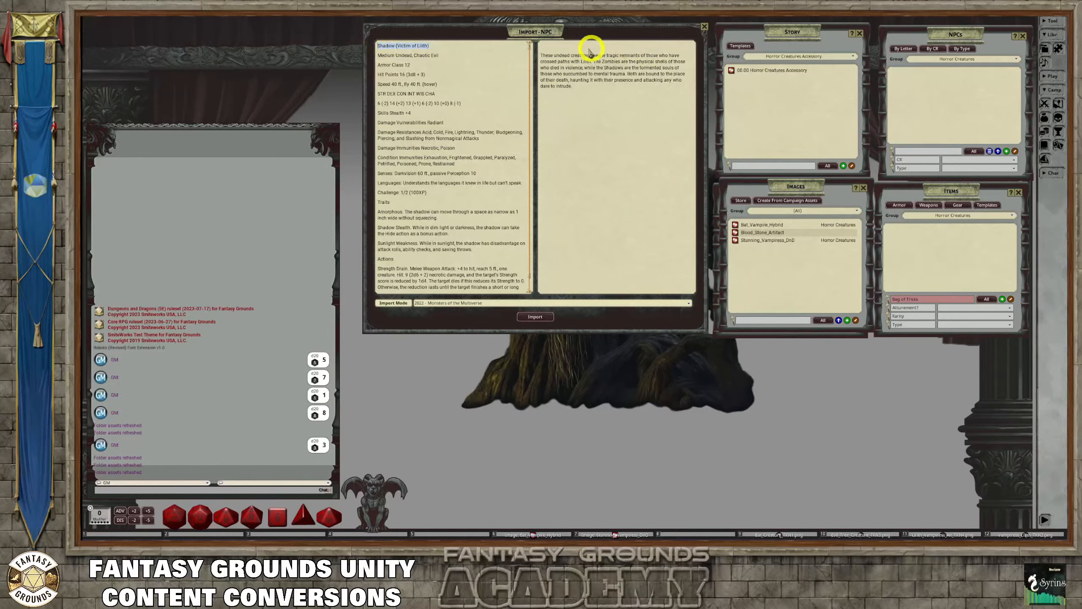
{"action": "left_click", "coordinate": [575, 46]}
{"action": "key", "text": "ctrl+v"}
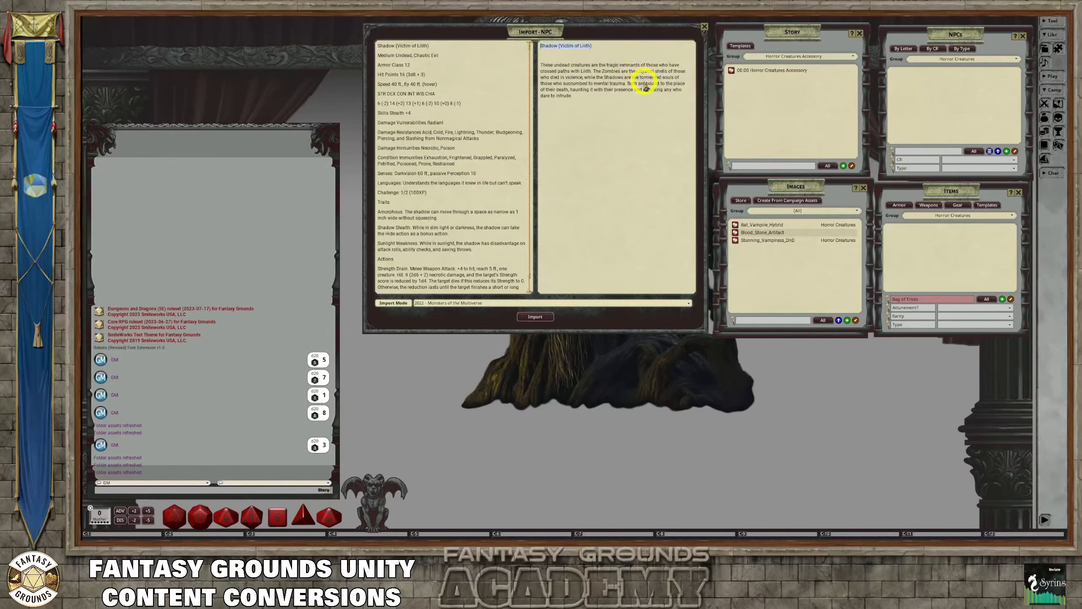
{"action": "key", "text": "ctrl+1"}
{"action": "left_click", "coordinate": [545, 59]}
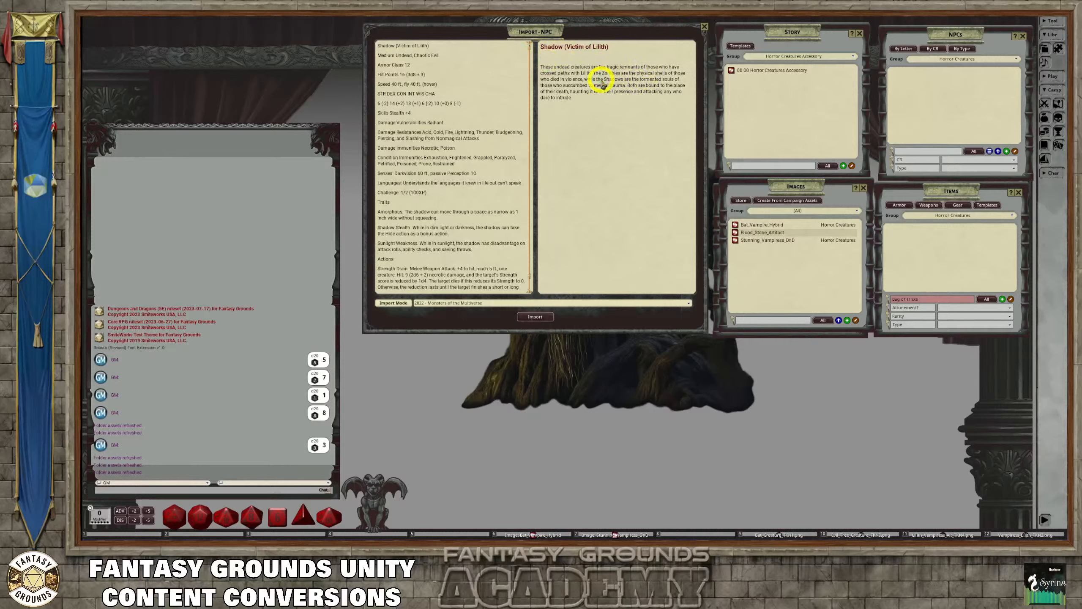
{"action": "key", "text": "Delete"}
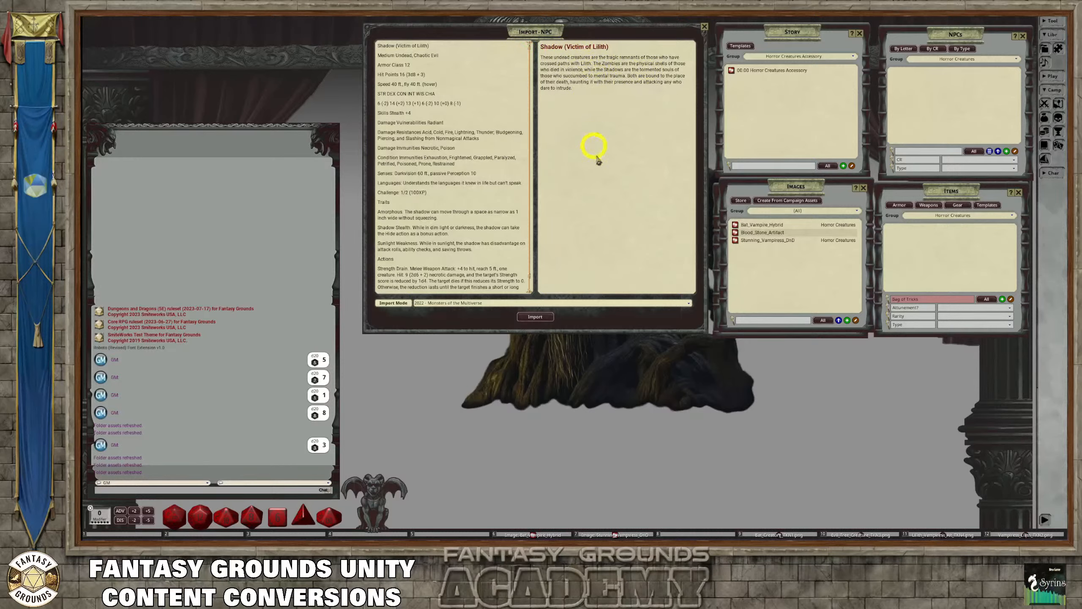
Import Shadow (Victim of Lilith) as an NPC using the 2022 - Monsters of the Multiverse mode, and close the import window
{"action": "scroll", "coordinate": [465, 235], "scroll_direction": "down", "scroll_amount": 1}
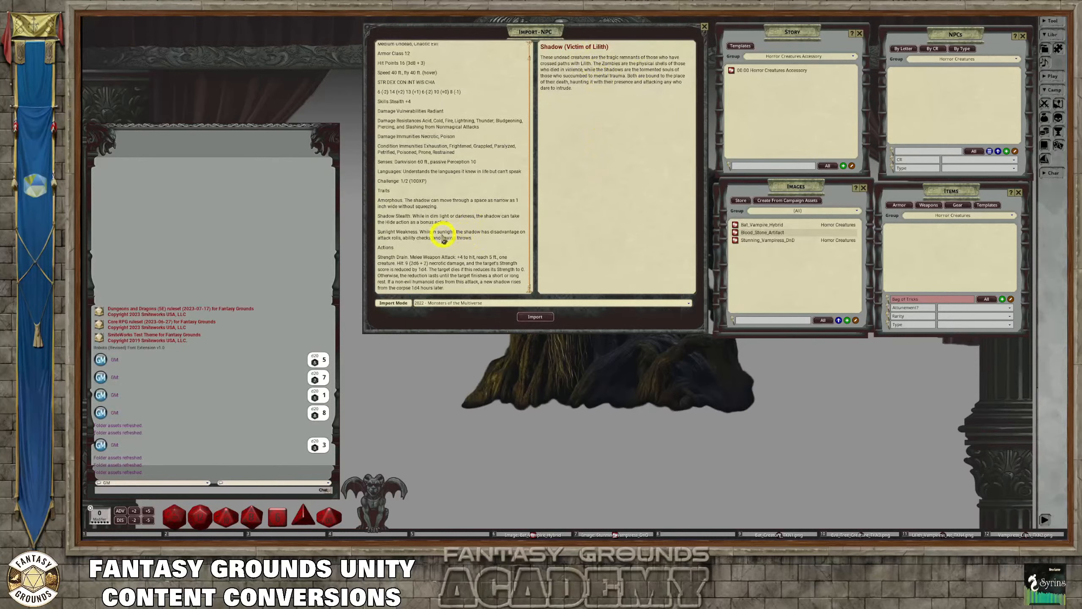
{"action": "left_click", "coordinate": [538, 316]}
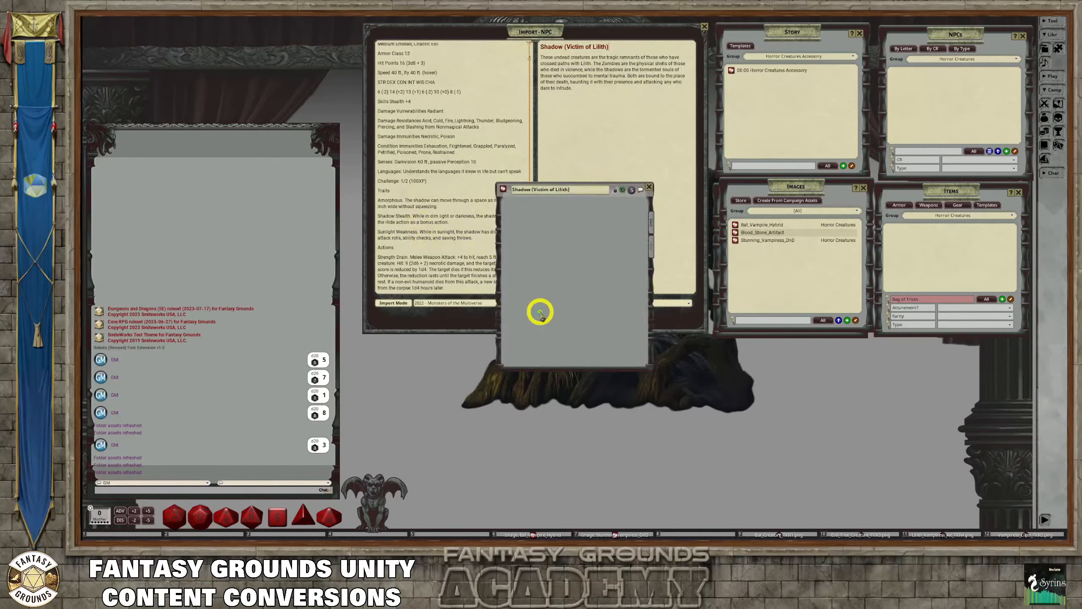
{"action": "scroll", "coordinate": [596, 292], "scroll_direction": "down", "scroll_amount": 3}
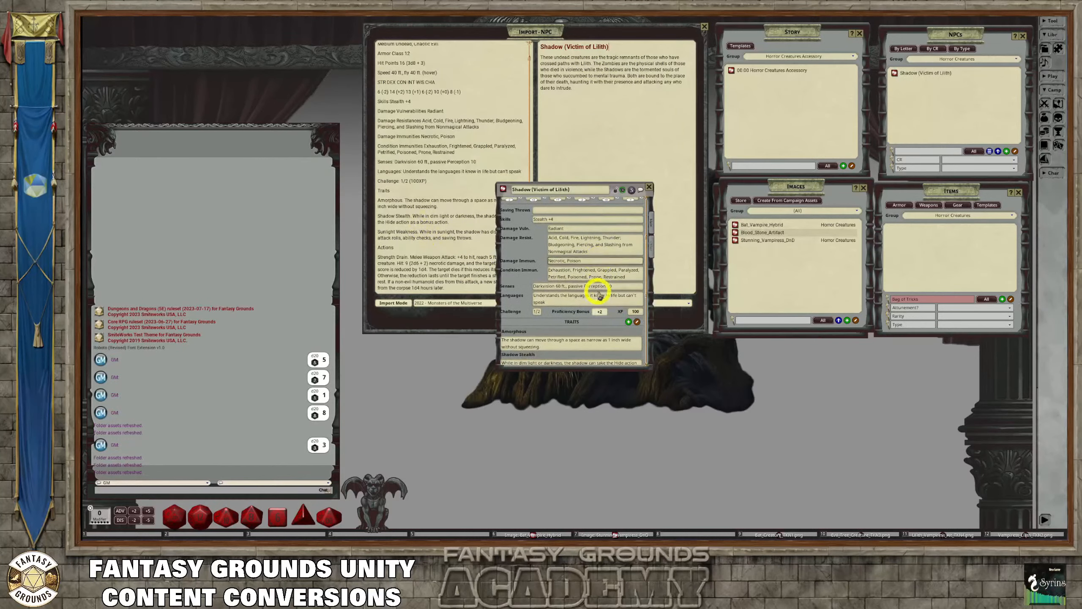
{"action": "left_click", "coordinate": [704, 27]}
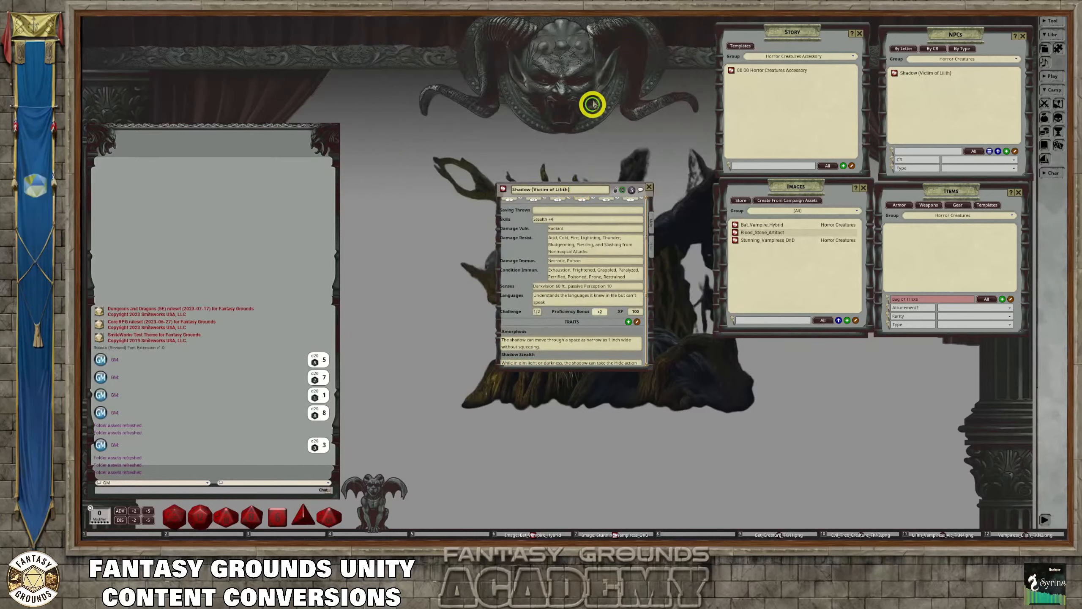
Move the Shadow (Victim of Lilith) record upward, enlarge it, and check its imported statistics, traits, and actions
{"action": "left_click_drag", "start_coordinate": [615, 182], "coordinate": [630, 29]}
{"action": "left_click_drag", "start_coordinate": [662, 213], "coordinate": [718, 372]}
{"action": "scroll", "coordinate": [627, 252], "scroll_direction": "up", "scroll_amount": 5}
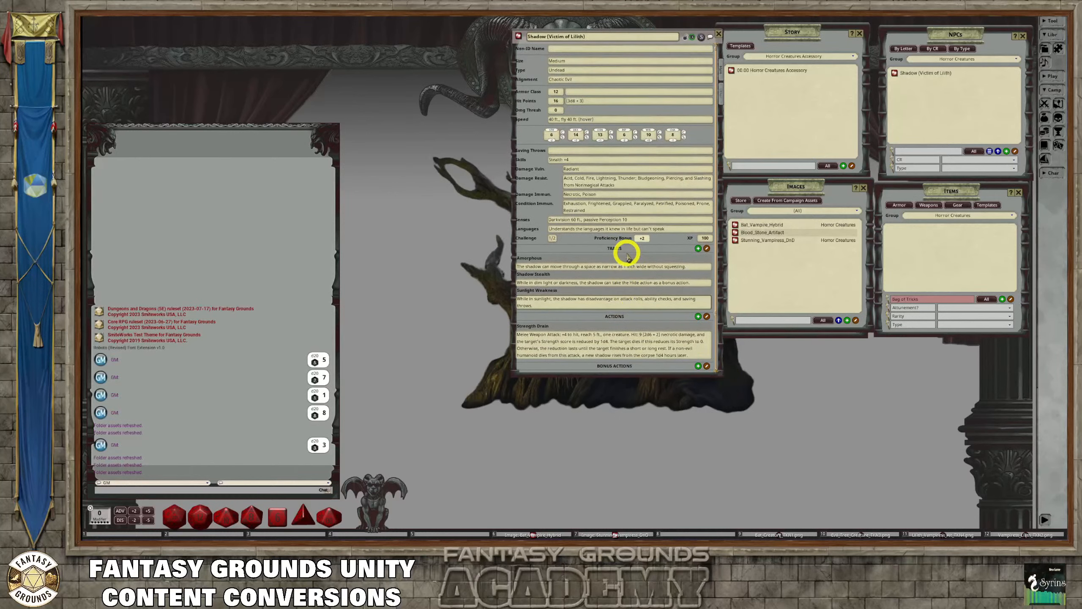
{"action": "scroll", "coordinate": [624, 256], "scroll_direction": "down", "scroll_amount": 3}
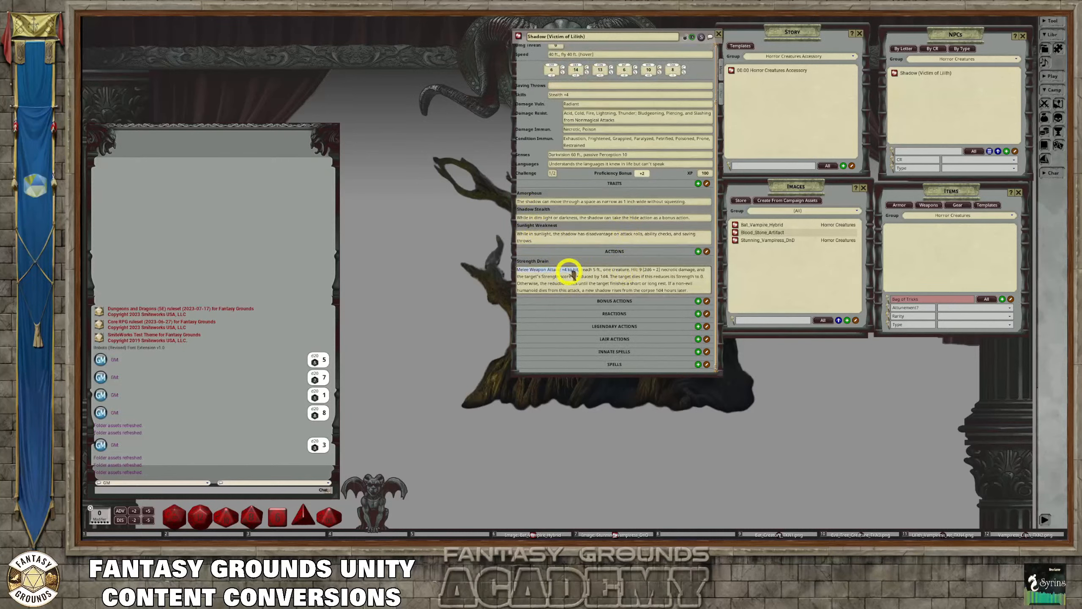
Show the Shadow (Victim of Lilith) record's description text, lock the record, and move it beside the chat window
{"action": "left_click", "coordinate": [719, 95]}
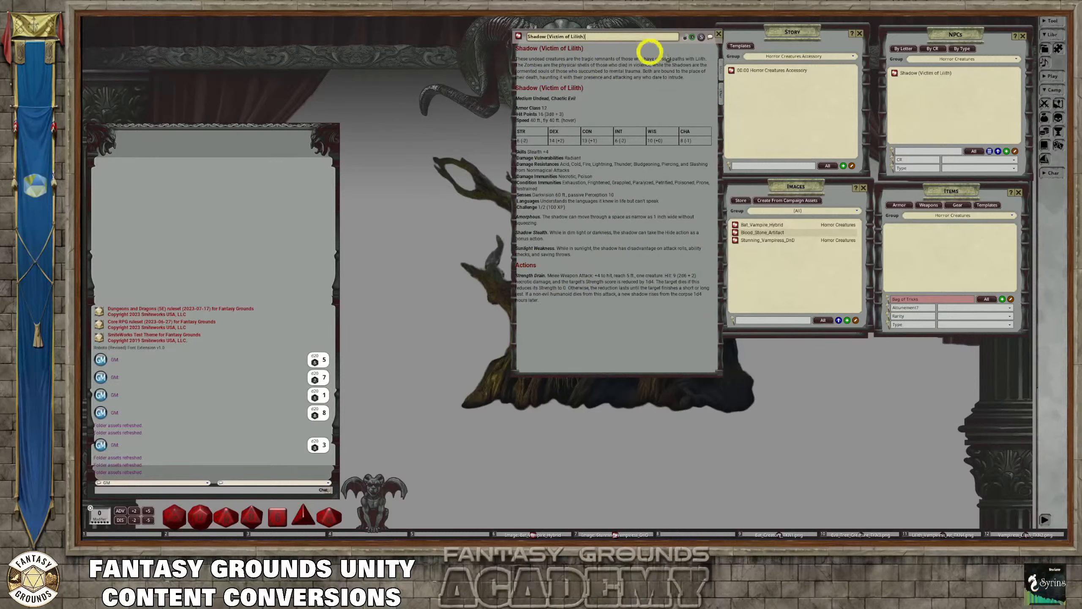
{"action": "left_click", "coordinate": [686, 38]}
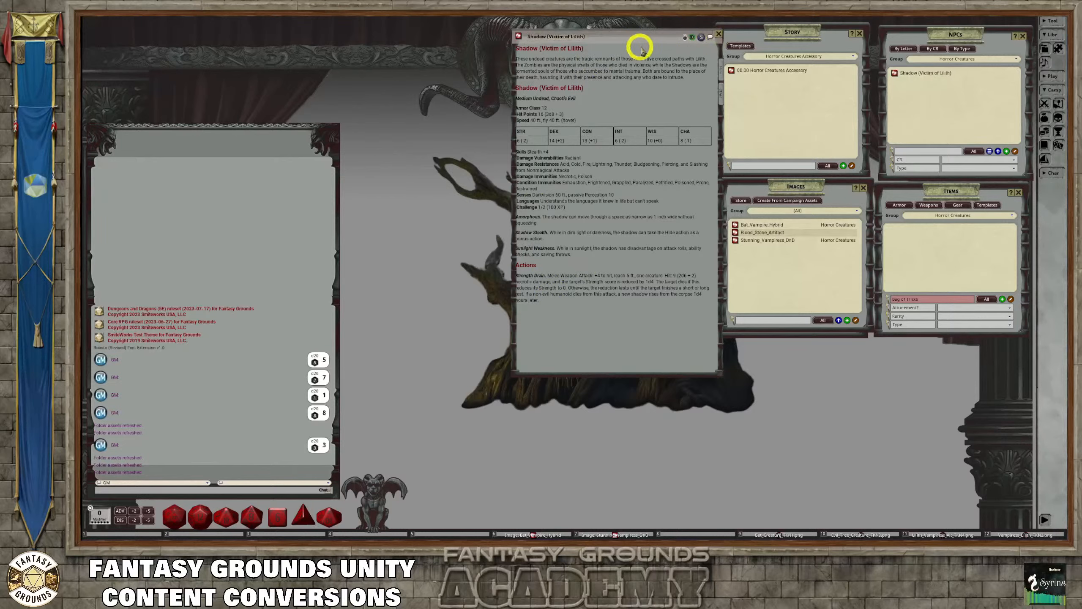
{"action": "left_click_drag", "start_coordinate": [641, 47], "coordinate": [475, 37]}
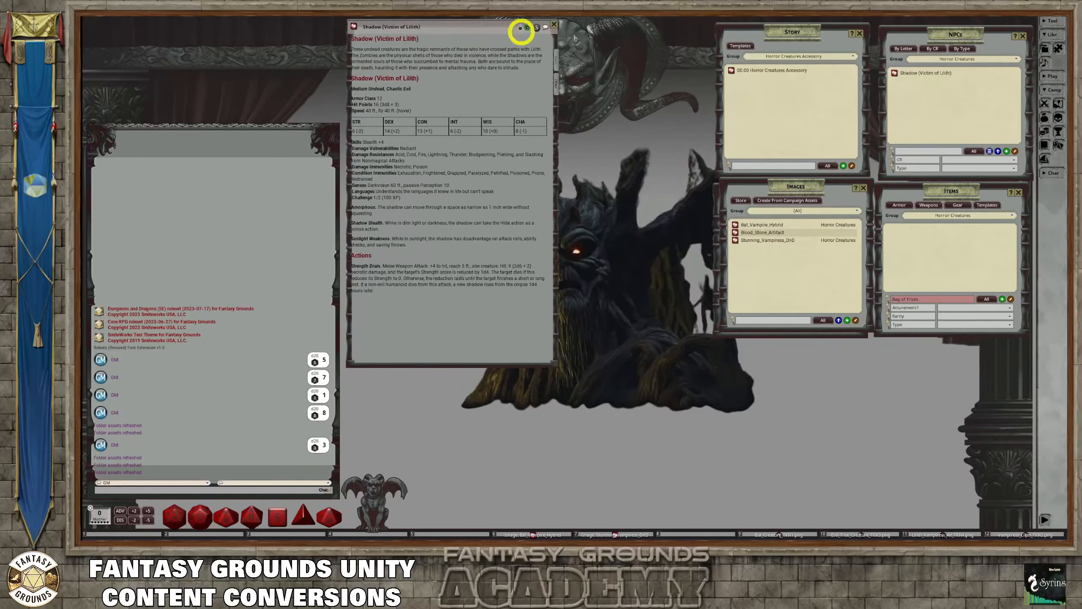
Open a new NPC import and paste the Zombie (Victim of Lilith) stat block and its undead creatures description into their respective areas
{"action": "left_click", "coordinate": [989, 151]}
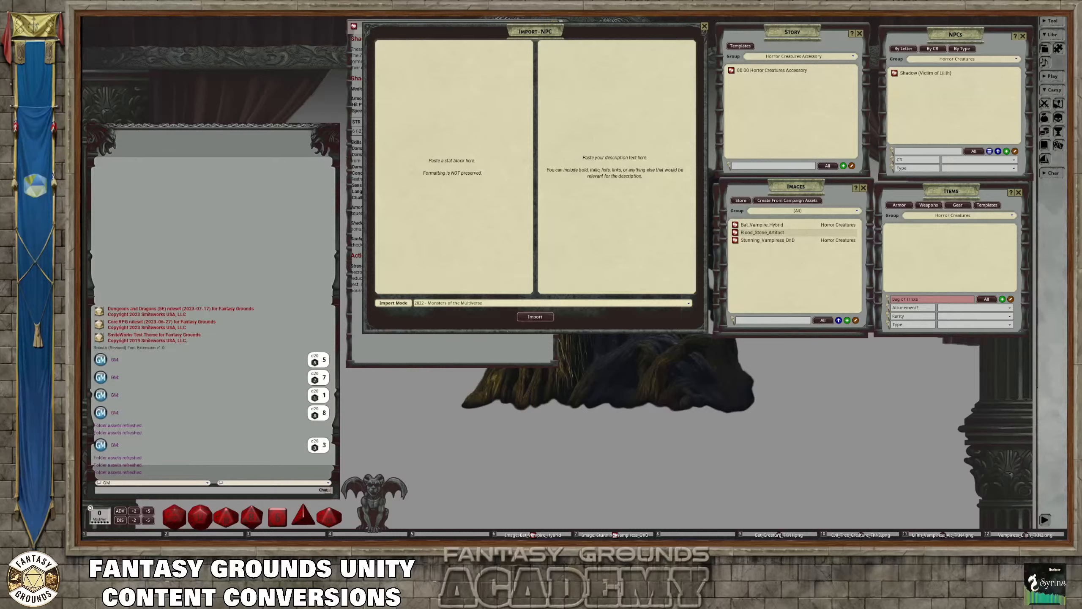
{"action": "left_click", "coordinate": [389, 97]}
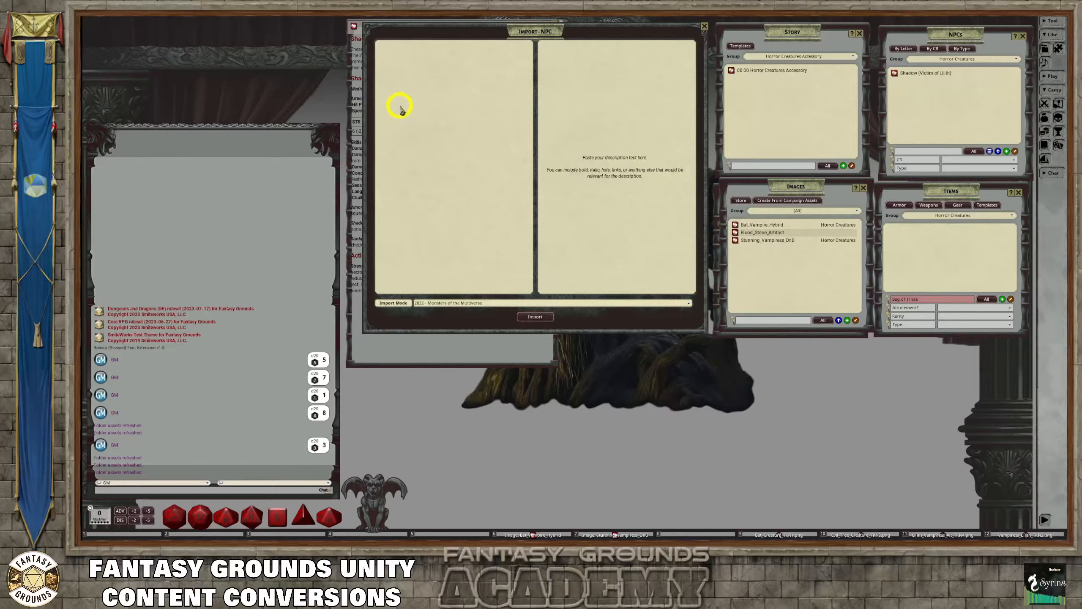
{"action": "key", "text": "ctrl+v"}
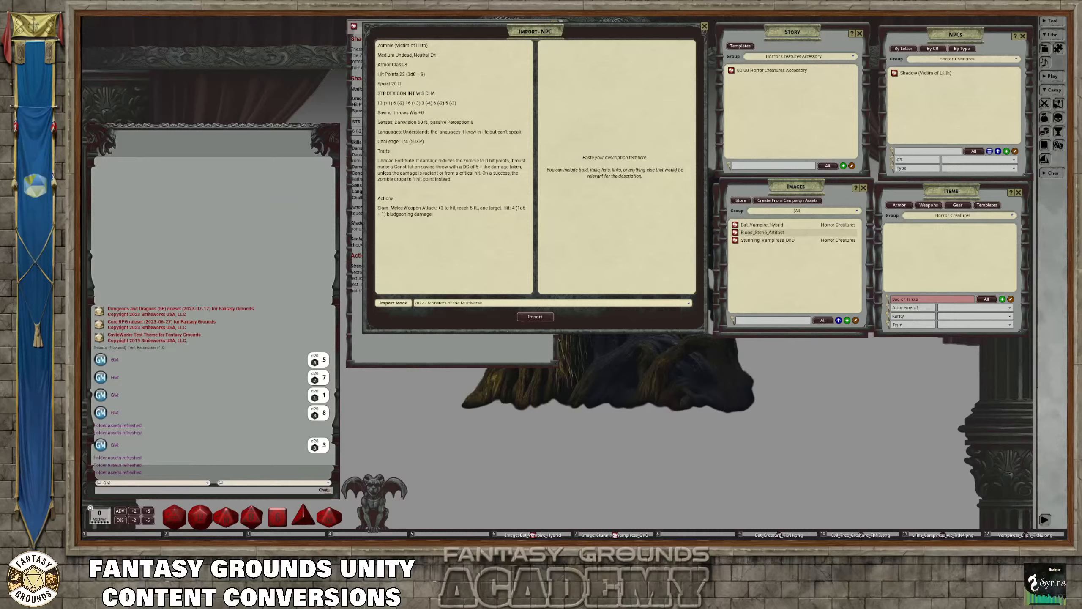
{"action": "left_click", "coordinate": [558, 52]}
{"action": "key", "text": "ctrl+v"}
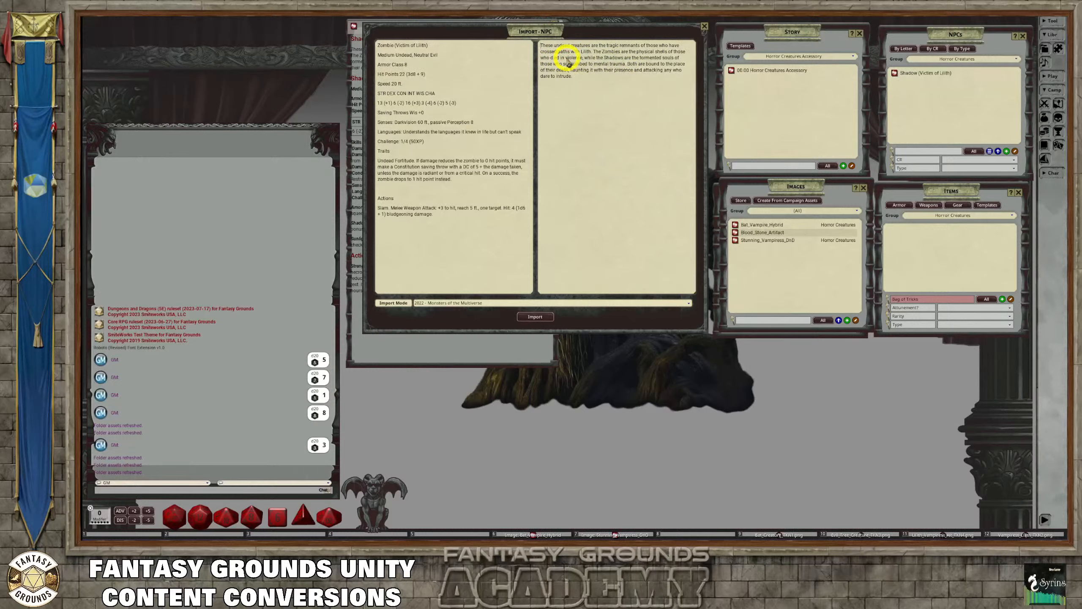
Copy the name Zombie (Victim of Lilith) above the description paragraph, format it as a heading, and remove the blank line beneath it
{"action": "key", "text": "Return"}
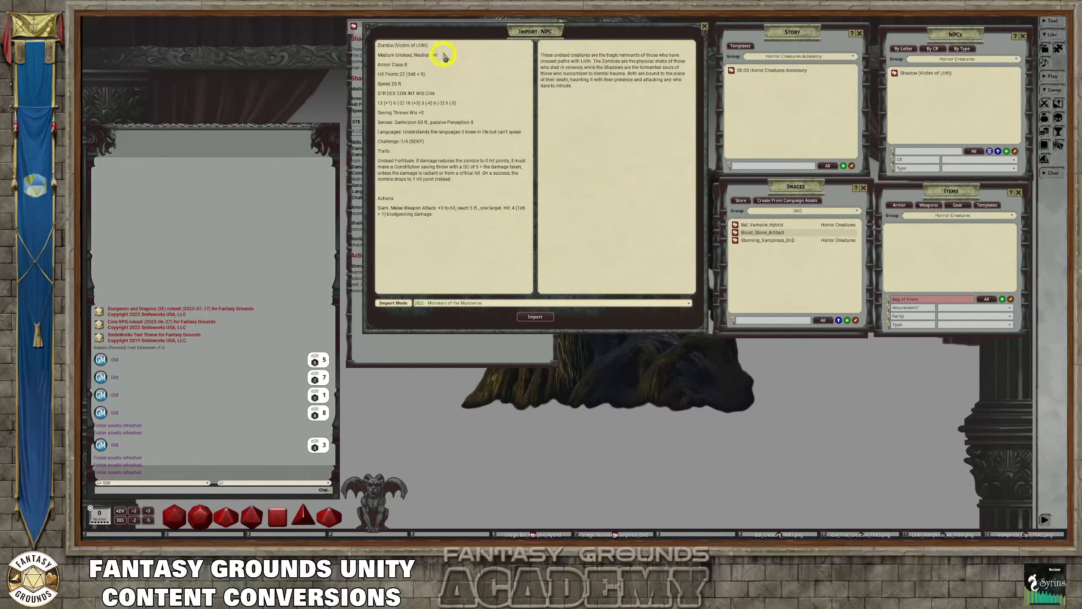
{"action": "left_click_drag", "start_coordinate": [428, 45], "coordinate": [376, 46]}
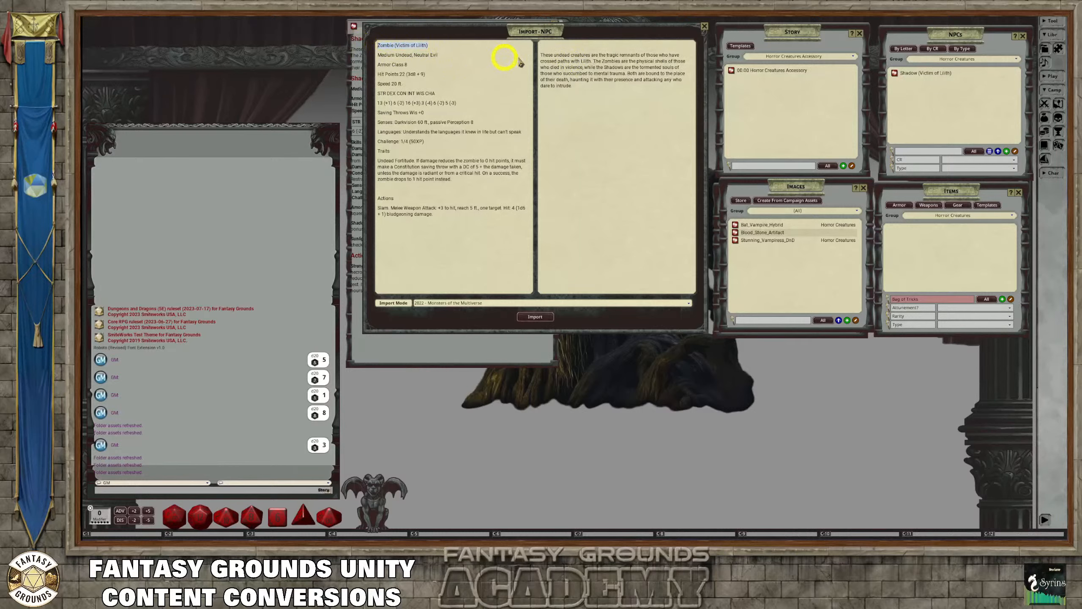
{"action": "left_click", "coordinate": [567, 46]}
{"action": "key", "text": "ctrl+v"}
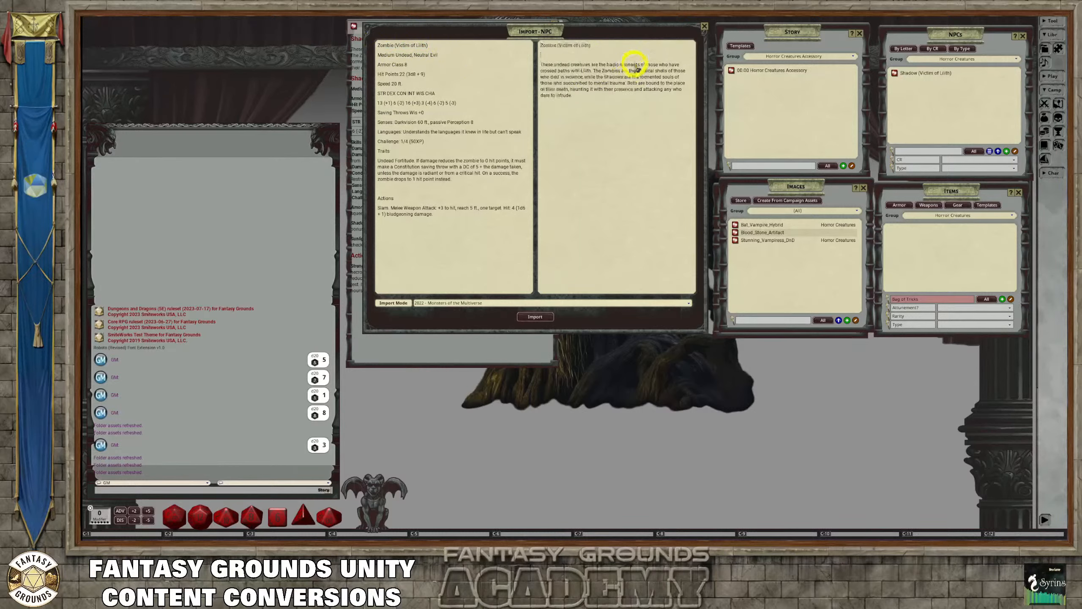
{"action": "left_click_drag", "start_coordinate": [601, 46], "coordinate": [526, 46]}
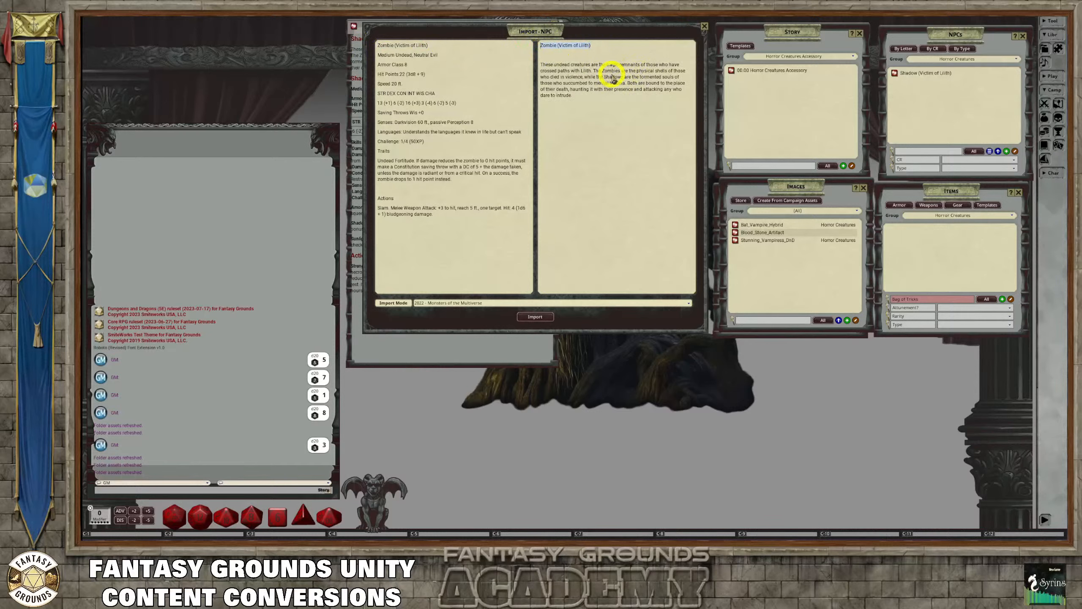
{"action": "key", "text": "ctrl+1"}
{"action": "left_click", "coordinate": [541, 68]}
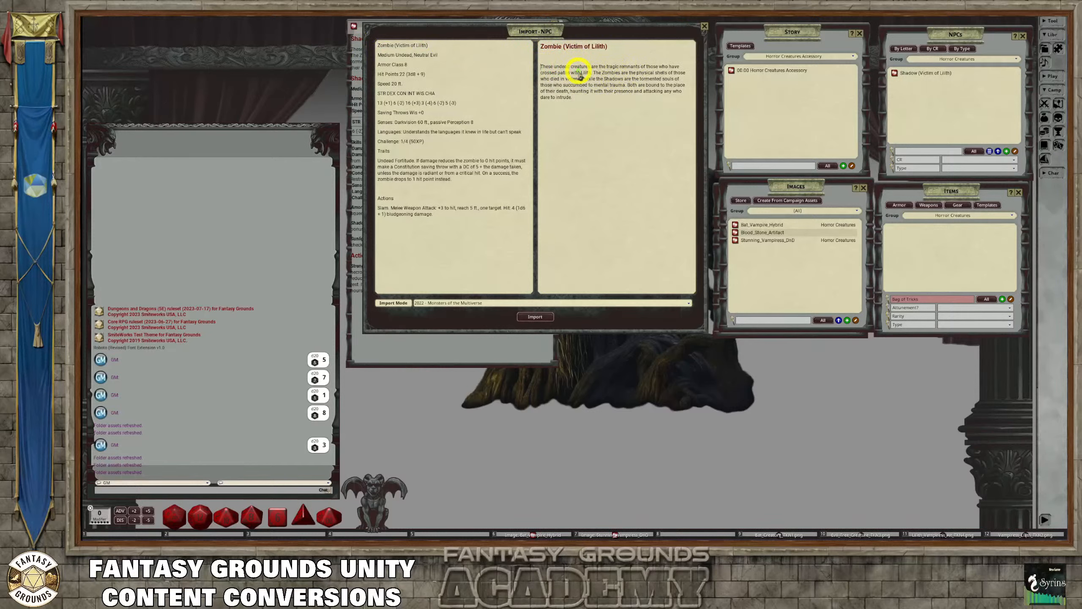
{"action": "key", "text": "BackSpace"}
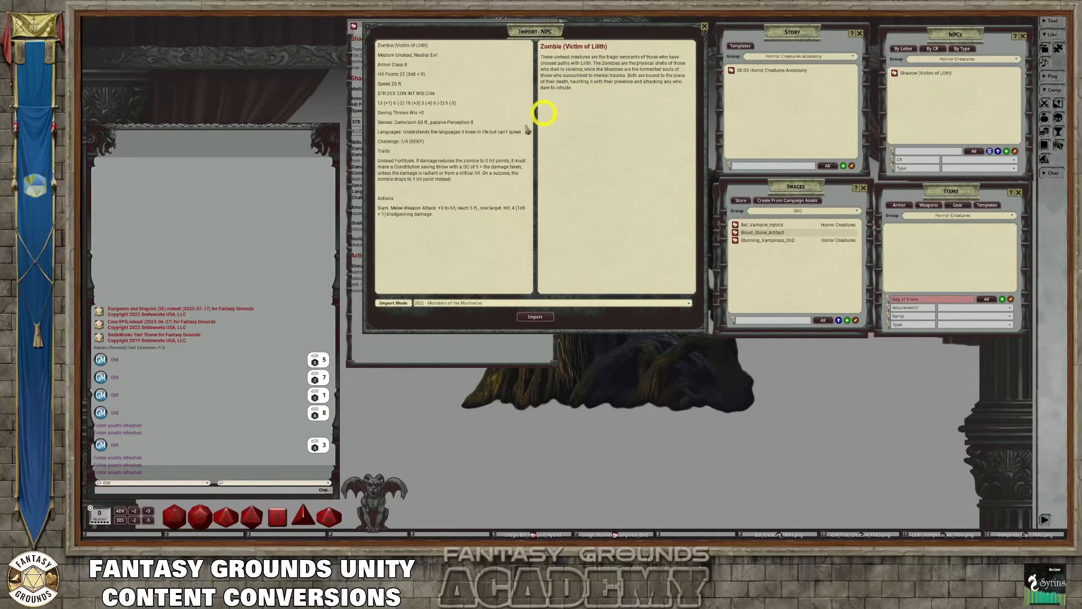
Remove the blank line above Actions in the Zombie stat block, and review its ability score and creature type lines
{"action": "right_click", "coordinate": [407, 190]}
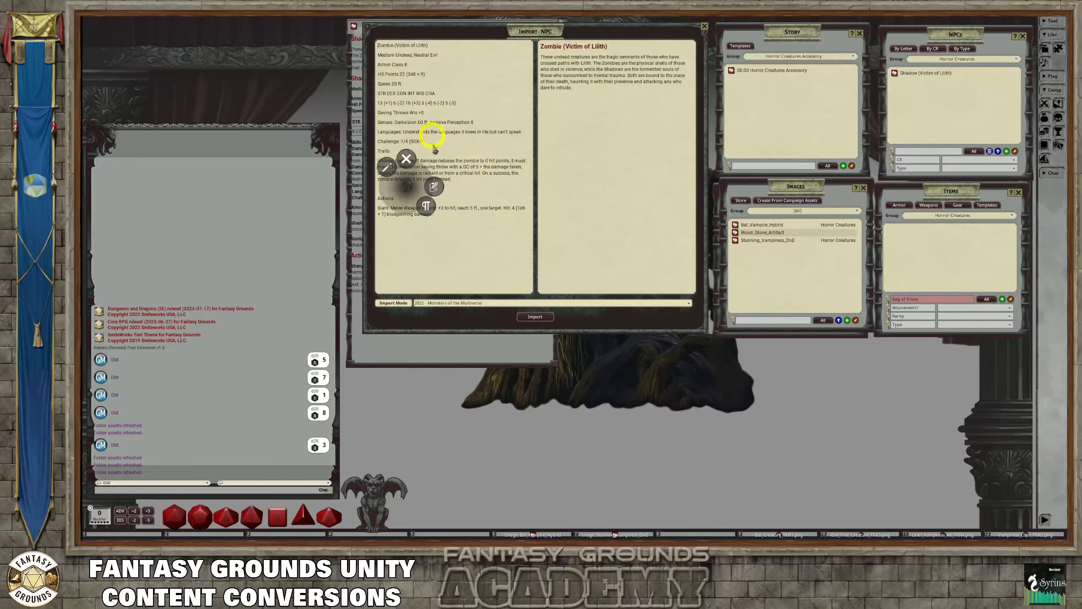
{"action": "left_click", "coordinate": [388, 168]}
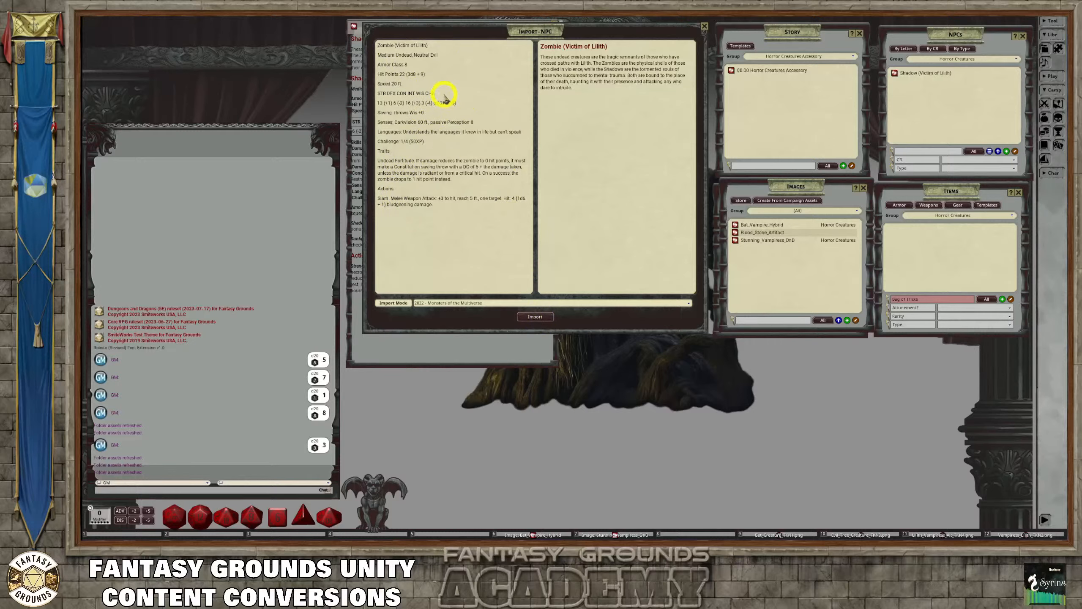
{"action": "left_click_drag", "start_coordinate": [443, 95], "coordinate": [378, 95]}
{"action": "left_click", "coordinate": [455, 103]}
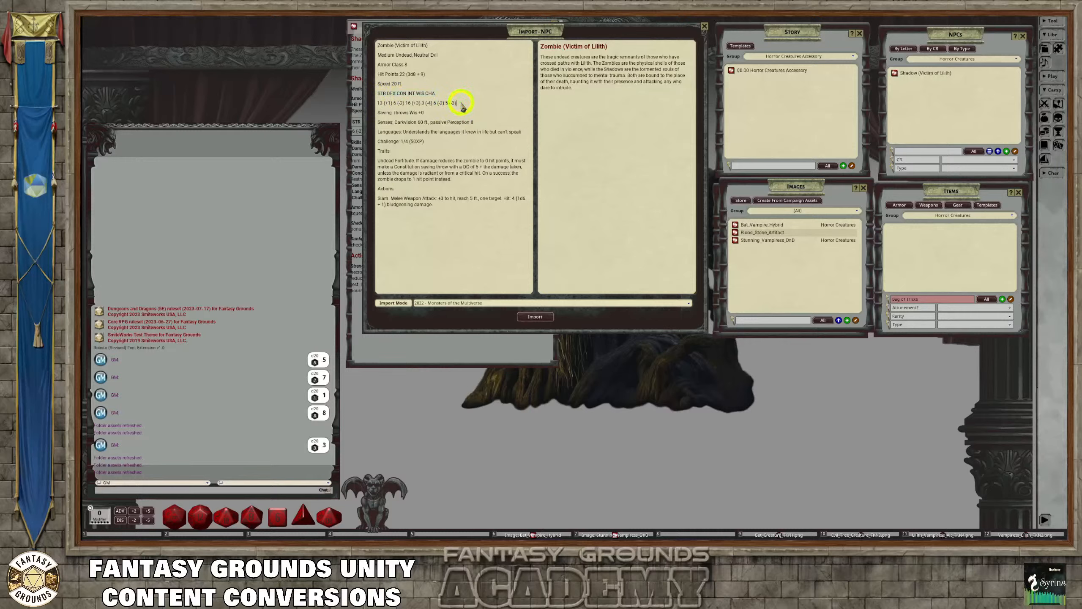
{"action": "left_click_drag", "start_coordinate": [456, 103], "coordinate": [374, 95]}
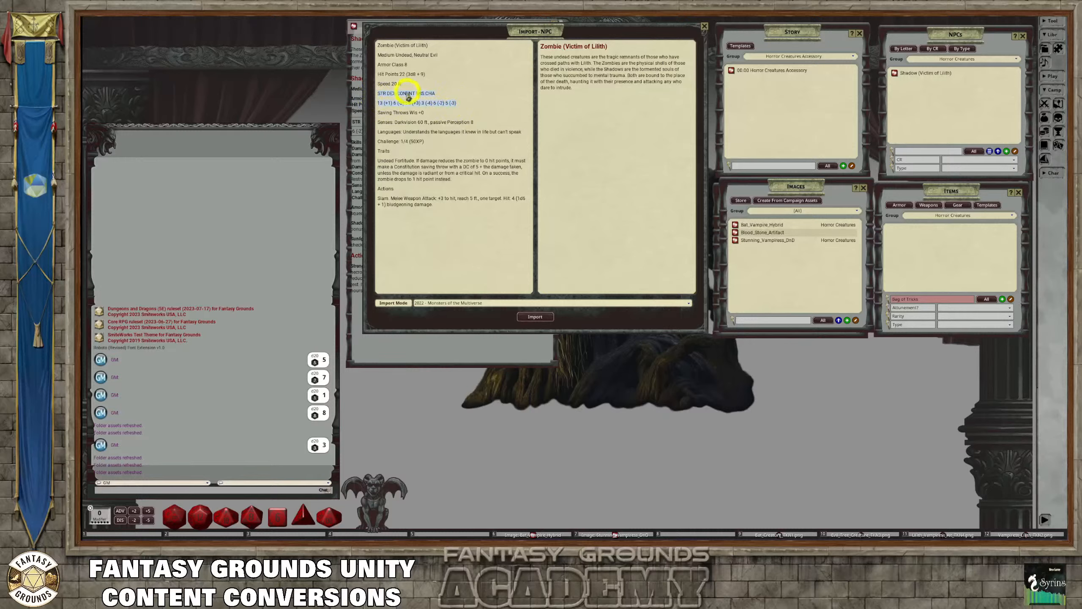
{"action": "left_click", "coordinate": [473, 60]}
{"action": "left_click_drag", "start_coordinate": [447, 53], "coordinate": [389, 60]}
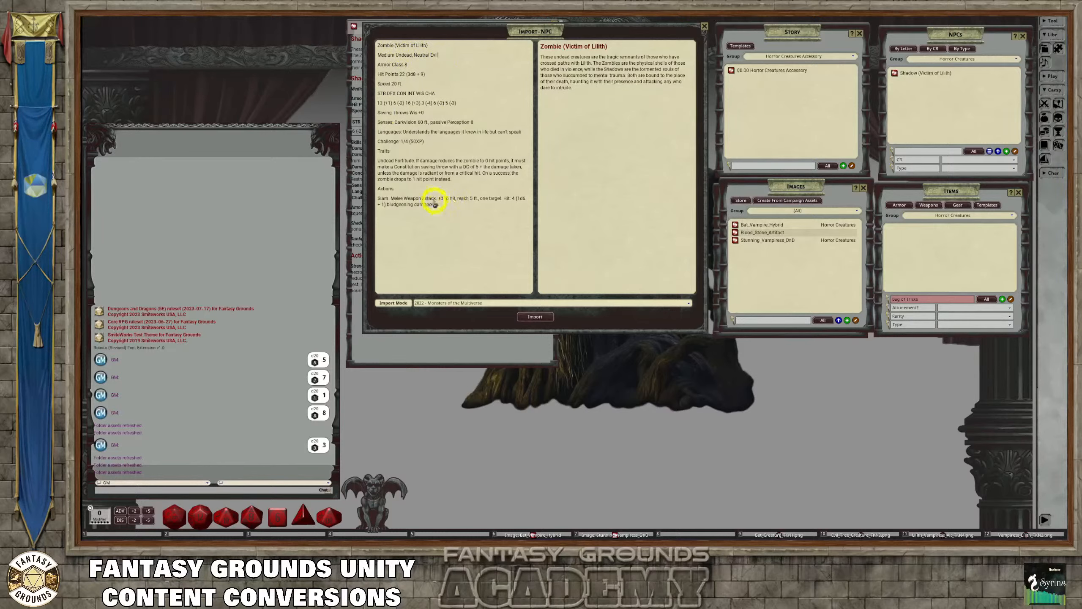
{"action": "left_click", "coordinate": [393, 189]}
Import Zombie (Victim of Lilith) using the 2022 - Monsters of the Multiverse mode, and check the record's statistics, traits, actions, and description
{"action": "left_click", "coordinate": [535, 317]}
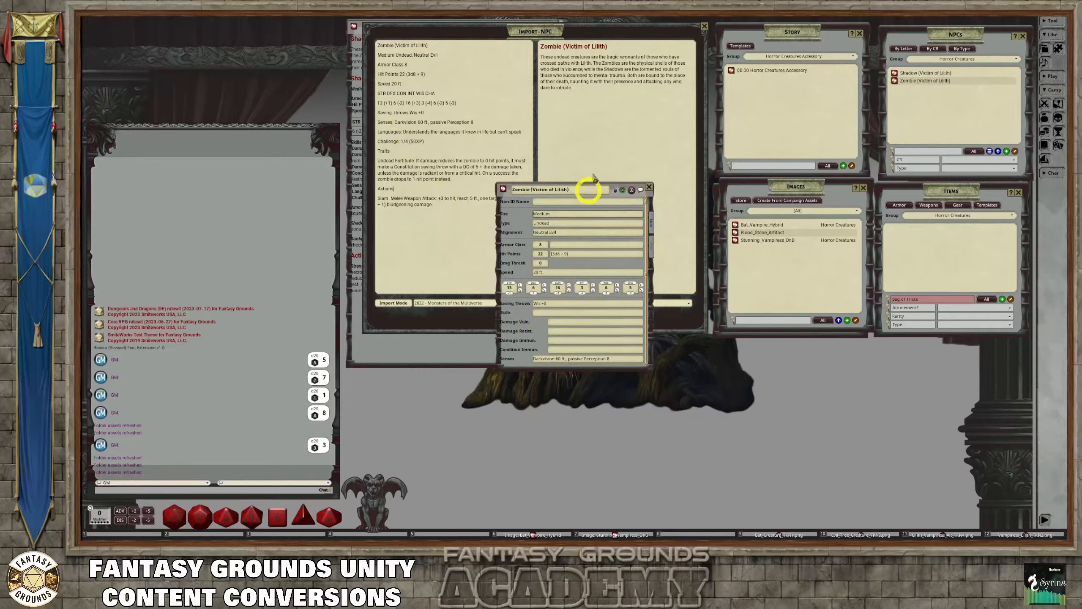
{"action": "scroll", "coordinate": [594, 273], "scroll_direction": "down", "scroll_amount": 6}
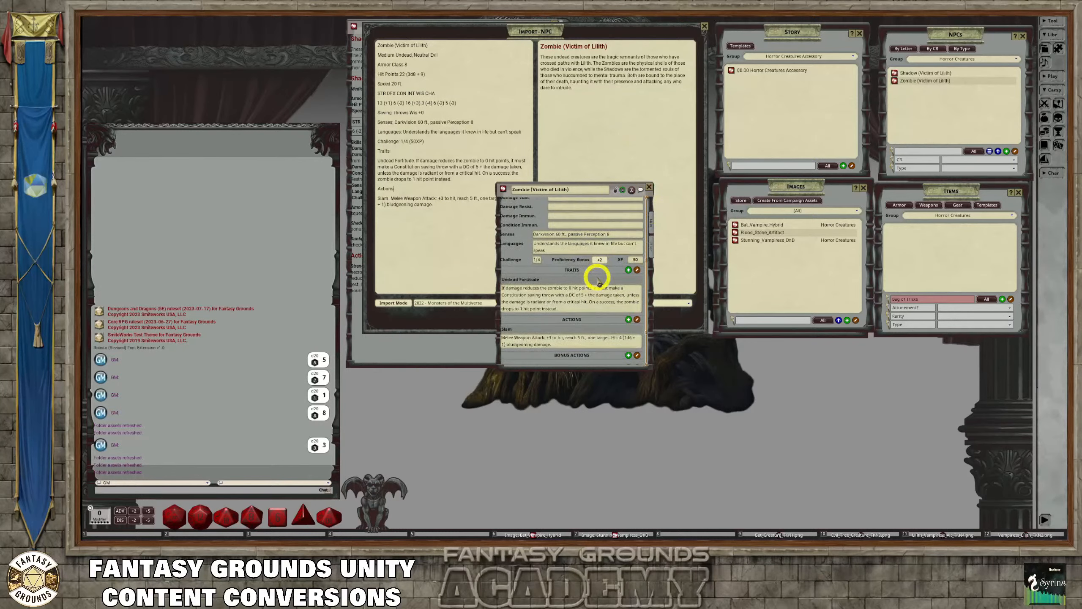
{"action": "left_click", "coordinate": [652, 250]}
{"action": "scroll", "coordinate": [622, 262], "scroll_direction": "down", "scroll_amount": 2}
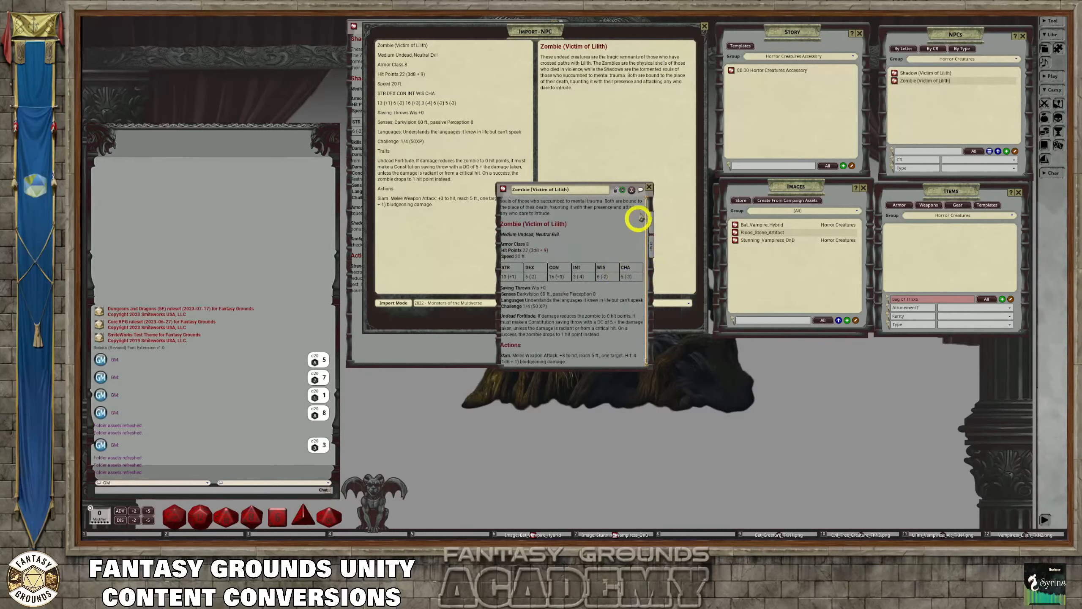
Lock the Zombie (Victim of Lilith) record, and close both the record and the NPC import window
{"action": "left_click", "coordinate": [615, 189]}
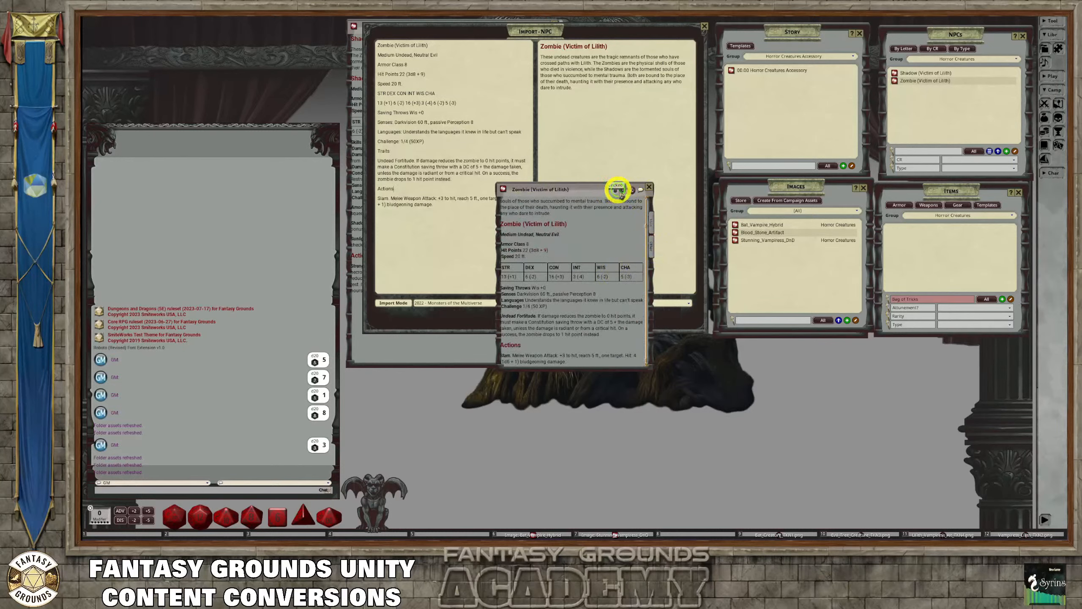
{"action": "left_click", "coordinate": [648, 187]}
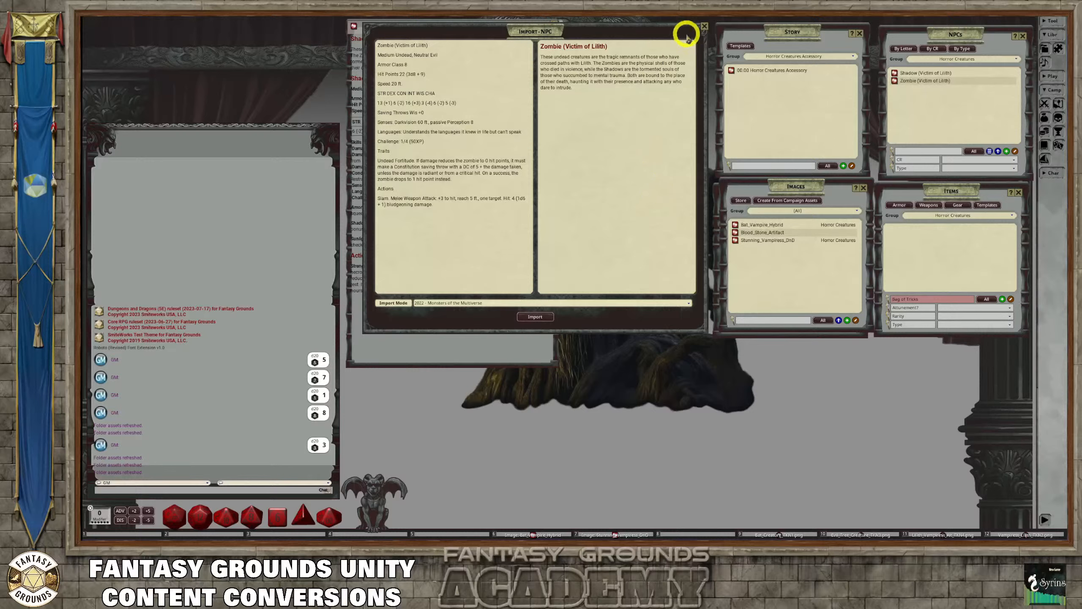
{"action": "left_click", "coordinate": [704, 26]}
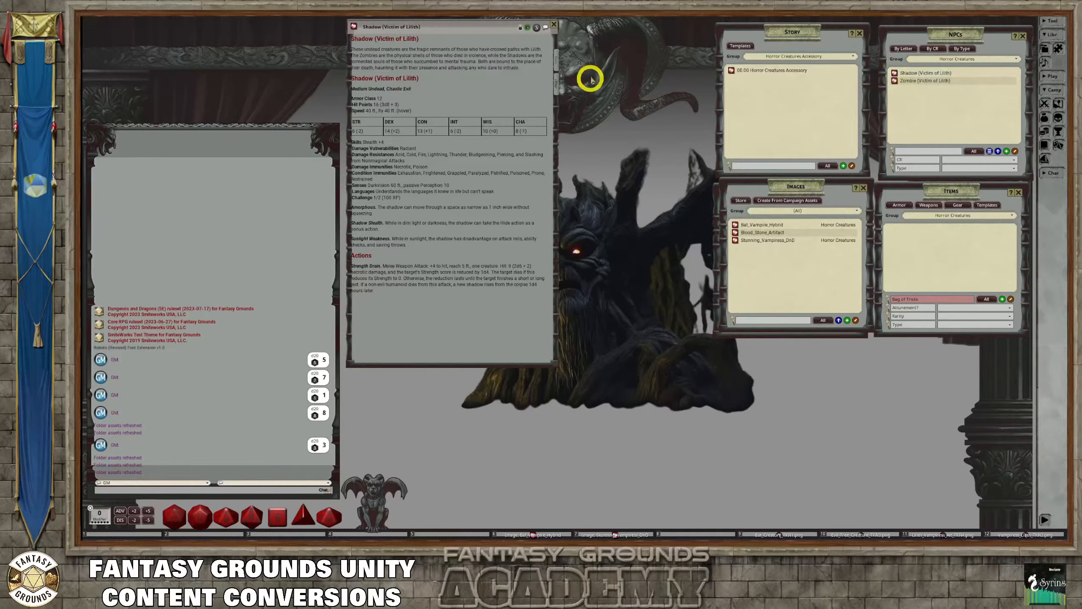
Reopen the Zombie (Victim of Lilith) record, place it over the Shadow record beside the chat window, and enlarge it to a similar size
{"action": "left_click", "coordinate": [897, 82]}
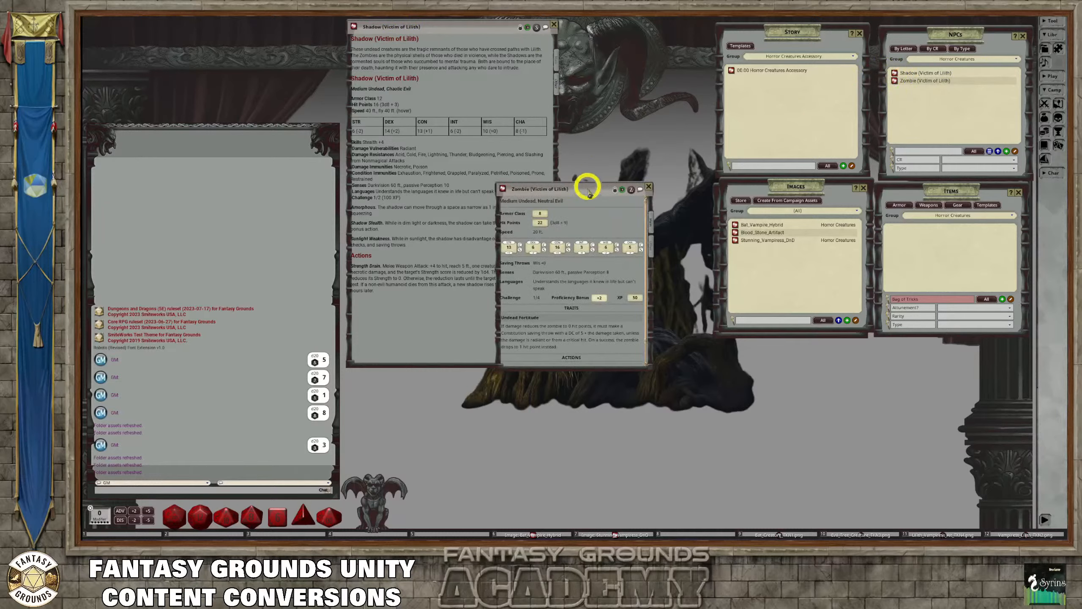
{"action": "left_click_drag", "start_coordinate": [587, 184], "coordinate": [443, 27]}
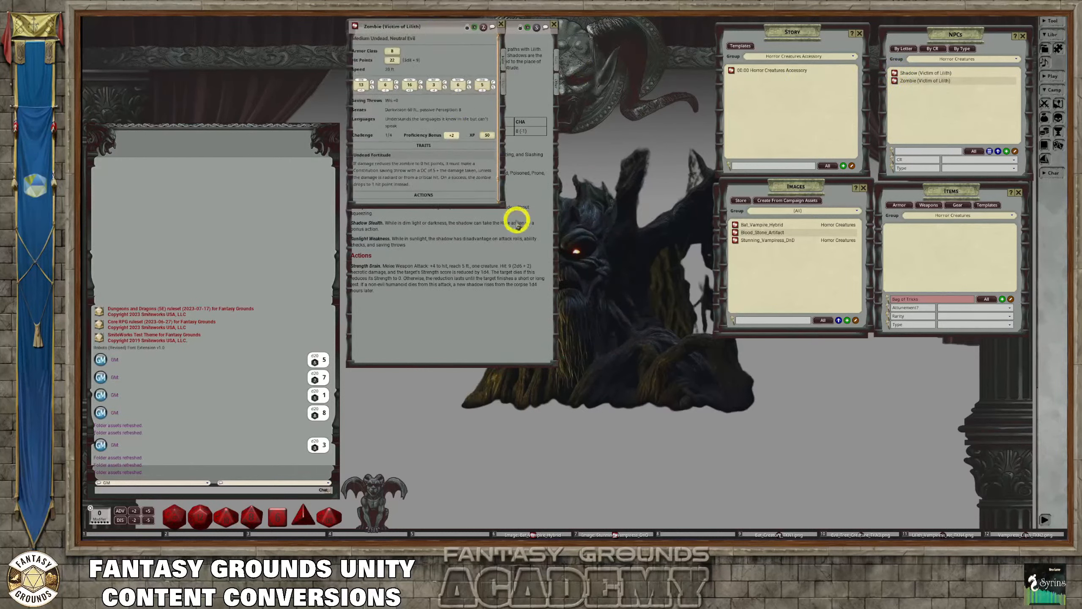
{"action": "left_click_drag", "start_coordinate": [503, 203], "coordinate": [551, 360]}
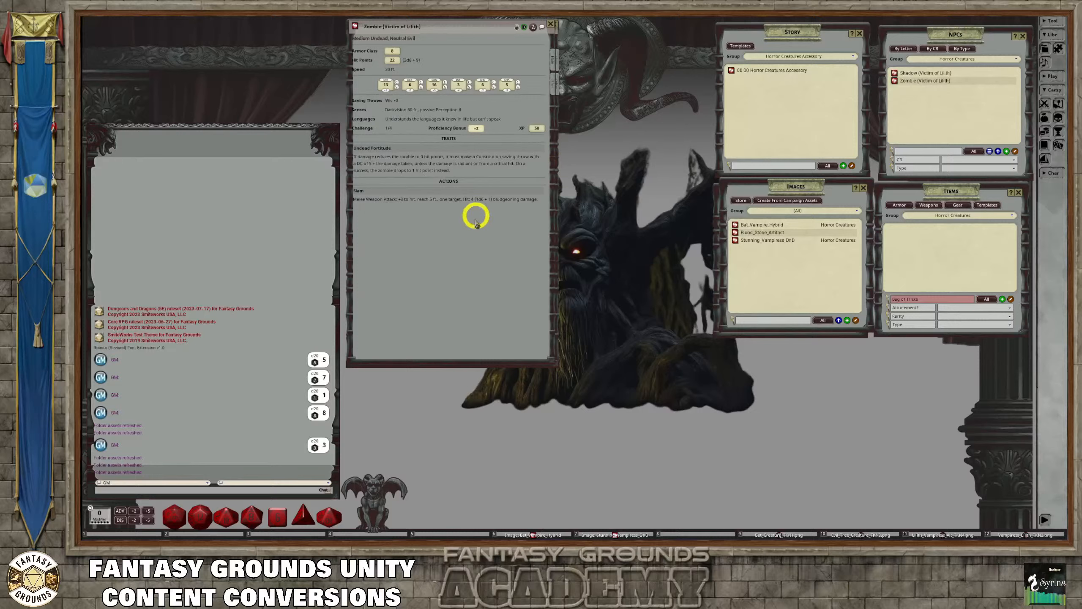
Open the NPC import window, place it over the Zombie record, and paste the Vampire Fledgling text as the stat block
{"action": "left_click_drag", "start_coordinate": [483, 28], "coordinate": [484, 30]}
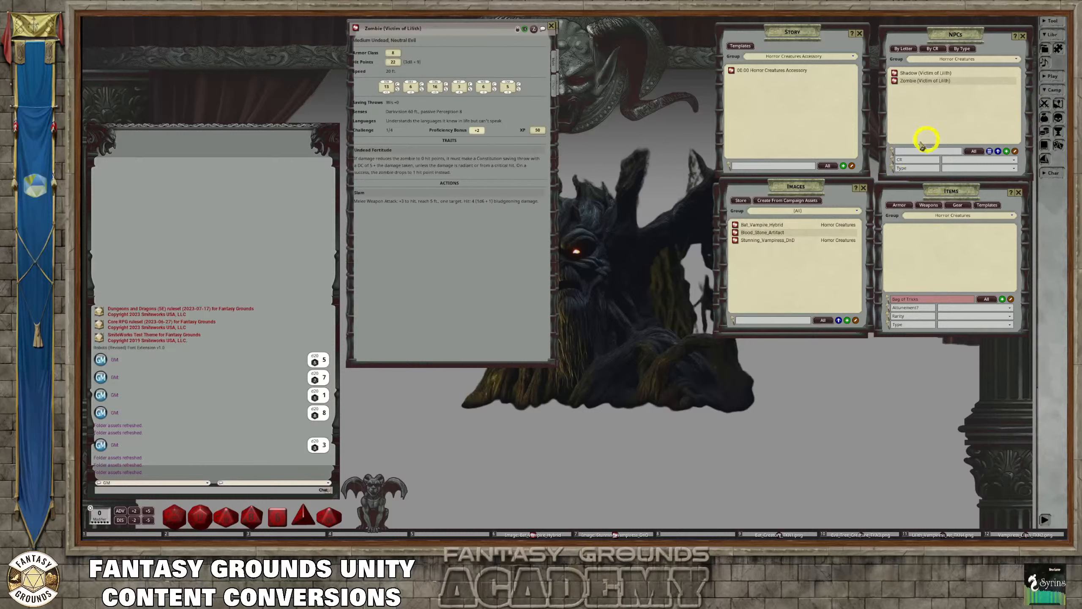
{"action": "left_click", "coordinate": [987, 152]}
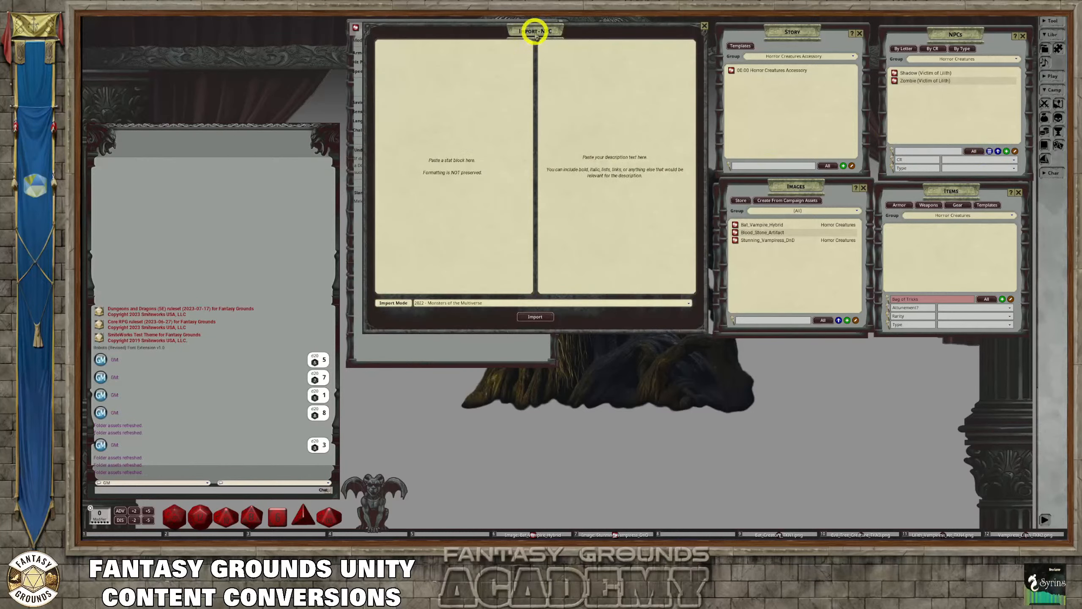
{"action": "left_click_drag", "start_coordinate": [536, 30], "coordinate": [523, 27]}
{"action": "left_click", "coordinate": [443, 160]}
{"action": "left_click", "coordinate": [433, 160]}
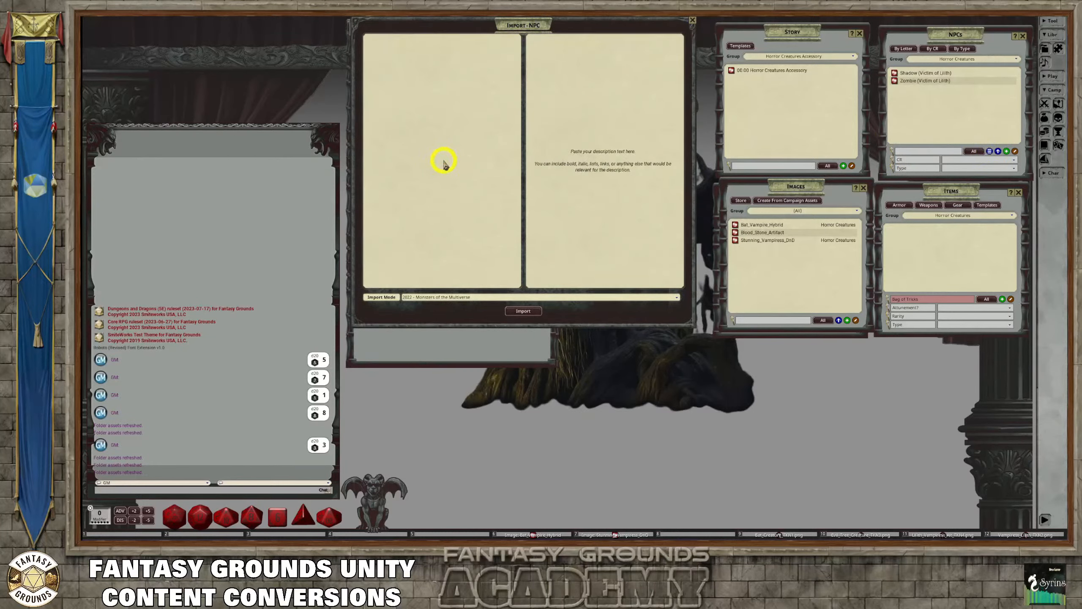
{"action": "key", "text": "ctrl+v"}
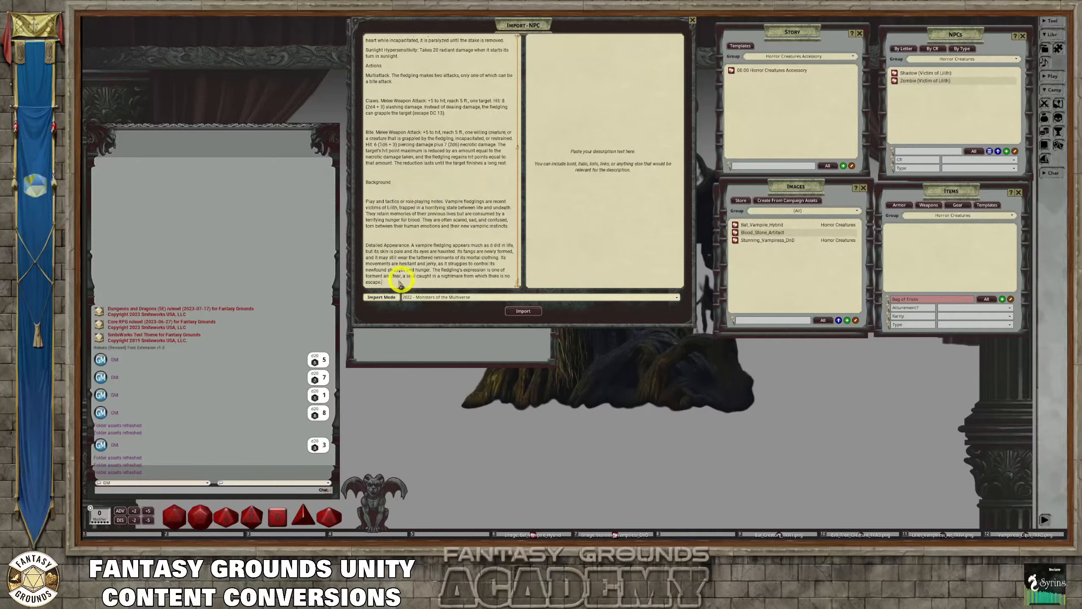
Copy the Vampire Fledgling's text from Background through Detailed Appearance into the description, and clean up that text
{"action": "left_click_drag", "start_coordinate": [398, 279], "coordinate": [365, 192]}
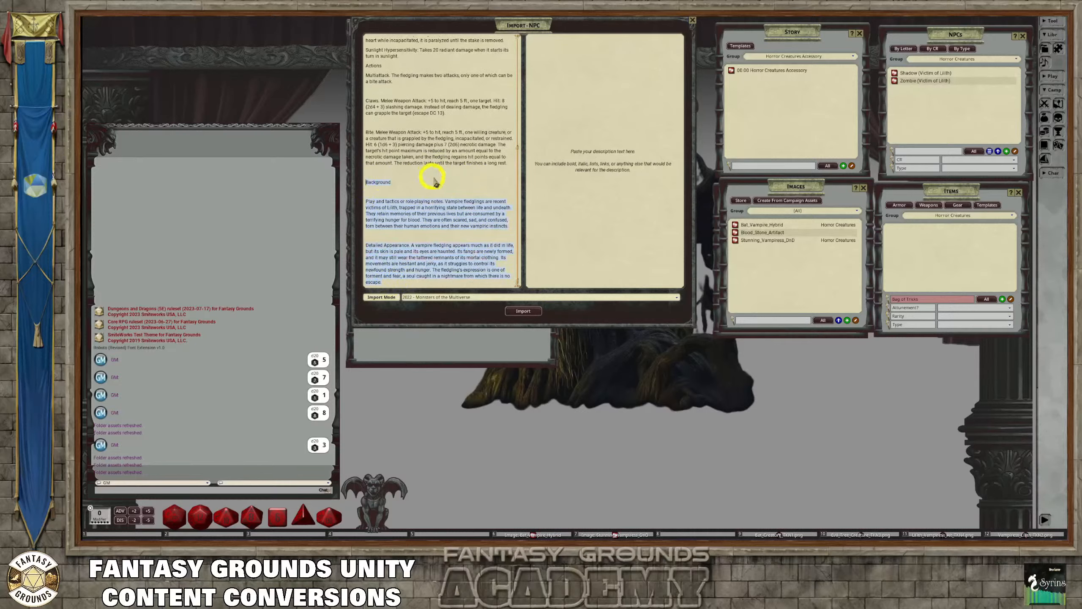
{"action": "key", "text": "ctrl+c"}
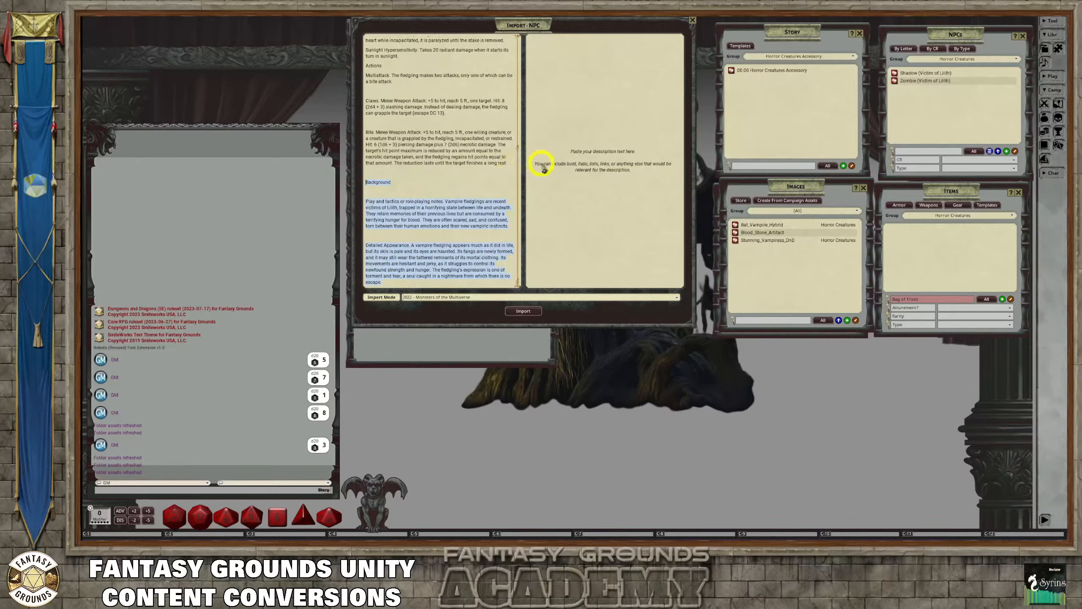
{"action": "left_click", "coordinate": [606, 85]}
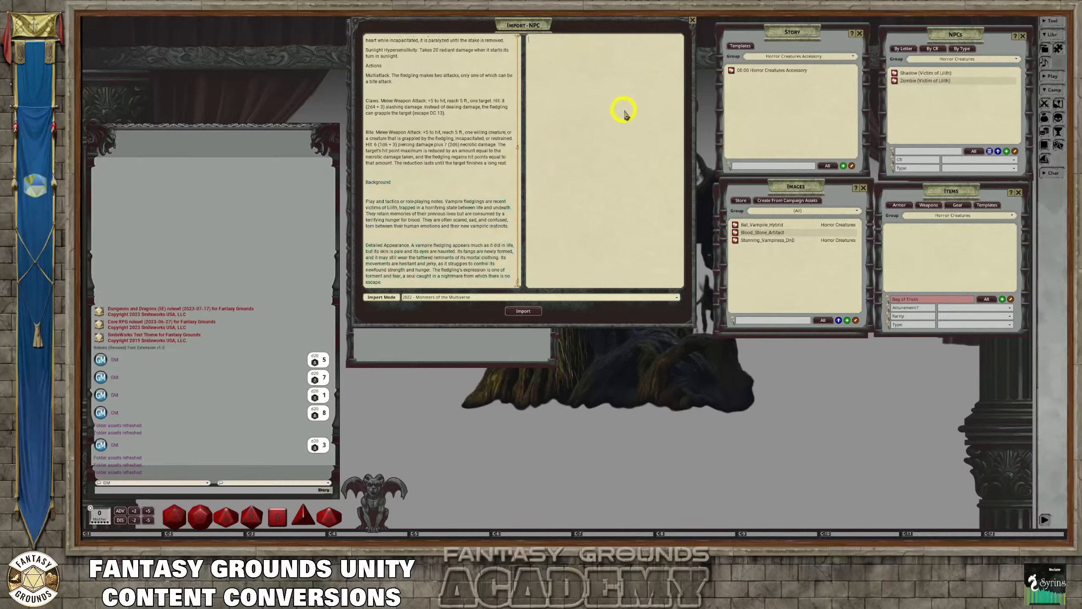
{"action": "key", "text": "ctrl+v"}
{"action": "right_click", "coordinate": [547, 50]}
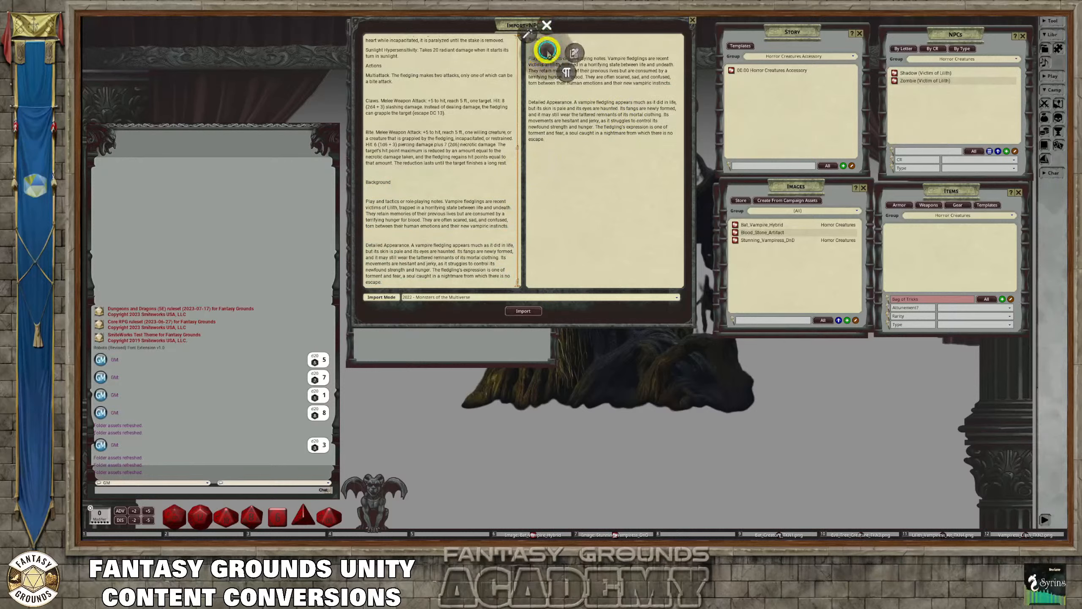
{"action": "left_click", "coordinate": [528, 37]}
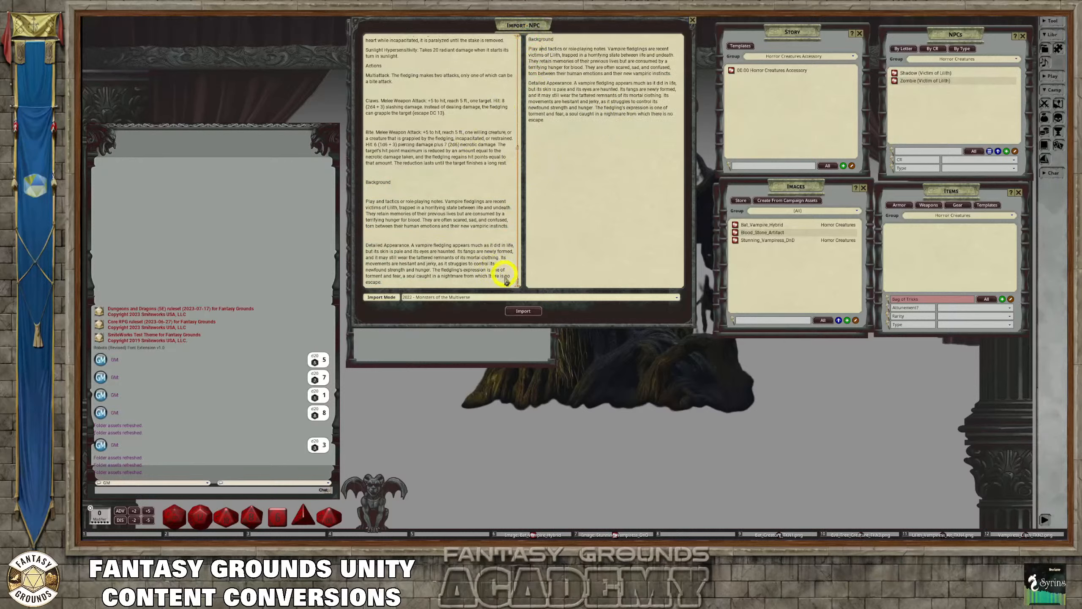
Remove the Background and Detailed Appearance text from the Vampire Fledgling stat block, and clean up the remaining text
{"action": "left_click_drag", "start_coordinate": [507, 272], "coordinate": [360, 183]}
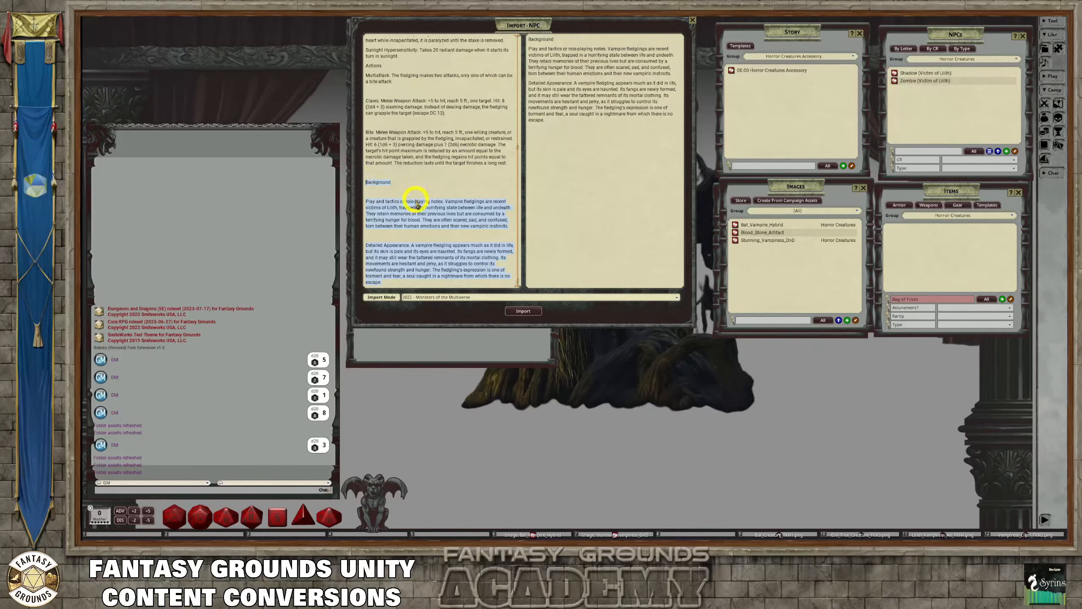
{"action": "scroll", "coordinate": [415, 203], "scroll_direction": "up", "scroll_amount": 3}
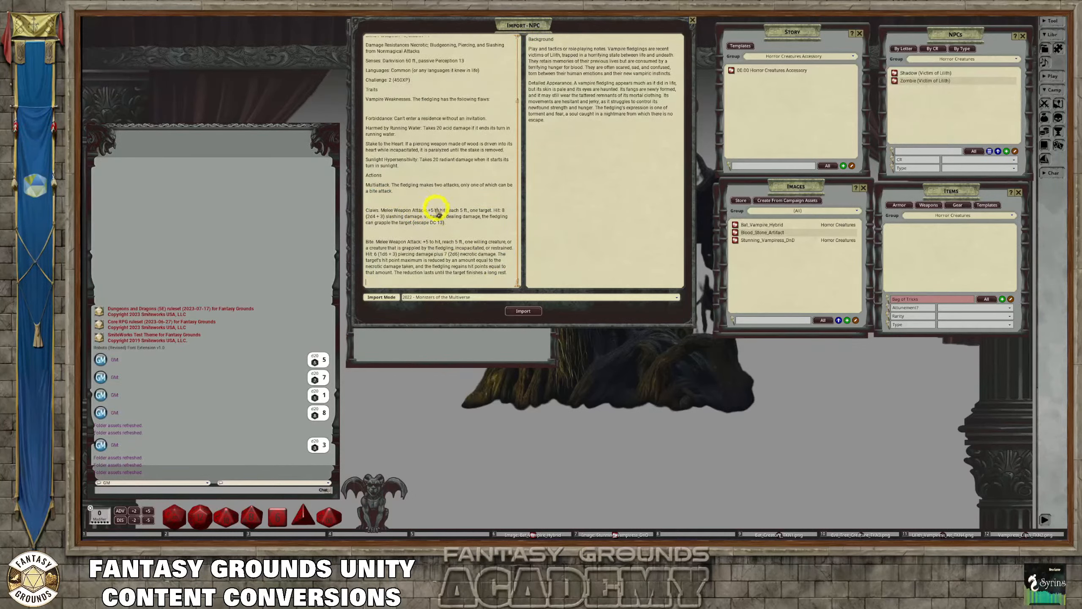
{"action": "right_click", "coordinate": [424, 207]}
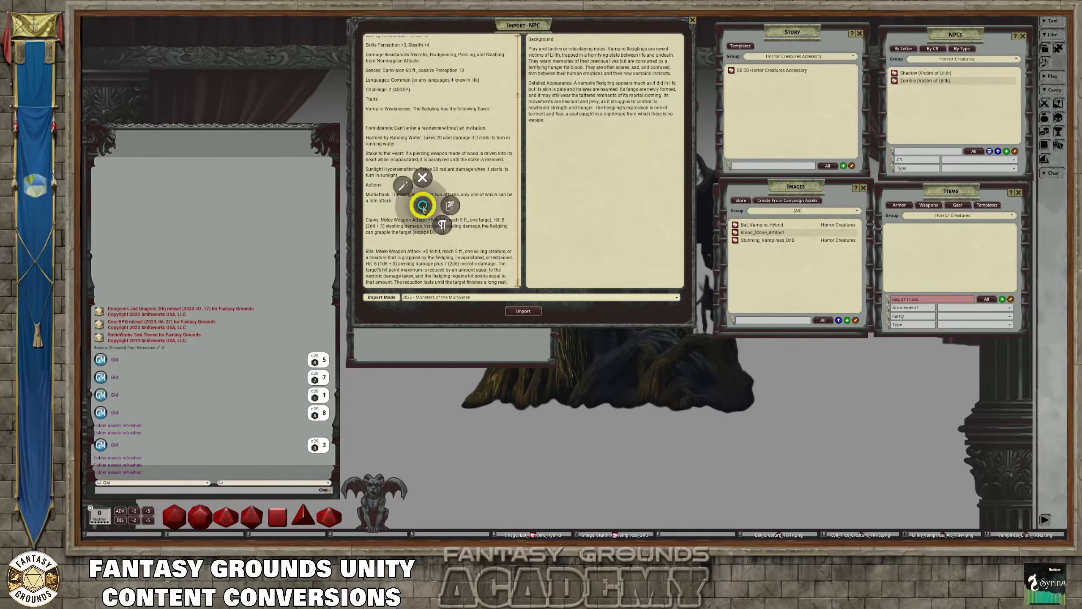
{"action": "left_click", "coordinate": [403, 186]}
{"action": "scroll", "coordinate": [440, 164], "scroll_direction": "up", "scroll_amount": 3}
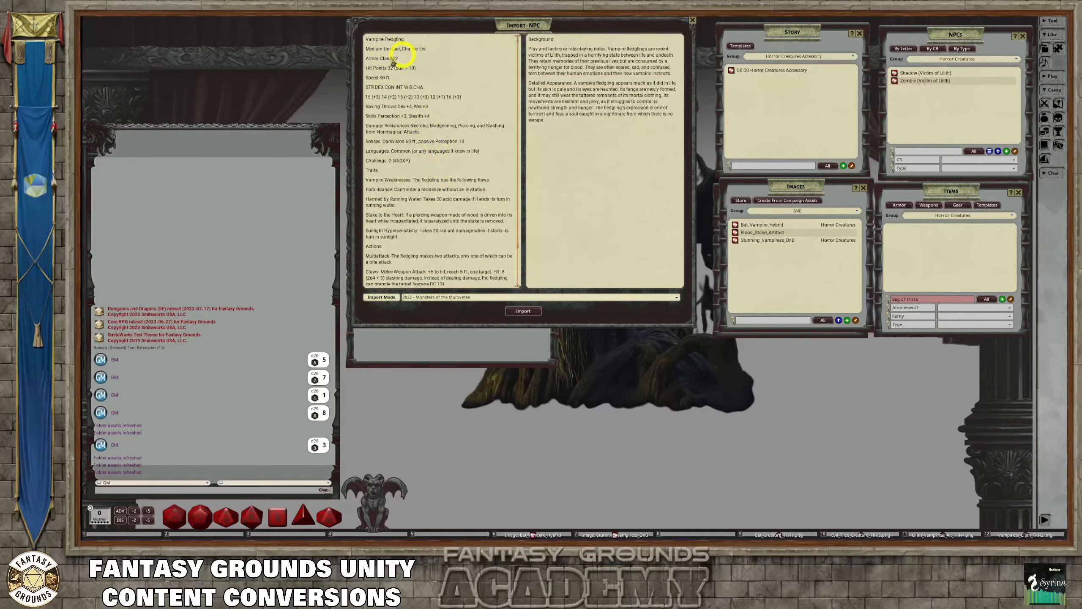
Replace the colons after Stake to the Heart and Sunlight Hypersensitivity with periods, and review the remaining traits and actions
{"action": "scroll", "coordinate": [419, 179], "scroll_direction": "down", "scroll_amount": 1}
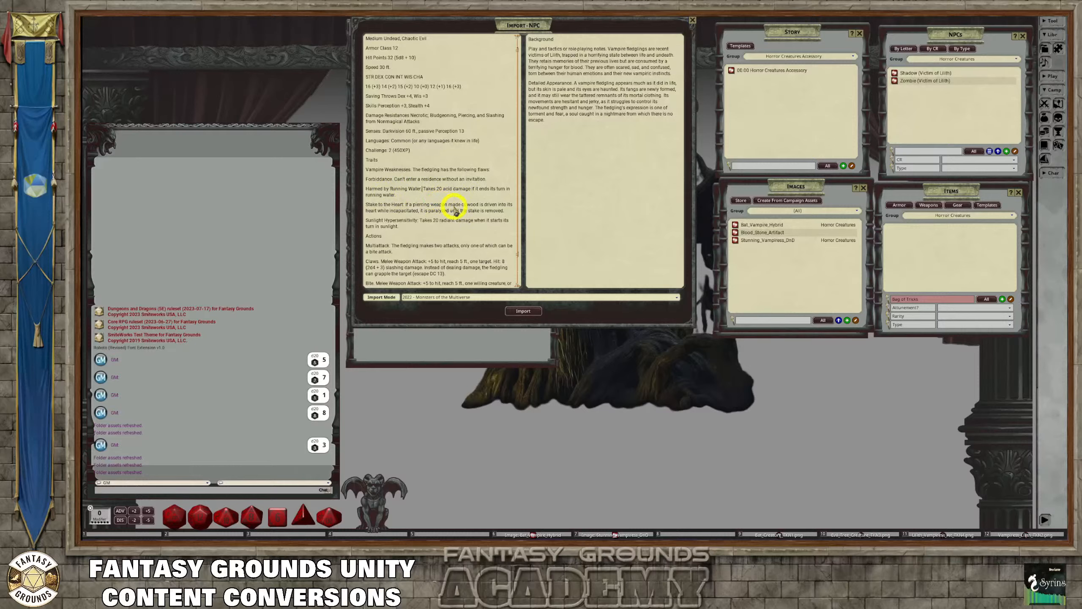
{"action": "left_click", "coordinate": [404, 205]}
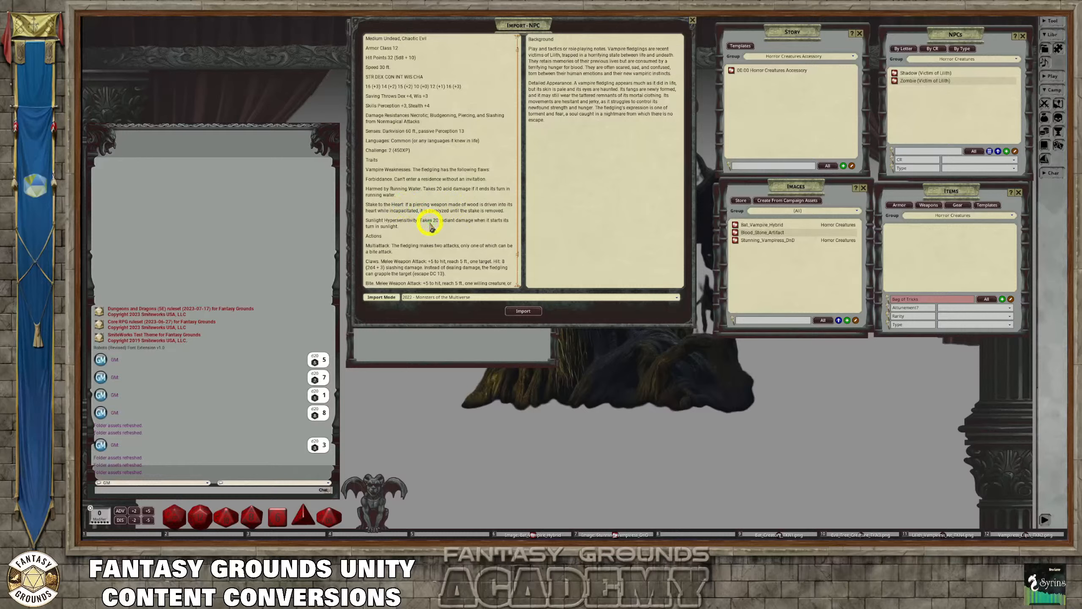
{"action": "left_click", "coordinate": [418, 221]}
{"action": "scroll", "coordinate": [443, 239], "scroll_direction": "down", "scroll_amount": 1}
{"action": "scroll", "coordinate": [443, 245], "scroll_direction": "down", "scroll_amount": 2}
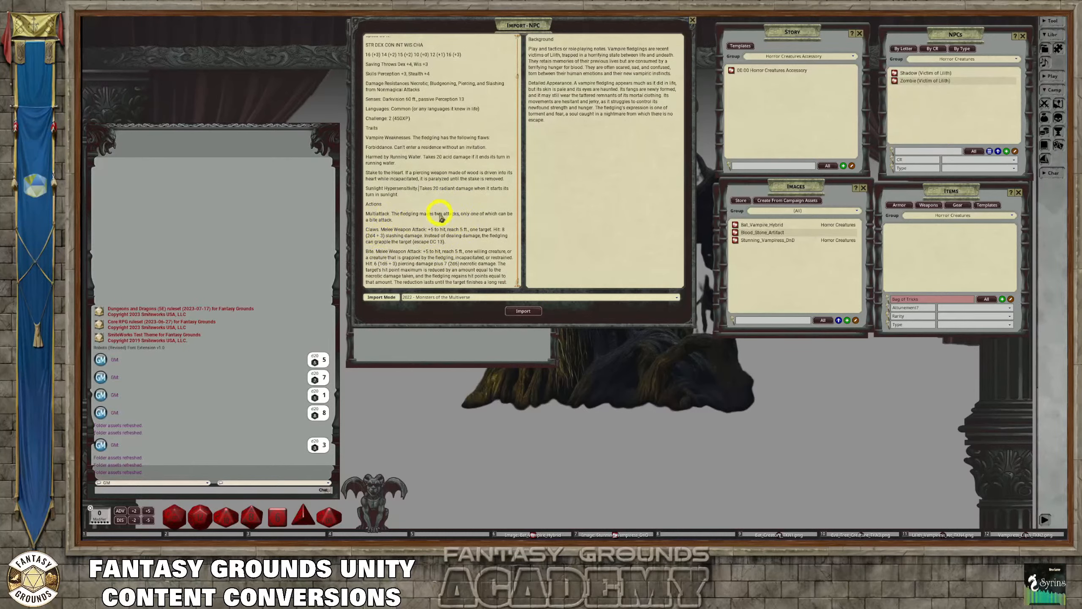
{"action": "scroll", "coordinate": [435, 209], "scroll_direction": "up", "scroll_amount": 1}
{"action": "scroll", "coordinate": [393, 144], "scroll_direction": "down", "scroll_amount": 1}
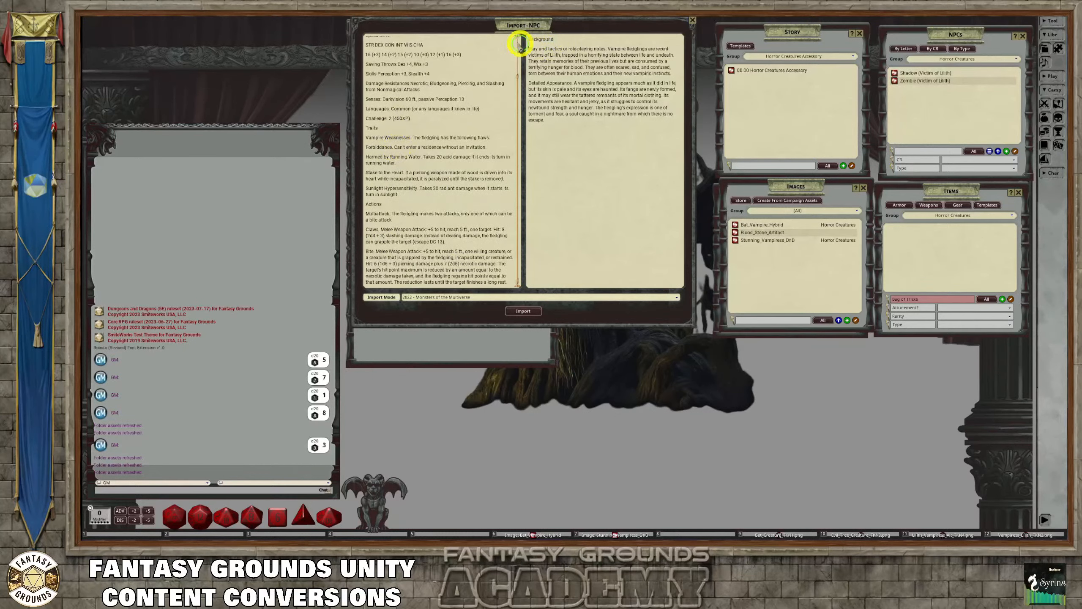
Add a line above Background in the description, and copy the title Vampire Fledgling into it from the stat block
{"action": "left_click_drag", "start_coordinate": [556, 39], "coordinate": [527, 38]}
{"action": "left_click", "coordinate": [534, 38]}
{"action": "key", "text": "Return"}
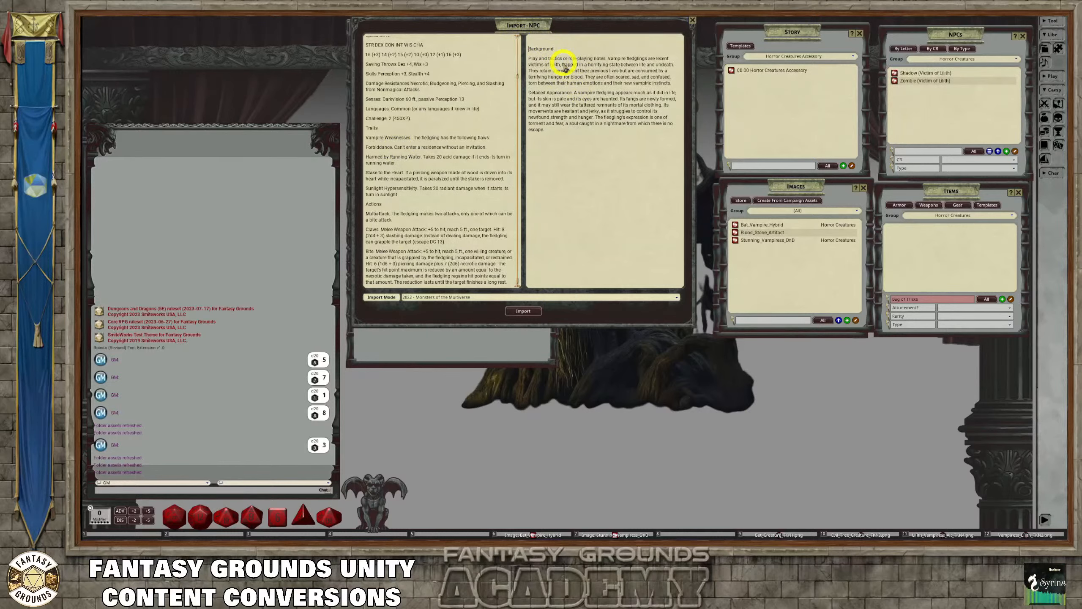
{"action": "scroll", "coordinate": [404, 115], "scroll_direction": "up", "scroll_amount": 3}
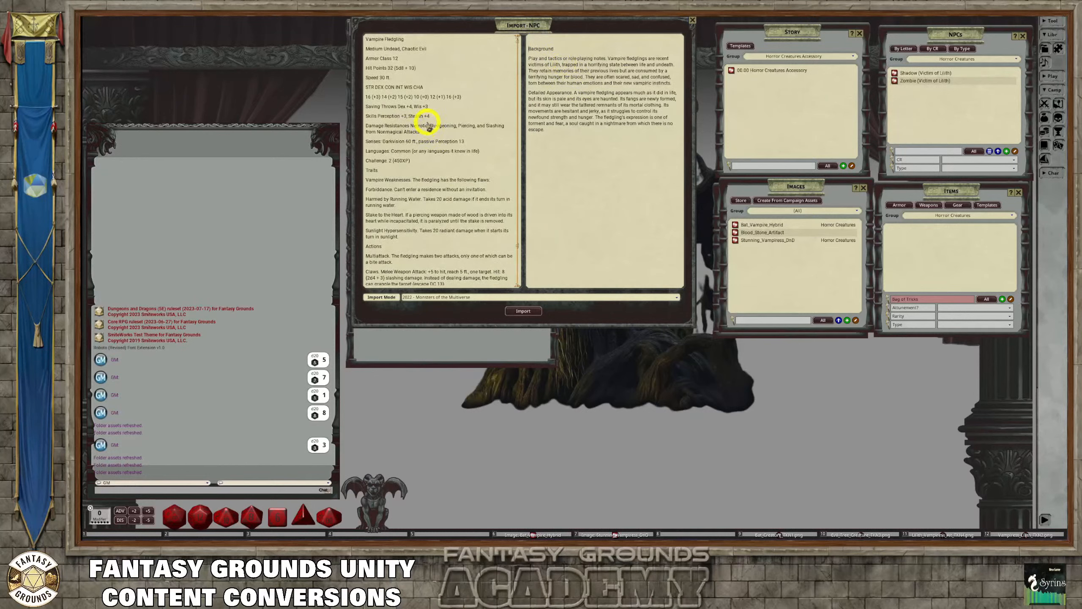
{"action": "left_click_drag", "start_coordinate": [413, 40], "coordinate": [357, 39]}
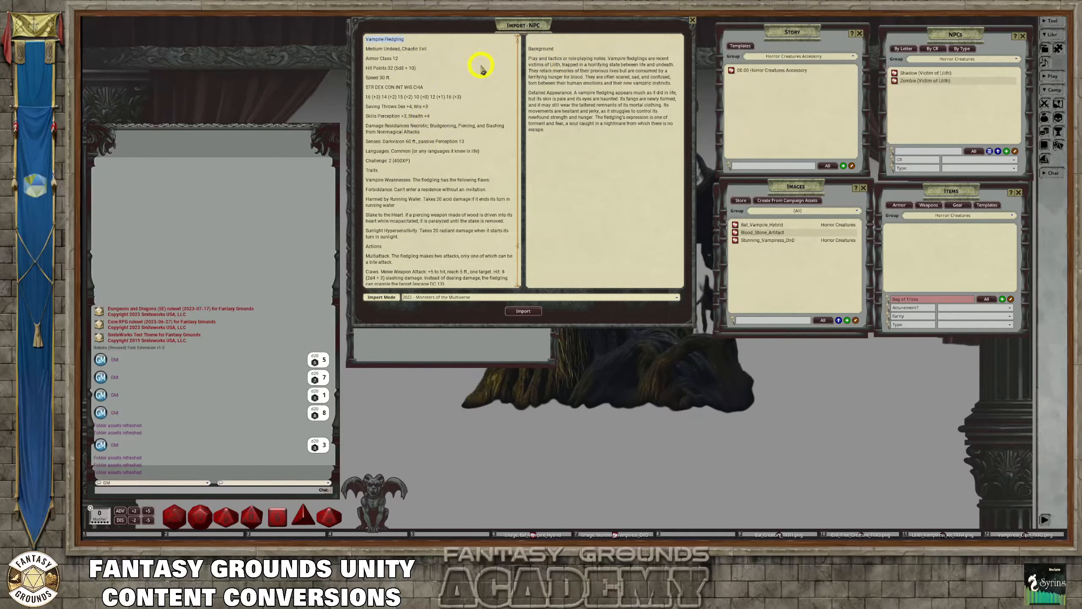
{"action": "key", "text": "ctrl+c"}
{"action": "left_click", "coordinate": [541, 39]}
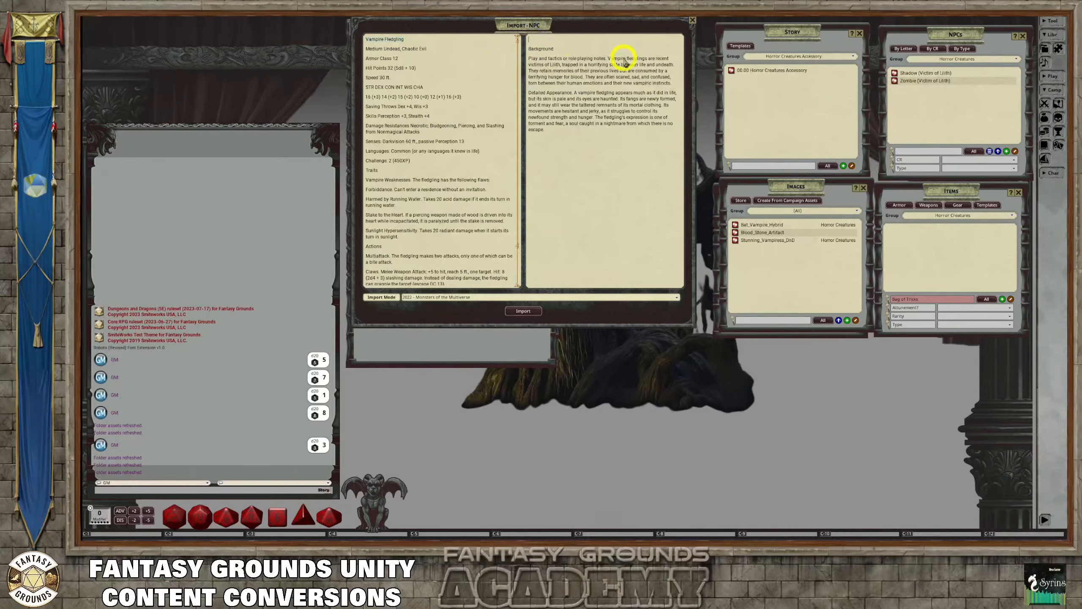
{"action": "key", "text": "ctrl+v"}
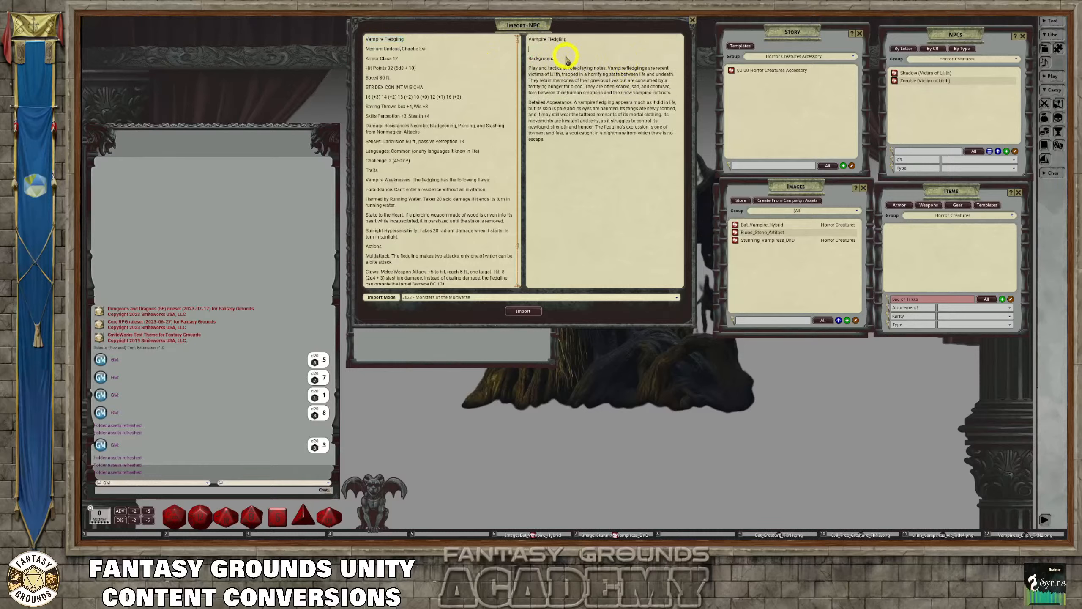
Format the Vampire Fledgling title as a heading, with no blank line between it and Background
{"action": "left_click_drag", "start_coordinate": [590, 40], "coordinate": [517, 39]}
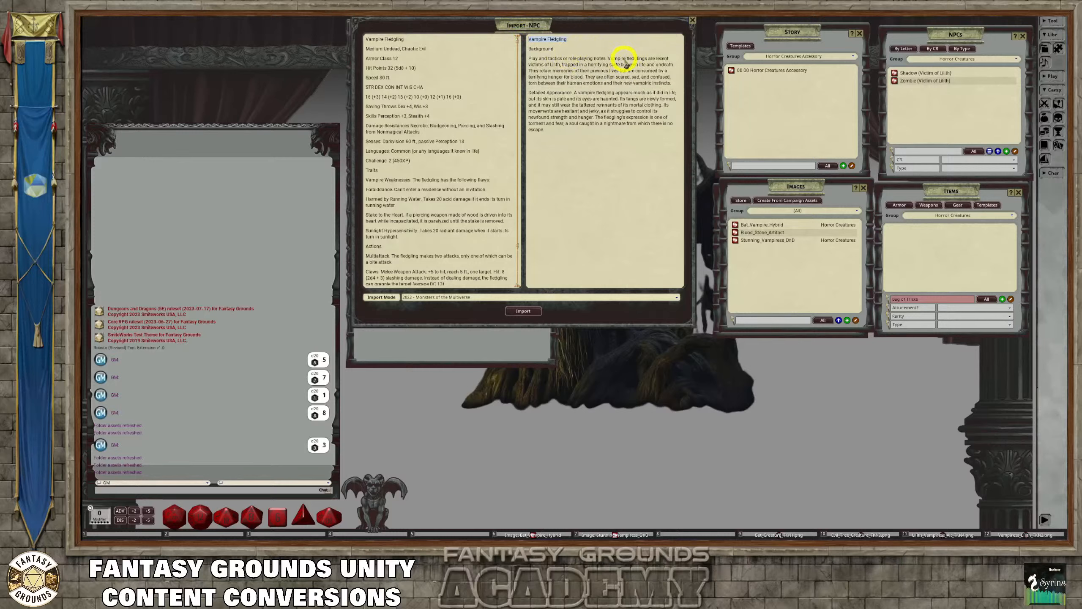
{"action": "key", "text": "ctrl"}
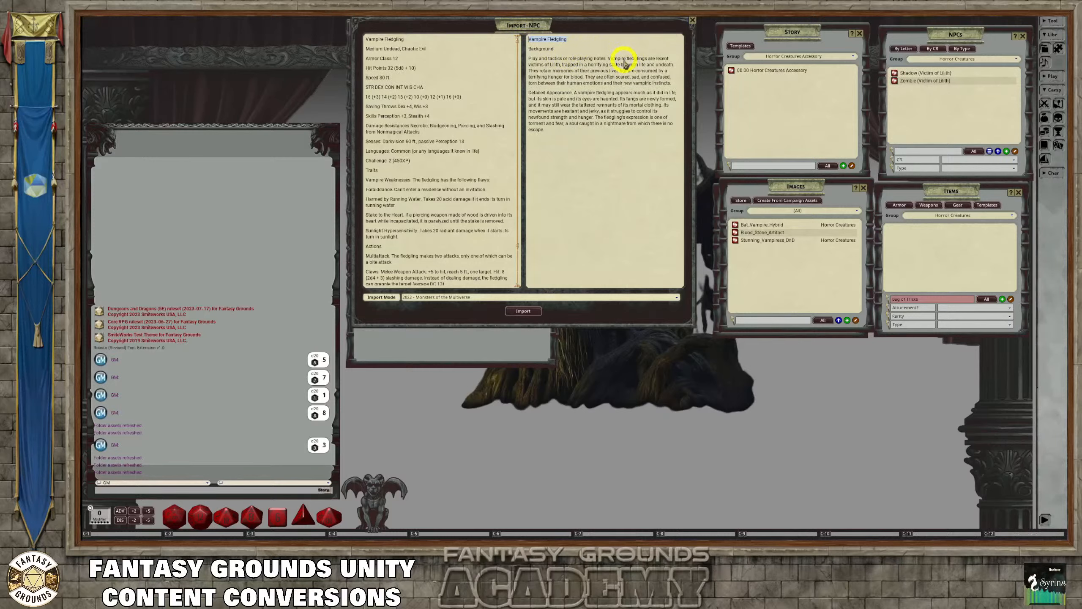
{"action": "key", "text": "ctrl+1"}
Bold Background and Detailed Appearance, put Detailed Appearance on its own line without the trailing punctuation, and clean up the description text
{"action": "left_click_drag", "start_coordinate": [556, 51], "coordinate": [520, 51]}
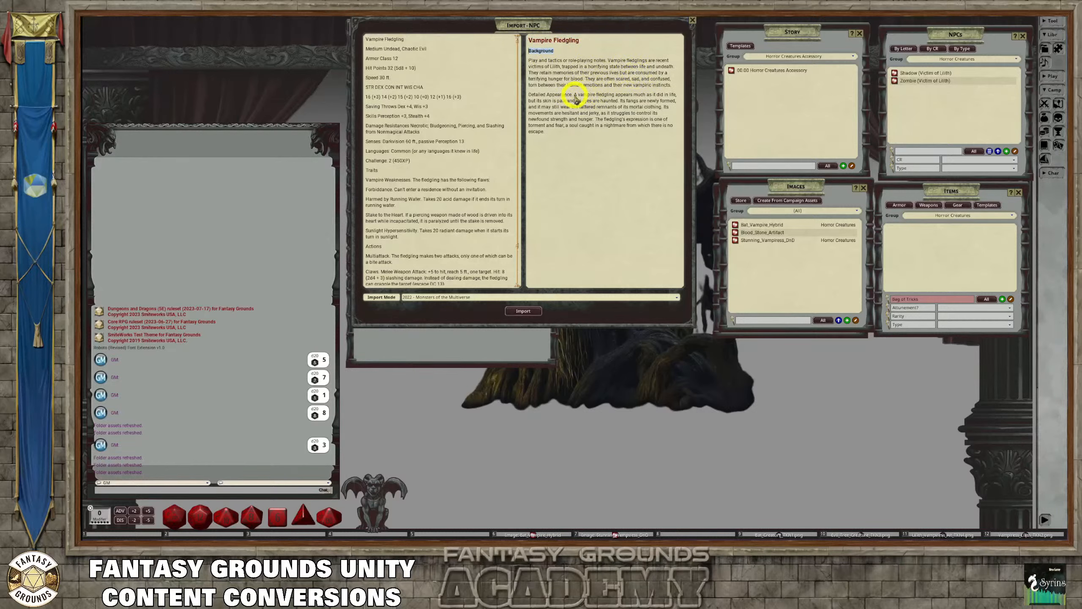
{"action": "left_click_drag", "start_coordinate": [572, 96], "coordinate": [527, 96]}
{"action": "key", "text": "ctrl+b"}
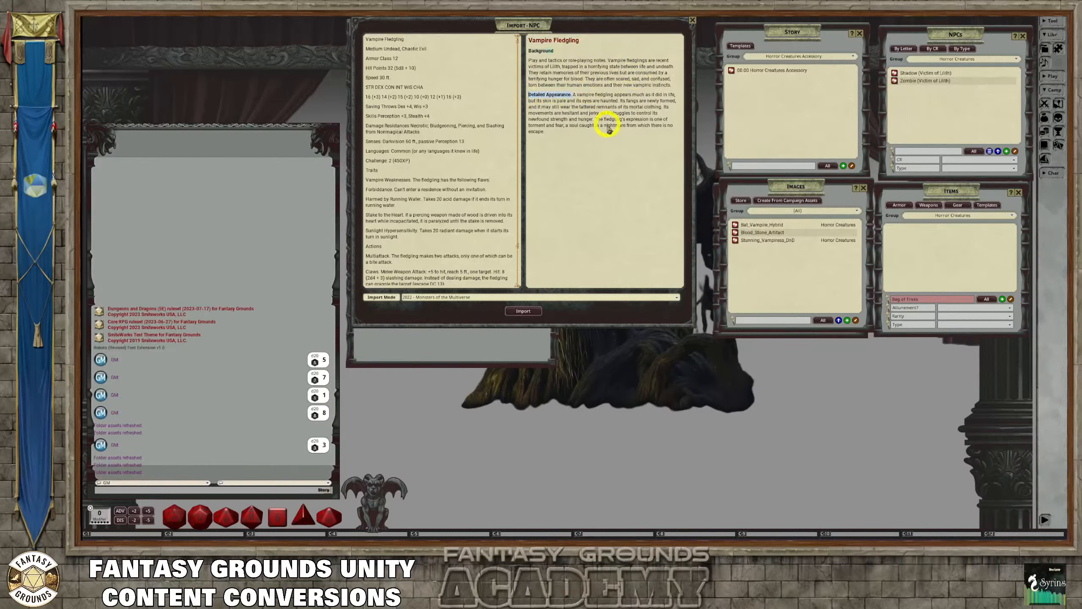
{"action": "left_click", "coordinate": [572, 97]}
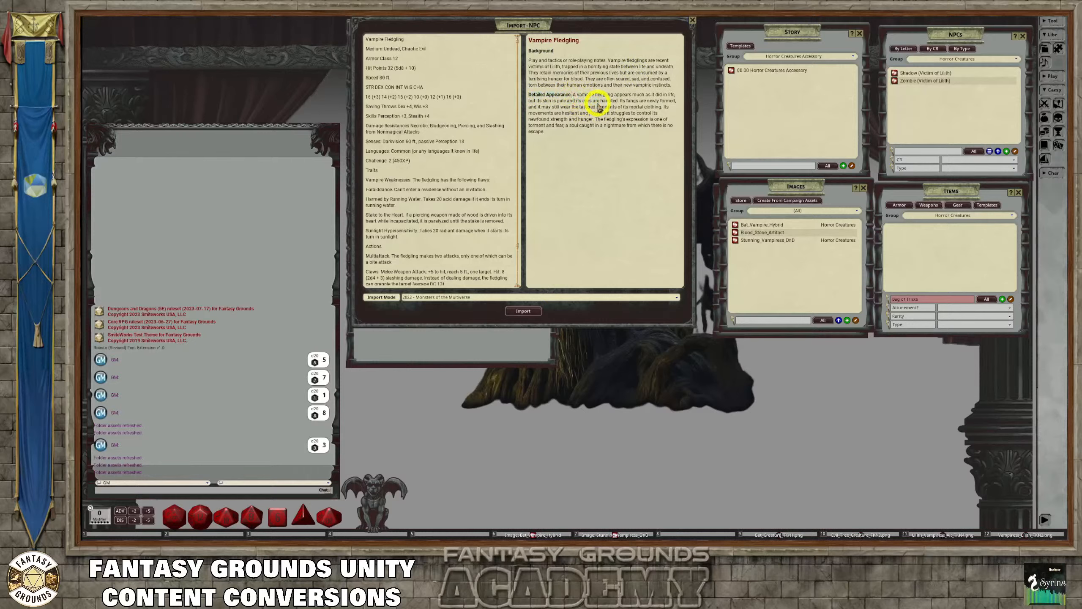
{"action": "key", "text": "BackSpace"}
{"action": "key", "text": "BackSpace"}
{"action": "key", "text": "Return"}
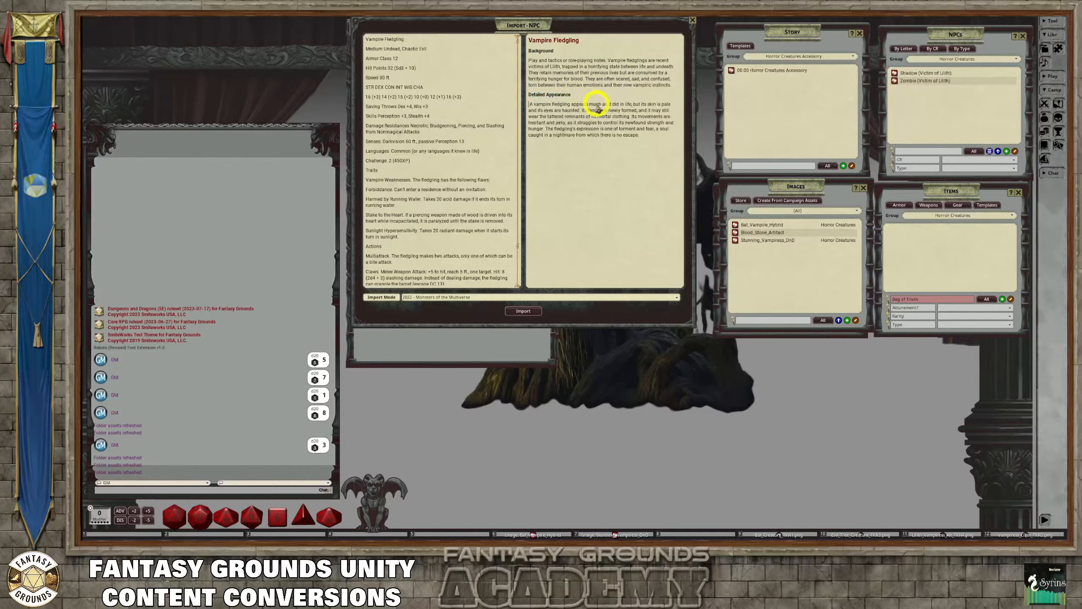
{"action": "right_click", "coordinate": [595, 102]}
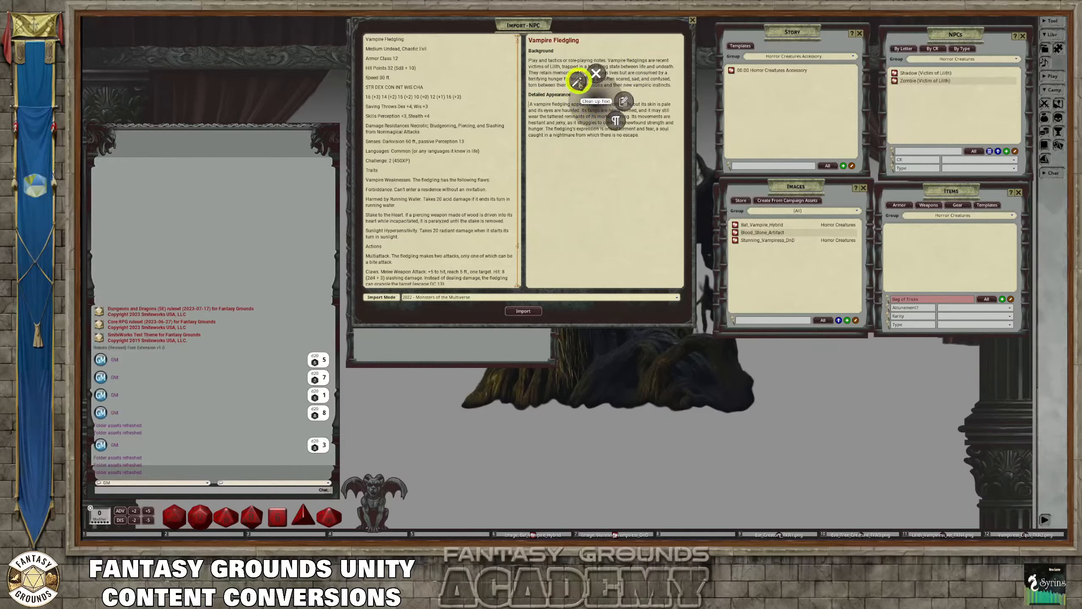
{"action": "left_click", "coordinate": [580, 83]}
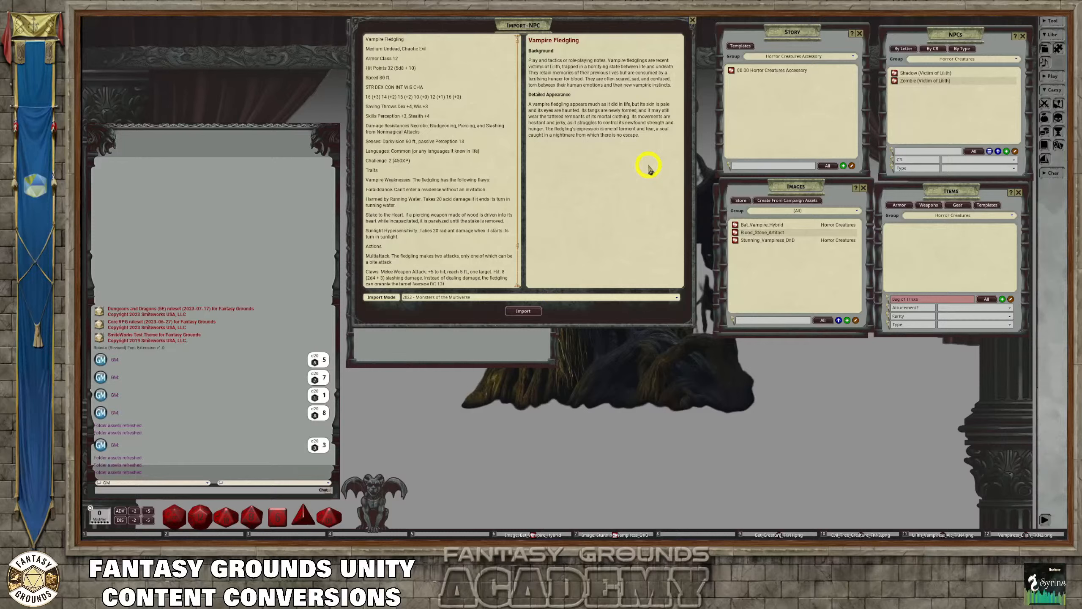
Import the Vampire Fledgling using the 2022 - Monsters of the Multiverse mode, close the import window, and move the new record up
{"action": "scroll", "coordinate": [499, 162], "scroll_direction": "down", "scroll_amount": 2}
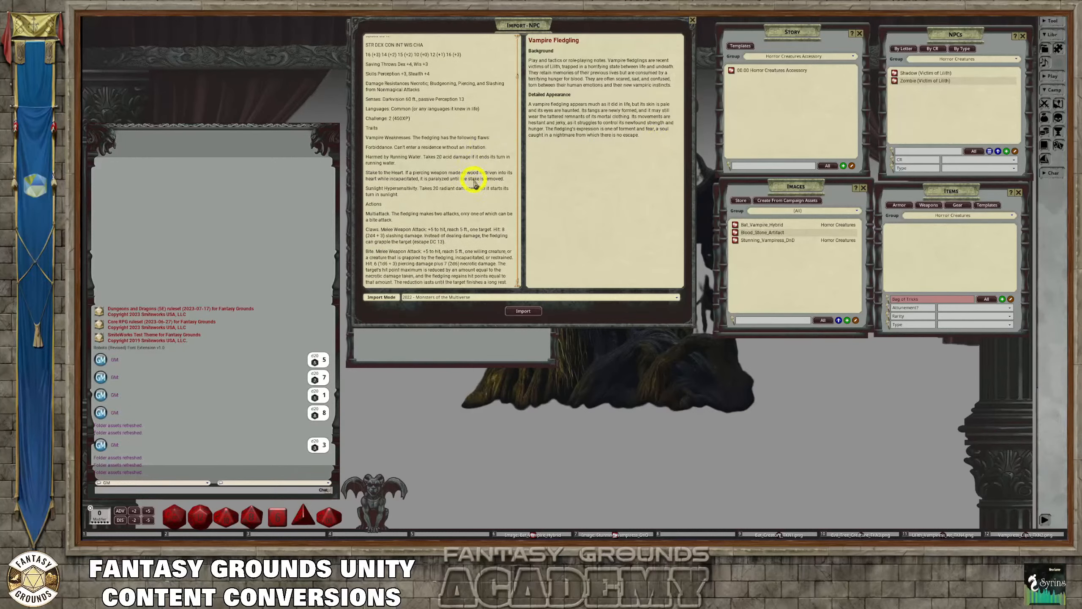
{"action": "left_click", "coordinate": [524, 311]}
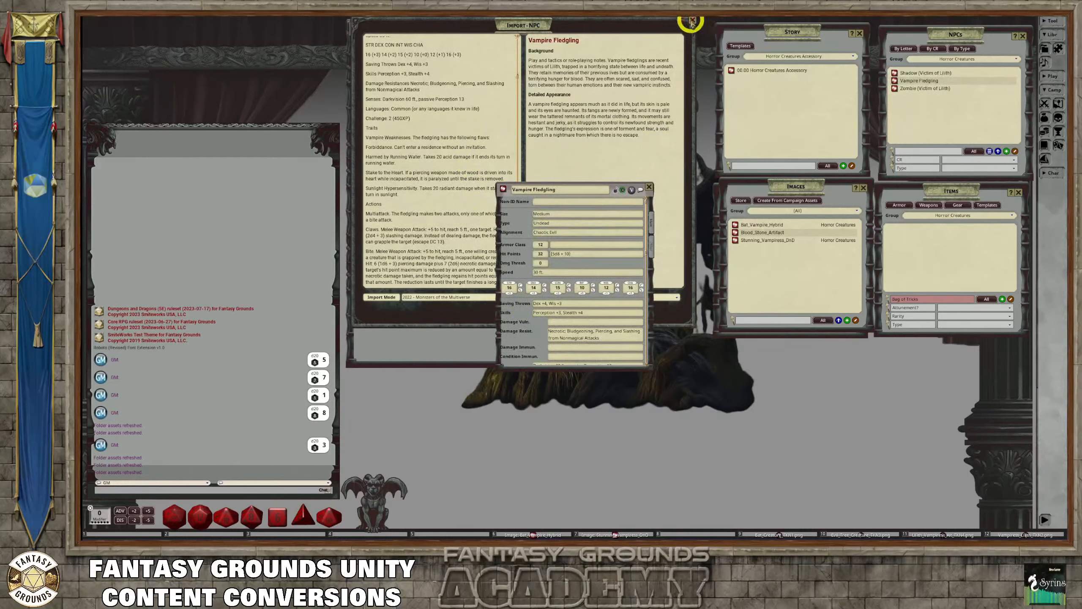
{"action": "left_click", "coordinate": [692, 20]}
{"action": "left_click_drag", "start_coordinate": [613, 192], "coordinate": [619, 143]}
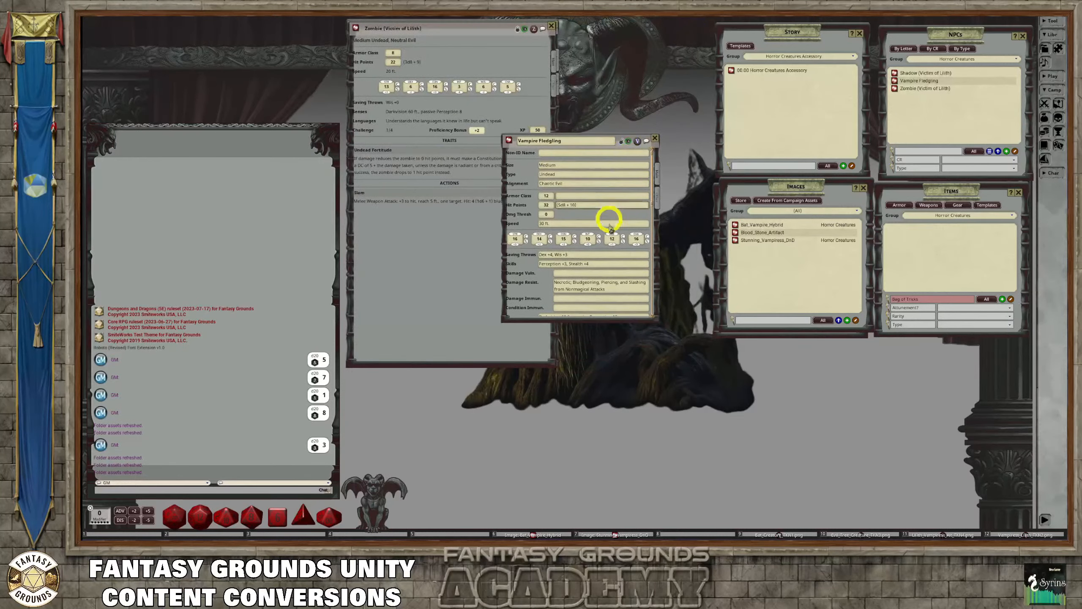
Enlarge the Vampire Fledgling record, and check its traits, actions, and description
{"action": "scroll", "coordinate": [606, 217], "scroll_direction": "down", "scroll_amount": 3}
{"action": "scroll", "coordinate": [627, 281], "scroll_direction": "down", "scroll_amount": 6}
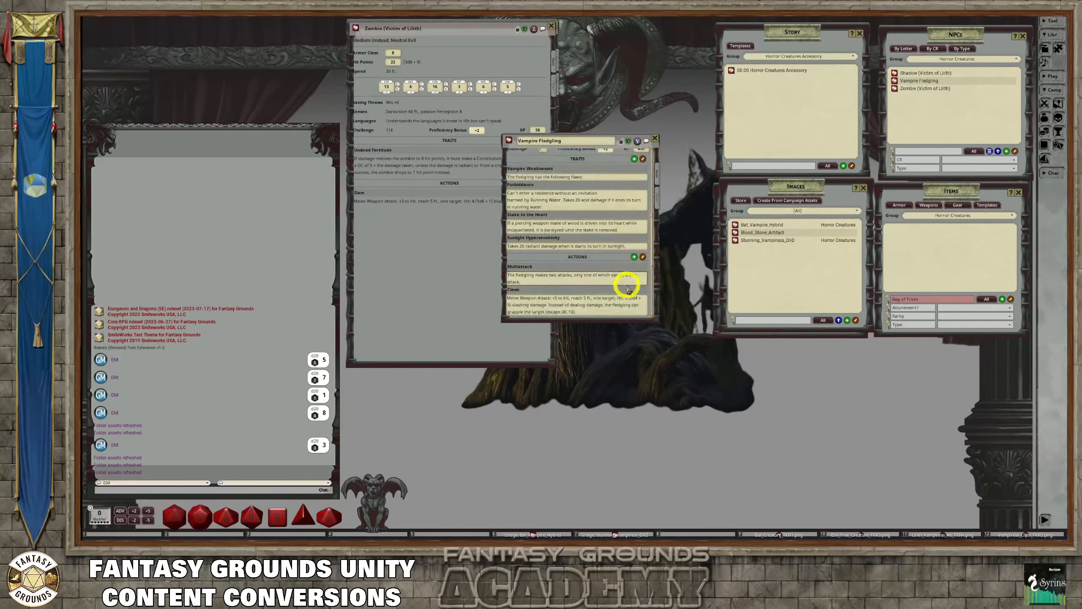
{"action": "left_click_drag", "start_coordinate": [653, 317], "coordinate": [699, 426]}
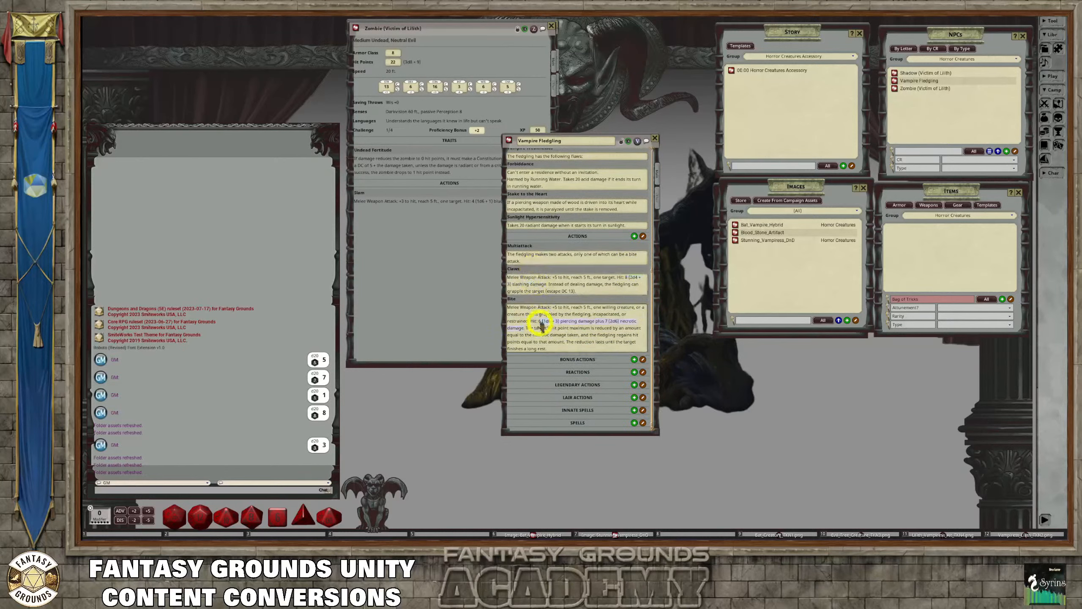
{"action": "scroll", "coordinate": [559, 252], "scroll_direction": "up", "scroll_amount": 1}
{"action": "scroll", "coordinate": [559, 252], "scroll_direction": "up", "scroll_amount": 2}
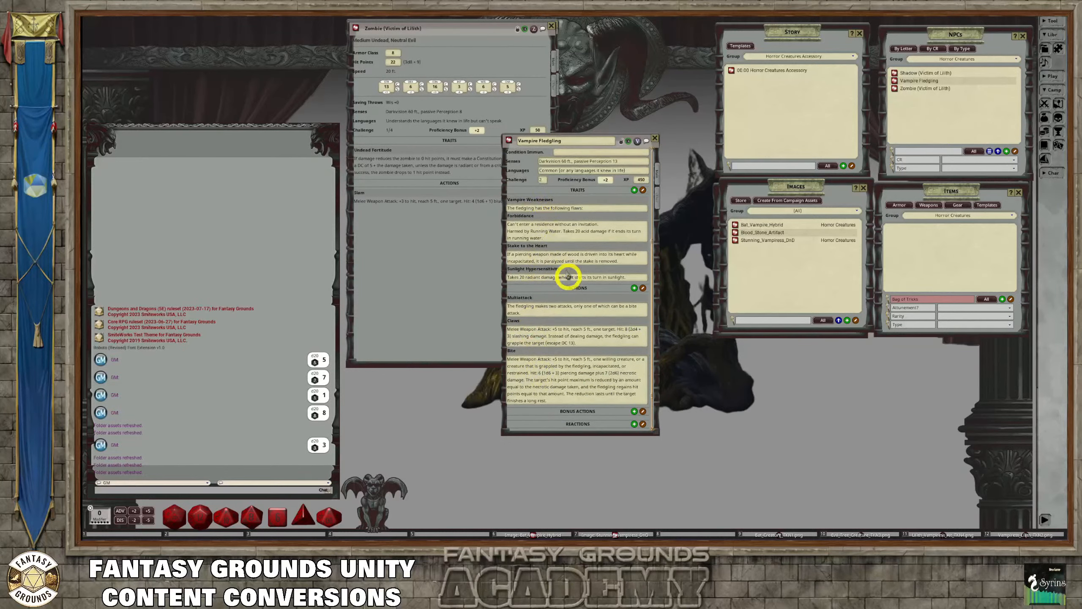
{"action": "left_click_drag", "start_coordinate": [536, 261], "coordinate": [560, 261]}
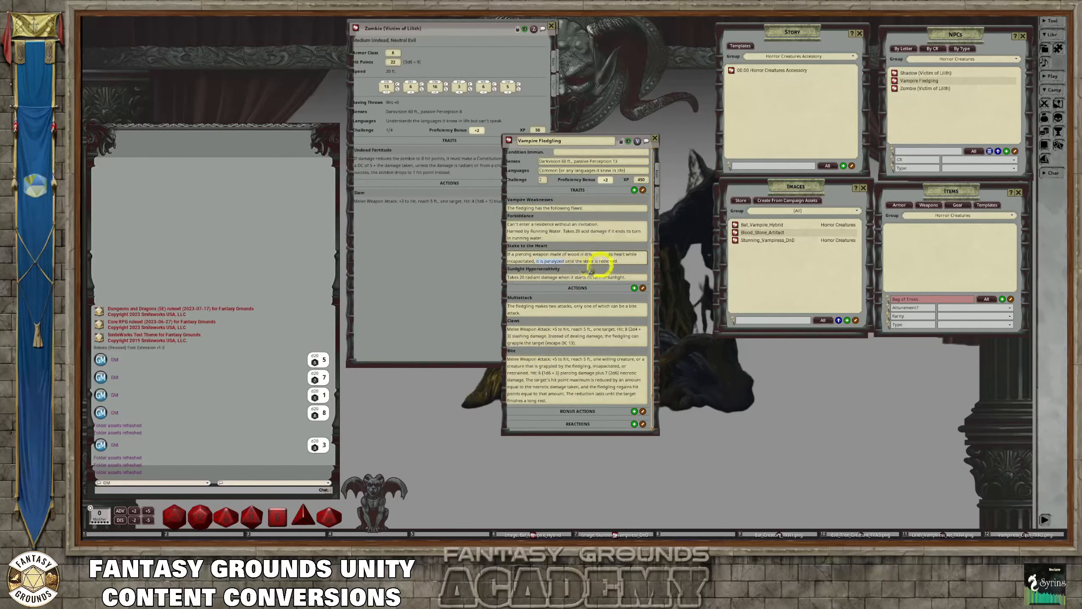
{"action": "left_click", "coordinate": [577, 243]}
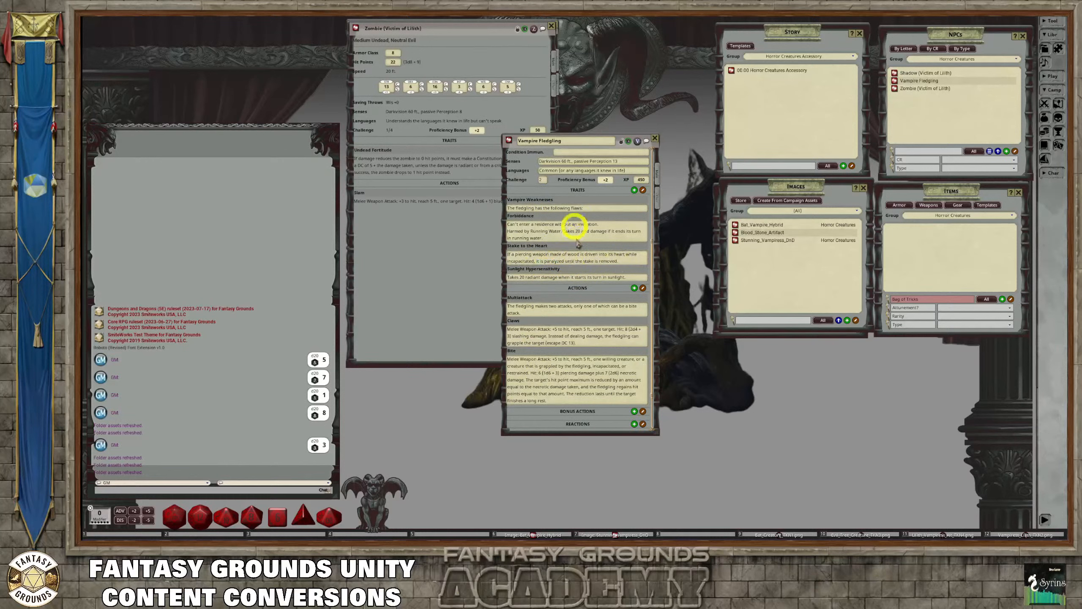
{"action": "left_click", "coordinate": [657, 197]}
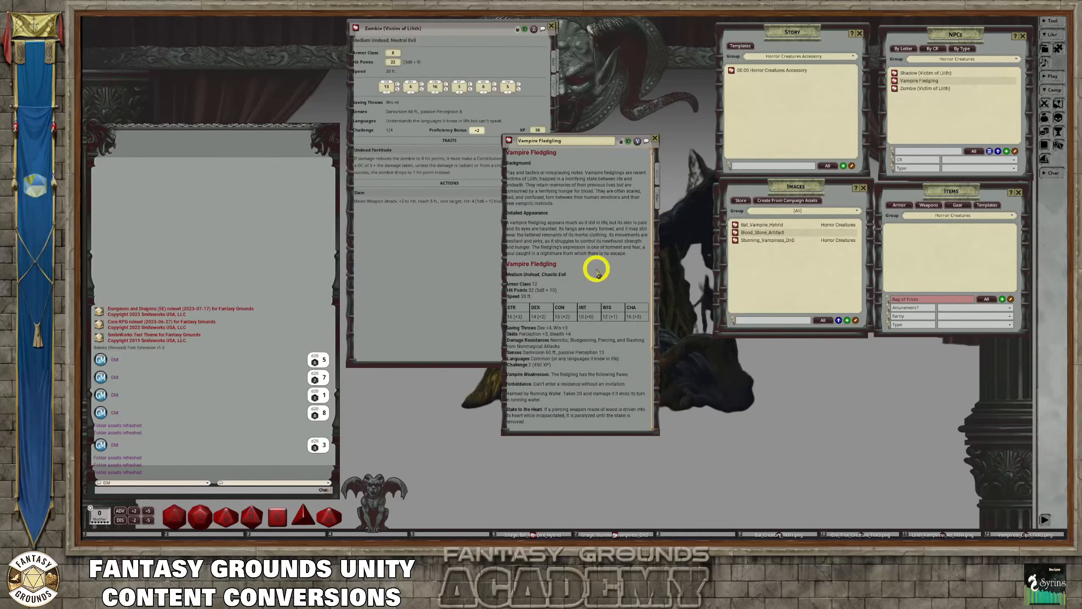
Widen the Vampire Fledgling record, place it over the Zombie record, lengthen it, and review the full description
{"action": "scroll", "coordinate": [597, 272], "scroll_direction": "down", "scroll_amount": 5}
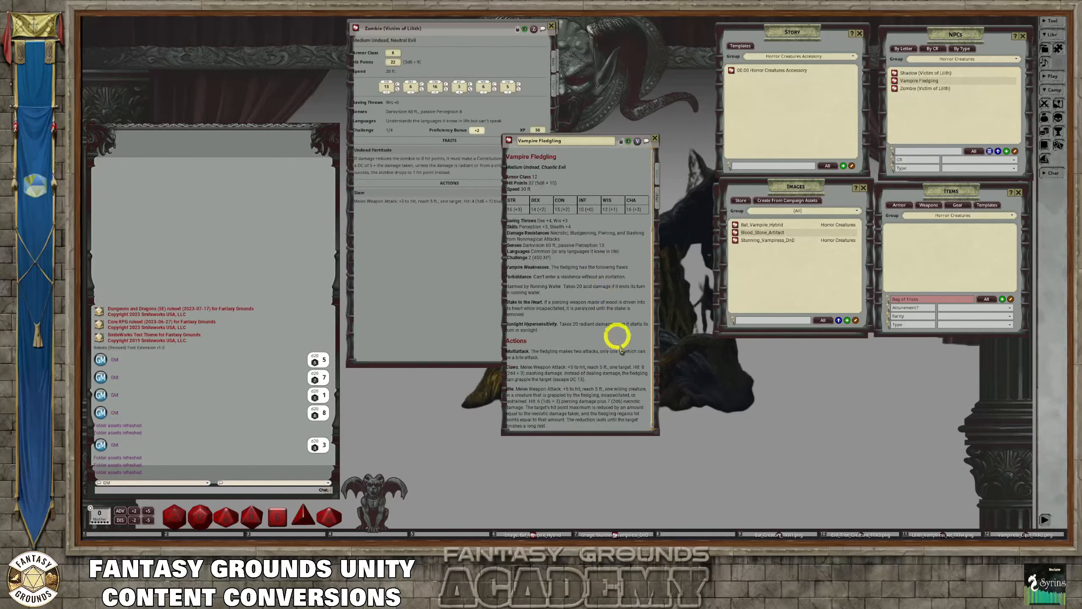
{"action": "left_click_drag", "start_coordinate": [660, 435], "coordinate": [713, 445]}
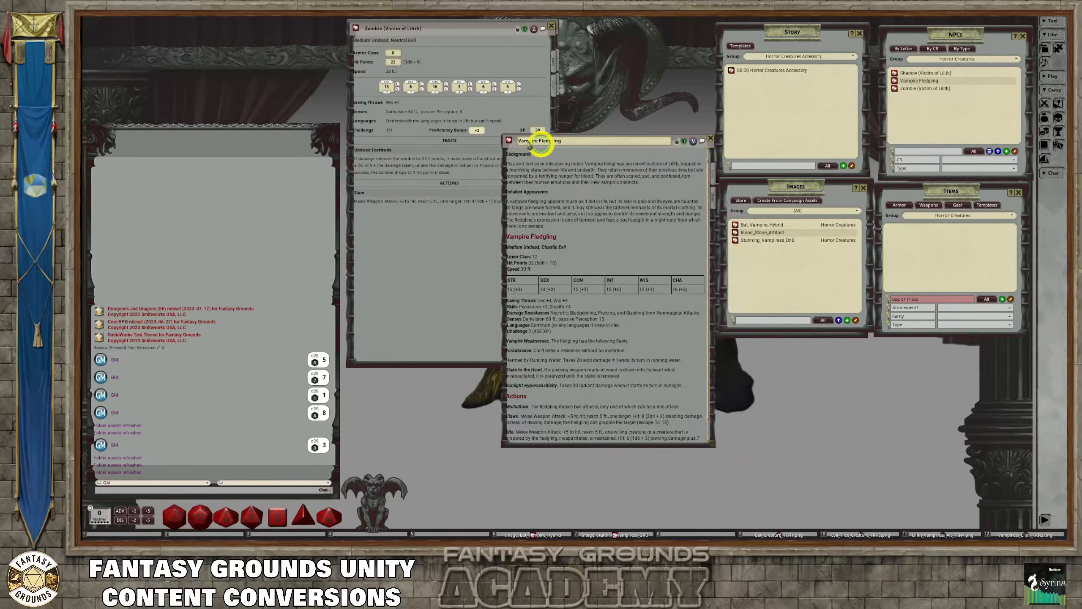
{"action": "left_click_drag", "start_coordinate": [529, 146], "coordinate": [465, 107]}
{"action": "left_click_drag", "start_coordinate": [680, 145], "coordinate": [501, 29]}
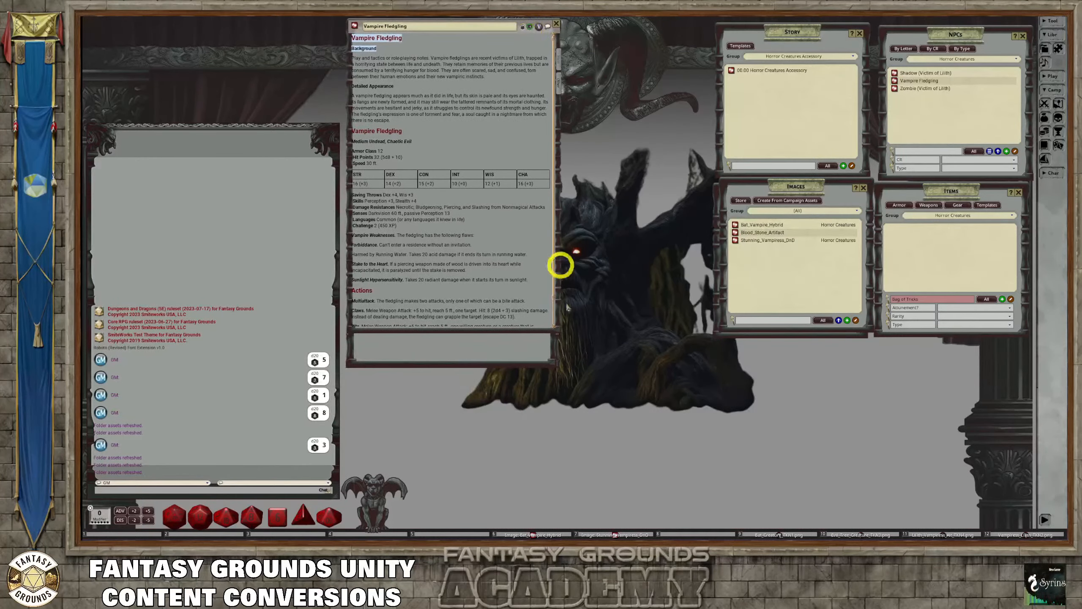
{"action": "left_click_drag", "start_coordinate": [555, 328], "coordinate": [557, 359]}
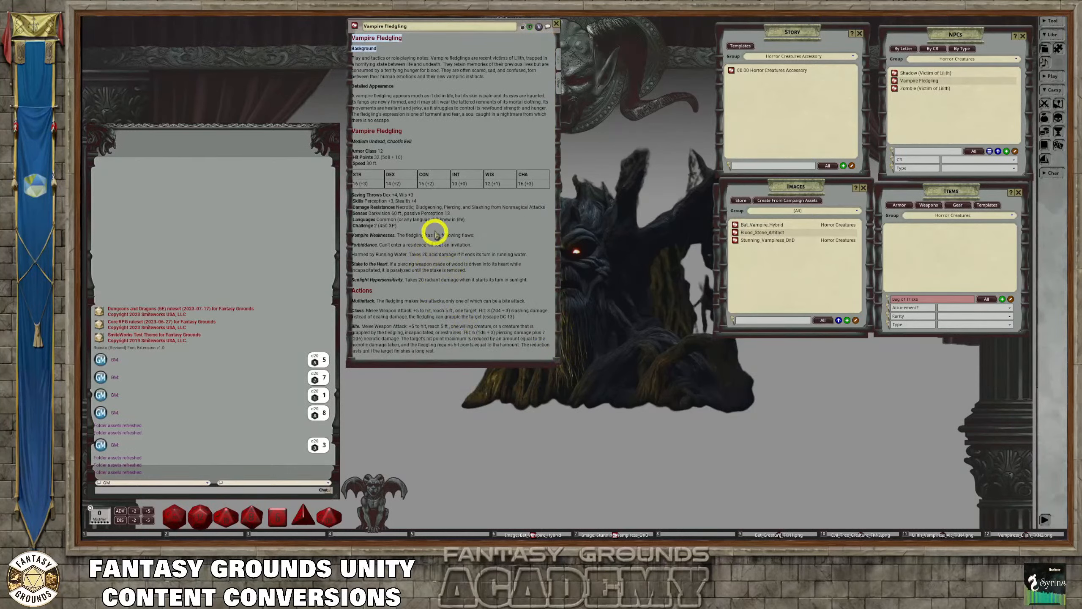
{"action": "left_click", "coordinate": [445, 94]}
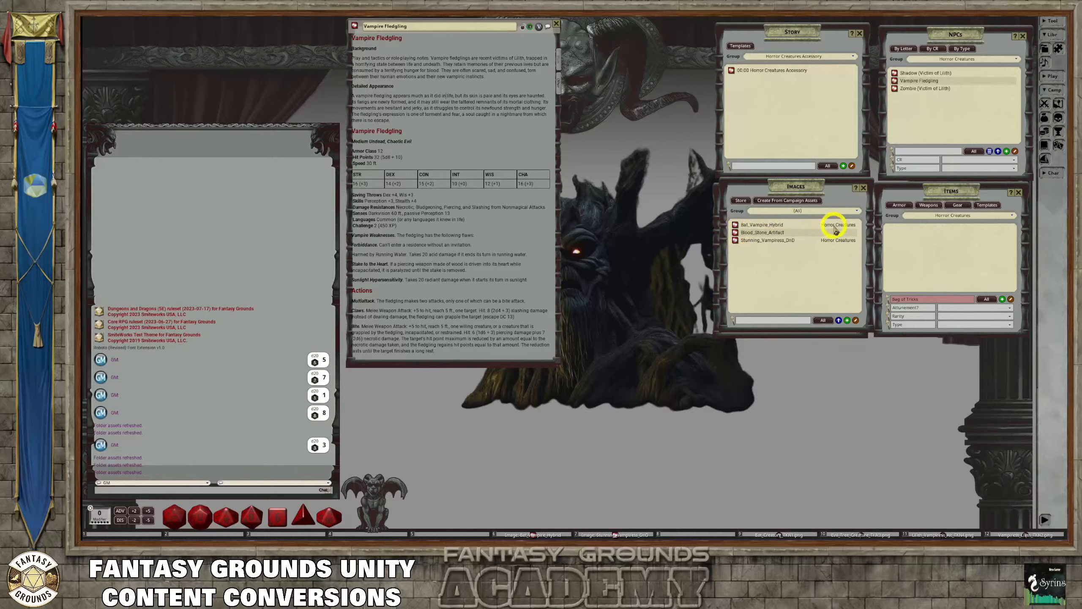
Expand the image group choices, clear the item name filter, and open the Blood Stone, Artifact record away from the Vampire Fledgling record
{"action": "left_click", "coordinate": [831, 211]}
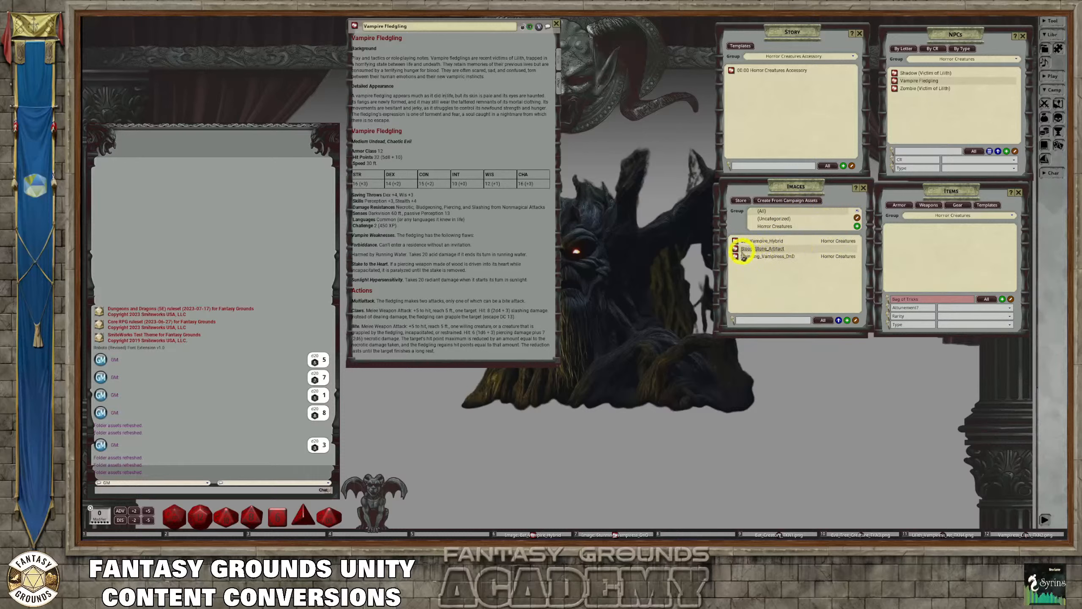
{"action": "left_click_drag", "start_coordinate": [735, 249], "coordinate": [780, 226]}
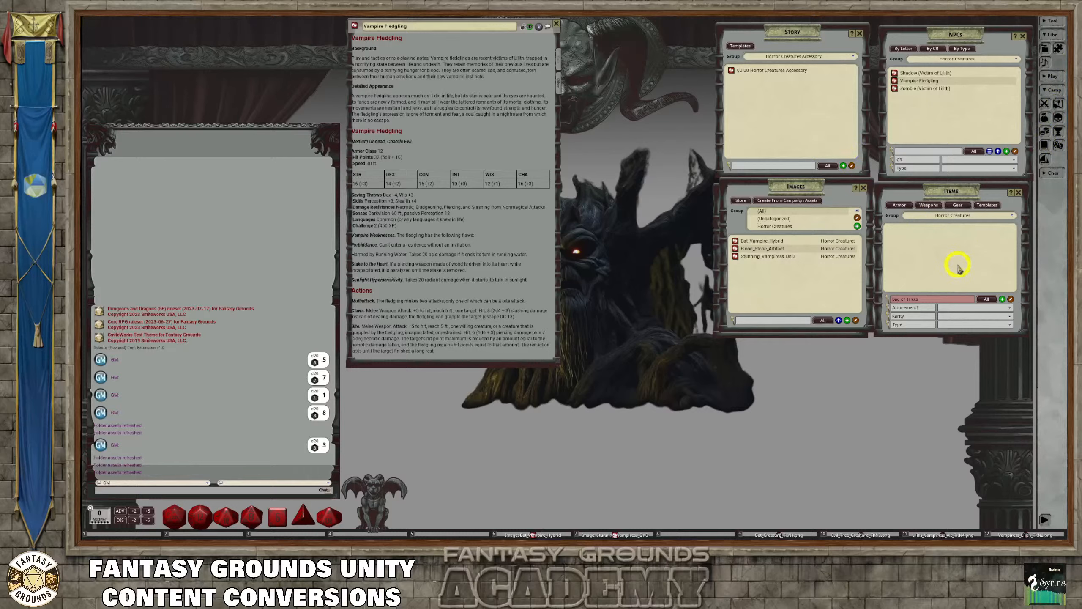
{"action": "left_click", "coordinate": [939, 298]}
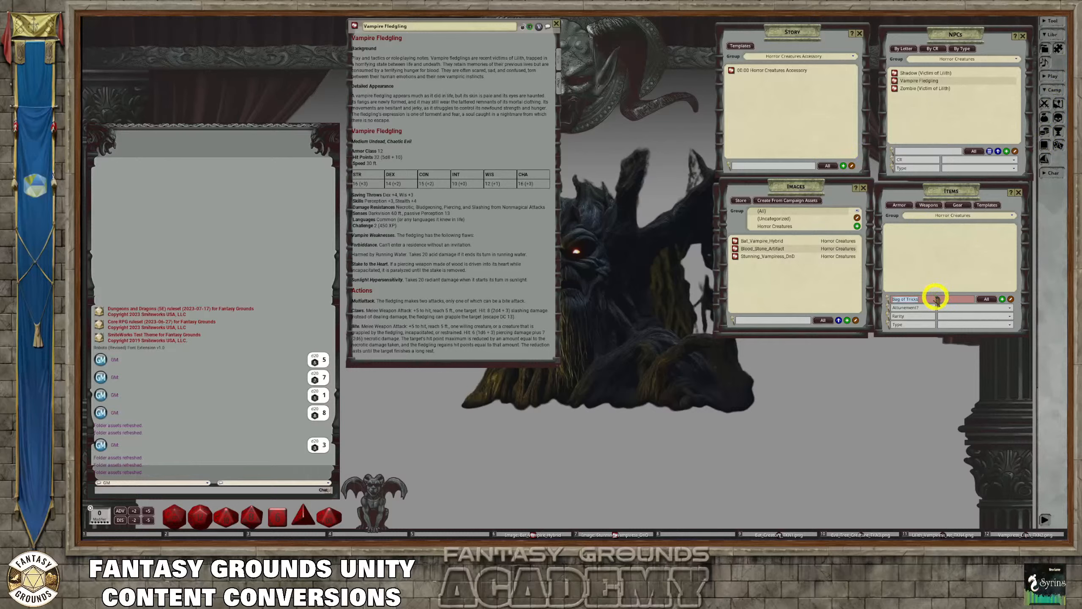
{"action": "key", "text": "BackSpace"}
{"action": "left_click", "coordinate": [890, 229]}
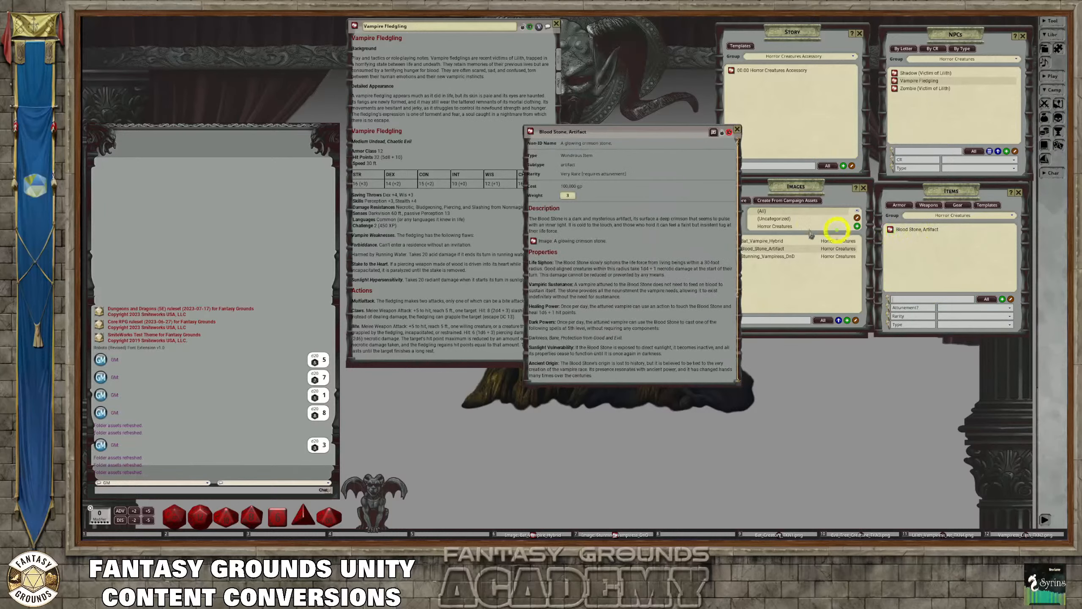
{"action": "left_click_drag", "start_coordinate": [643, 132], "coordinate": [744, 167]}
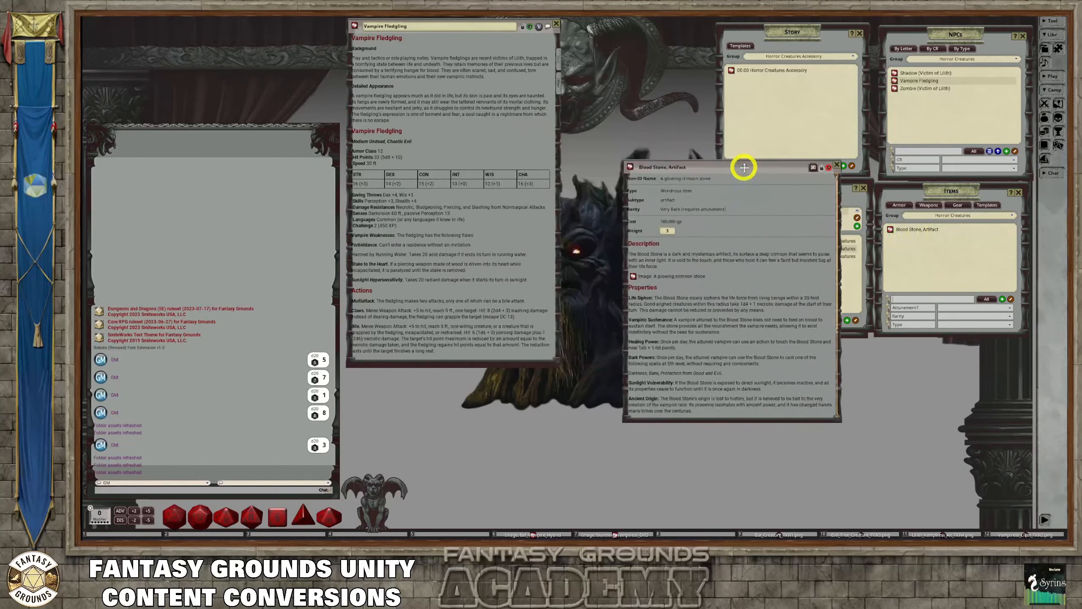
View the image linked in the Blood Stone description, close it, and place the item record clear of the image list
{"action": "left_click", "coordinate": [633, 275]}
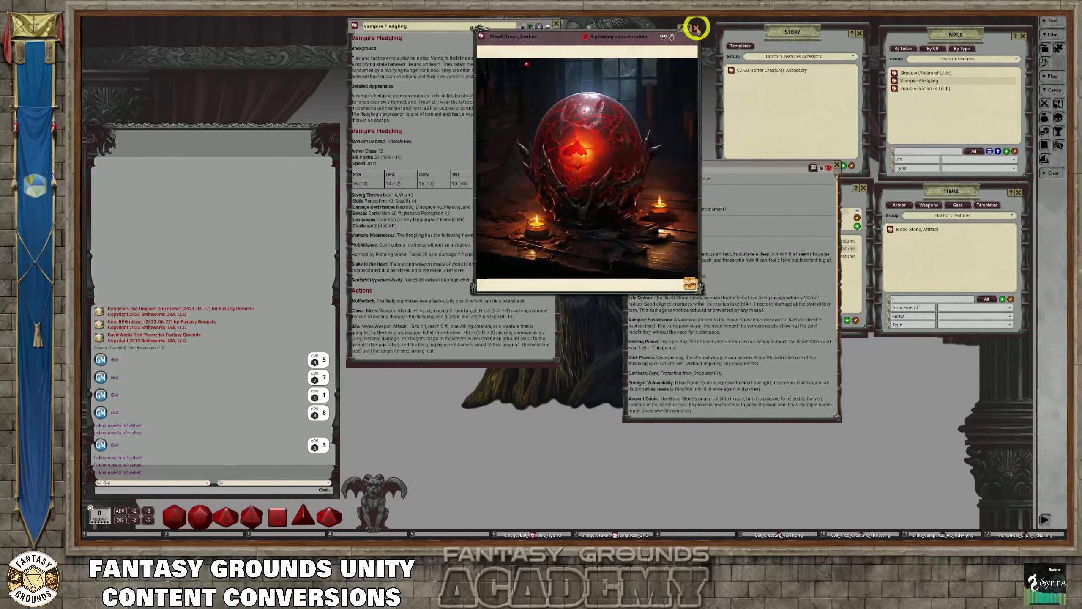
{"action": "left_click", "coordinate": [696, 29]}
{"action": "left_click_drag", "start_coordinate": [739, 165], "coordinate": [613, 104]}
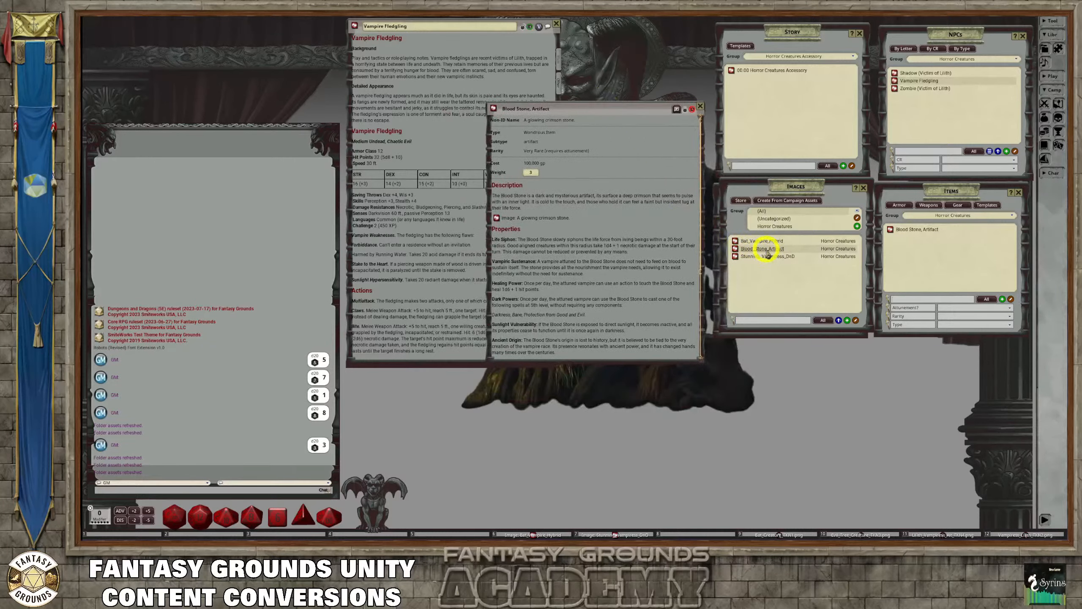
Unlock the Blood Stone record, try joining the Properties heading to the image link line, and undo the change
{"action": "left_click", "coordinate": [684, 109]}
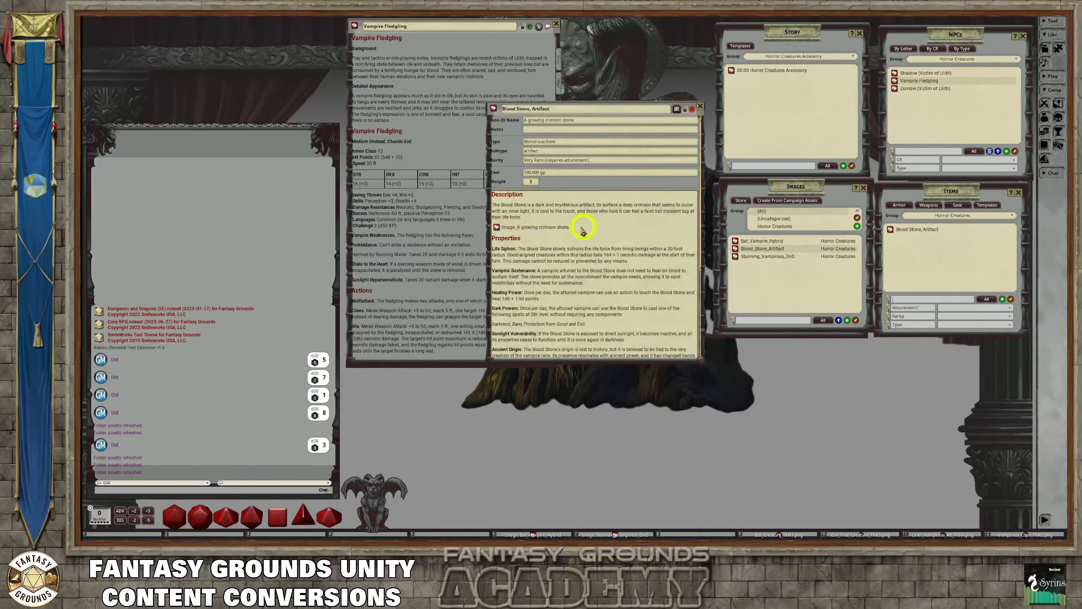
{"action": "key", "text": "BackSpace"}
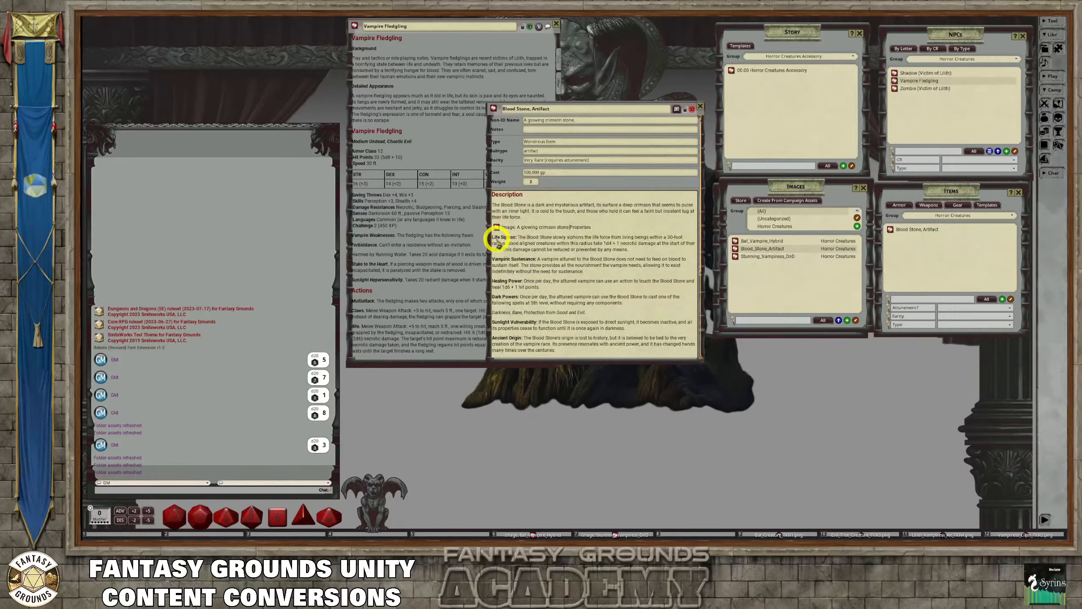
{"action": "key", "text": "ctrl+z"}
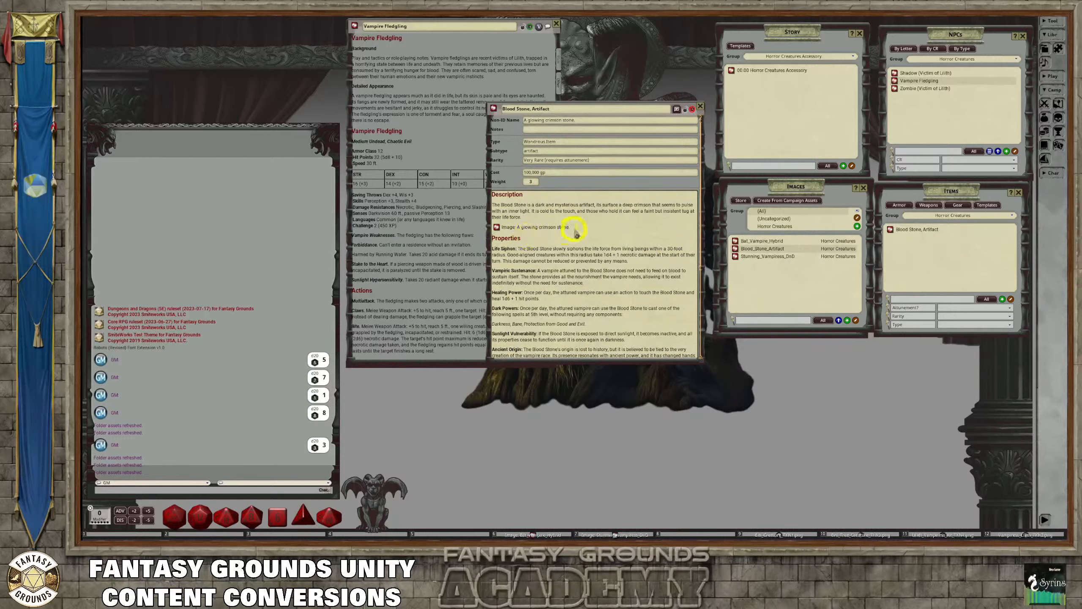
{"action": "left_click", "coordinate": [579, 227]}
{"action": "left_click_drag", "start_coordinate": [580, 229], "coordinate": [503, 231]}
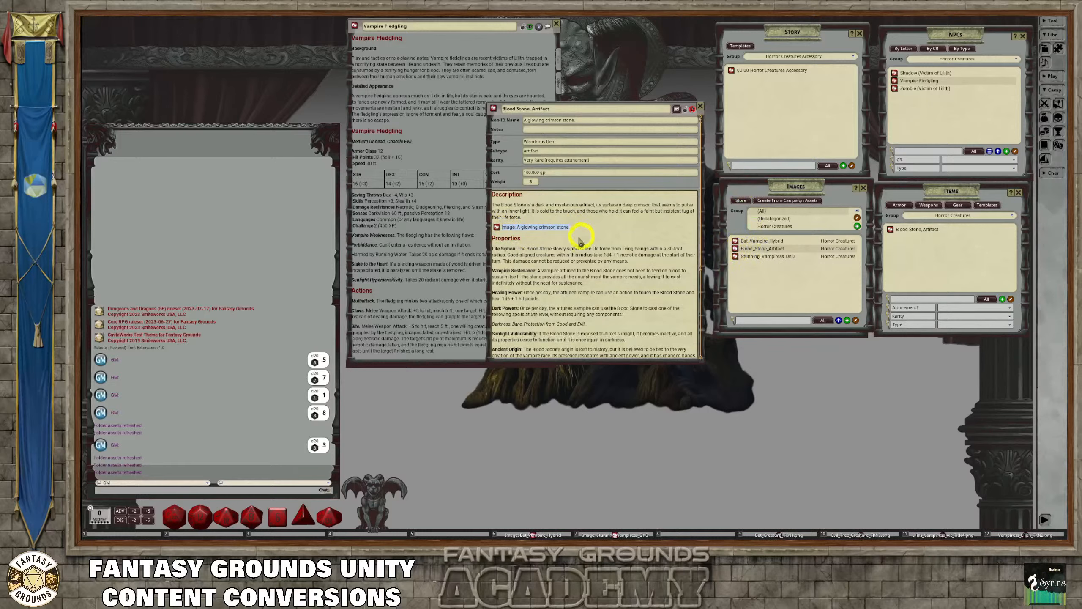
{"action": "left_click", "coordinate": [557, 239]}
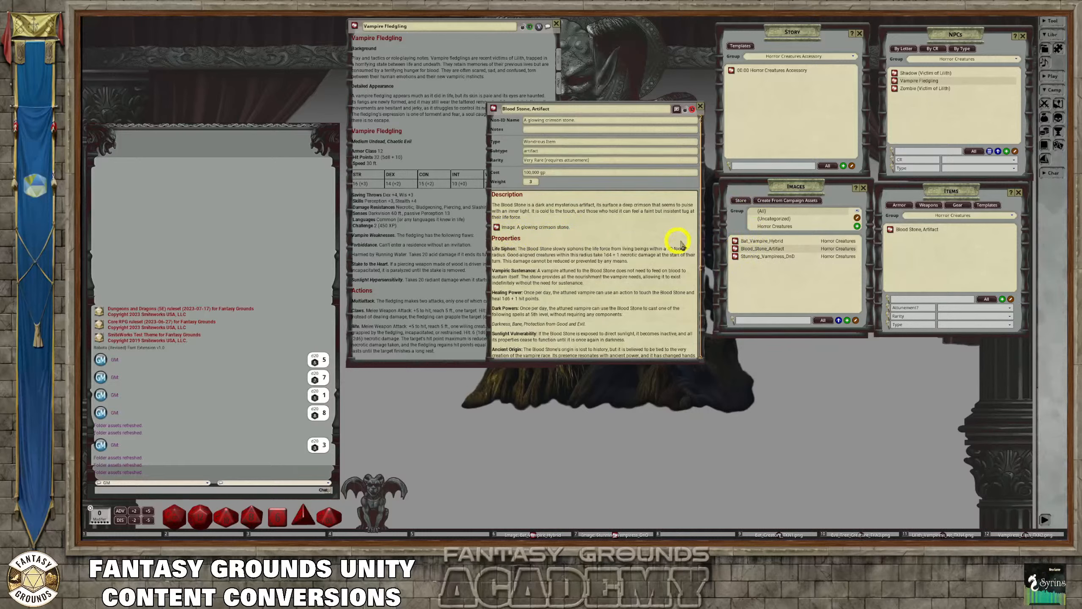
View the Blood_Stone_Artifact image beside the item record, close it, and filter the images to the Horror Creatures group
{"action": "left_click", "coordinate": [735, 247]}
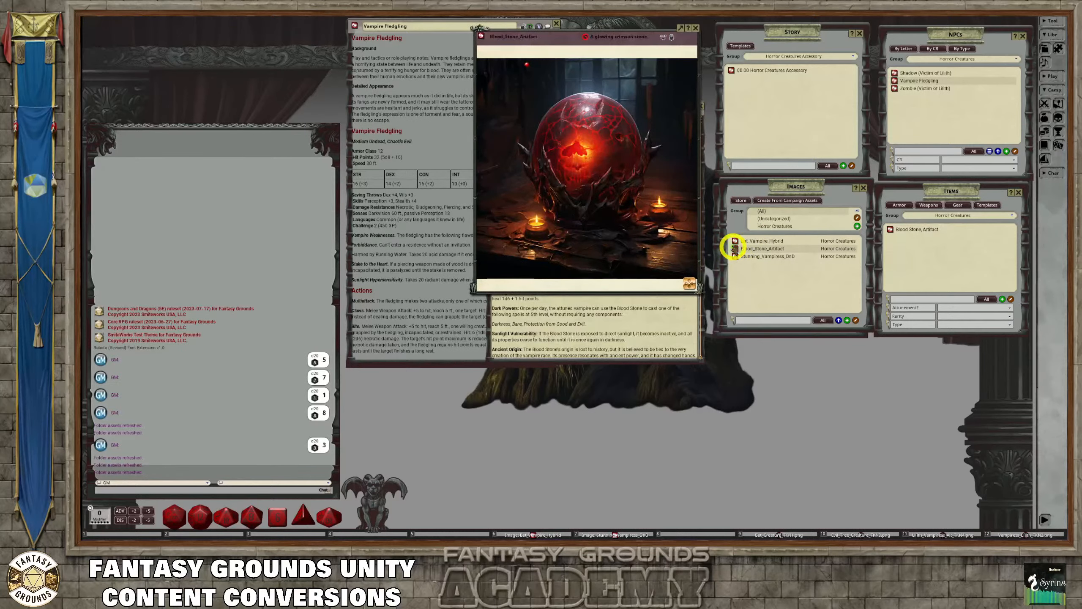
{"action": "left_click_drag", "start_coordinate": [603, 31], "coordinate": [869, 161]}
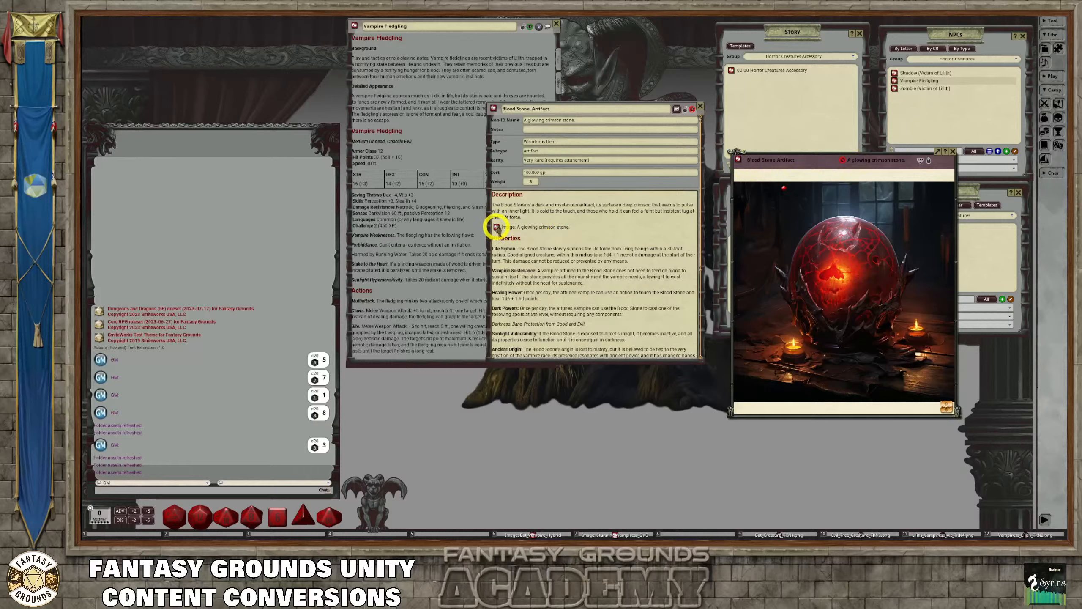
{"action": "left_click", "coordinate": [953, 151]}
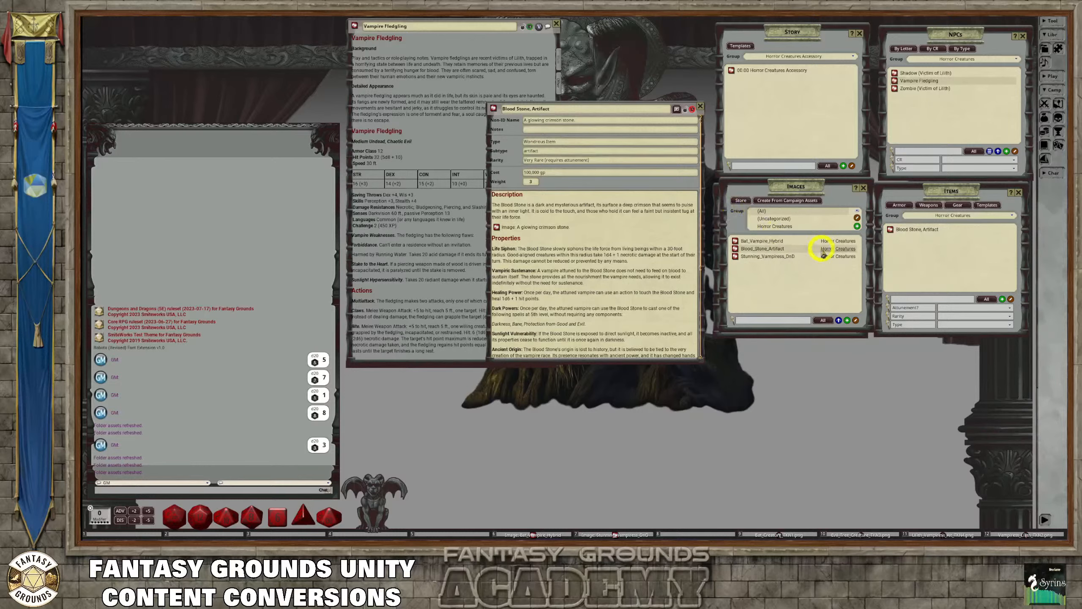
{"action": "left_click_drag", "start_coordinate": [822, 254], "coordinate": [781, 227]}
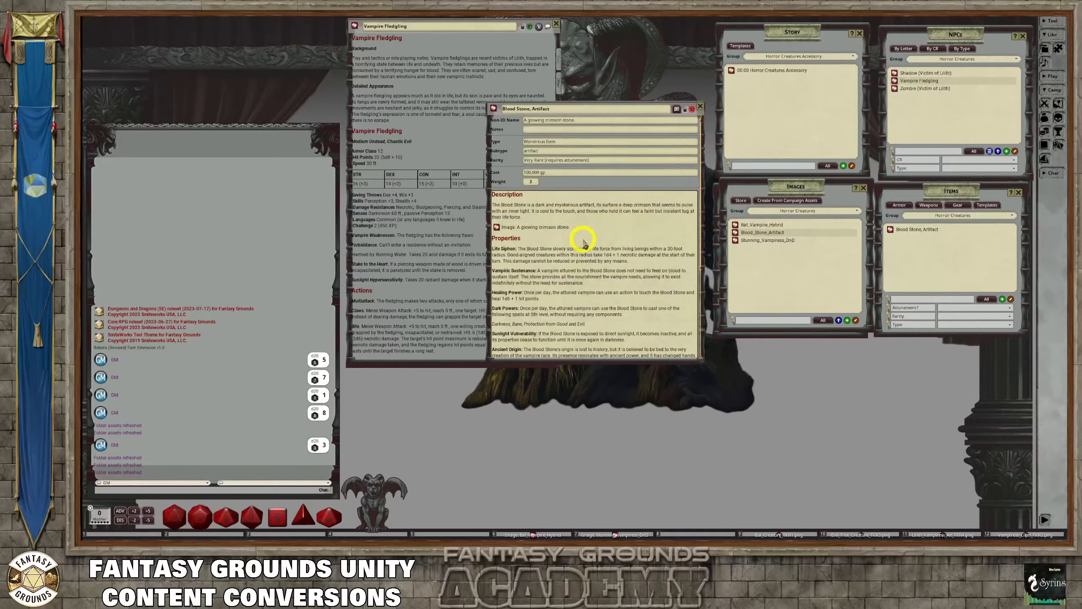
Review the Blood Stone's properties and background text, and lock the item record
{"action": "scroll", "coordinate": [571, 243], "scroll_direction": "down", "scroll_amount": 6}
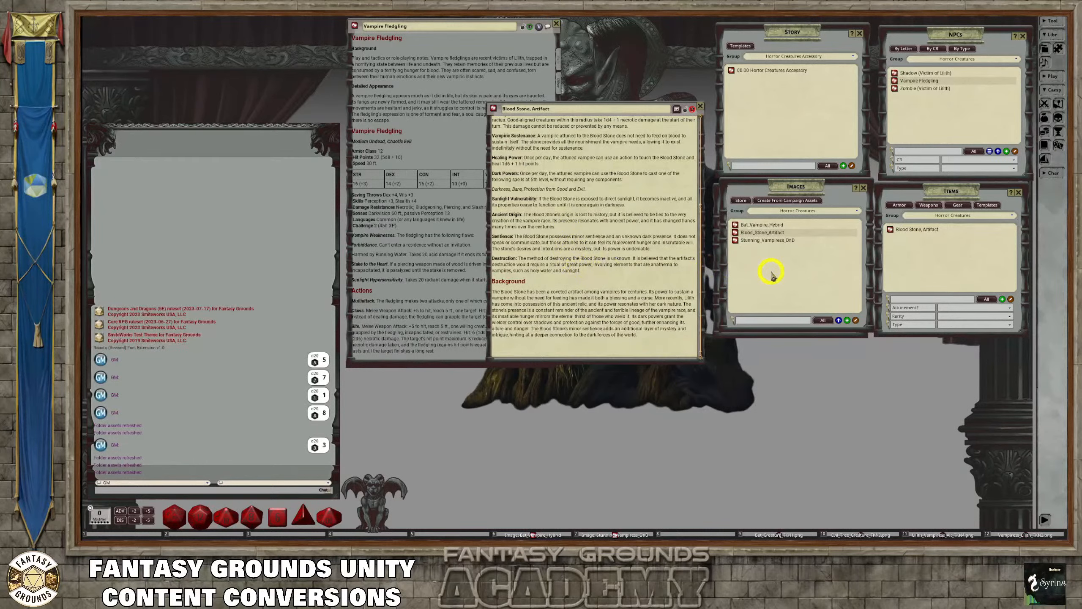
{"action": "scroll", "coordinate": [576, 257], "scroll_direction": "up", "scroll_amount": 4}
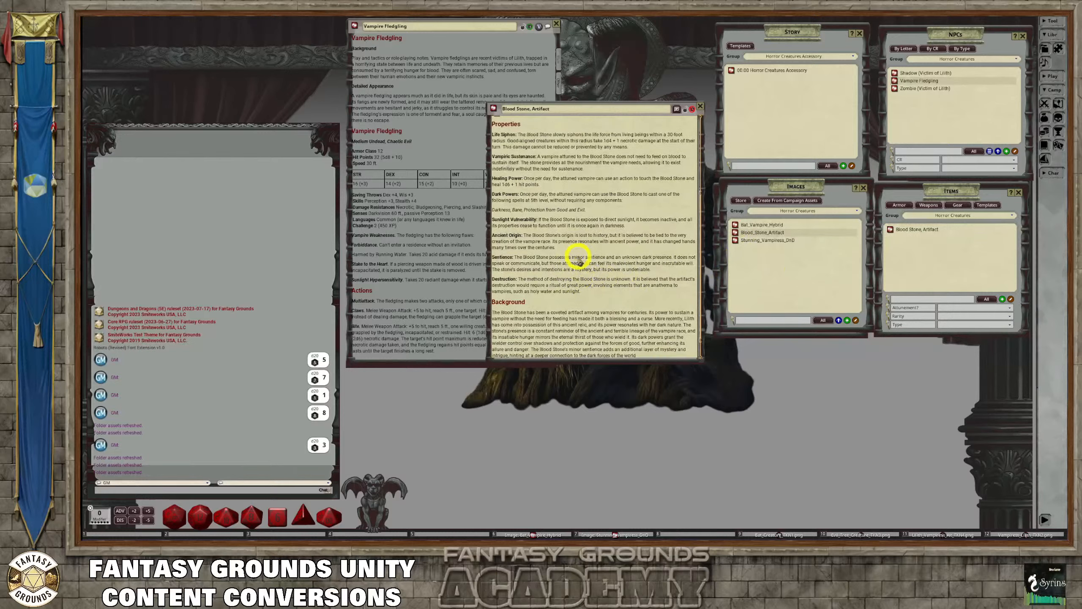
{"action": "scroll", "coordinate": [578, 261], "scroll_direction": "up", "scroll_amount": 2}
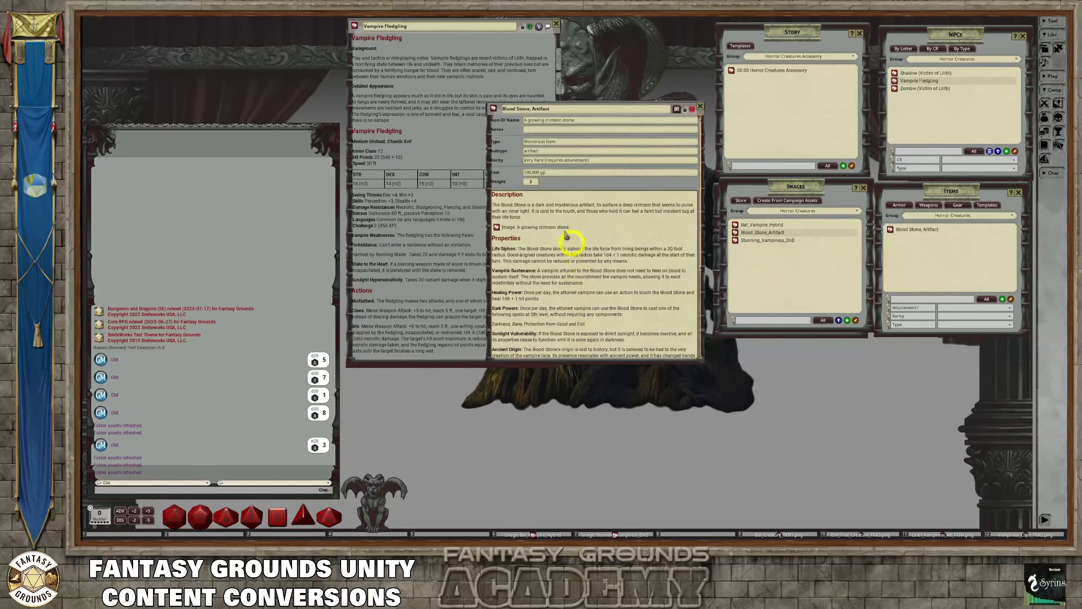
{"action": "left_click", "coordinate": [528, 151]}
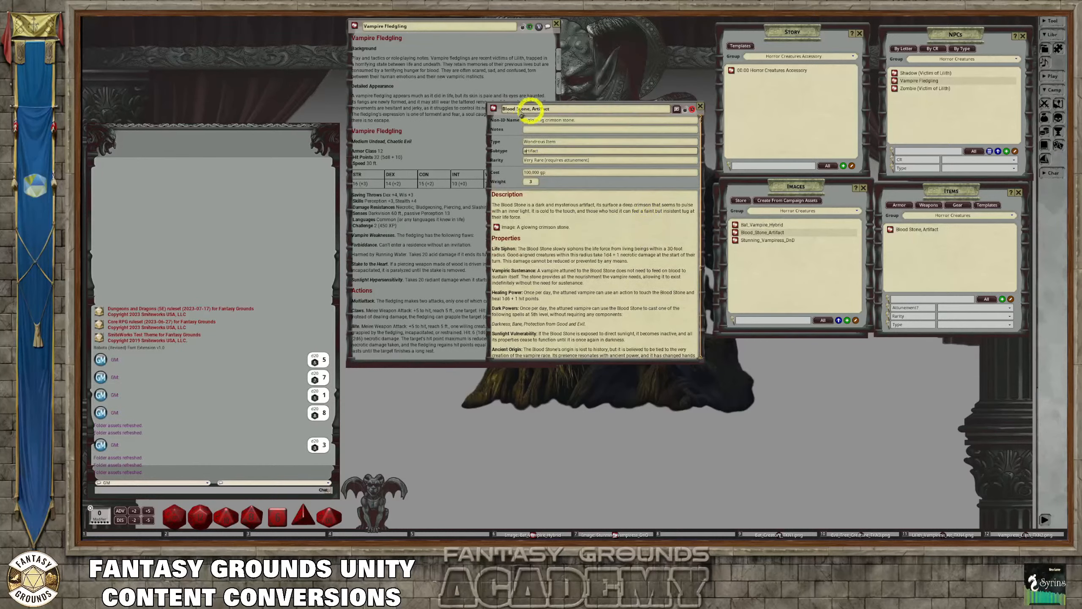
{"action": "left_click", "coordinate": [684, 109]}
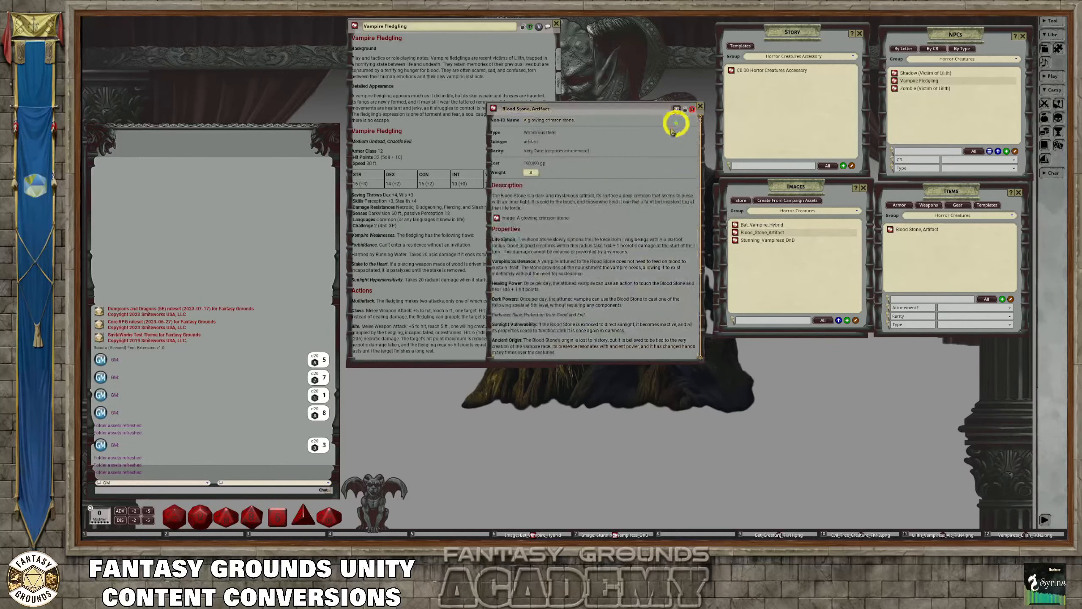
Open the linked image from the locked Blood Stone record, compare the image with the record, and close both
{"action": "left_click", "coordinate": [497, 219]}
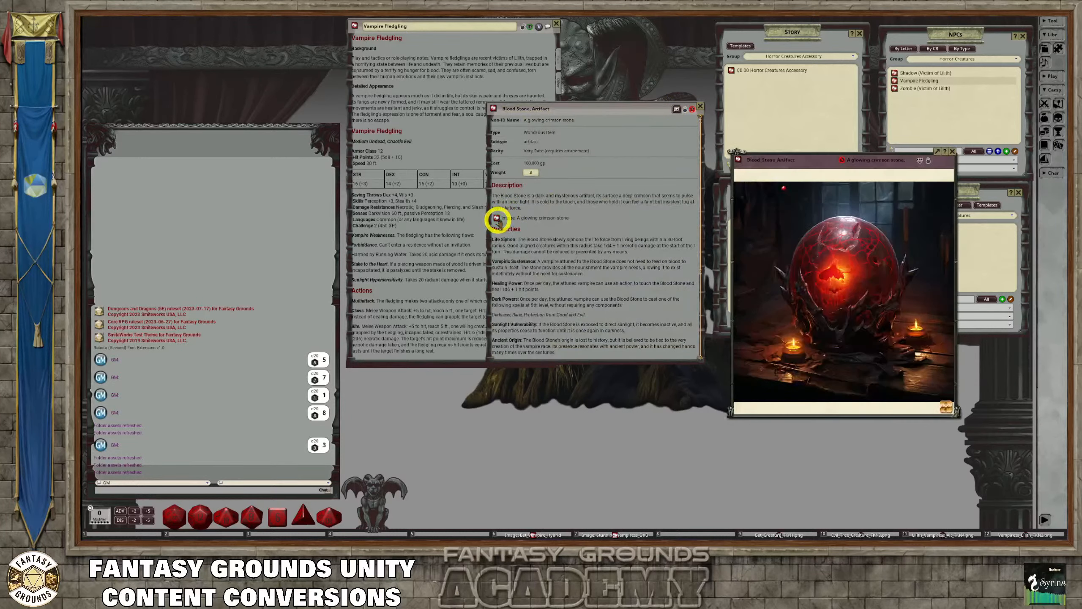
{"action": "left_click_drag", "start_coordinate": [816, 162], "coordinate": [728, 181]}
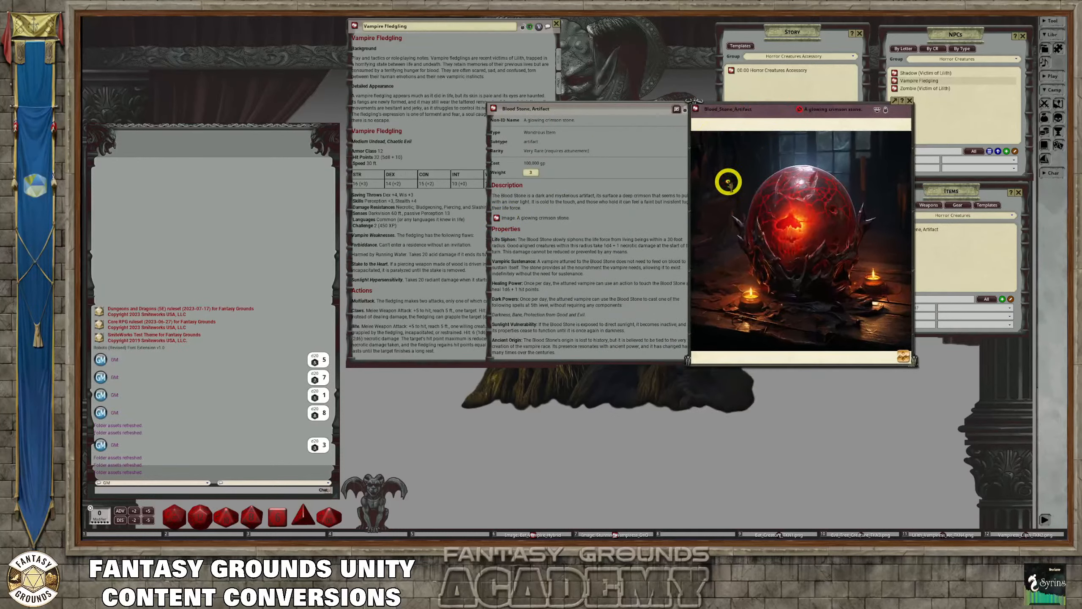
{"action": "left_click_drag", "start_coordinate": [634, 107], "coordinate": [581, 120]}
{"action": "left_click", "coordinate": [650, 117]}
{"action": "left_click_drag", "start_coordinate": [742, 111], "coordinate": [579, 96]}
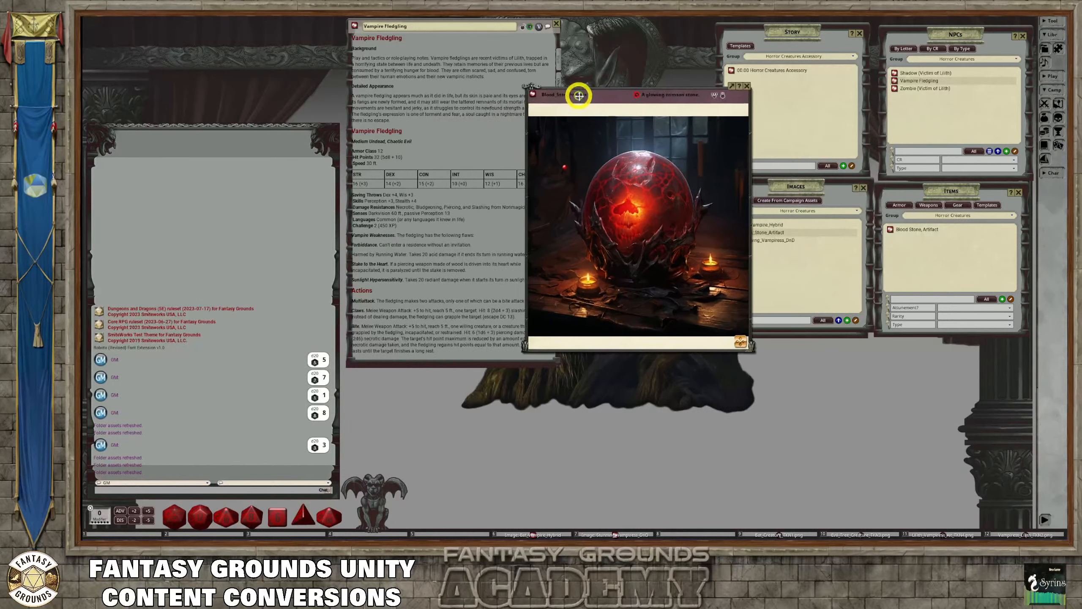
{"action": "left_click", "coordinate": [564, 165]}
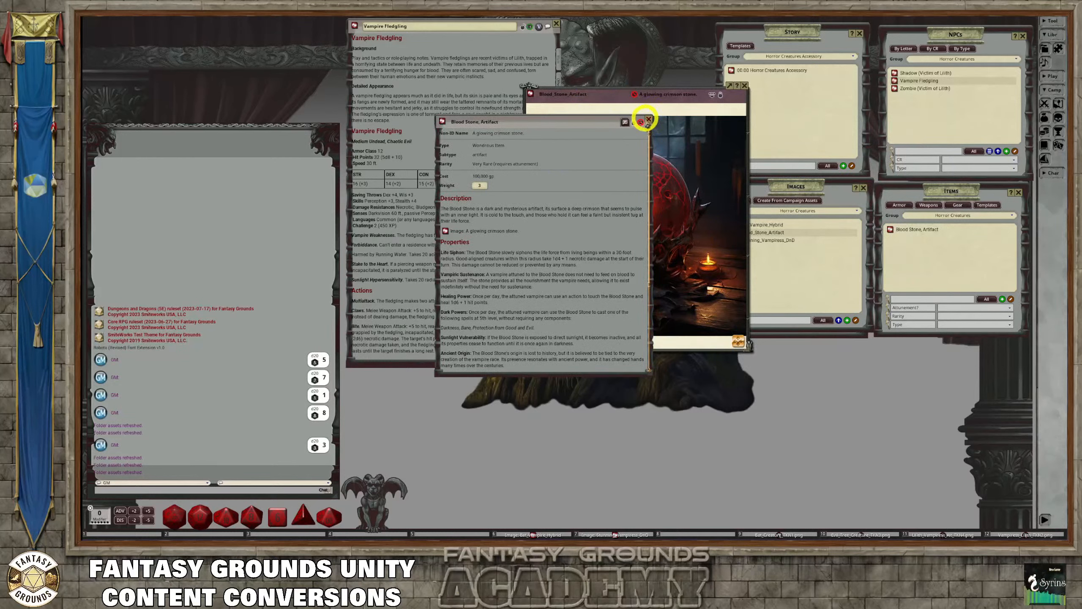
{"action": "left_click", "coordinate": [649, 119]}
{"action": "left_click", "coordinate": [745, 85]}
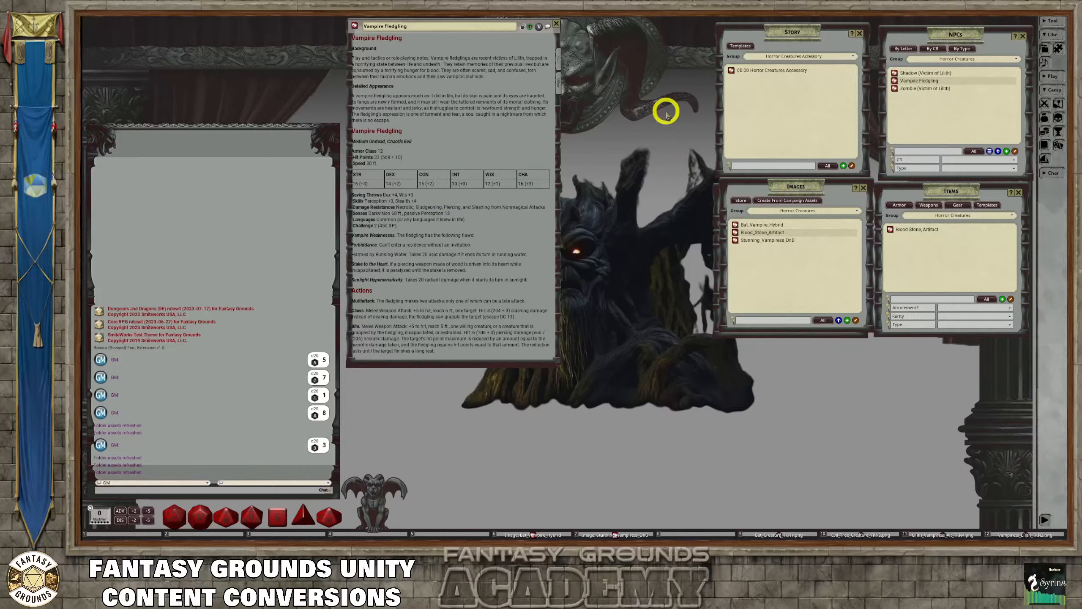
Start a new NPC import and paste the Shadow Bat stat block as the import source text
{"action": "left_click", "coordinate": [998, 151]}
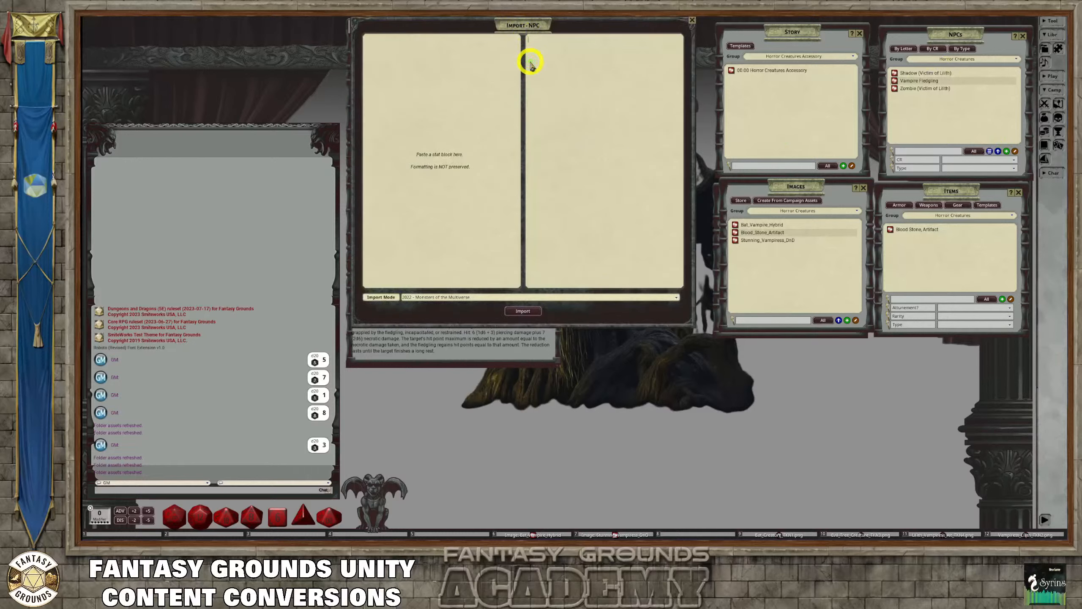
{"action": "mouse_move", "coordinate": [522, 27]}
{"action": "left_mouse_down"}
{"action": "mouse_move", "coordinate": [530, 47]}
{"action": "mouse_move", "coordinate": [520, 33]}
{"action": "left_mouse_up"}
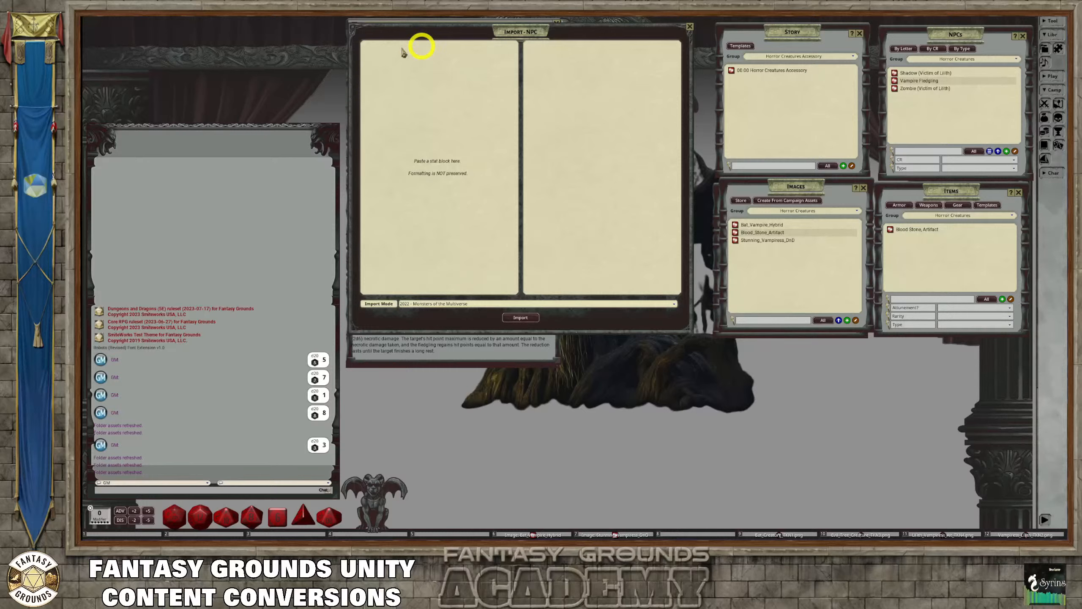
{"action": "left_click", "coordinate": [448, 61]}
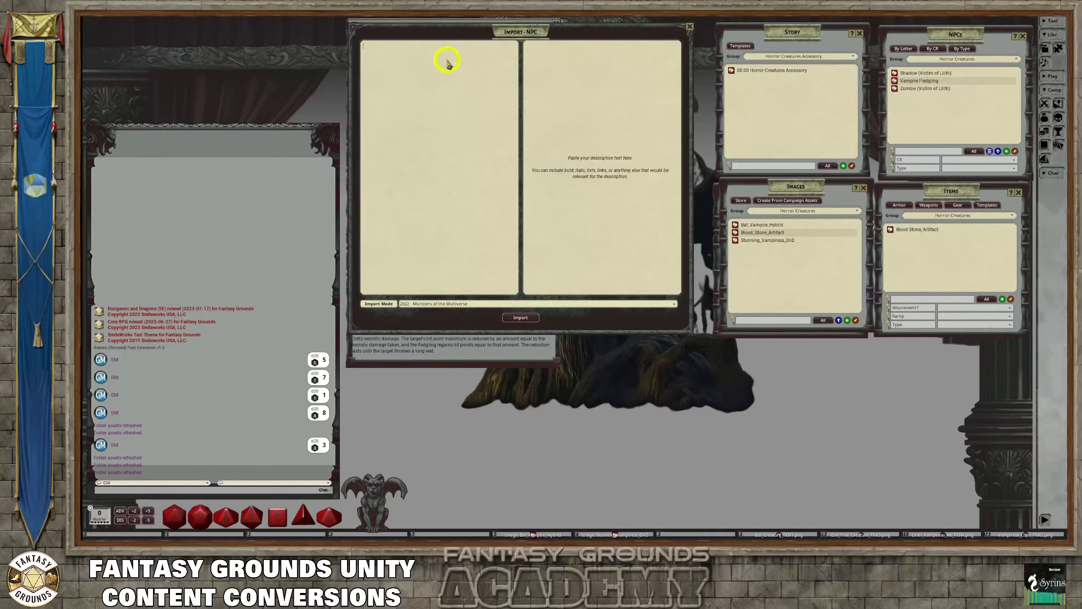
{"action": "type", "text": "Shadow Bat Tiny Beast, Unaligned Armor Class 12 Hit Points 5 (2d4) Speed 5 ft., fly 30 ft. STR DEX CON INT WIS CHA 2 (-4) 15 (+2) 10 (+0) 2 (-4) 12 (+1) 4 (-3) Skills Perception +3 Senses: Blindsight 60 ft., passive Perception 13 Languages: Understands the languages of its summoner but can't speak Challenge: 1/8 (25XP) Traits Echolocation. The bat can't use its blindsight while deafened. Keen Hearing. The bat has advantage on Wisdom (Perception) checks that rely on hearing. Actions Bite. Melee Weapon Attack: +4 to hit, reach 5 ft., one target. Hit: 1 piercing damage."}
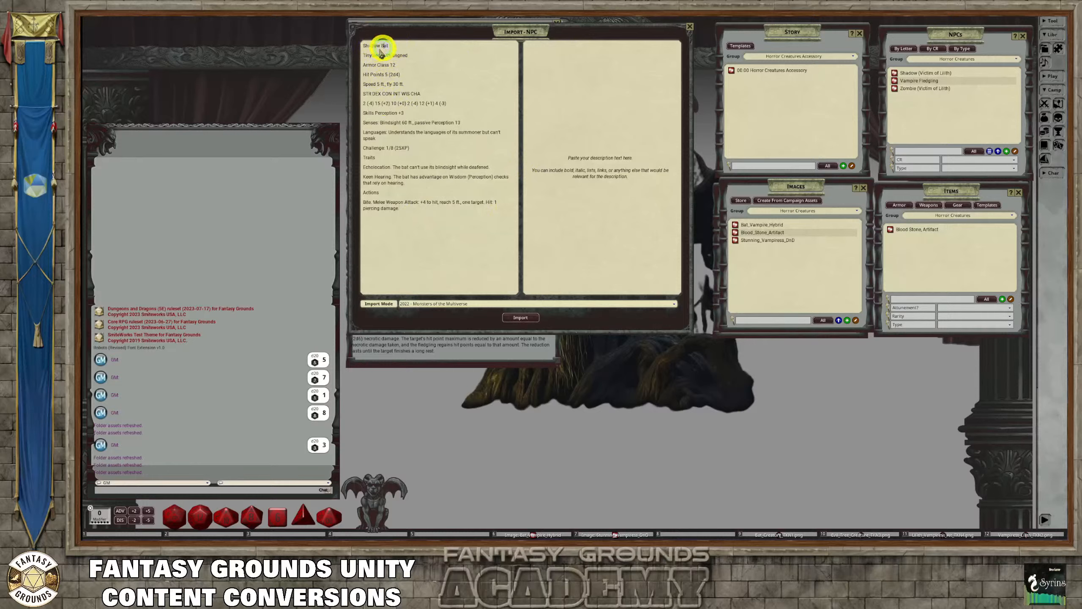
Copy the name Shadow Bat into the import description, format it as a heading, and import the NPC
{"action": "left_click_drag", "start_coordinate": [382, 52], "coordinate": [356, 47]}
{"action": "key", "text": "ctrl+c"}
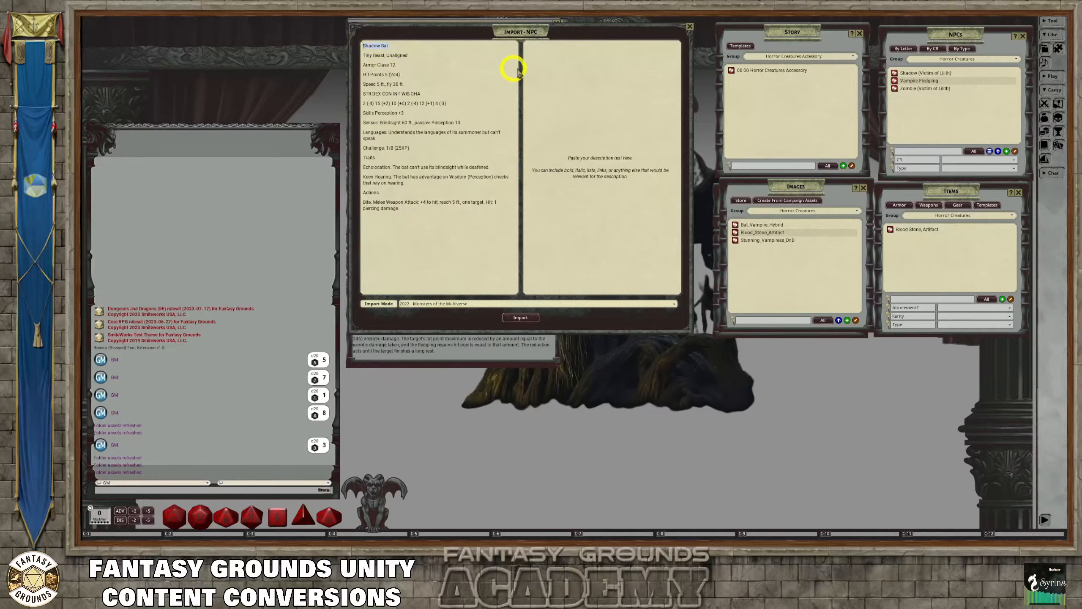
{"action": "left_click", "coordinate": [553, 49]}
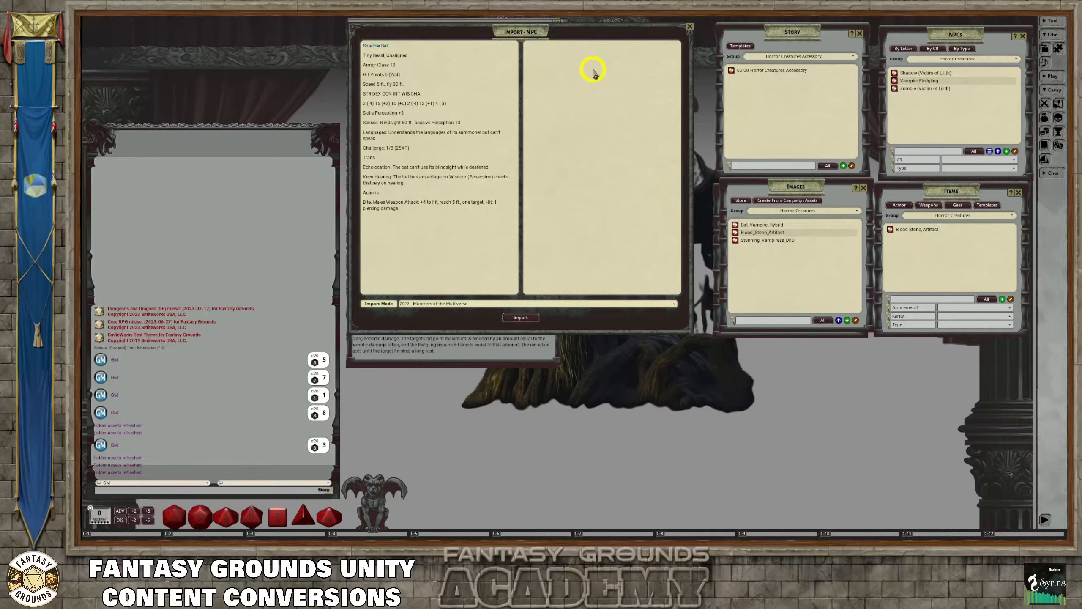
{"action": "key", "text": "ctrl+v"}
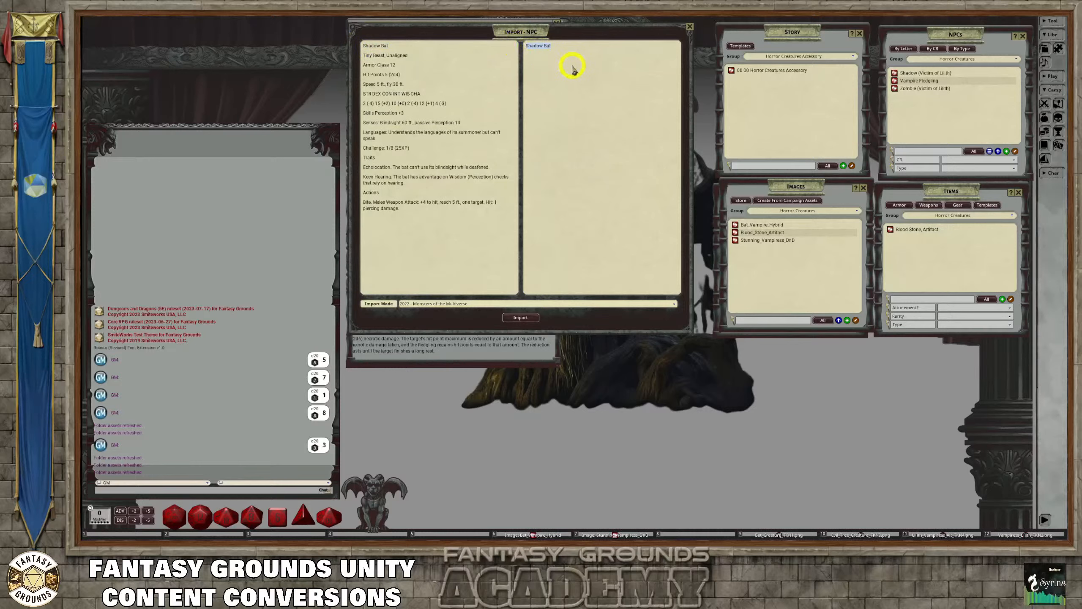
{"action": "key", "text": "ctrl+a"}
{"action": "key", "text": "ctrl+h"}
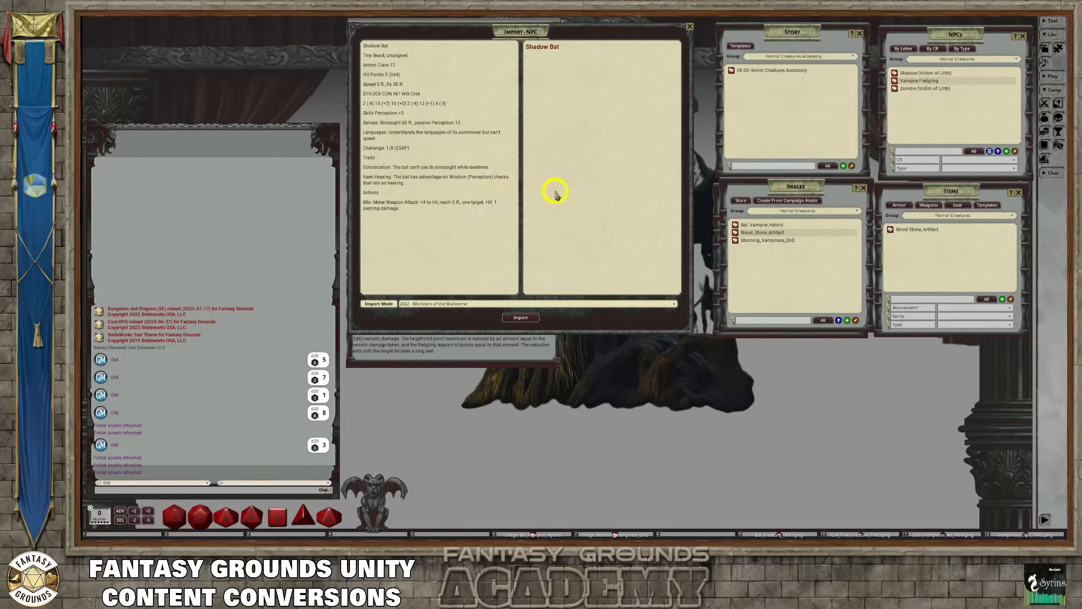
{"action": "left_click", "coordinate": [520, 318]}
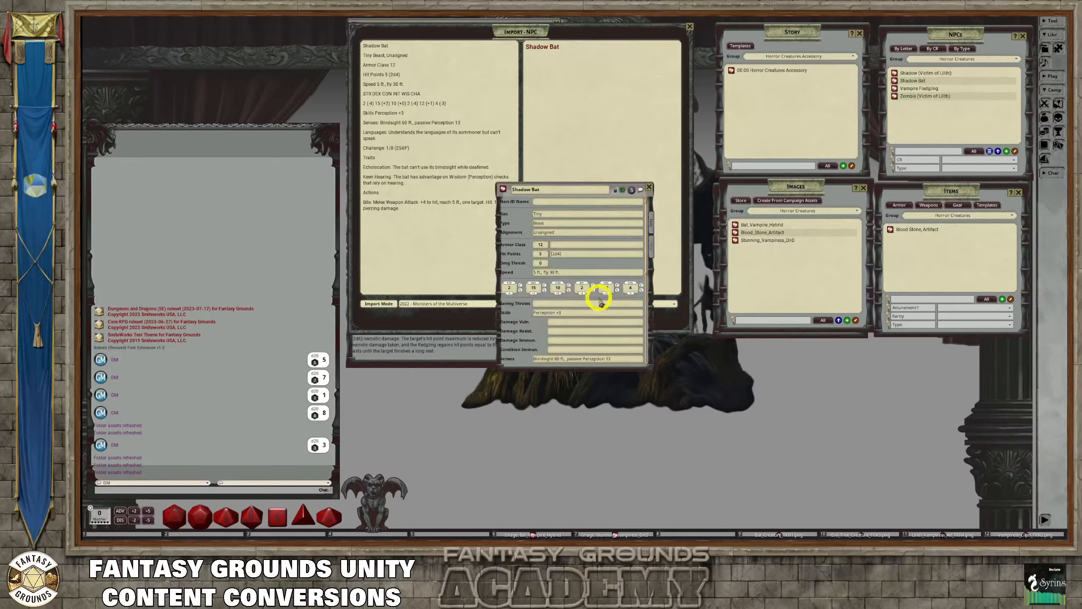
Review the imported Shadow Bat, delete the duplicate Shadow Bat heading from its description text, and lock the record
{"action": "scroll", "coordinate": [600, 303], "scroll_direction": "down", "scroll_amount": 5}
{"action": "scroll", "coordinate": [607, 314], "scroll_direction": "down", "scroll_amount": 4}
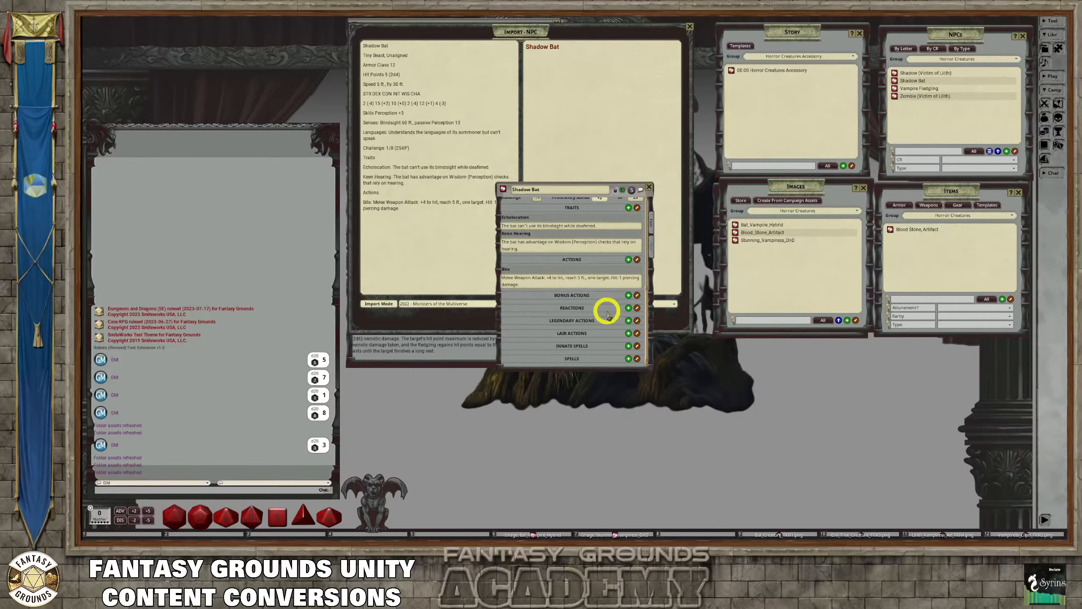
{"action": "left_click", "coordinate": [651, 246]}
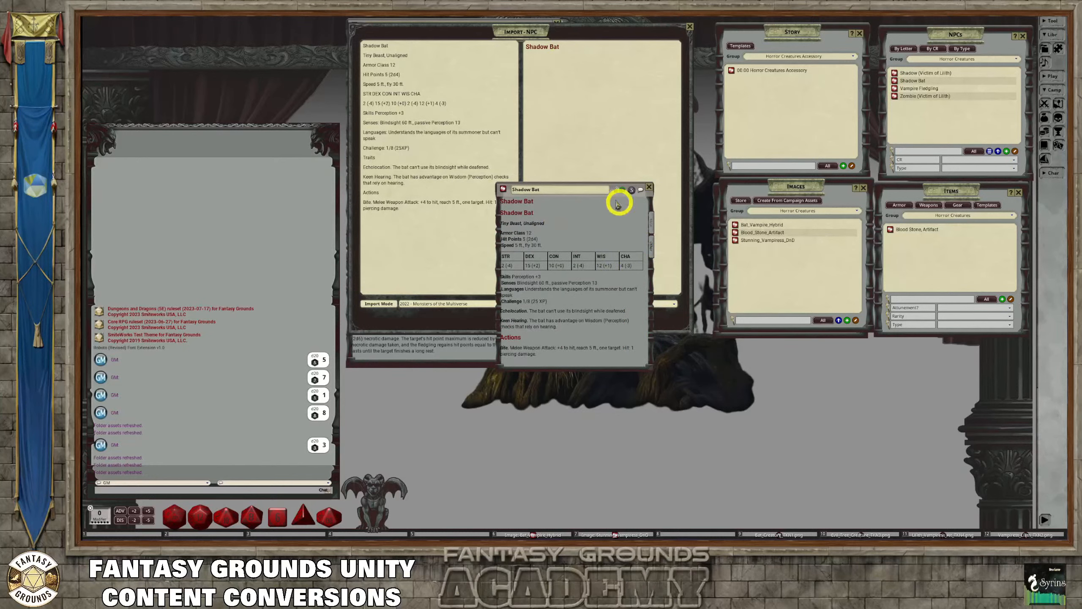
{"action": "left_click_drag", "start_coordinate": [541, 203], "coordinate": [493, 205]}
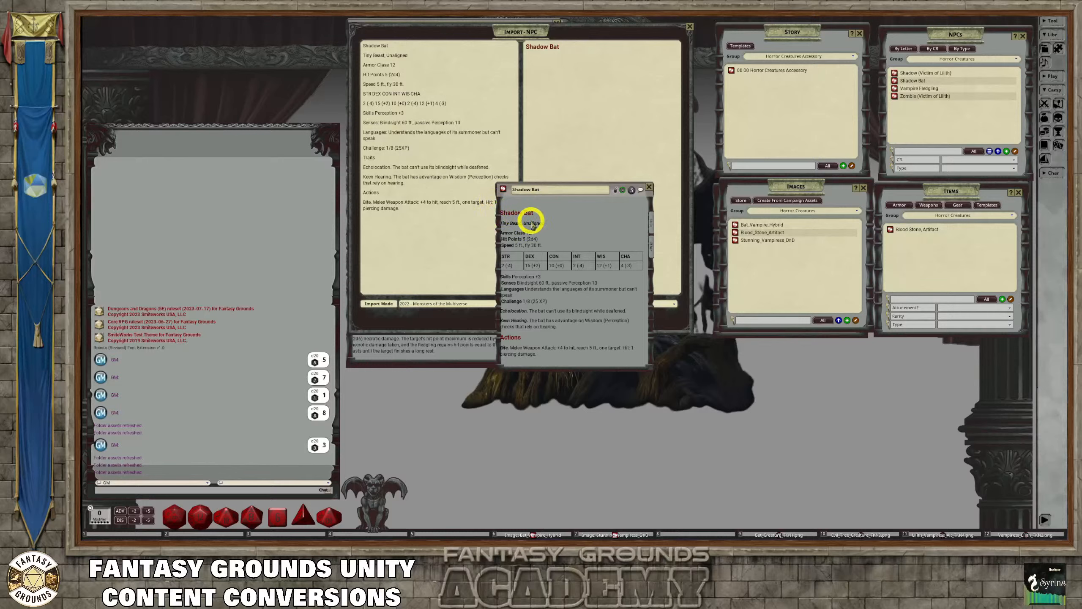
{"action": "scroll", "coordinate": [532, 224], "scroll_direction": "down", "scroll_amount": 1}
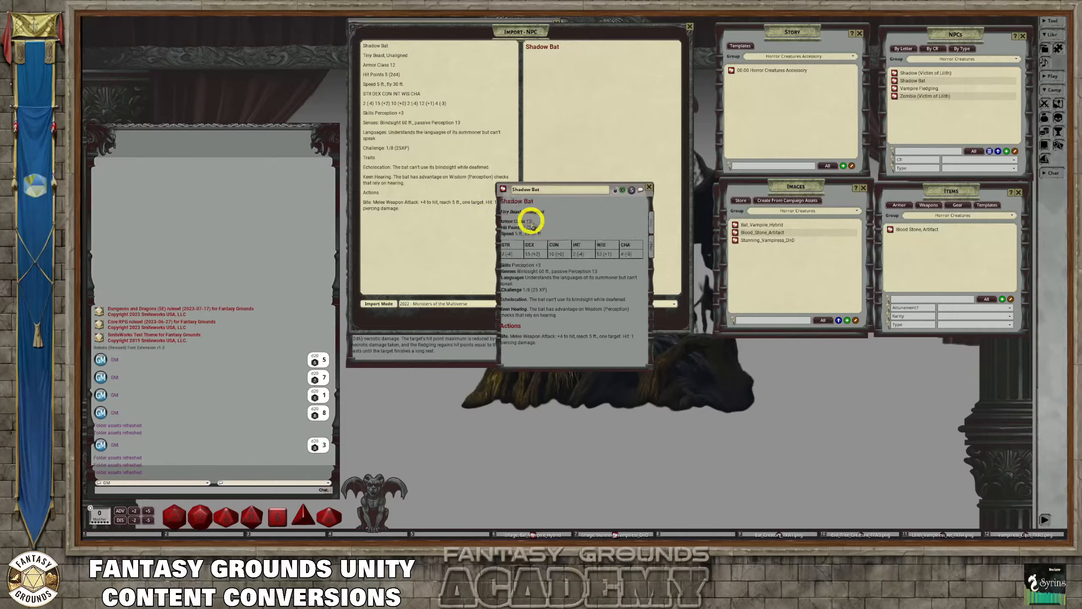
{"action": "left_click", "coordinate": [615, 189]}
Close the Shadow Bat record and the NPC import window
{"action": "left_click_drag", "start_coordinate": [599, 193], "coordinate": [749, 271]}
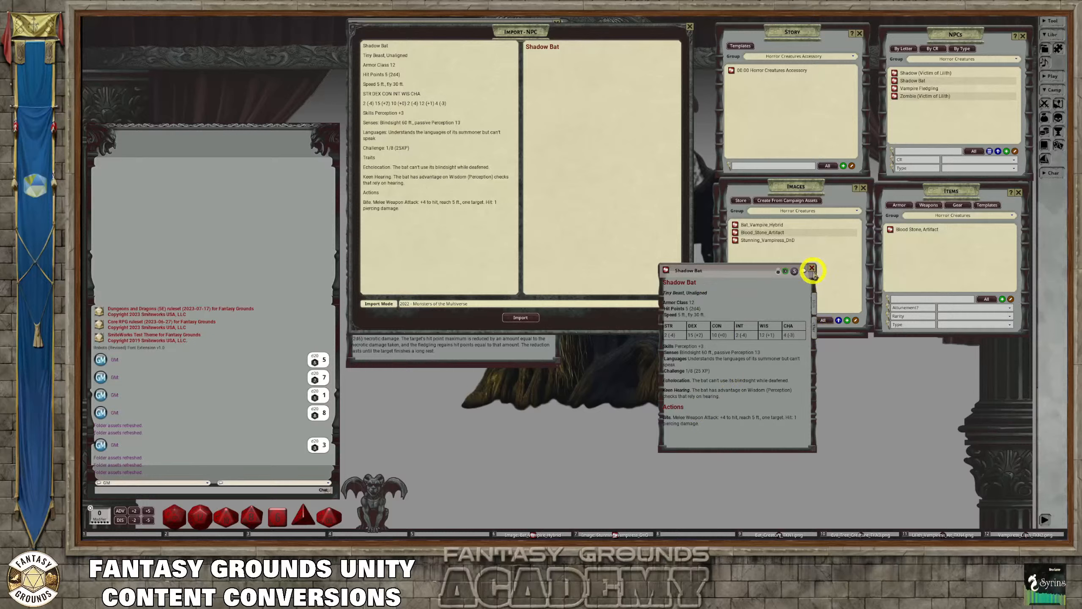
{"action": "left_click_drag", "start_coordinate": [751, 270], "coordinate": [547, 92]}
{"action": "left_click", "coordinate": [554, 89]}
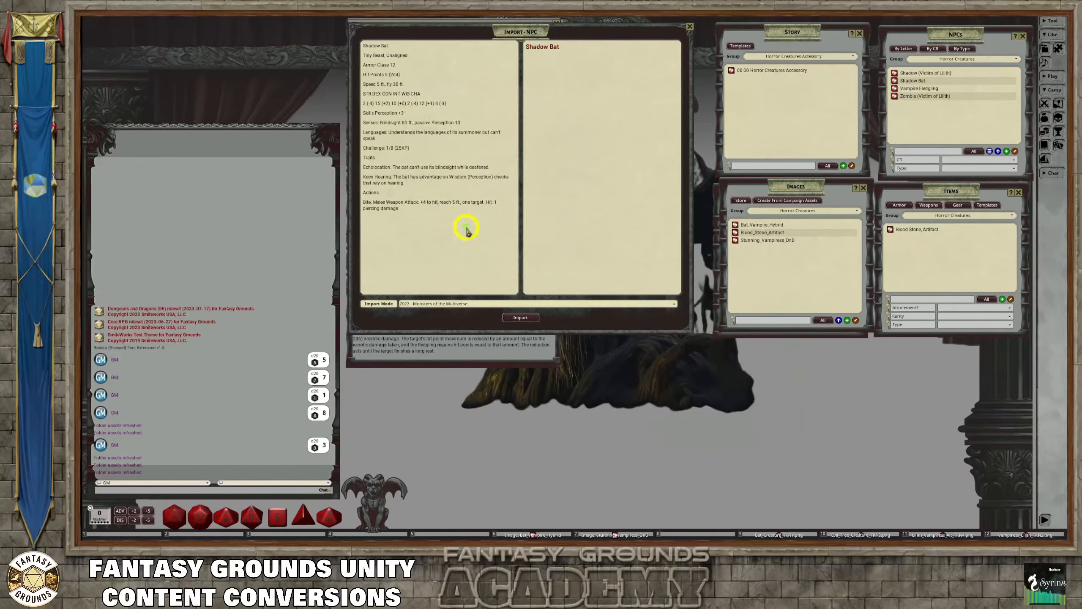
{"action": "left_click_drag", "start_coordinate": [372, 123], "coordinate": [387, 65]}
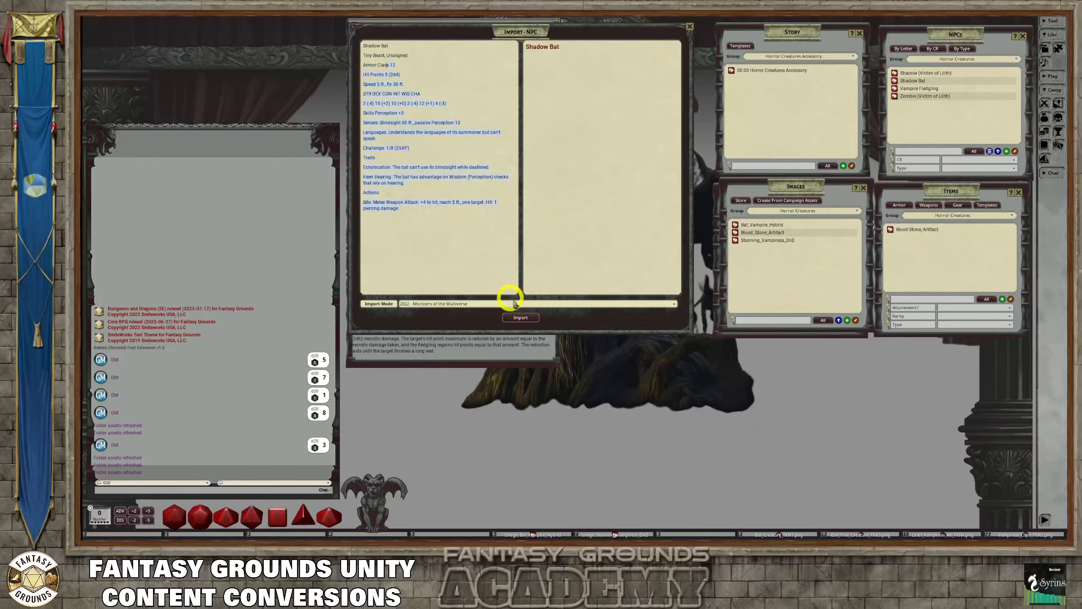
{"action": "left_click", "coordinate": [690, 27]}
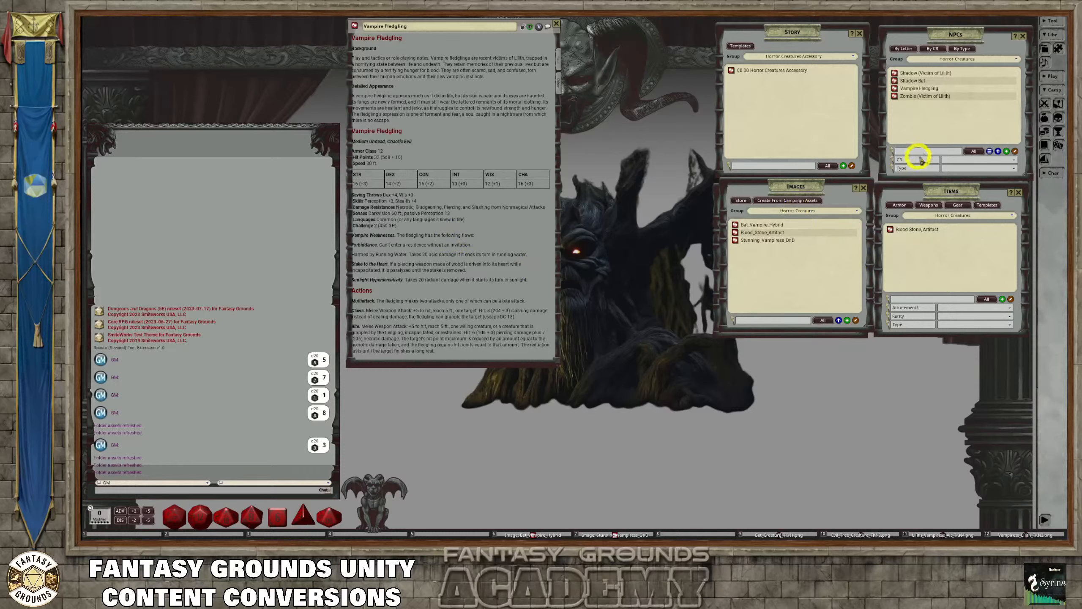
Paste the Night Wolf stat block into a new NPC import and import it without description text
{"action": "left_click", "coordinate": [989, 151]}
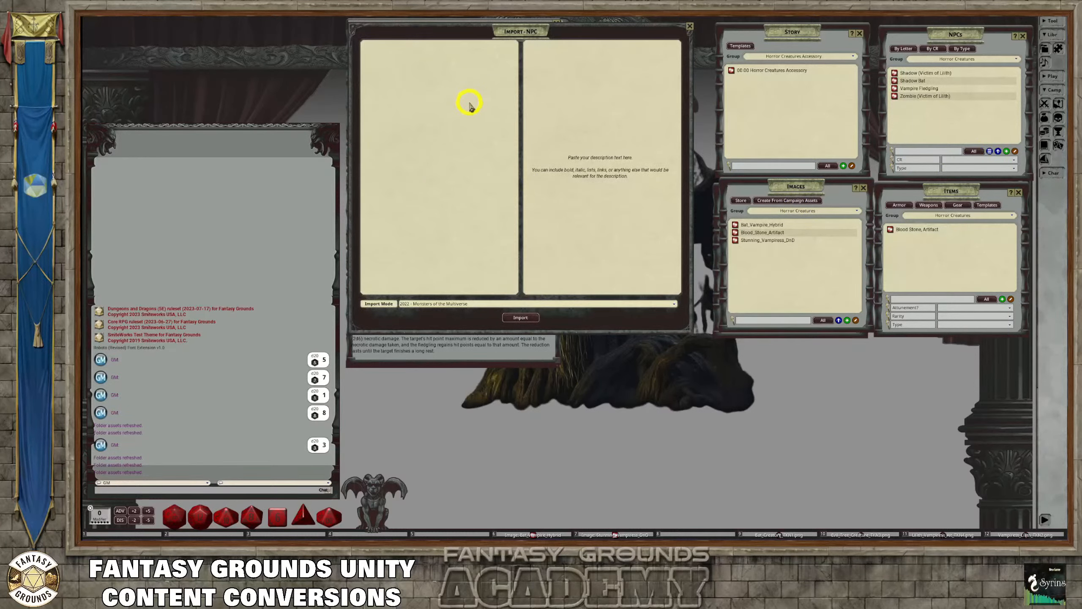
{"action": "left_click", "coordinate": [459, 115]}
{"action": "type", "text": "Night Wolf Medium Beast, Unaligned Armor Class 12 Hit Points 11 (2d8 + 2) Speed 40 ft. STR DEX CON INT WIS CHA 12 (+1) 15 (+2) 12 (+1) 3 (-4) 12 (+1) 6 (-2) Skills Perception +3, Stealth +4 Senses: Darkvision 60 ft., passive Perception 13 Languages: Understands the languages of its summoner but can't speak Challenge: 1/4 (50XP) Traits Keen Hearing and Smell. The wolf has advantage on Wisdom (Perception) checks that rely on hearing or smell. Pack Tactics. The wolf has advantage on an attack roll against a creature if at least one of the wolf's allies is within 5 feet of the creature and the ally isn't incapacitated. Actions Bite. Melee Weapon Attack: +4 to hit, reach 5 ft., one target. Hit: 7 (2d4 + 2) piercing damage. If the target is a creature, it must succeed on a DC 11 Strength saving throw or be knocked prone."}
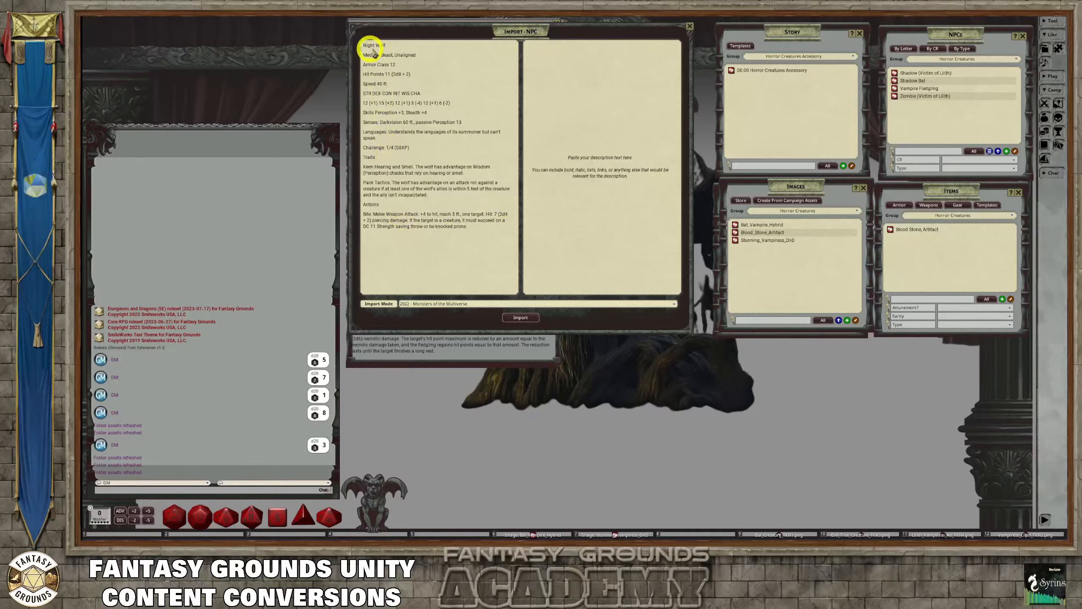
{"action": "right_click", "coordinate": [437, 144]}
{"action": "left_click", "coordinate": [413, 132]}
{"action": "left_click", "coordinate": [523, 318]}
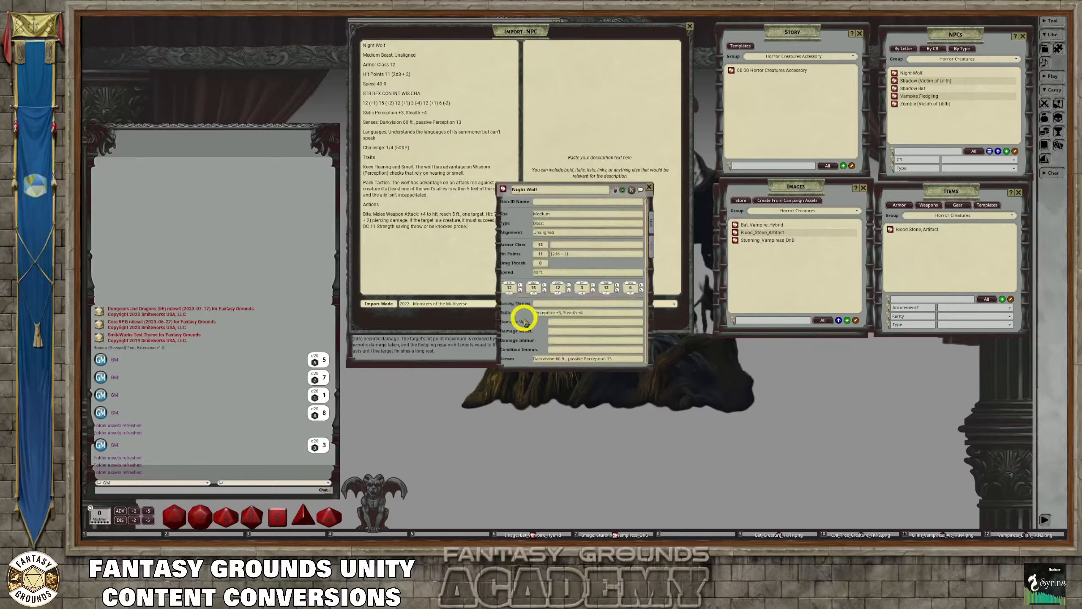
Review and lock the imported Night Wolf record, and close it along with the NPC import window
{"action": "scroll", "coordinate": [582, 307], "scroll_direction": "down", "scroll_amount": 5}
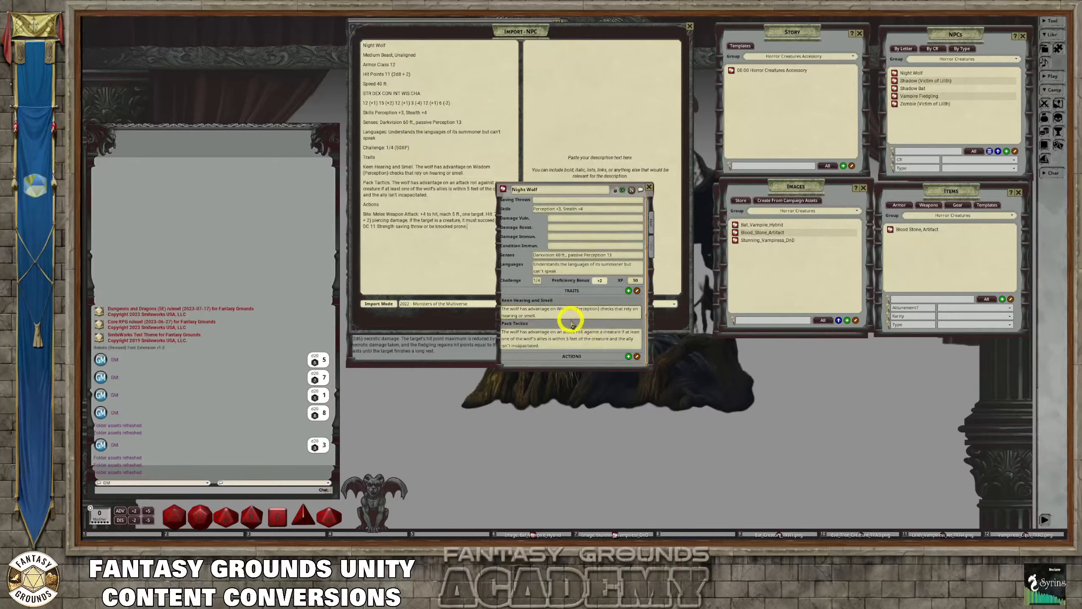
{"action": "scroll", "coordinate": [567, 311], "scroll_direction": "down", "scroll_amount": 1}
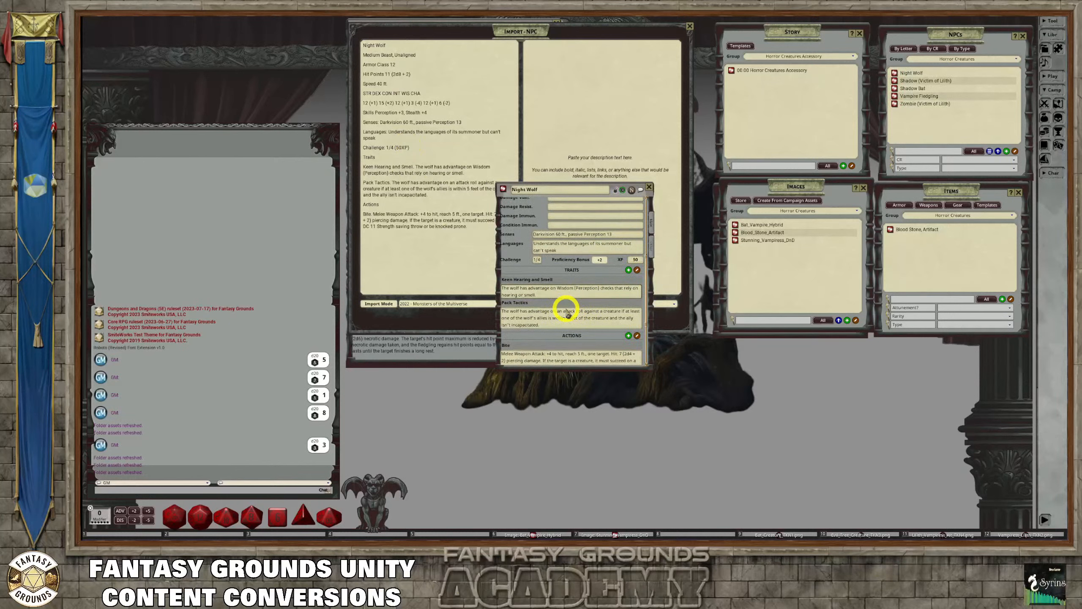
{"action": "left_click", "coordinate": [651, 246]}
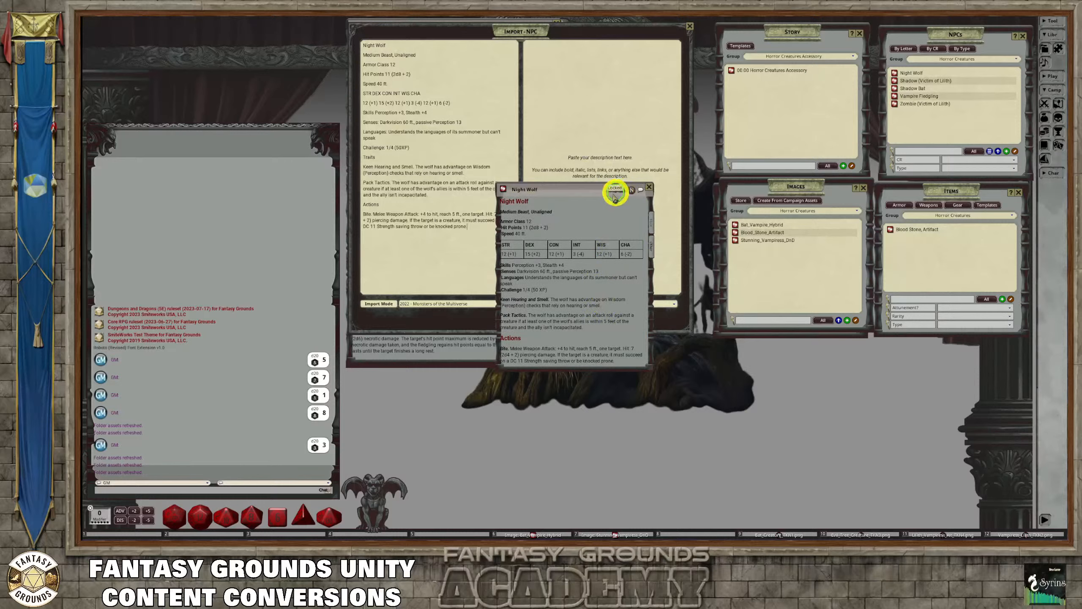
{"action": "left_click", "coordinate": [649, 187]}
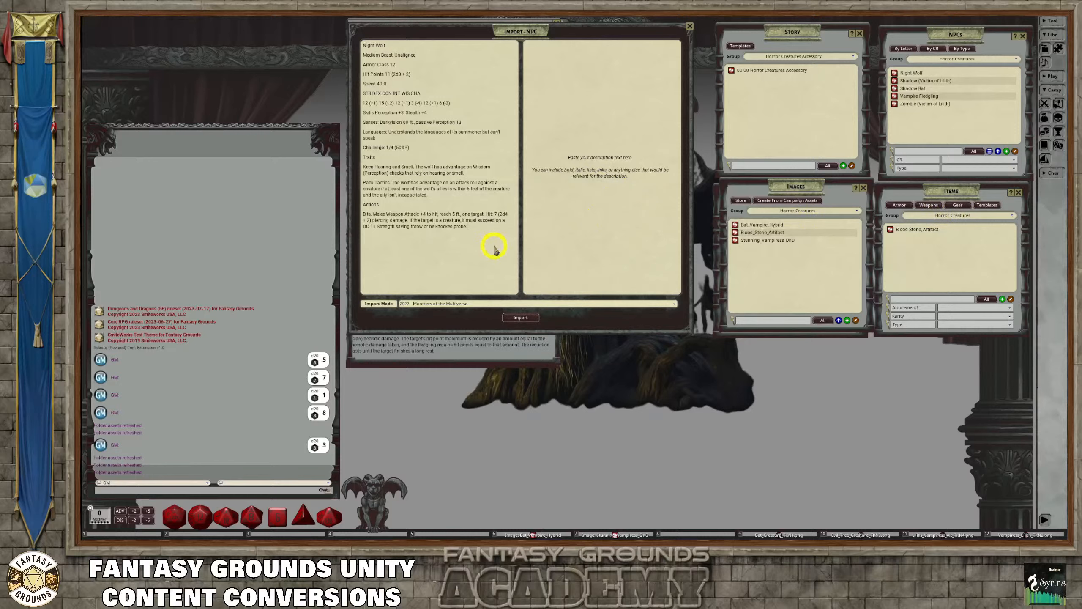
{"action": "left_click", "coordinate": [689, 28]}
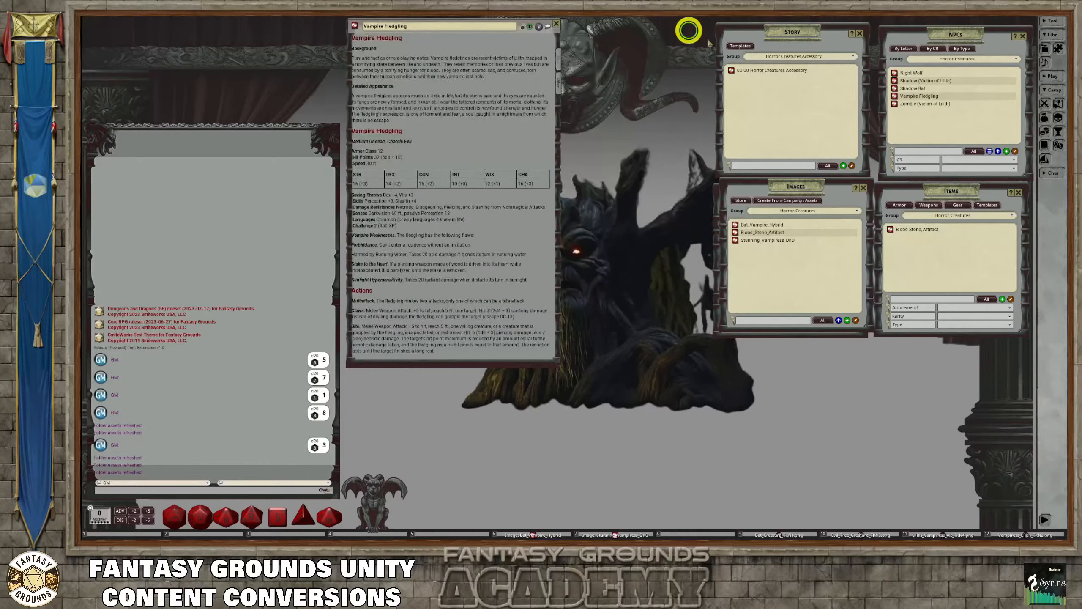
Paste the Plague Rat stat block into a new NPC import and clean up its text formatting
{"action": "left_click", "coordinate": [989, 152]}
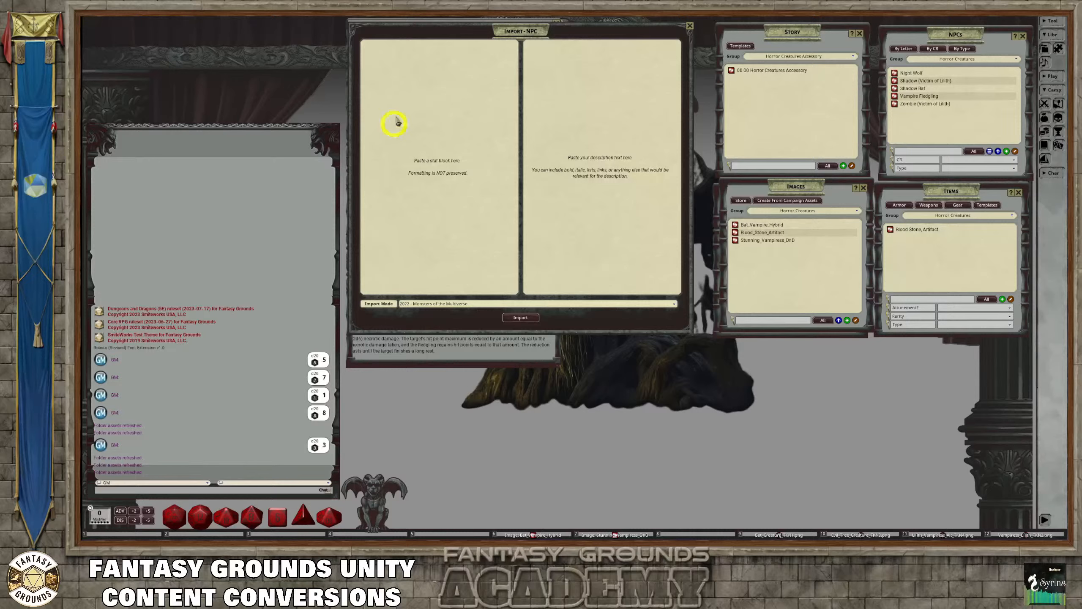
{"action": "left_click", "coordinate": [394, 88]}
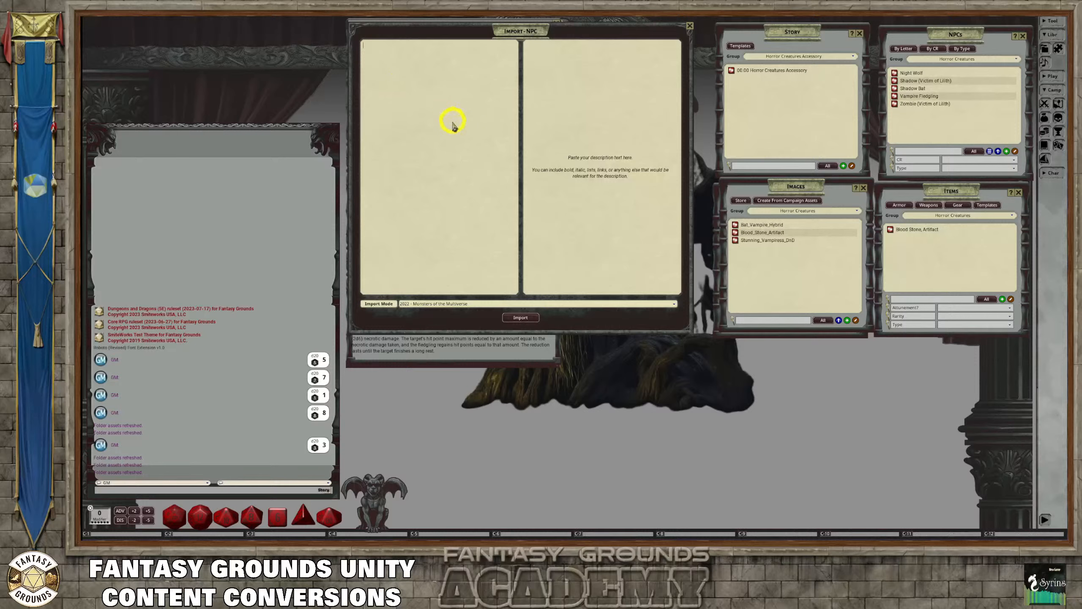
{"action": "type", "text": "Plague Rat Tiny Beast, Unaligned Armor Class 10 Hit Points 2 (1d4) Speed 20 ft. STR DEX CON INT WIS CHA 2 (-4) 11 (+0) 9 (-1) 2 (-4) 10 (+0) 3 (-4) Senses: Darkvision 30 ft., passive Perception 10 Languages: Understands the languages of its summoner but can't speak Challenge: 0 (10XP) Actions Bite. Melee Weapon Attack: +0 to hit, reach 5 ft., one target. Hit: 1 piercing damage.  These creatures can be summoned by Lilith and are typically under her control, acting as her eyes, ears, and enforcers in the night. They are imbued with a shadowy essence that makes them more attuned to her dark will."}
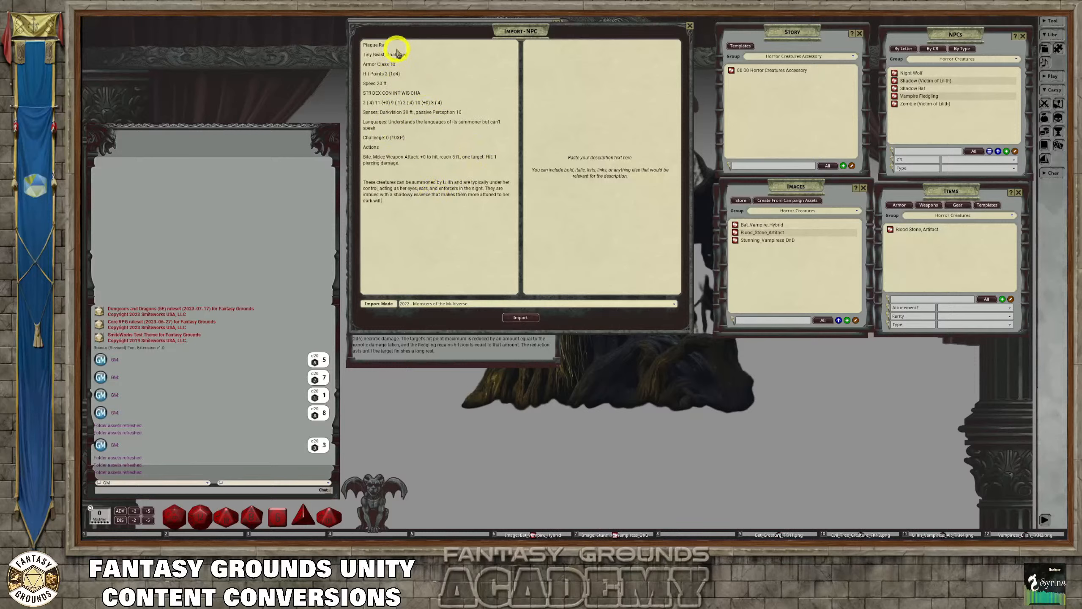
{"action": "left_click_drag", "start_coordinate": [396, 44], "coordinate": [348, 45]}
{"action": "right_click", "coordinate": [409, 71]}
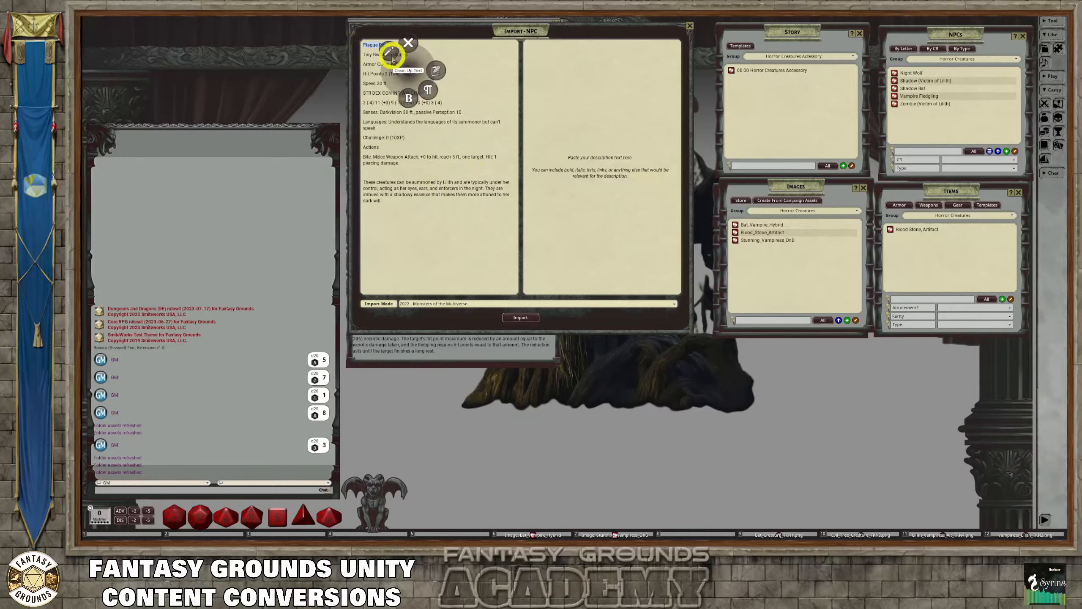
{"action": "left_click", "coordinate": [389, 53]}
Move the closing paragraph about creatures summoned by Lilith out of the Plague Rat stat block into the import description
{"action": "left_click", "coordinate": [430, 202]}
{"action": "left_click_drag", "start_coordinate": [430, 202], "coordinate": [357, 170]}
{"action": "key", "text": "ctrl+c"}
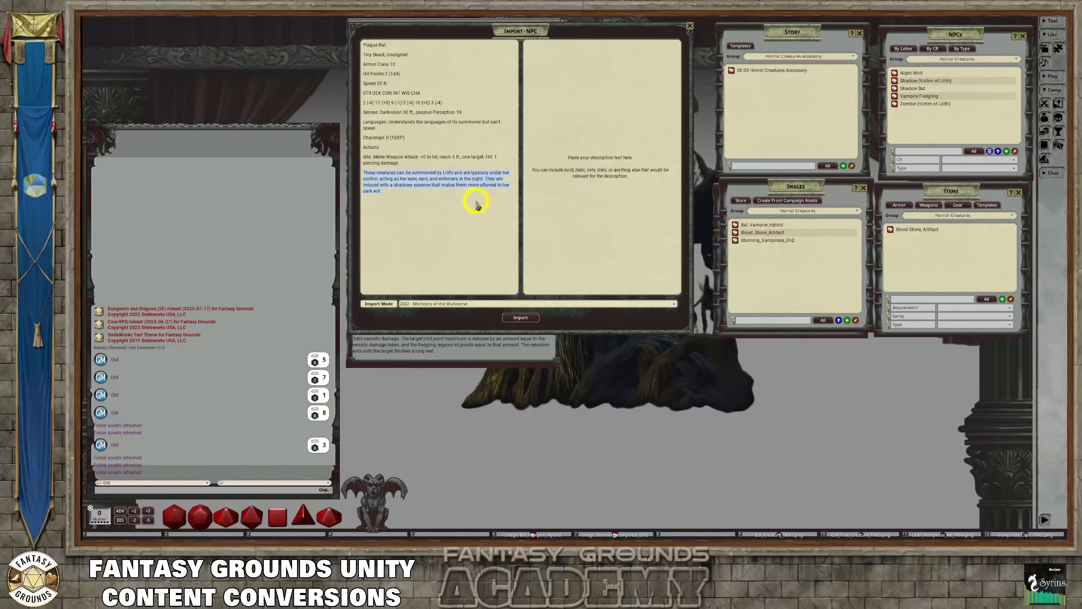
{"action": "left_click", "coordinate": [528, 82]}
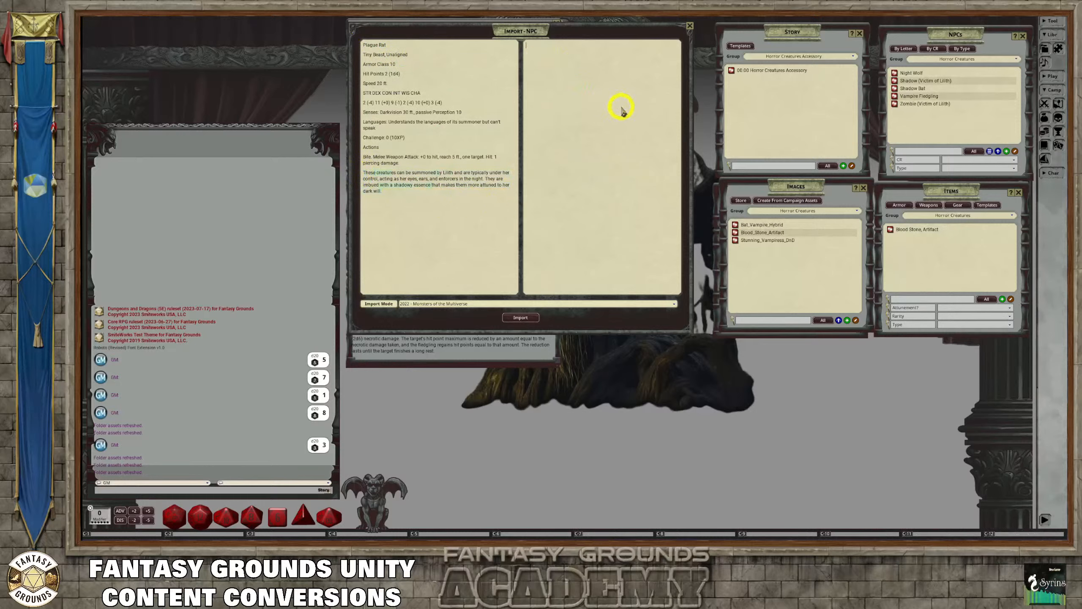
{"action": "key", "text": "ctrl+v"}
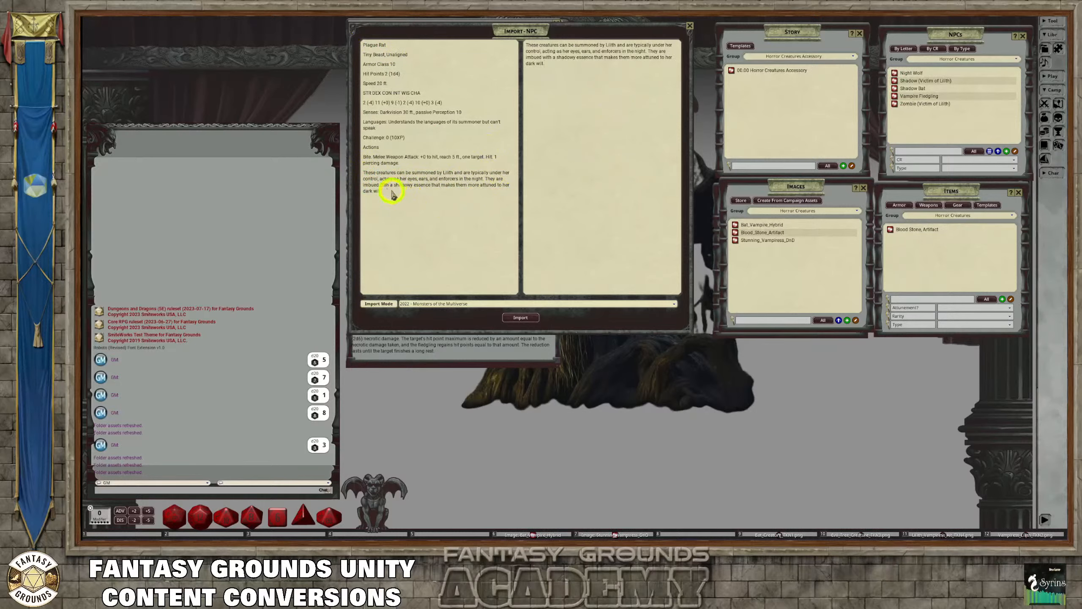
{"action": "left_click_drag", "start_coordinate": [391, 194], "coordinate": [361, 175]}
{"action": "key", "text": "Delete"}
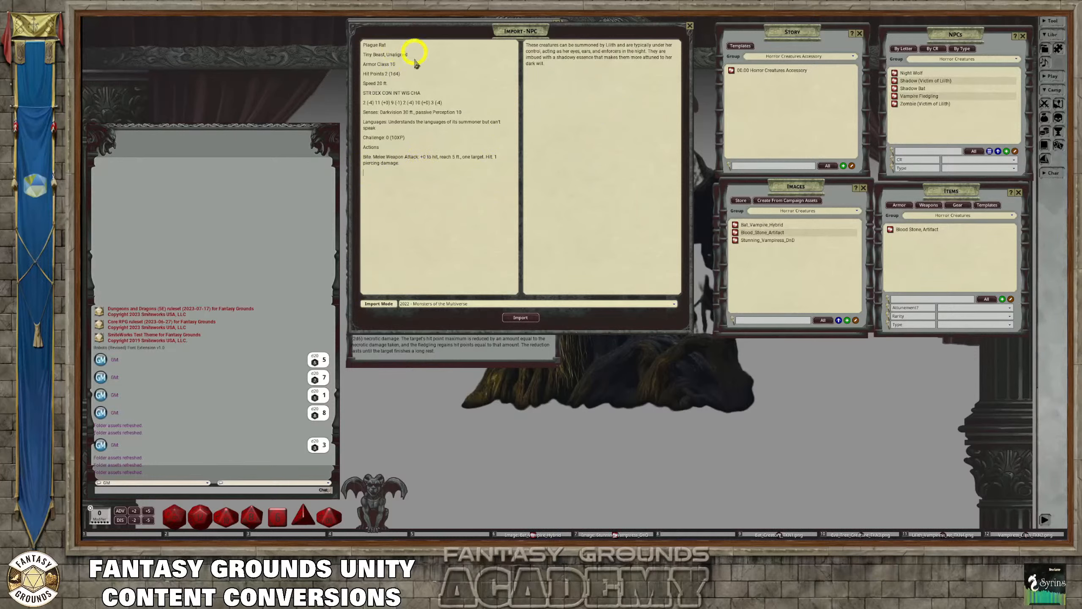
Insert blank lines above the summoned-creatures paragraph and copy the name Plague Rat to the start of the description
{"action": "left_click", "coordinate": [527, 45]}
{"action": "left_click_drag", "start_coordinate": [403, 41], "coordinate": [336, 43]}
{"action": "key", "text": "ctrl+c"}
{"action": "left_click", "coordinate": [528, 45]}
{"action": "key", "text": "Return"}
{"action": "key", "text": "Return"}
{"action": "key", "text": "Return"}
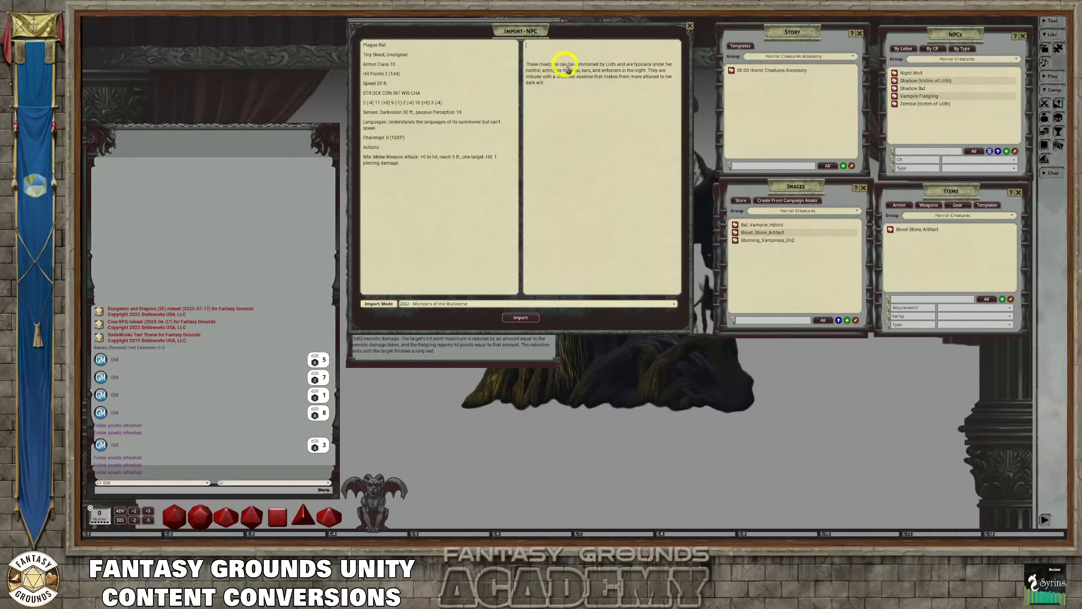
{"action": "key", "text": "ctrl+v"}
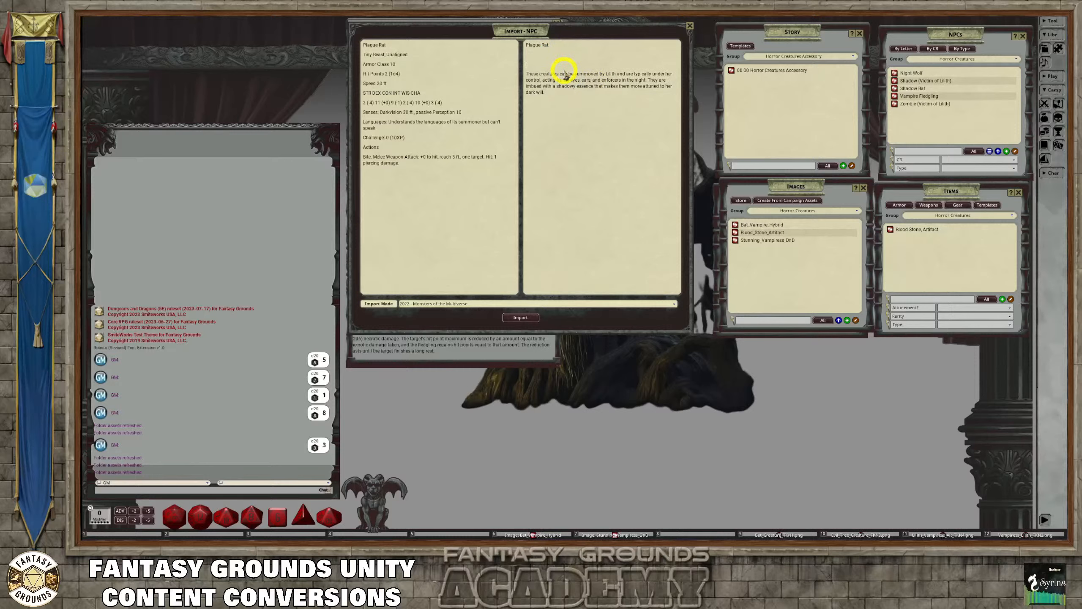
Remove the blank lines above the summoned-creatures paragraph and format the Plague Rat name in the import description as a heading
{"action": "key", "text": "BackSpace"}
{"action": "key", "text": "BackSpace"}
{"action": "key", "text": "BackSpace"}
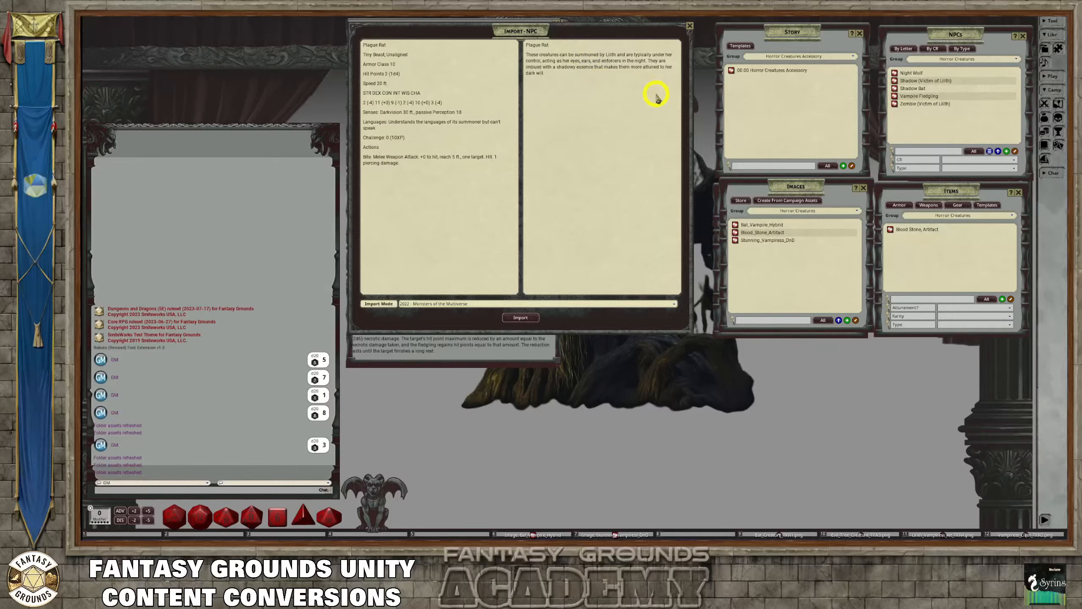
{"action": "left_click", "coordinate": [573, 73]}
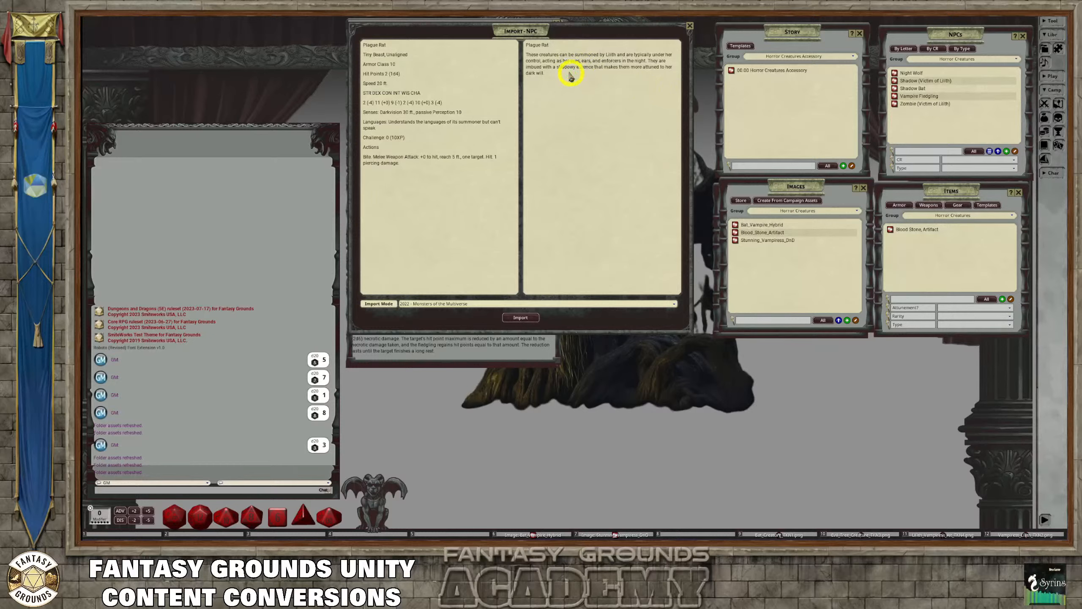
{"action": "left_click_drag", "start_coordinate": [557, 46], "coordinate": [517, 41]}
{"action": "key", "text": "ctrl+c"}
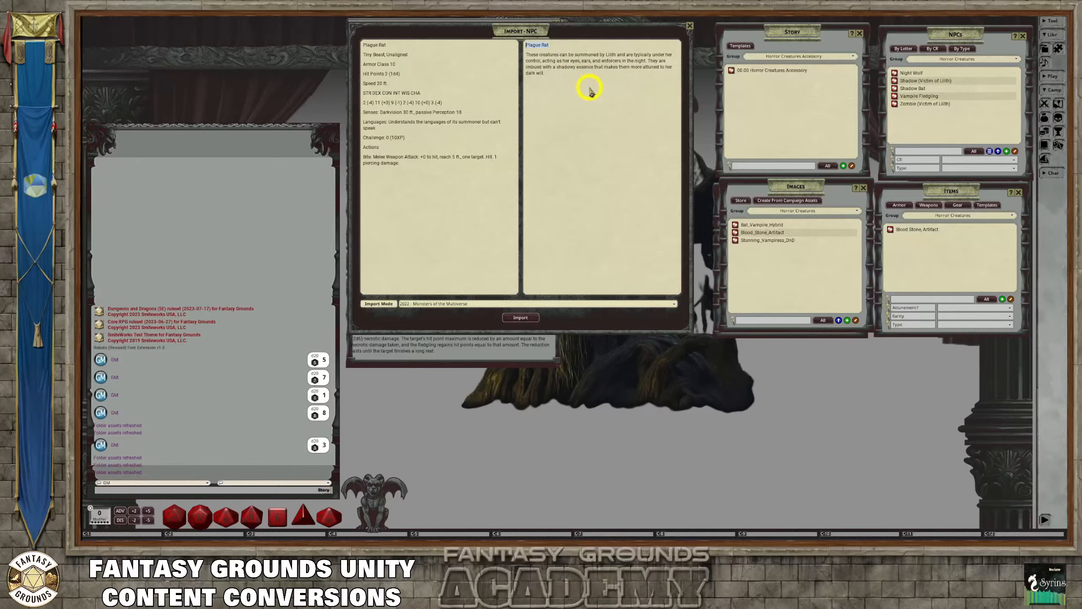
{"action": "key", "text": "ctrl+1"}
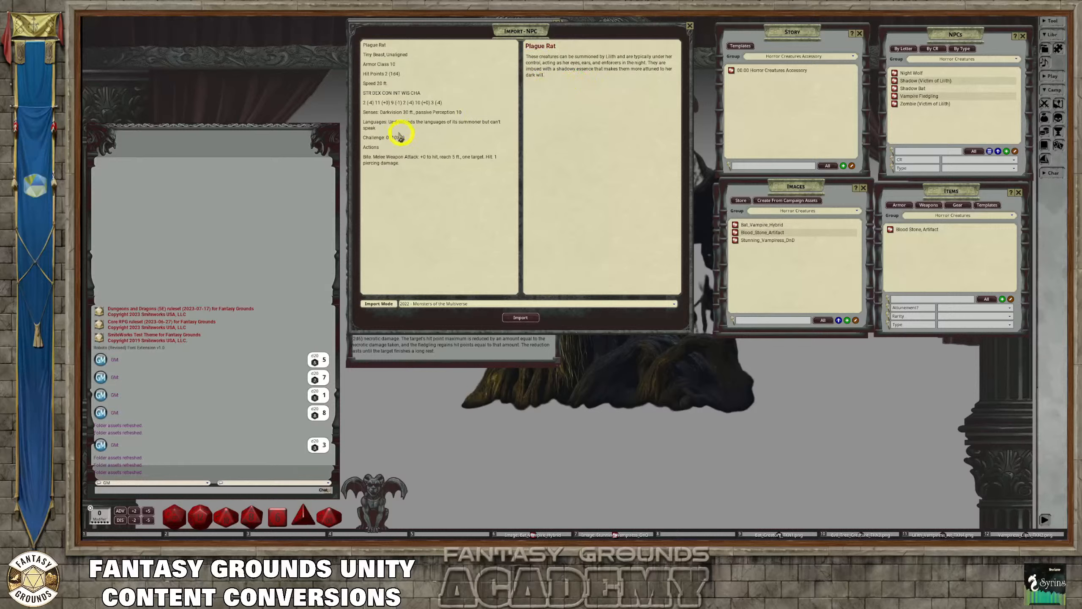
Copy the paragraph about creatures summoned by Lilith from the Plague Rat import description
{"action": "right_click", "coordinate": [422, 132]}
{"action": "left_click", "coordinate": [401, 115]}
{"action": "right_click", "coordinate": [545, 81]}
{"action": "left_click", "coordinate": [536, 70]}
{"action": "left_click_drag", "start_coordinate": [551, 72], "coordinate": [525, 62]}
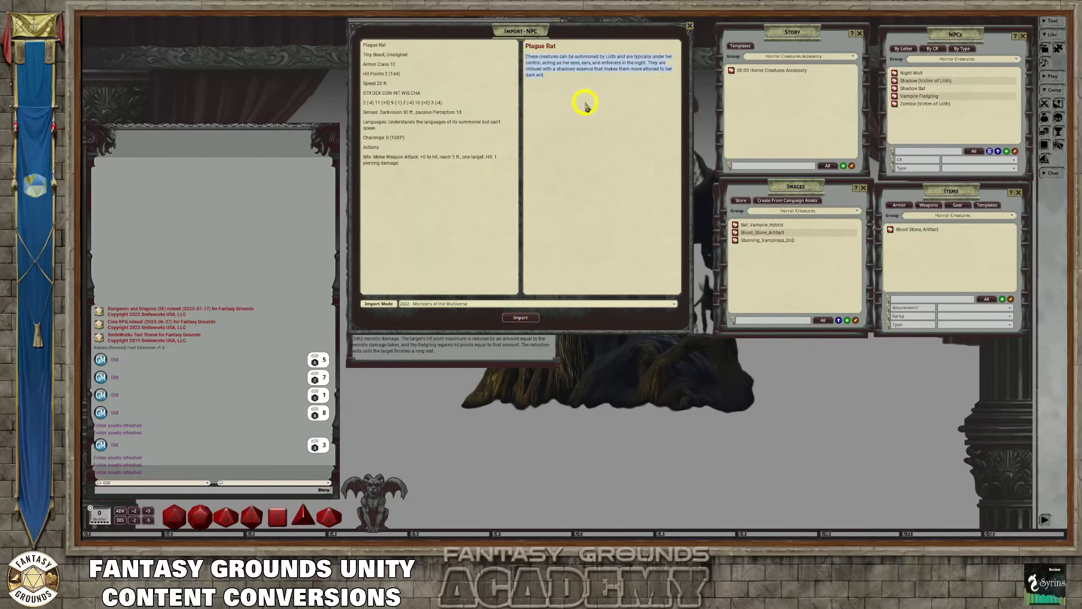
Import the Plague Rat, review its stats and description, and lock and close the record
{"action": "left_click", "coordinate": [524, 317]}
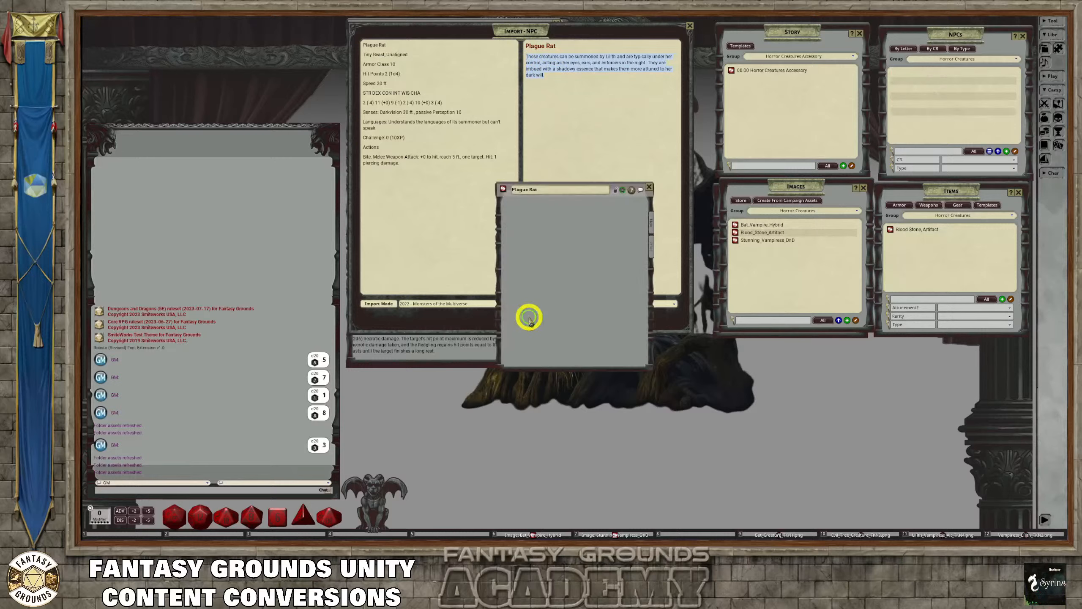
{"action": "scroll", "coordinate": [613, 264], "scroll_direction": "down", "scroll_amount": 5}
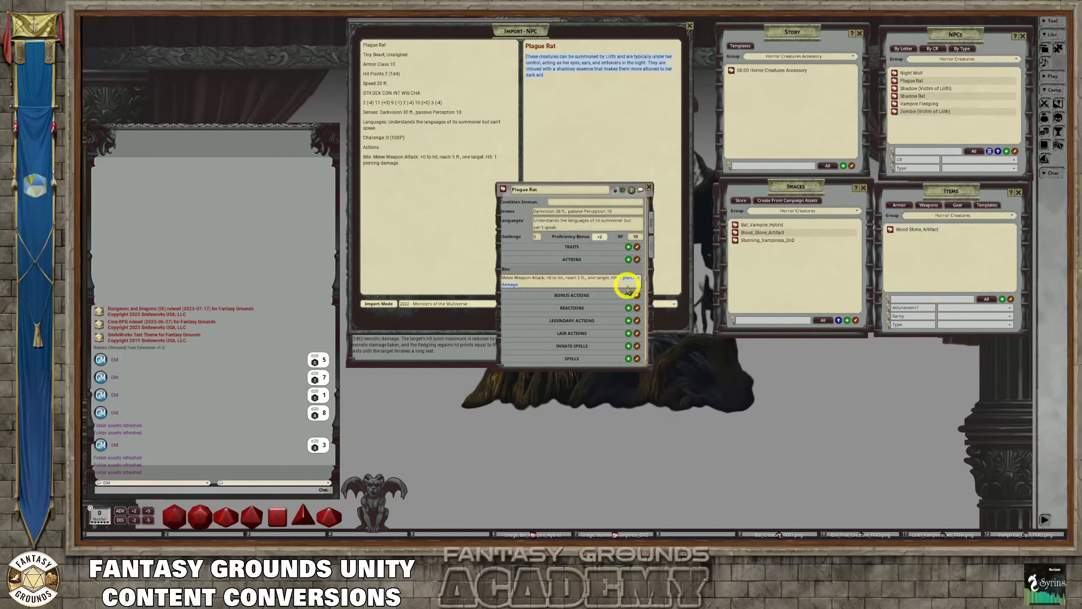
{"action": "scroll", "coordinate": [626, 288], "scroll_direction": "up", "scroll_amount": 5}
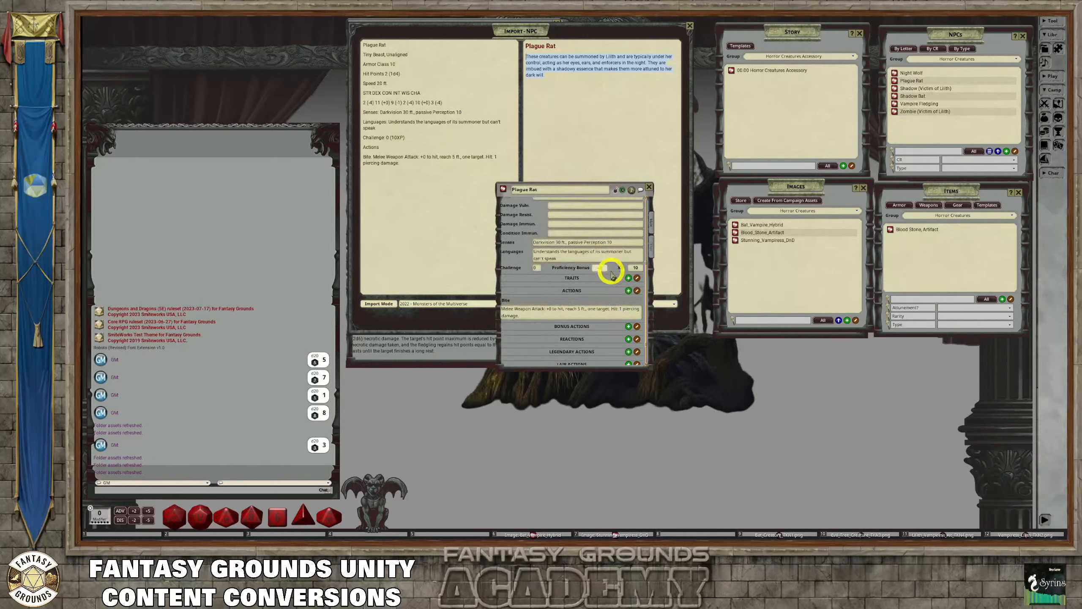
{"action": "left_click", "coordinate": [649, 244]}
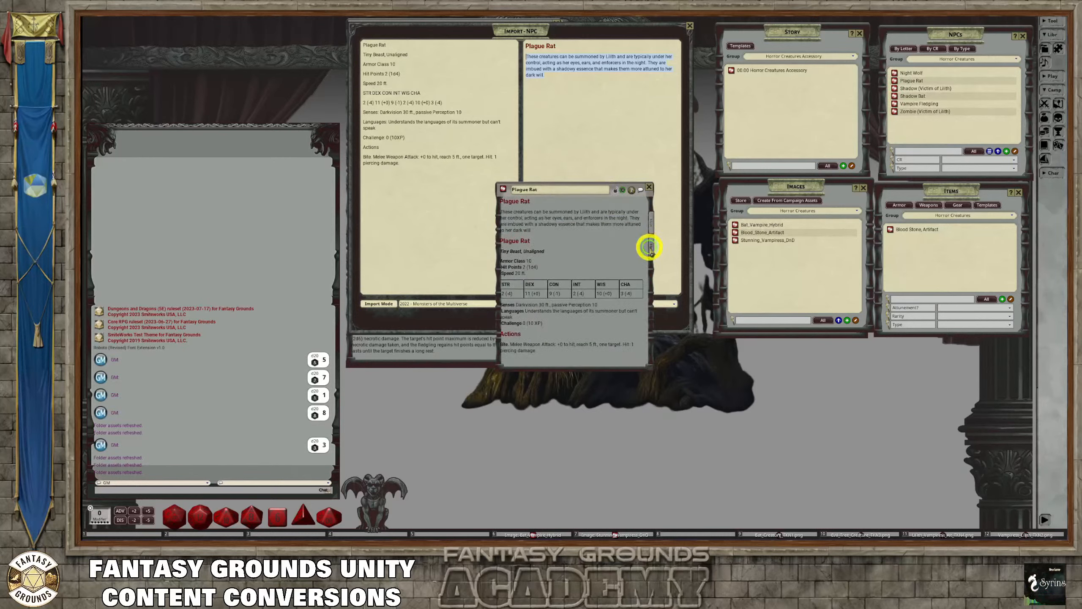
{"action": "left_click", "coordinate": [616, 192]}
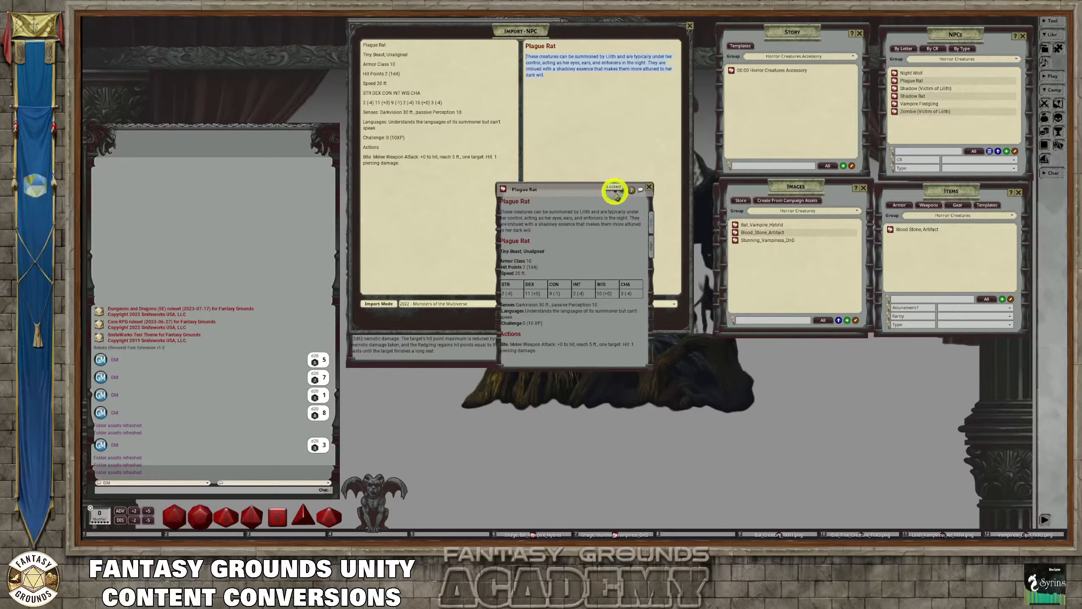
{"action": "left_click", "coordinate": [649, 187]}
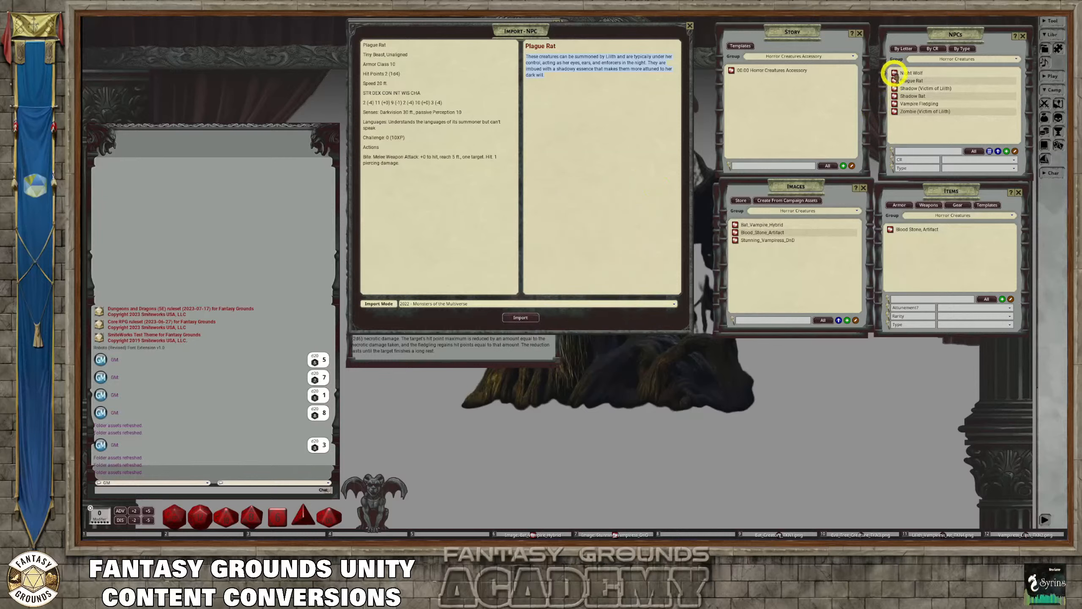
Unlock the Night Wolf record, paste the summoned-creatures paragraph beneath its name heading in the description, and lock and close it
{"action": "left_click", "coordinate": [895, 73]}
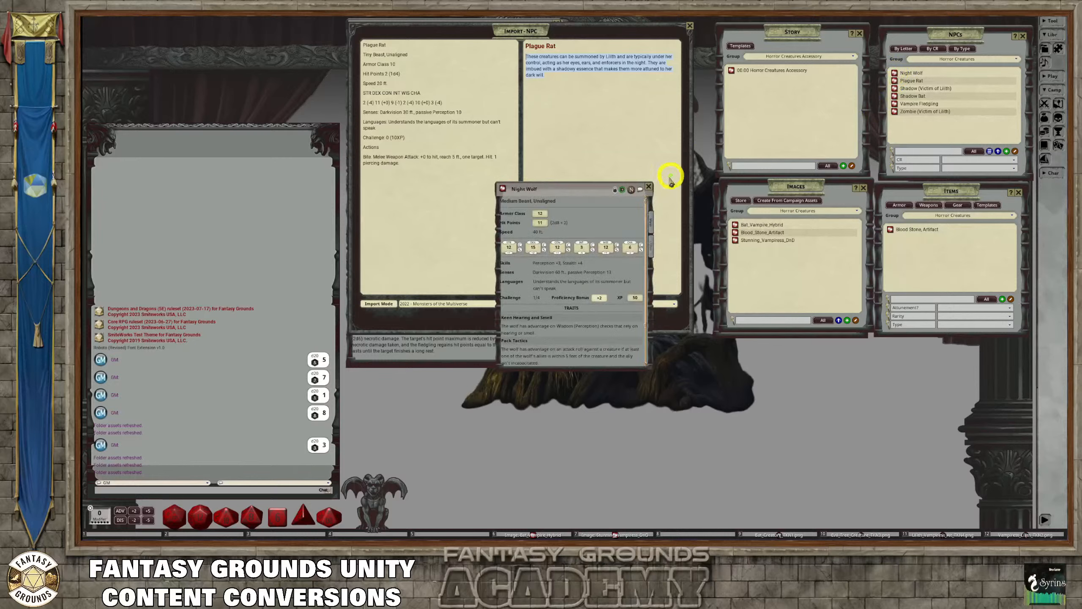
{"action": "left_click", "coordinate": [616, 192]}
{"action": "left_click", "coordinate": [650, 242]}
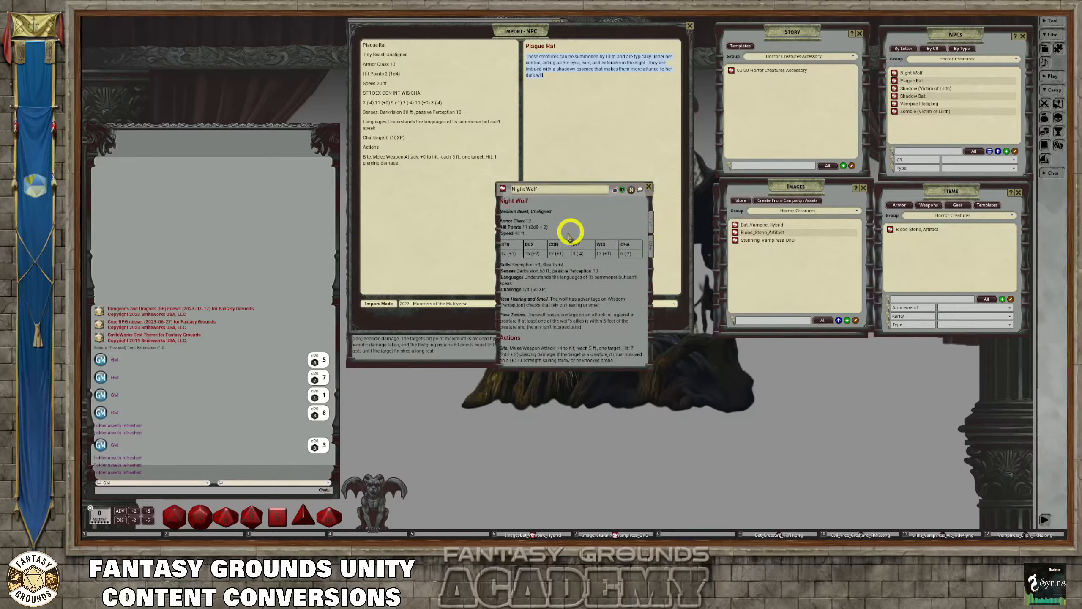
{"action": "left_click", "coordinate": [512, 208]}
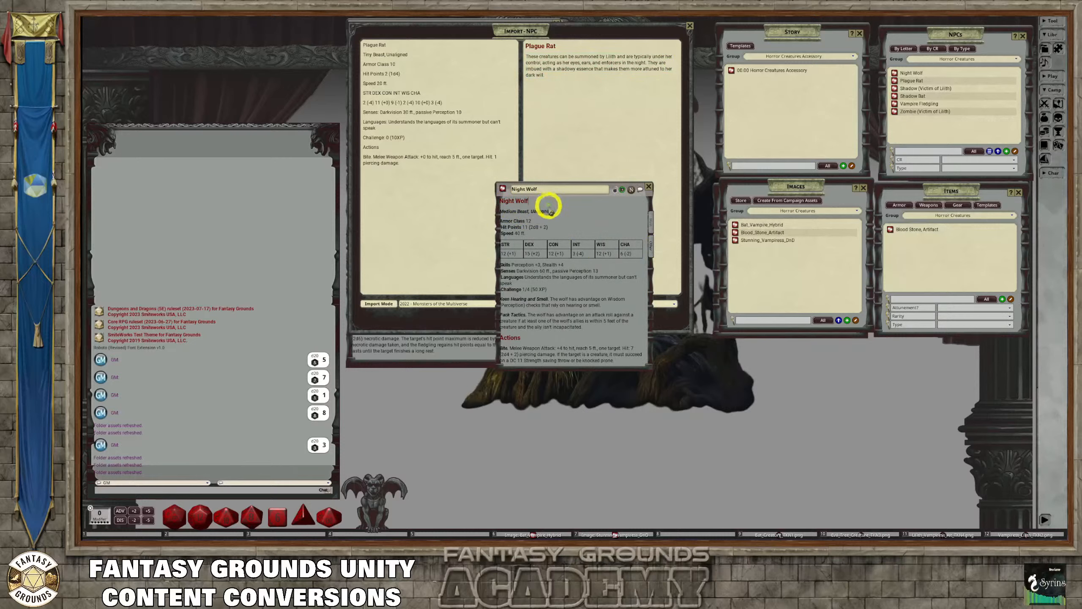
{"action": "key", "text": "Return"}
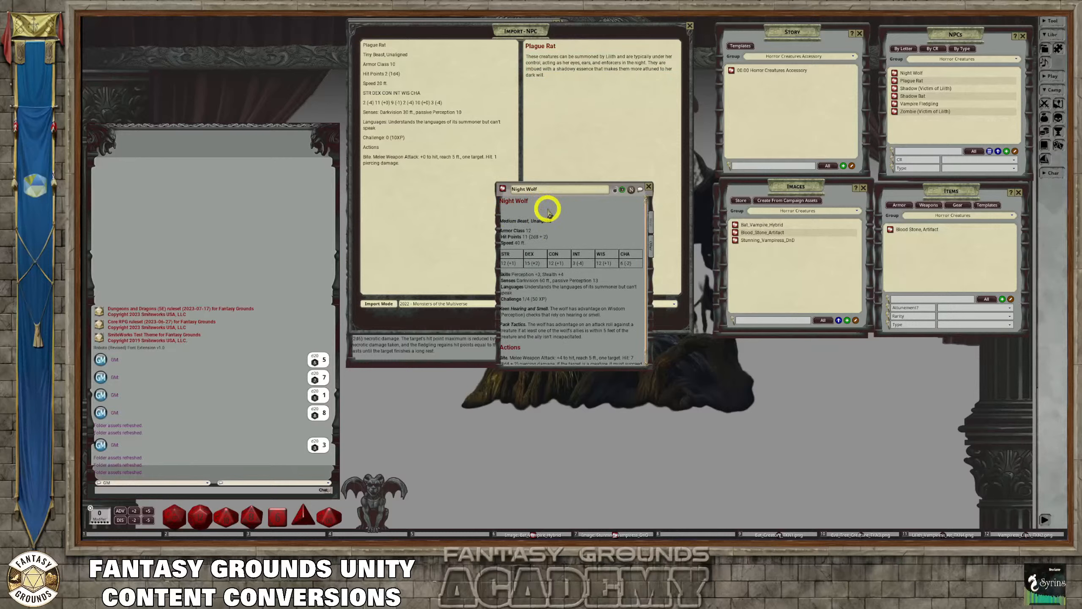
{"action": "key", "text": "ctrl"}
{"action": "key", "text": "ctrl+v"}
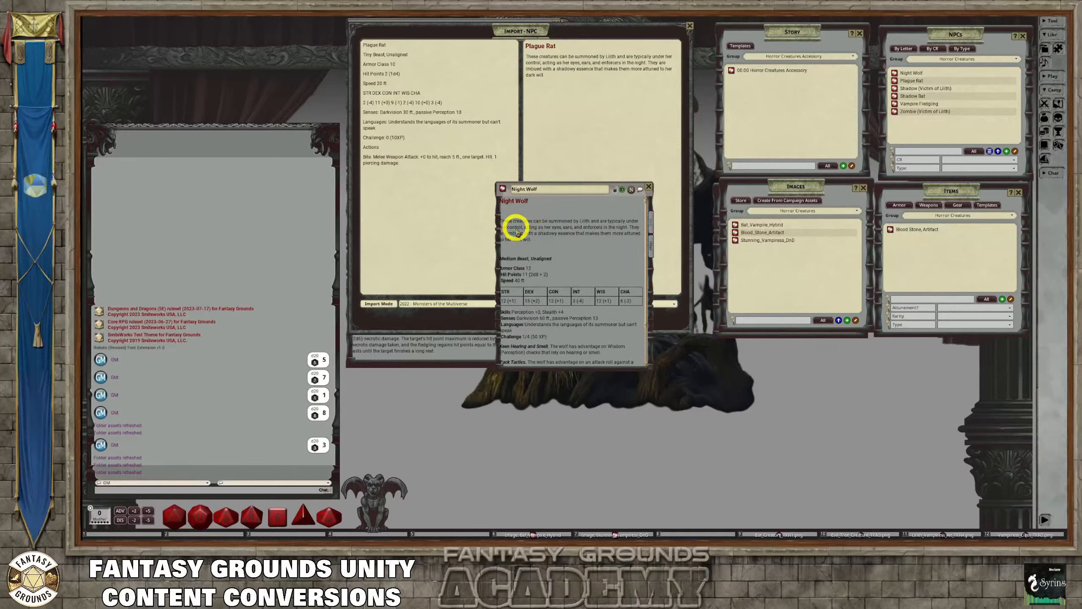
{"action": "key", "text": "BackSpace"}
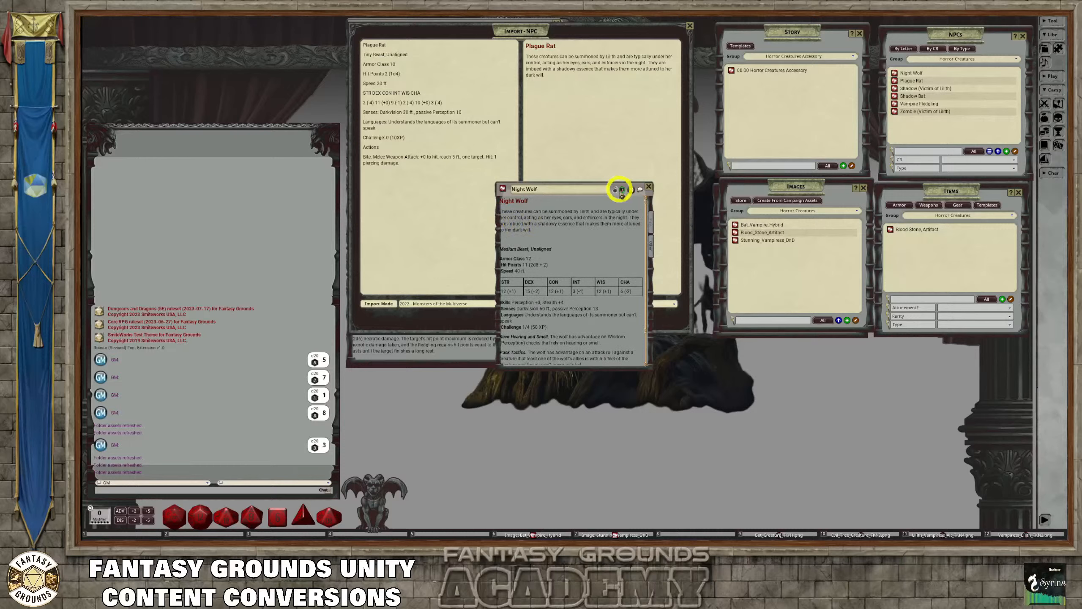
{"action": "left_click", "coordinate": [614, 189]}
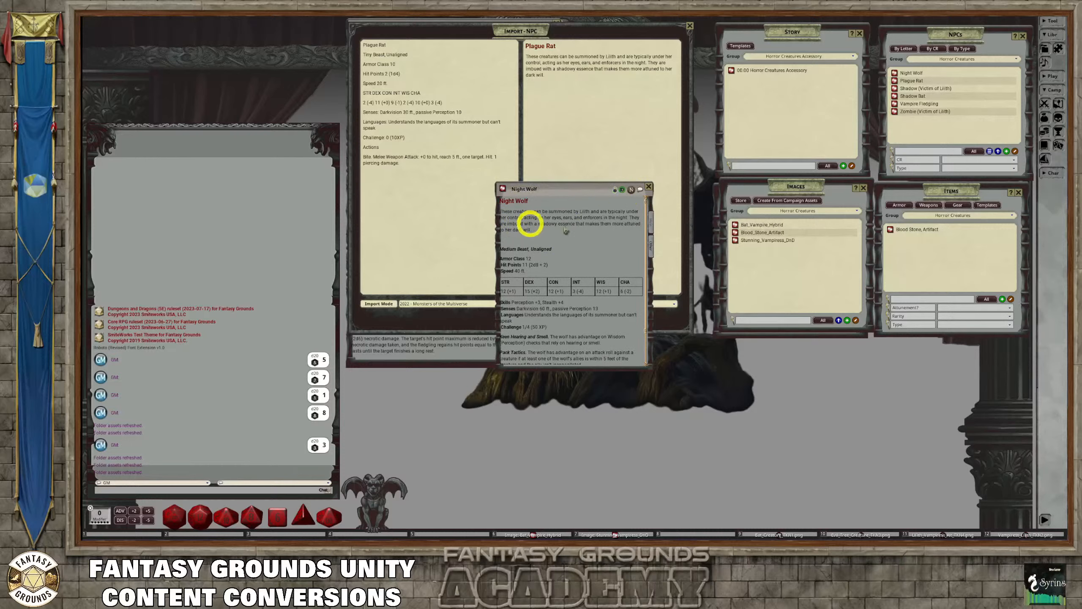
{"action": "left_click", "coordinate": [649, 187]}
Paste the summoned-creatures paragraph beneath the Shadow Bat's description heading, remove the surrounding blank lines, and lock the record
{"action": "left_click", "coordinate": [894, 96]}
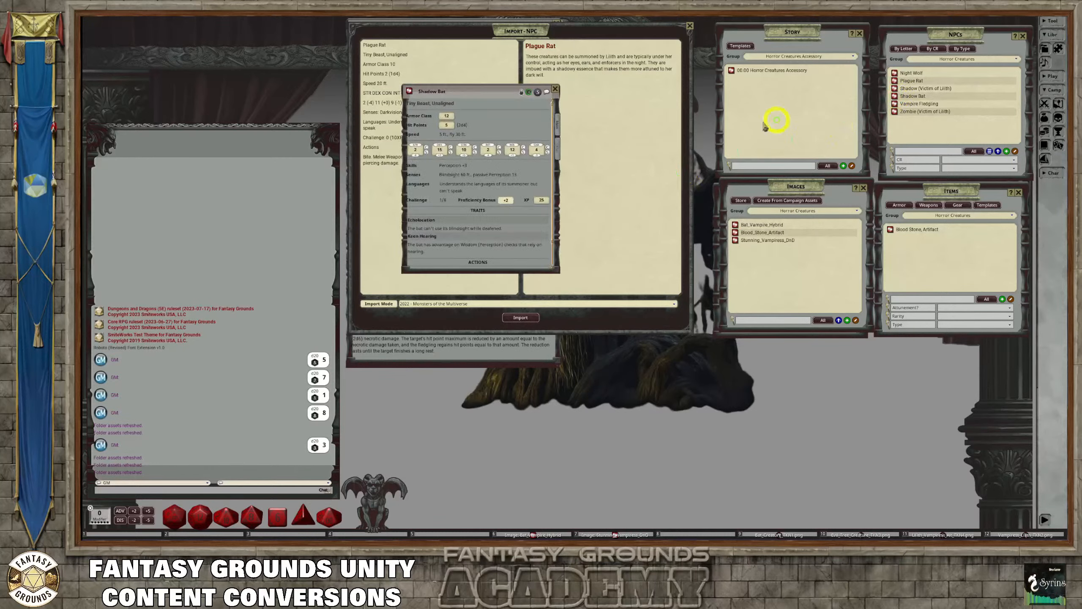
{"action": "left_click", "coordinate": [523, 92]}
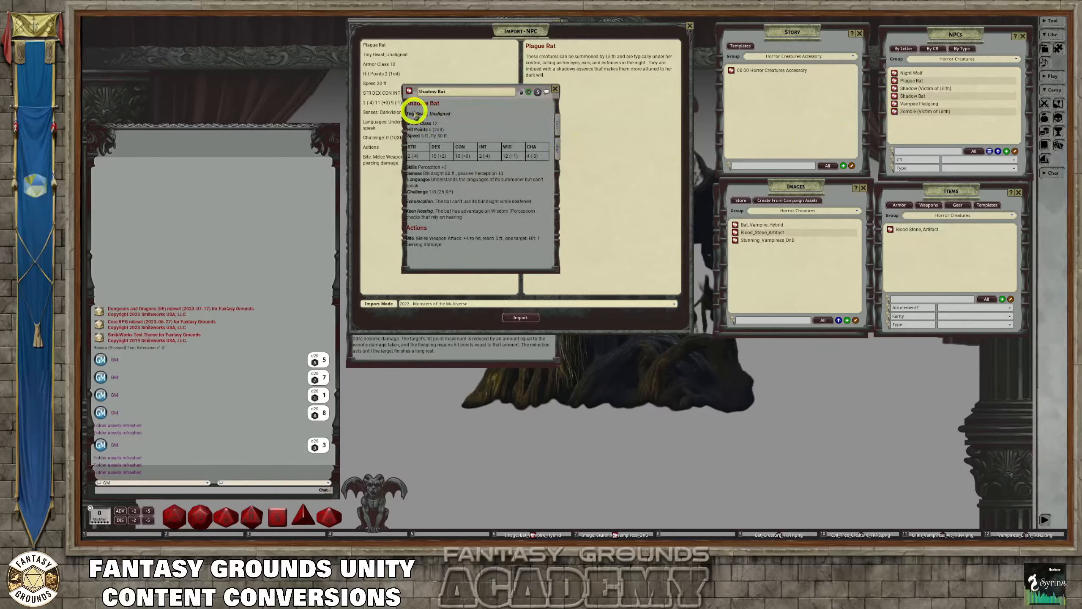
{"action": "left_click", "coordinate": [460, 107]}
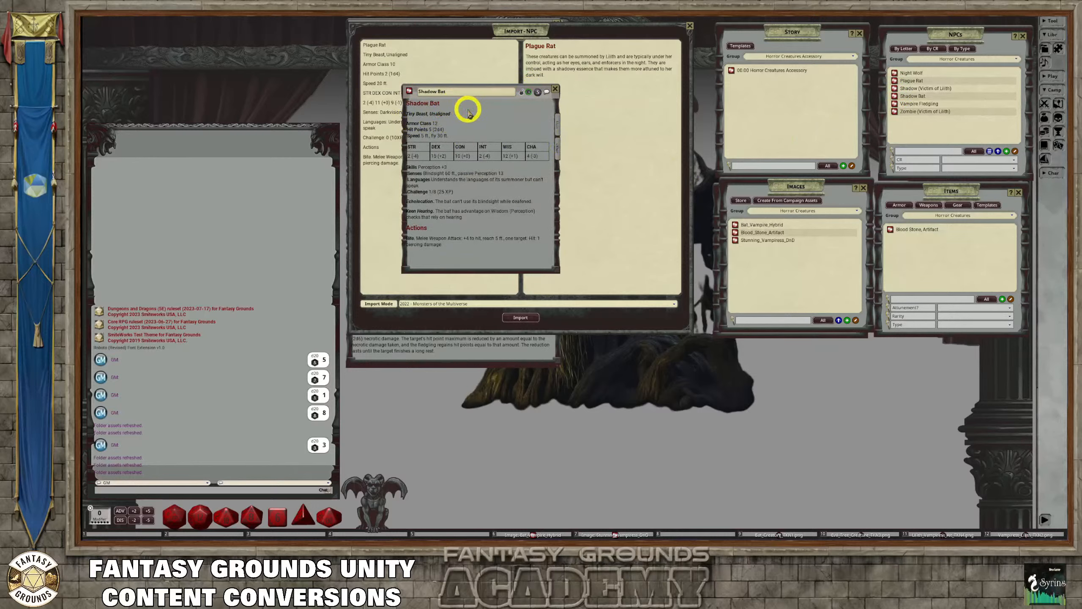
{"action": "key", "text": "Return"}
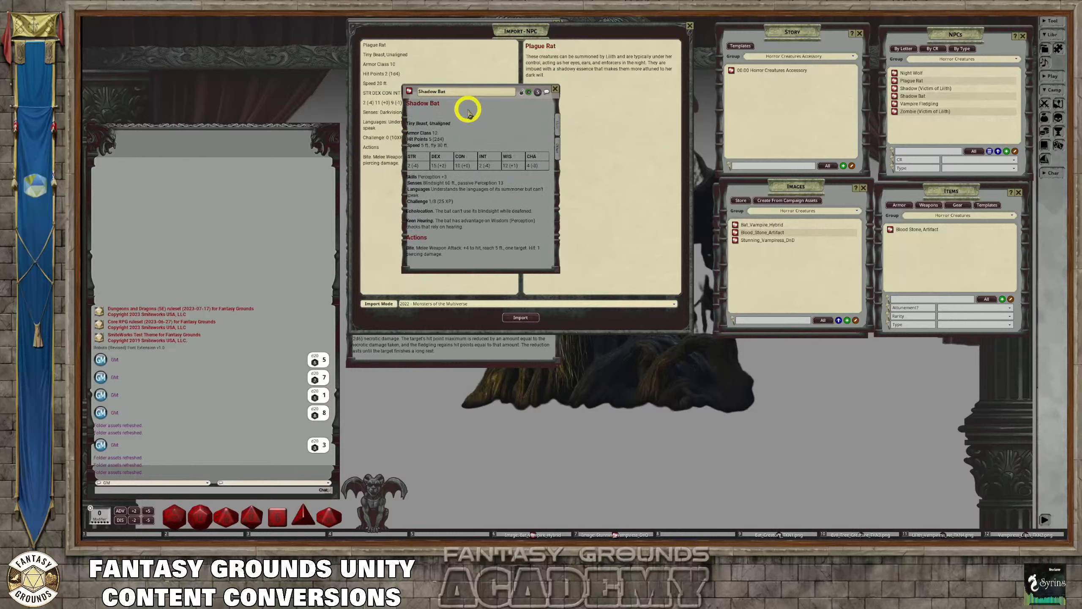
{"action": "key", "text": "ctrl+v"}
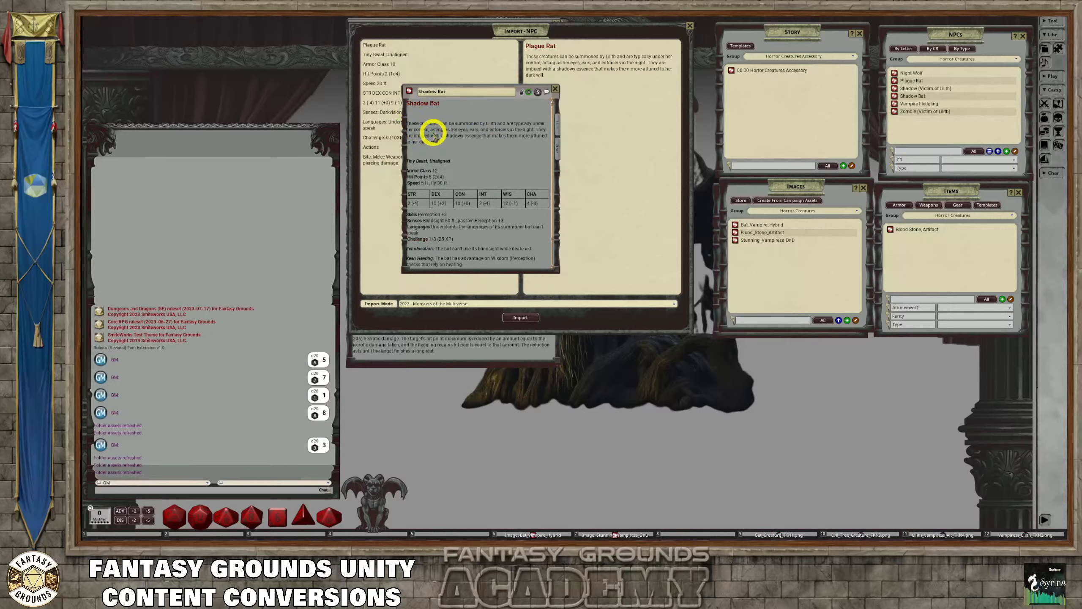
{"action": "key", "text": "BackSpace"}
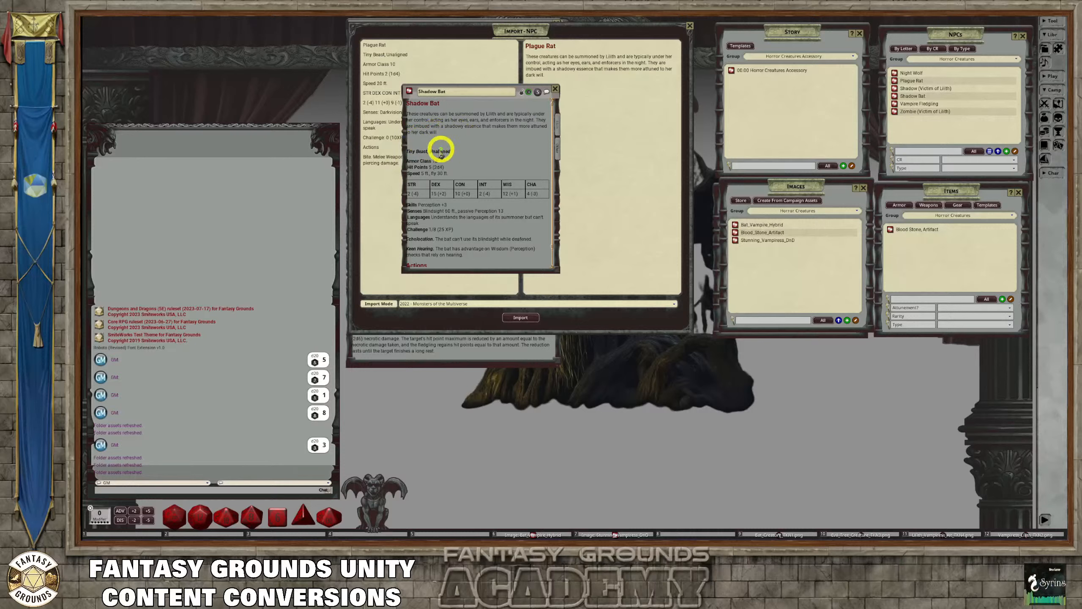
{"action": "key", "text": "BackSpace"}
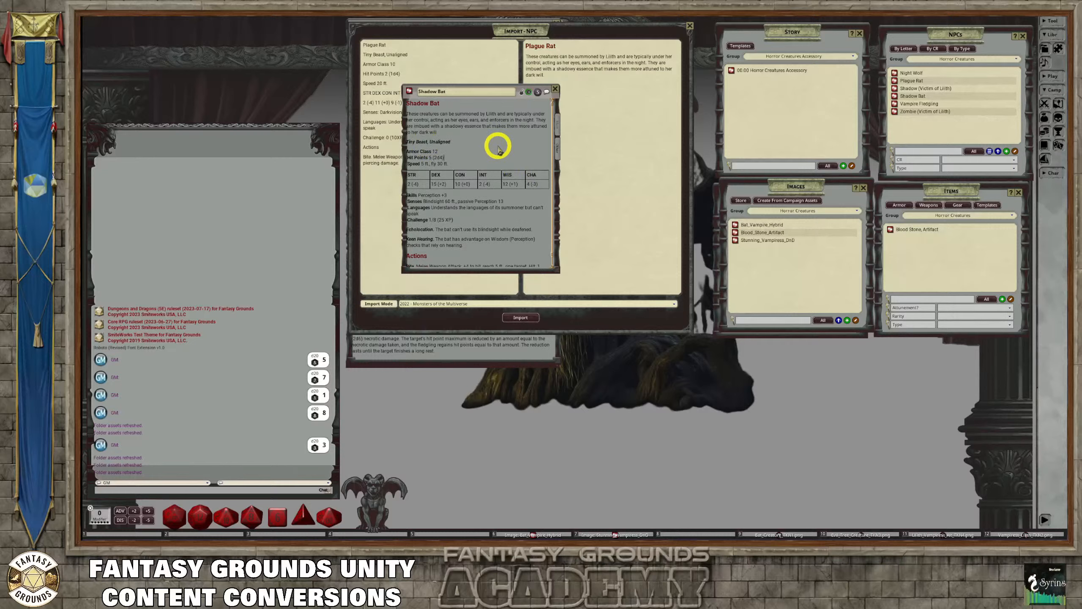
{"action": "left_click", "coordinate": [521, 92]}
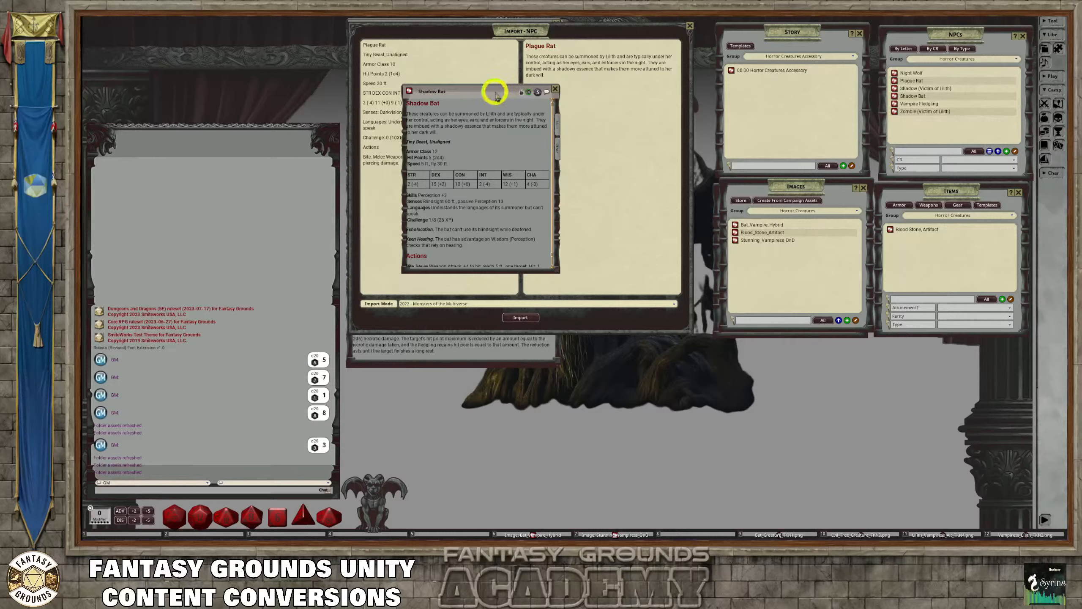
Close the NPC import window and enlarge the Shadow Bat record to cover the Vampire Fledgling record
{"action": "left_click_drag", "start_coordinate": [493, 92], "coordinate": [671, 137]}
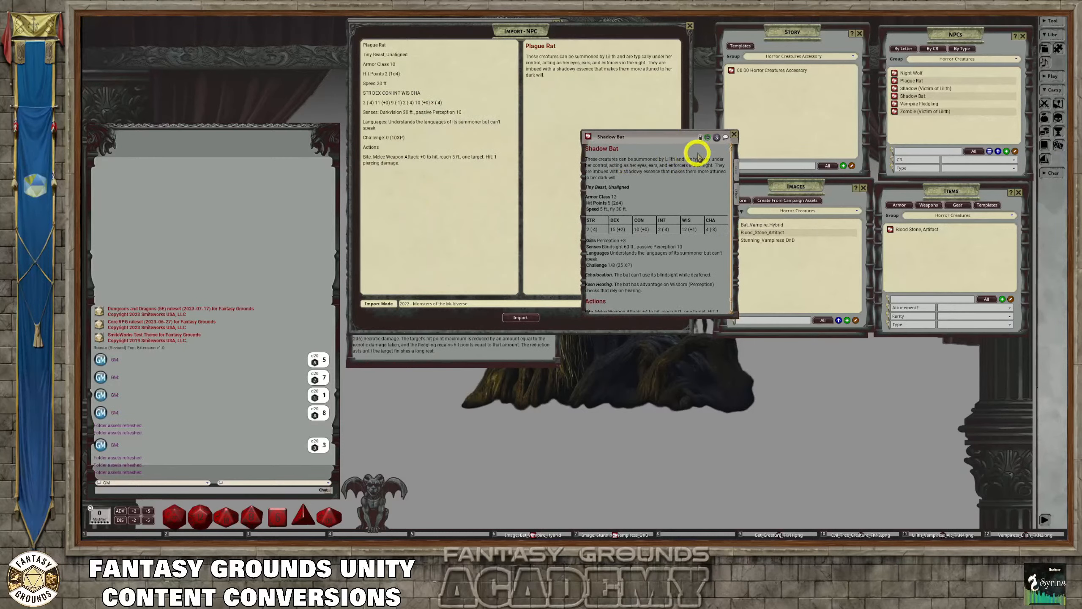
{"action": "left_click_drag", "start_coordinate": [679, 139], "coordinate": [431, 103]}
{"action": "left_click", "coordinate": [532, 34]}
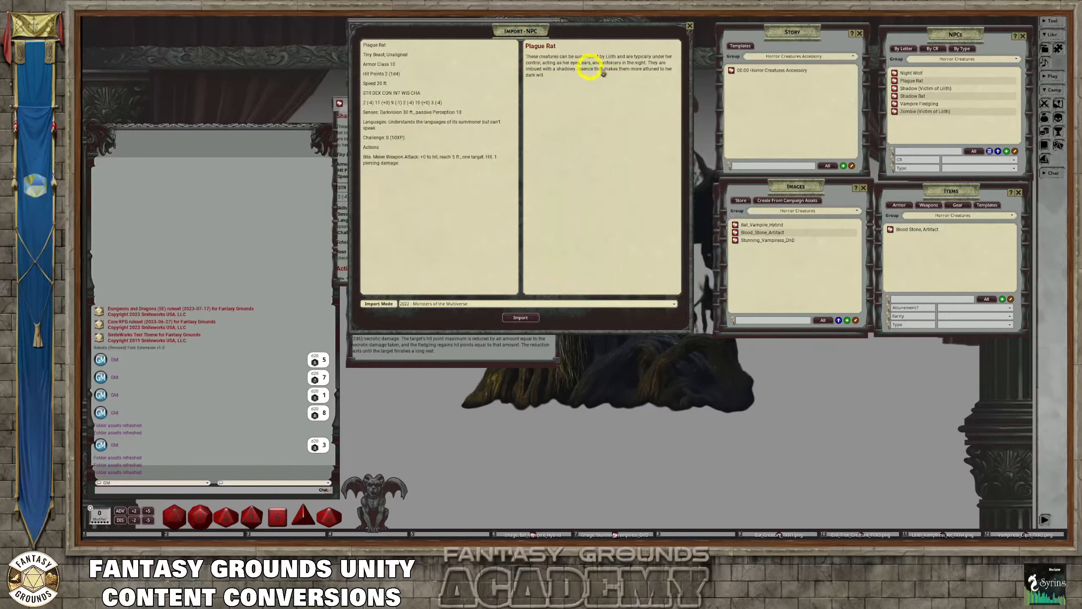
{"action": "left_click", "coordinate": [690, 28]}
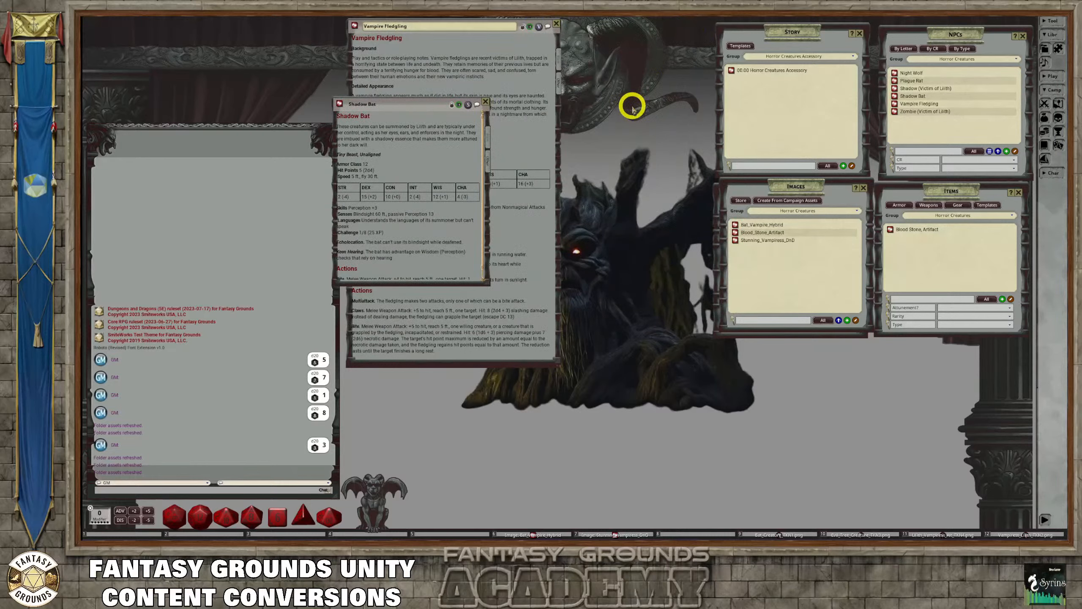
{"action": "left_click_drag", "start_coordinate": [430, 102], "coordinate": [433, 27]}
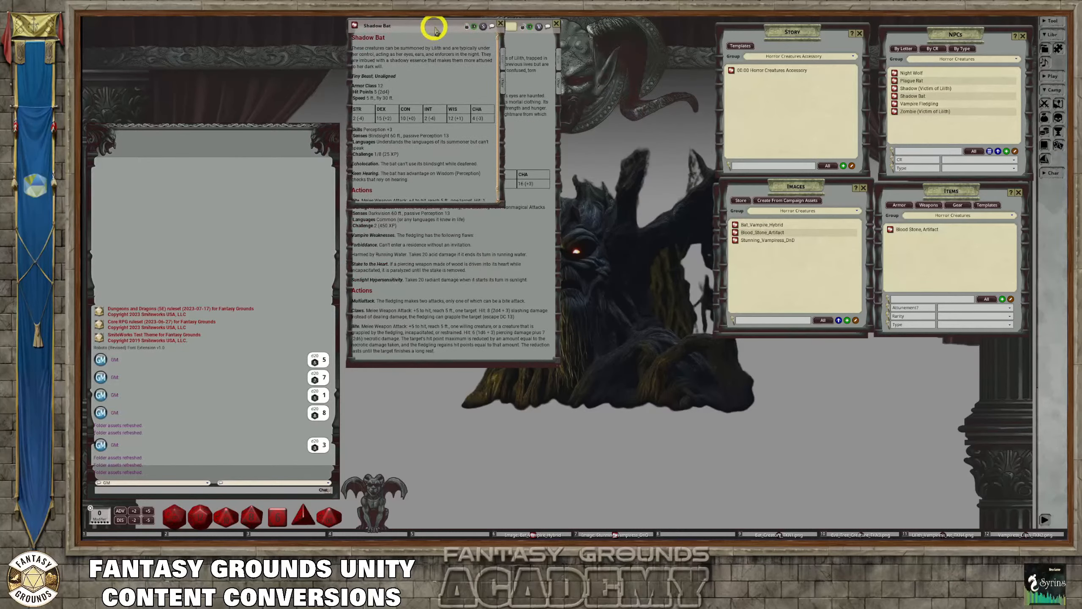
{"action": "left_click_drag", "start_coordinate": [500, 204], "coordinate": [556, 360]}
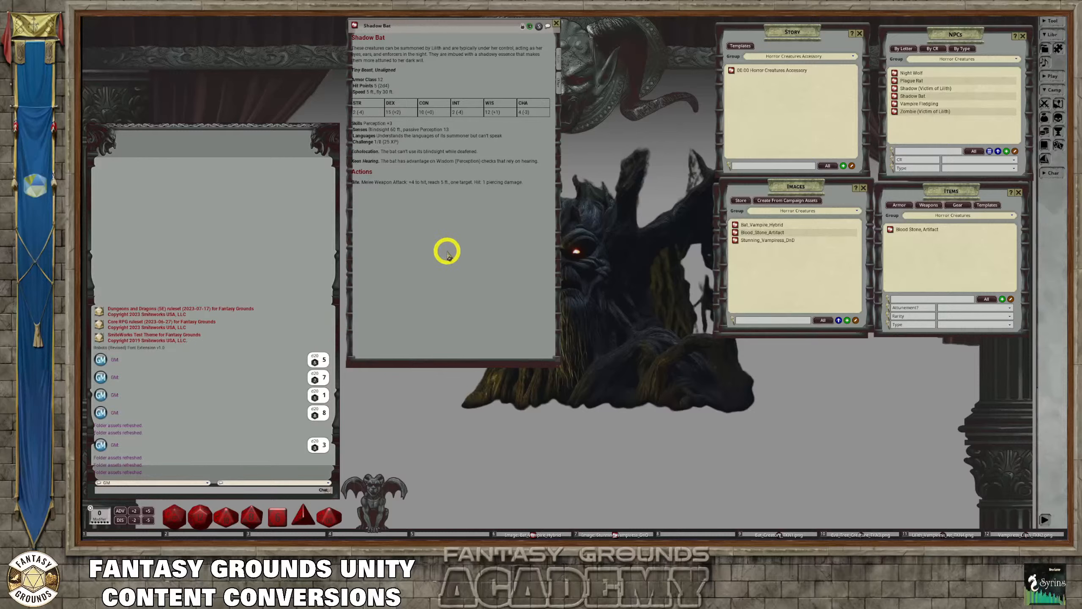
Close the open Shadow Bat, Vampire Fledgling and Shadow (Victim of Lilith) records
{"action": "left_click", "coordinate": [557, 23]}
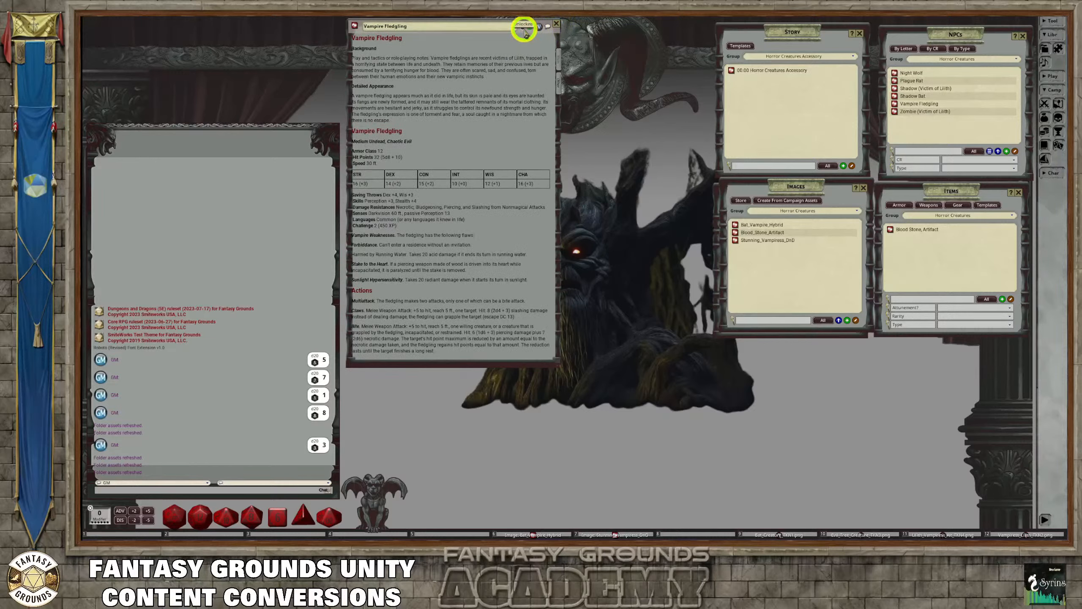
{"action": "left_click", "coordinate": [556, 24]}
{"action": "left_click", "coordinate": [554, 24]}
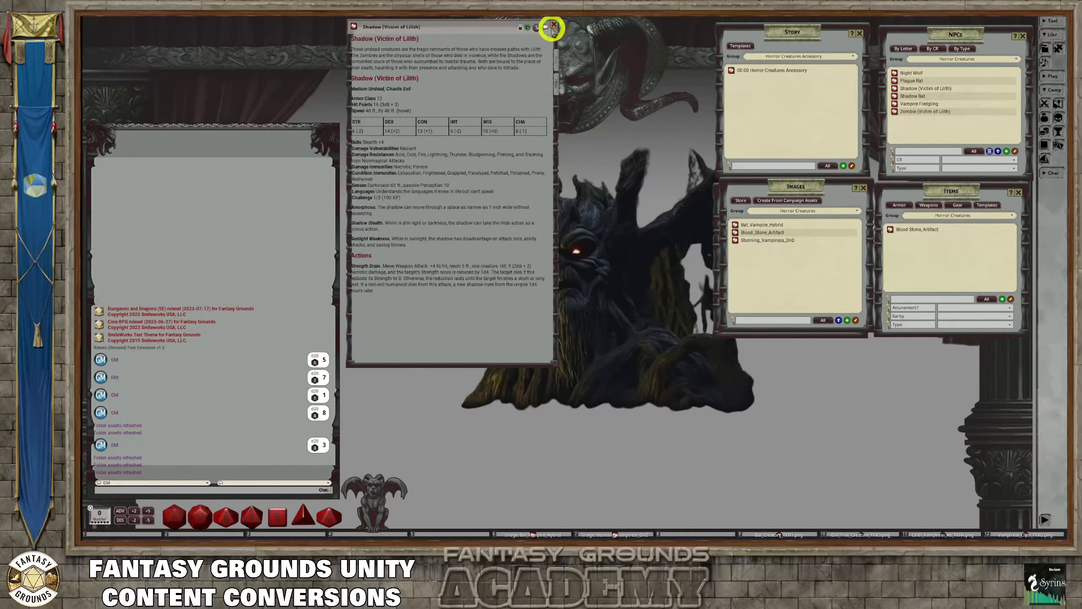
{"action": "left_click", "coordinate": [553, 25]}
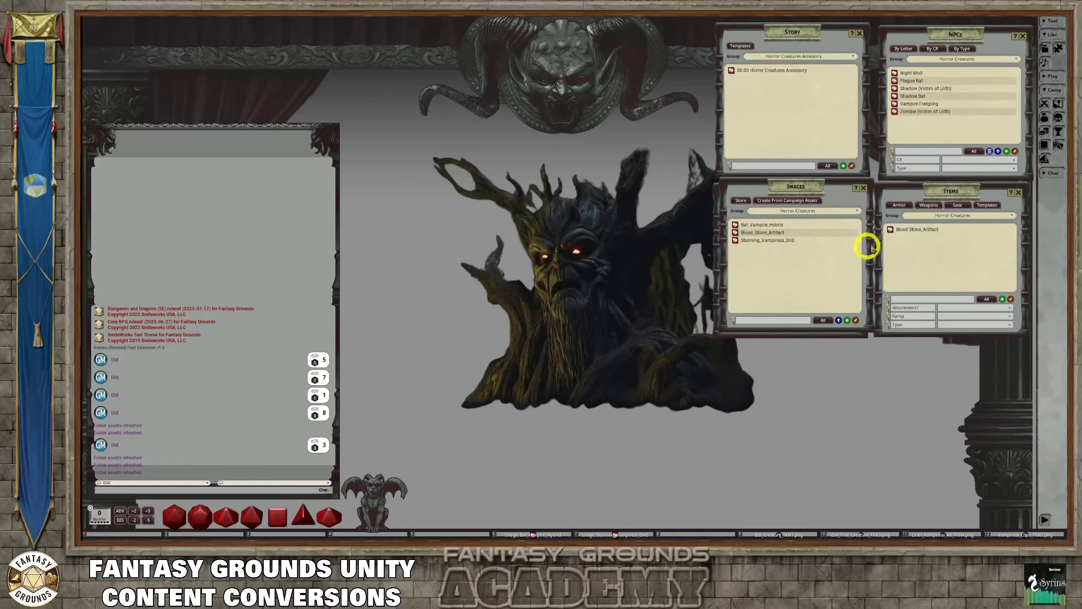
Open a new NPC import and paste the Thornshroud the Blightbringer stat block into its stat text area
{"action": "left_click", "coordinate": [997, 152]}
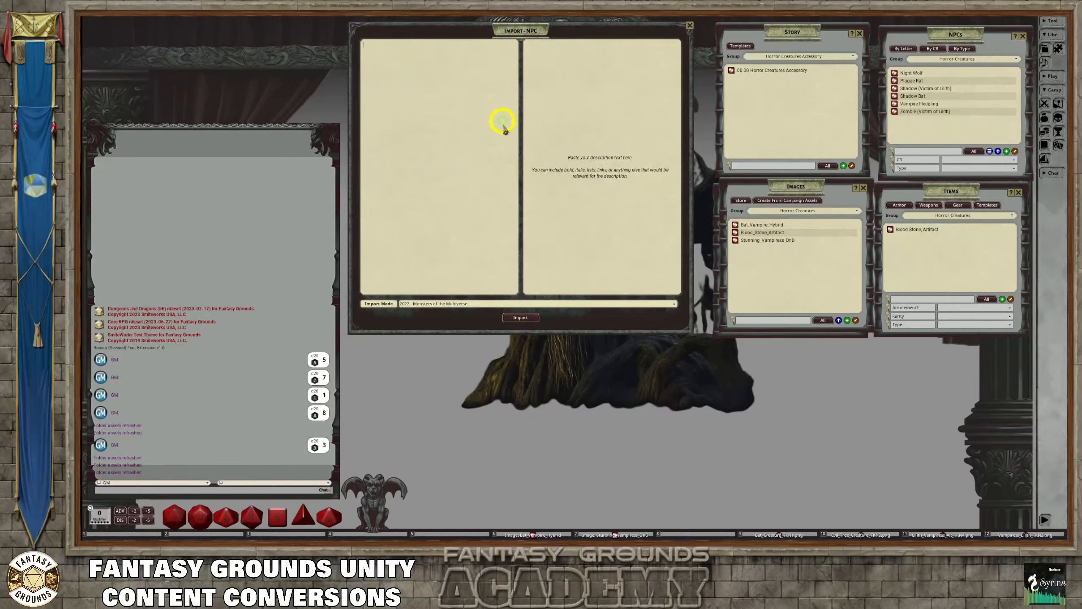
{"action": "key", "text": "ctrl+v"}
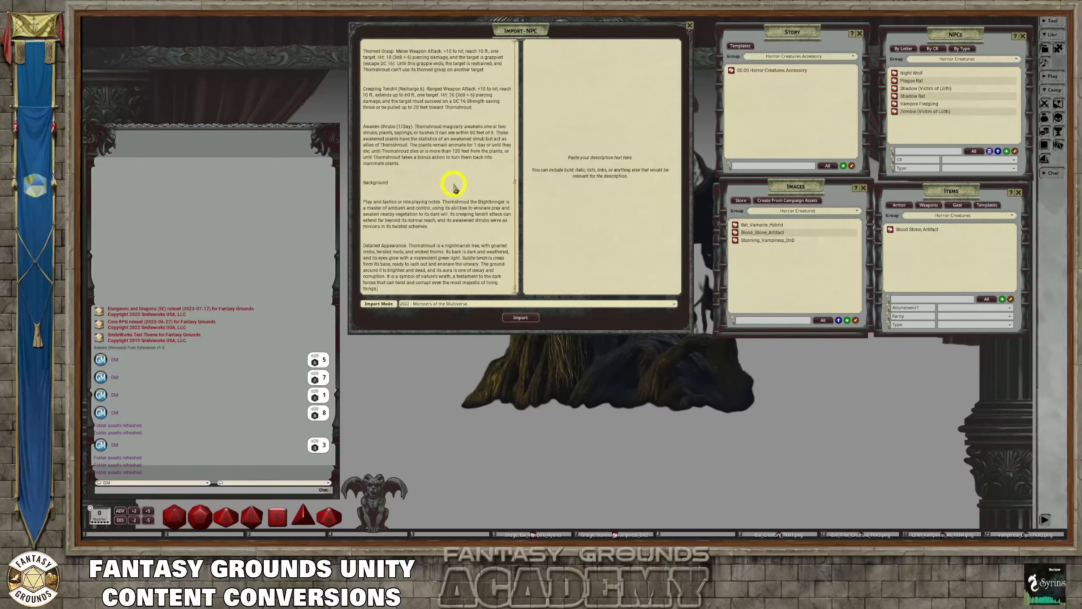
{"action": "scroll", "coordinate": [452, 183], "scroll_direction": "up", "scroll_amount": 3}
{"action": "scroll", "coordinate": [447, 200], "scroll_direction": "down", "scroll_amount": 3}
Copy the Background section with its tactics and detailed appearance paragraphs from the stat text into the import's description area
{"action": "left_click_drag", "start_coordinate": [386, 290], "coordinate": [358, 176]}
{"action": "key", "text": "ctrl+c"}
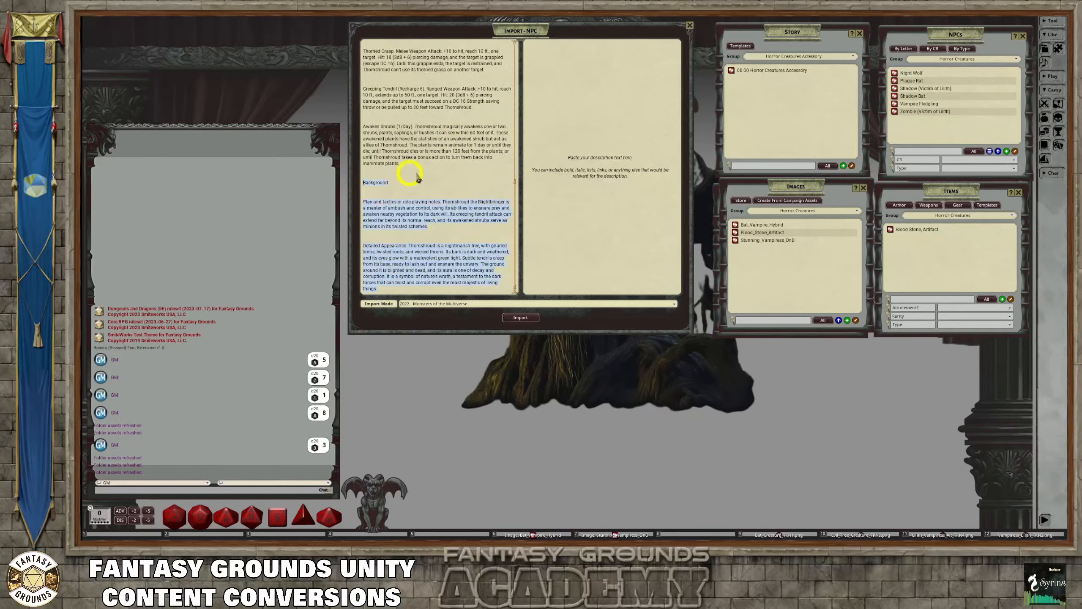
{"action": "left_click", "coordinate": [563, 90]}
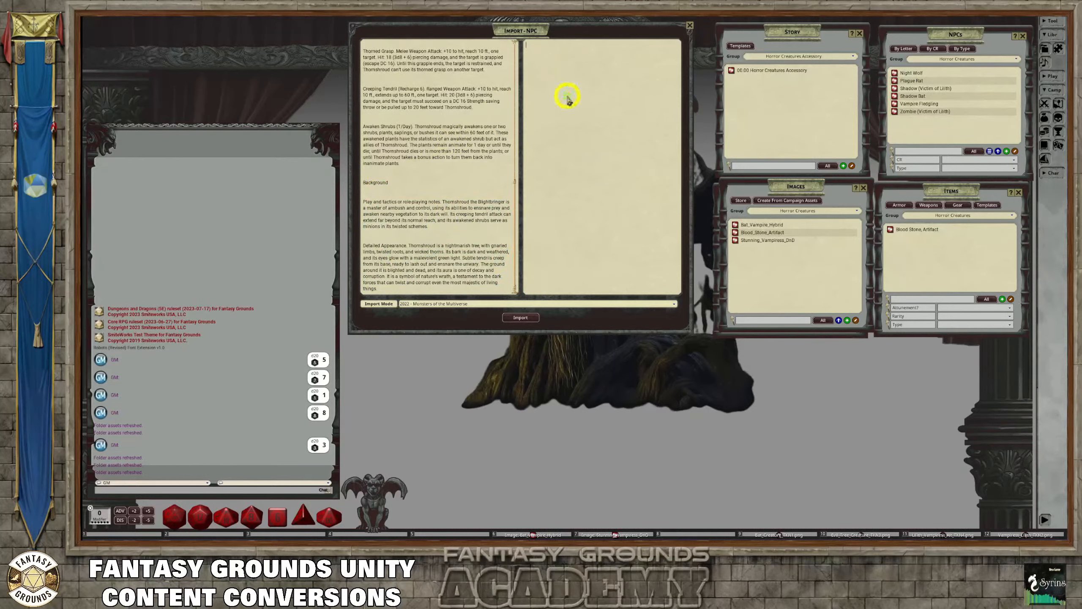
{"action": "key", "text": "ctrl+v"}
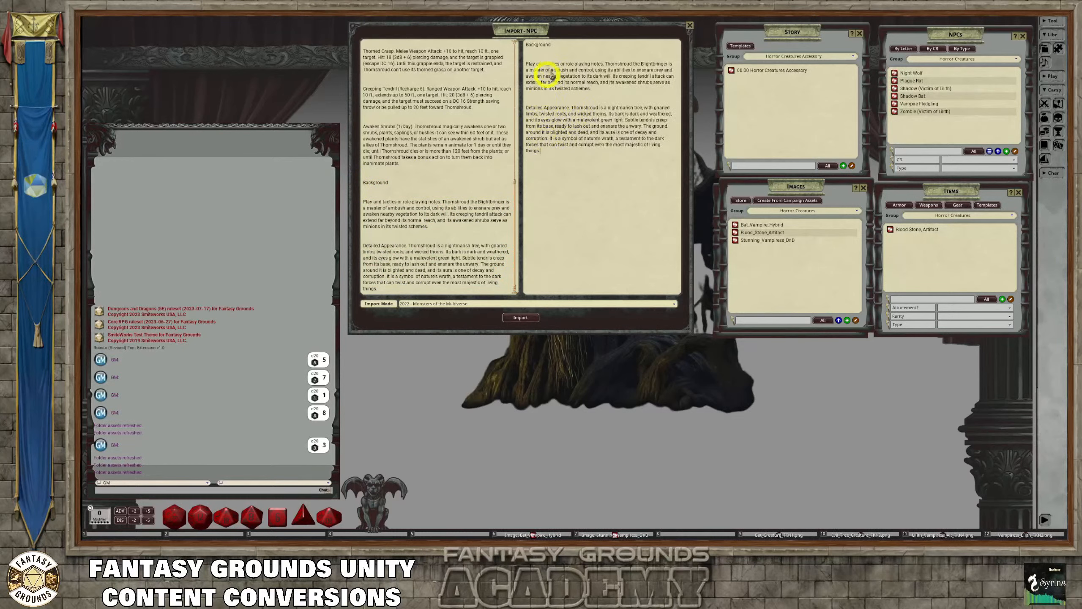
Add the name Thornshroud, copied from the stat block's title, on its own line above Background in the description
{"action": "left_click_drag", "start_coordinate": [564, 45], "coordinate": [516, 48]}
{"action": "left_click", "coordinate": [533, 56]}
{"action": "key", "text": "ctrl"}
{"action": "key", "text": "Return"}
{"action": "scroll", "coordinate": [419, 119], "scroll_direction": "up", "scroll_amount": 4}
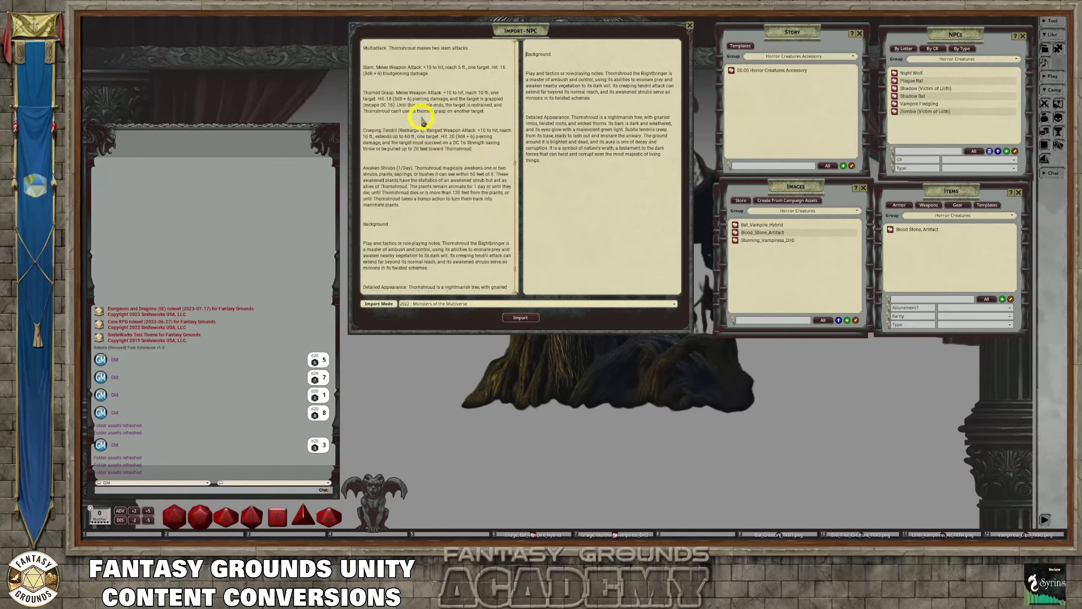
{"action": "scroll", "coordinate": [420, 117], "scroll_direction": "up", "scroll_amount": 5}
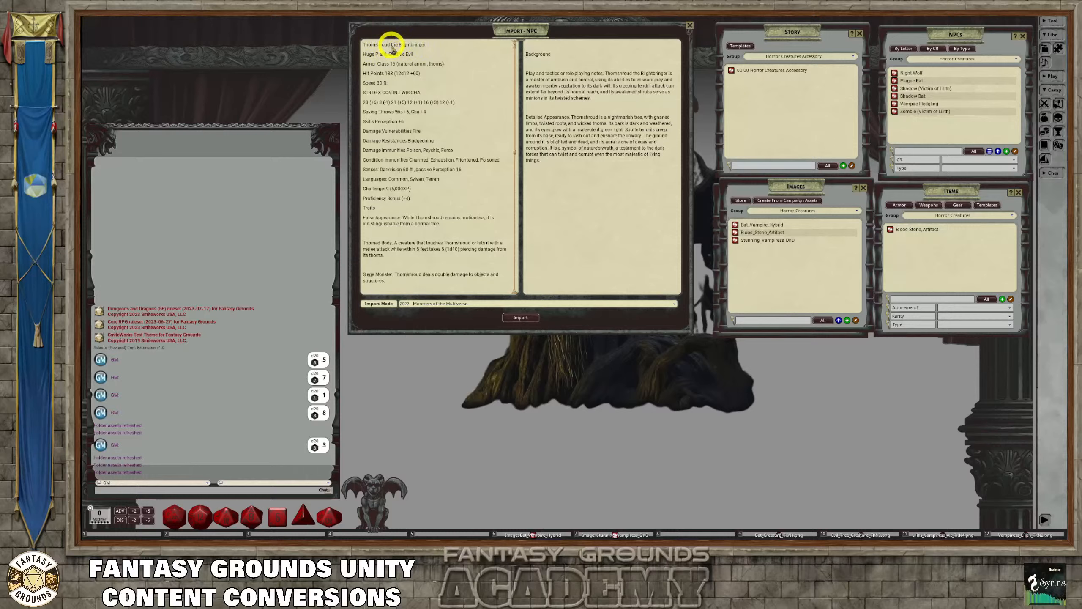
{"action": "left_click_drag", "start_coordinate": [391, 45], "coordinate": [351, 43]}
{"action": "key", "text": "ctrl+c"}
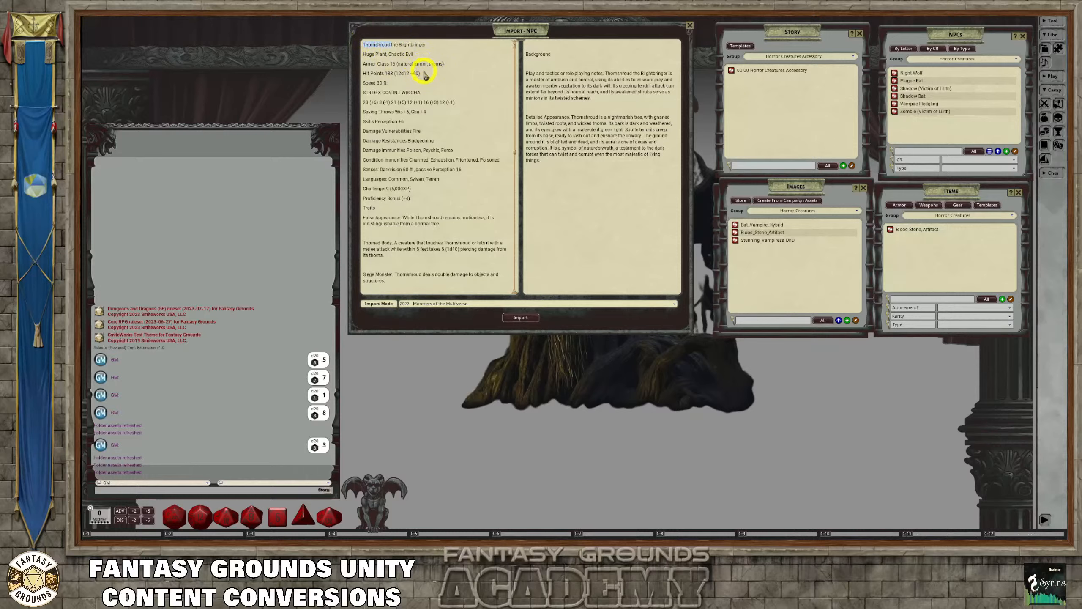
{"action": "left_click", "coordinate": [527, 43]}
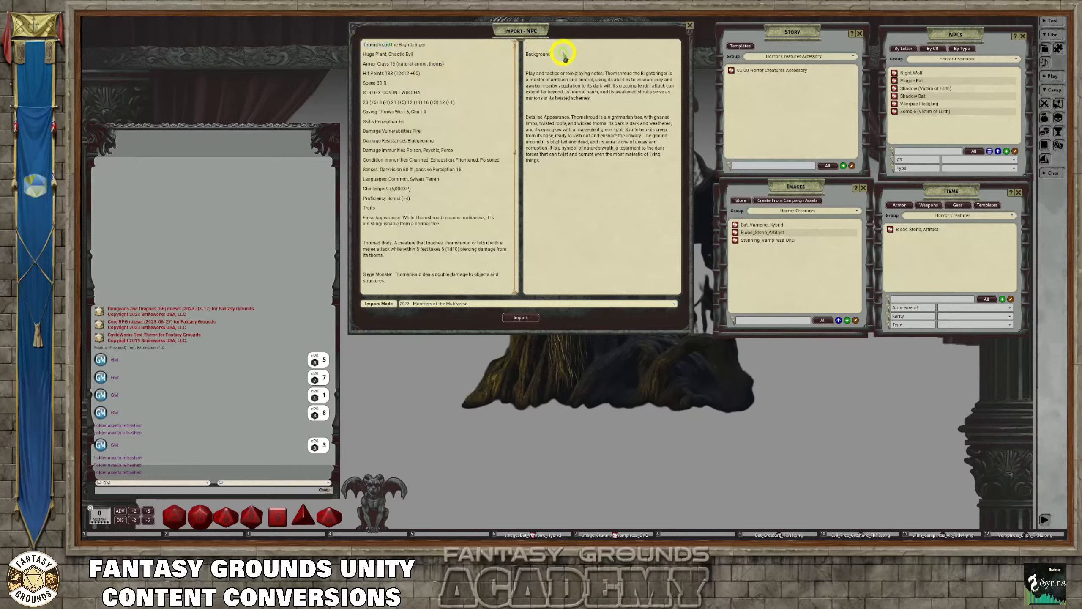
{"action": "key", "text": "ctrl+v"}
{"action": "key", "text": "Return"}
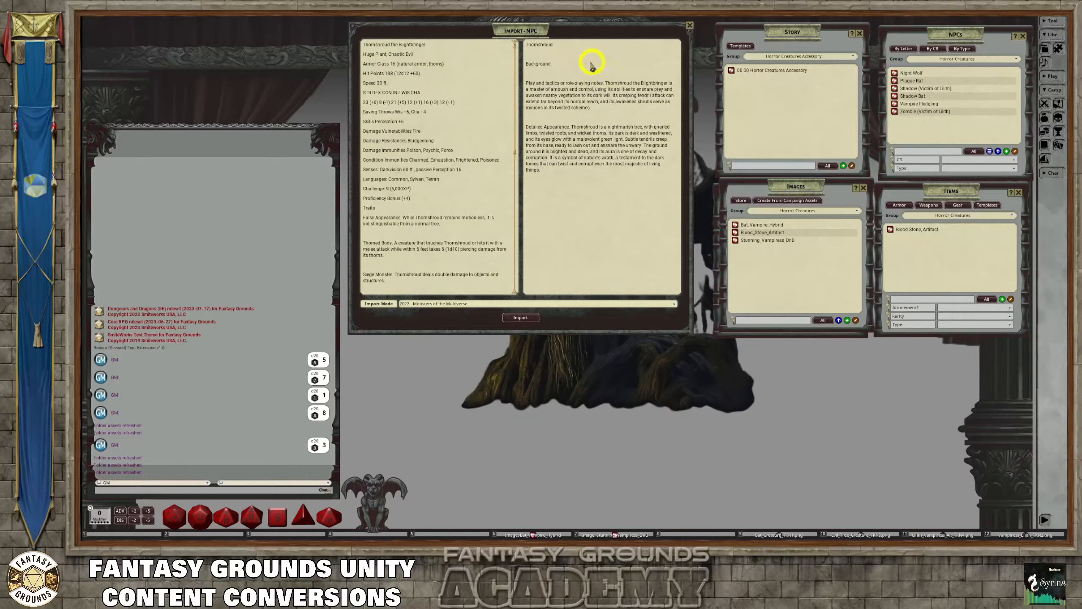
{"action": "key", "text": "BackSpace"}
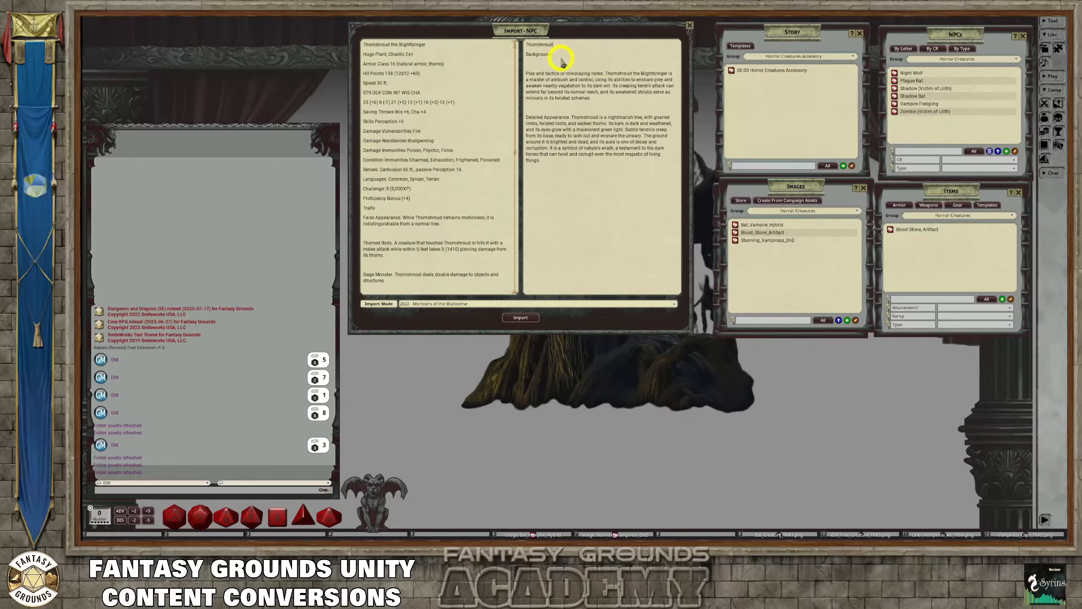
Format the Thornshroud line as a heading and remove the blank lines from both the description and the stat text
{"action": "left_click_drag", "start_coordinate": [552, 44], "coordinate": [526, 56]}
{"action": "key", "text": "ctrl+1"}
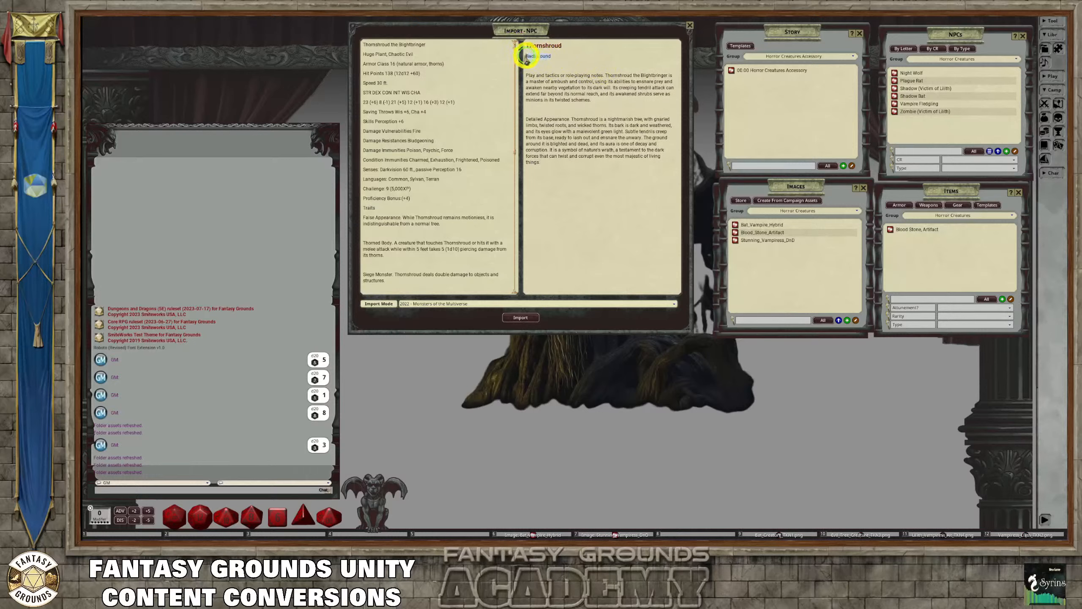
{"action": "right_click", "coordinate": [550, 69]}
{"action": "left_click", "coordinate": [541, 66]}
{"action": "right_click", "coordinate": [433, 89]}
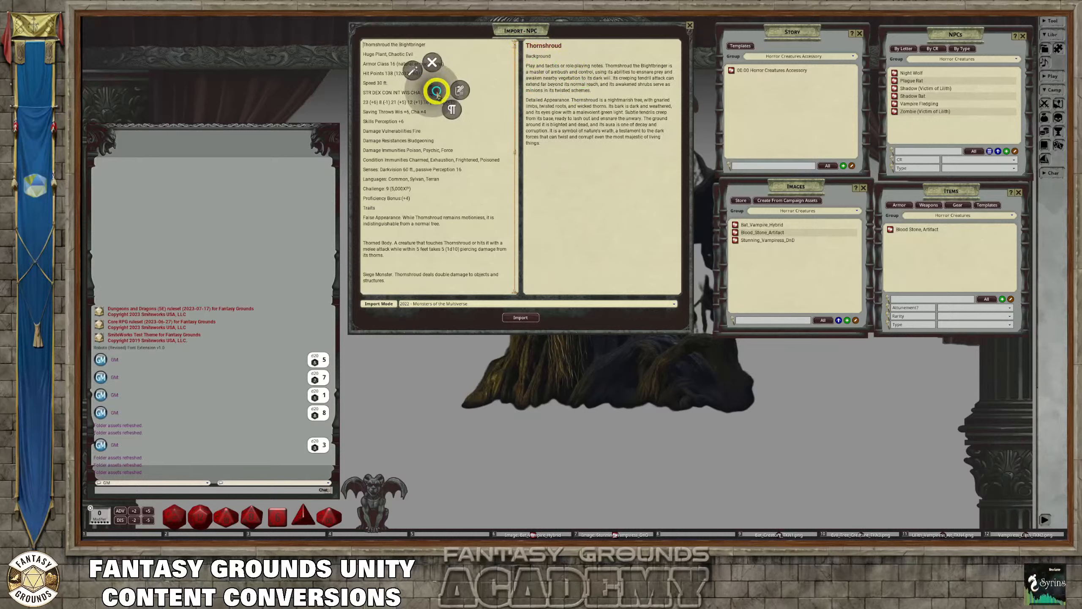
{"action": "left_click", "coordinate": [415, 72]}
Delete the Background section from the stat text and bold the Detailed Appearance and Background labels in the description
{"action": "scroll", "coordinate": [447, 149], "scroll_direction": "down", "scroll_amount": 5}
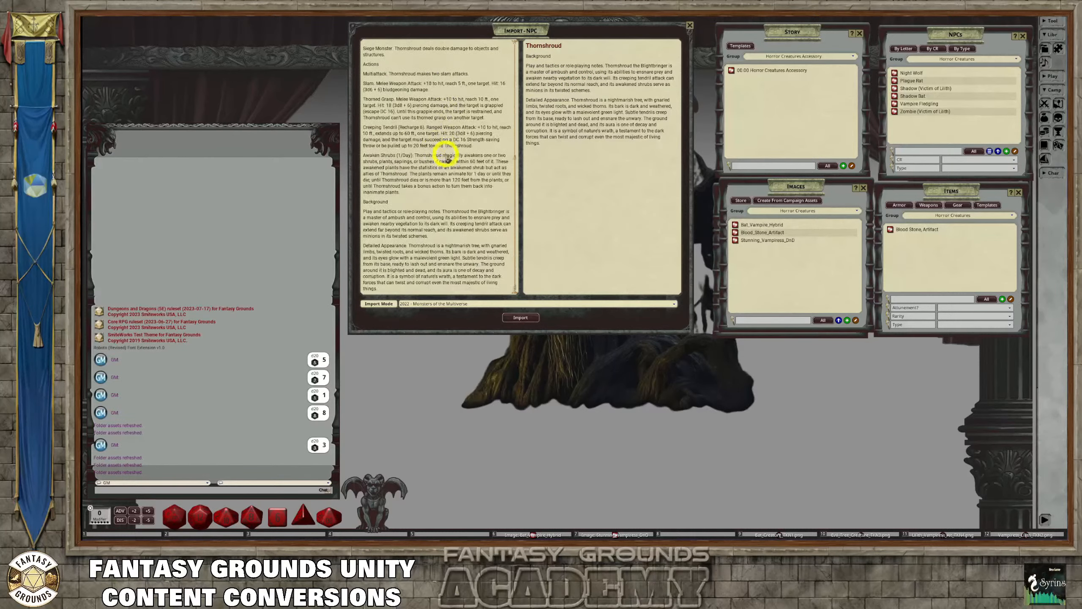
{"action": "left_click_drag", "start_coordinate": [405, 294], "coordinate": [367, 215]}
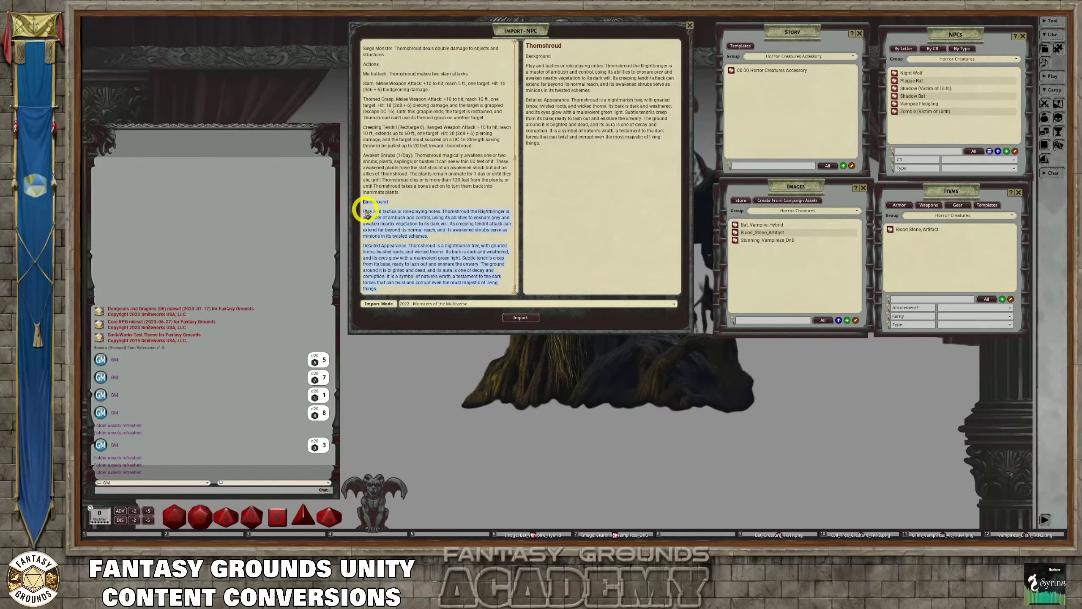
{"action": "key", "text": "Delete"}
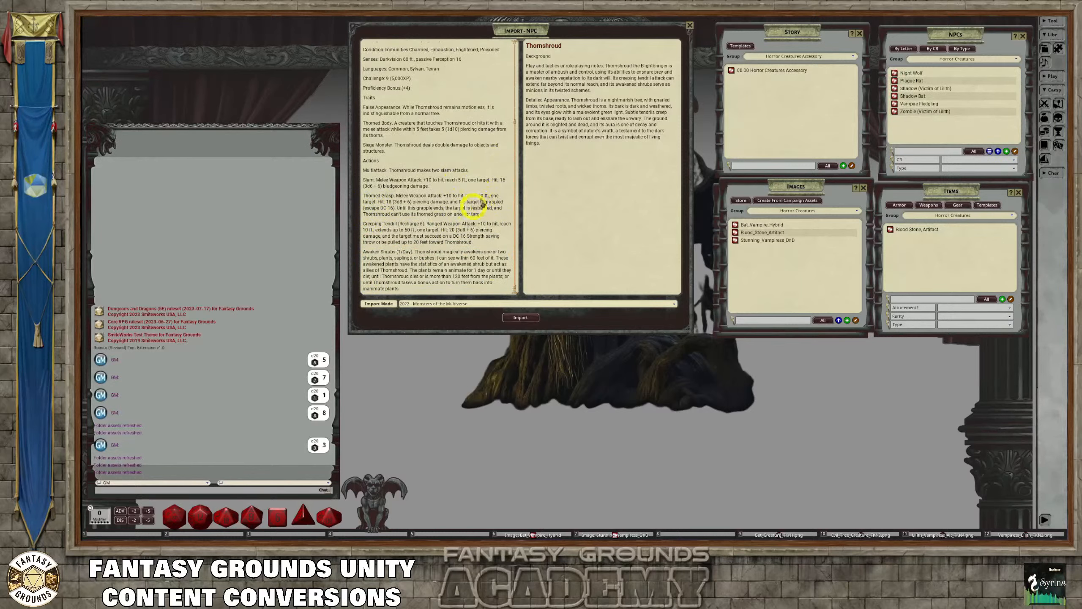
{"action": "left_click_drag", "start_coordinate": [570, 100], "coordinate": [525, 101]}
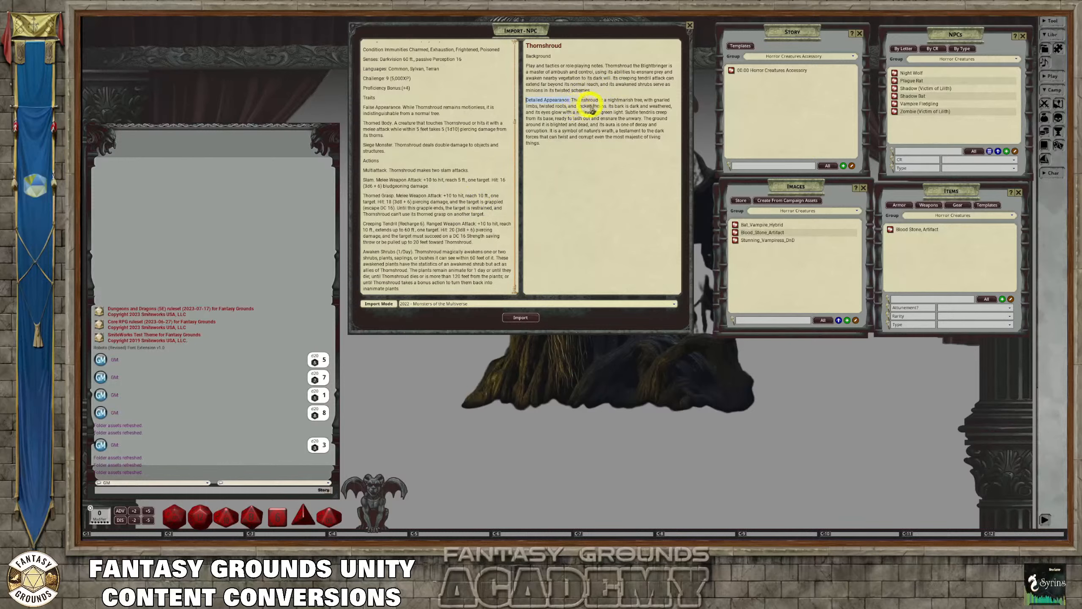
{"action": "left_click_drag", "start_coordinate": [551, 56], "coordinate": [525, 57]}
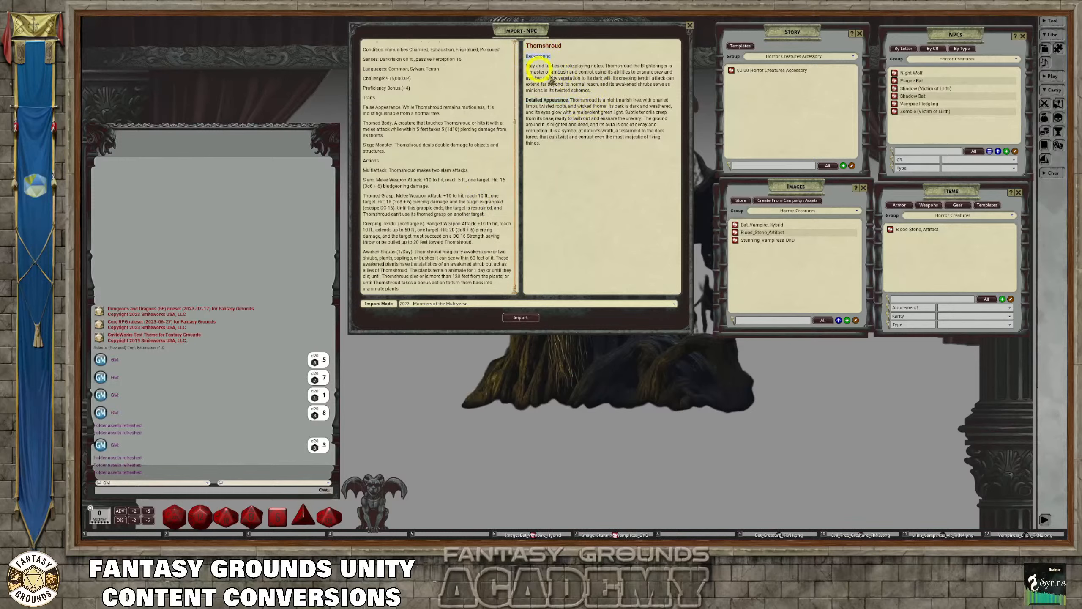
Review Thornshroud's stat text from the armor class through the traits and actions for correct import formatting
{"action": "scroll", "coordinate": [456, 132], "scroll_direction": "up", "scroll_amount": 4}
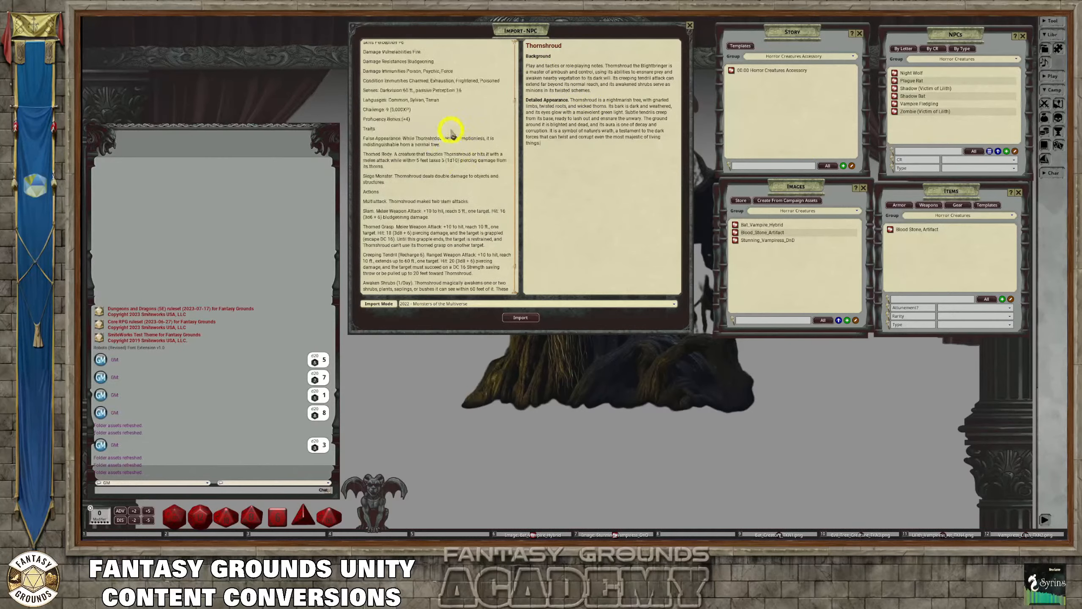
{"action": "scroll", "coordinate": [452, 128], "scroll_direction": "down", "scroll_amount": 4}
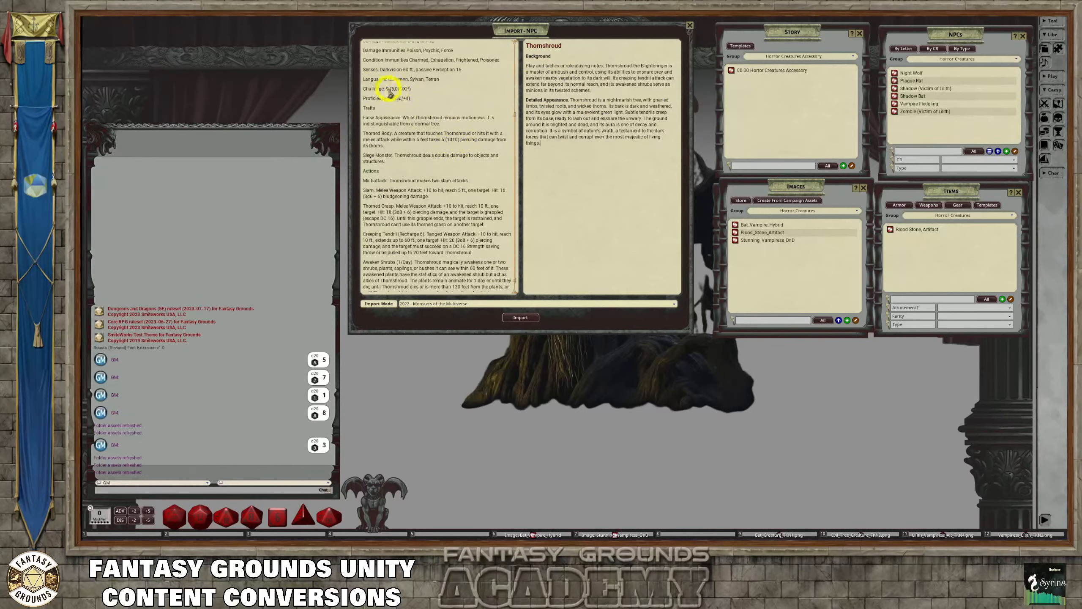
{"action": "scroll", "coordinate": [431, 111], "scroll_direction": "down", "scroll_amount": 1}
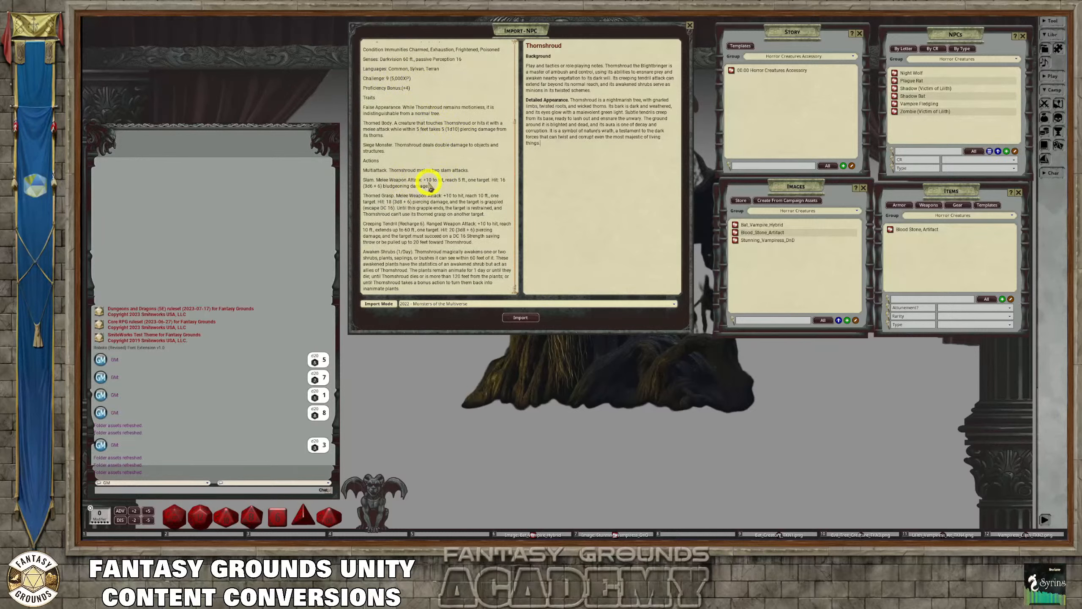
{"action": "scroll", "coordinate": [432, 186], "scroll_direction": "up", "scroll_amount": 3}
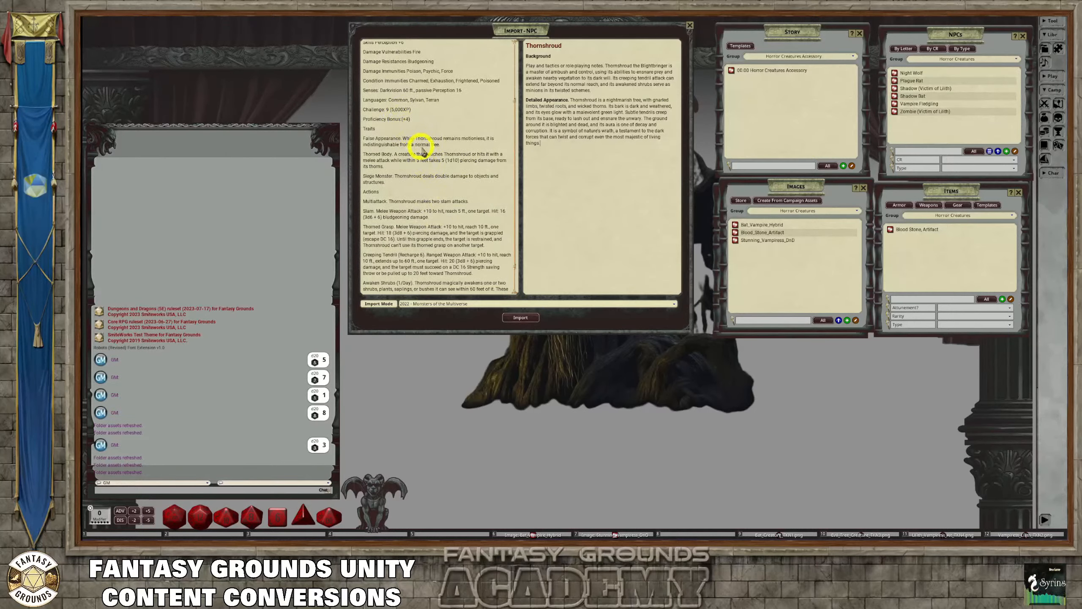
{"action": "scroll", "coordinate": [439, 147], "scroll_direction": "up", "scroll_amount": 8}
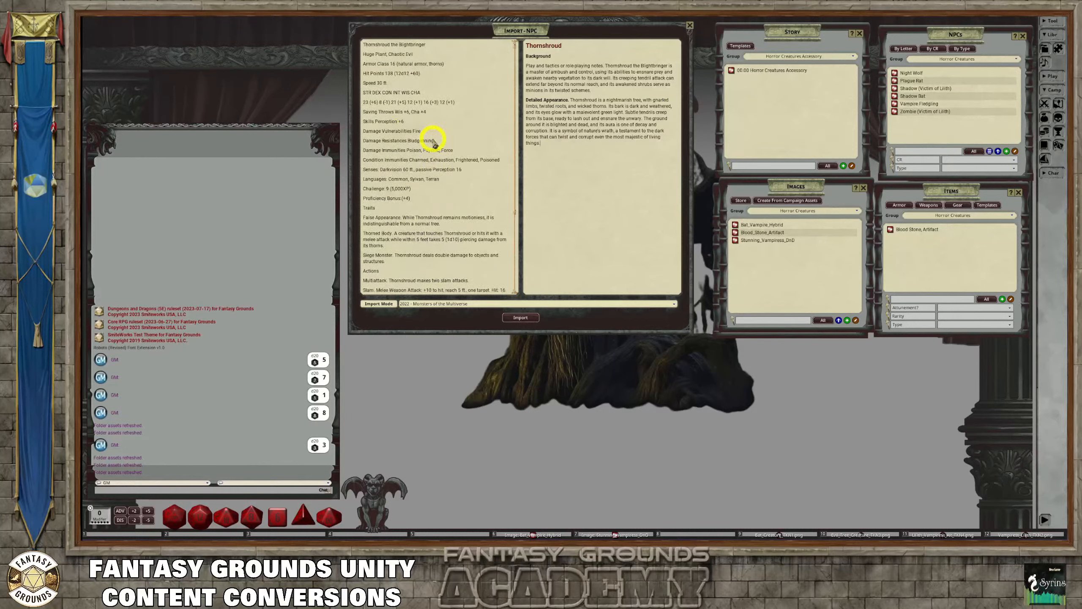
{"action": "scroll", "coordinate": [454, 169], "scroll_direction": "down", "scroll_amount": 3}
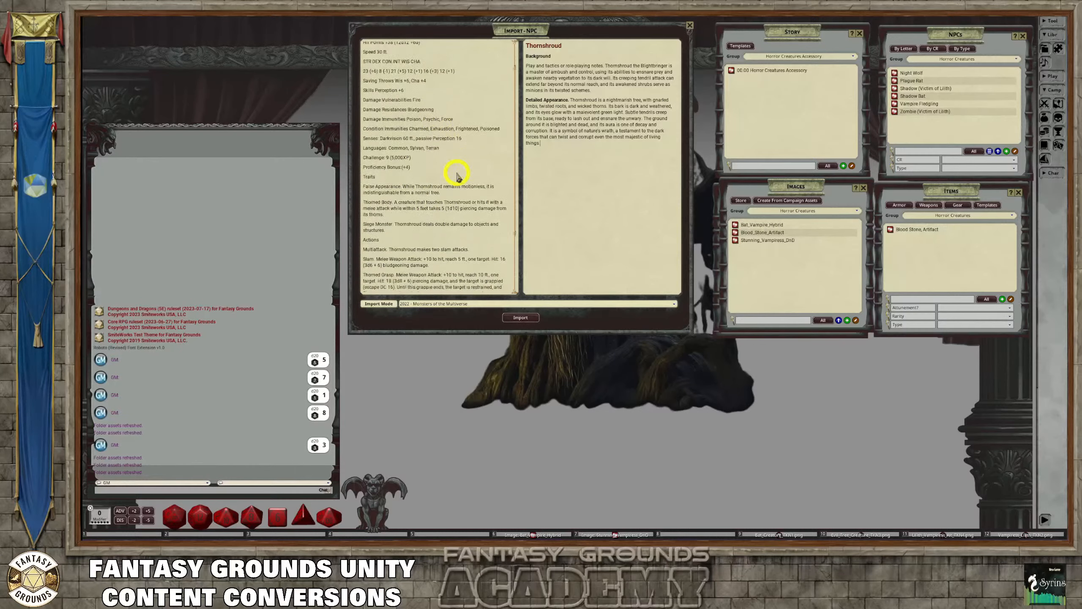
{"action": "scroll", "coordinate": [456, 172], "scroll_direction": "down", "scroll_amount": 1}
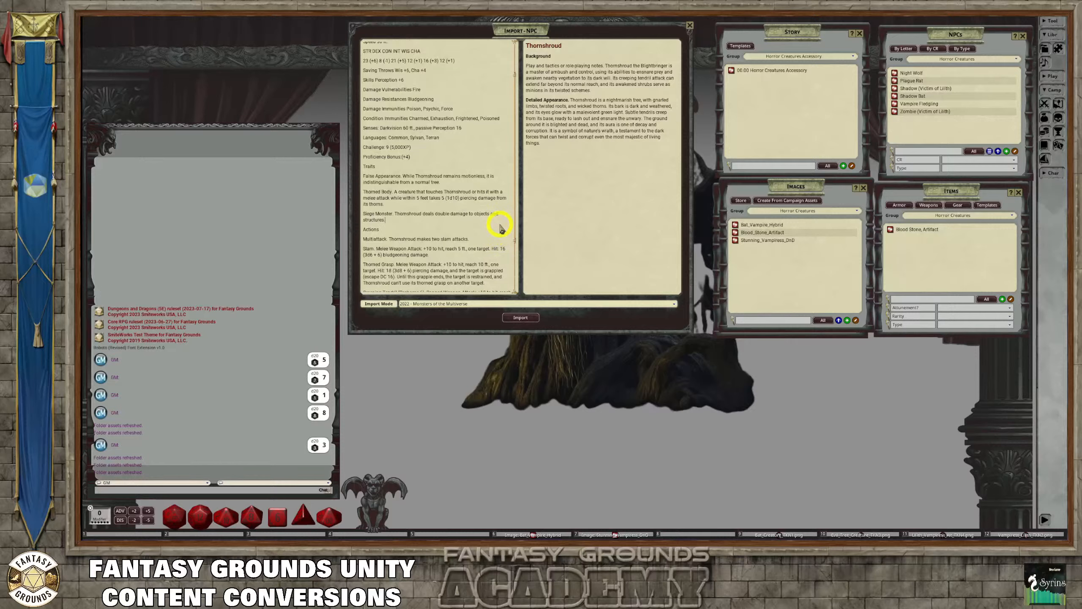
{"action": "scroll", "coordinate": [485, 225], "scroll_direction": "down", "scroll_amount": 3}
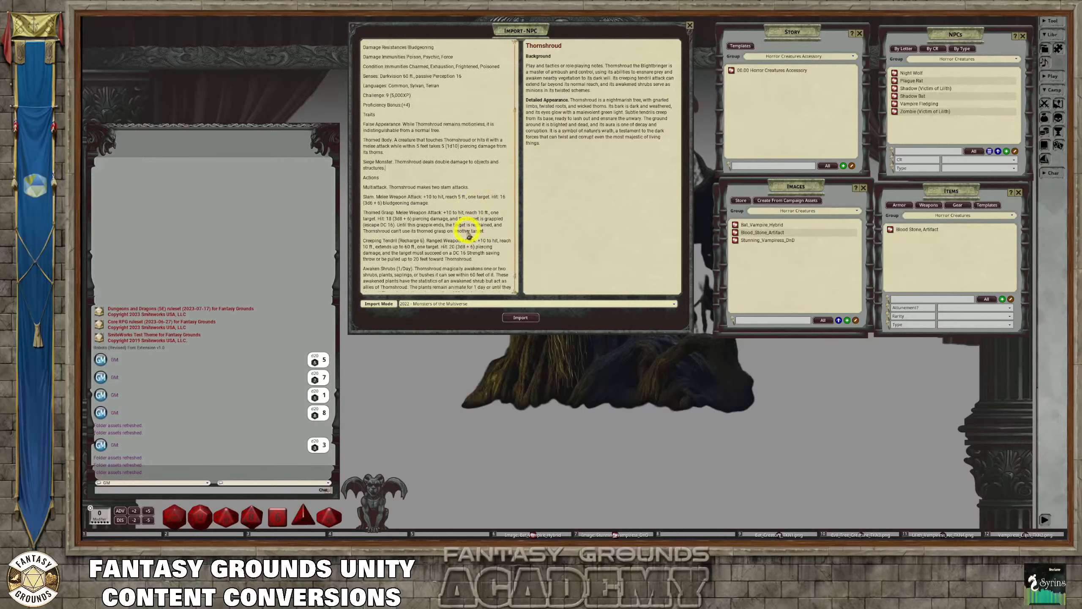
{"action": "scroll", "coordinate": [454, 232], "scroll_direction": "down", "scroll_amount": 1}
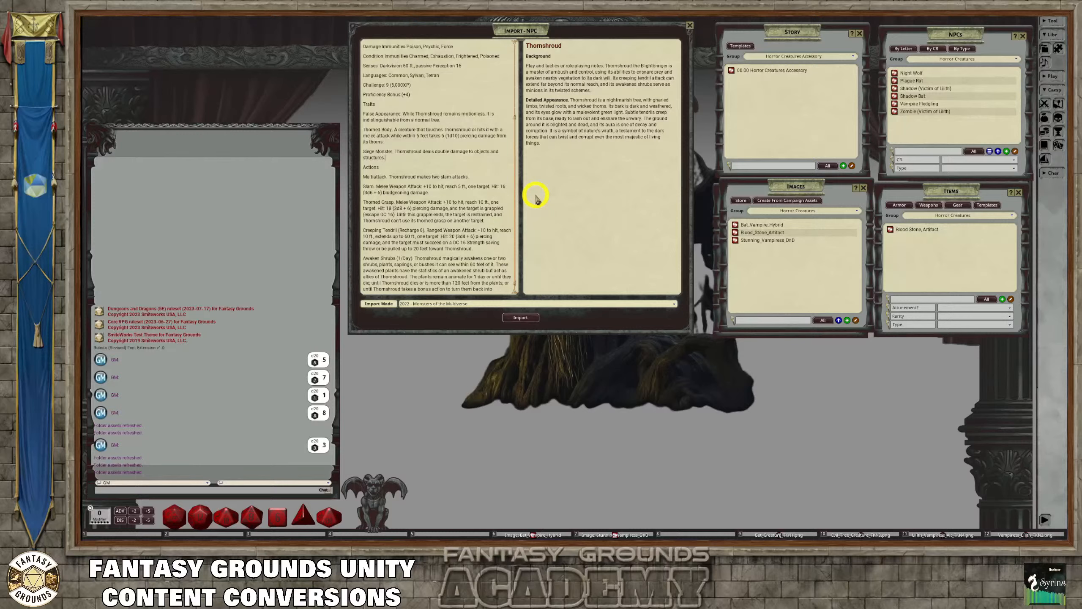
{"action": "scroll", "coordinate": [439, 224], "scroll_direction": "down", "scroll_amount": 1}
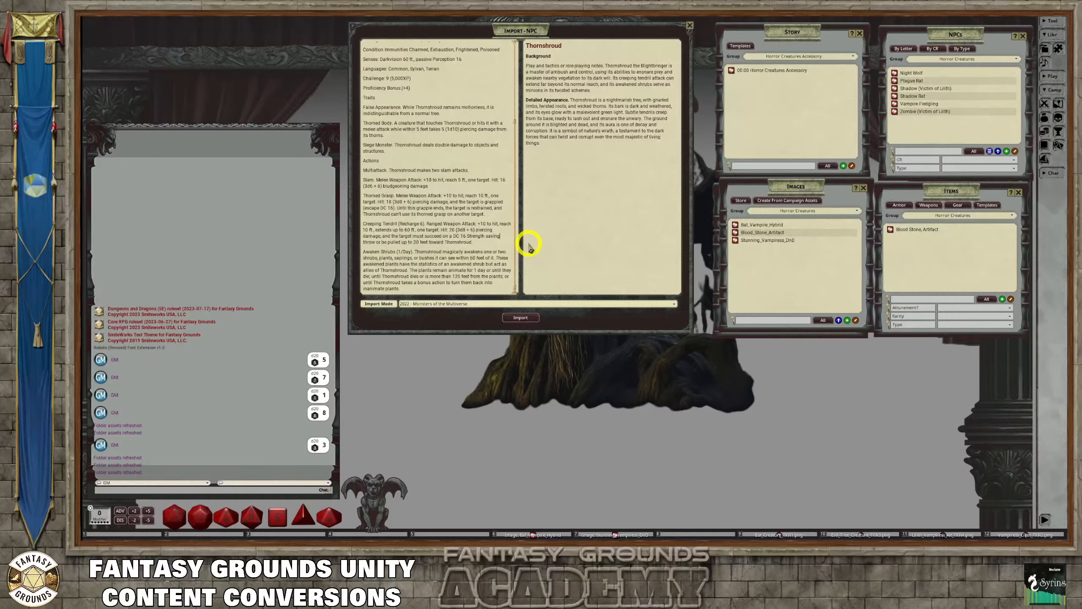
{"action": "scroll", "coordinate": [466, 222], "scroll_direction": "up", "scroll_amount": 5}
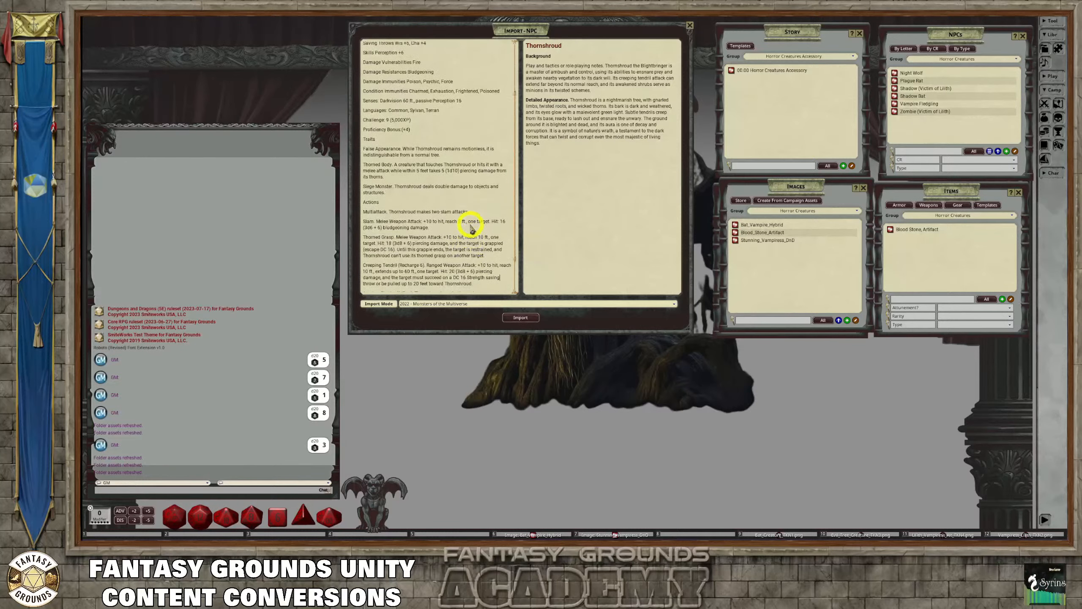
{"action": "scroll", "coordinate": [463, 222], "scroll_direction": "up", "scroll_amount": 3}
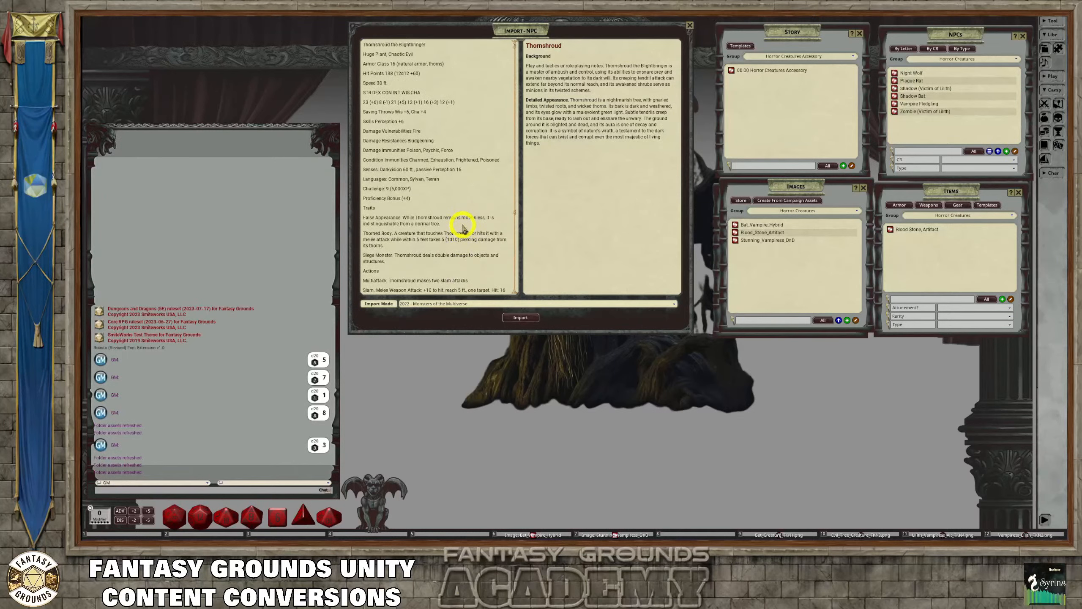
{"action": "scroll", "coordinate": [469, 225], "scroll_direction": "down", "scroll_amount": 5}
{"action": "scroll", "coordinate": [471, 224], "scroll_direction": "up", "scroll_amount": 5}
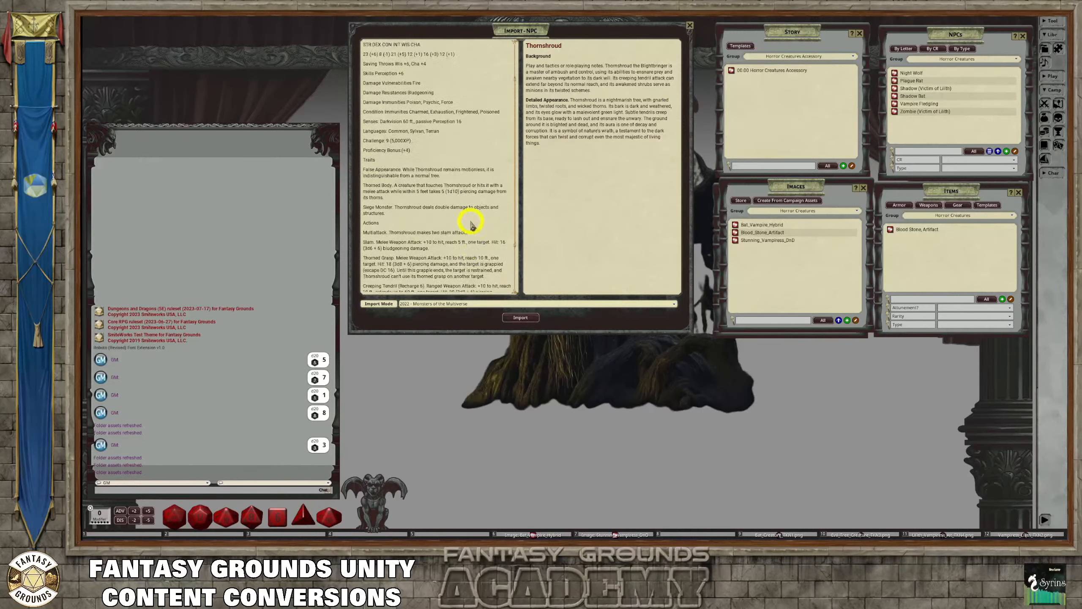
Give the stat text a final check and import Thornshroud the Blightbringer as a new NPC record
{"action": "left_click", "coordinate": [460, 197]}
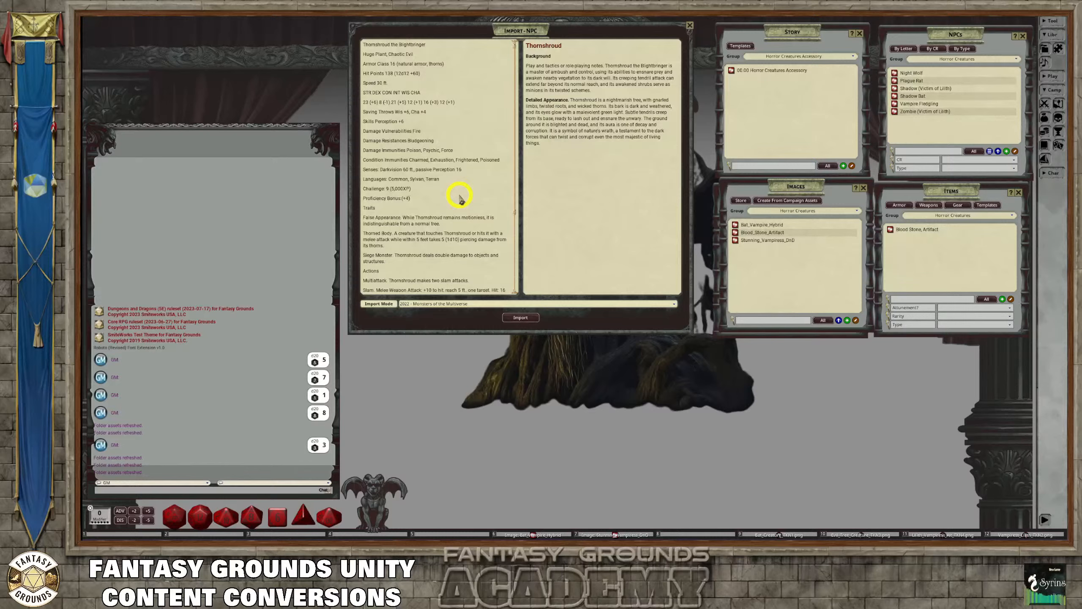
{"action": "scroll", "coordinate": [457, 203], "scroll_direction": "down", "scroll_amount": 5}
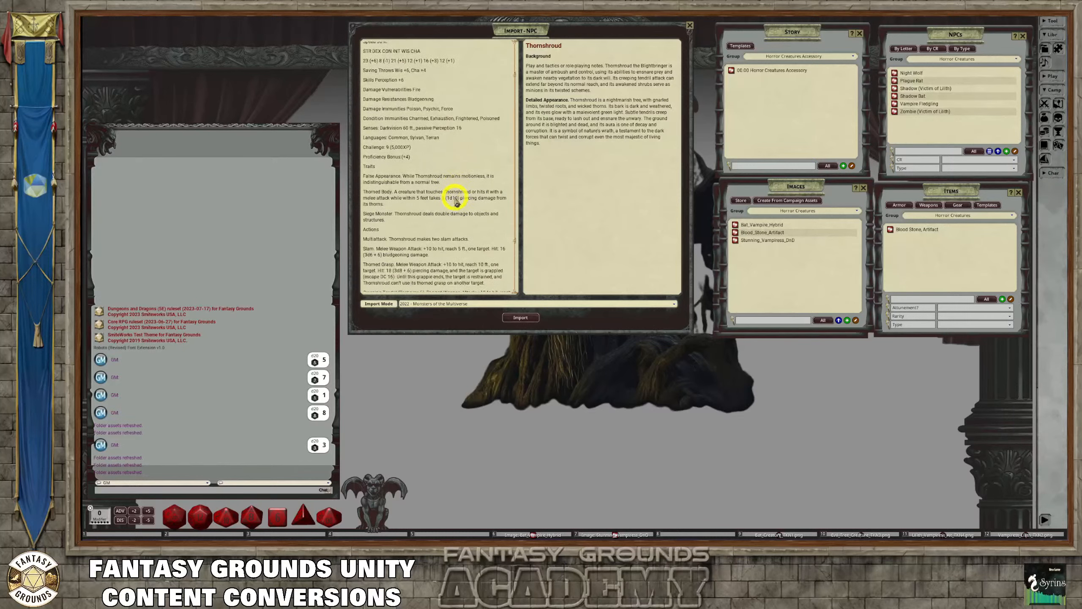
{"action": "scroll", "coordinate": [454, 203], "scroll_direction": "up", "scroll_amount": 5}
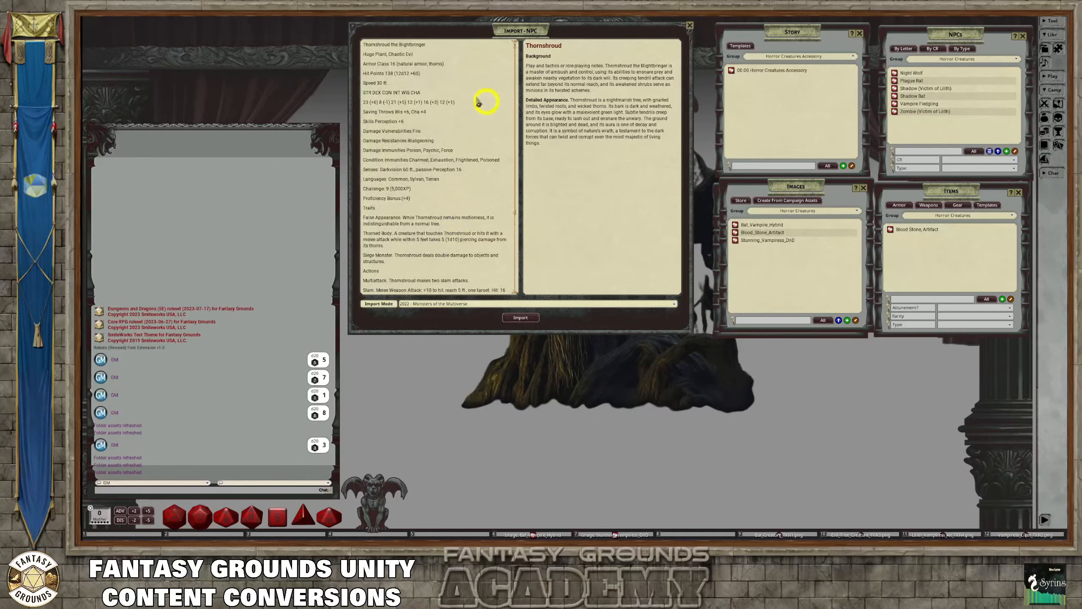
{"action": "scroll", "coordinate": [445, 194], "scroll_direction": "down", "scroll_amount": 3}
{"action": "scroll", "coordinate": [445, 194], "scroll_direction": "down", "scroll_amount": 4}
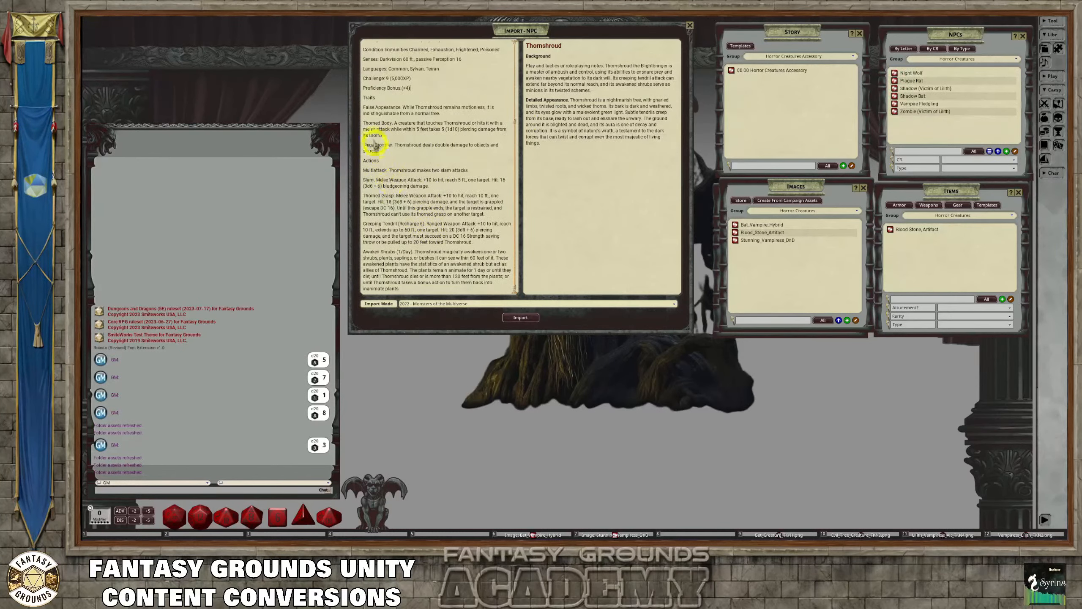
{"action": "left_click", "coordinate": [523, 317]}
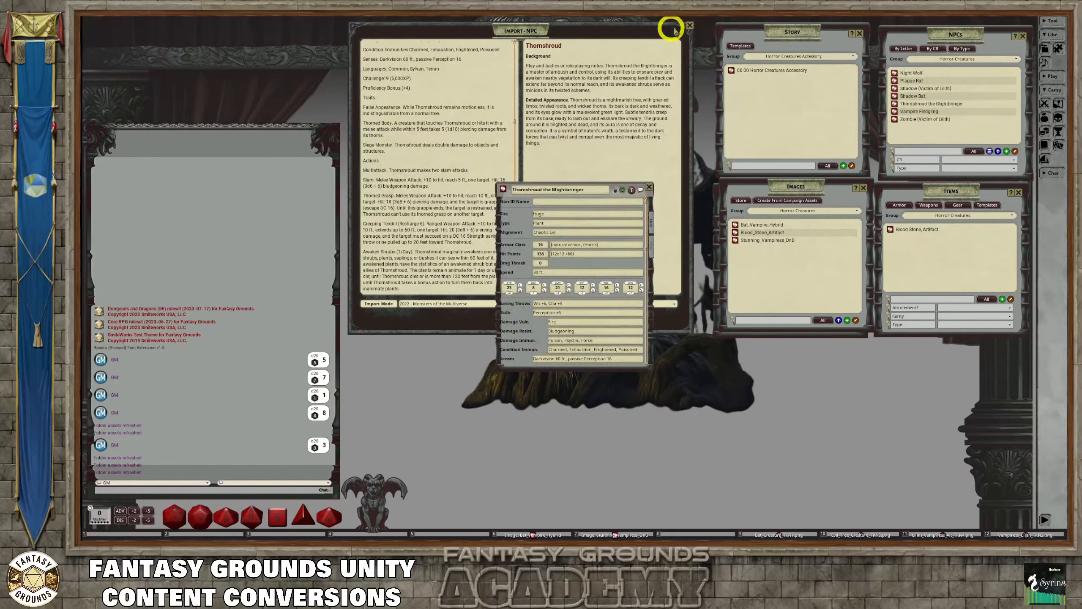
Close the NPC importer and enlarge the Thornshroud the Blightbringer record, switched to its descriptive text
{"action": "left_click", "coordinate": [689, 25]}
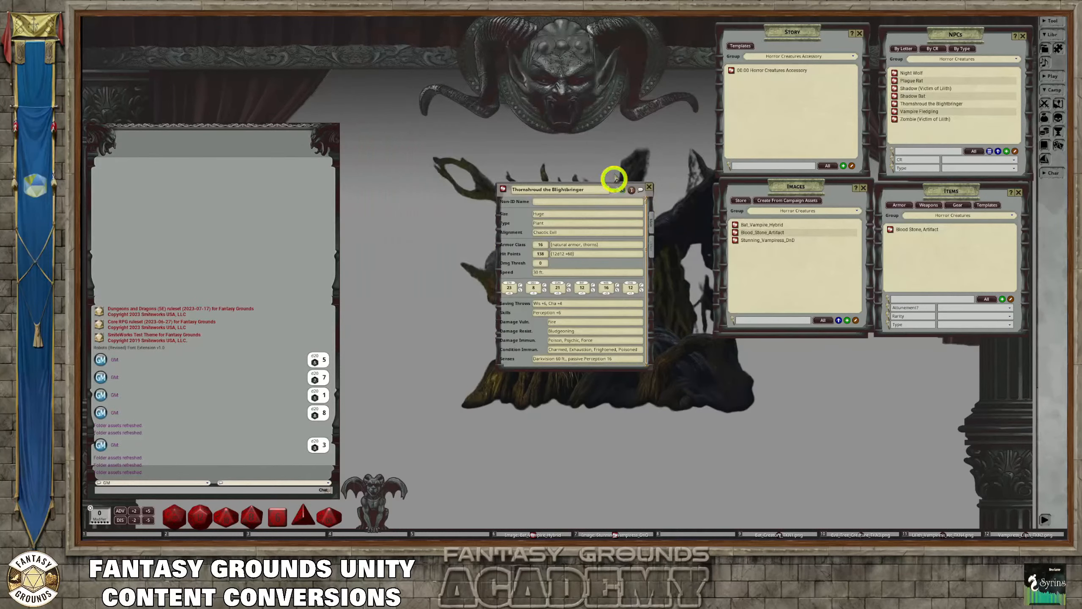
{"action": "left_click_drag", "start_coordinate": [613, 187], "coordinate": [612, 34]}
{"action": "left_click_drag", "start_coordinate": [648, 214], "coordinate": [662, 346]}
{"action": "left_click", "coordinate": [666, 96]}
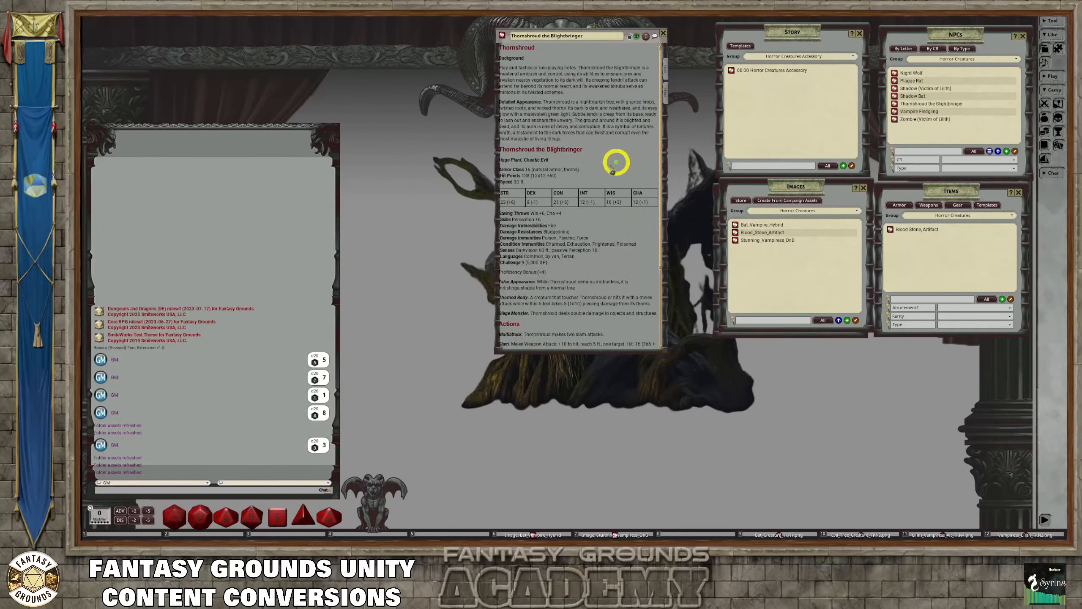
Insert an empty line beneath the Thornshroud heading in the NPC's description
{"action": "scroll", "coordinate": [572, 205], "scroll_direction": "down", "scroll_amount": 3}
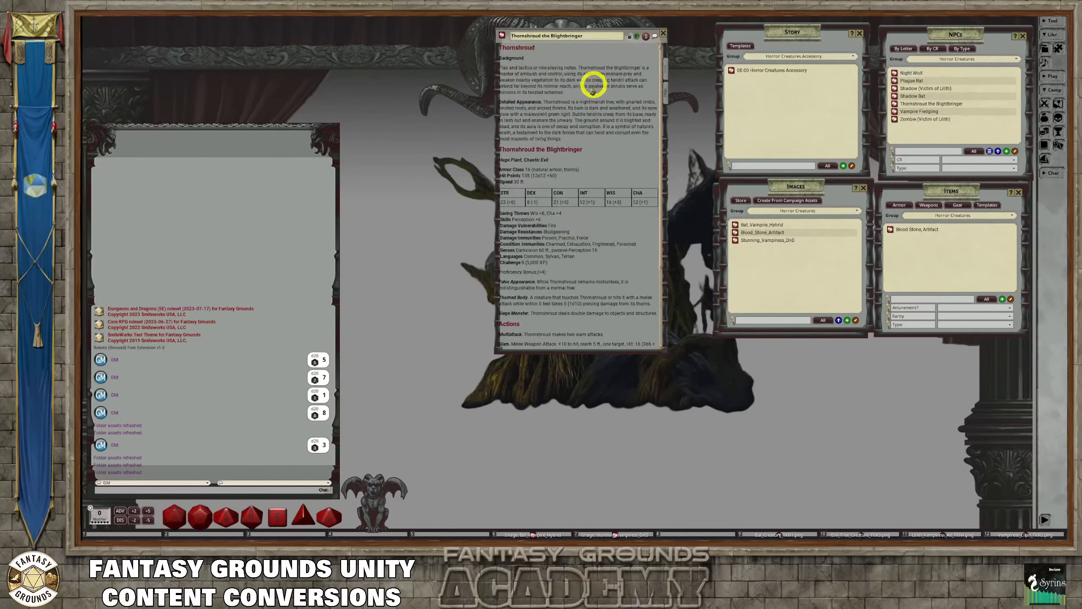
{"action": "left_click", "coordinate": [547, 54]}
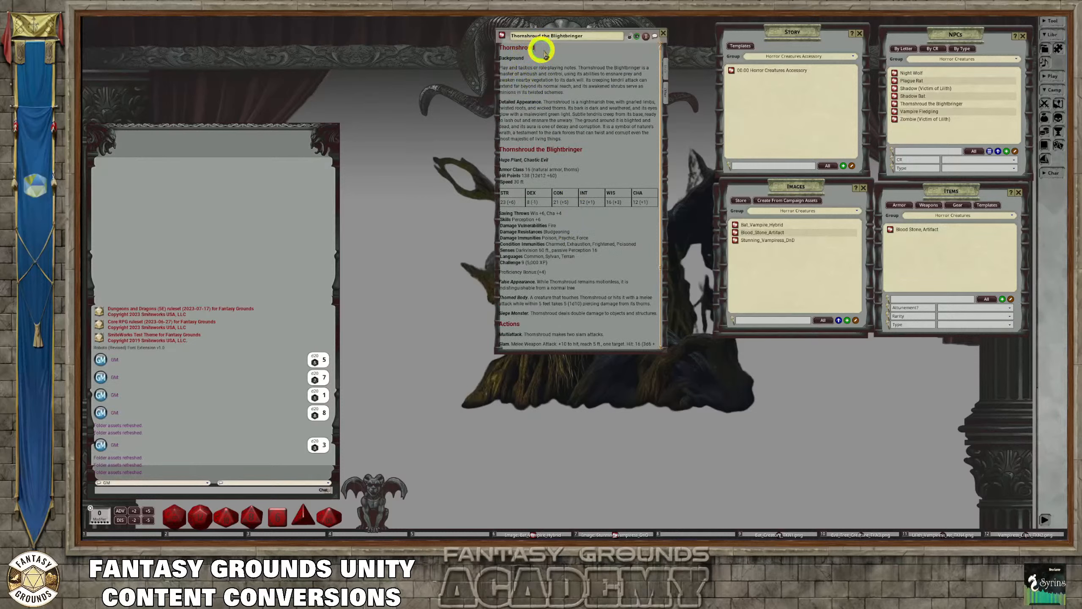
{"action": "key", "text": "Return"}
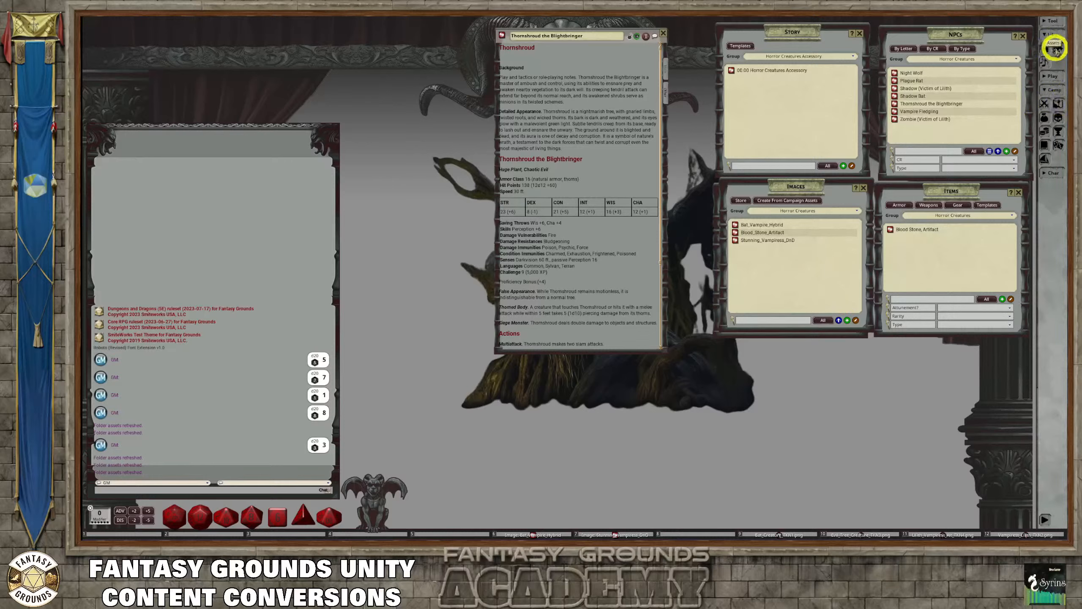
Browse the campaign image assets and preview the two Evil_Treant pictures, enlarging the upright portrait for inspection
{"action": "left_click", "coordinate": [1055, 48]}
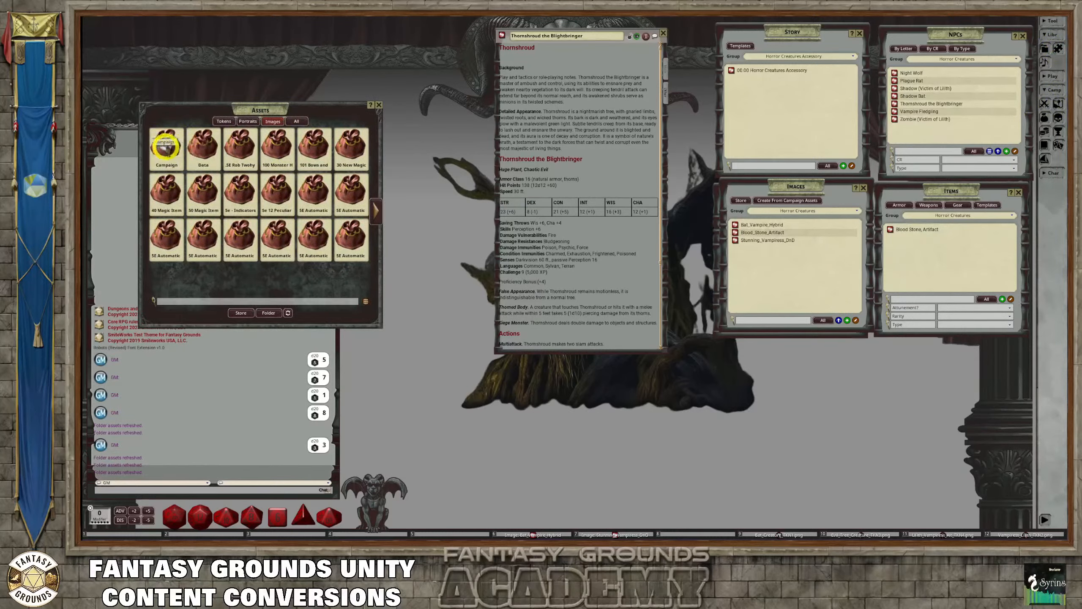
{"action": "left_click", "coordinate": [166, 145]}
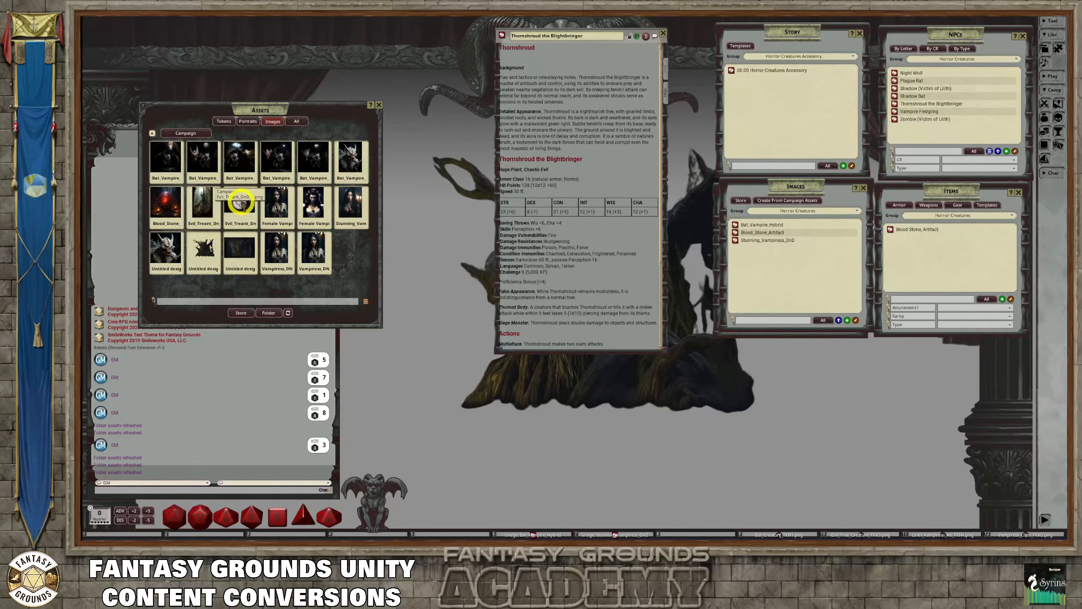
{"action": "left_click", "coordinate": [239, 204]}
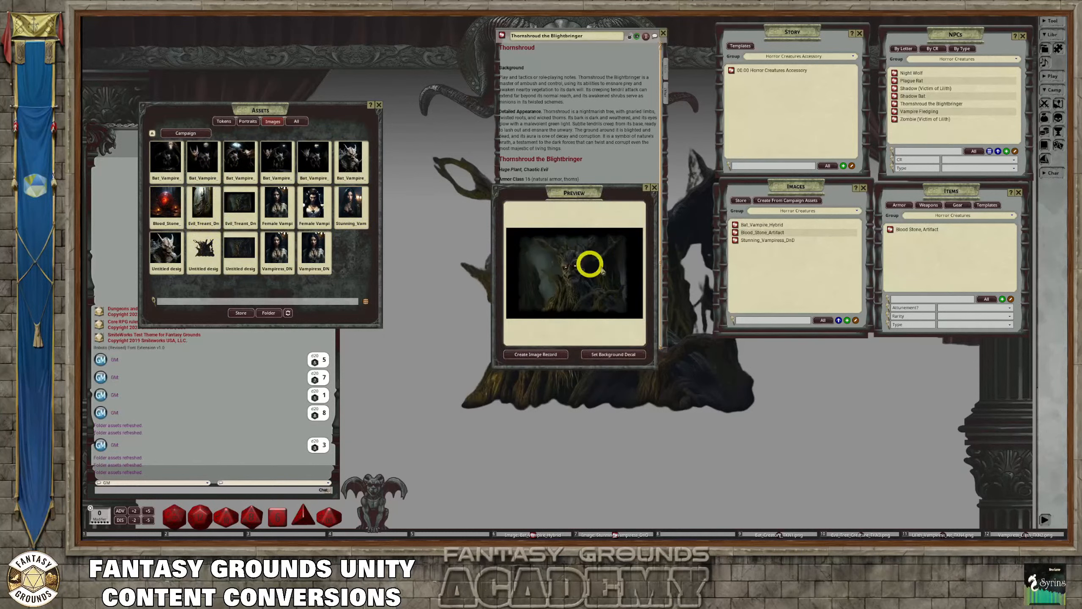
{"action": "left_click", "coordinate": [653, 188]}
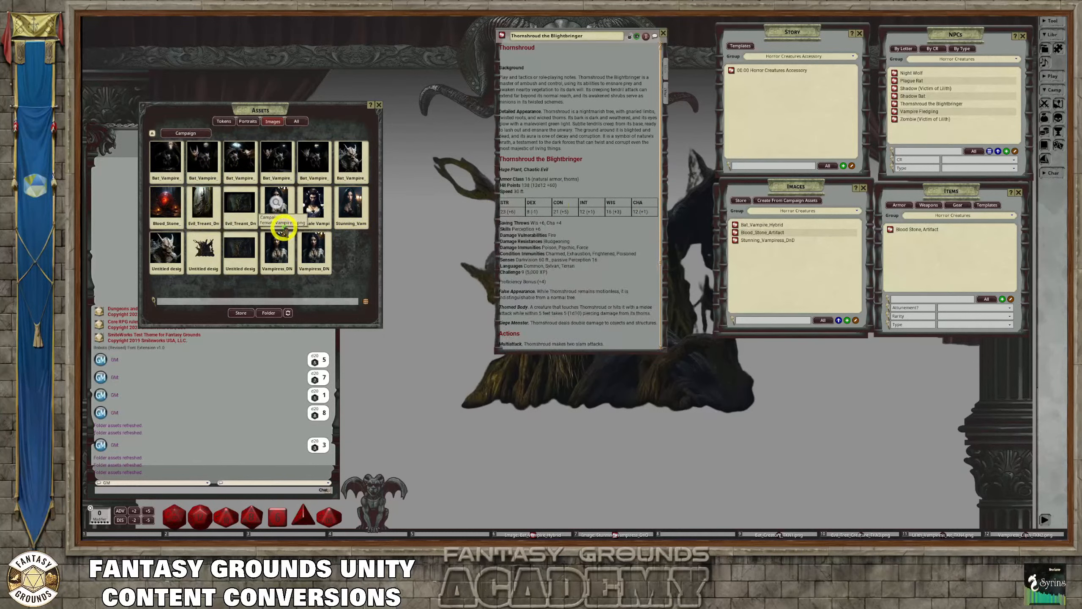
{"action": "left_click", "coordinate": [203, 204]}
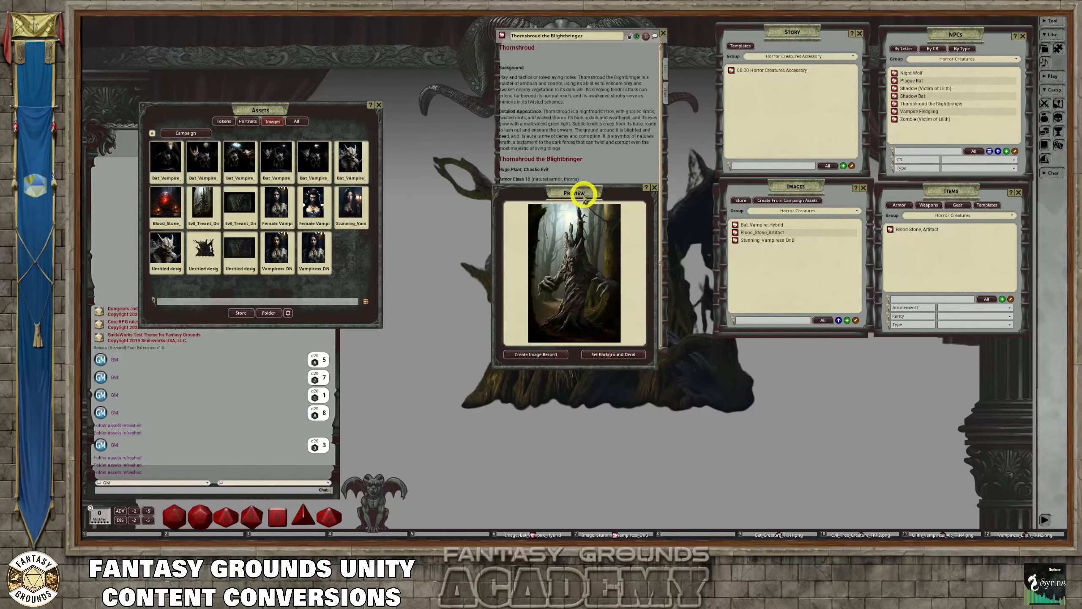
{"action": "left_click_drag", "start_coordinate": [582, 194], "coordinate": [478, 99]}
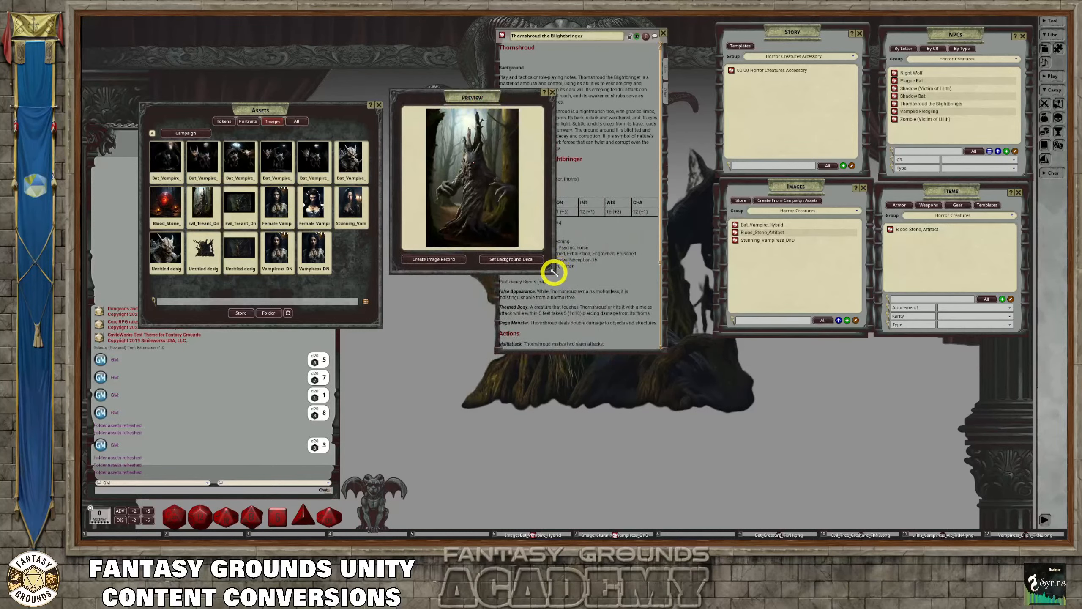
{"action": "left_click_drag", "start_coordinate": [553, 271], "coordinate": [667, 414]}
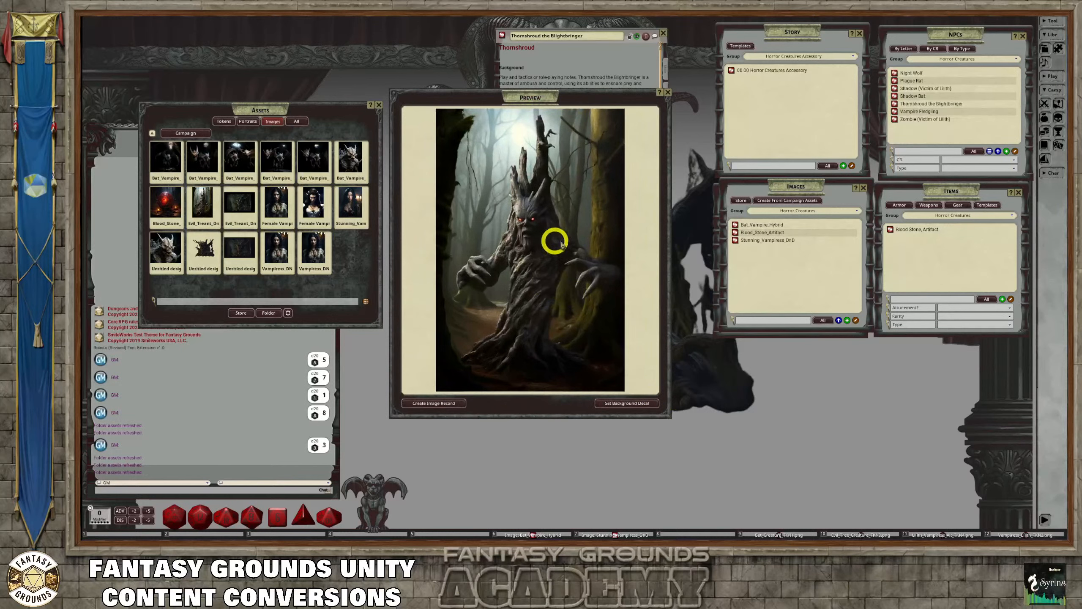
{"action": "left_click", "coordinate": [667, 92]}
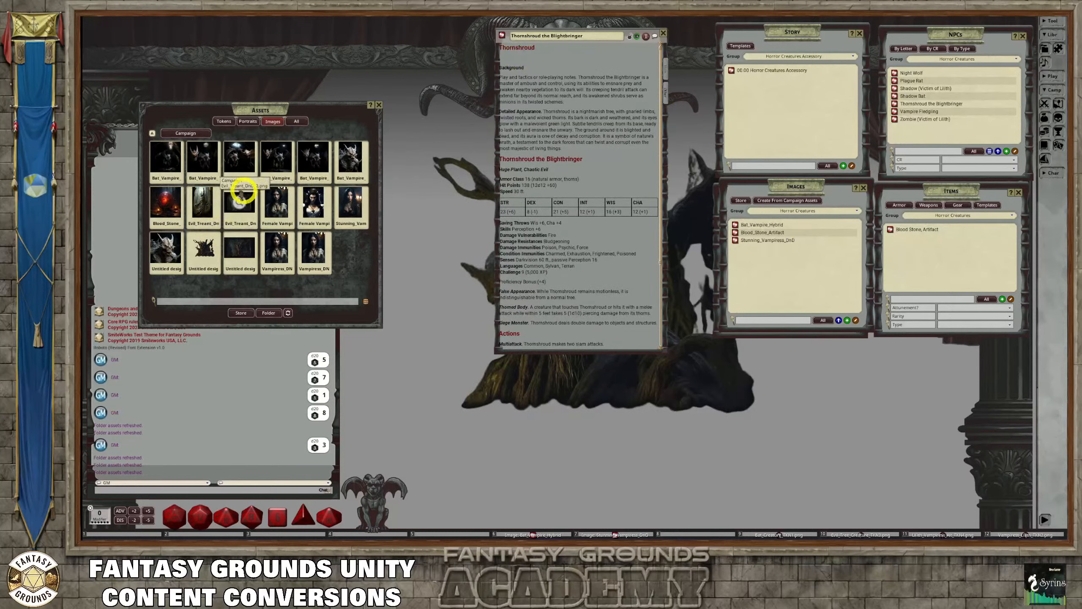
Create an image record from the upright Evil_Treant portrait and set its unidentified name to Tree Creature
{"action": "left_click", "coordinate": [205, 197]}
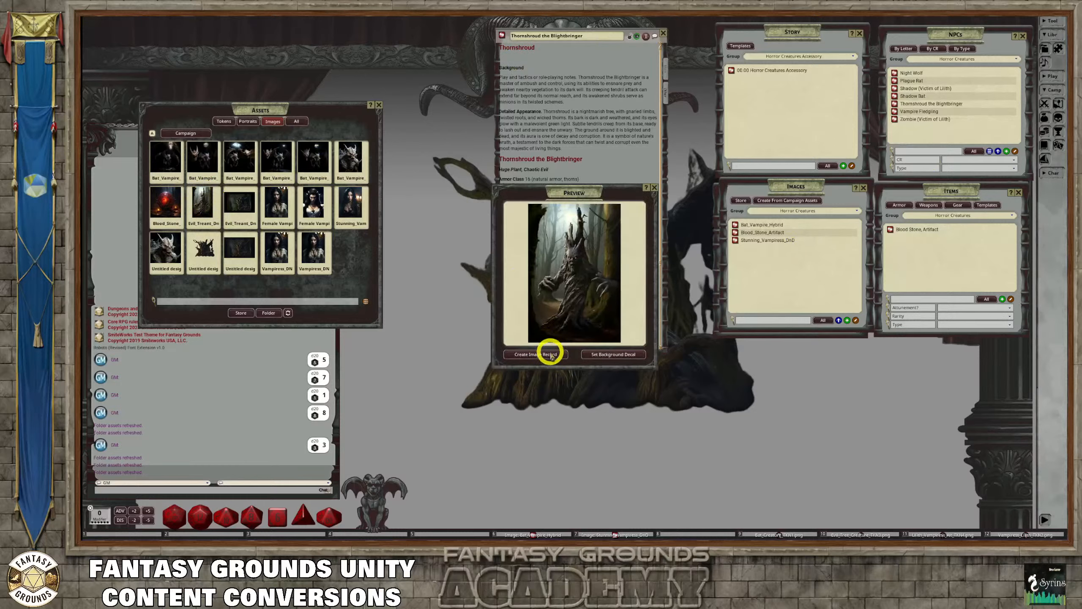
{"action": "left_click", "coordinate": [550, 354]}
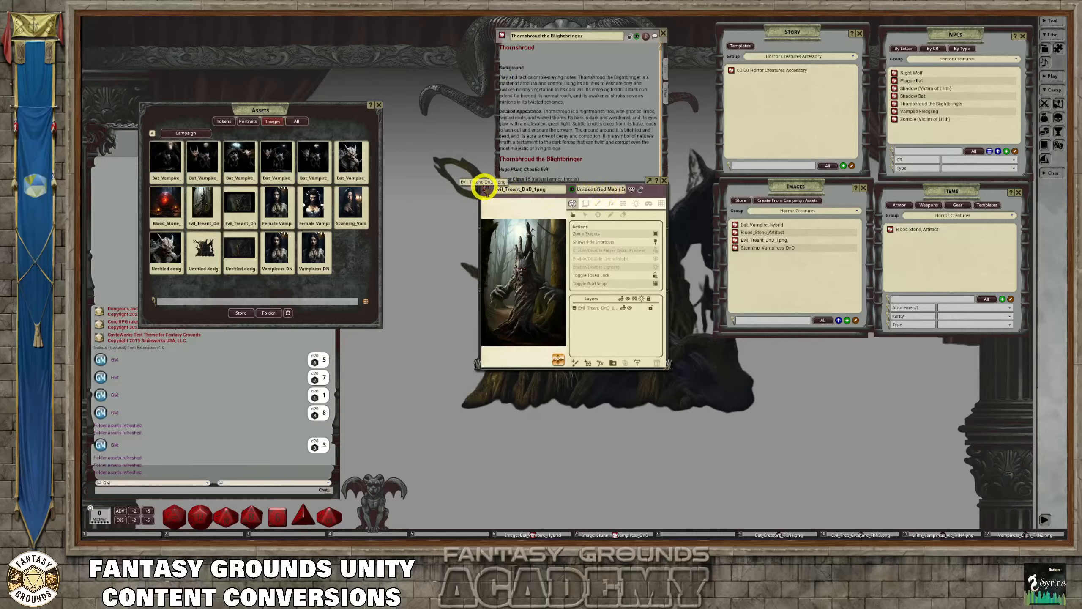
{"action": "left_click", "coordinate": [595, 190]}
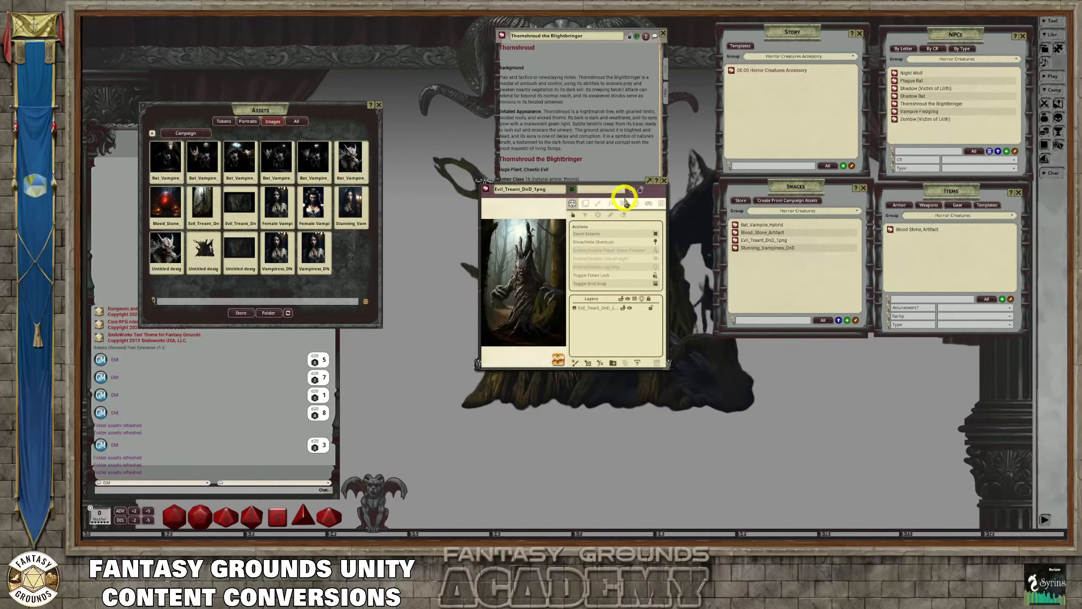
{"action": "type", "text": "Tree"}
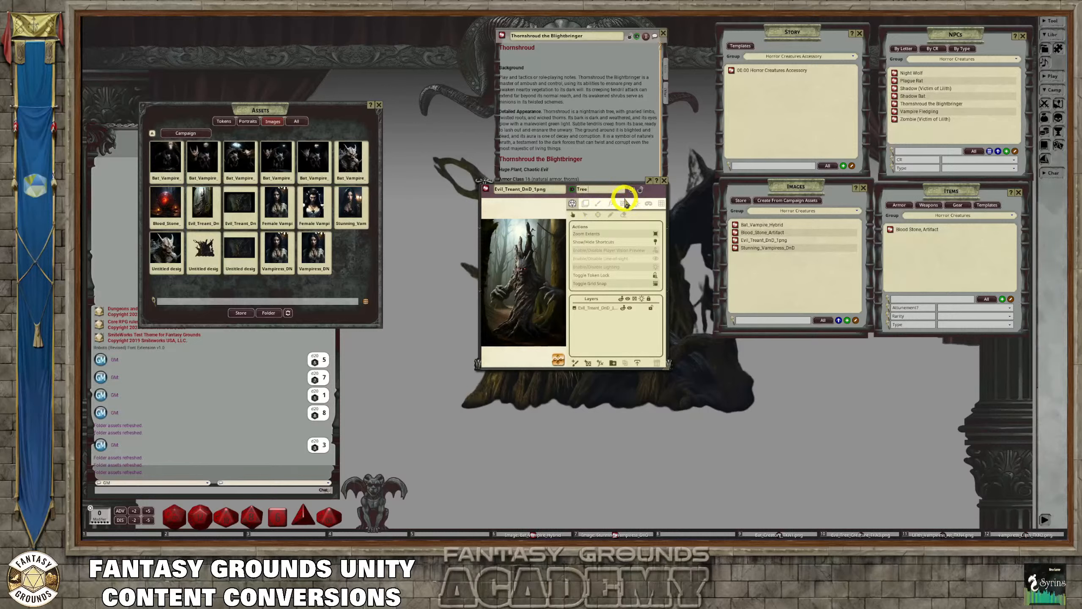
{"action": "type", "text": " Creature"}
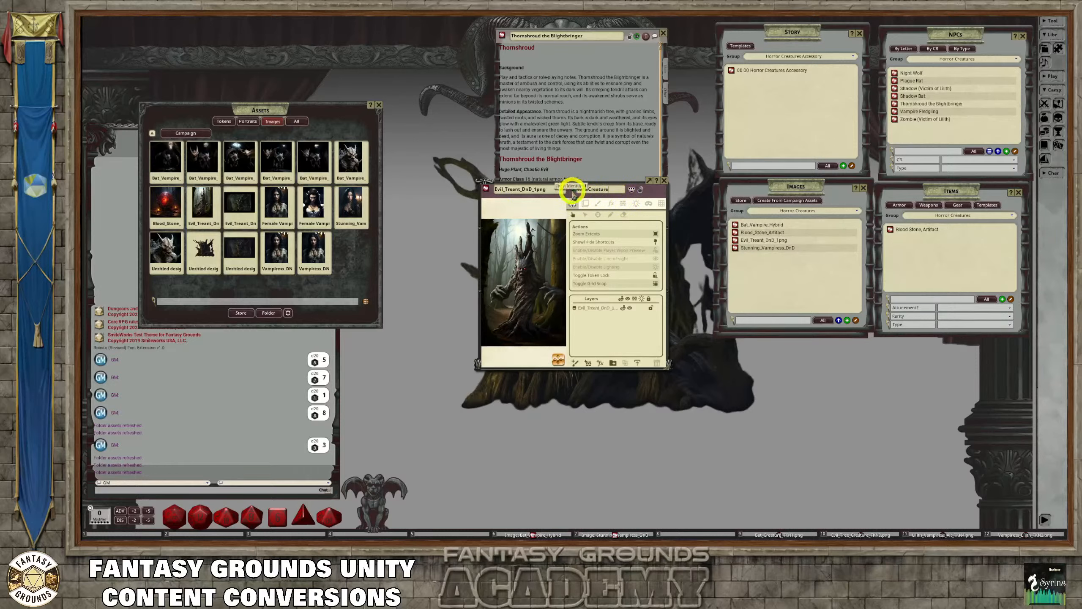
Lock the unidentified treant image record and link it beneath the Thornshroud heading in the NPC's description
{"action": "left_click", "coordinate": [632, 189]}
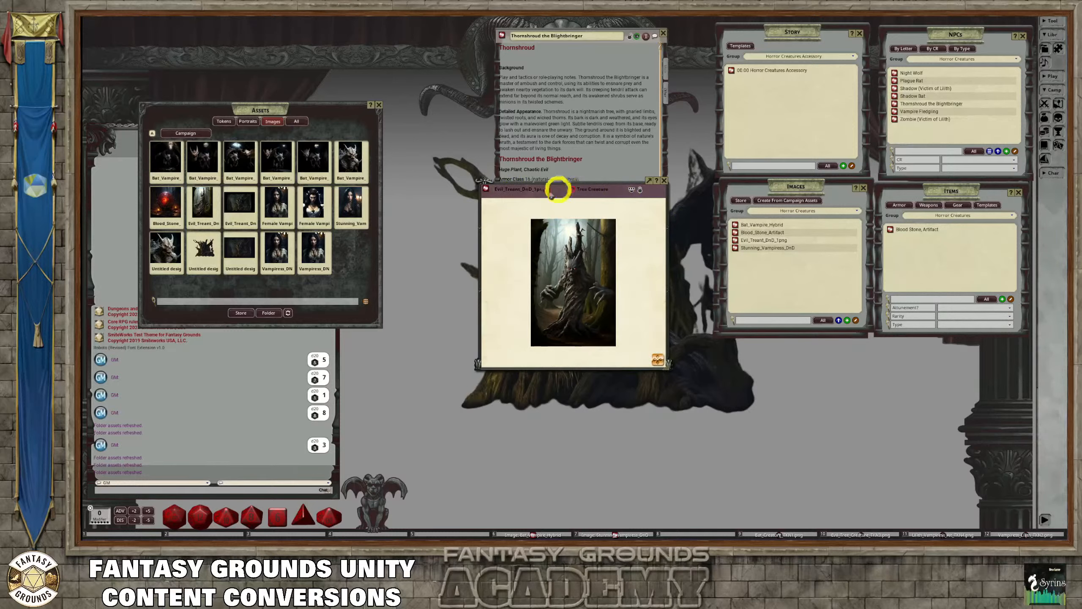
{"action": "left_click_drag", "start_coordinate": [485, 188], "coordinate": [506, 57]}
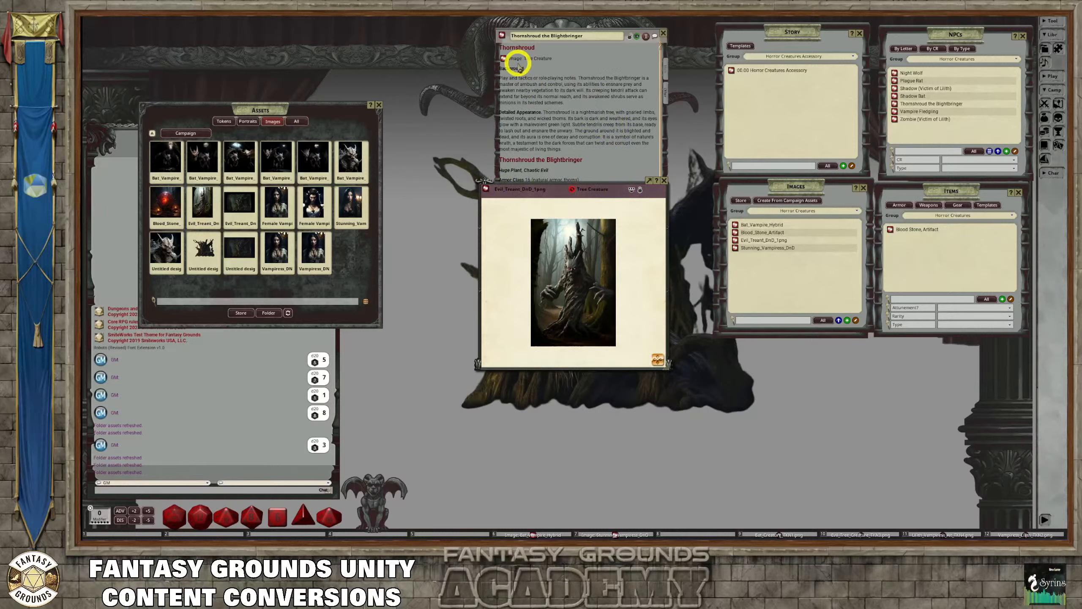
Enlarge the treant image window and examine the picture at different zoom levels, focusing on the face
{"action": "scroll", "coordinate": [575, 242], "scroll_direction": "up", "scroll_amount": 3}
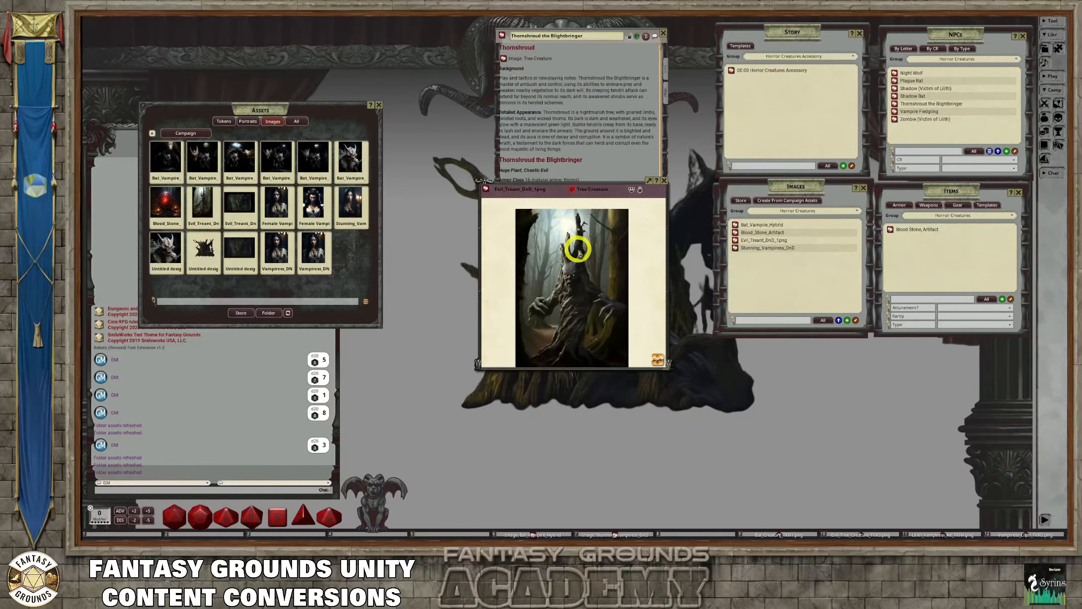
{"action": "left_click_drag", "start_coordinate": [527, 172], "coordinate": [492, 10]}
{"action": "left_click_drag", "start_coordinate": [630, 203], "coordinate": [714, 427]}
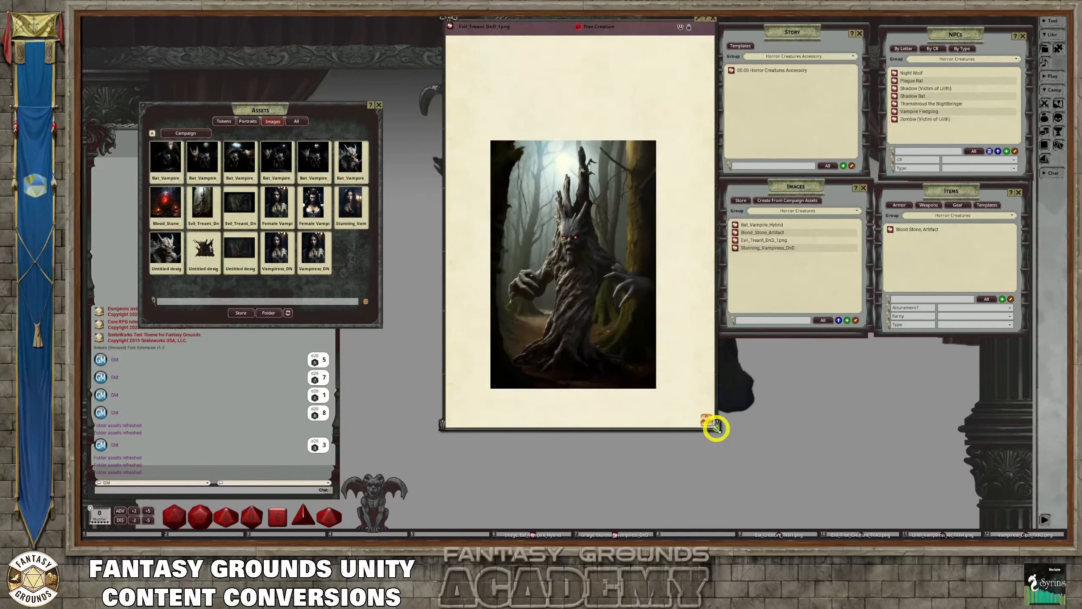
{"action": "scroll", "coordinate": [626, 303], "scroll_direction": "up", "scroll_amount": 3}
{"action": "scroll", "coordinate": [620, 304], "scroll_direction": "down", "scroll_amount": 2}
{"action": "scroll", "coordinate": [575, 297], "scroll_direction": "up", "scroll_amount": 1}
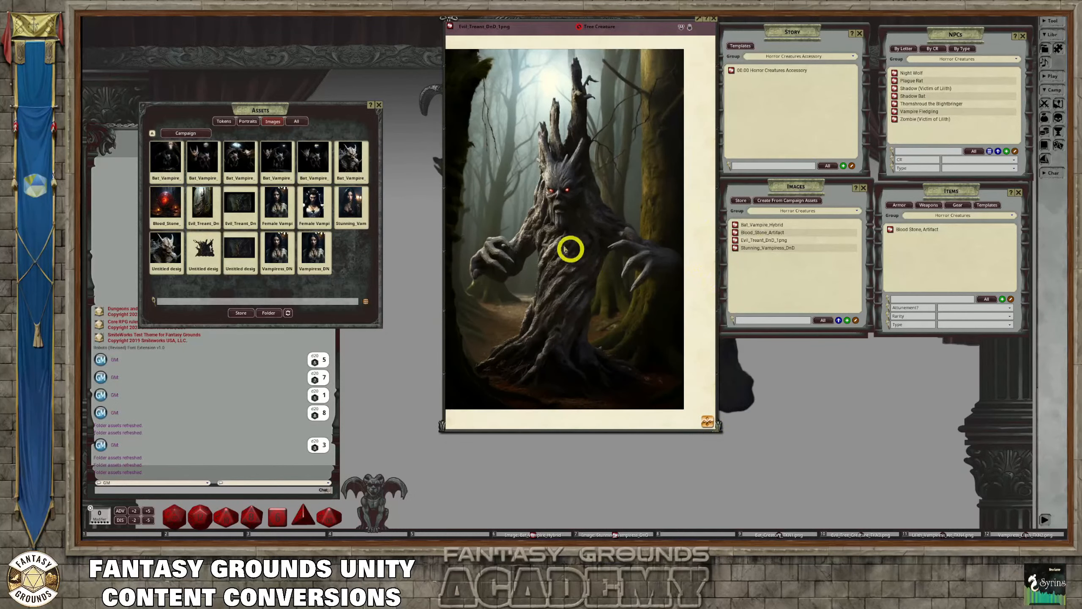
{"action": "scroll", "coordinate": [569, 179], "scroll_direction": "up", "scroll_amount": 2}
{"action": "scroll", "coordinate": [573, 184], "scroll_direction": "down", "scroll_amount": 1}
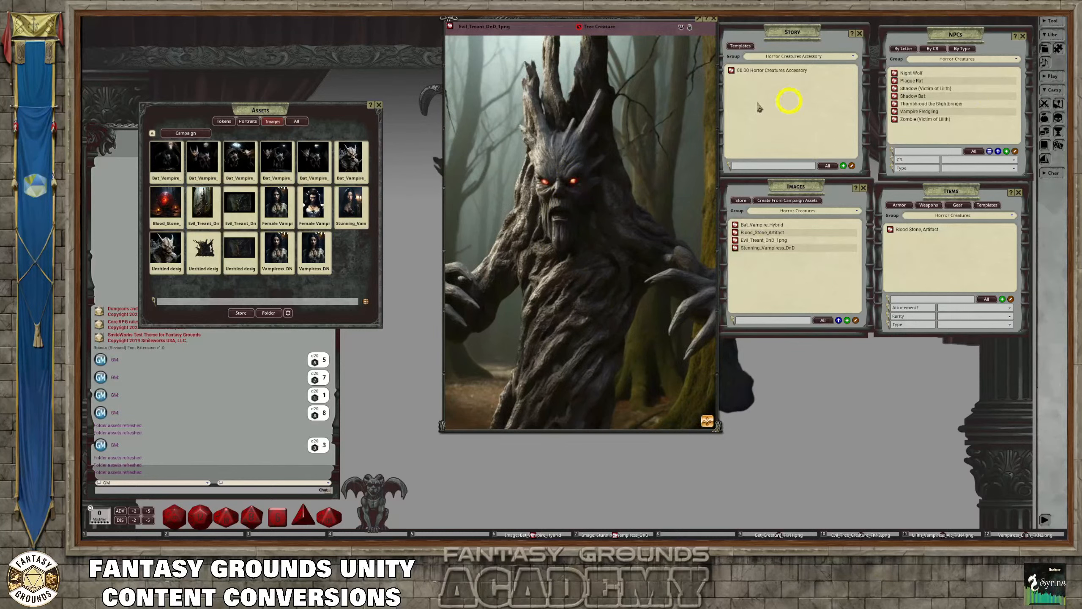
Unlock the treant image record for editing and open its lighting settings with the glowing eyes in view
{"action": "left_click", "coordinate": [689, 27]}
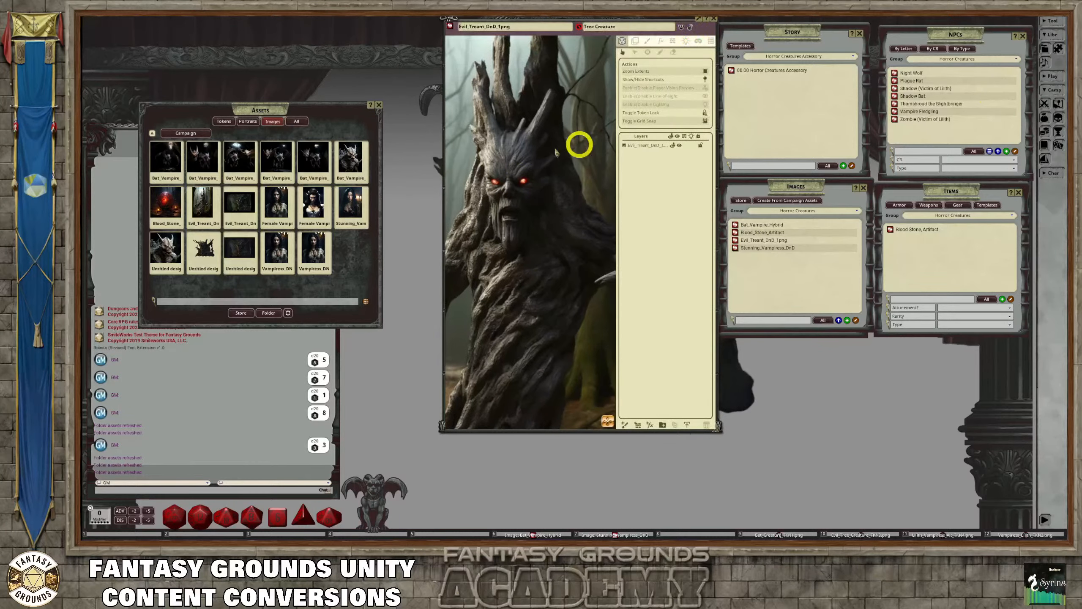
{"action": "scroll", "coordinate": [503, 147], "scroll_direction": "up", "scroll_amount": 2}
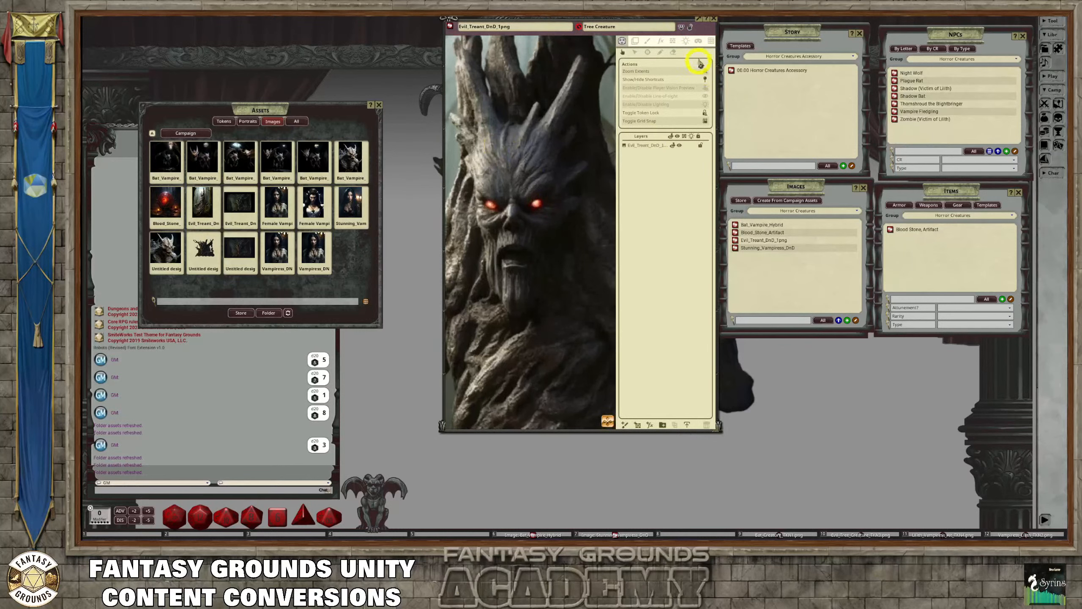
{"action": "left_click", "coordinate": [687, 42]}
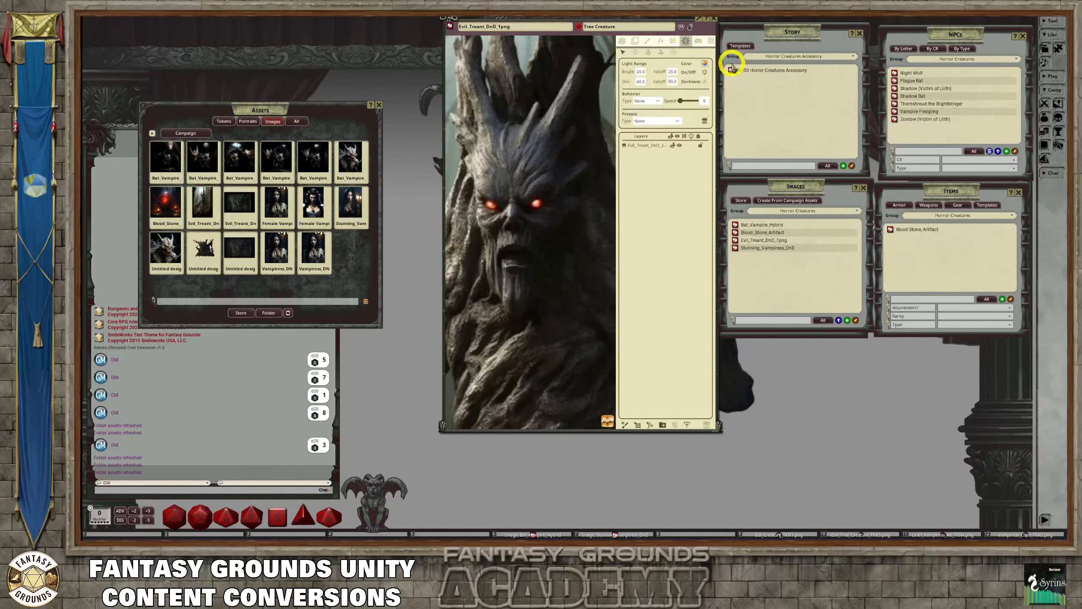
{"action": "scroll", "coordinate": [524, 176], "scroll_direction": "down", "scroll_amount": 3}
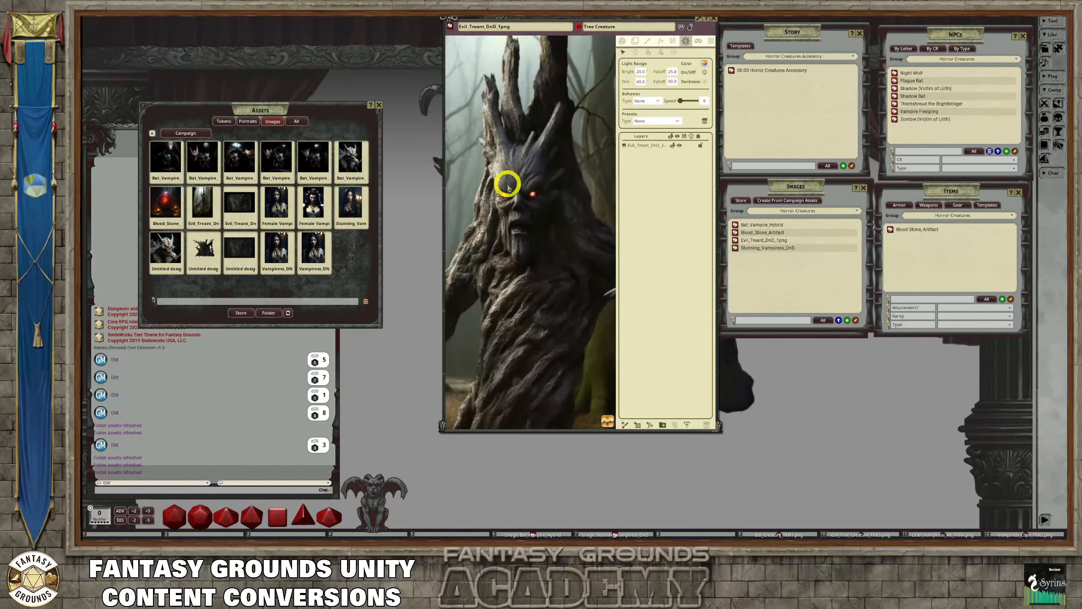
{"action": "scroll", "coordinate": [509, 182], "scroll_direction": "up", "scroll_amount": 3}
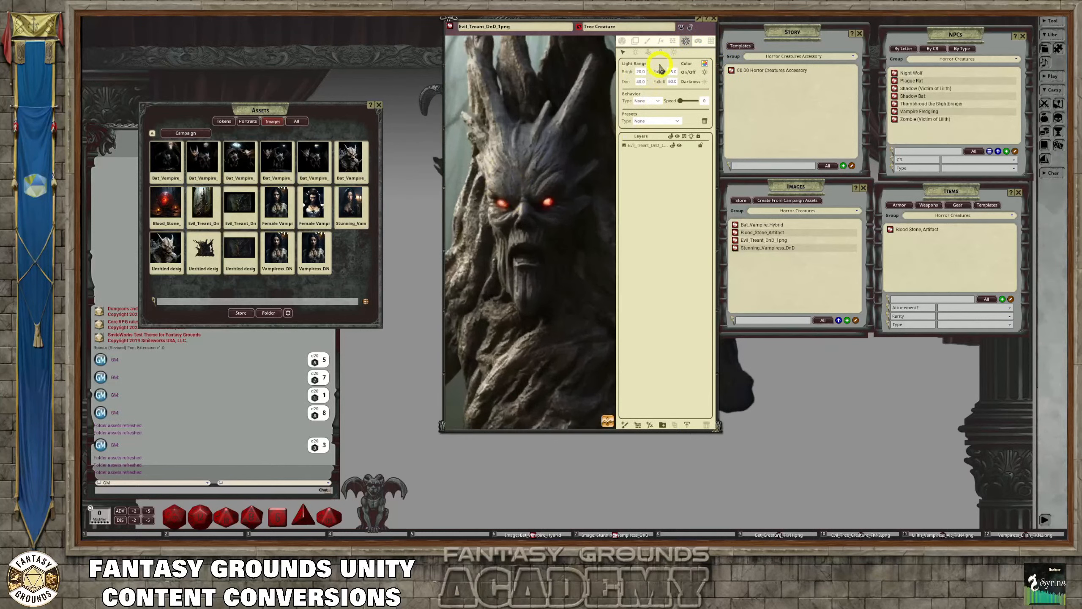
Add an effects layer to the treant image and set its FX type to Rain
{"action": "left_click", "coordinate": [661, 42]}
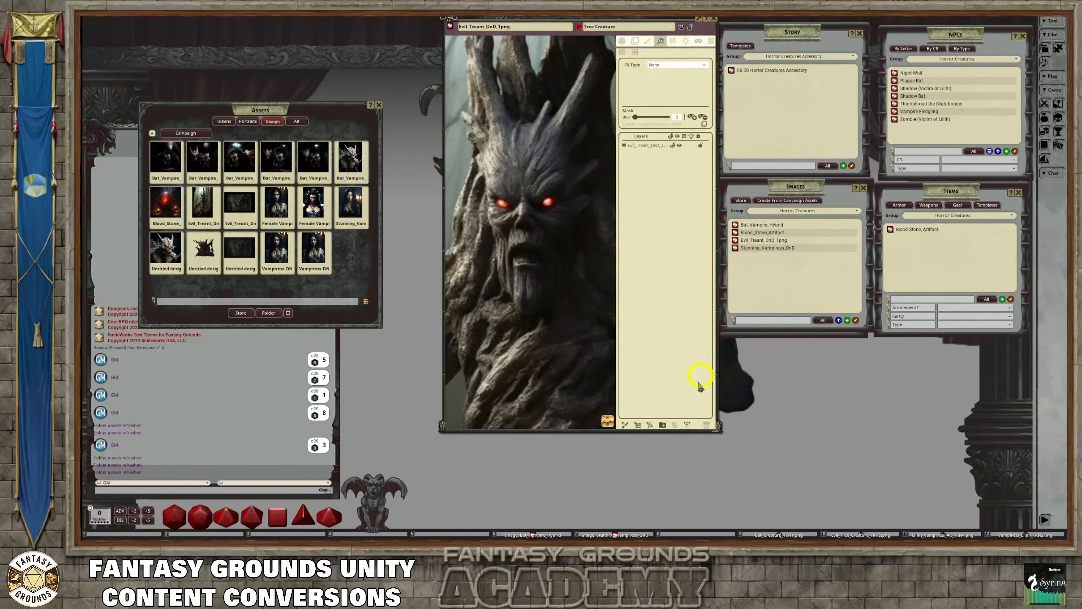
{"action": "left_click", "coordinate": [648, 424]}
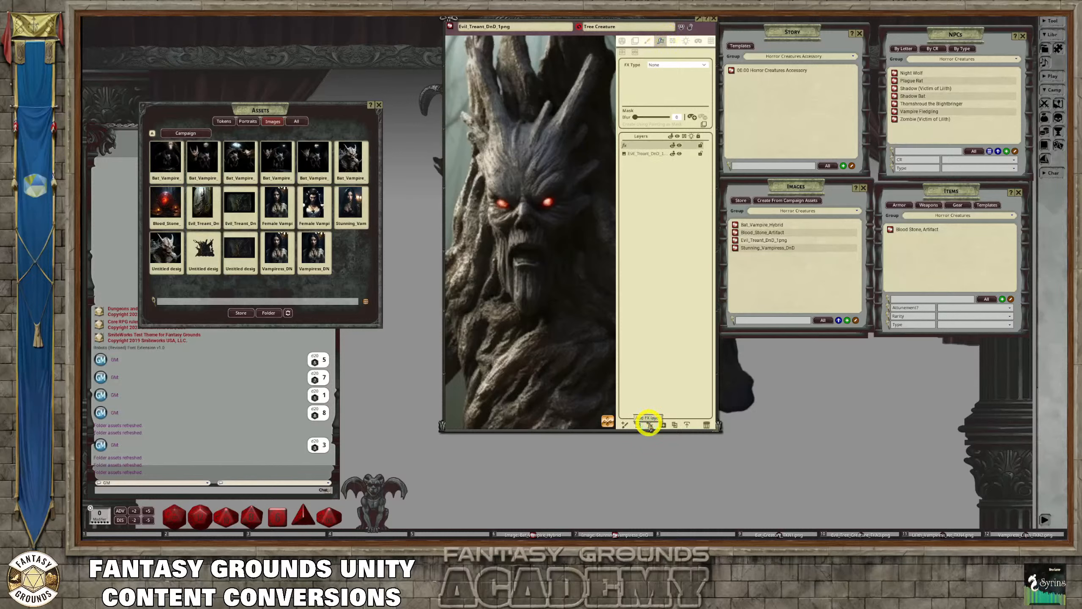
{"action": "left_click", "coordinate": [702, 67]}
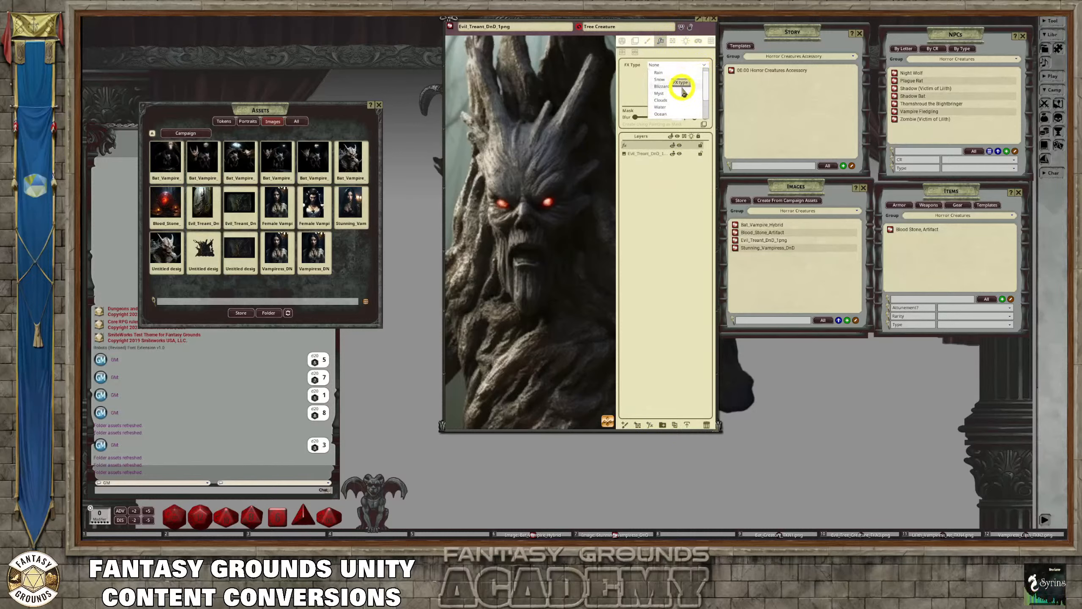
{"action": "scroll", "coordinate": [684, 97], "scroll_direction": "down", "scroll_amount": 3}
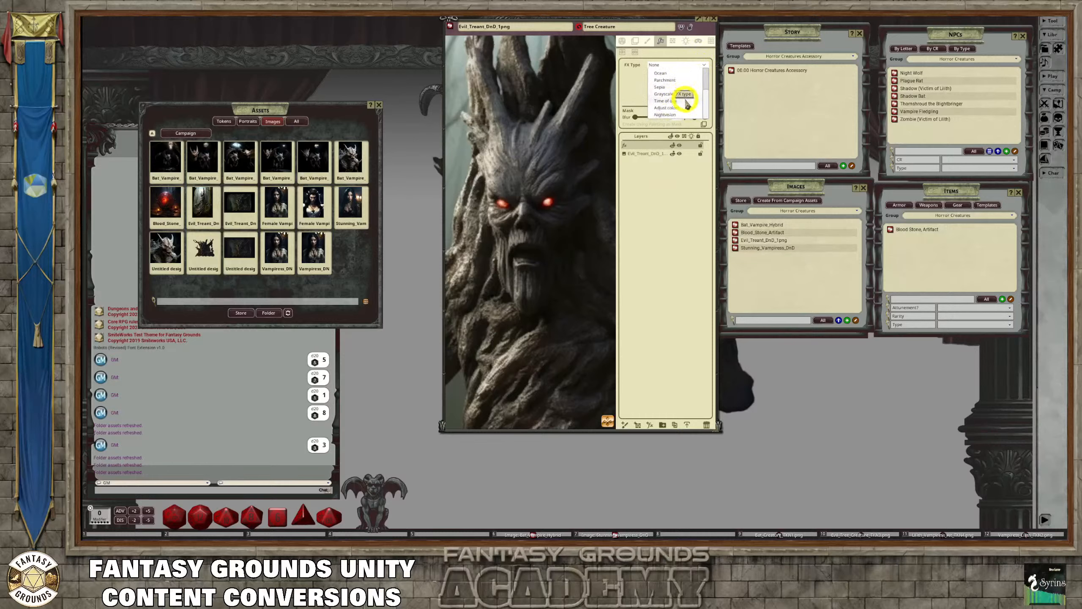
{"action": "scroll", "coordinate": [687, 105], "scroll_direction": "up", "scroll_amount": 2}
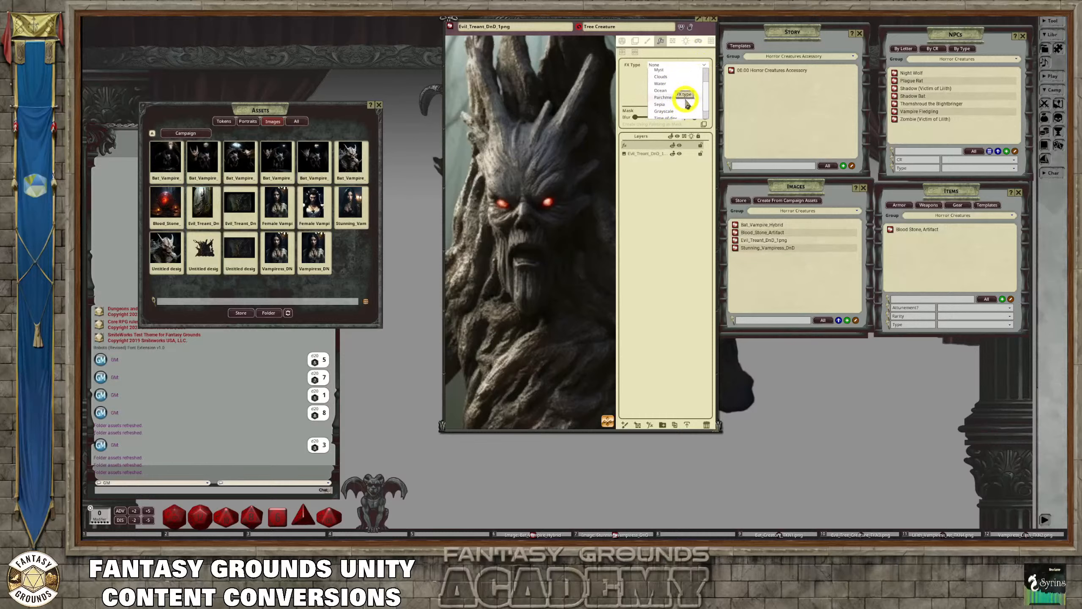
{"action": "scroll", "coordinate": [687, 105], "scroll_direction": "down", "scroll_amount": 1}
{"action": "scroll", "coordinate": [686, 106], "scroll_direction": "down", "scroll_amount": 1}
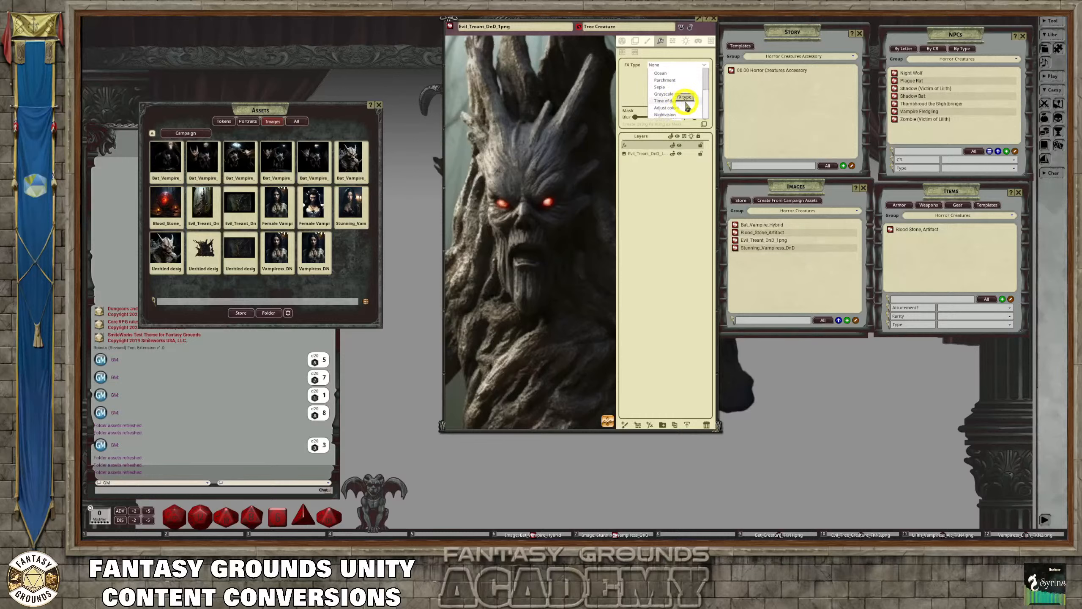
{"action": "scroll", "coordinate": [687, 106], "scroll_direction": "up", "scroll_amount": 1}
{"action": "scroll", "coordinate": [687, 106], "scroll_direction": "up", "scroll_amount": 1}
{"action": "scroll", "coordinate": [686, 106], "scroll_direction": "down", "scroll_amount": 2}
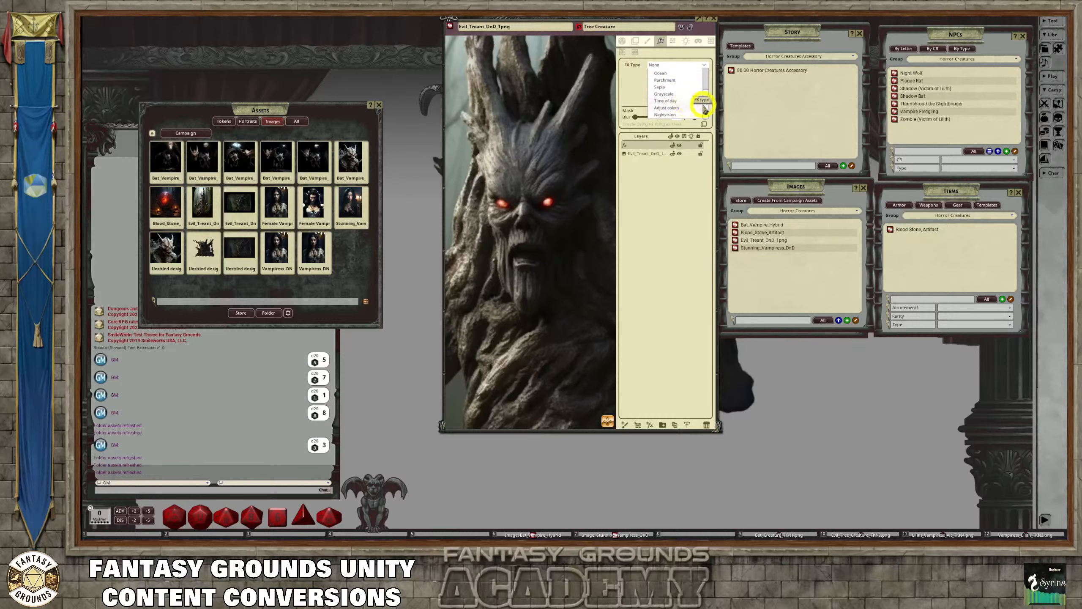
{"action": "scroll", "coordinate": [707, 98], "scroll_direction": "up", "scroll_amount": 1}
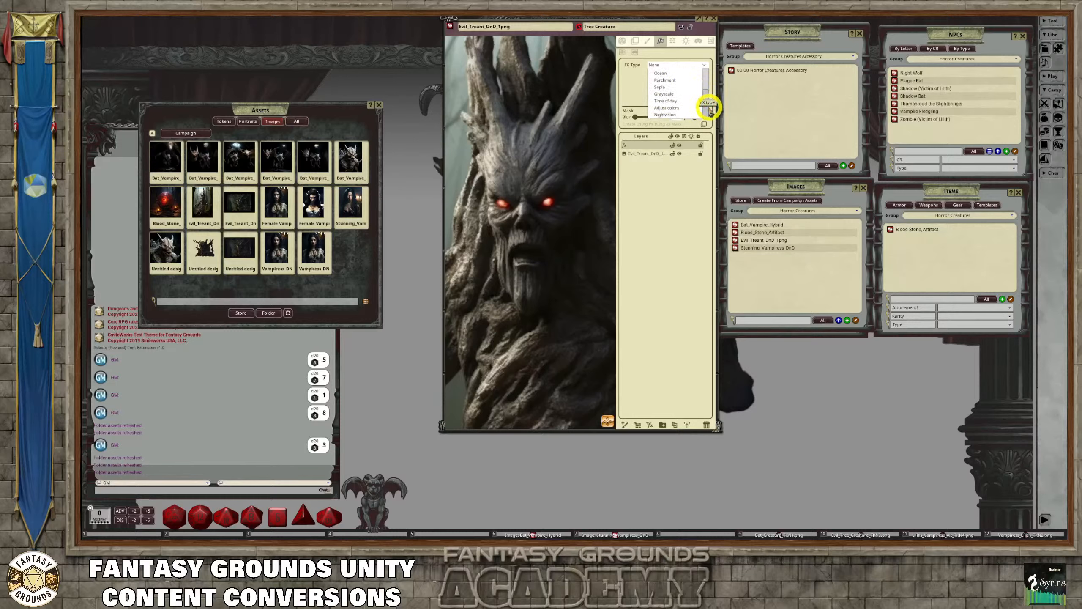
{"action": "scroll", "coordinate": [691, 110], "scroll_direction": "up", "scroll_amount": 1}
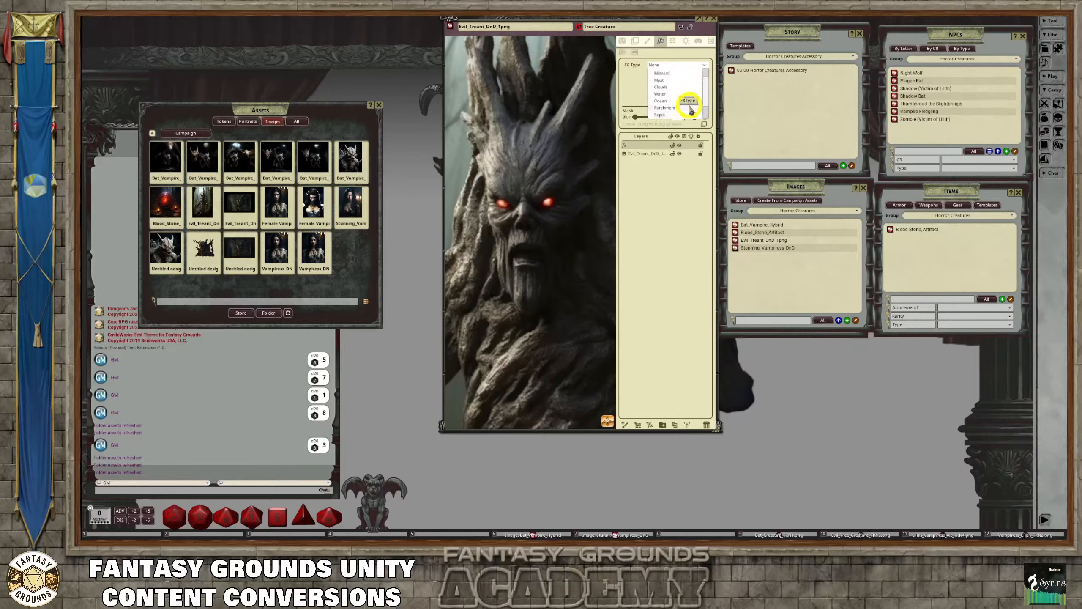
{"action": "scroll", "coordinate": [691, 110], "scroll_direction": "up", "scroll_amount": 1}
{"action": "scroll", "coordinate": [691, 110], "scroll_direction": "up", "scroll_amount": 1}
{"action": "left_click", "coordinate": [659, 73]}
Adjust the rain effect to an amount of about 82 and a direction of about 98, and check it over the treant
{"action": "scroll", "coordinate": [577, 168], "scroll_direction": "down", "scroll_amount": 3}
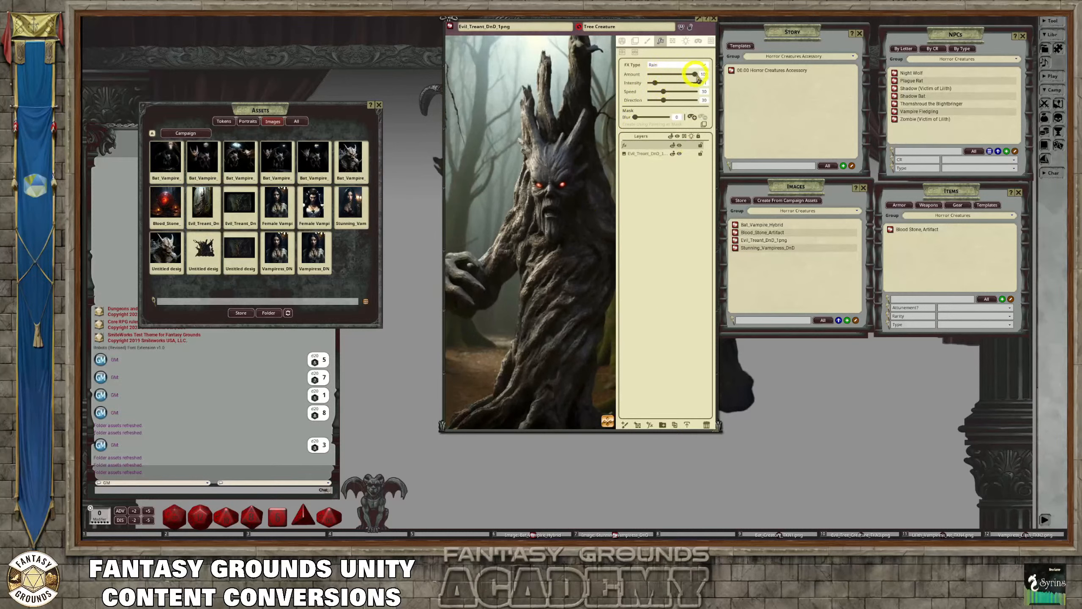
{"action": "left_click_drag", "start_coordinate": [695, 75], "coordinate": [666, 83]}
{"action": "left_click_drag", "start_coordinate": [670, 105], "coordinate": [700, 106]}
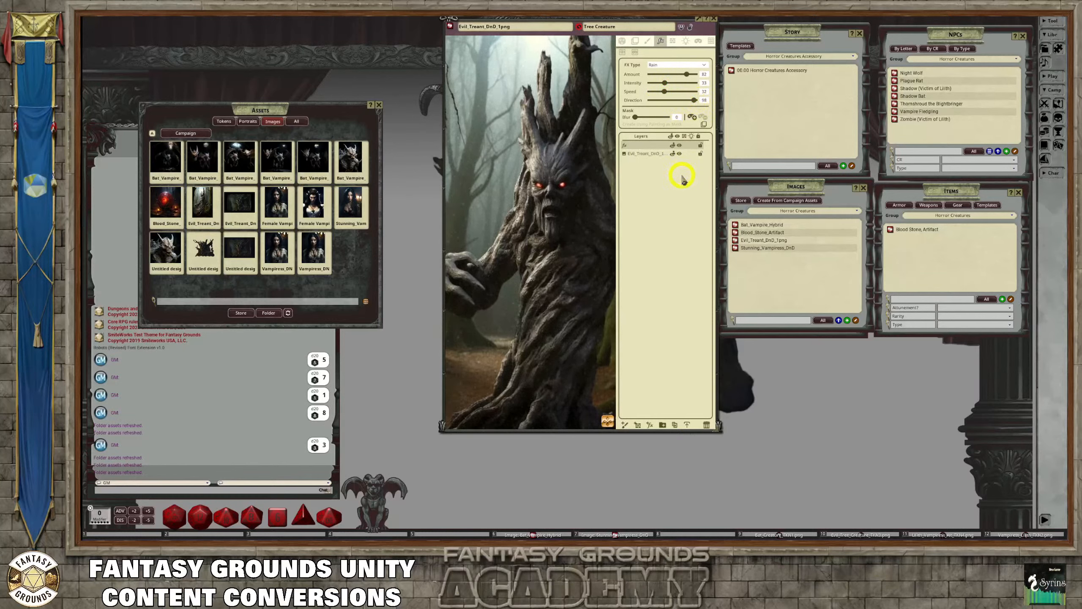
{"action": "scroll", "coordinate": [555, 239], "scroll_direction": "up", "scroll_amount": 3}
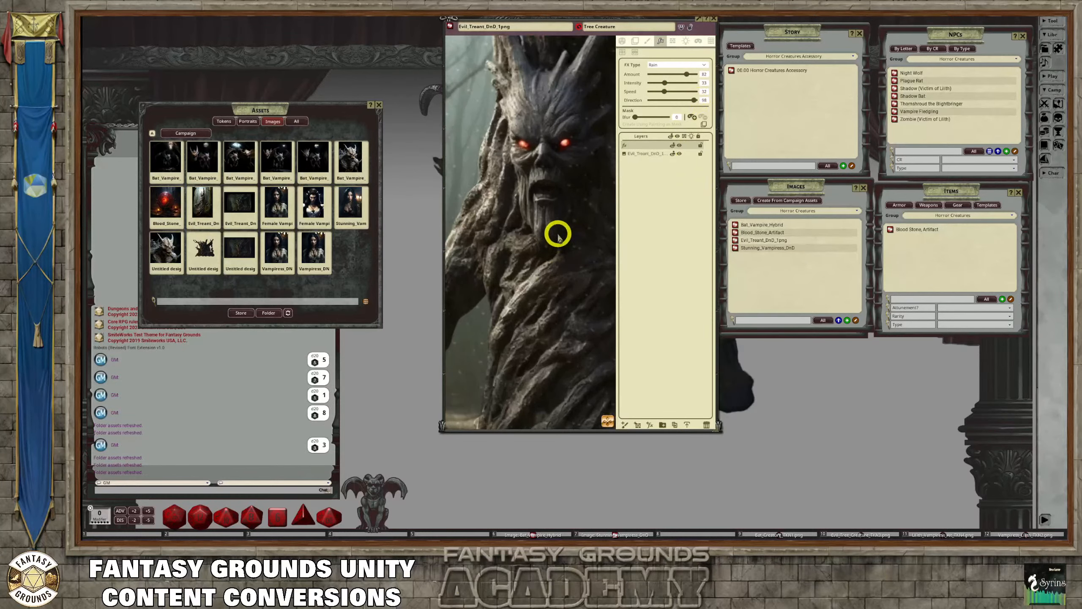
{"action": "scroll", "coordinate": [558, 233], "scroll_direction": "down", "scroll_amount": 3}
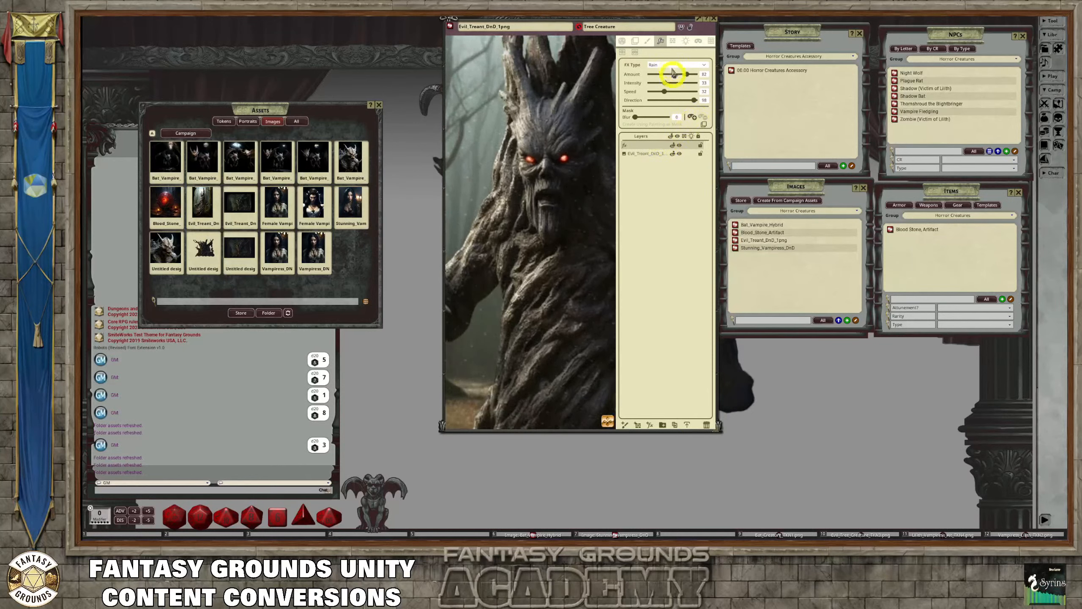
Configure a flickering light with a bright range of 5 and dim range of 10, and give it a red colour
{"action": "left_click", "coordinate": [685, 40]}
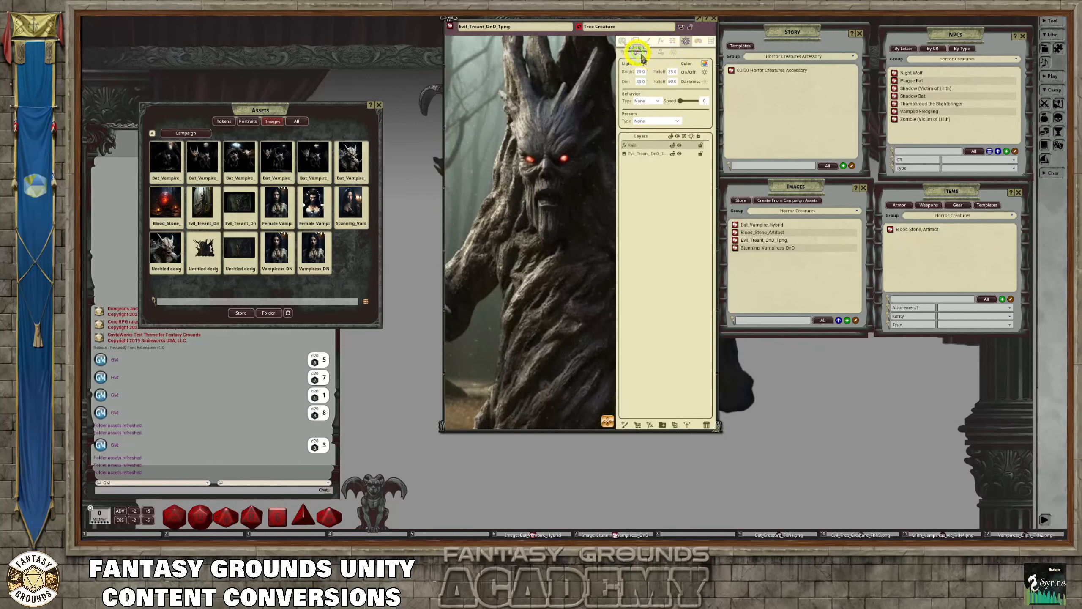
{"action": "left_click", "coordinate": [677, 123]}
{"action": "left_click", "coordinate": [653, 141]}
{"action": "left_click", "coordinate": [704, 64]}
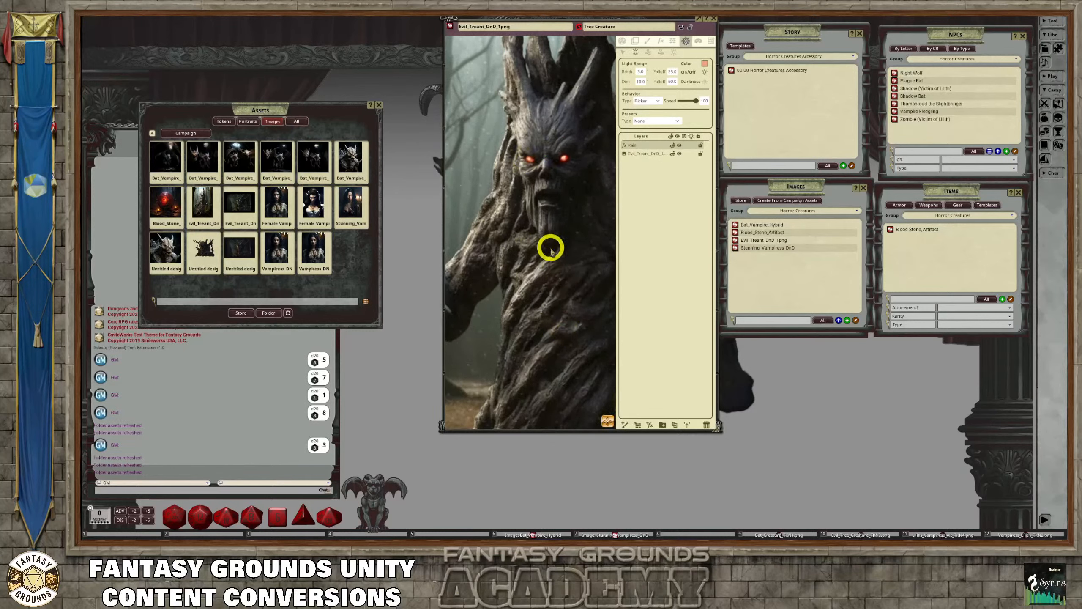
Try the treant image with lighting enabled before placing any lights, and switch the lighting back off
{"action": "left_click", "coordinate": [623, 41]}
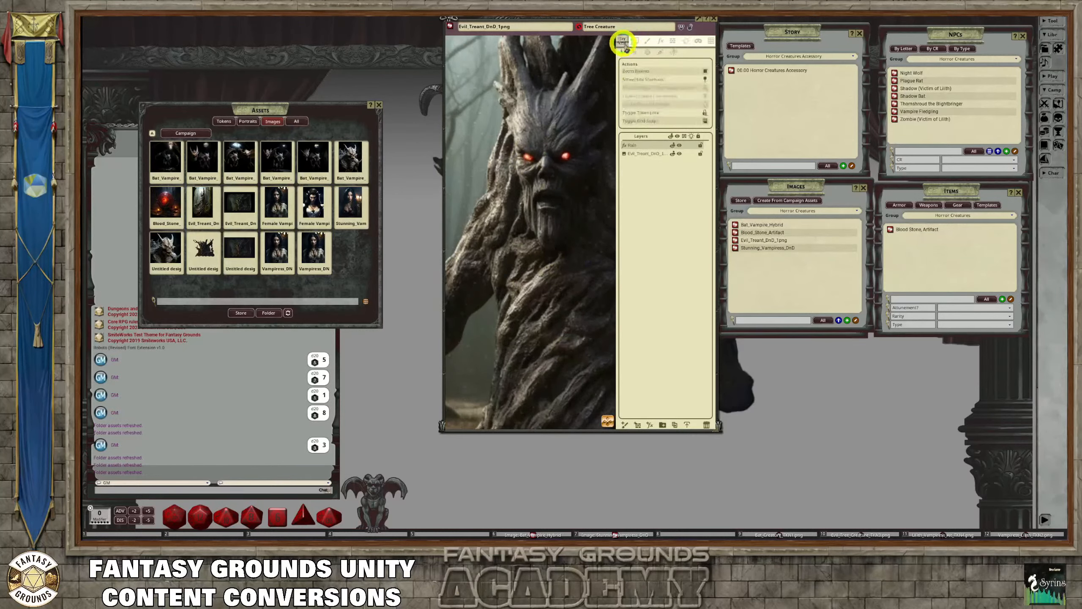
{"action": "left_click", "coordinate": [705, 97]}
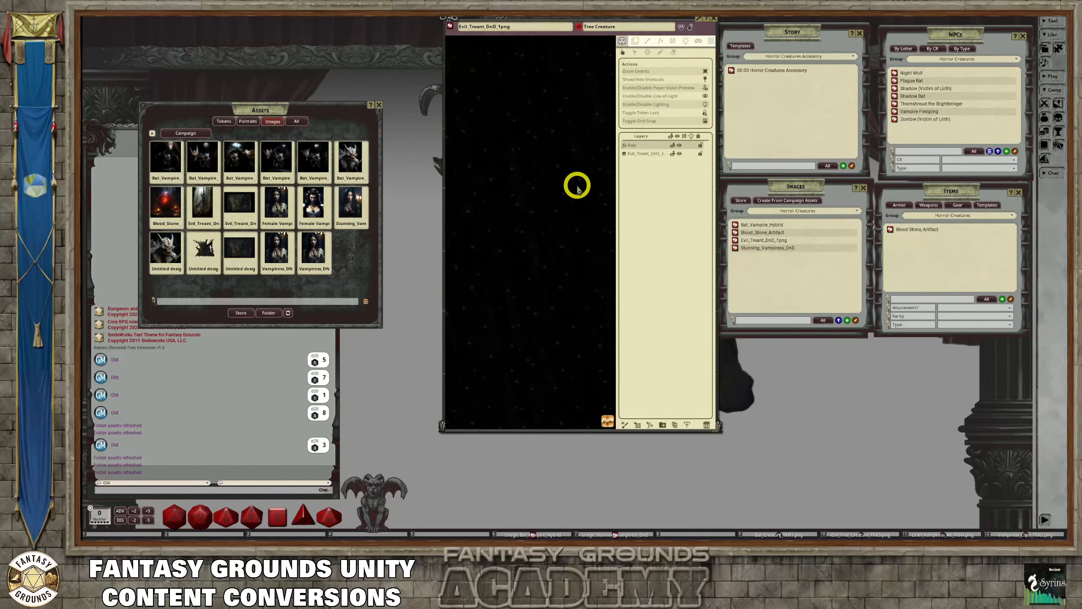
{"action": "left_click", "coordinate": [686, 41]}
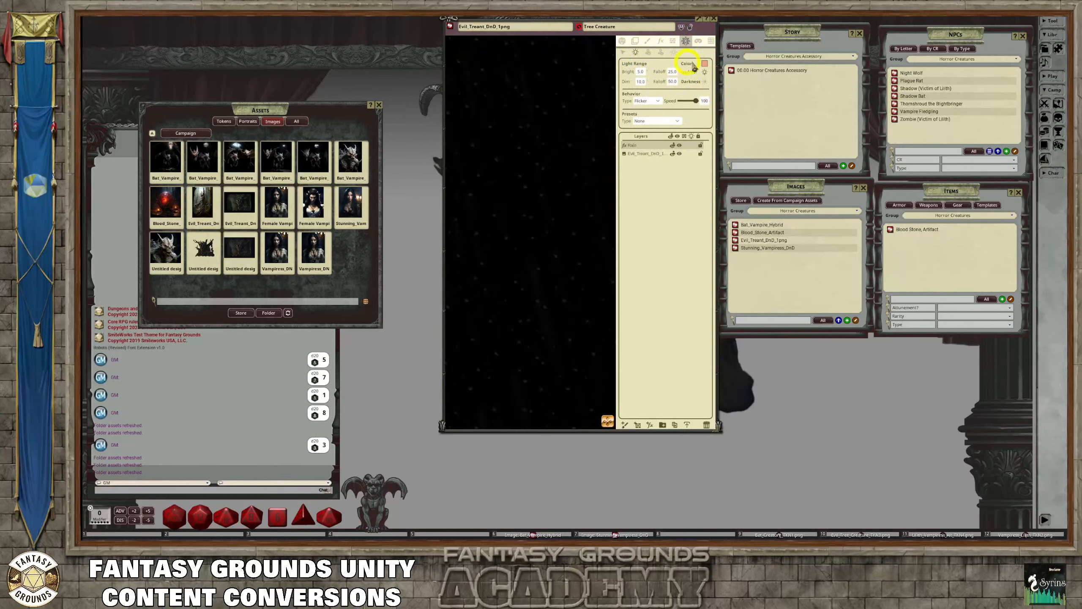
{"action": "left_click", "coordinate": [622, 41]}
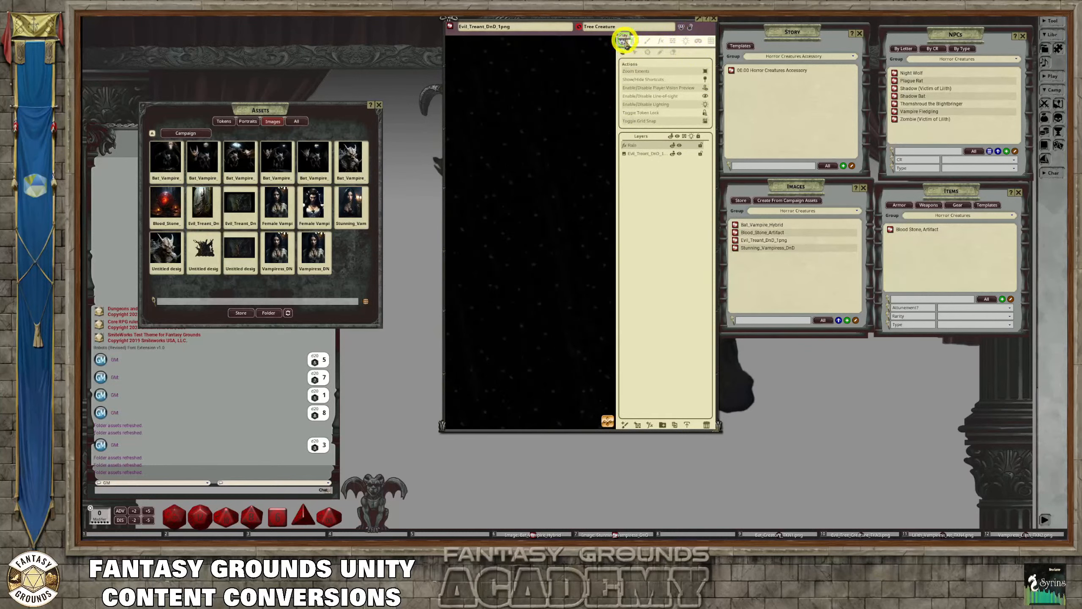
{"action": "left_click", "coordinate": [683, 41]}
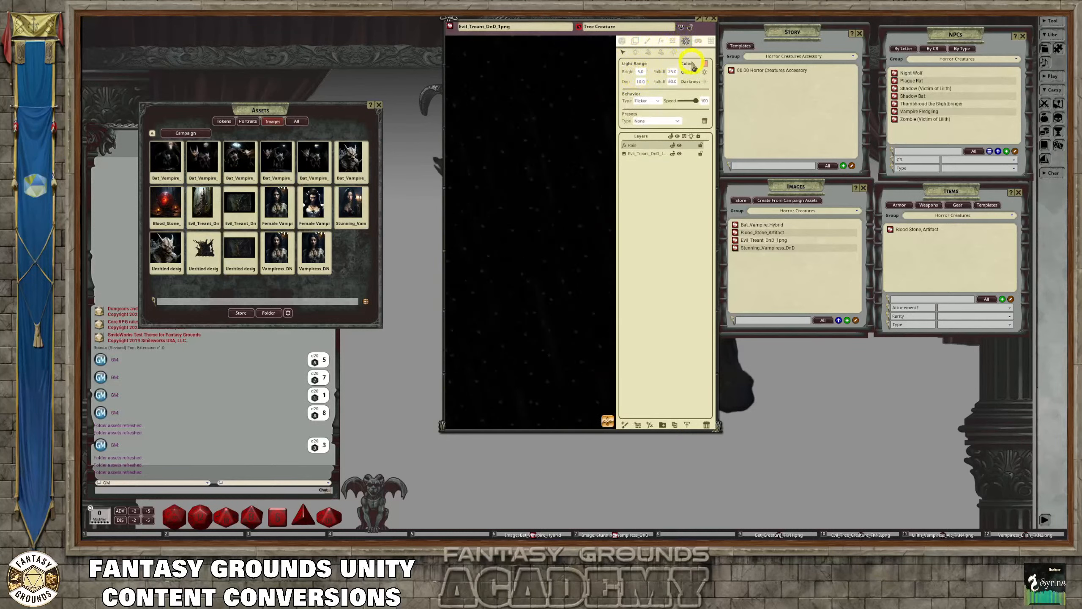
{"action": "left_click", "coordinate": [623, 41]}
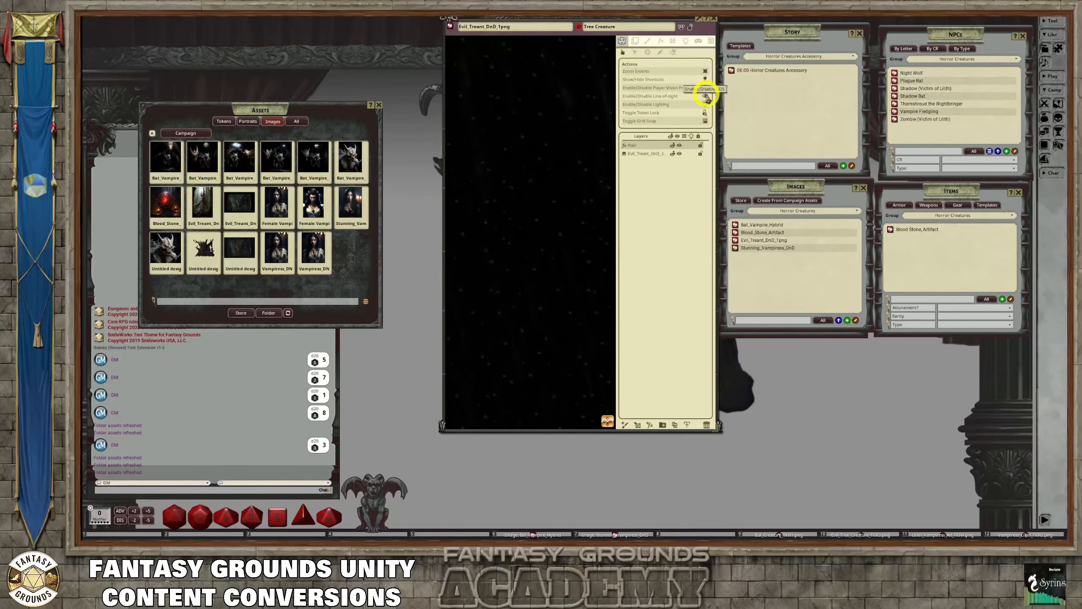
{"action": "left_click", "coordinate": [705, 88]}
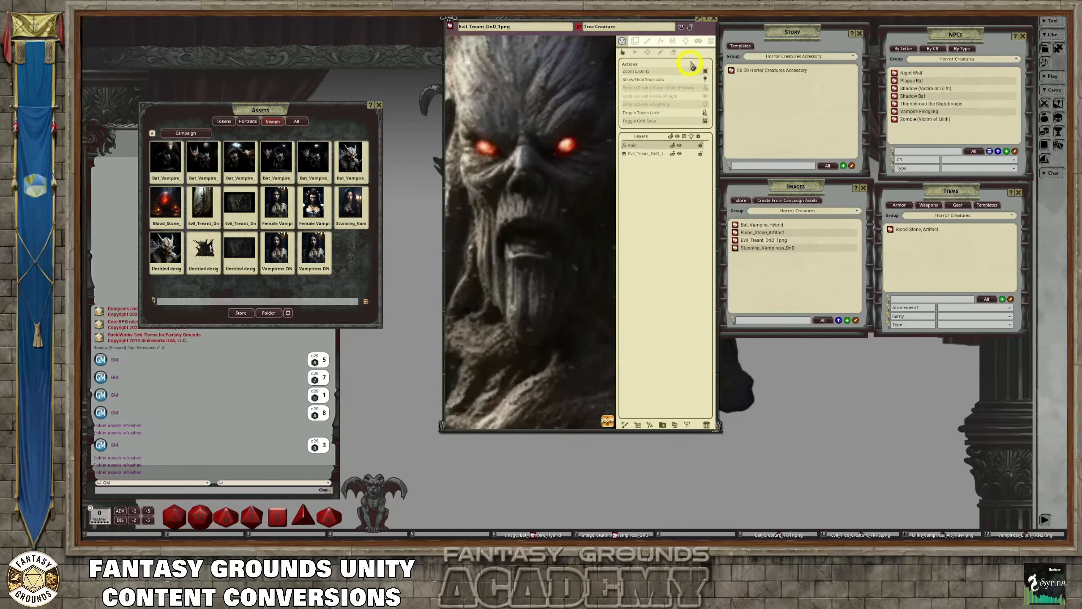
Place a red flickering light with bright range 5 and dim range 10 on each of the treant's glowing eyes
{"action": "left_click", "coordinate": [685, 41]}
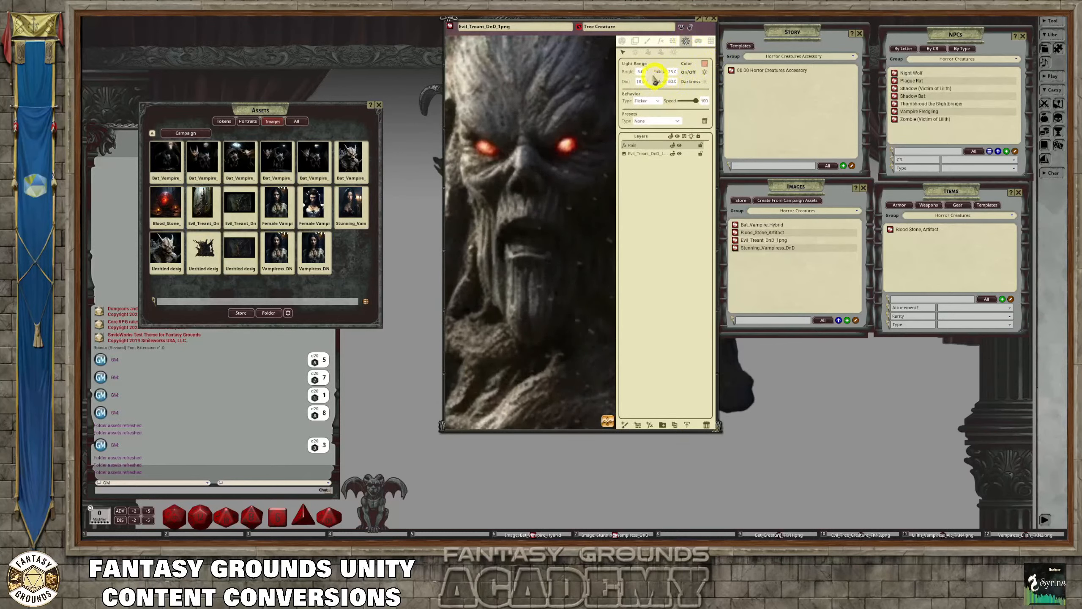
{"action": "left_click", "coordinate": [677, 120]}
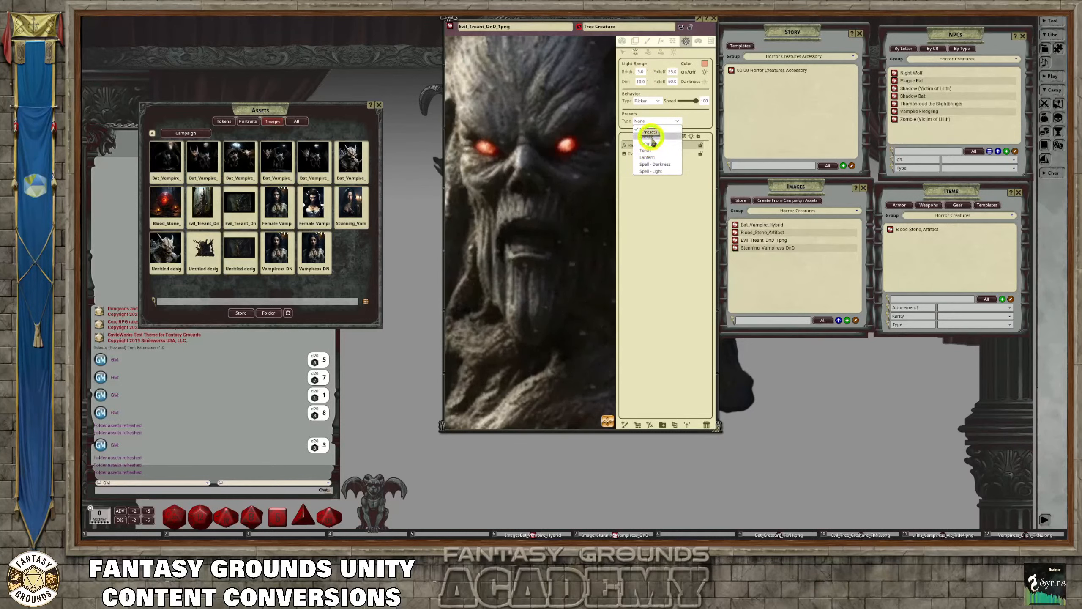
{"action": "left_click", "coordinate": [651, 137]}
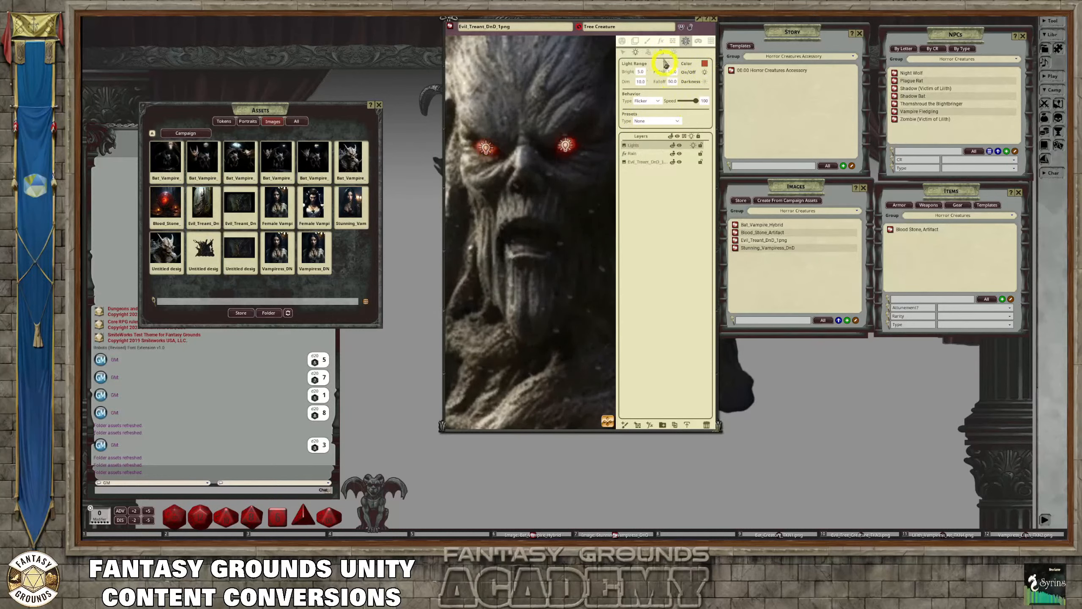
Enable lighting on the treant image so the red eye lights illuminate the face
{"action": "left_click", "coordinate": [624, 42]}
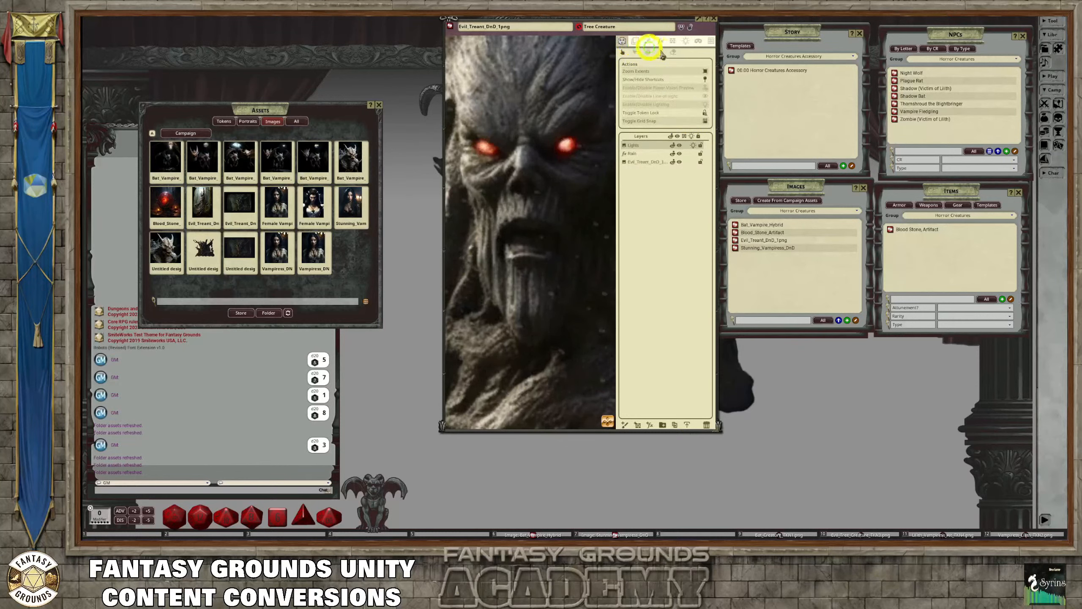
{"action": "left_click", "coordinate": [705, 107]}
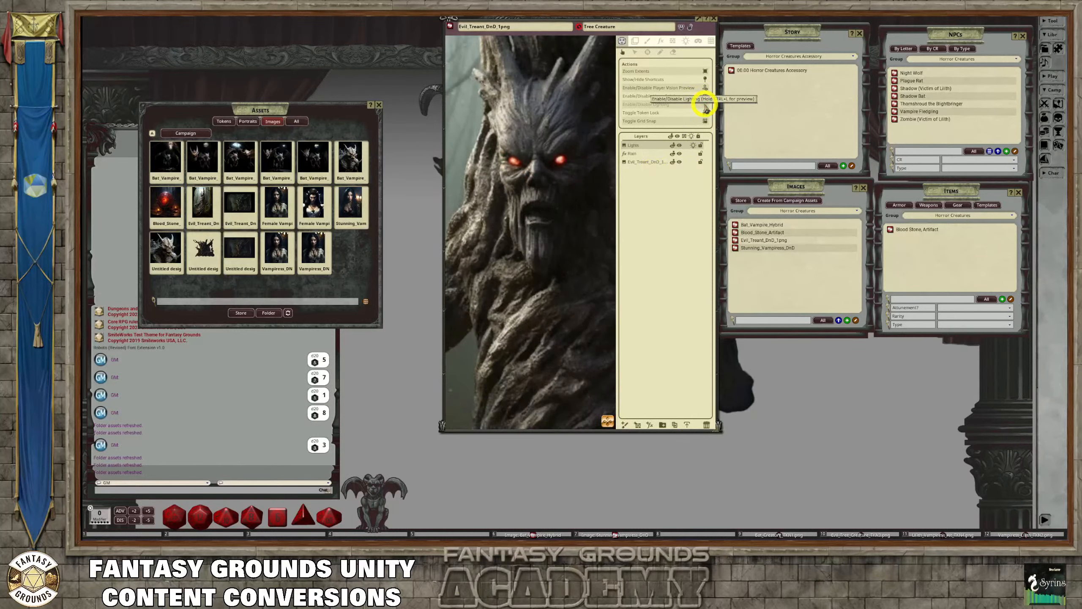
{"action": "left_click", "coordinate": [704, 105]}
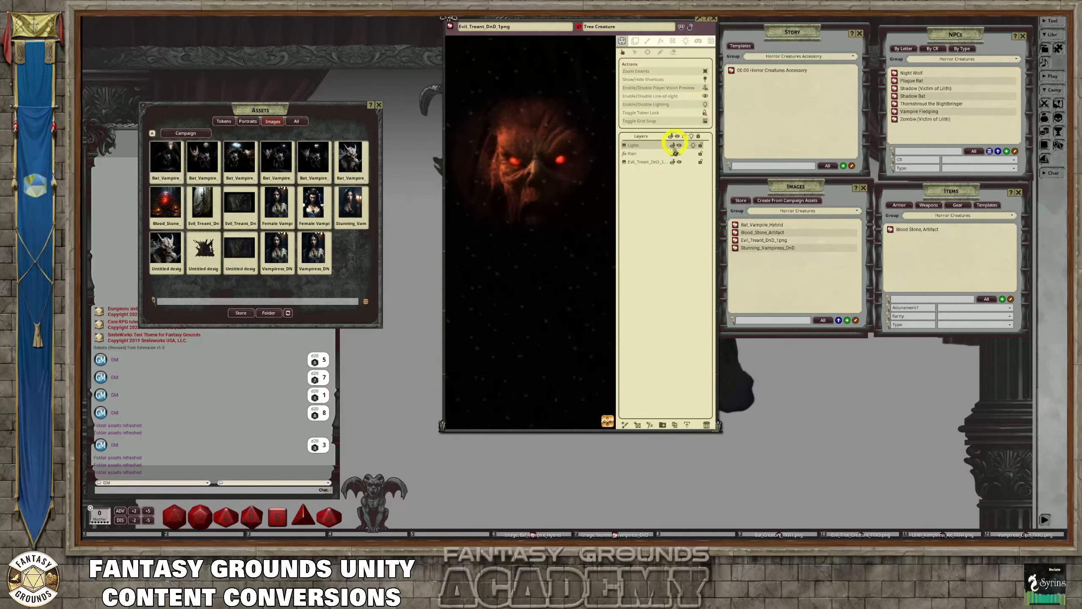
Lock the layers of the treant image and test the Lights layer by toggling its lights off and back on
{"action": "left_click", "coordinate": [700, 154]}
{"action": "left_click", "coordinate": [694, 146]}
{"action": "left_click", "coordinate": [694, 146]}
{"action": "left_click", "coordinate": [694, 145]}
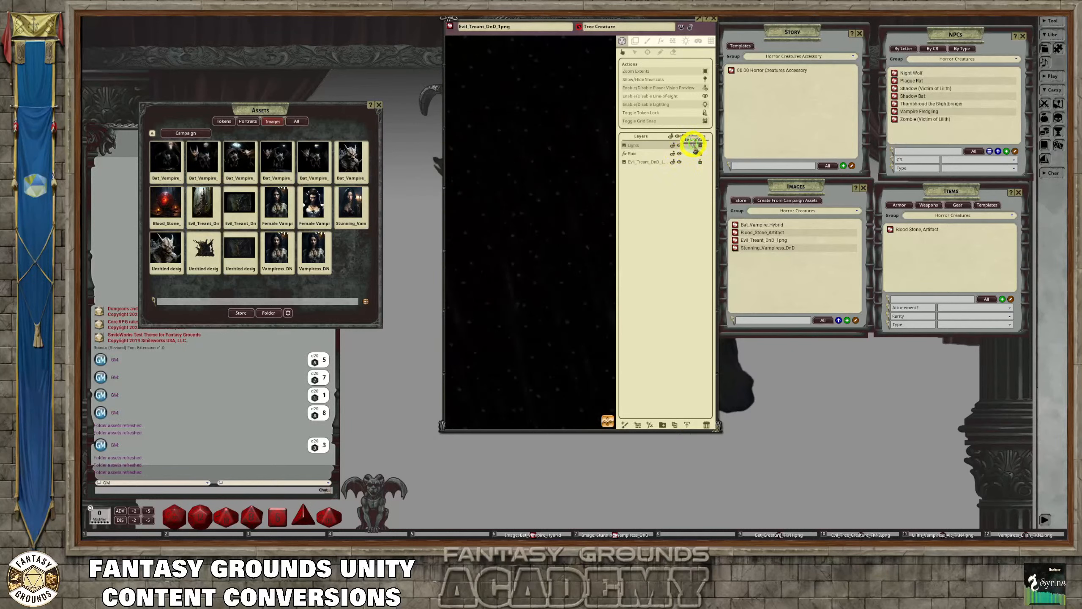
{"action": "left_click", "coordinate": [694, 146]}
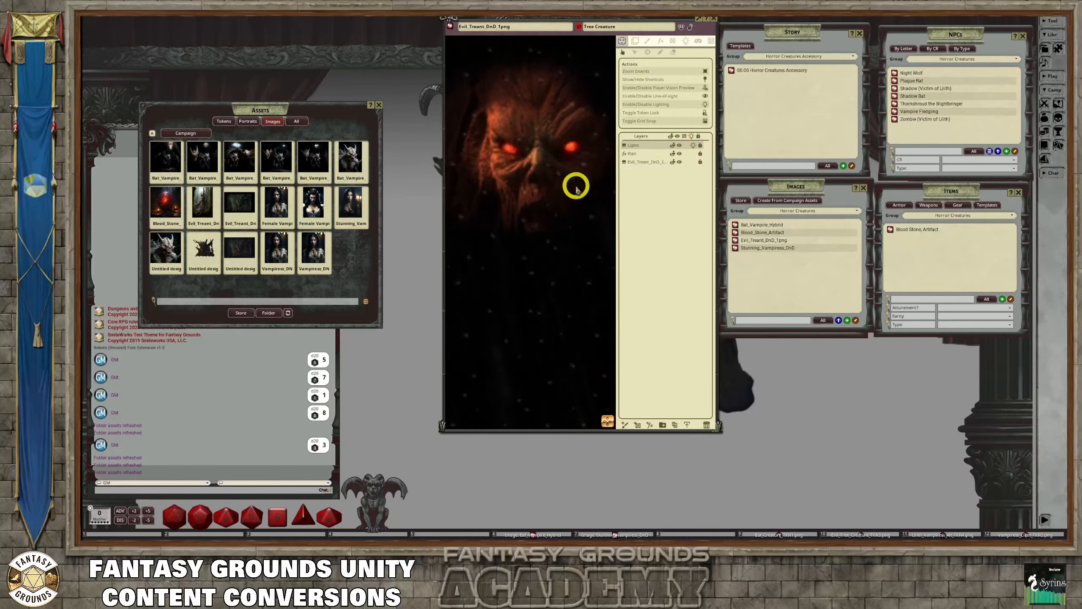
Compare the treant image with lighting disabled and enabled, examining the lit face at different zoom levels
{"action": "left_click", "coordinate": [705, 108]}
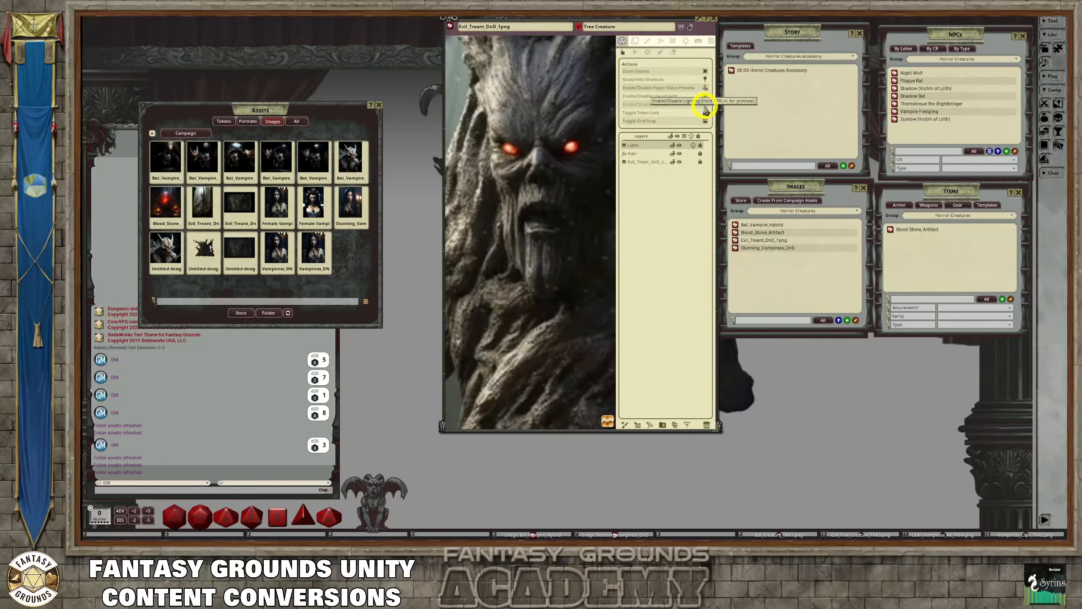
{"action": "left_click", "coordinate": [705, 108]}
{"action": "scroll", "coordinate": [529, 208], "scroll_direction": "up", "scroll_amount": 1}
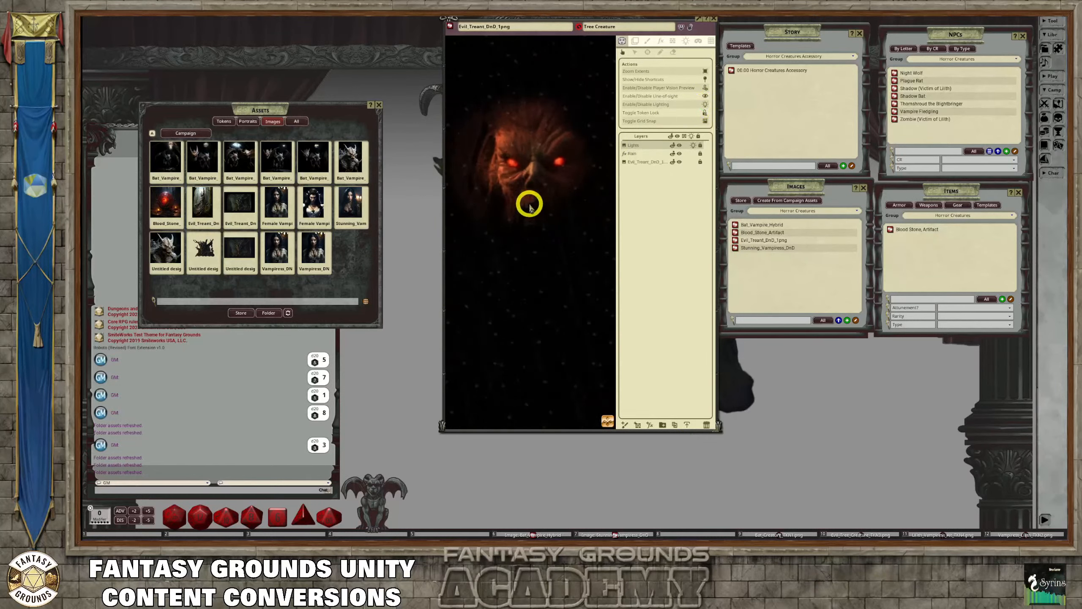
{"action": "scroll", "coordinate": [530, 204], "scroll_direction": "up", "scroll_amount": 1}
{"action": "scroll", "coordinate": [530, 204], "scroll_direction": "down", "scroll_amount": 2}
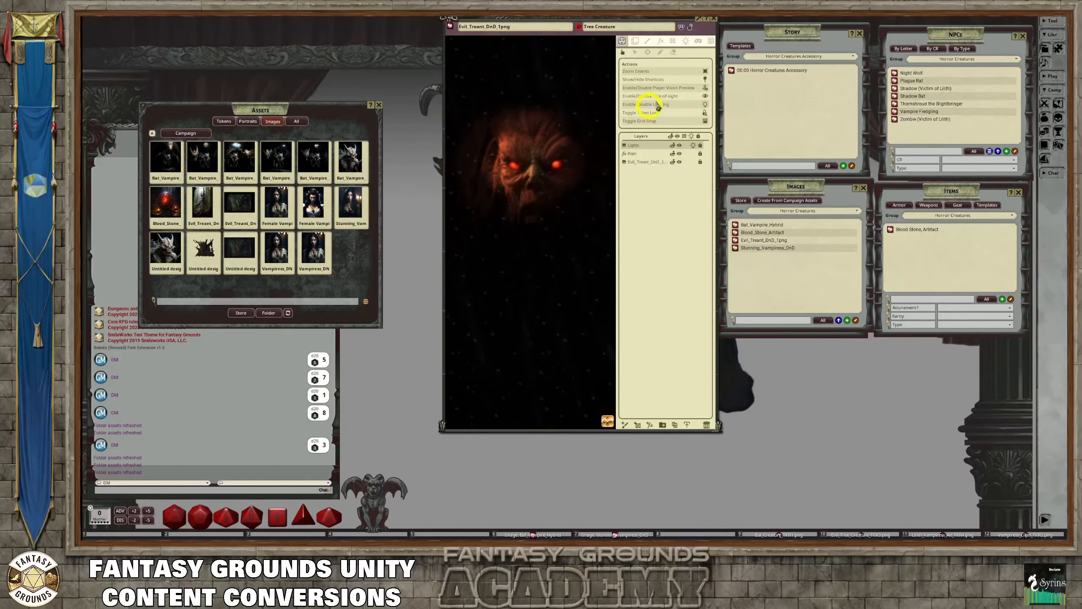
Lock the treant image record and close its window
{"action": "left_click", "coordinate": [690, 26]}
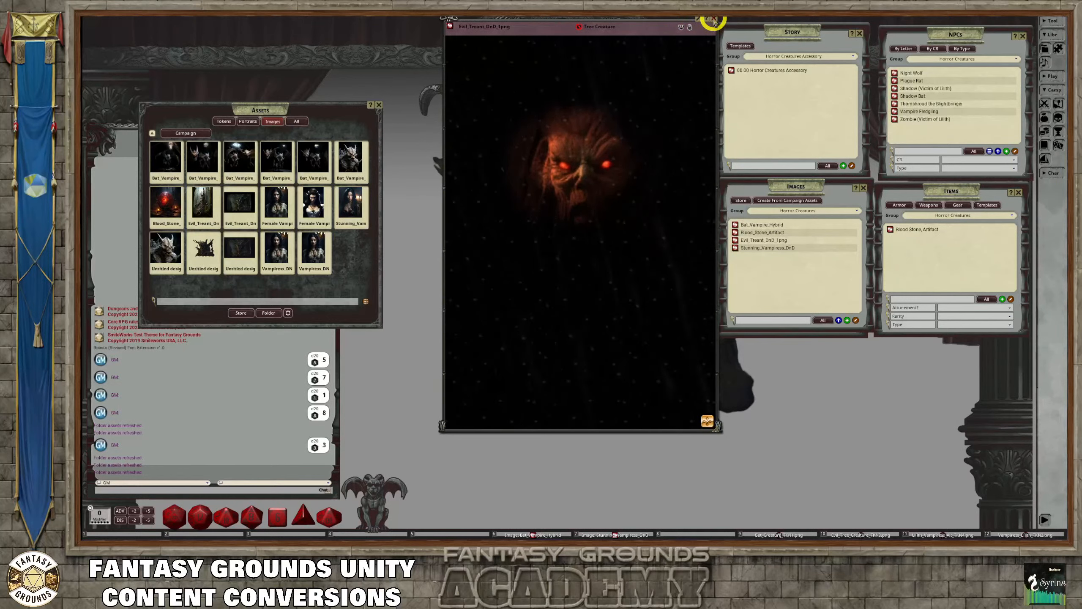
{"action": "left_click", "coordinate": [712, 20]}
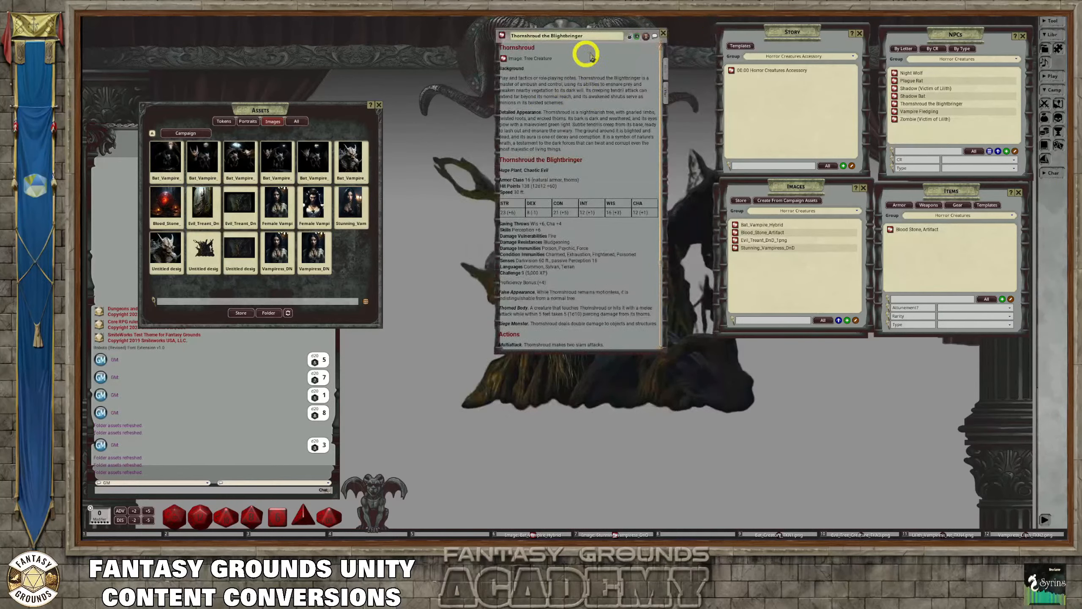
Assign the evil tree creature token from the Horror tokens folder under Data, Custom to Thornshroud the Blightbringer and close the assets
{"action": "left_click", "coordinate": [225, 121]}
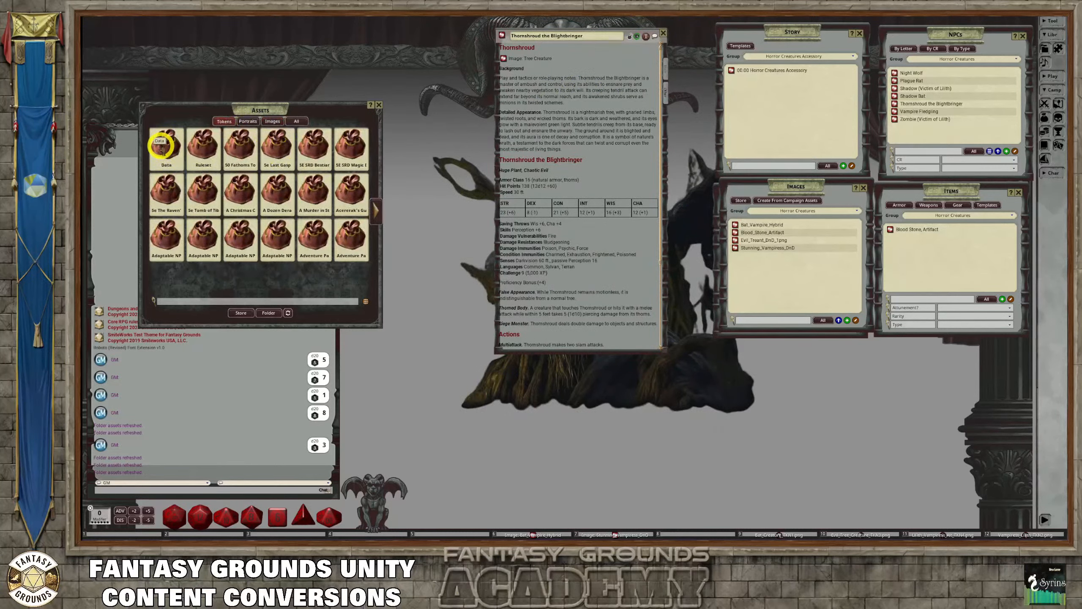
{"action": "left_click", "coordinate": [161, 145]}
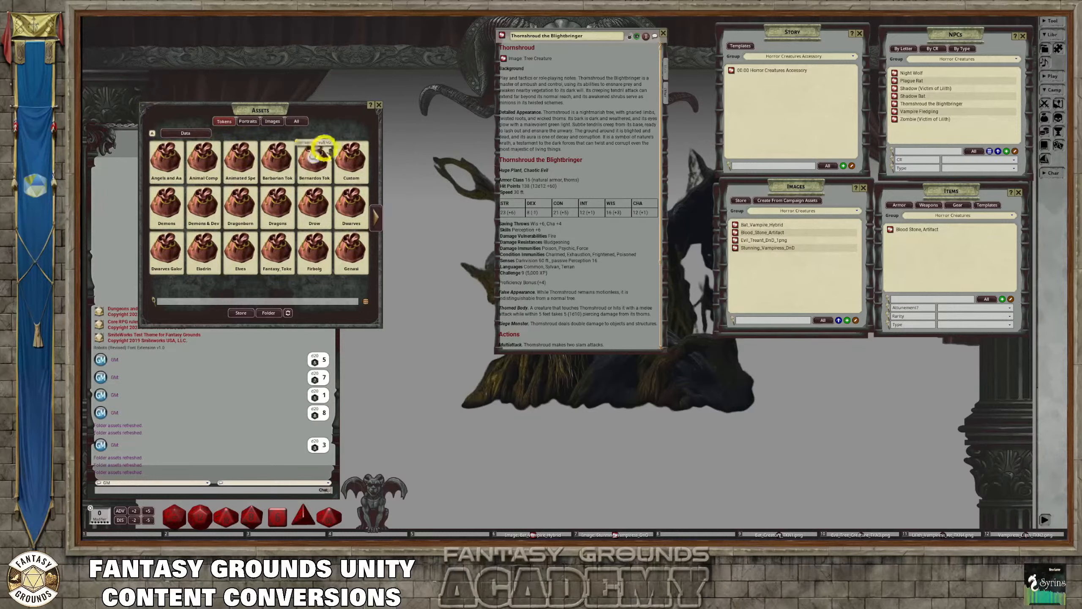
{"action": "double_click", "coordinate": [347, 159]}
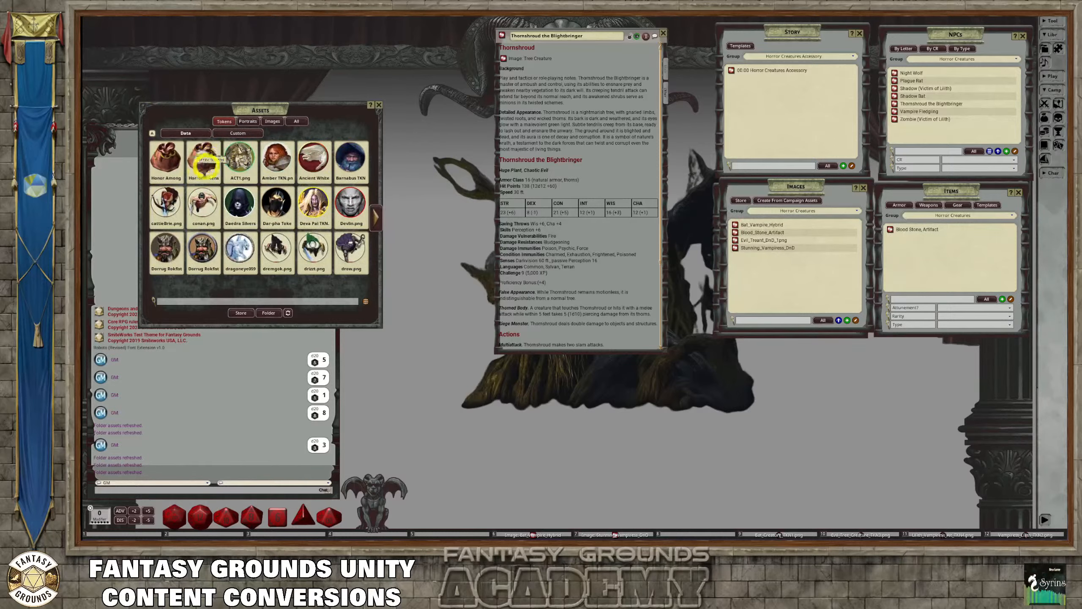
{"action": "double_click", "coordinate": [202, 156]}
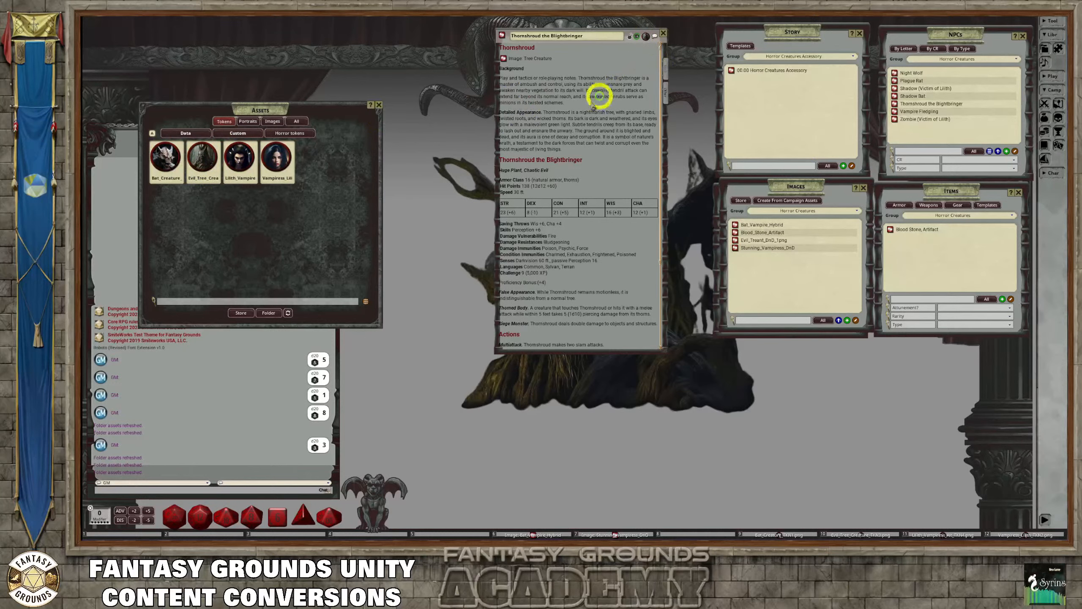
{"action": "left_click", "coordinate": [378, 105]}
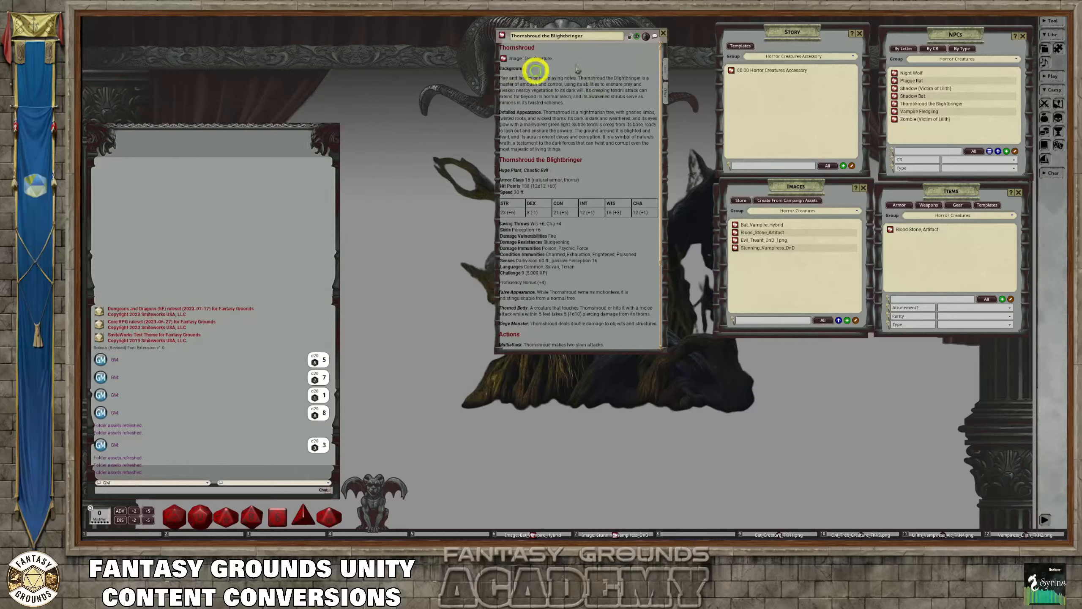
Lock the Thornshroud the Blightbringer record, move its window beside the chat, and review the stat block
{"action": "left_click", "coordinate": [629, 36]}
{"action": "left_click_drag", "start_coordinate": [592, 36], "coordinate": [442, 69]}
{"action": "scroll", "coordinate": [430, 137], "scroll_direction": "down", "scroll_amount": 5}
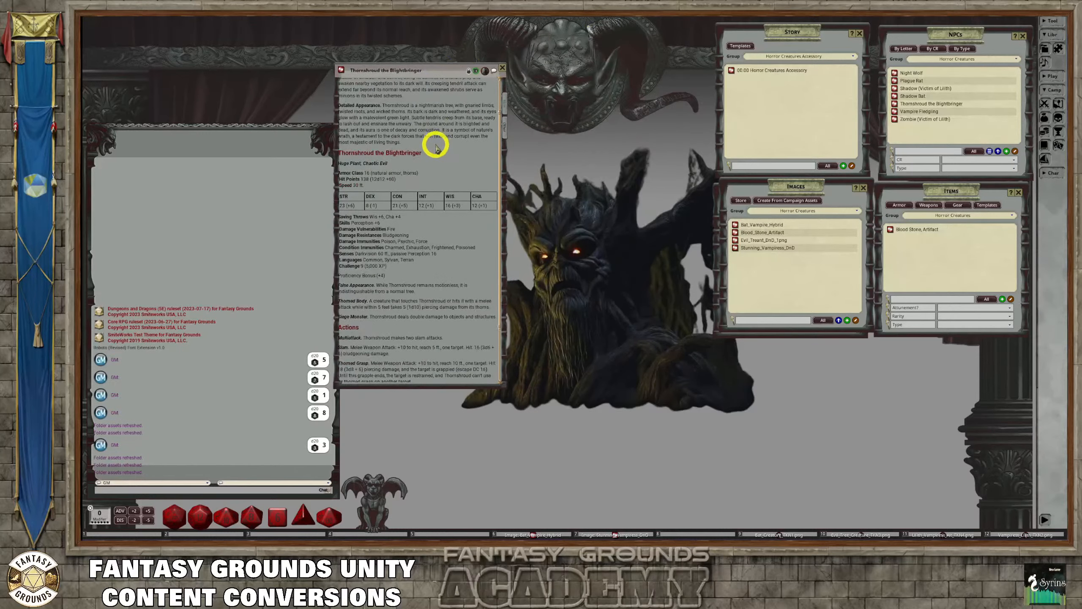
{"action": "scroll", "coordinate": [434, 140], "scroll_direction": "up", "scroll_amount": 5}
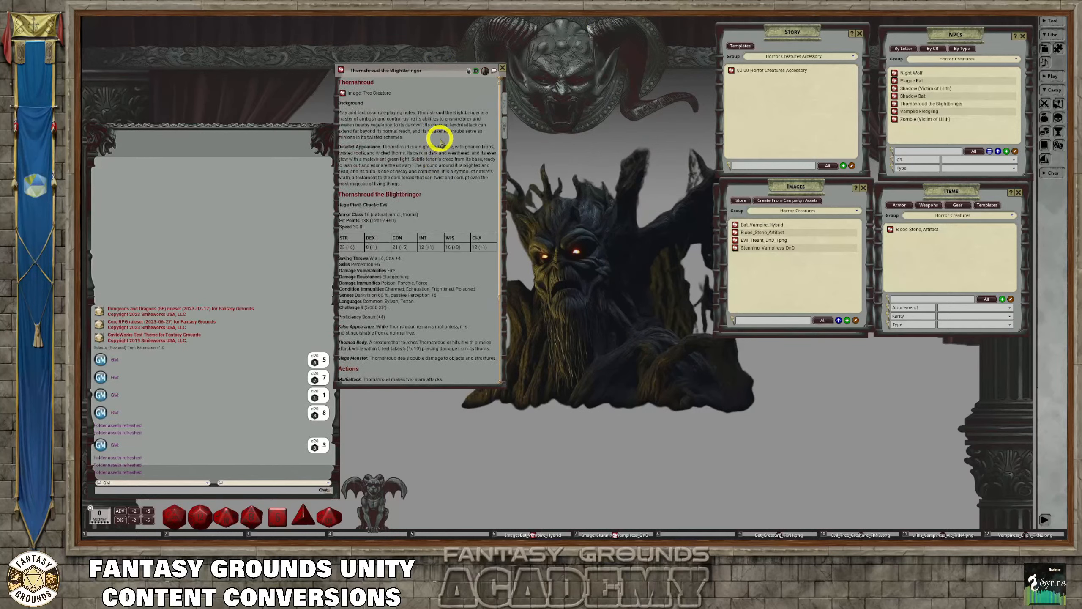
Open the Tree Creature image linked in Thornshroud's record, unlock it, and examine the lit face at different zoom levels
{"action": "left_click", "coordinate": [342, 92]}
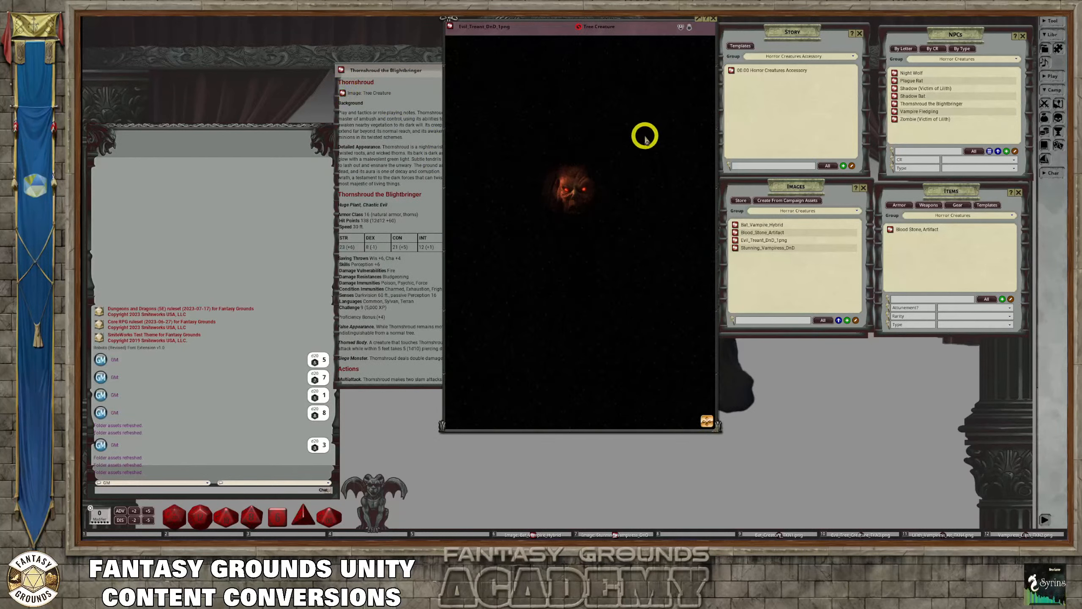
{"action": "scroll", "coordinate": [648, 138], "scroll_direction": "down", "scroll_amount": 6}
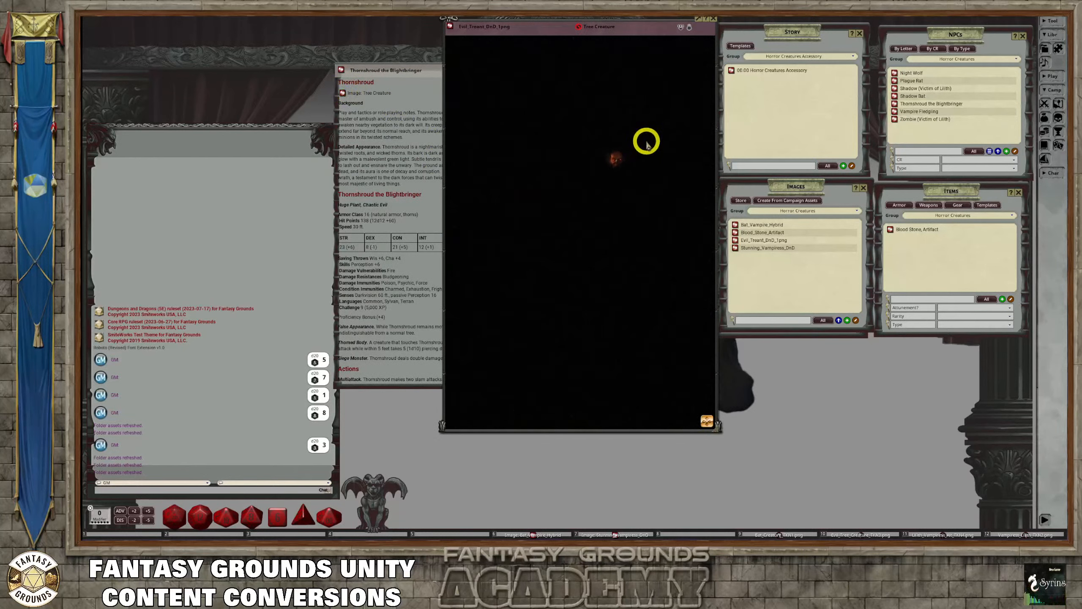
{"action": "scroll", "coordinate": [646, 139], "scroll_direction": "up", "scroll_amount": 2}
{"action": "left_click", "coordinate": [690, 28]}
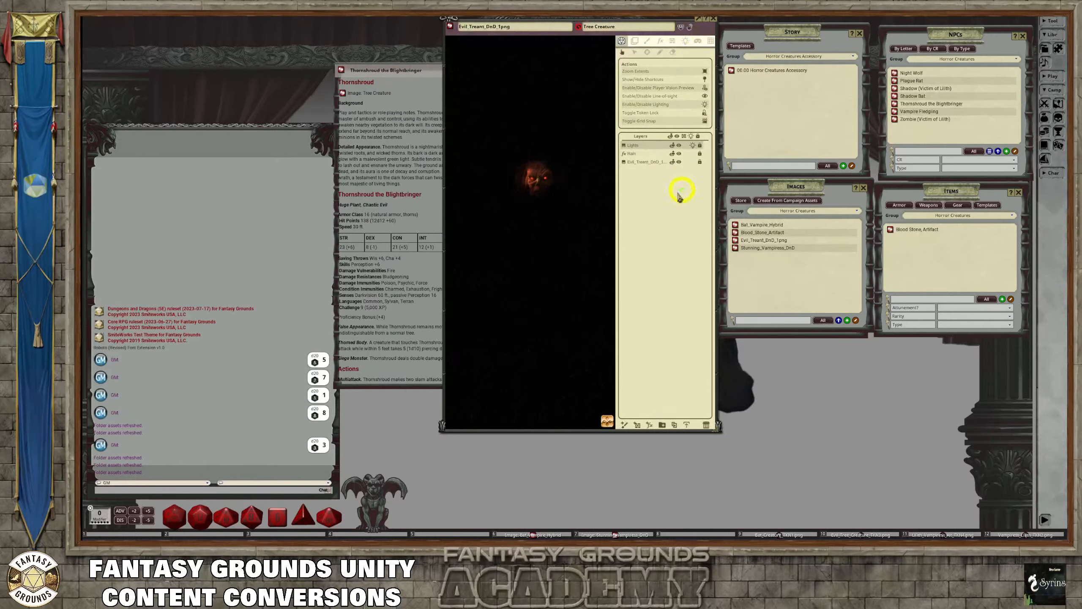
{"action": "scroll", "coordinate": [500, 147], "scroll_direction": "down", "scroll_amount": 1}
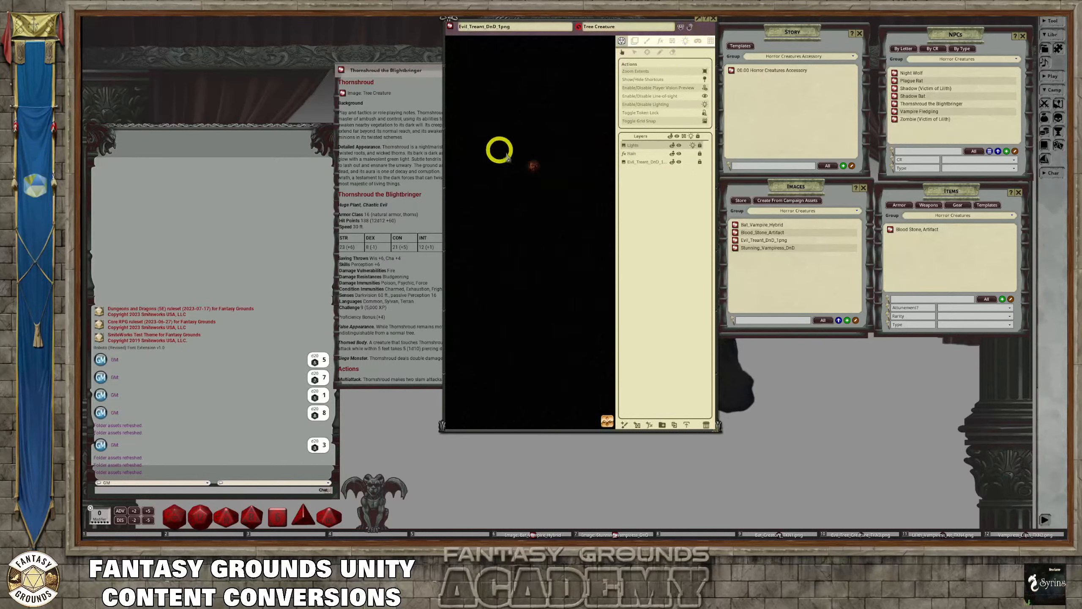
{"action": "scroll", "coordinate": [536, 147], "scroll_direction": "up", "scroll_amount": 2}
Disable lighting on the treant image and examine its Rain effect layer across the whole picture
{"action": "left_click", "coordinate": [705, 88]}
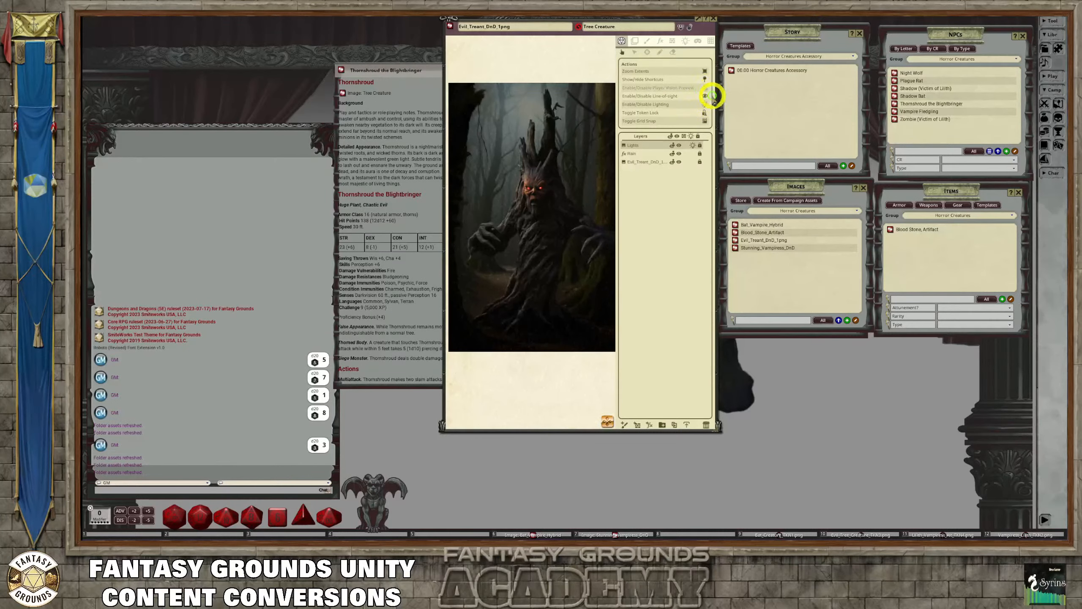
{"action": "scroll", "coordinate": [551, 152], "scroll_direction": "down", "scroll_amount": 2}
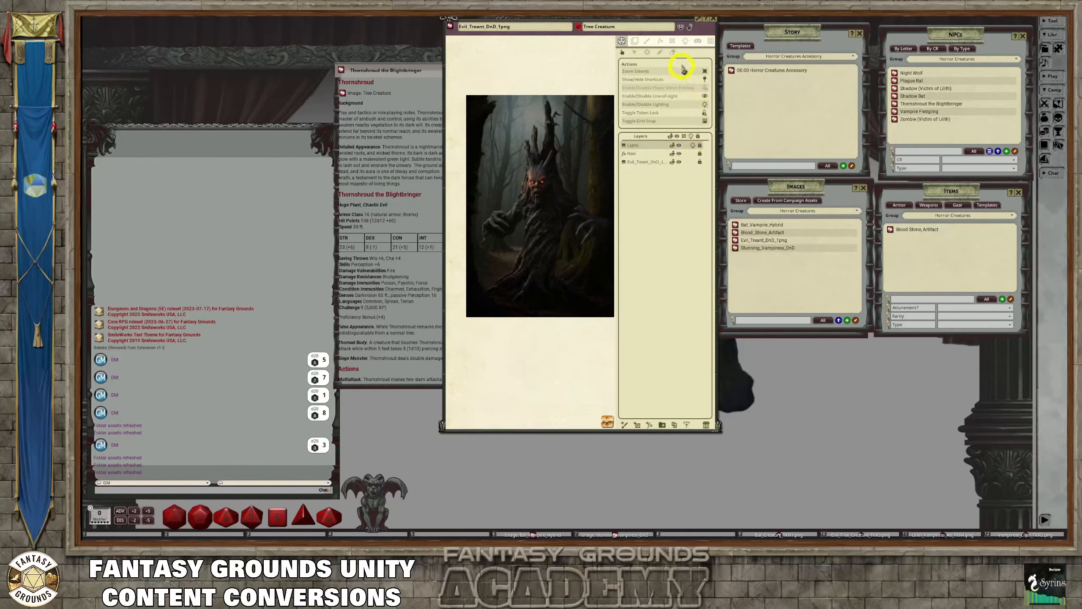
{"action": "left_click", "coordinate": [660, 41]}
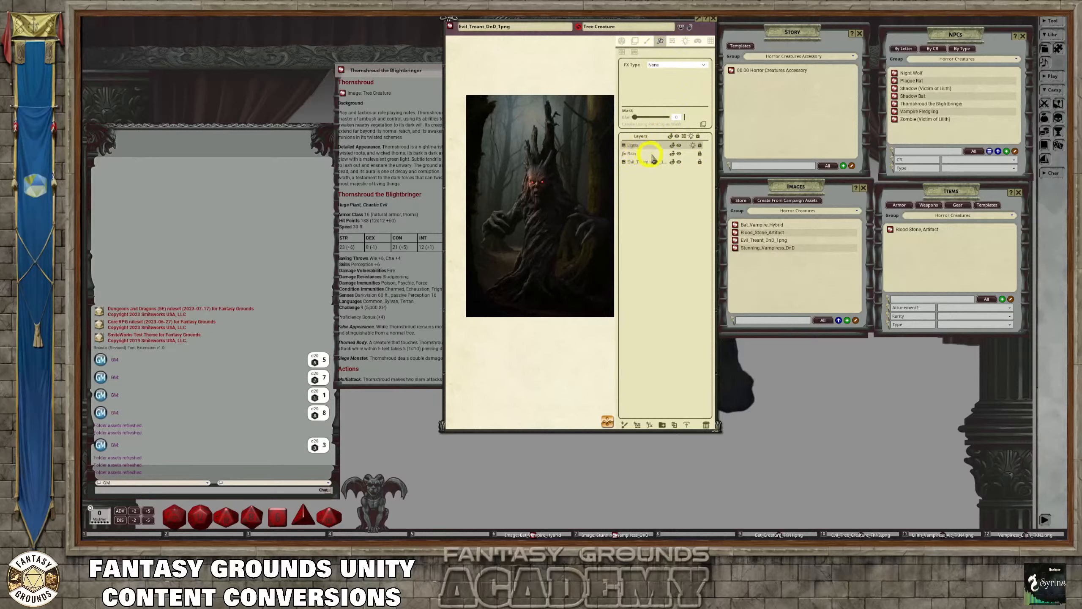
{"action": "left_click", "coordinate": [637, 154]}
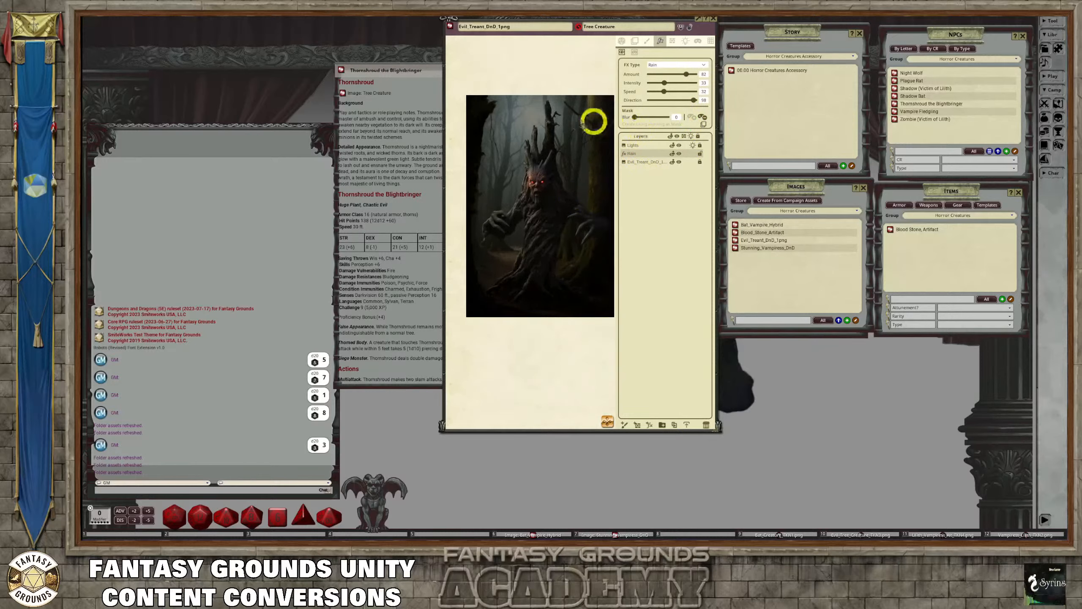
{"action": "scroll", "coordinate": [558, 235], "scroll_direction": "down", "scroll_amount": 1}
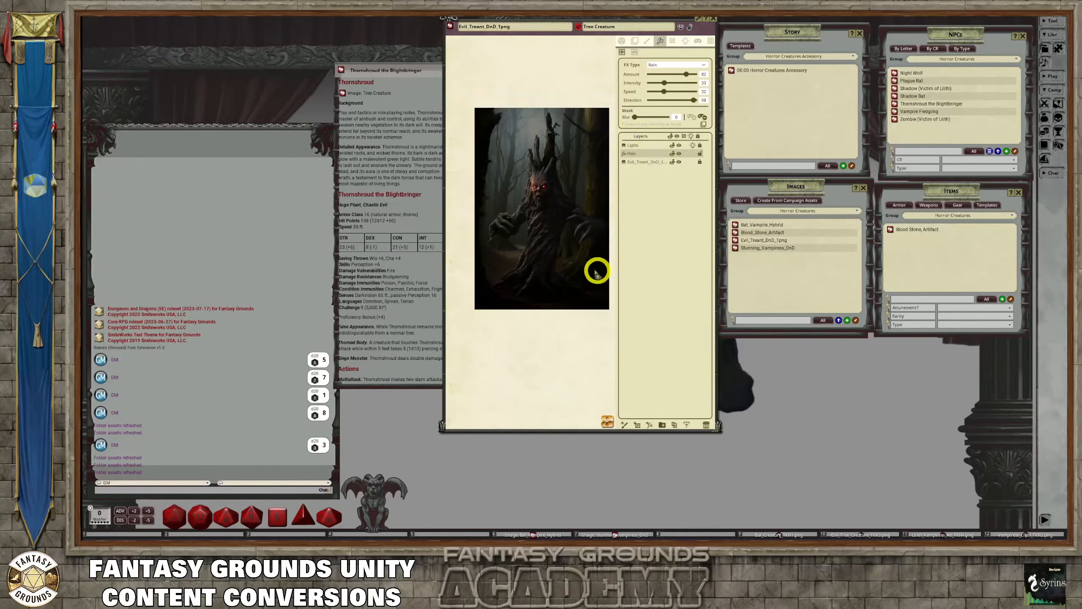
{"action": "left_click", "coordinate": [607, 422]}
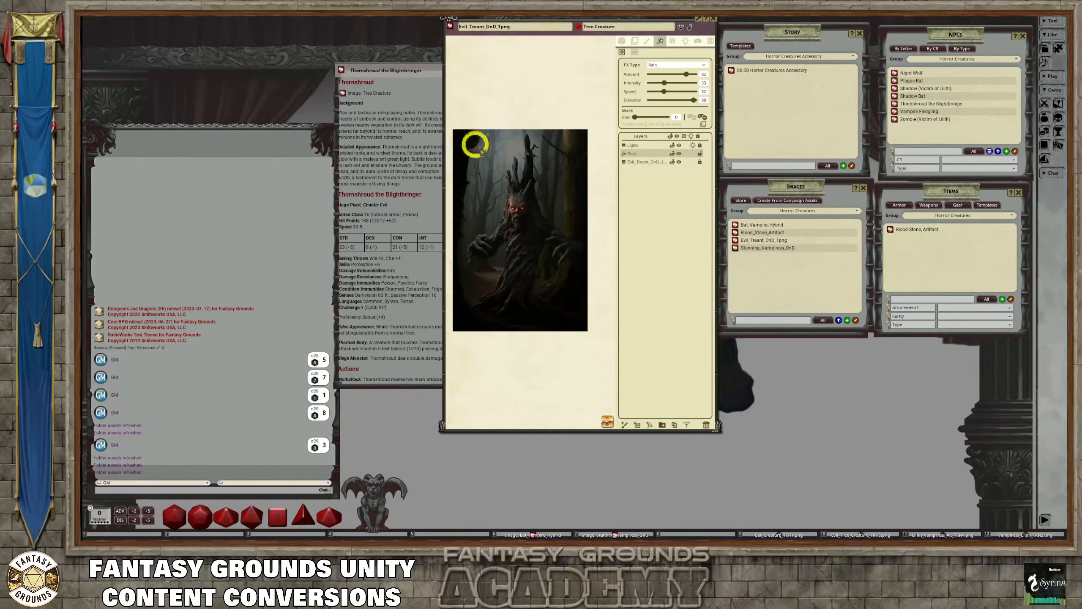
{"action": "left_click_drag", "start_coordinate": [495, 169], "coordinate": [587, 331]}
{"action": "scroll", "coordinate": [521, 223], "scroll_direction": "up", "scroll_amount": 1}
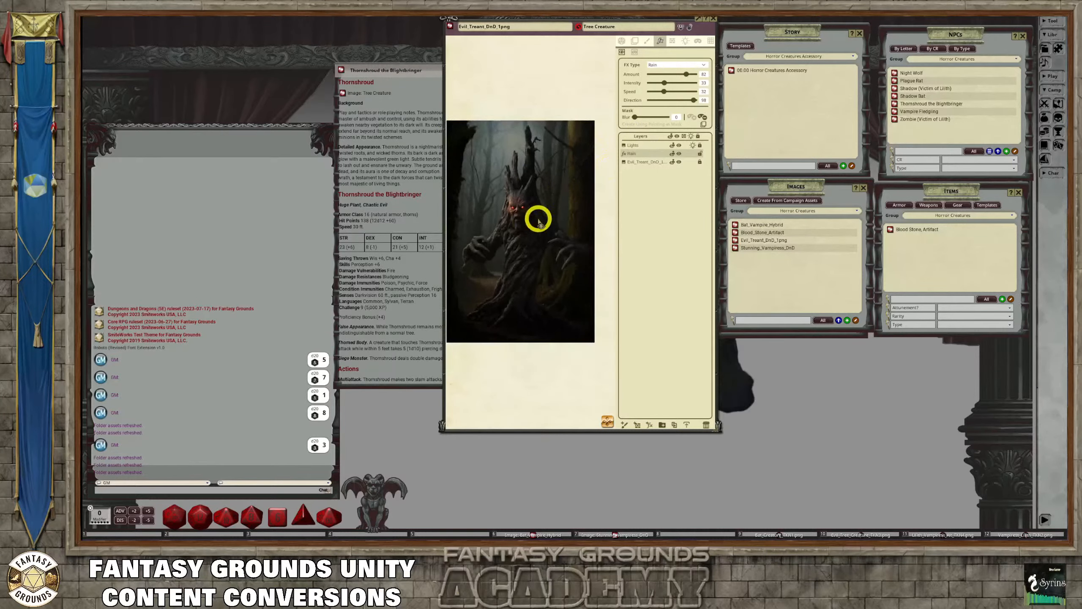
{"action": "scroll", "coordinate": [536, 218], "scroll_direction": "up", "scroll_amount": 1}
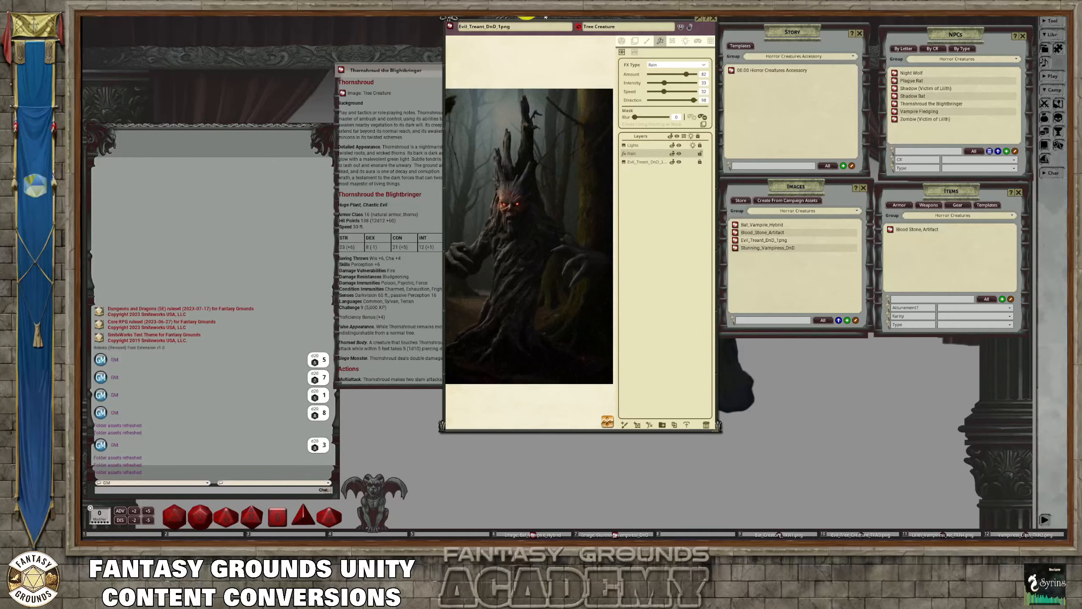
{"action": "left_click", "coordinate": [689, 28]}
{"action": "scroll", "coordinate": [638, 102], "scroll_direction": "down", "scroll_amount": 3}
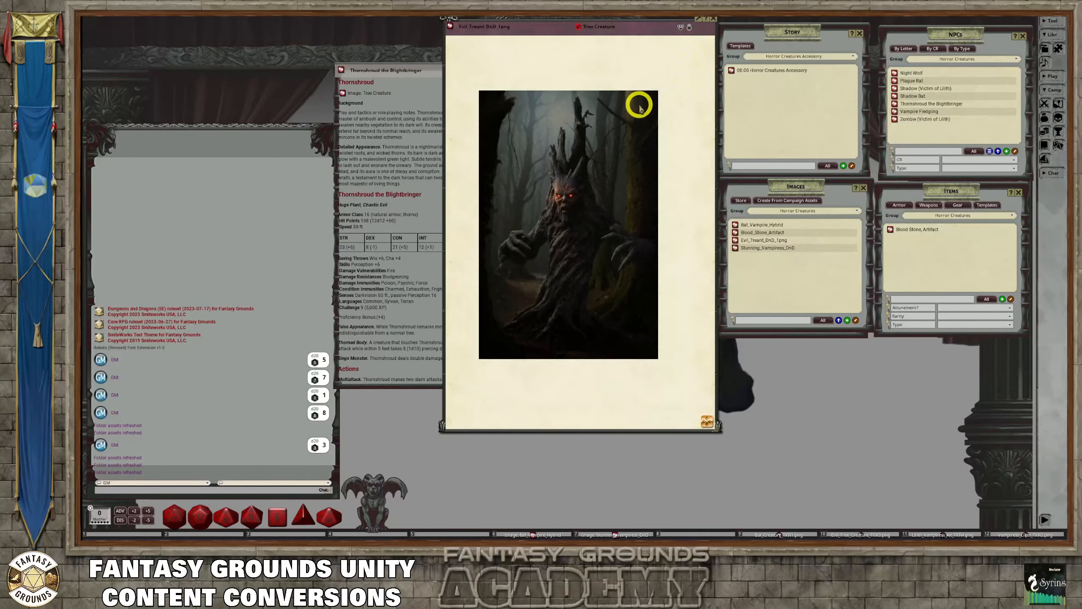
Re-enable lighting on the treant image, and close both the image and Thornshroud's record
{"action": "left_click", "coordinate": [690, 28]}
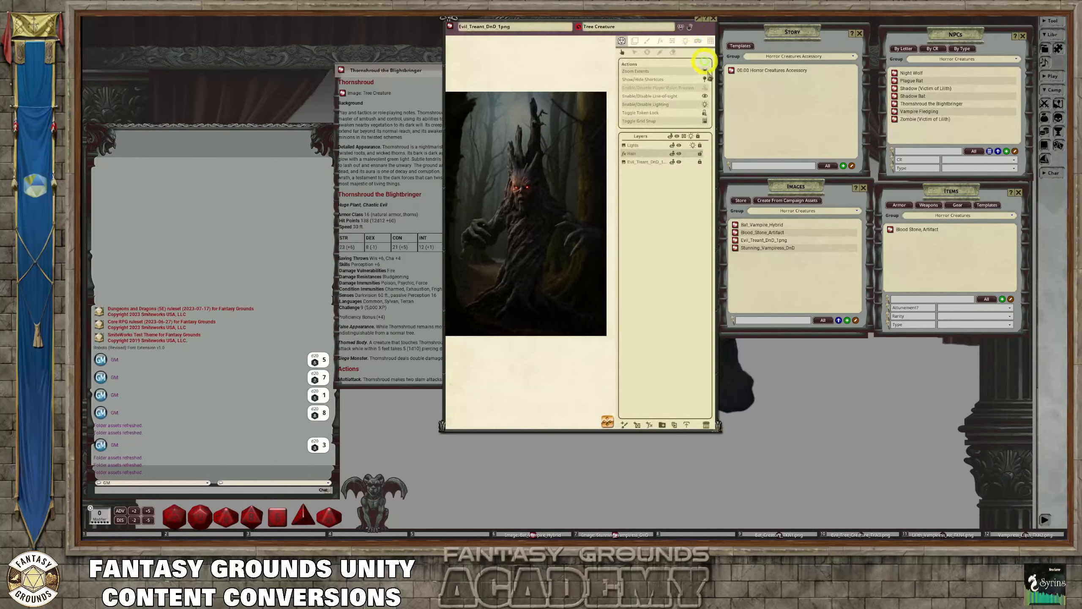
{"action": "left_click", "coordinate": [704, 95]}
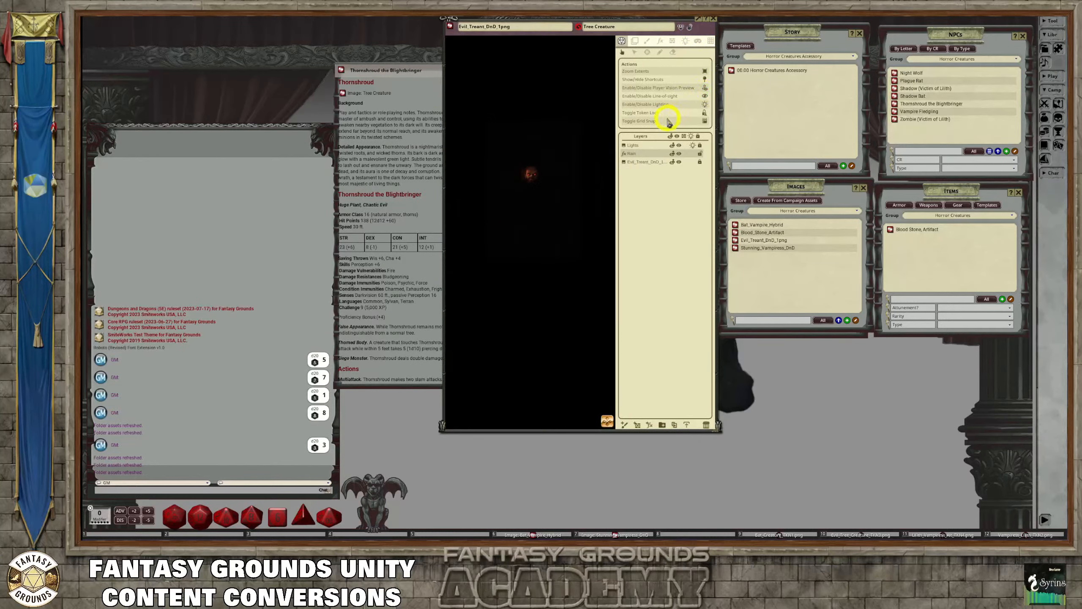
{"action": "left_click", "coordinate": [713, 20]}
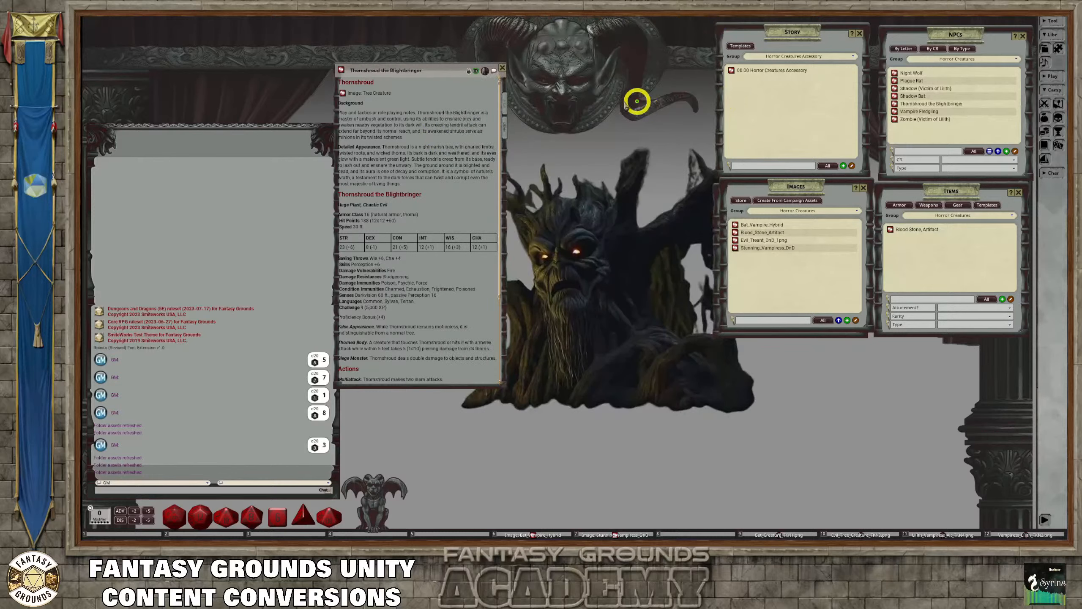
{"action": "left_click", "coordinate": [502, 67]}
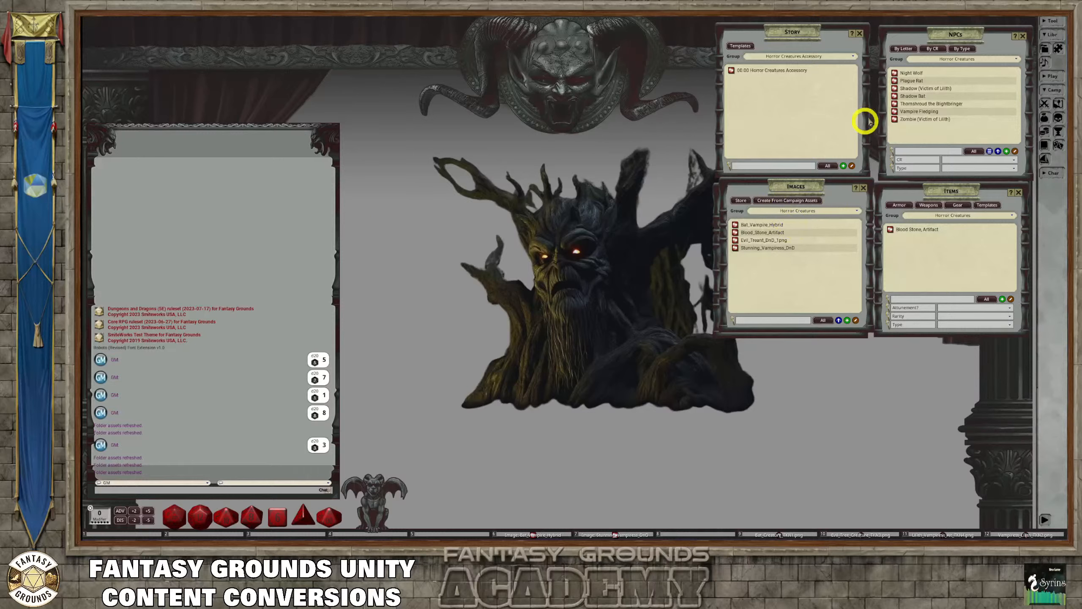
Open the NPC import and paste the copied stat block for Lilith's Hybrid Bat Form into the statistics area
{"action": "left_click", "coordinate": [988, 151]}
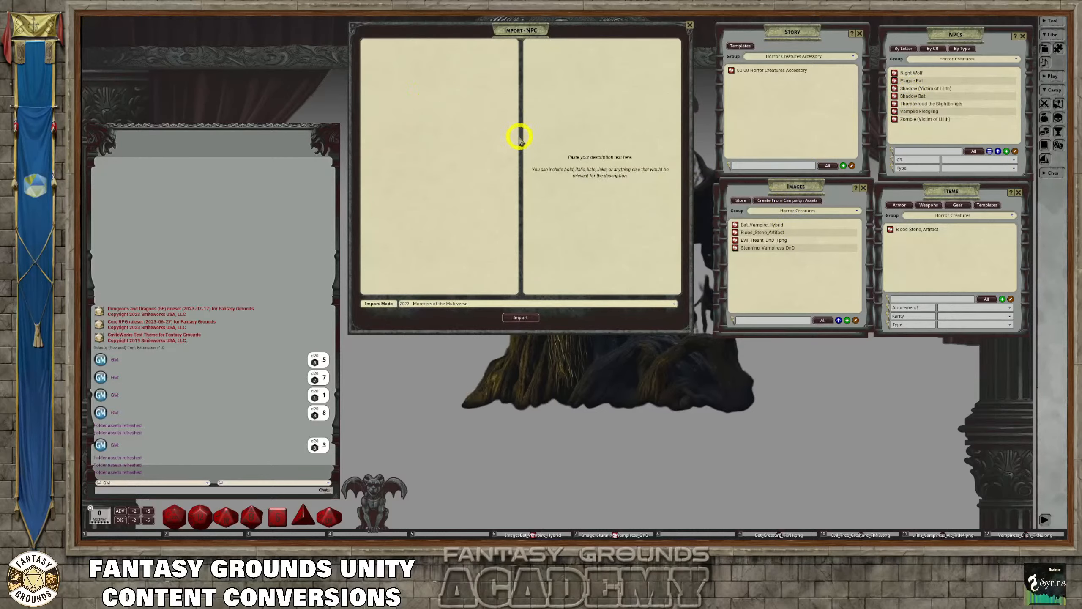
{"action": "key", "text": "ctrl"}
{"action": "key", "text": "ctrl+v"}
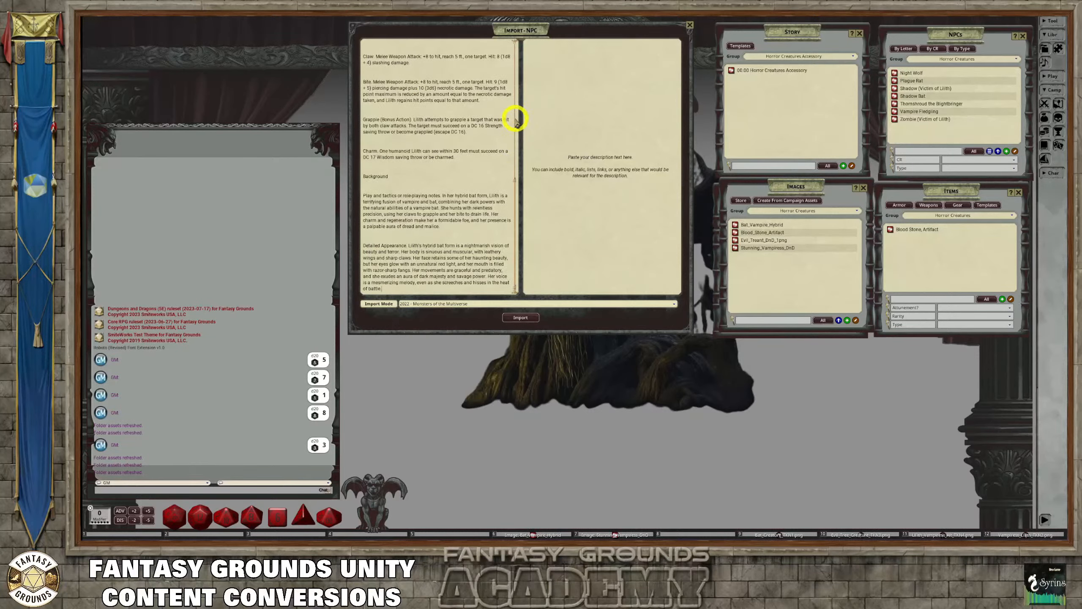
Move the Background, role-playing notes and Detailed Appearance text out of the stat block and into the description area
{"action": "left_click_drag", "start_coordinate": [384, 291], "coordinate": [361, 175]}
{"action": "key", "text": "ctrl+c"}
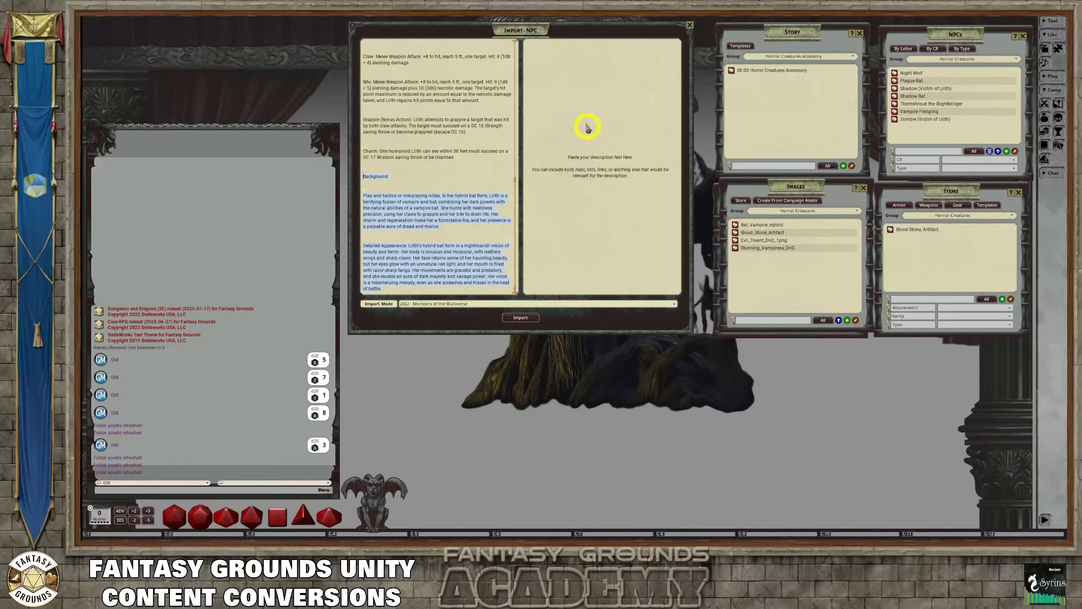
{"action": "left_click", "coordinate": [550, 73]}
{"action": "key", "text": "ctrl+v"}
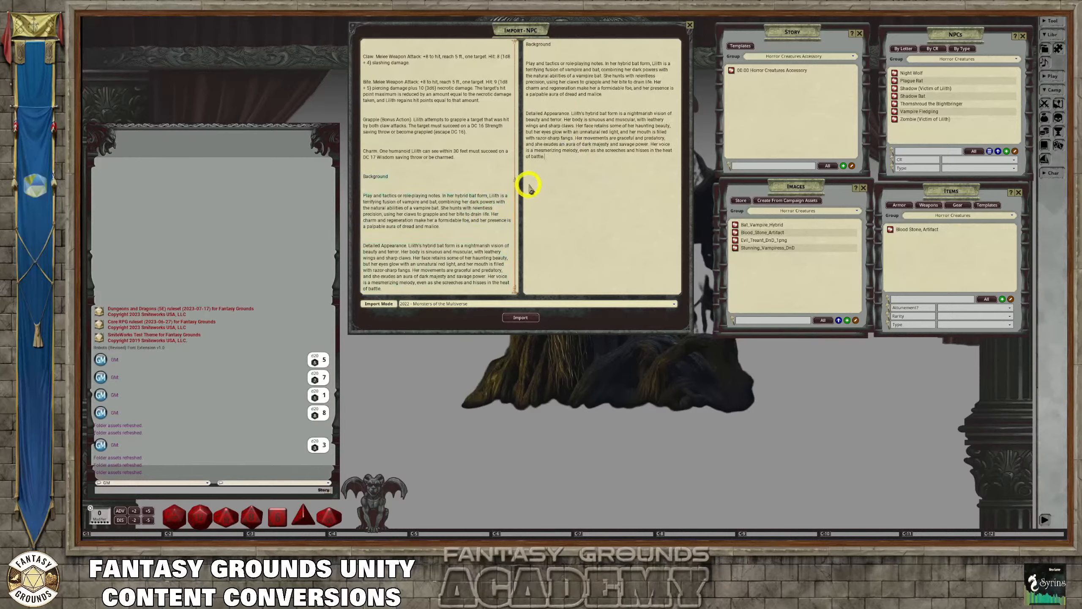
{"action": "left_click_drag", "start_coordinate": [389, 294], "coordinate": [365, 179]}
{"action": "key", "text": "Delete"}
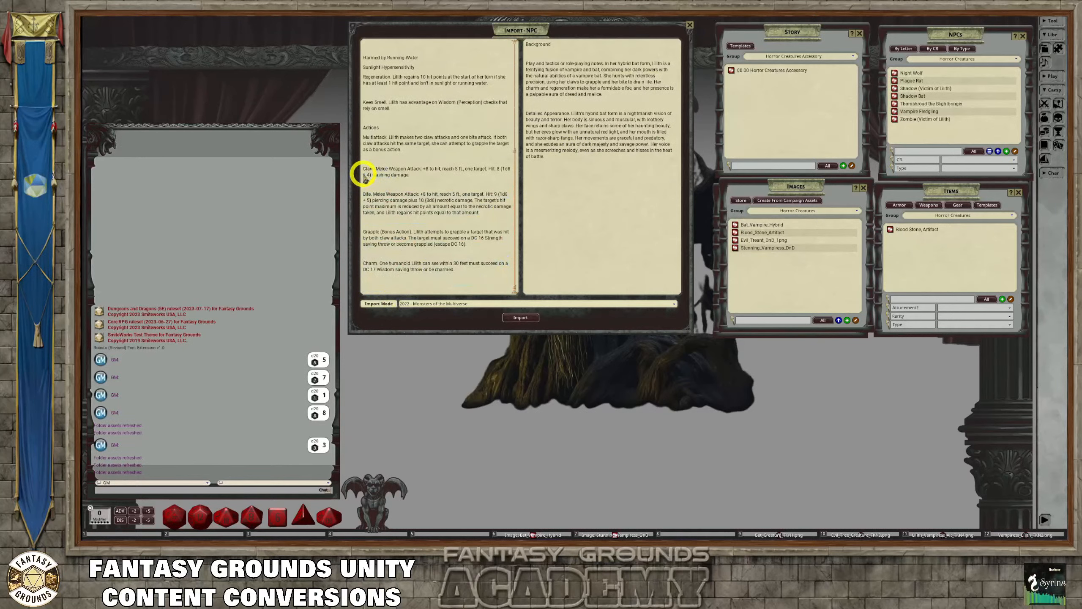
Remove the extra blank lines from the stat block text of Lilith's Hybrid Bat Form
{"action": "scroll", "coordinate": [365, 179], "scroll_direction": "up", "scroll_amount": 1}
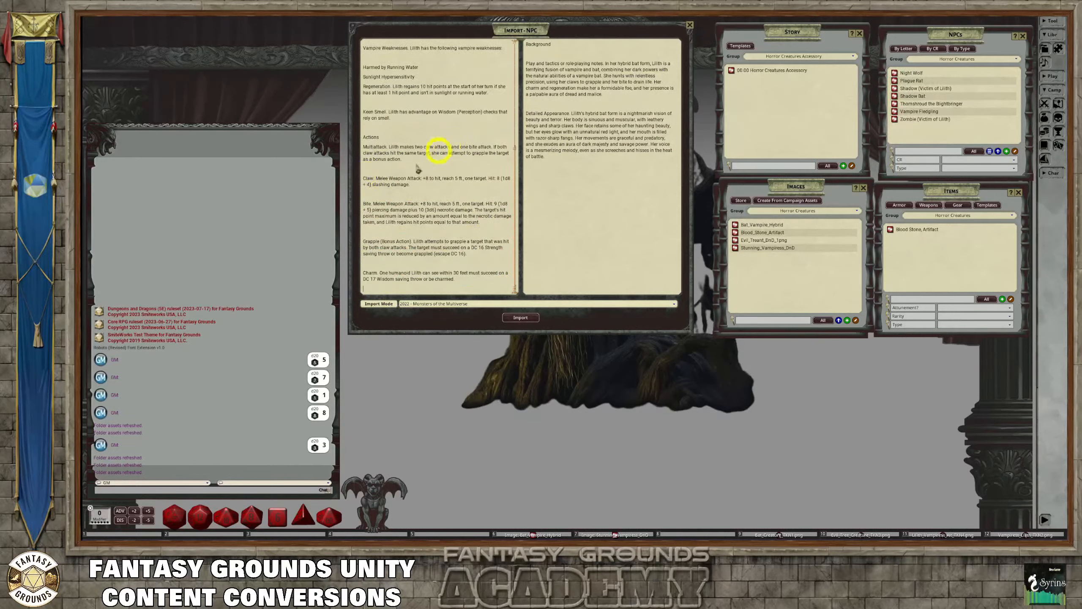
{"action": "scroll", "coordinate": [413, 166], "scroll_direction": "up", "scroll_amount": 5}
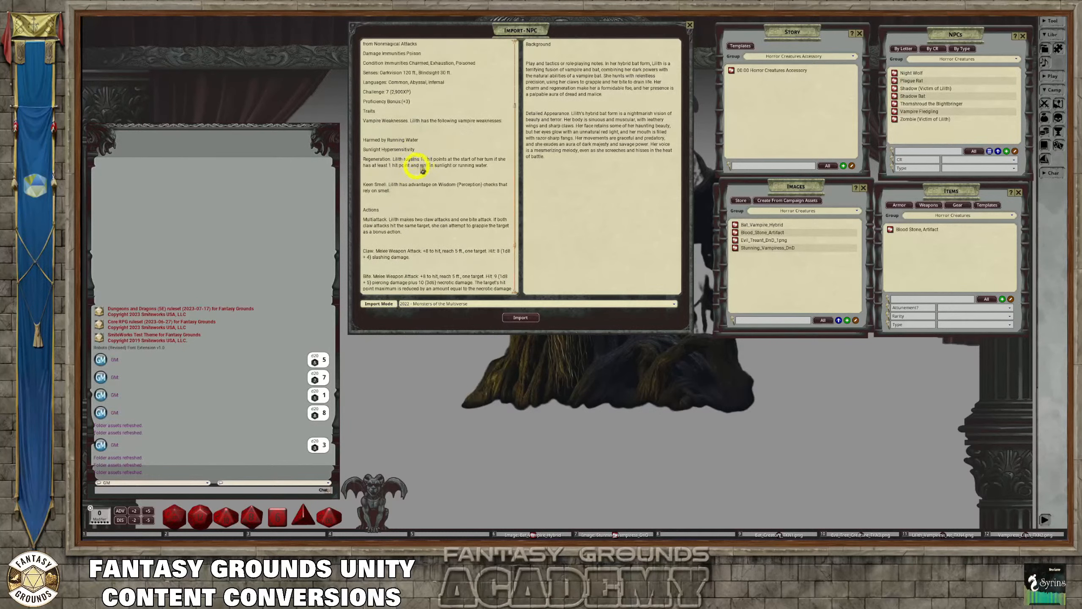
{"action": "right_click", "coordinate": [423, 110]}
{"action": "scroll", "coordinate": [442, 174], "scroll_direction": "up", "scroll_amount": 7}
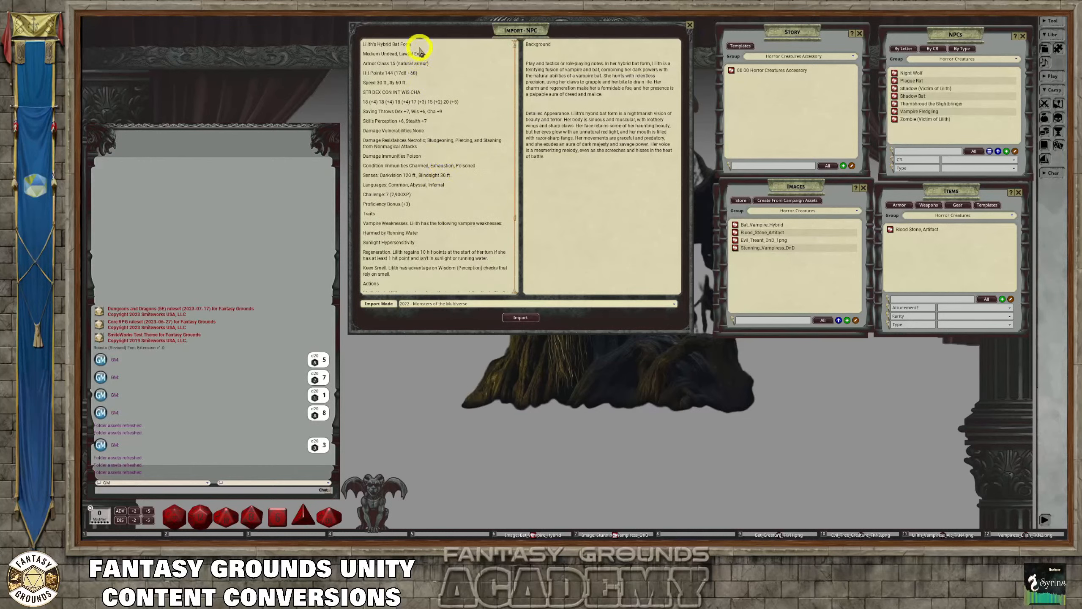
Copy the name "Lilith's Hybrid Bat Form" from the stat block onto a new line above Background and format it as a heading
{"action": "left_click_drag", "start_coordinate": [415, 44], "coordinate": [354, 49]}
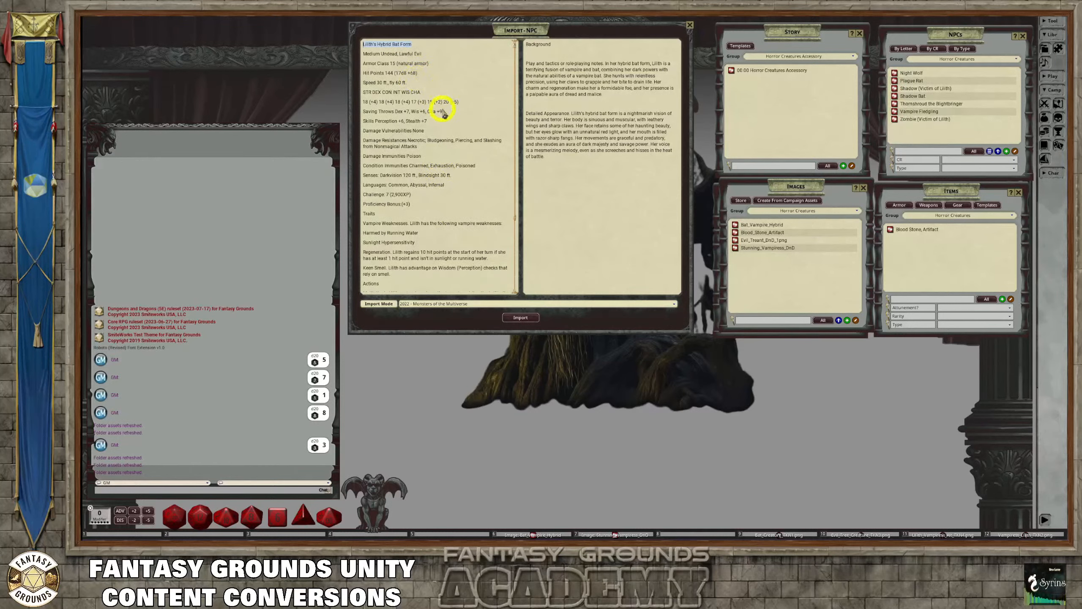
{"action": "key", "text": "ctrl+c"}
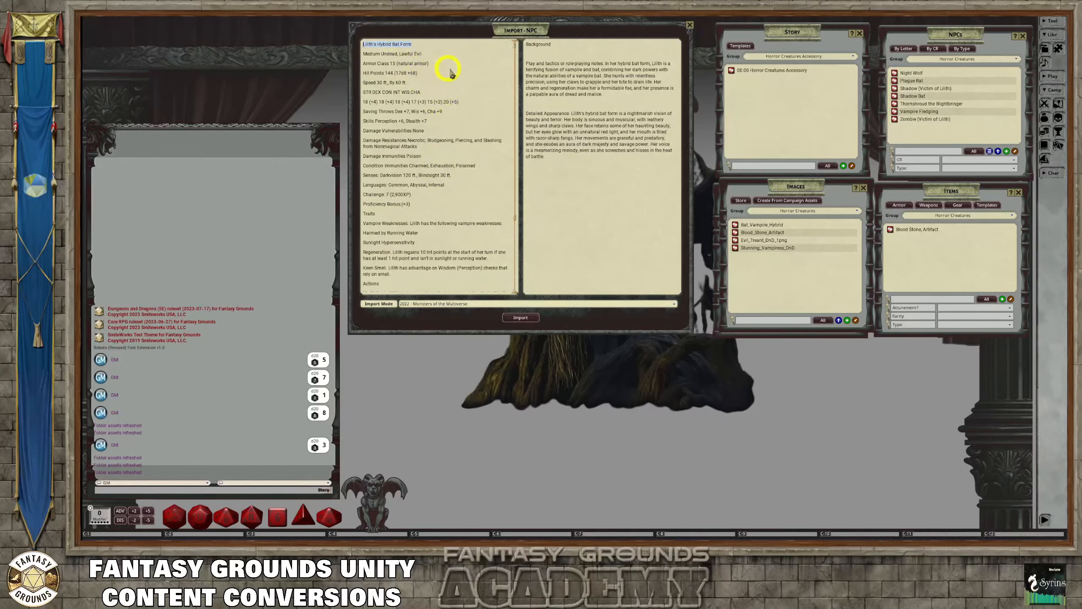
{"action": "left_click", "coordinate": [529, 44]}
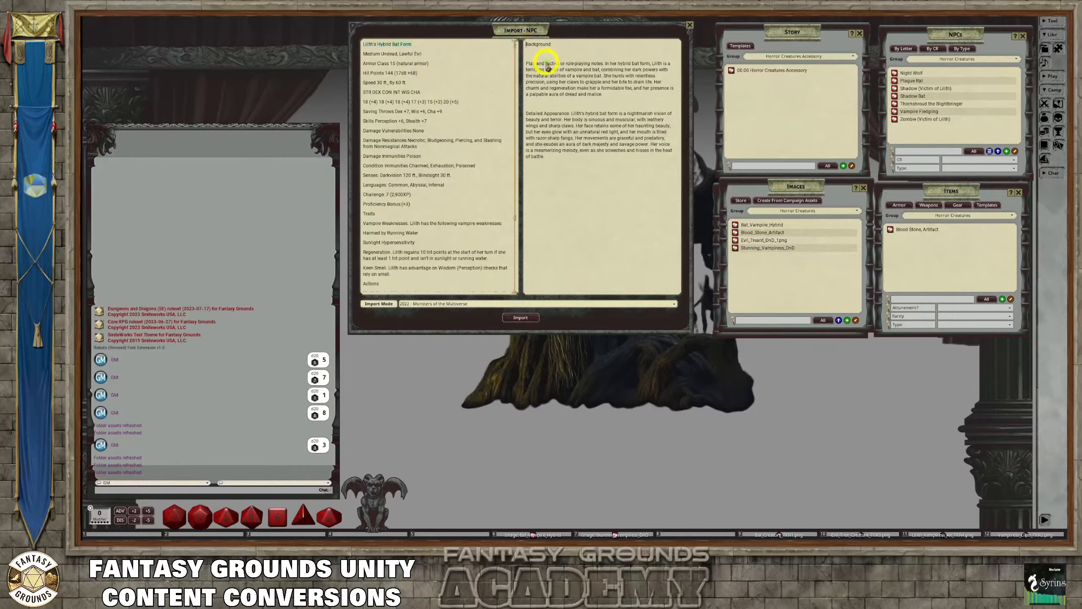
{"action": "key", "text": "Return"}
{"action": "key", "text": "ctrl"}
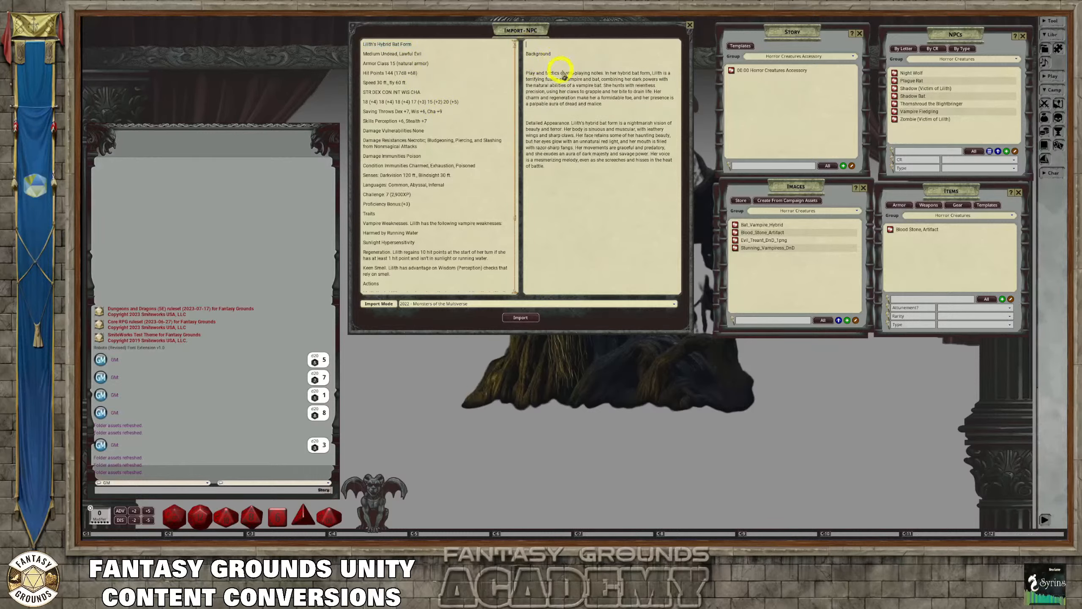
{"action": "key", "text": "ctrl+v"}
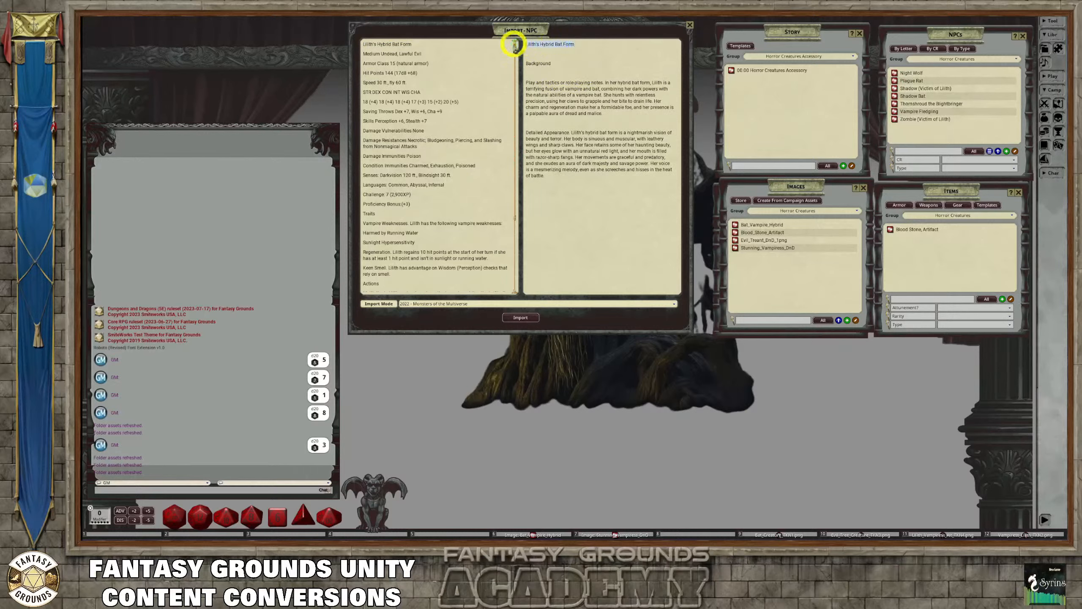
{"action": "key", "text": "ctrl+h"}
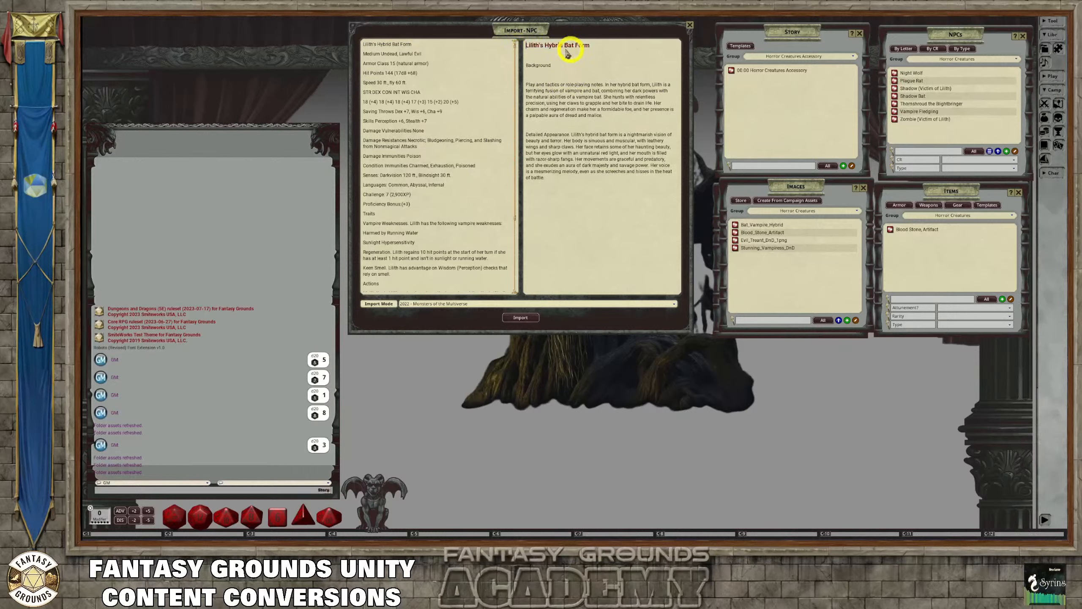
Remove the extra blank lines between the paragraphs of the description text
{"action": "left_click", "coordinate": [529, 74]}
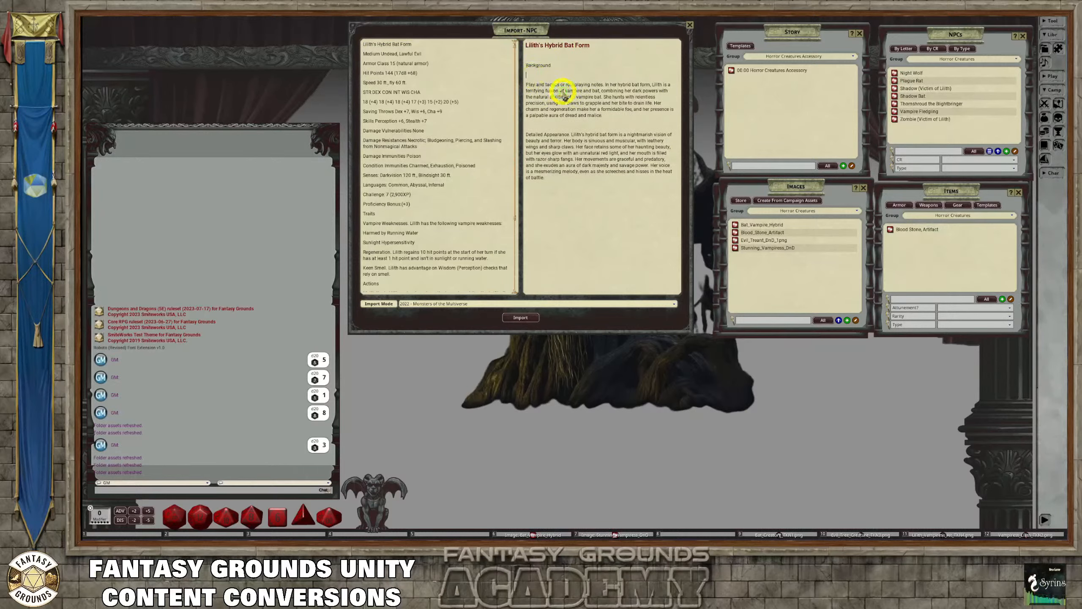
{"action": "right_click", "coordinate": [554, 73]}
{"action": "left_click", "coordinate": [537, 55]}
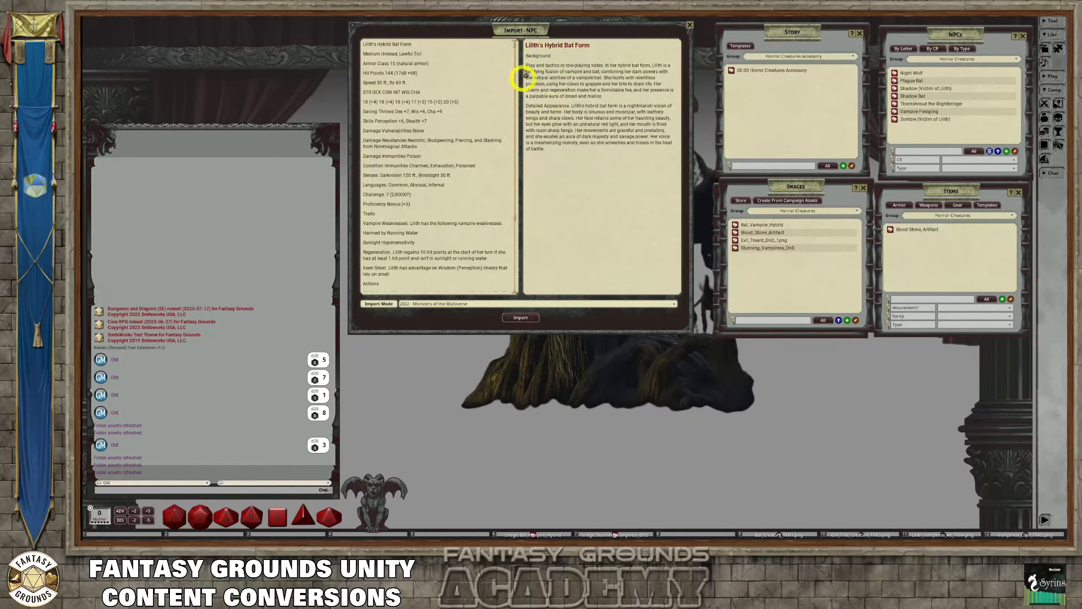
Make the "Background" and "Detailed Appearance" labels in the description bold
{"action": "left_click_drag", "start_coordinate": [553, 55], "coordinate": [521, 57]}
{"action": "key", "text": "ctrl"}
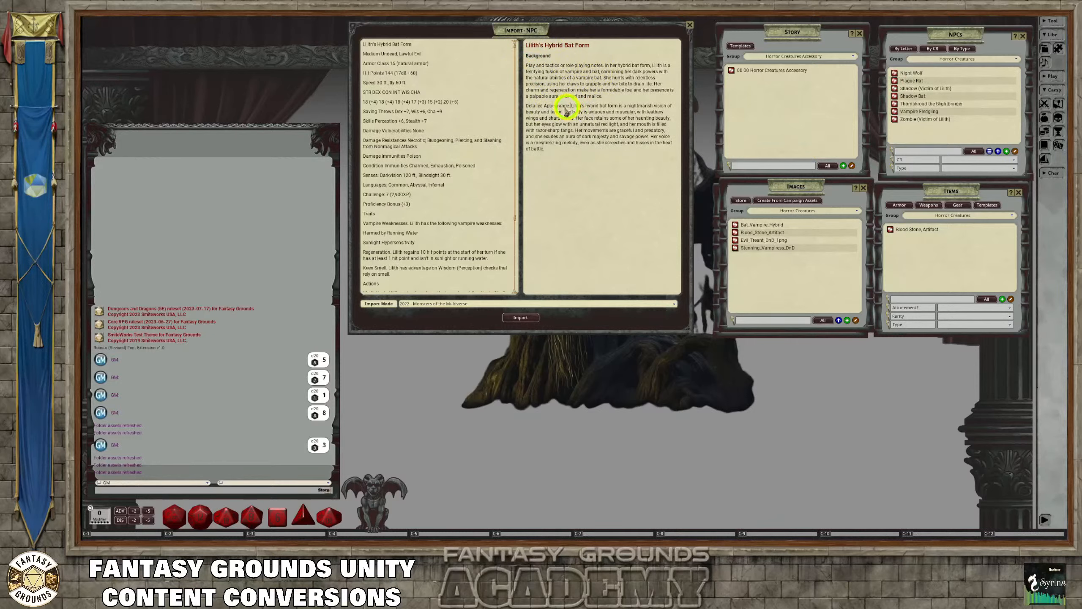
{"action": "left_click_drag", "start_coordinate": [565, 110], "coordinate": [521, 104]}
{"action": "key", "text": "ctrl+b"}
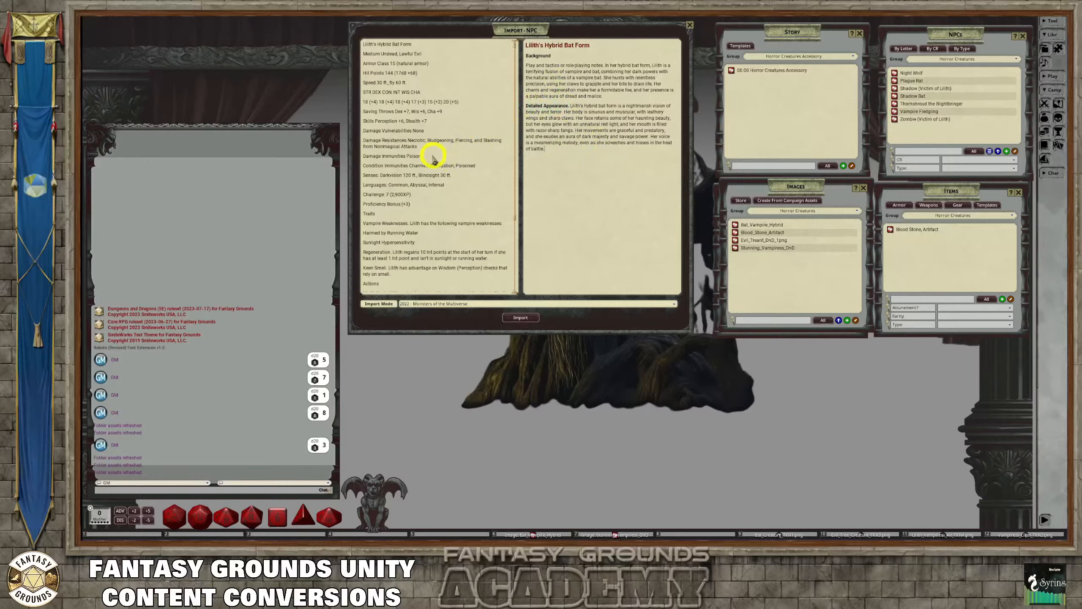
Check the cleaned stat block from start to end and import Lilith's Hybrid Bat Form as an NPC
{"action": "scroll", "coordinate": [434, 209], "scroll_direction": "down", "scroll_amount": 1}
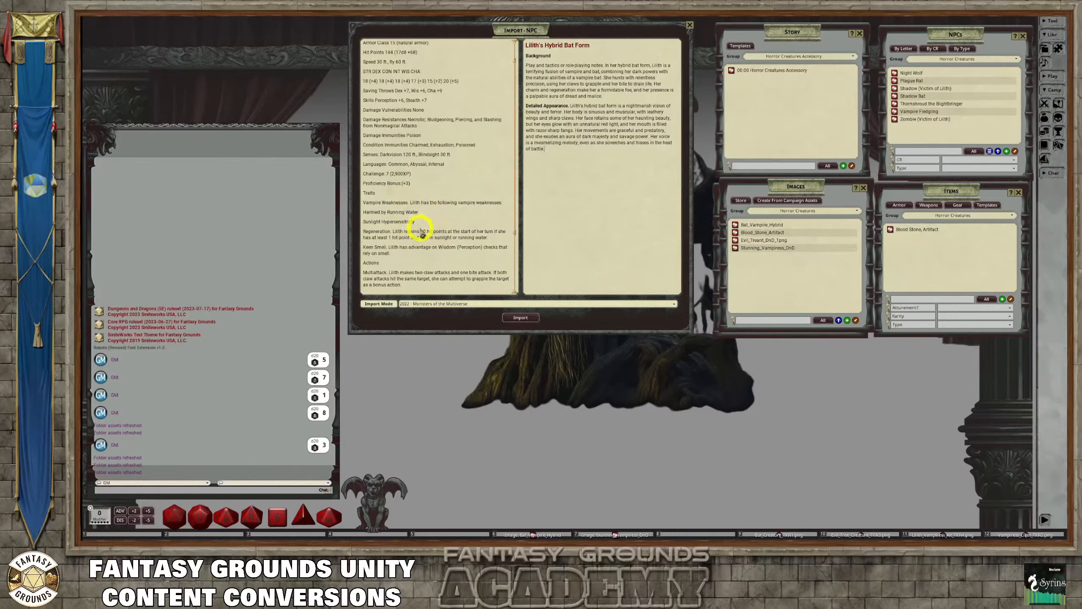
{"action": "scroll", "coordinate": [409, 272], "scroll_direction": "down", "scroll_amount": 2}
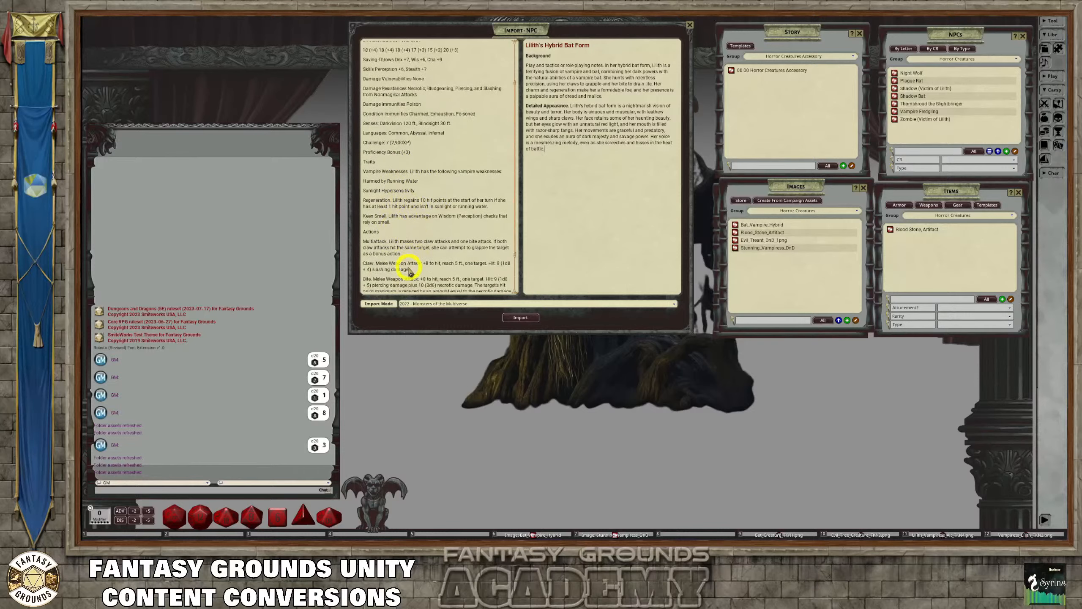
{"action": "scroll", "coordinate": [410, 271], "scroll_direction": "down", "scroll_amount": 2}
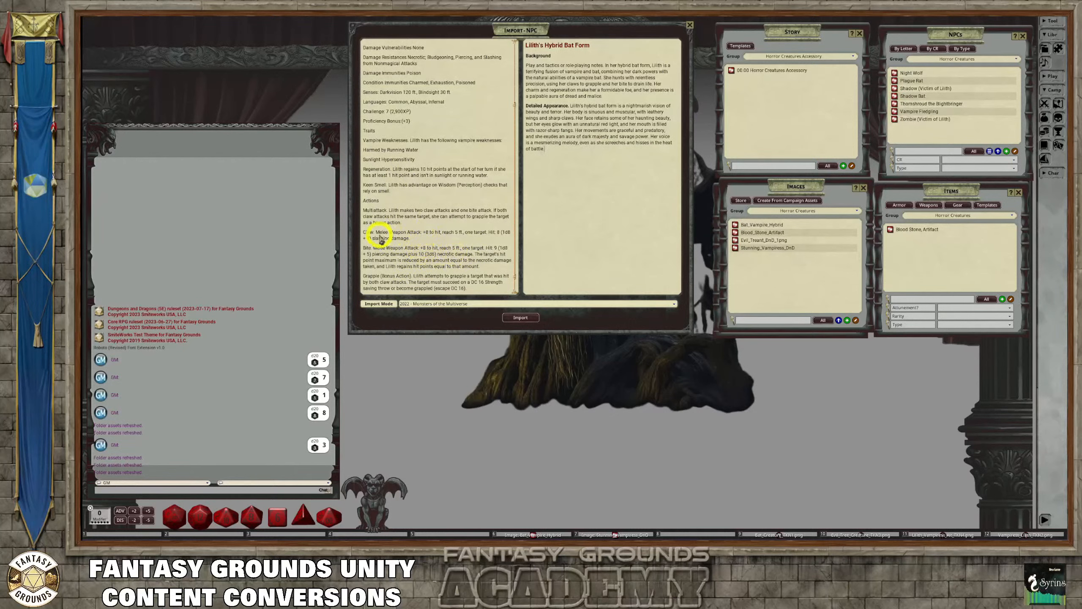
{"action": "scroll", "coordinate": [386, 255], "scroll_direction": "down", "scroll_amount": 2}
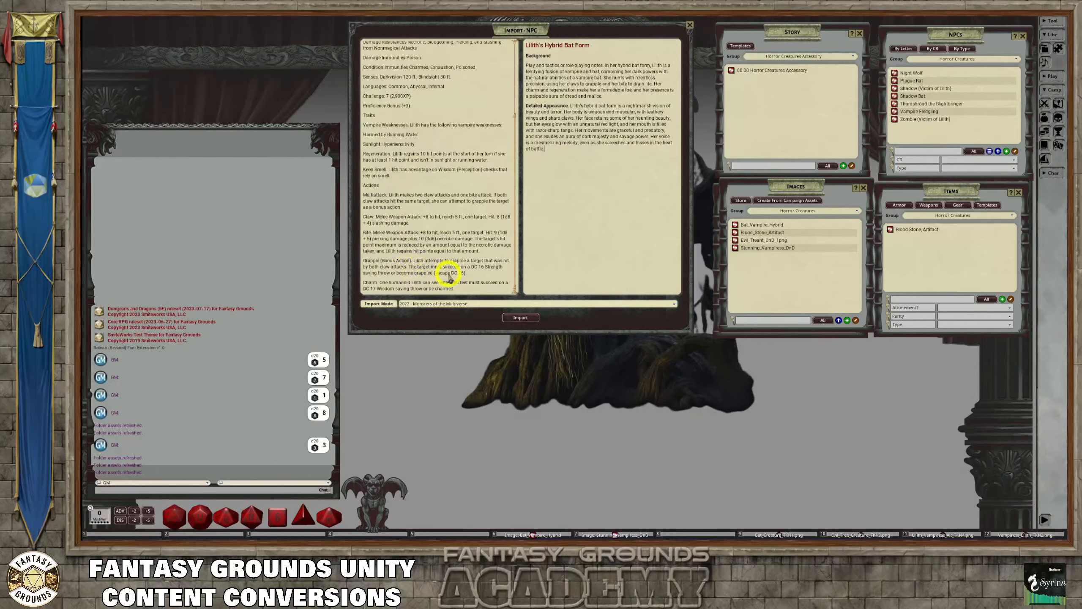
{"action": "scroll", "coordinate": [443, 273], "scroll_direction": "up", "scroll_amount": 4}
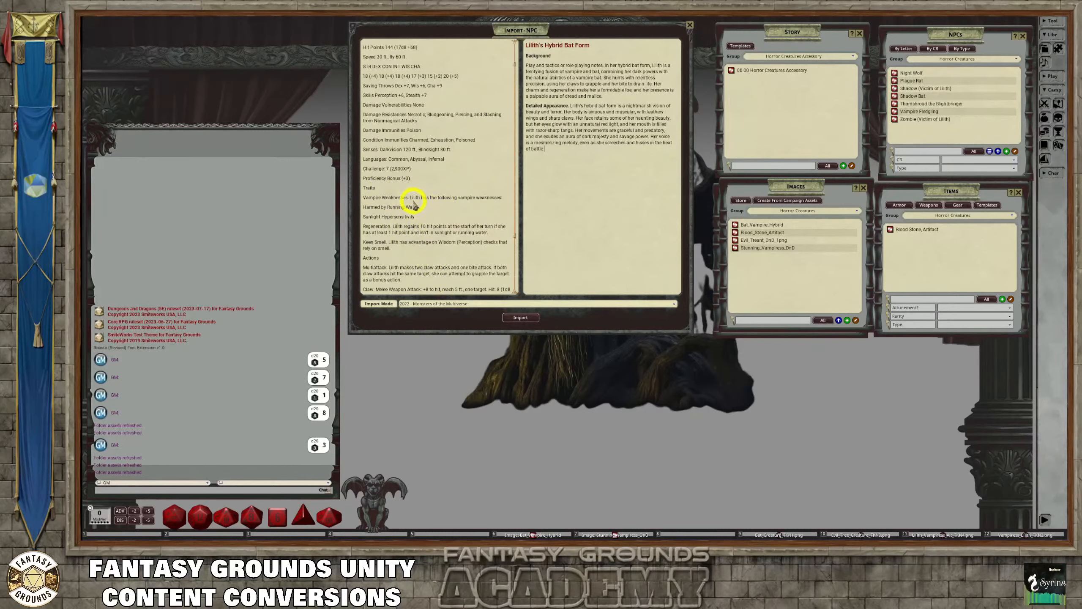
{"action": "scroll", "coordinate": [411, 192], "scroll_direction": "up", "scroll_amount": 2}
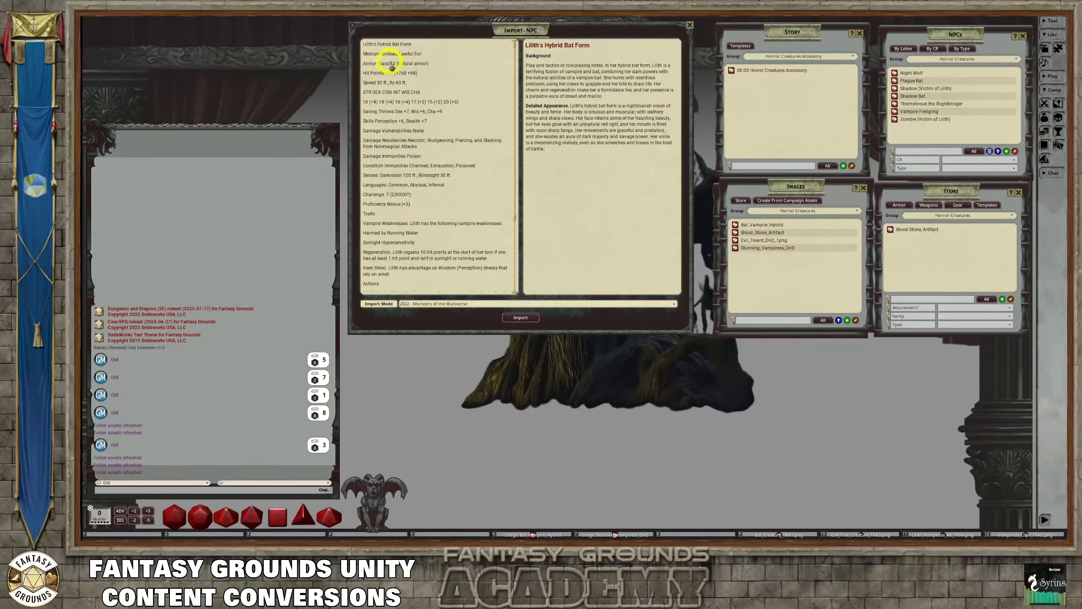
{"action": "left_click", "coordinate": [533, 322]}
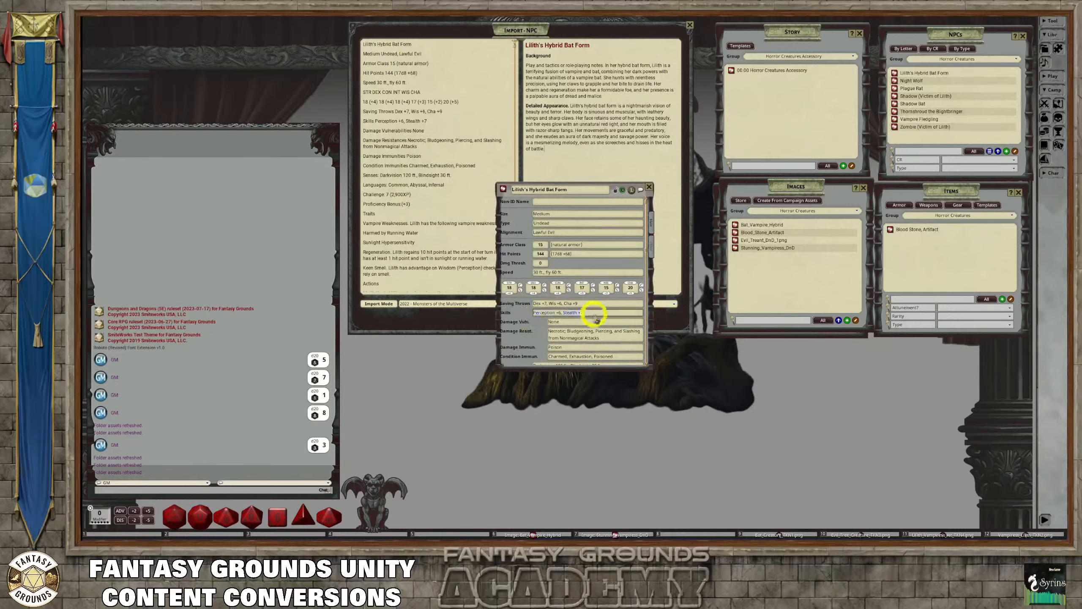
Review the defenses, traits and actions in the imported Lilith's Hybrid Bat Form record
{"action": "scroll", "coordinate": [598, 315], "scroll_direction": "down", "scroll_amount": 4}
{"action": "scroll", "coordinate": [601, 328], "scroll_direction": "down", "scroll_amount": 4}
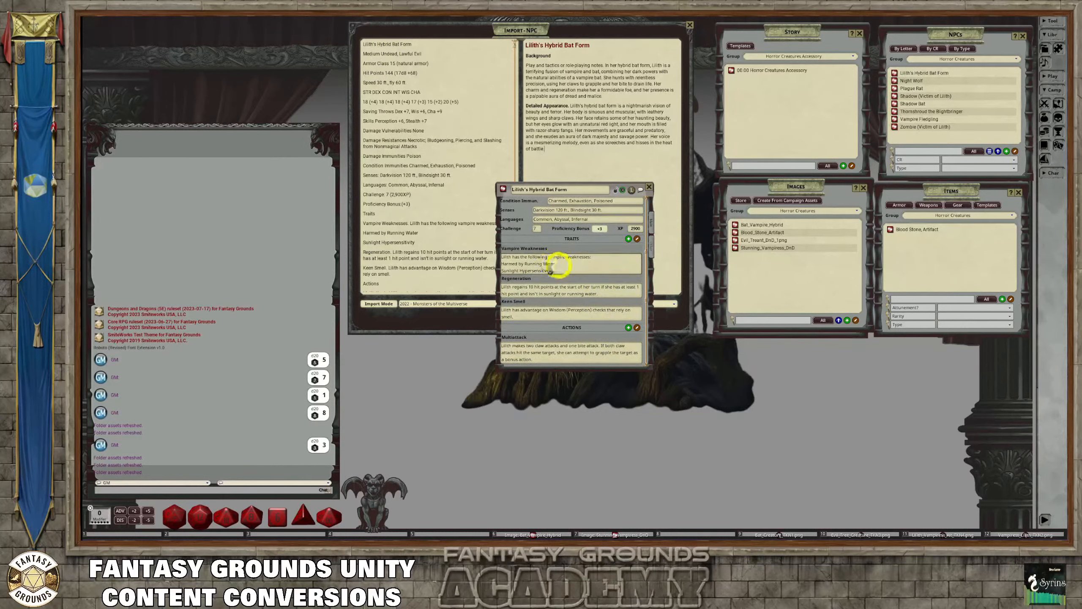
{"action": "scroll", "coordinate": [573, 273], "scroll_direction": "down", "scroll_amount": 4}
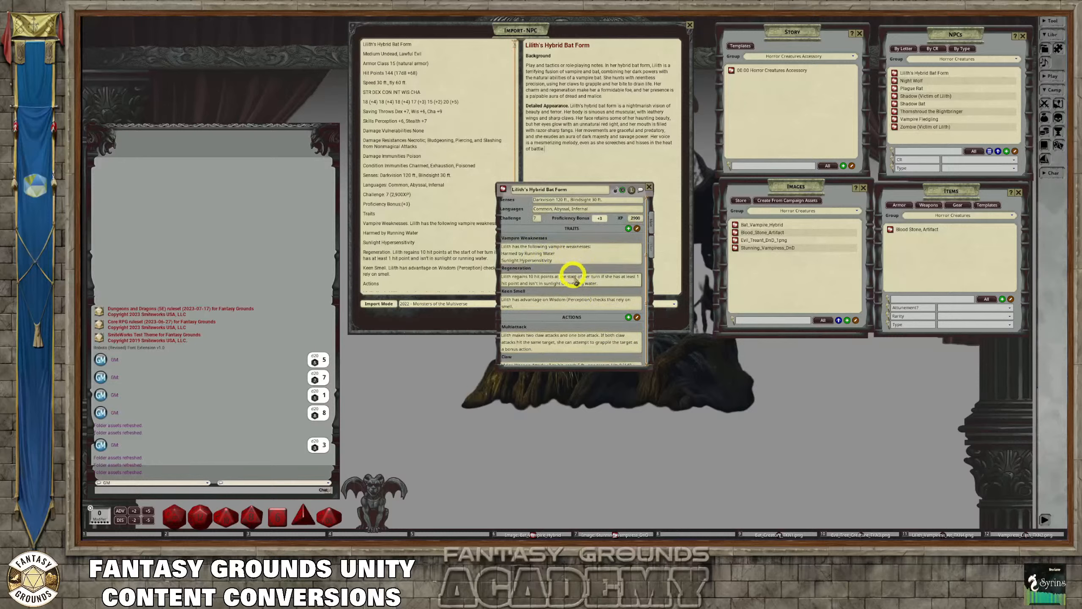
{"action": "scroll", "coordinate": [578, 291], "scroll_direction": "up", "scroll_amount": 4}
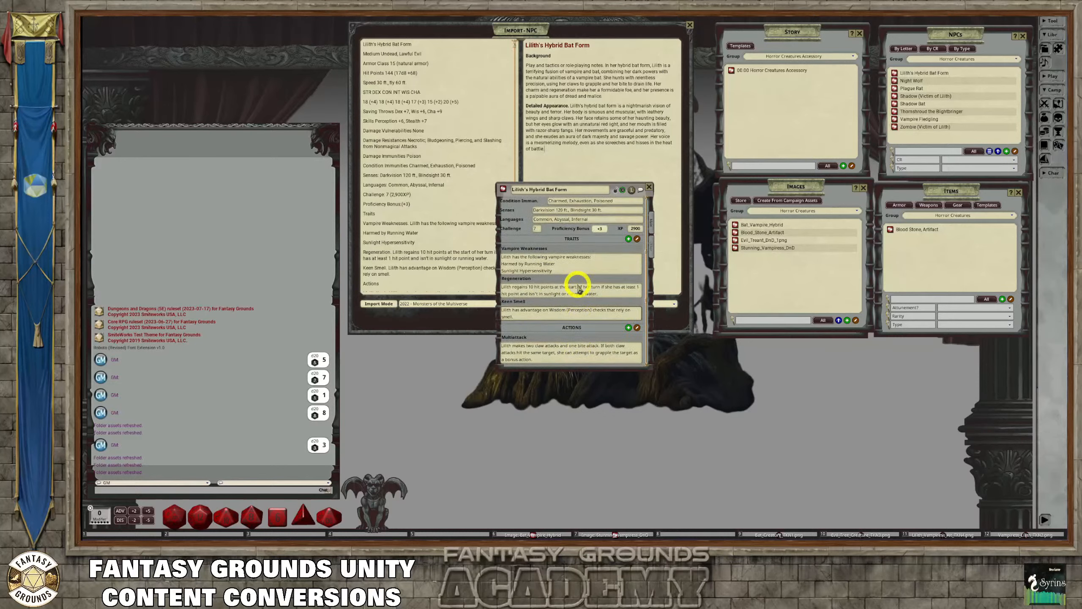
{"action": "scroll", "coordinate": [578, 290], "scroll_direction": "down", "scroll_amount": 1}
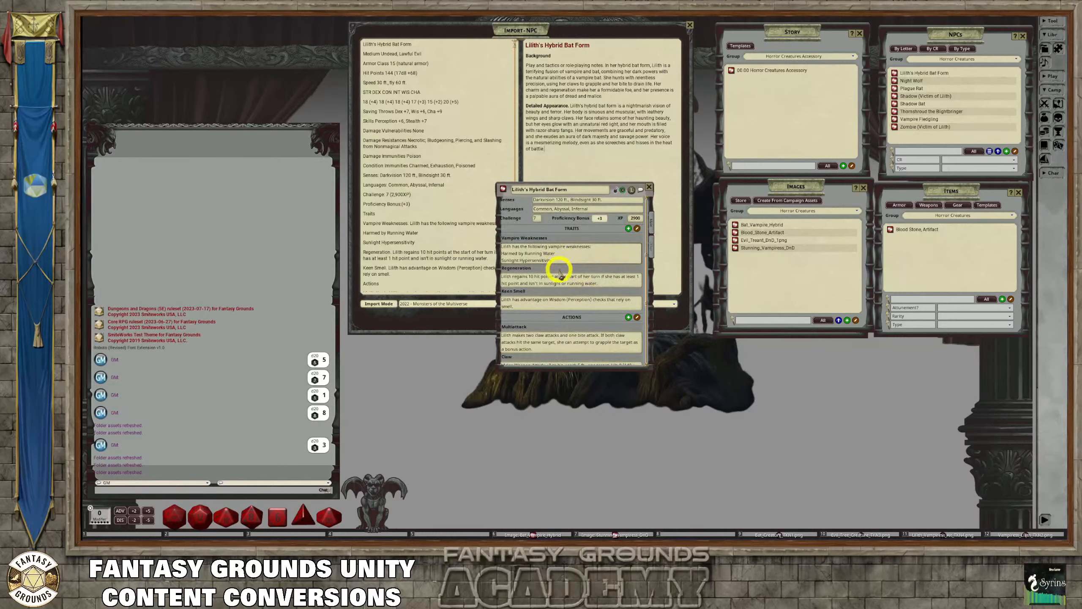
{"action": "scroll", "coordinate": [578, 291], "scroll_direction": "down", "scroll_amount": 8}
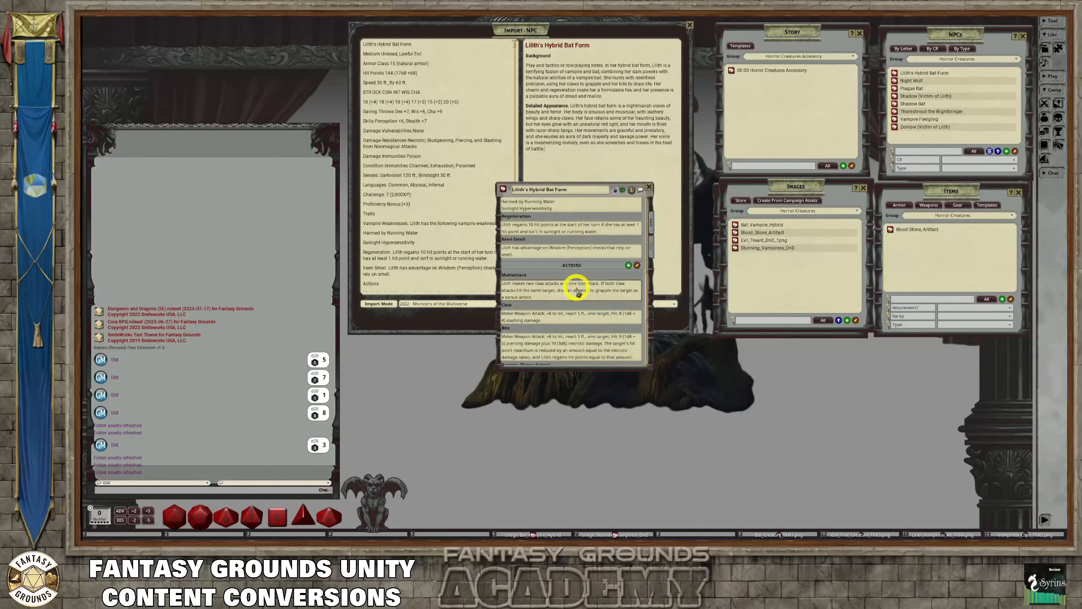
{"action": "scroll", "coordinate": [578, 291], "scroll_direction": "down", "scroll_amount": 2}
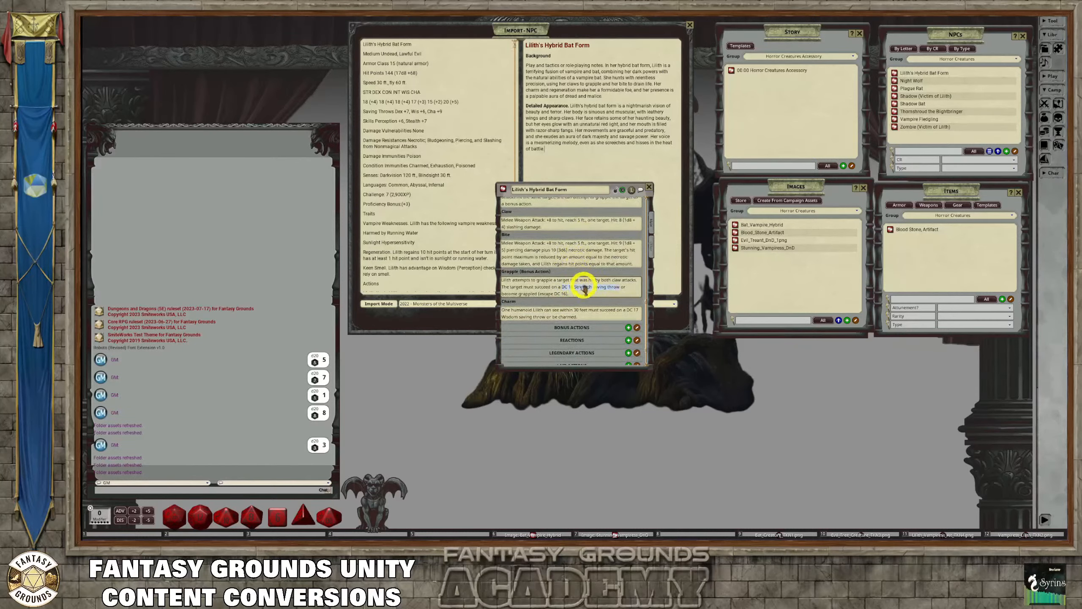
View the description text in Lilith's Hybrid Bat Form record, enlarging its window and moving it higher on the desktop
{"action": "left_click", "coordinate": [649, 247]}
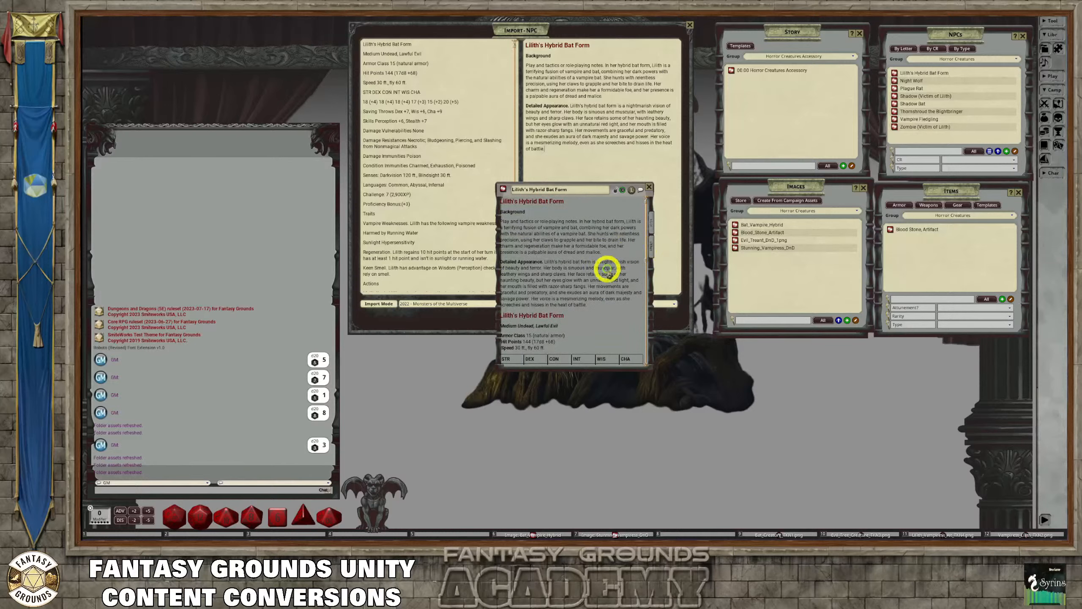
{"action": "scroll", "coordinate": [613, 281], "scroll_direction": "down", "scroll_amount": 8}
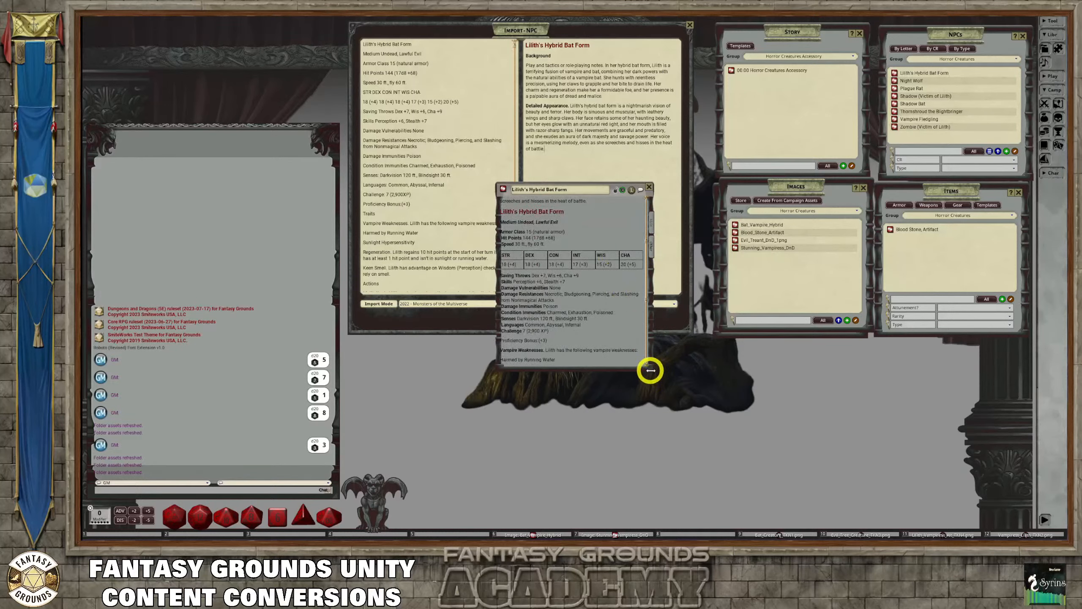
{"action": "left_click_drag", "start_coordinate": [649, 368], "coordinate": [788, 487]}
{"action": "scroll", "coordinate": [640, 321], "scroll_direction": "up", "scroll_amount": 2}
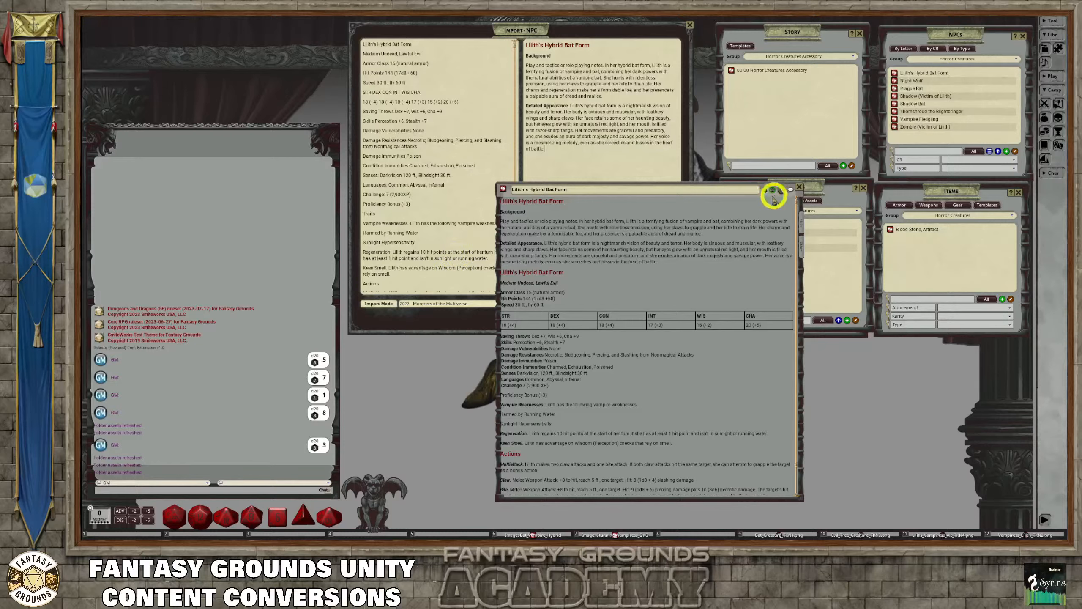
{"action": "left_click_drag", "start_coordinate": [774, 200], "coordinate": [806, 105]}
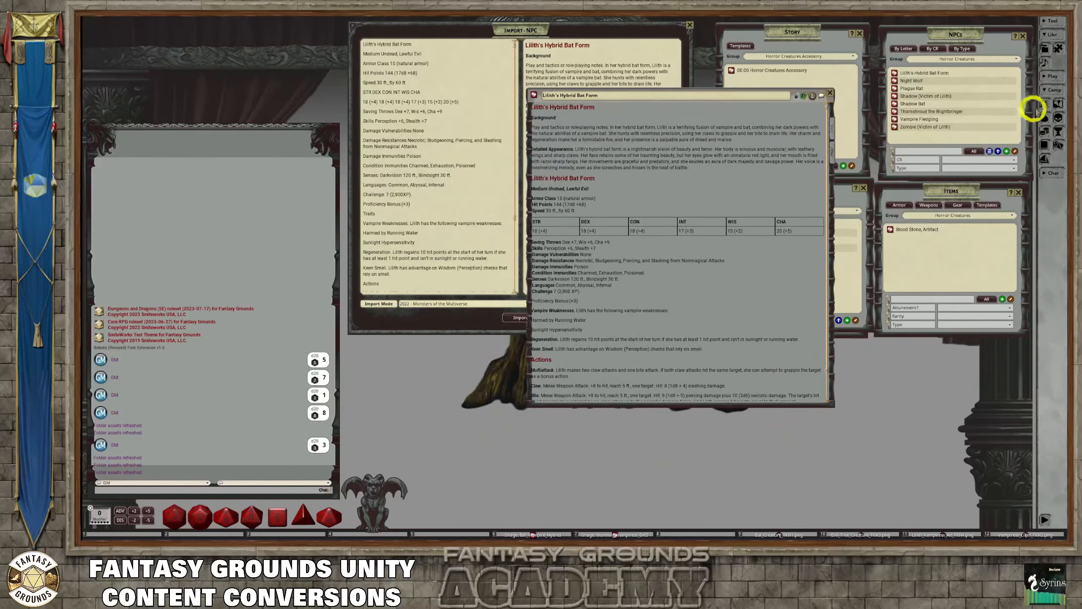
Browse the campaign's image assets and preview two of the vampire woman portraits, including the Stunning Vampiress one, at a larger size
{"action": "left_click", "coordinate": [1050, 57]}
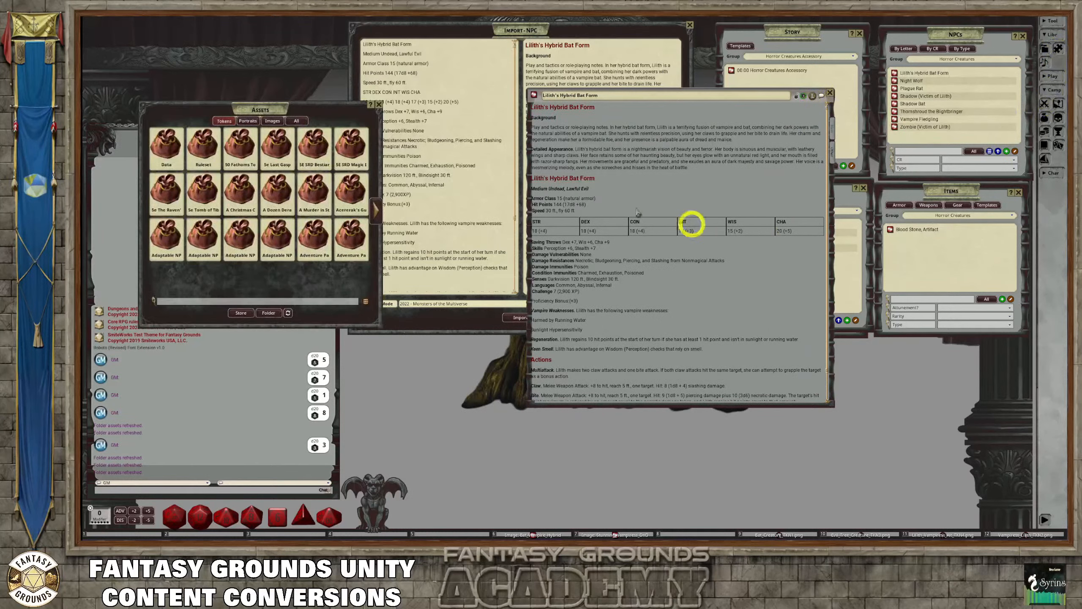
{"action": "left_click", "coordinate": [271, 120]}
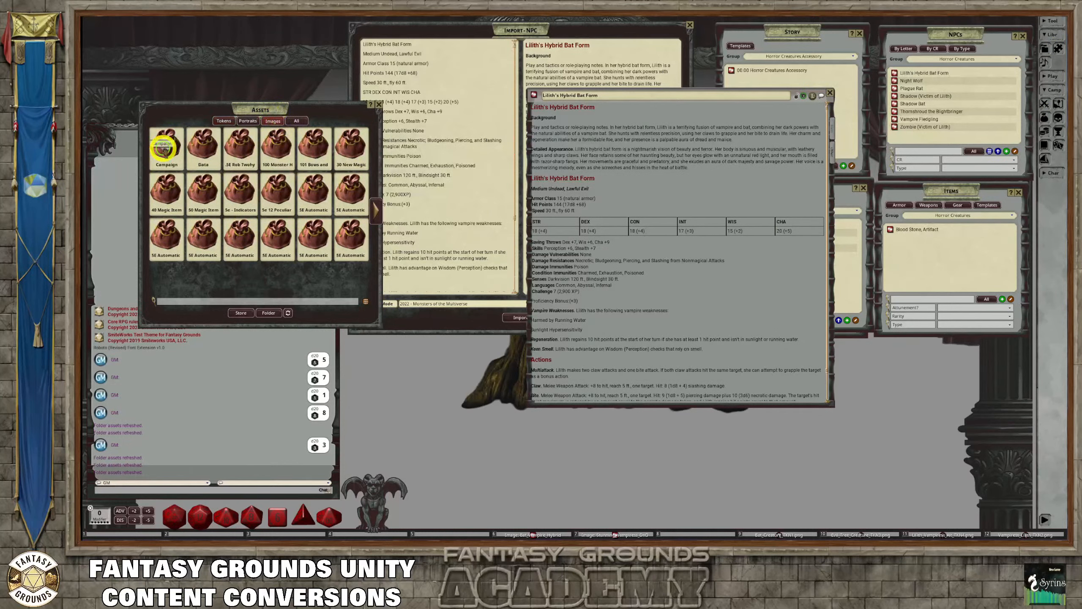
{"action": "left_click", "coordinate": [164, 148]}
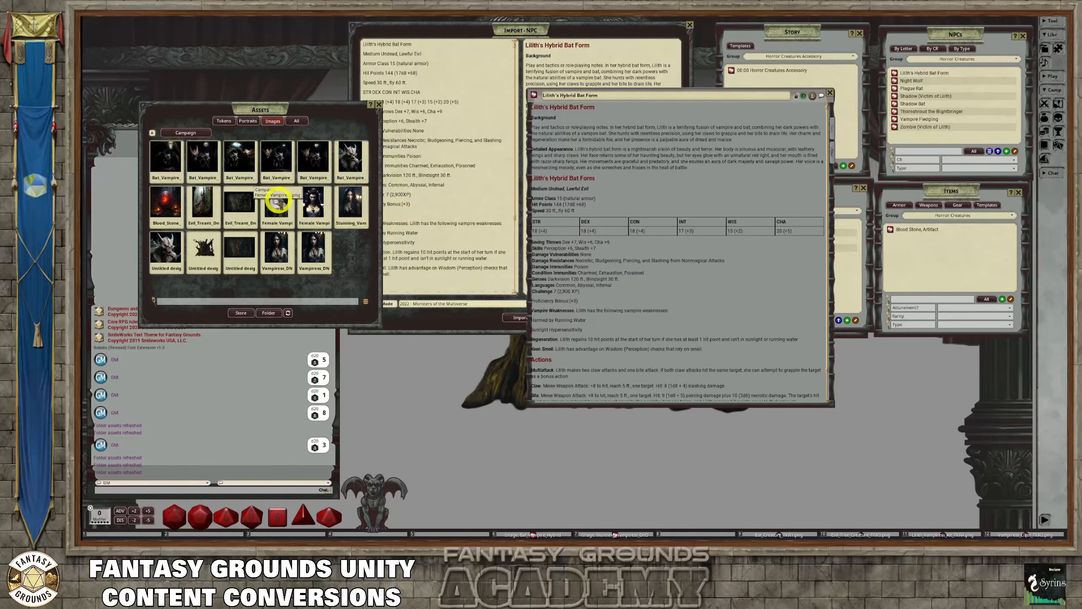
{"action": "left_click", "coordinate": [310, 203]}
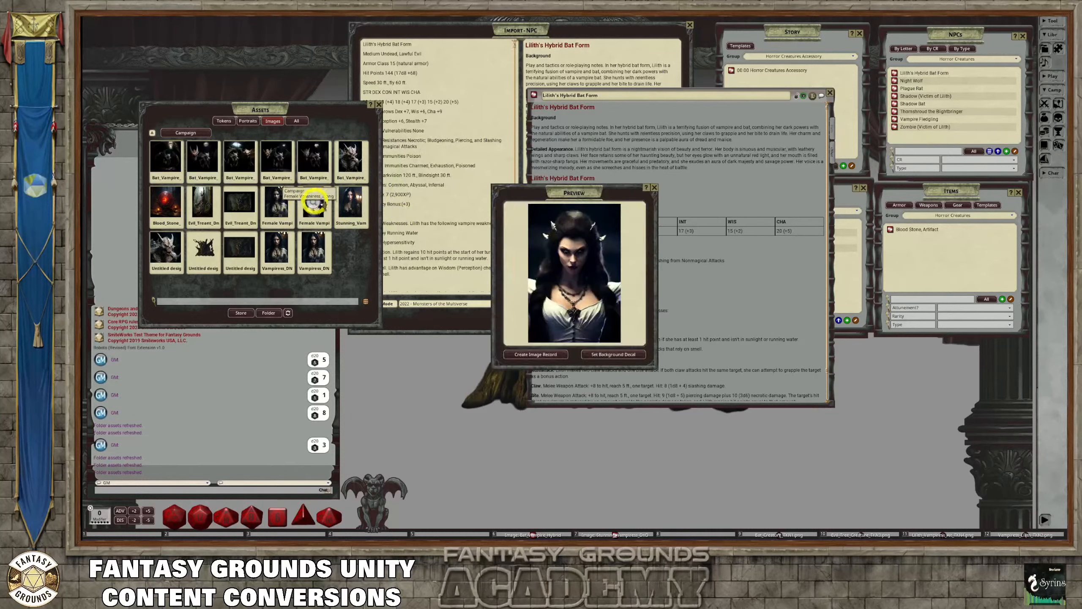
{"action": "left_click_drag", "start_coordinate": [582, 181], "coordinate": [496, 85]}
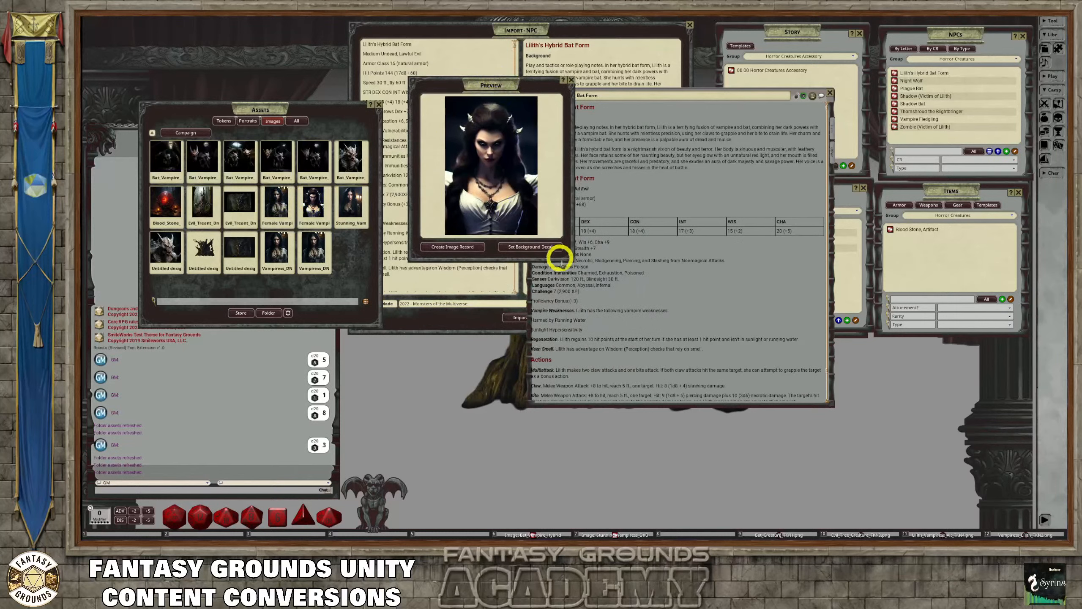
{"action": "left_click_drag", "start_coordinate": [572, 261], "coordinate": [637, 435]}
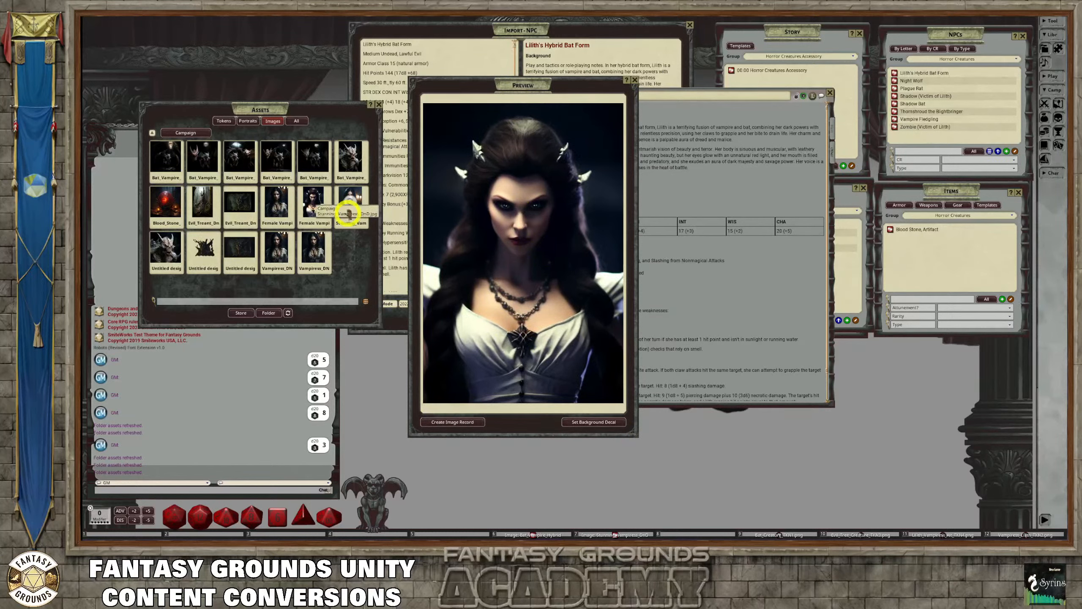
{"action": "left_click", "coordinate": [349, 205]}
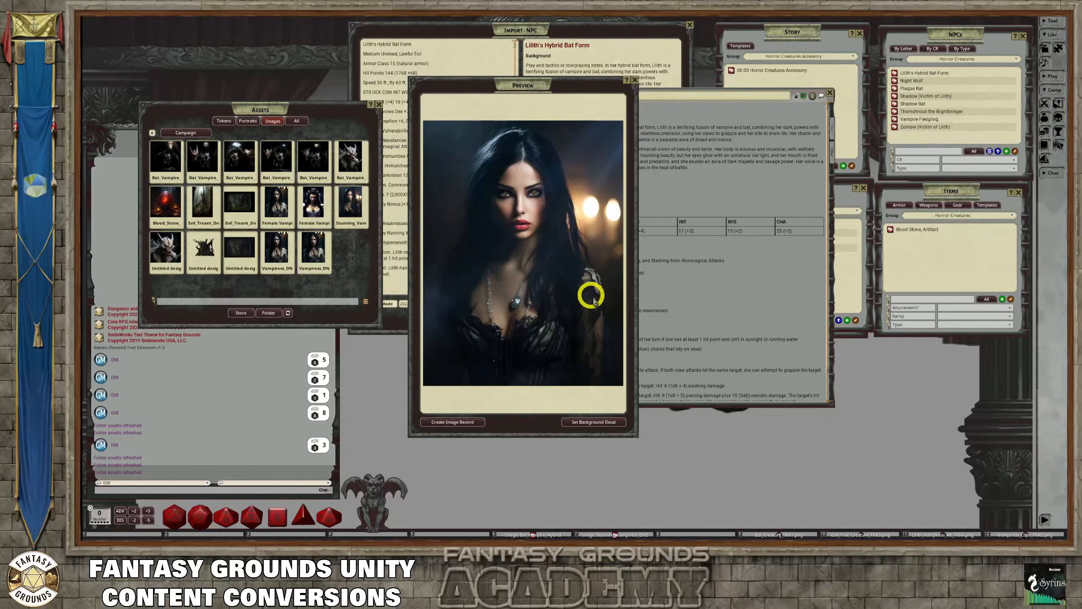
{"action": "left_click", "coordinate": [634, 79]}
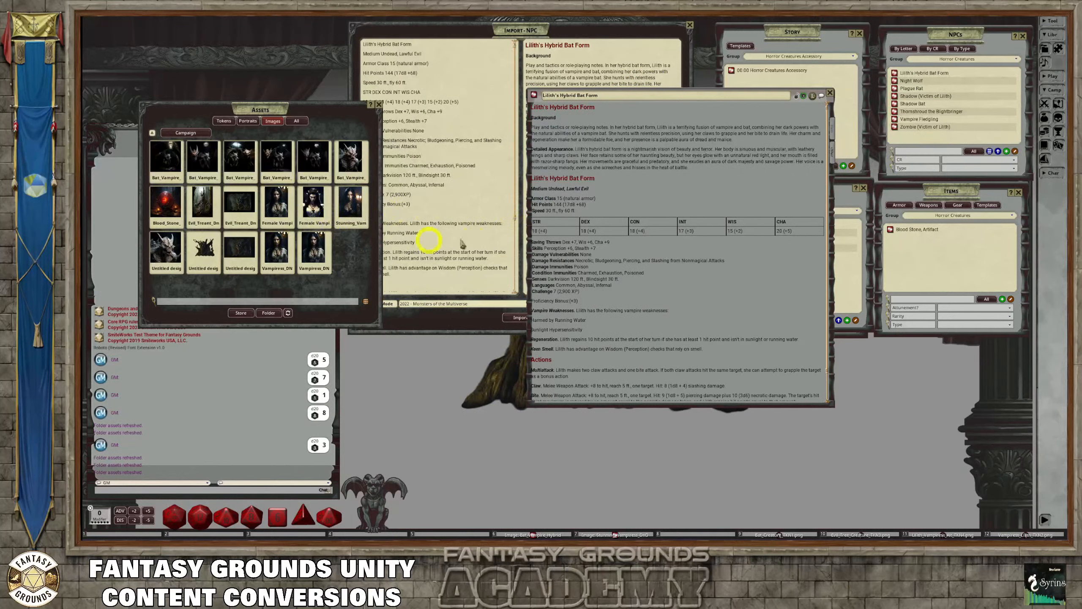
Preview the Bat_Vampire_Hybrid portrait and the picture of two winged bat creatures under a ceiling light
{"action": "left_click", "coordinate": [355, 154]}
{"action": "left_click_drag", "start_coordinate": [570, 187], "coordinate": [477, 66]}
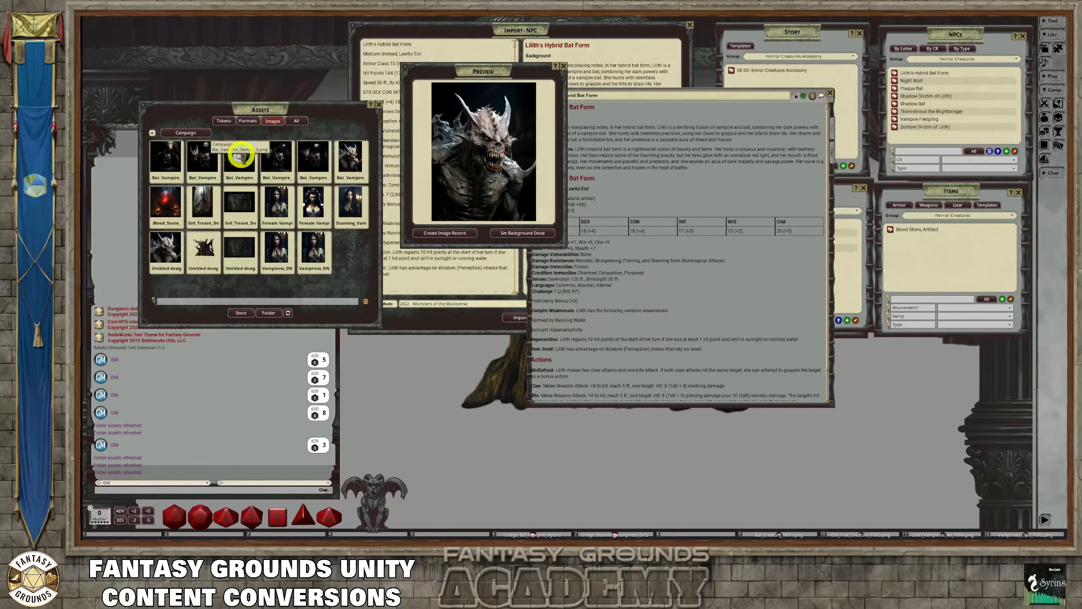
{"action": "left_click", "coordinate": [240, 154]}
{"action": "left_click_drag", "start_coordinate": [527, 75], "coordinate": [536, 112]}
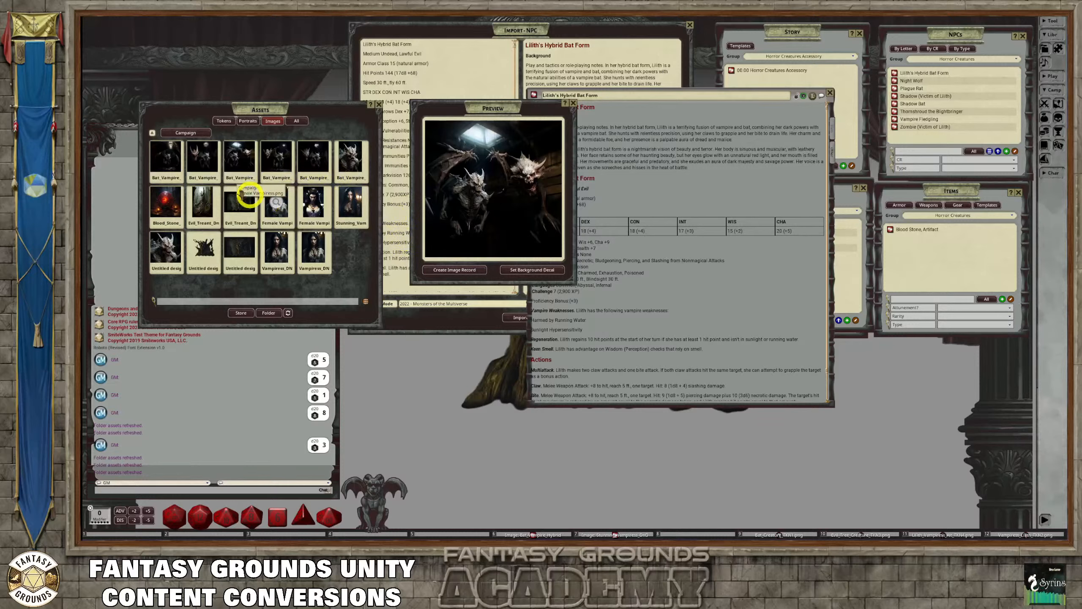
Create an image record from the Bat_Vampire_Demon asset, set its unidentified name to "Bat Creature" and lock the record
{"action": "left_click", "coordinate": [170, 156]}
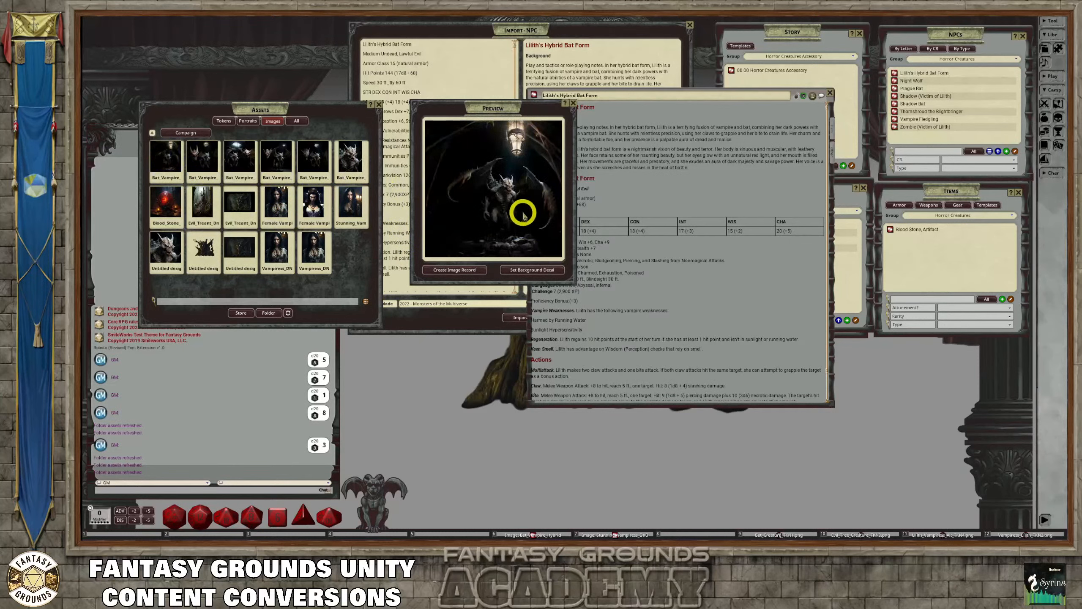
{"action": "left_click_drag", "start_coordinate": [575, 286], "coordinate": [612, 314]}
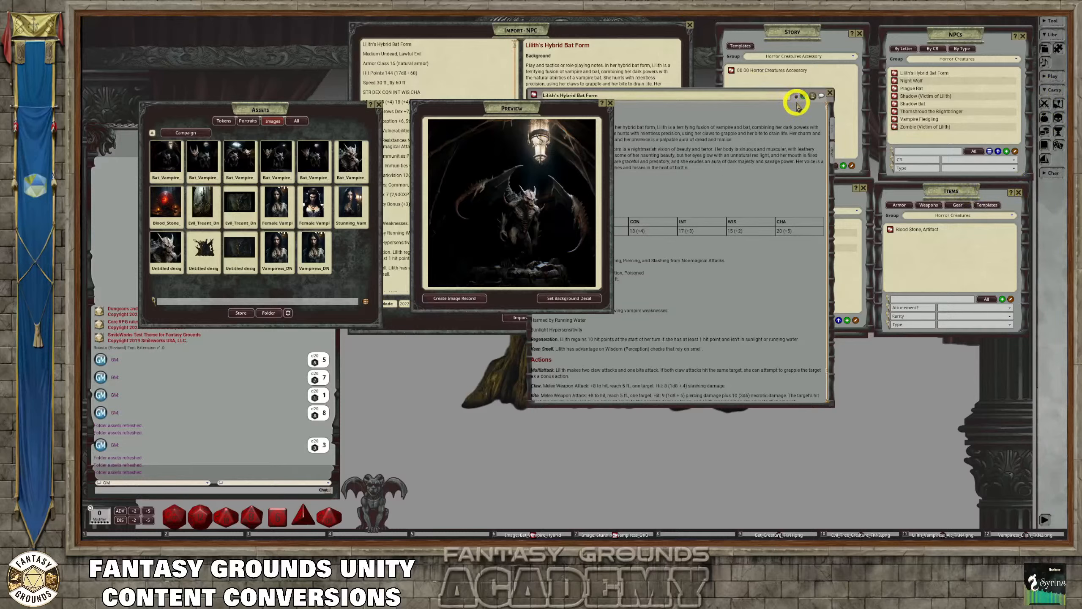
{"action": "left_click_drag", "start_coordinate": [798, 106], "coordinate": [874, 268]}
{"action": "left_click", "coordinate": [805, 185]}
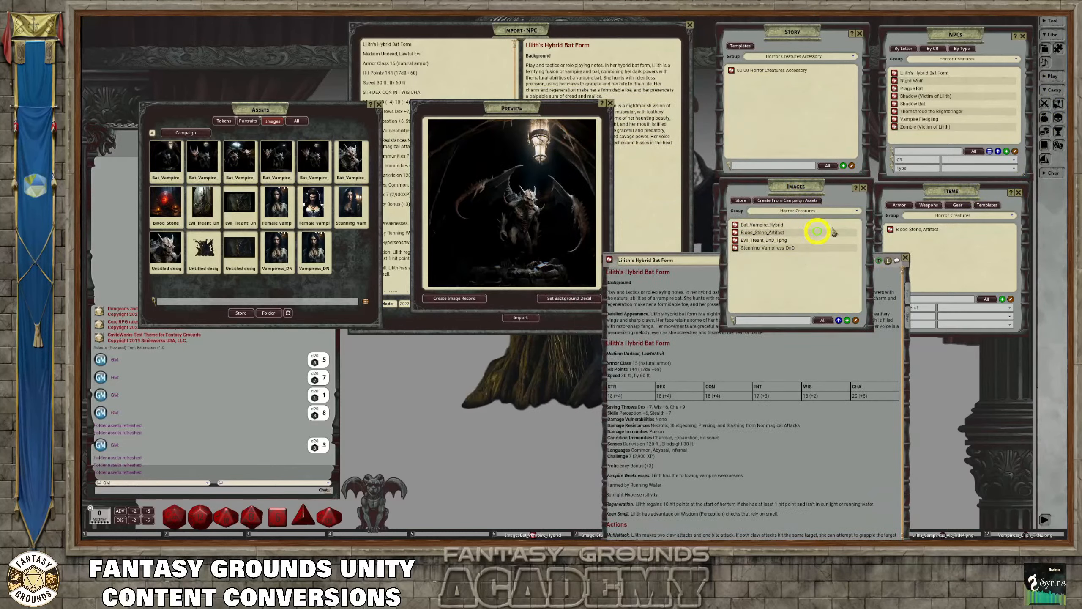
{"action": "left_click", "coordinate": [474, 298]}
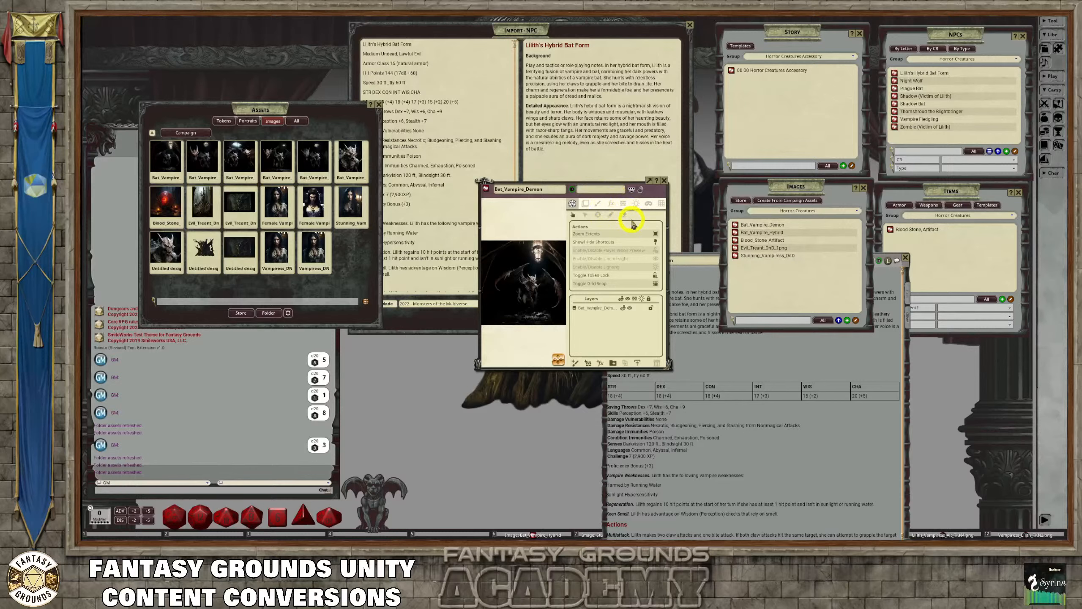
{"action": "type", "text": "Bat Creature"}
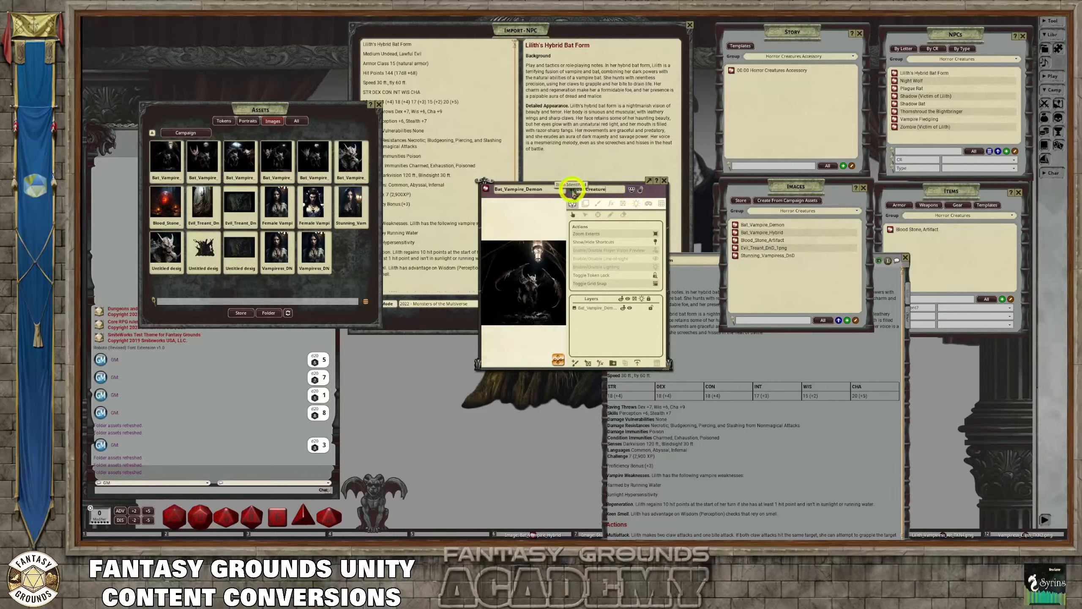
{"action": "left_click", "coordinate": [641, 190]}
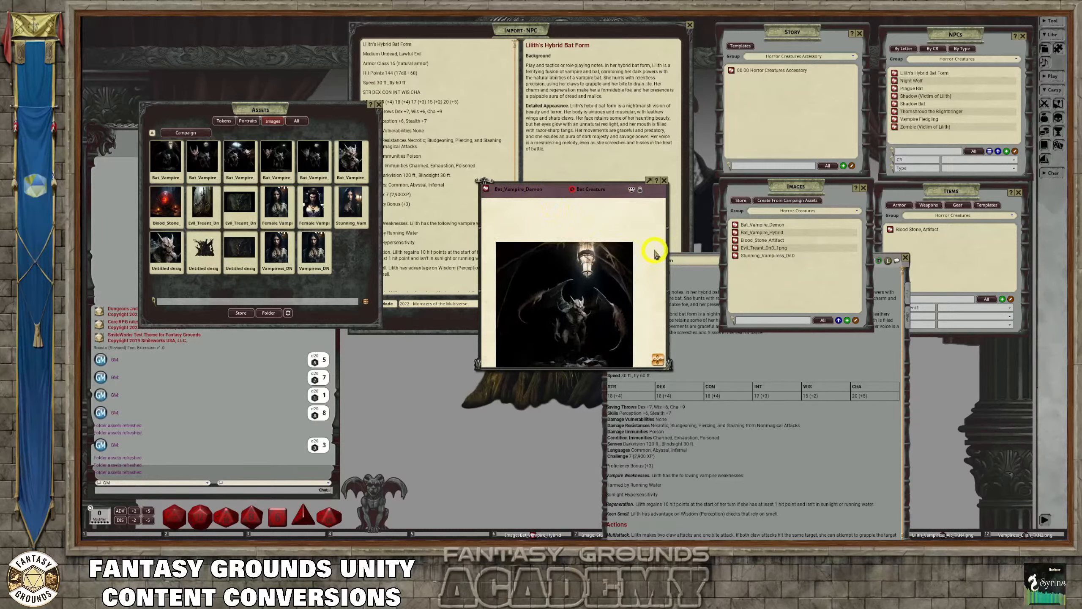
Zoom the Bat_Vampire_Demon image until the creature fills its window, and close the image record
{"action": "scroll", "coordinate": [655, 254], "scroll_direction": "up", "scroll_amount": 1}
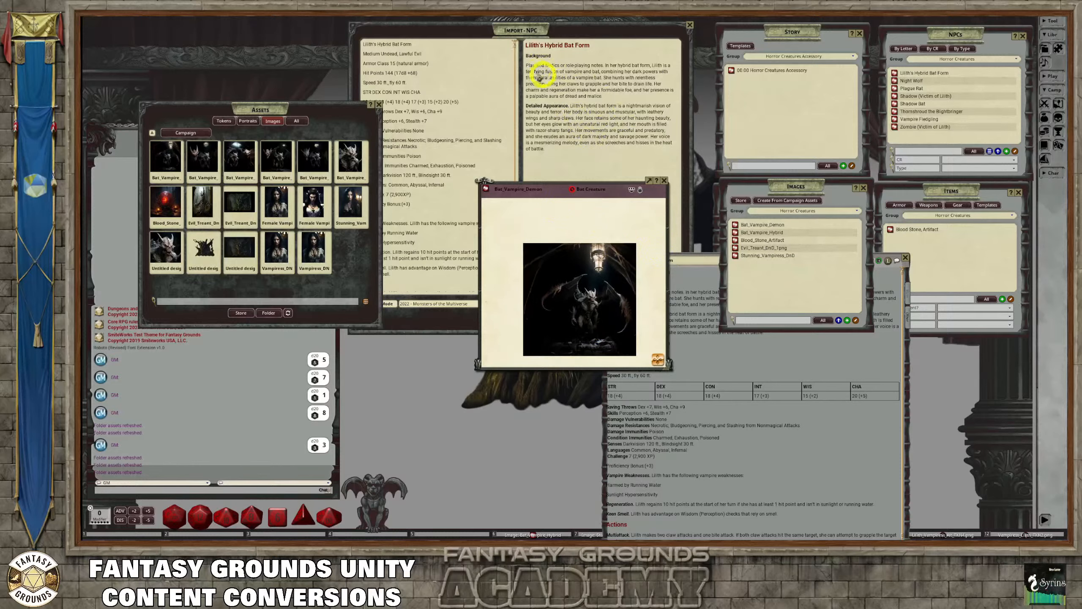
{"action": "scroll", "coordinate": [584, 239], "scroll_direction": "up", "scroll_amount": 1}
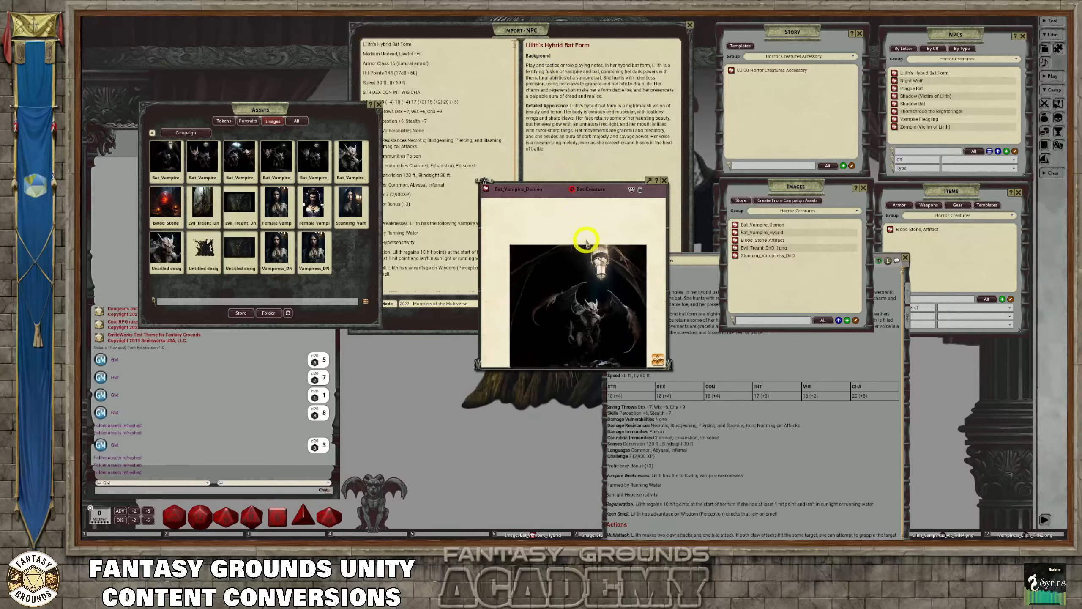
{"action": "scroll", "coordinate": [585, 241], "scroll_direction": "down", "scroll_amount": 1}
{"action": "scroll", "coordinate": [584, 242], "scroll_direction": "up", "scroll_amount": 3}
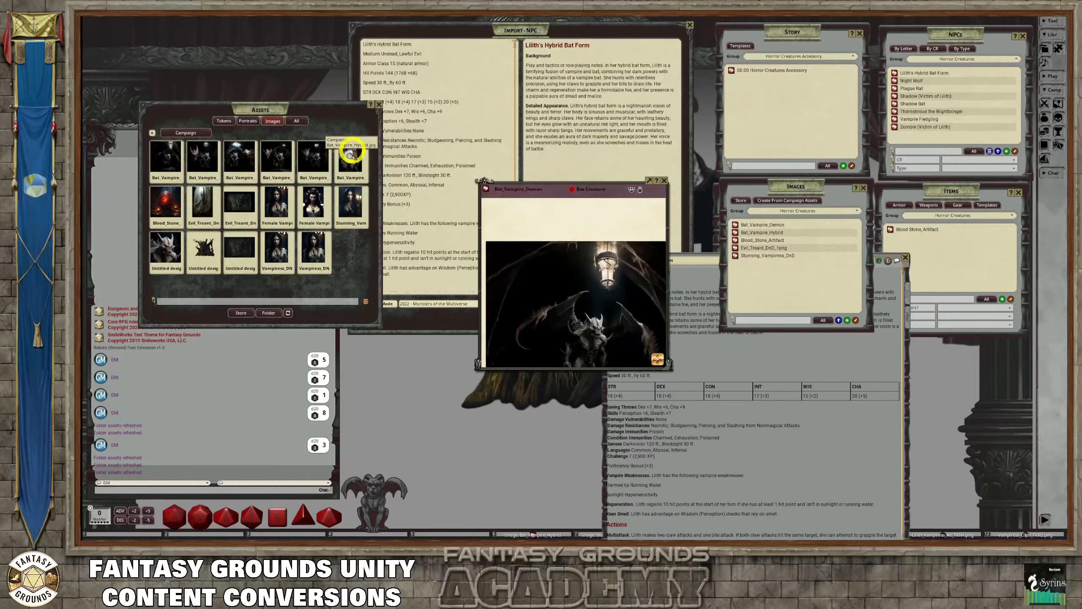
{"action": "scroll", "coordinate": [624, 309], "scroll_direction": "up", "scroll_amount": 3}
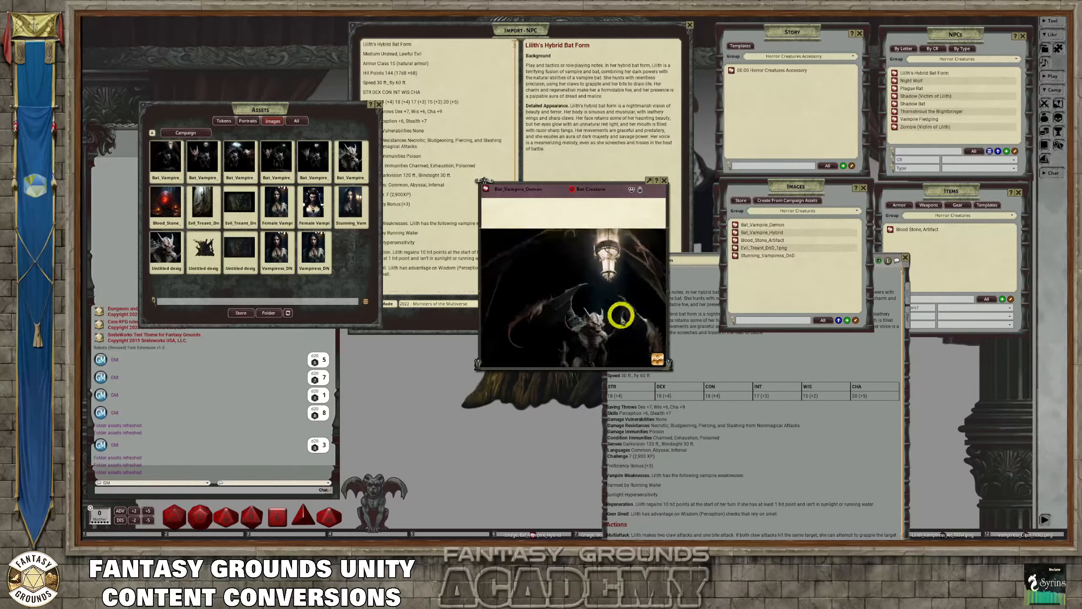
{"action": "left_click", "coordinate": [664, 181]}
Open the image record for the Bat_Vampire_Hybrid asset and examine the picture and its pin
{"action": "left_click", "coordinate": [350, 159]}
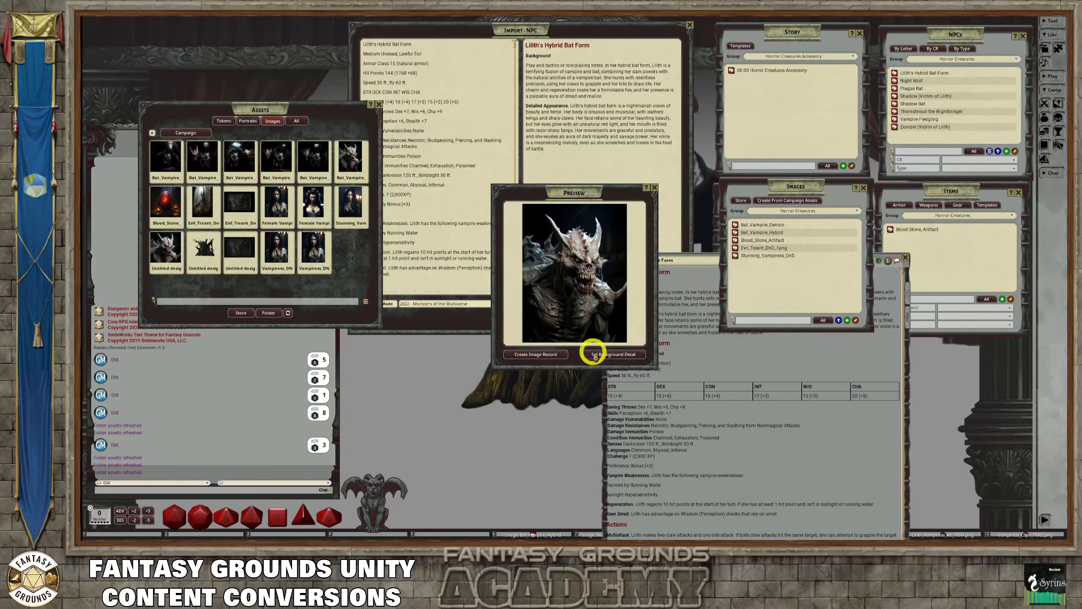
{"action": "left_click", "coordinate": [535, 355]}
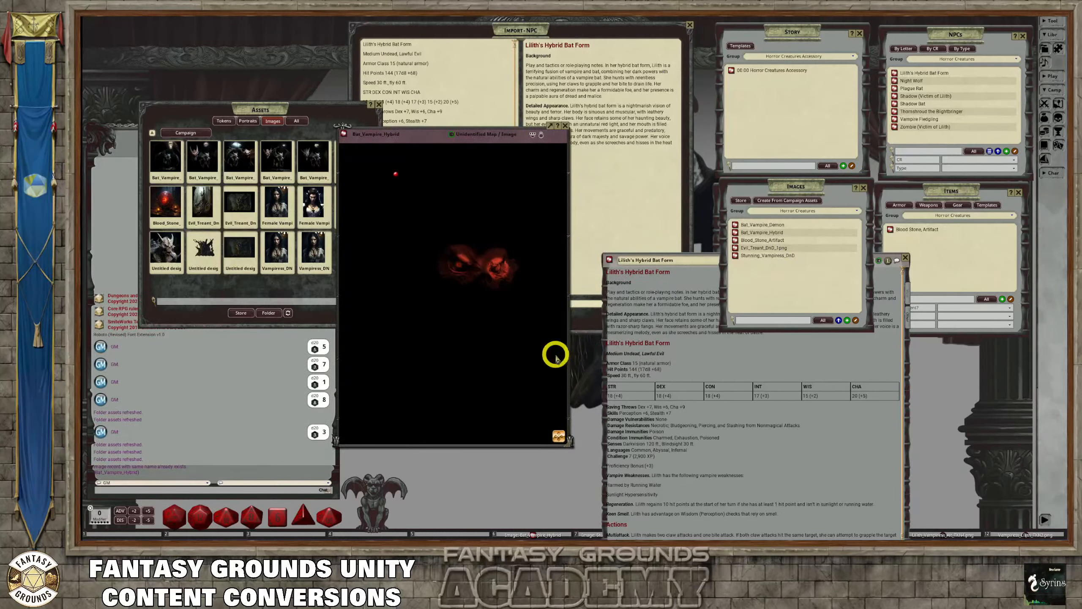
{"action": "scroll", "coordinate": [469, 292], "scroll_direction": "up", "scroll_amount": 2}
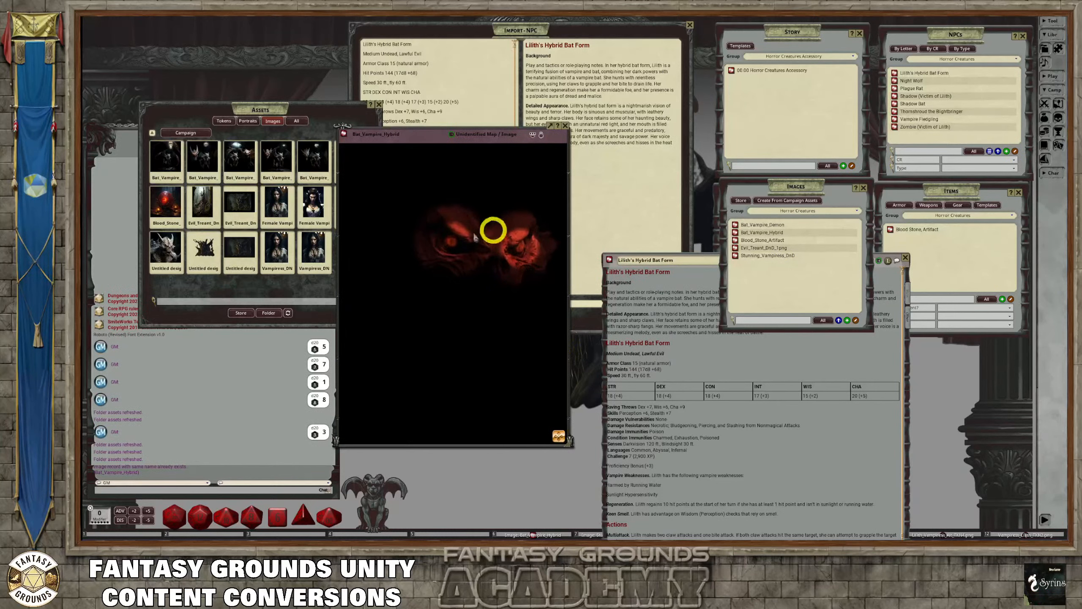
{"action": "scroll", "coordinate": [501, 255], "scroll_direction": "up", "scroll_amount": 2}
{"action": "scroll", "coordinate": [501, 255], "scroll_direction": "down", "scroll_amount": 2}
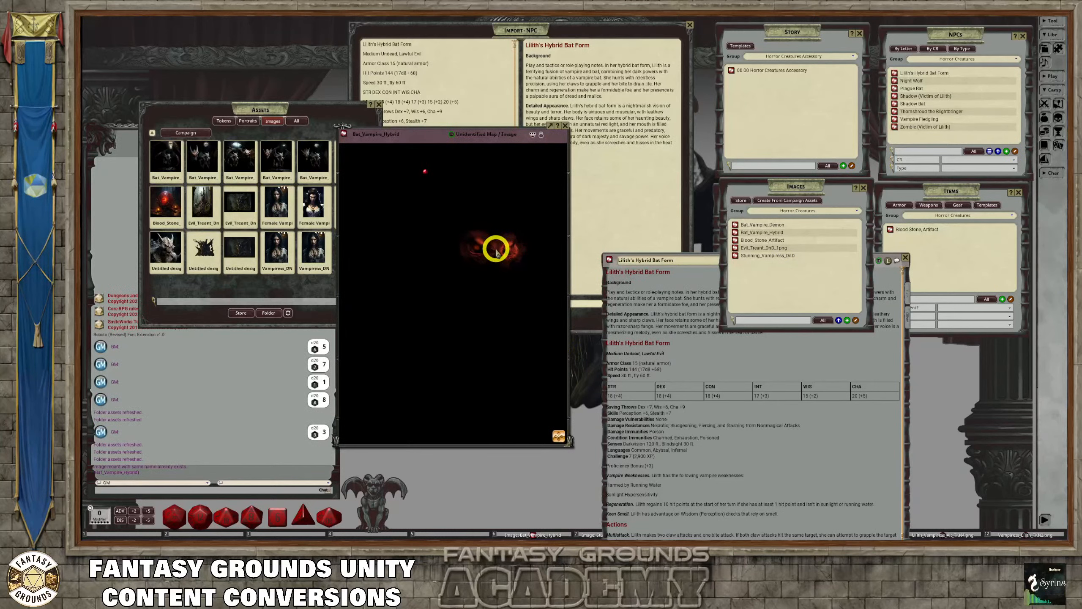
Check the vampiress pin on the Bat_Vampire_Hybrid image and add a pin beside it linking to the Lilith's Hybrid Bat Form NPC
{"action": "left_click", "coordinate": [424, 172]}
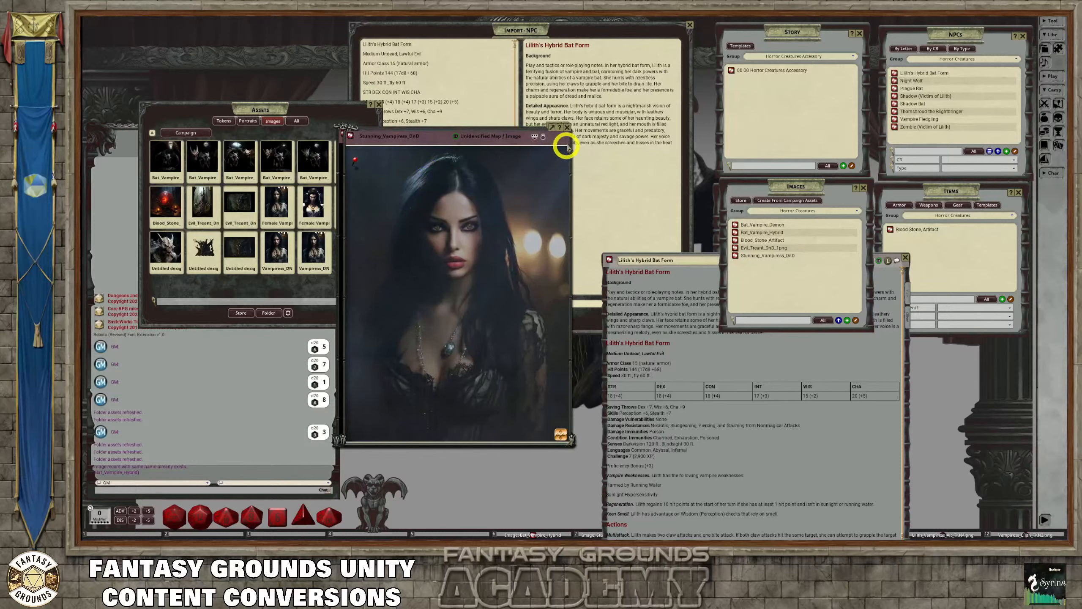
{"action": "left_click", "coordinate": [566, 128]}
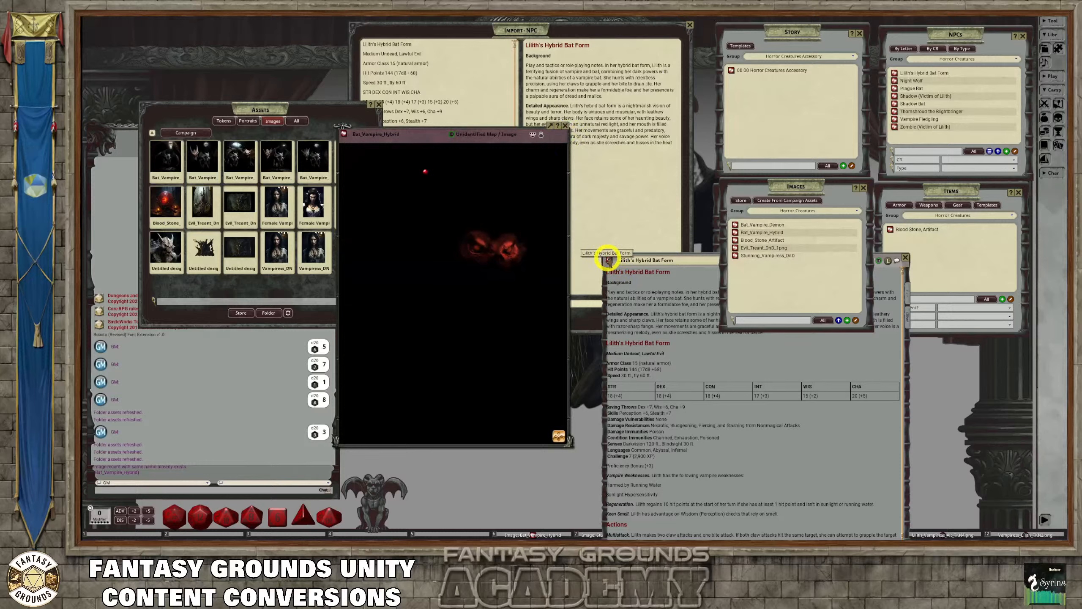
{"action": "left_click", "coordinate": [615, 259]}
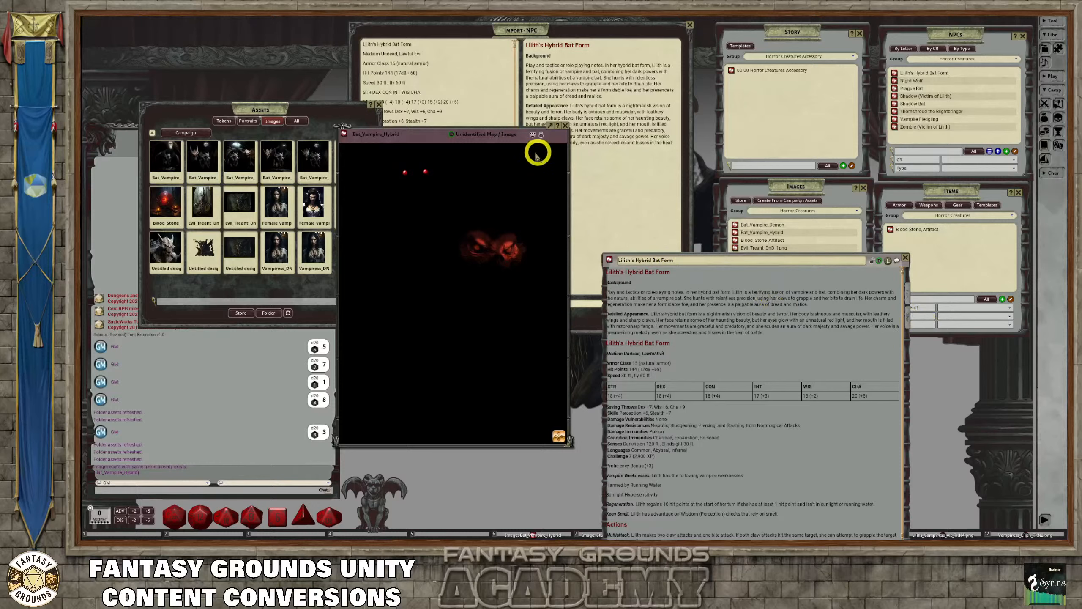
Assign the Bat_Creature token from the custom Horror tokens folder to Lilith's Hybrid Bat Form and close the assets
{"action": "left_click", "coordinate": [292, 109]}
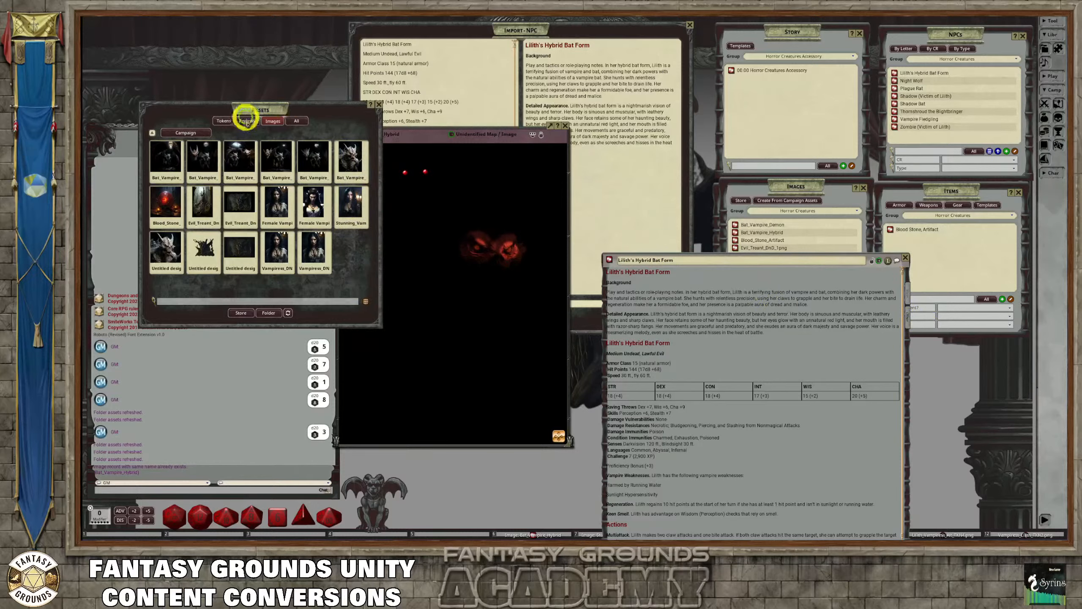
{"action": "left_click", "coordinate": [224, 121]}
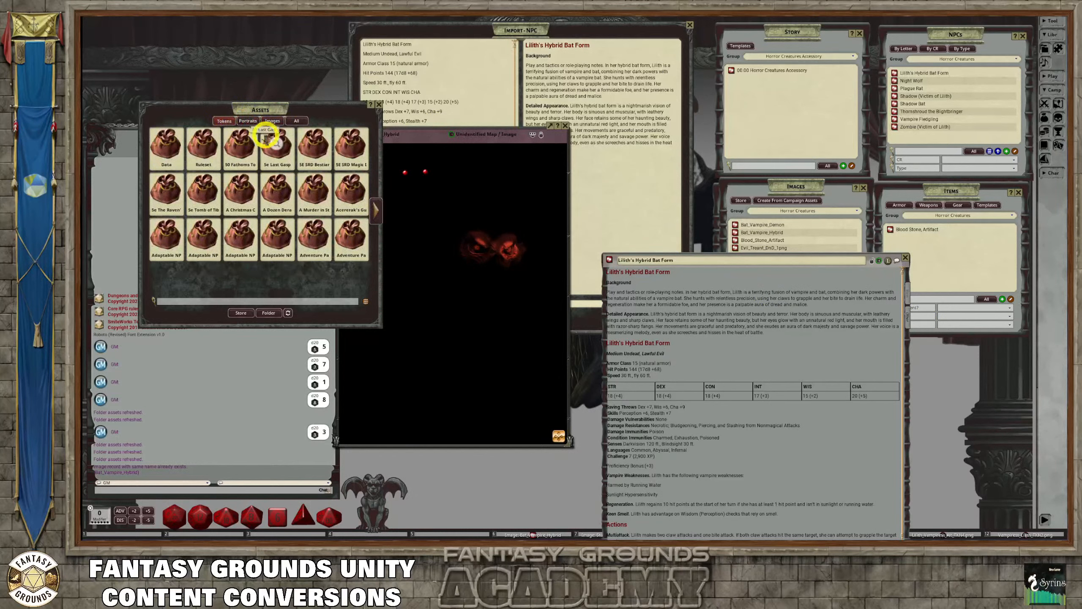
{"action": "left_click", "coordinate": [162, 142]}
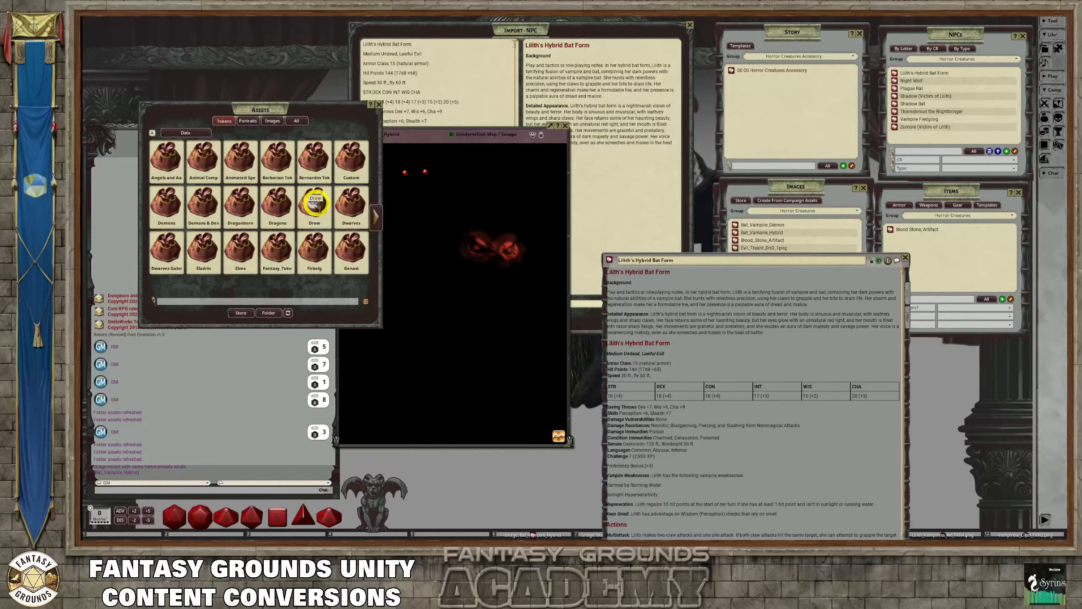
{"action": "left_click", "coordinate": [351, 156]}
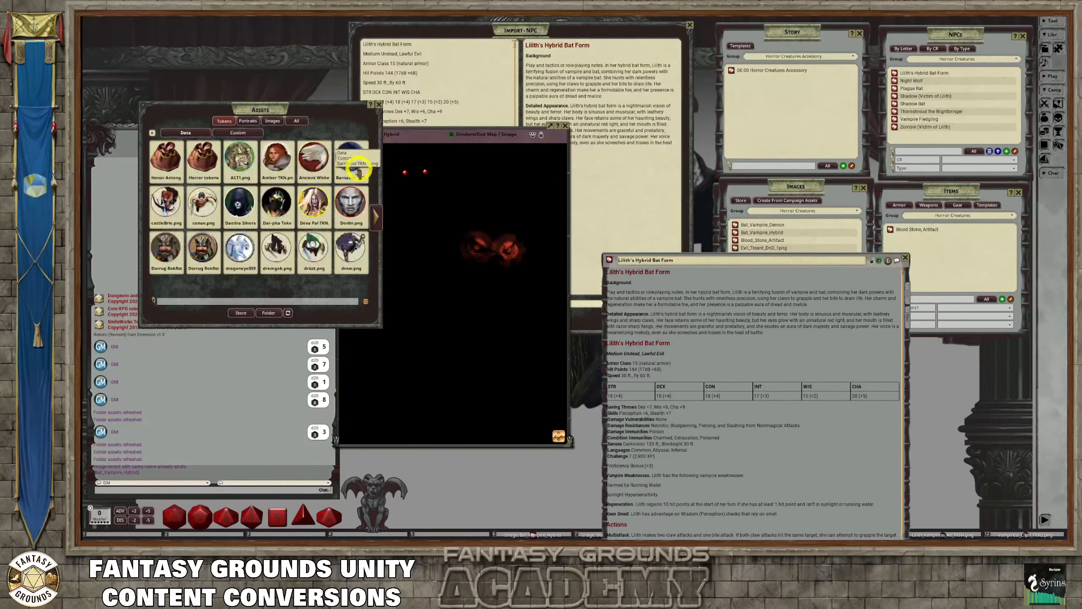
{"action": "left_click", "coordinate": [197, 165]}
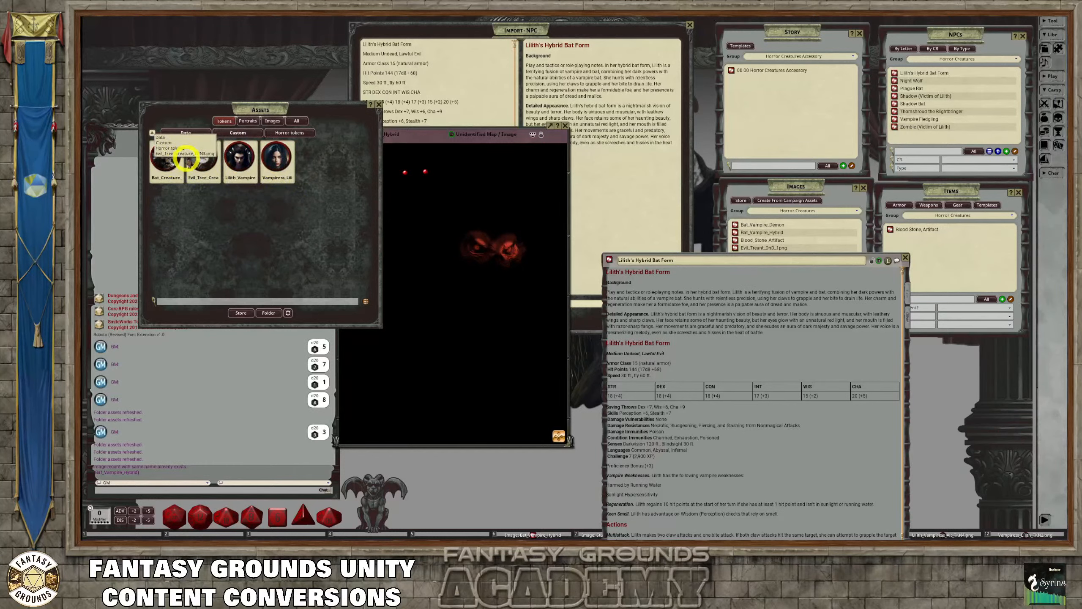
{"action": "left_click_drag", "start_coordinate": [165, 157], "coordinate": [887, 261]}
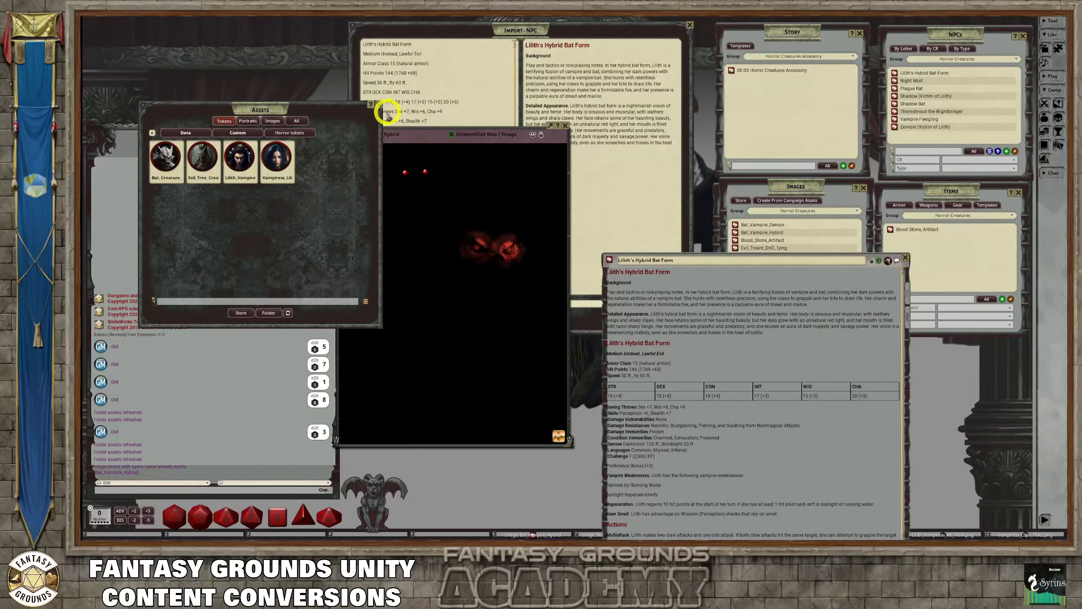
{"action": "left_click", "coordinate": [379, 107]}
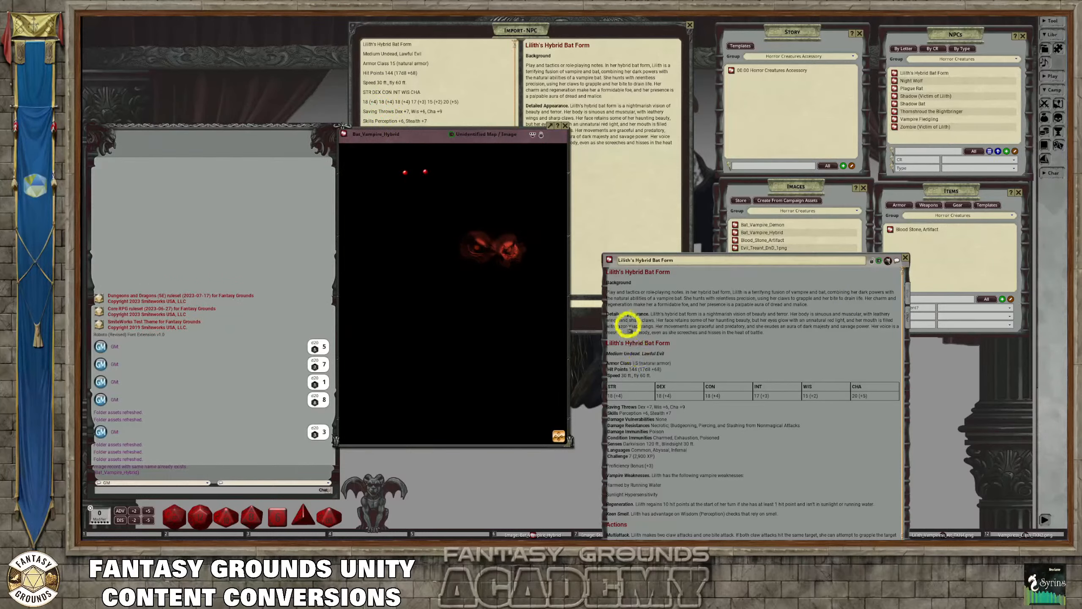
{"action": "left_click", "coordinate": [681, 276]}
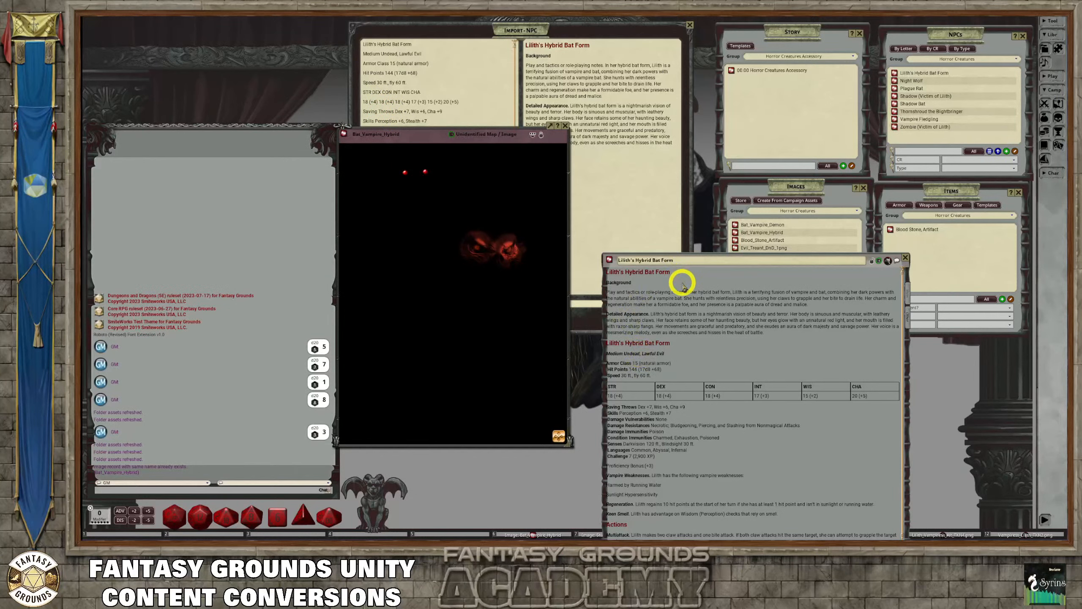
Insert a link to the Bat_Vampire_Hybrid image on a new line under the description heading of the Lilith's Hybrid Bat Form NPC
{"action": "key", "text": "Return"}
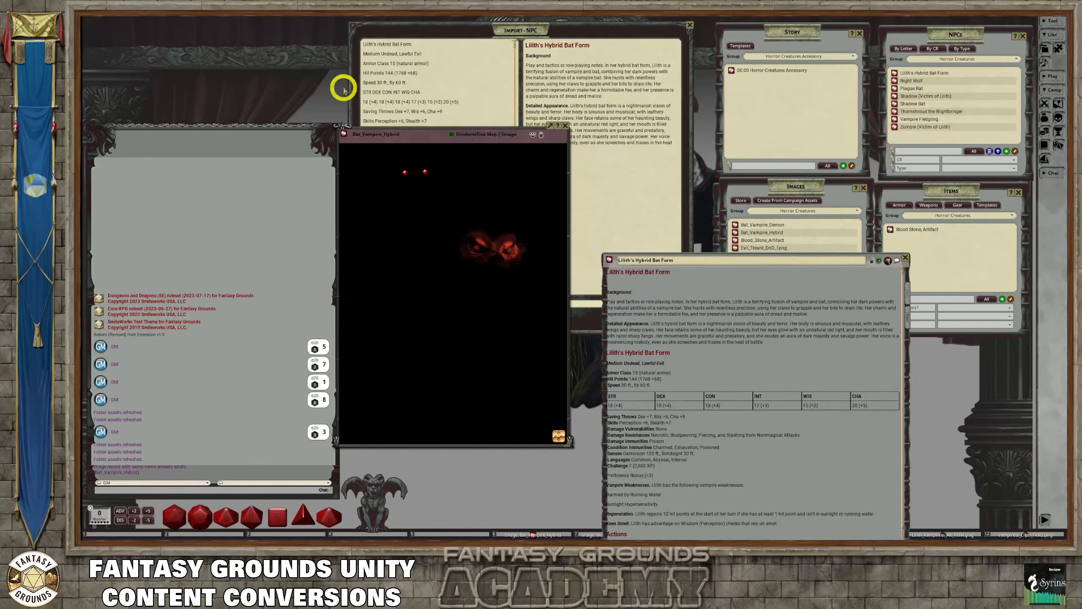
{"action": "left_click_drag", "start_coordinate": [343, 134], "coordinate": [612, 283]}
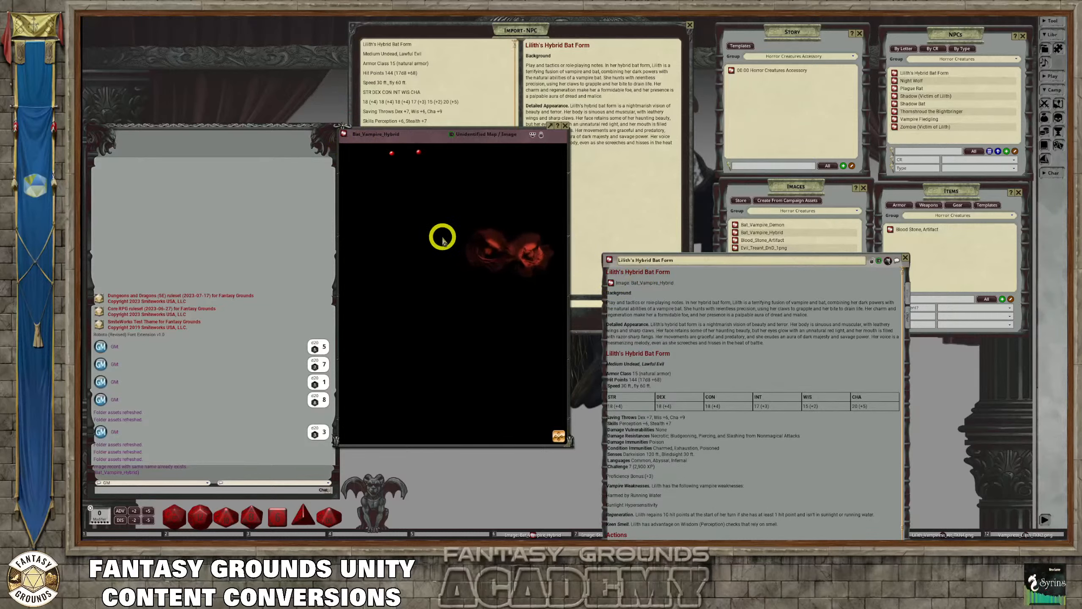
Unlock the Bat_Vampire_Hybrid image, turn off its lighting, and enlarge the window so the whole creature is displayed
{"action": "left_click", "coordinate": [541, 135]}
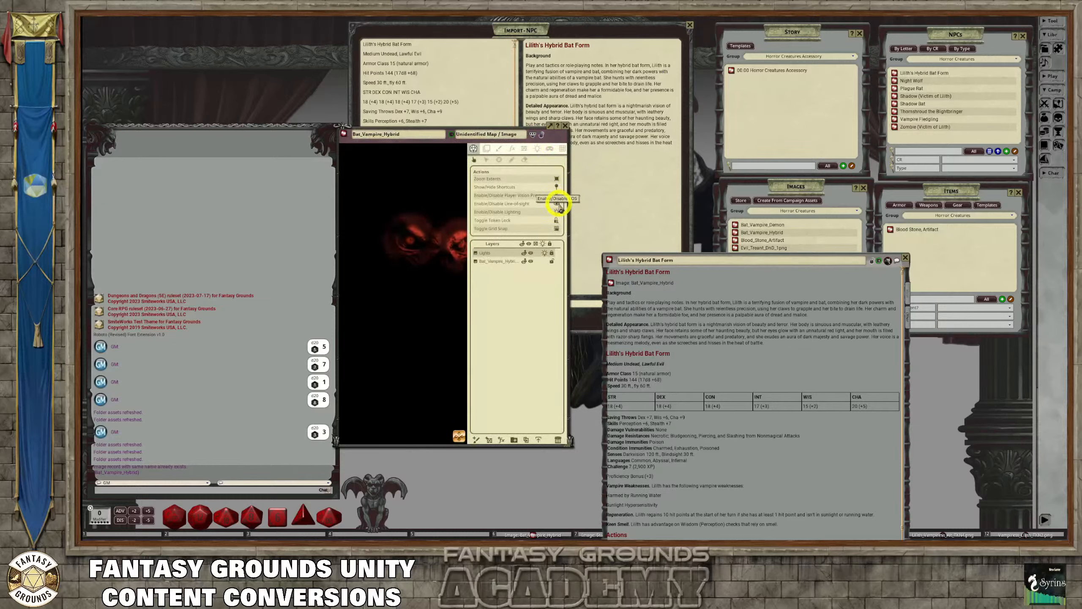
{"action": "left_click", "coordinate": [557, 195]}
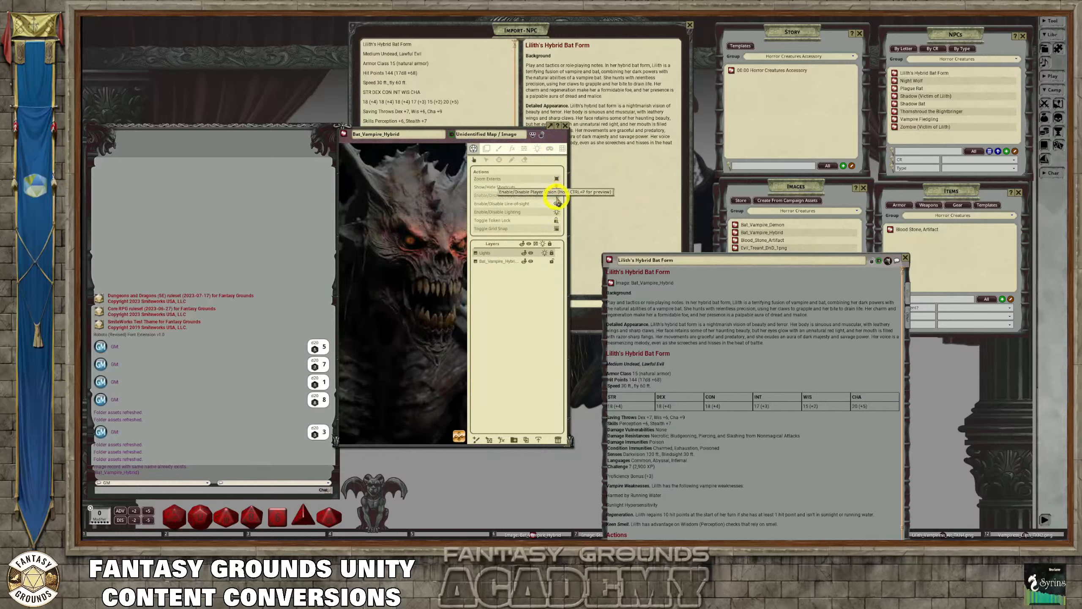
{"action": "left_click", "coordinate": [556, 195]}
{"action": "left_click", "coordinate": [556, 214]}
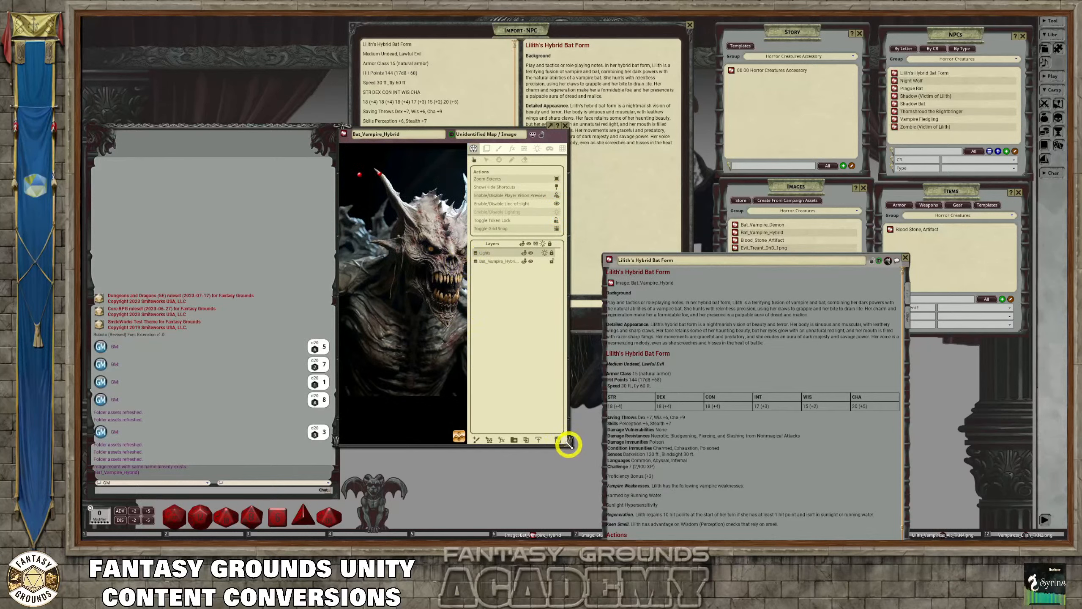
{"action": "left_click_drag", "start_coordinate": [569, 444], "coordinate": [697, 476]}
{"action": "scroll", "coordinate": [492, 343], "scroll_direction": "up", "scroll_amount": 3}
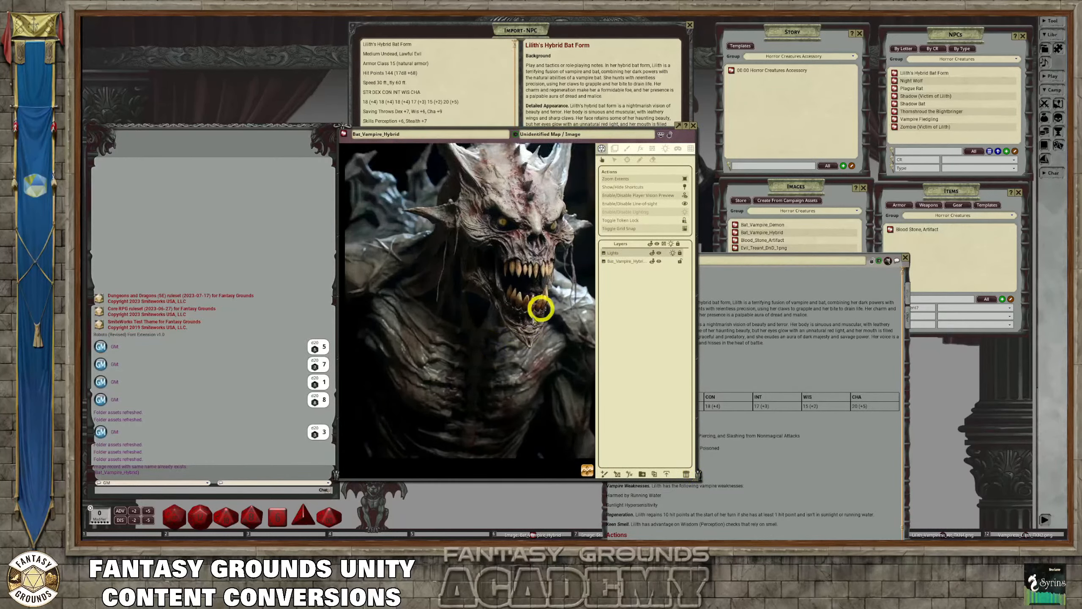
{"action": "scroll", "coordinate": [511, 340], "scroll_direction": "down", "scroll_amount": 2}
Set the image's unidentified name to "Bat Creature", mark it as unidentified, and lock and close the record
{"action": "left_click", "coordinate": [580, 136]}
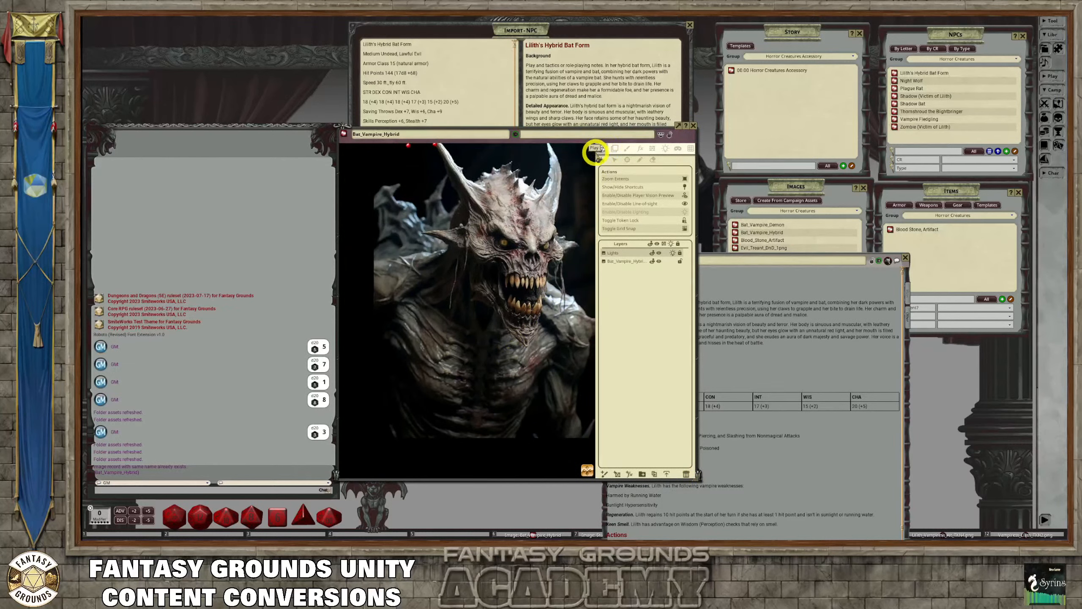
{"action": "type", "text": "Bat Creature"}
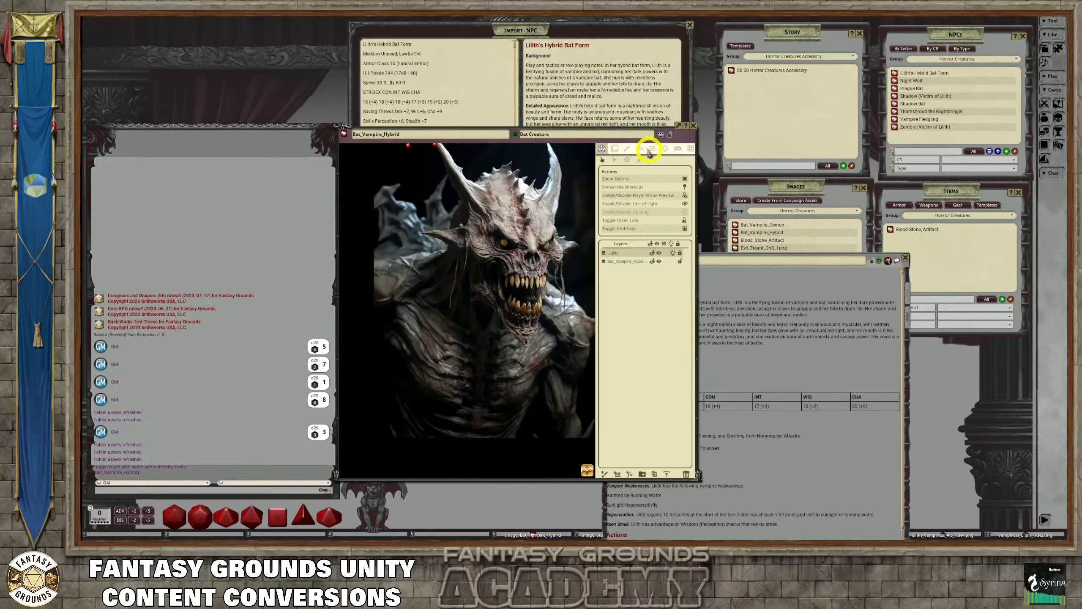
{"action": "left_click", "coordinate": [515, 134]}
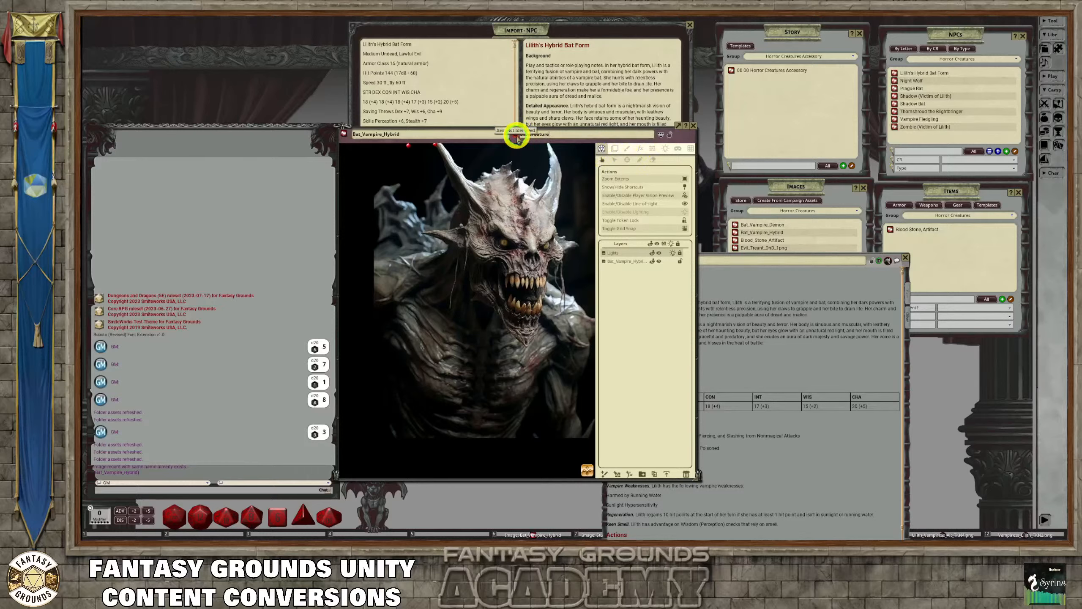
{"action": "left_click", "coordinate": [670, 134]}
{"action": "left_click", "coordinate": [693, 126]}
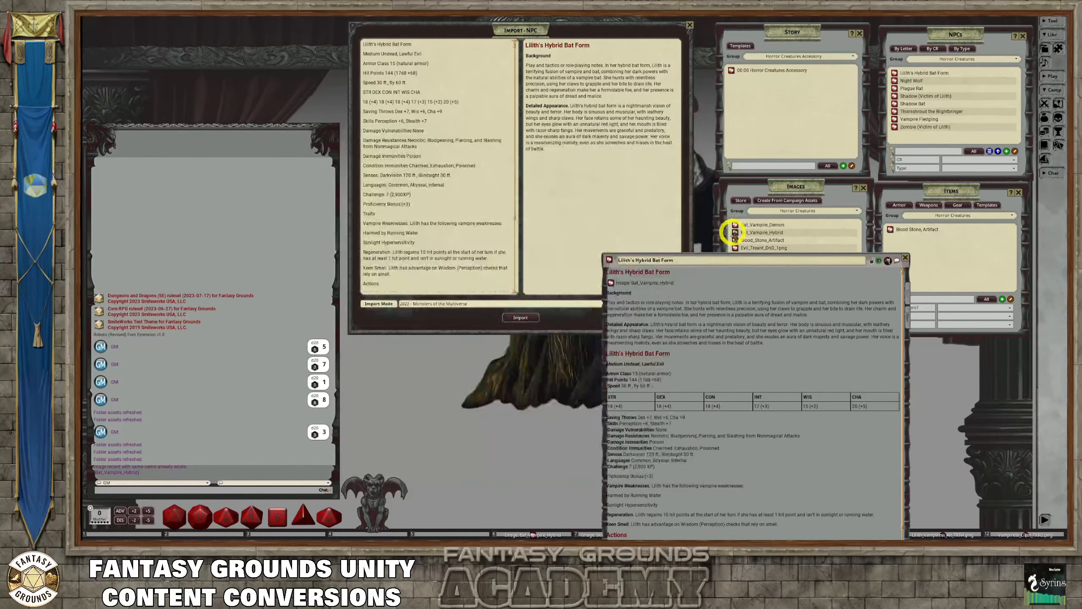
Check the image link in the Lilith's Hybrid Bat Form record, review the NPC's description and stats, and close it
{"action": "left_click", "coordinate": [610, 283]}
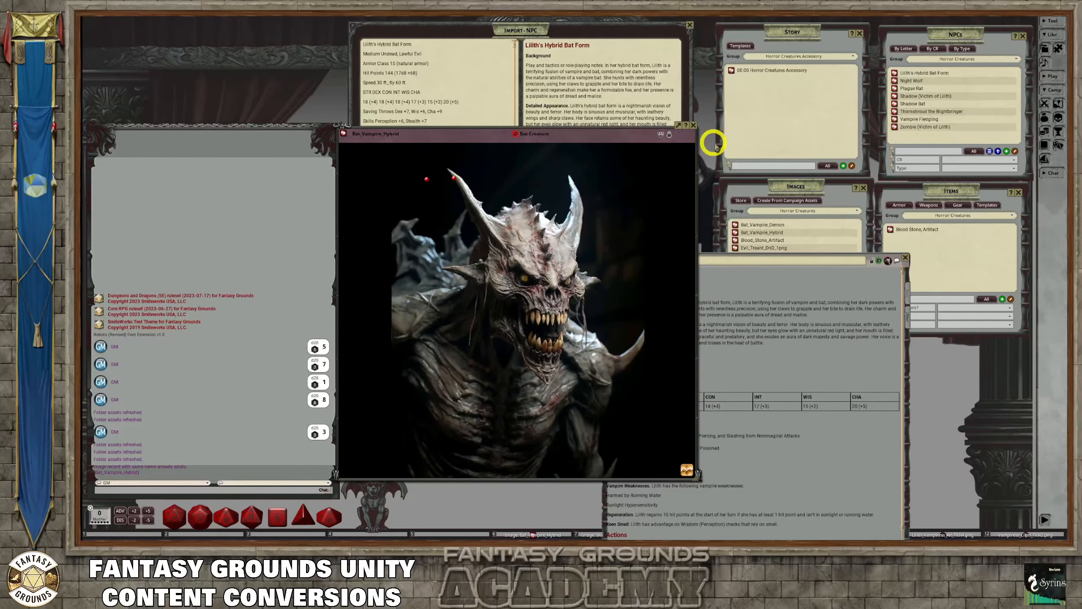
{"action": "left_click", "coordinate": [693, 125]}
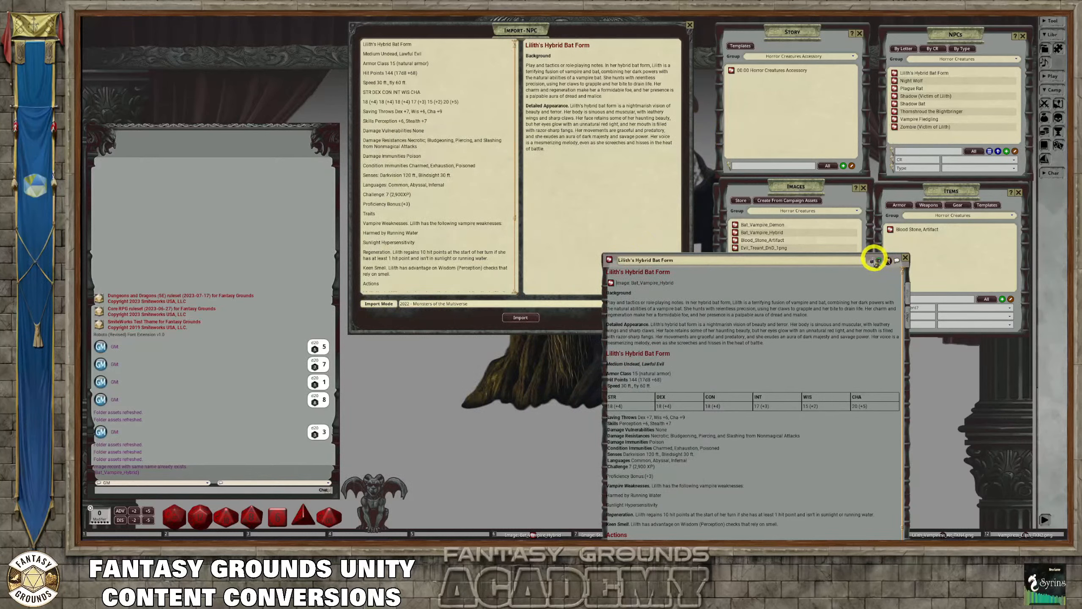
{"action": "left_click_drag", "start_coordinate": [874, 257], "coordinate": [629, 162]}
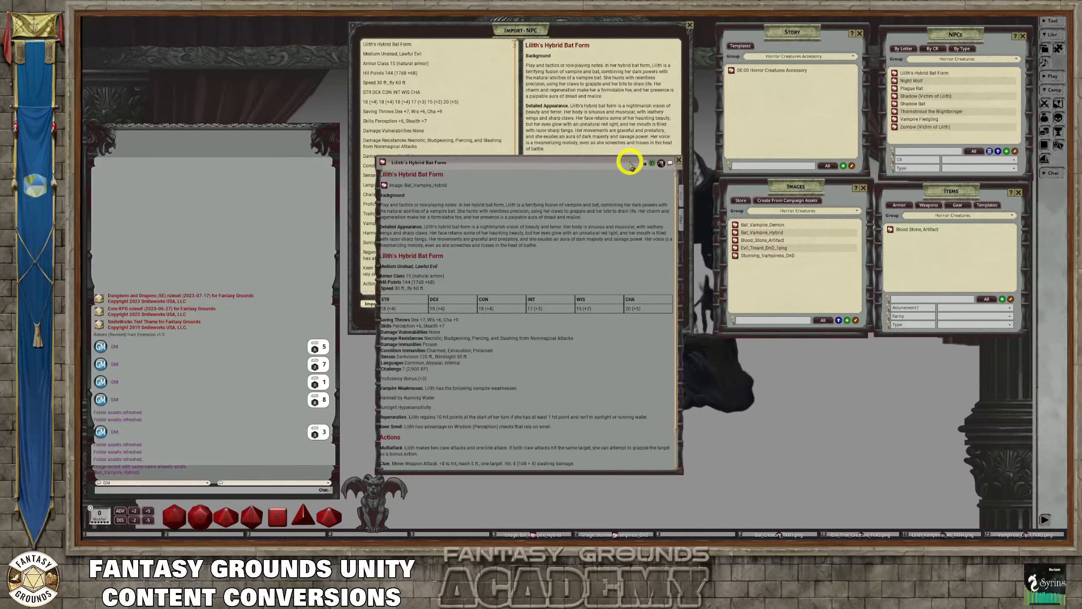
{"action": "scroll", "coordinate": [495, 339], "scroll_direction": "down", "scroll_amount": 2}
{"action": "scroll", "coordinate": [485, 327], "scroll_direction": "up", "scroll_amount": 2}
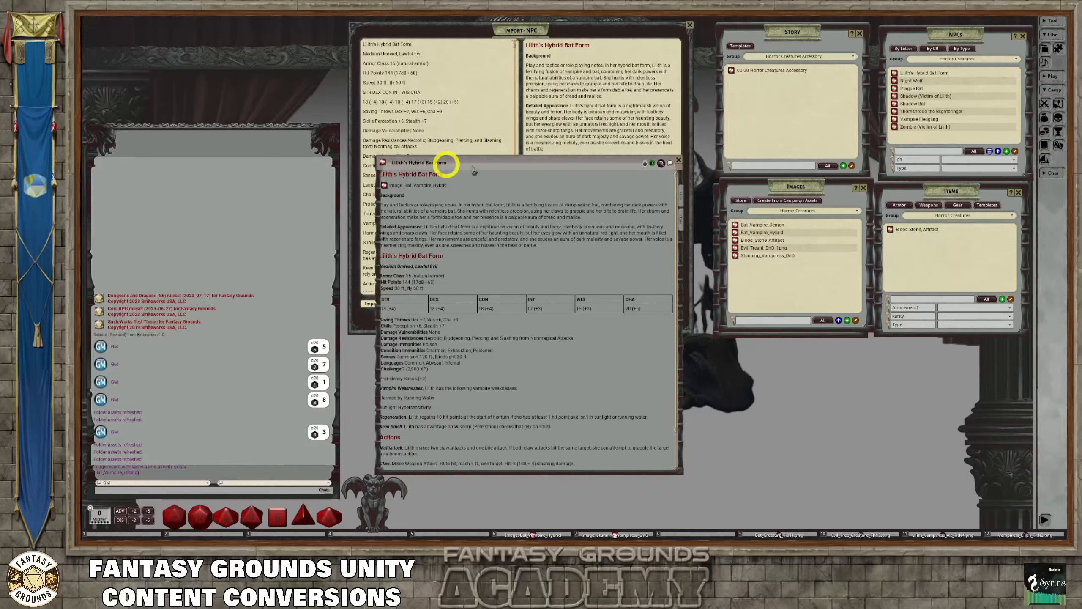
{"action": "scroll", "coordinate": [460, 258], "scroll_direction": "down", "scroll_amount": 2}
{"action": "scroll", "coordinate": [460, 258], "scroll_direction": "up", "scroll_amount": 2}
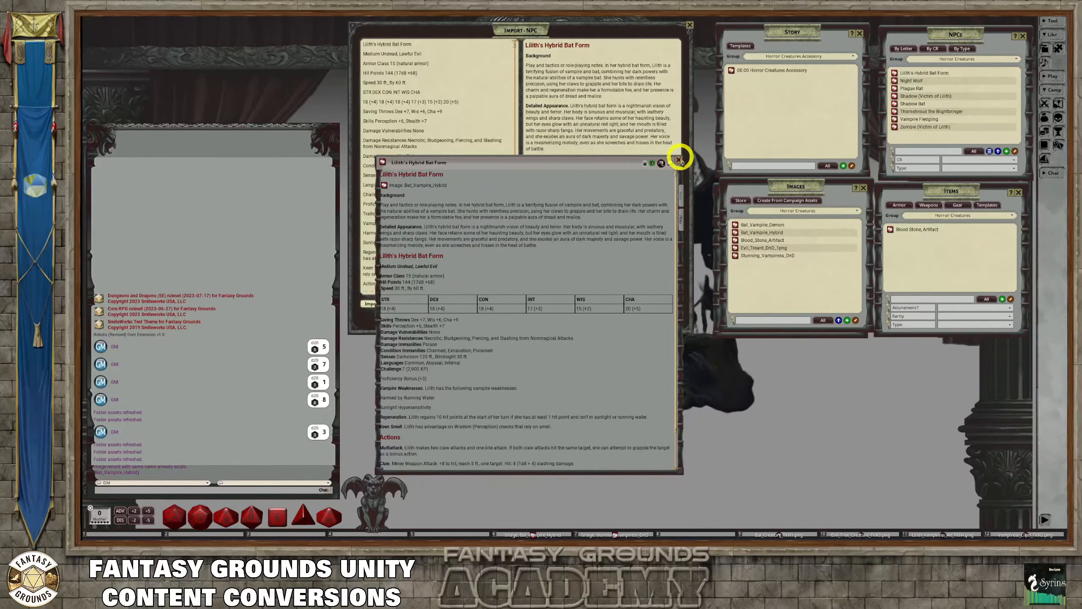
{"action": "left_click_drag", "start_coordinate": [639, 167], "coordinate": [618, 151]}
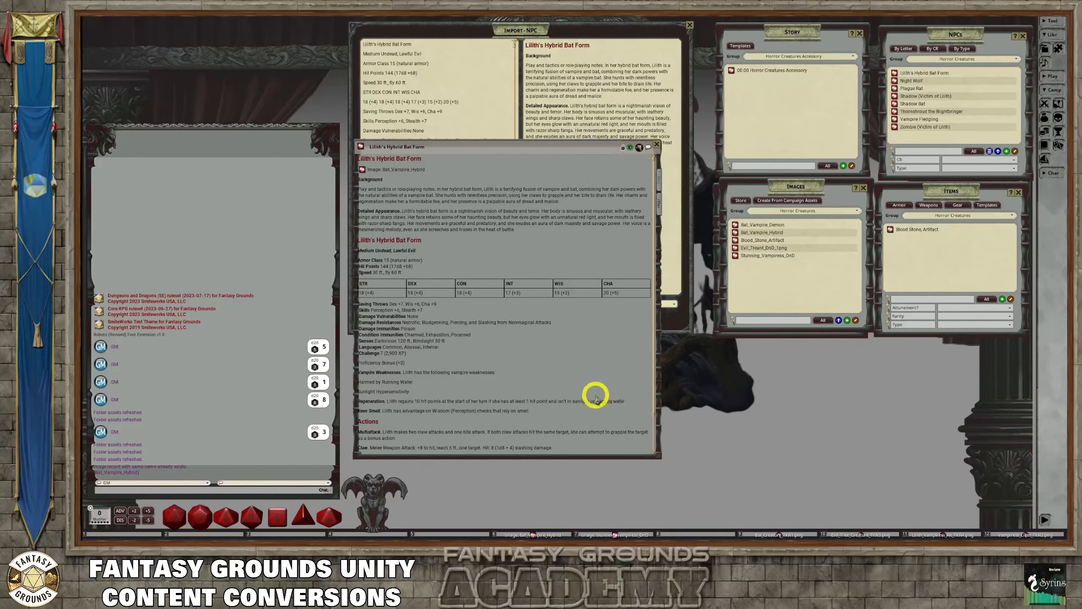
{"action": "left_click", "coordinate": [652, 143]}
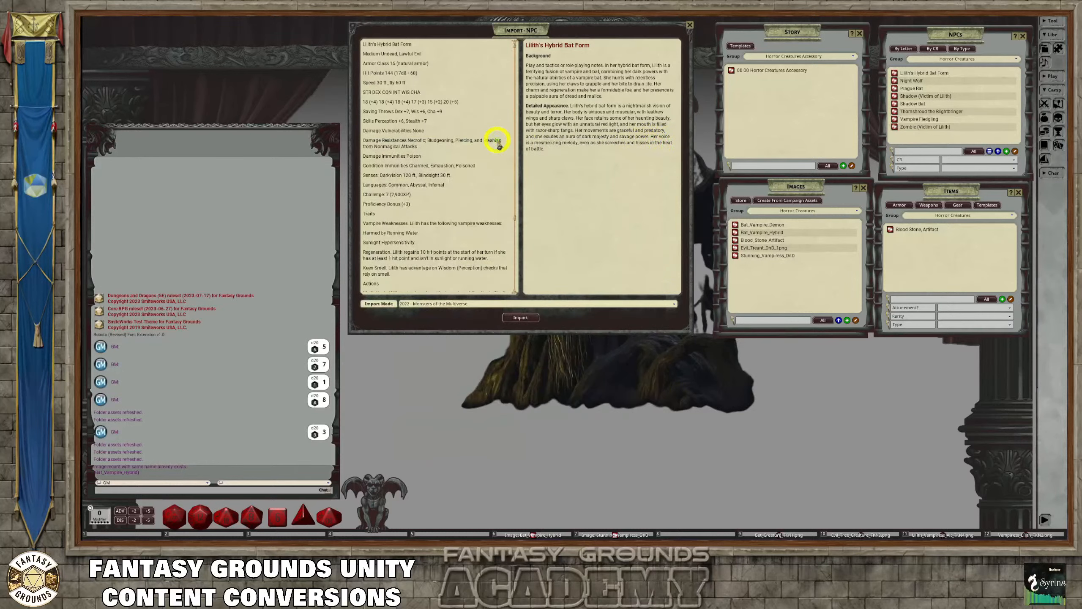
Start a fresh NPC import and paste in the stat block text for Lilith's Bat Creature
{"action": "scroll", "coordinate": [442, 176], "scroll_direction": "down", "scroll_amount": 5}
{"action": "scroll", "coordinate": [443, 184], "scroll_direction": "down", "scroll_amount": 1}
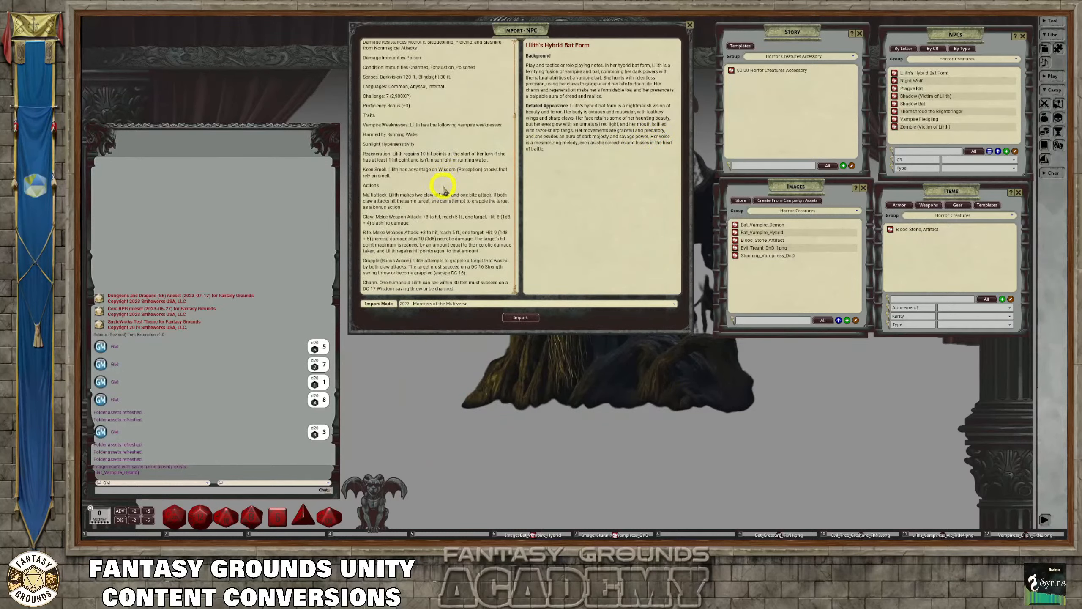
{"action": "scroll", "coordinate": [445, 170], "scroll_direction": "up", "scroll_amount": 5}
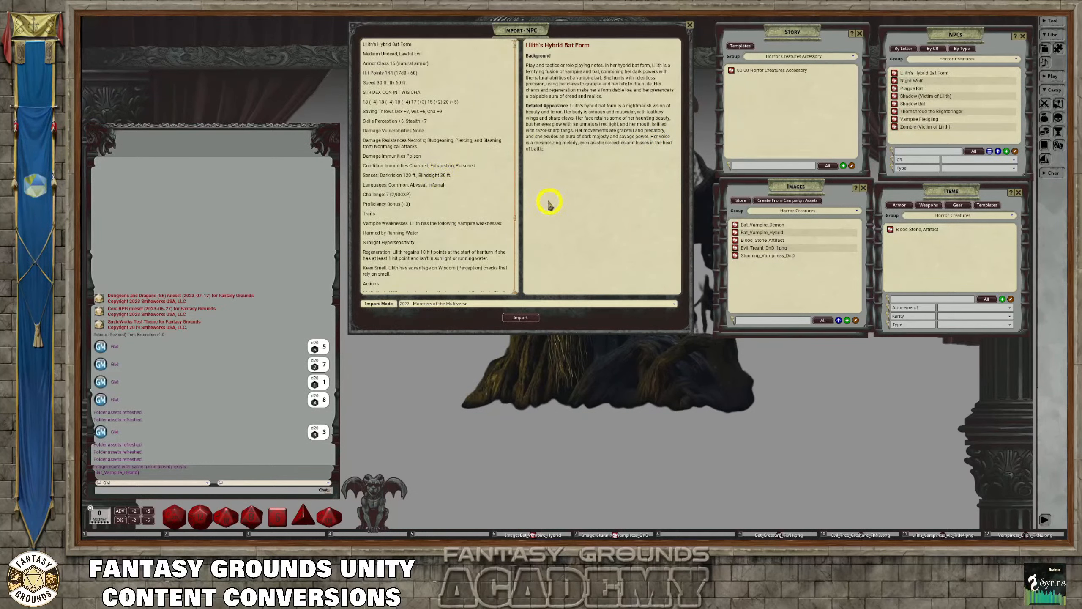
{"action": "left_click", "coordinate": [684, 27]}
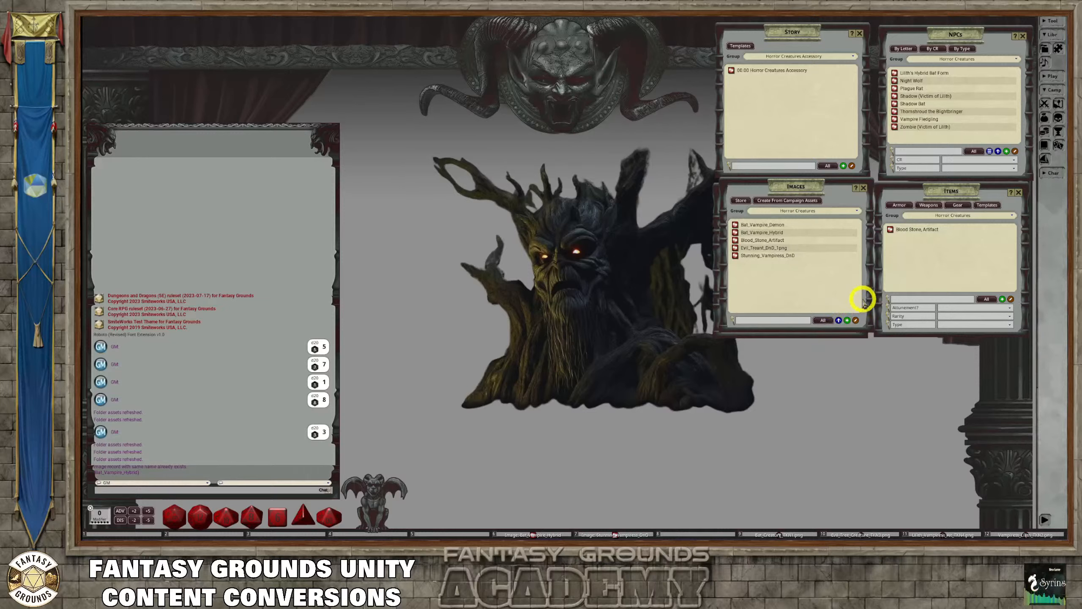
{"action": "left_click", "coordinate": [989, 152]}
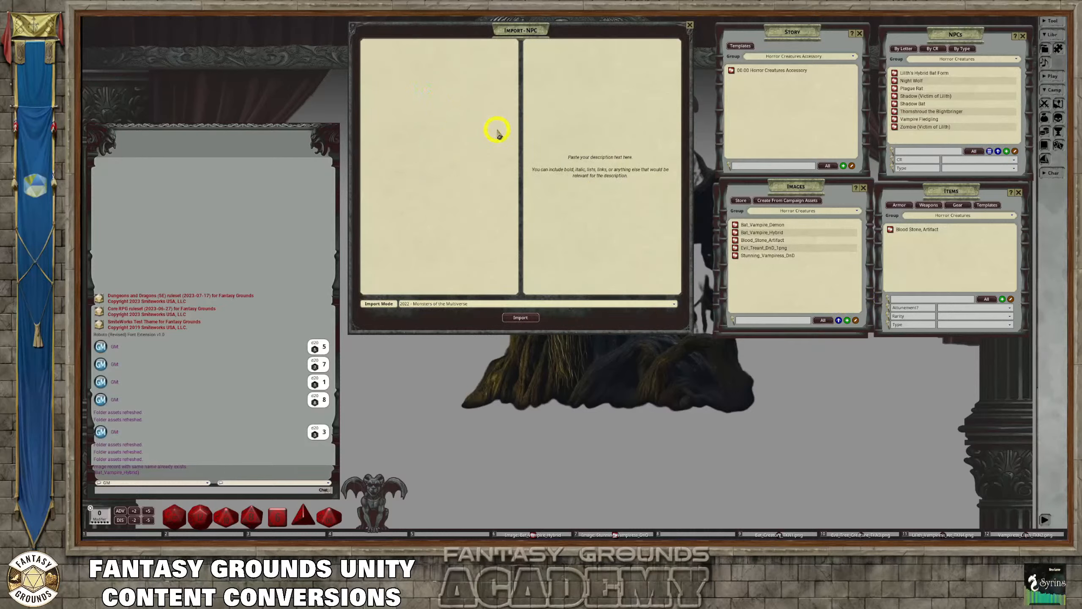
{"action": "key", "text": "ctrl"}
{"action": "key", "text": "ctrl+v"}
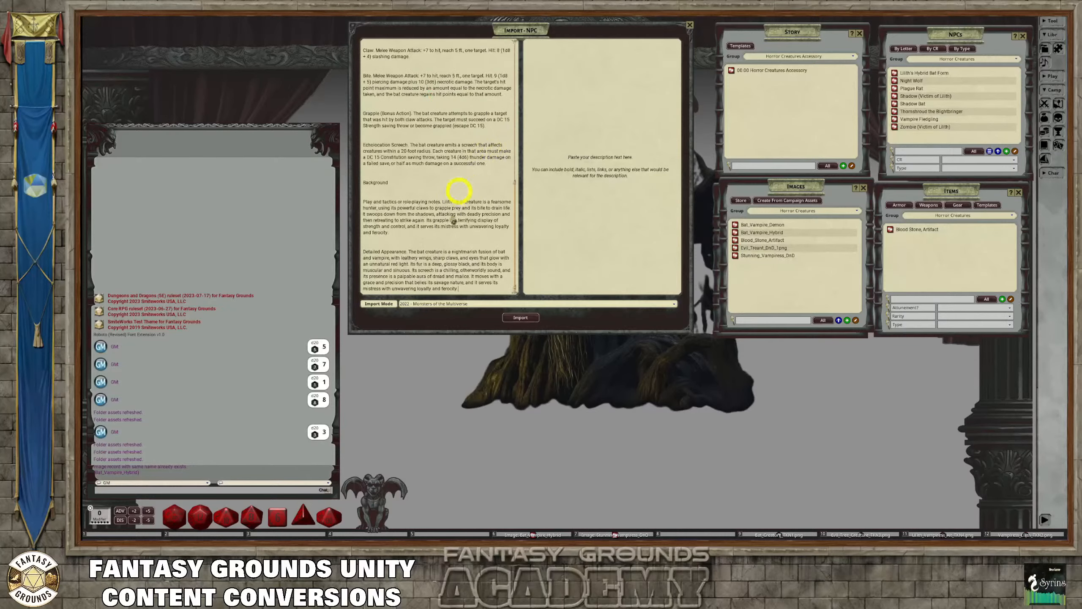
Move the Background and Detailed Appearance text from the bat creature's stat block into the description text
{"action": "left_click_drag", "start_coordinate": [464, 291], "coordinate": [360, 173]}
{"action": "key", "text": "ctrl+c"}
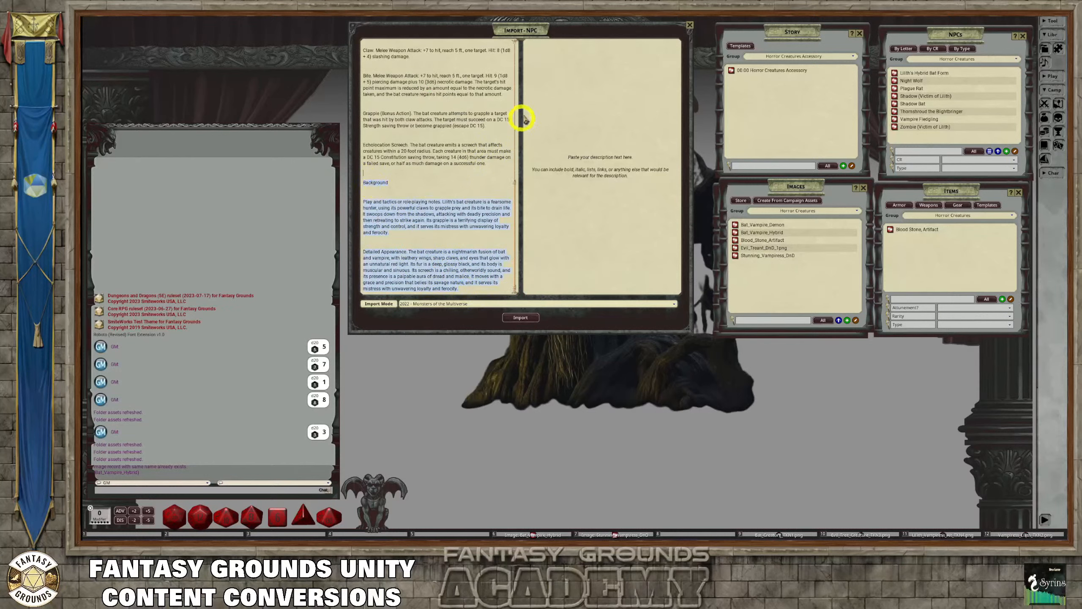
{"action": "left_click", "coordinate": [554, 53]}
{"action": "key", "text": "ctrl+v"}
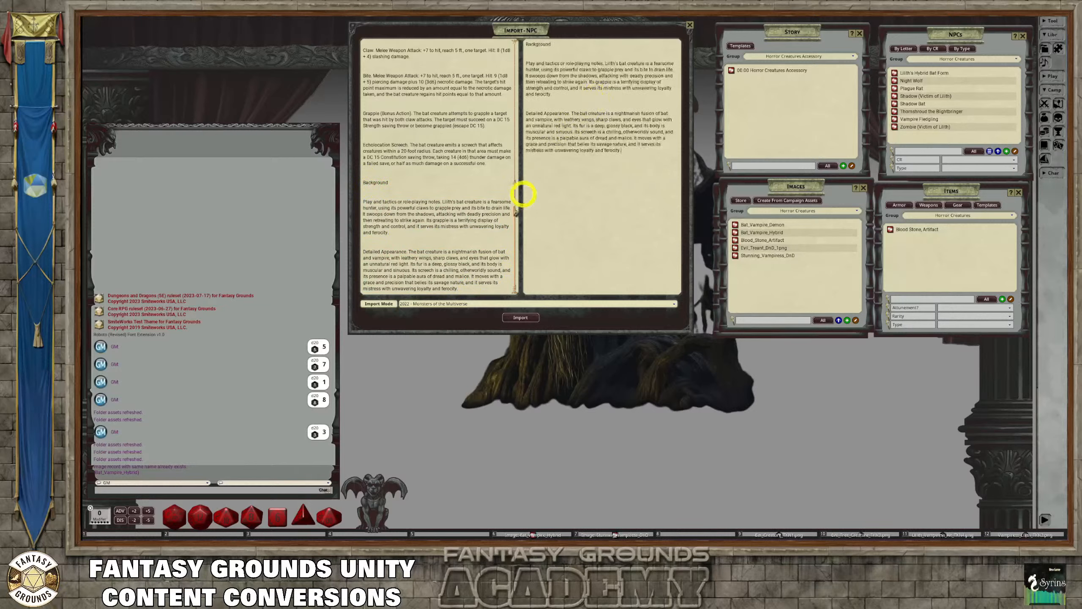
{"action": "left_click_drag", "start_coordinate": [462, 290], "coordinate": [360, 181]}
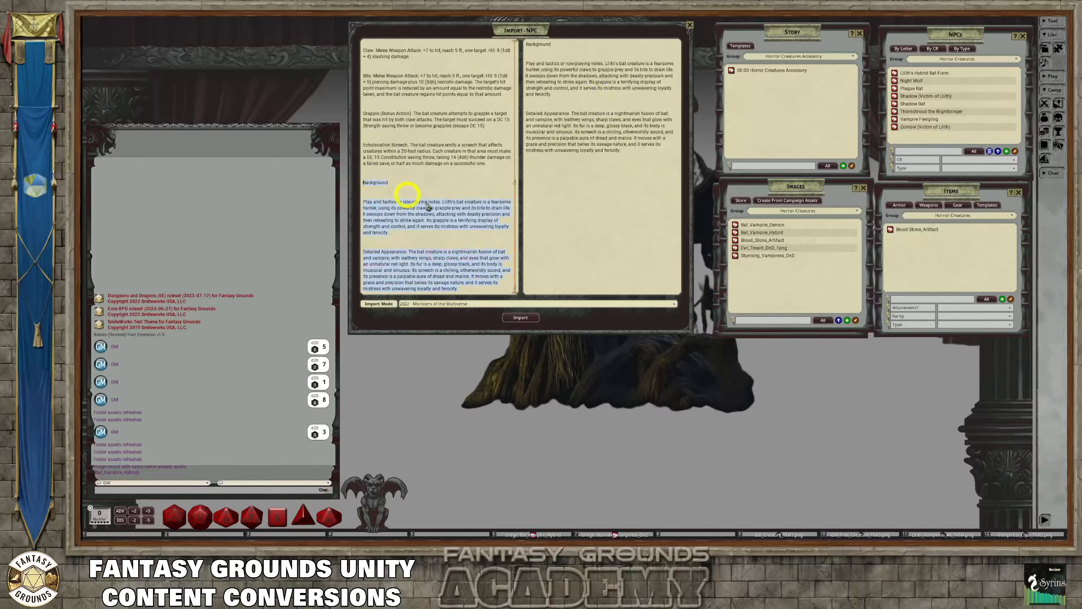
{"action": "key", "text": "Delete"}
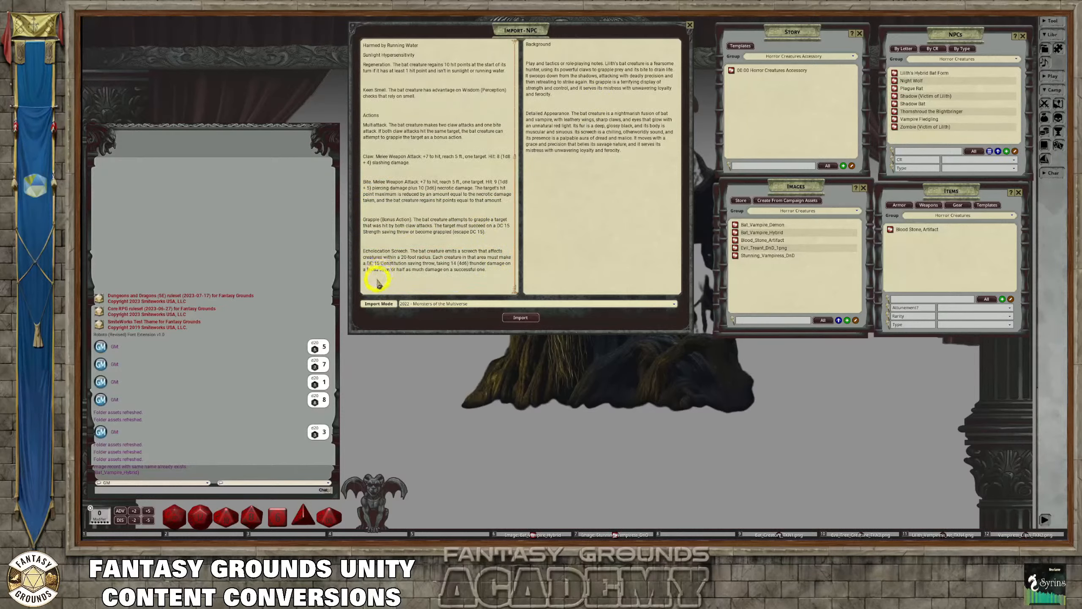
Remove the empty lines from both the stat block text and the description text
{"action": "scroll", "coordinate": [377, 282], "scroll_direction": "up", "scroll_amount": 1}
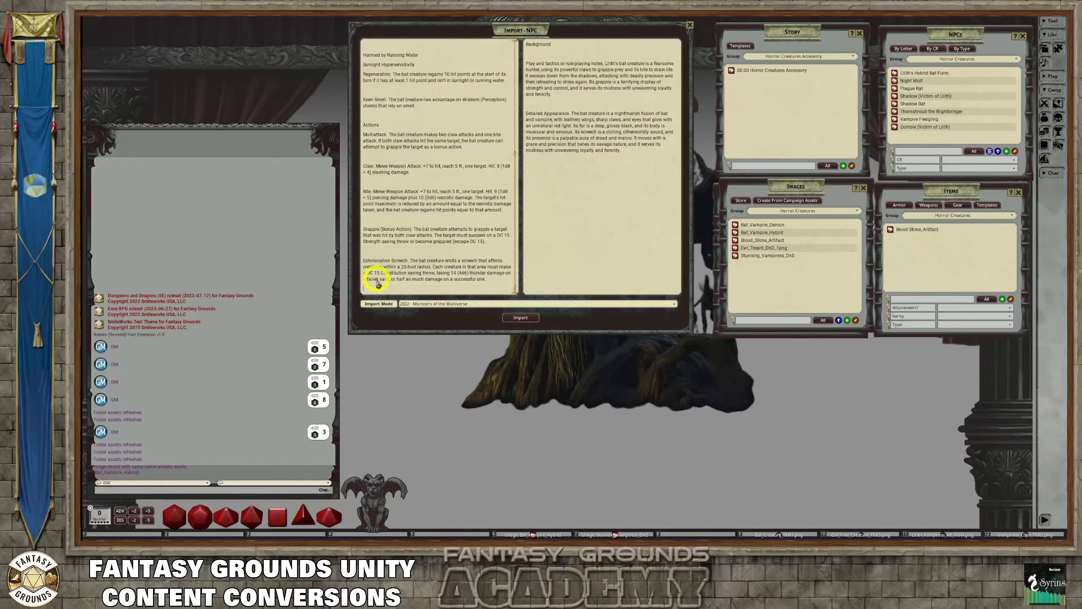
{"action": "right_click", "coordinate": [390, 182]}
{"action": "left_click", "coordinate": [377, 161]}
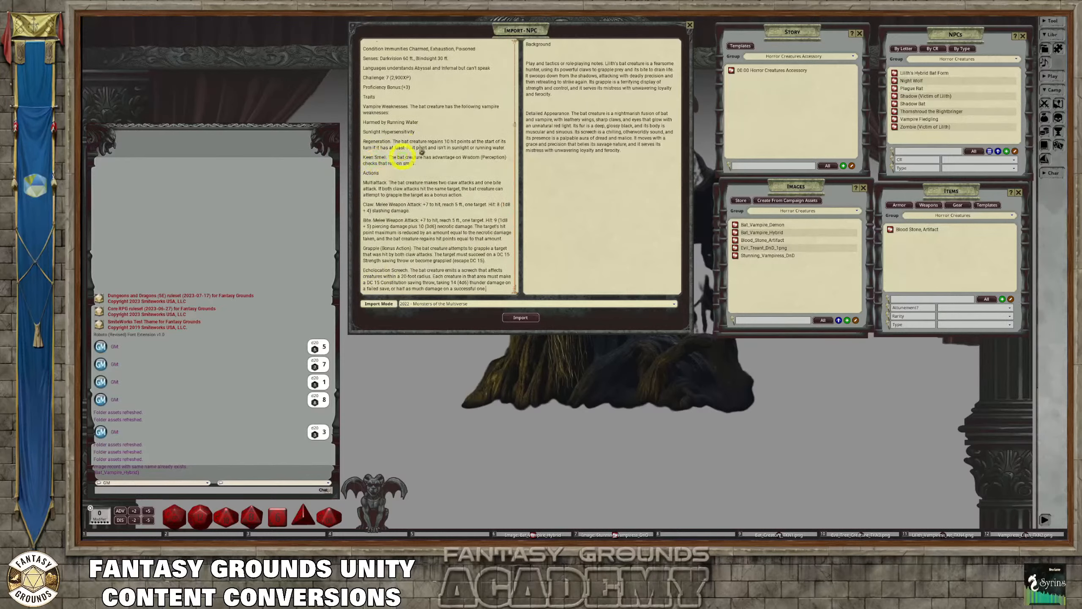
{"action": "right_click", "coordinate": [553, 100]}
{"action": "left_click", "coordinate": [553, 100]}
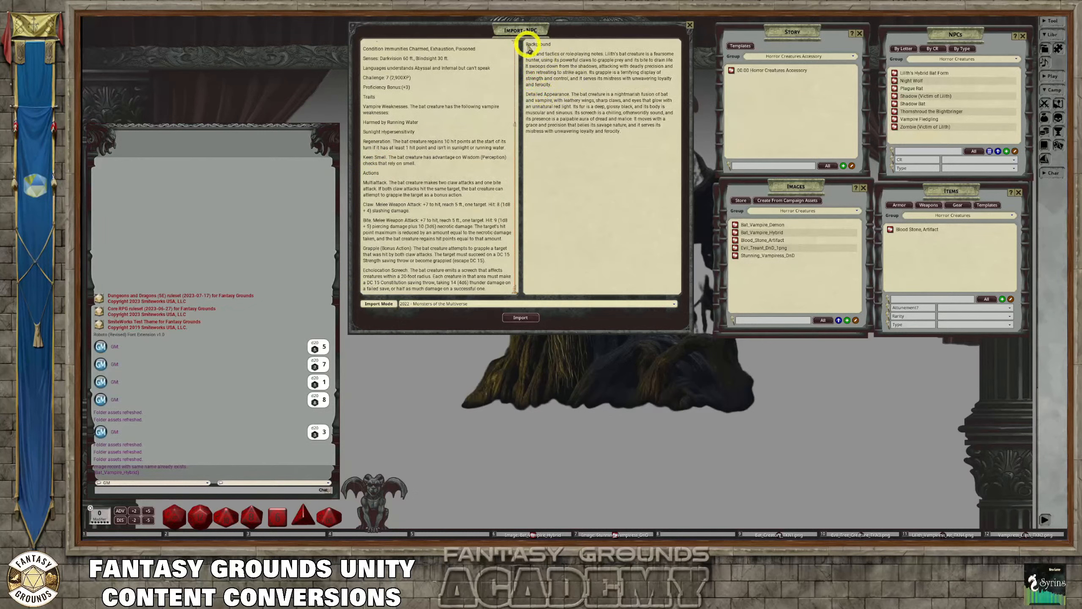
Add the name "Lilith's Bat Creature" as the first line above Background in the description, without an empty line between them
{"action": "scroll", "coordinate": [554, 67], "scroll_direction": "up", "scroll_amount": 1}
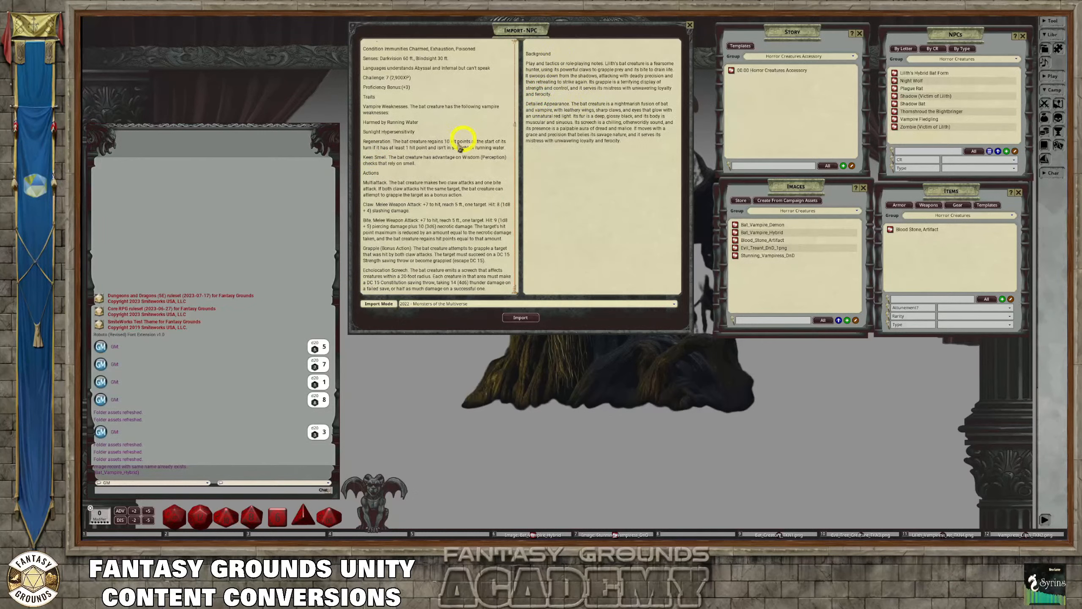
{"action": "scroll", "coordinate": [462, 133], "scroll_direction": "up", "scroll_amount": 12}
{"action": "left_click_drag", "start_coordinate": [417, 47], "coordinate": [348, 47]}
{"action": "key", "text": "ctrl+c"}
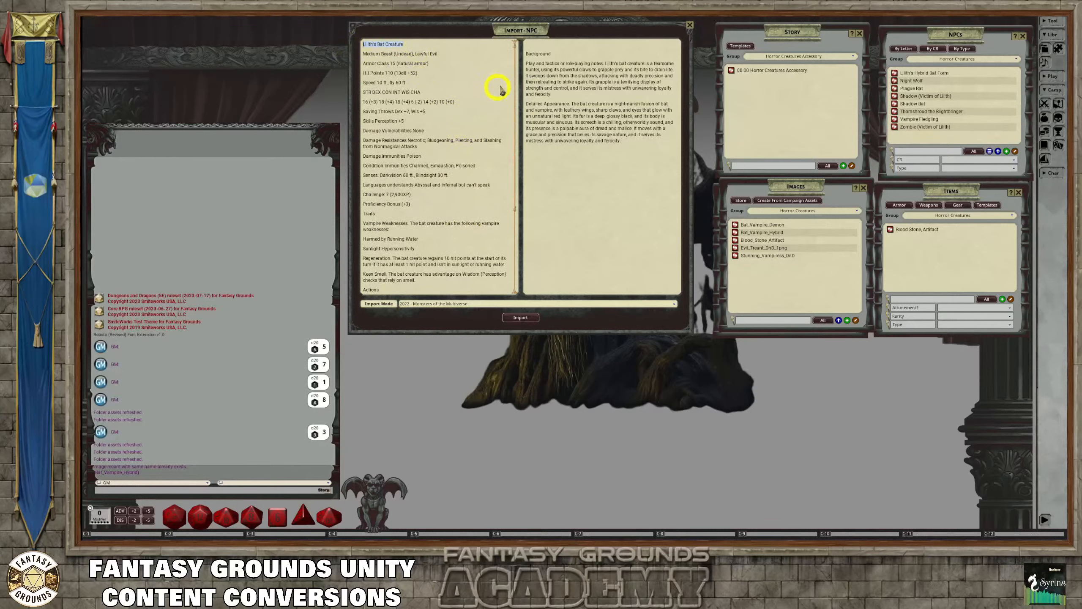
{"action": "left_click", "coordinate": [530, 45]}
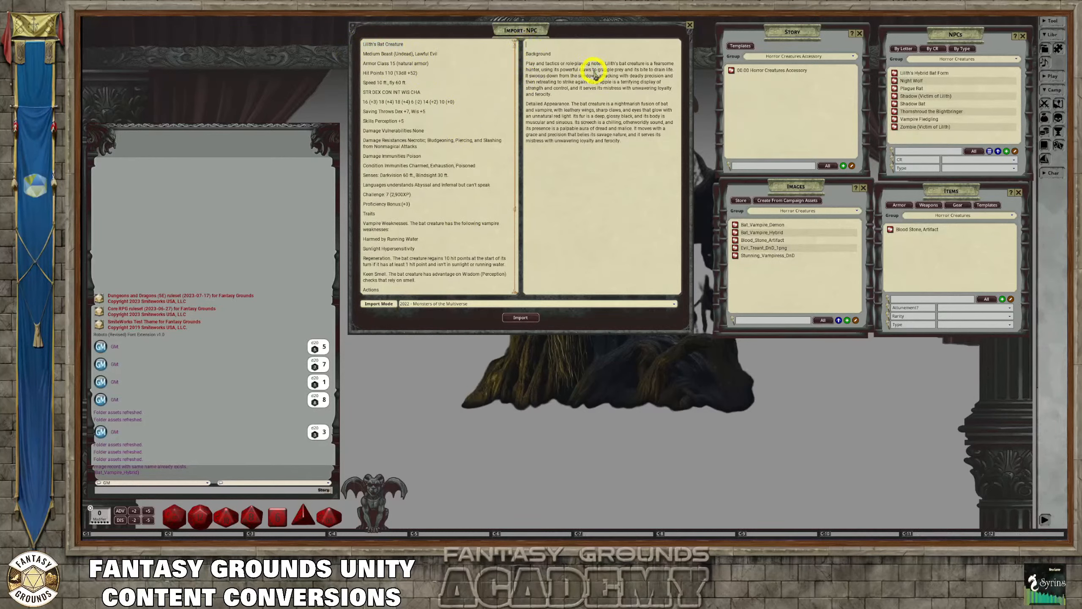
{"action": "key", "text": "ctrl+v"}
{"action": "right_click", "coordinate": [533, 56]}
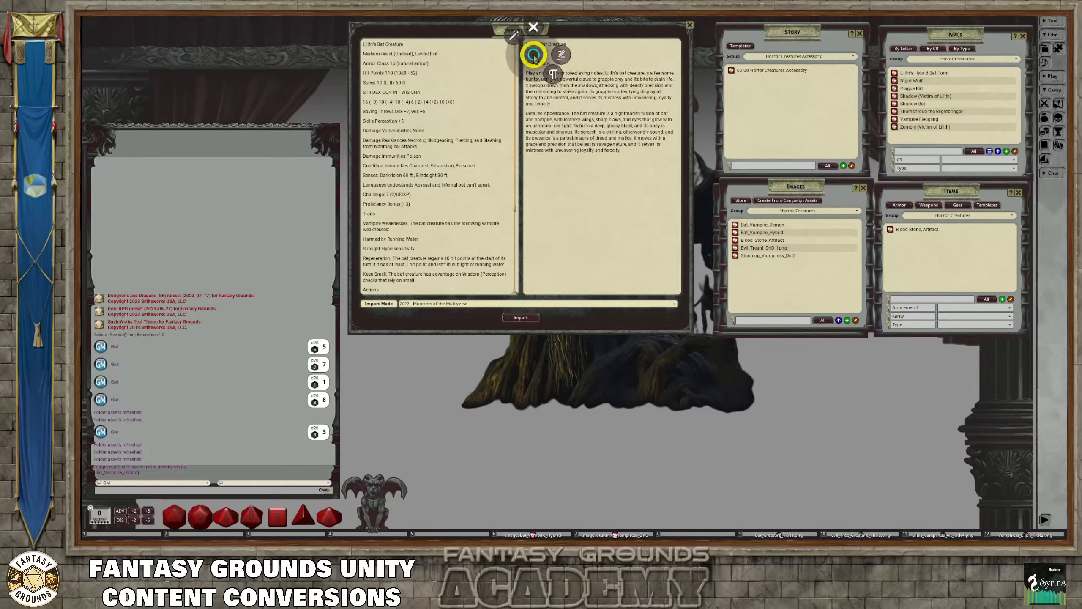
{"action": "left_click", "coordinate": [513, 36]}
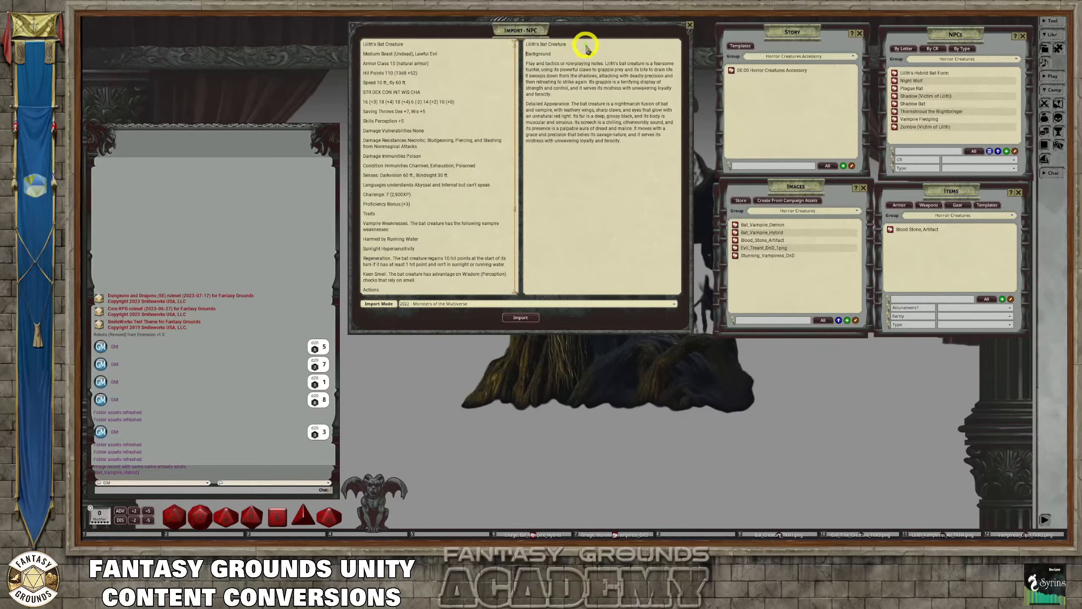
Format the name line "Lilith's Bat Creature" as a heading in the description text
{"action": "left_click_drag", "start_coordinate": [528, 43], "coordinate": [556, 50]}
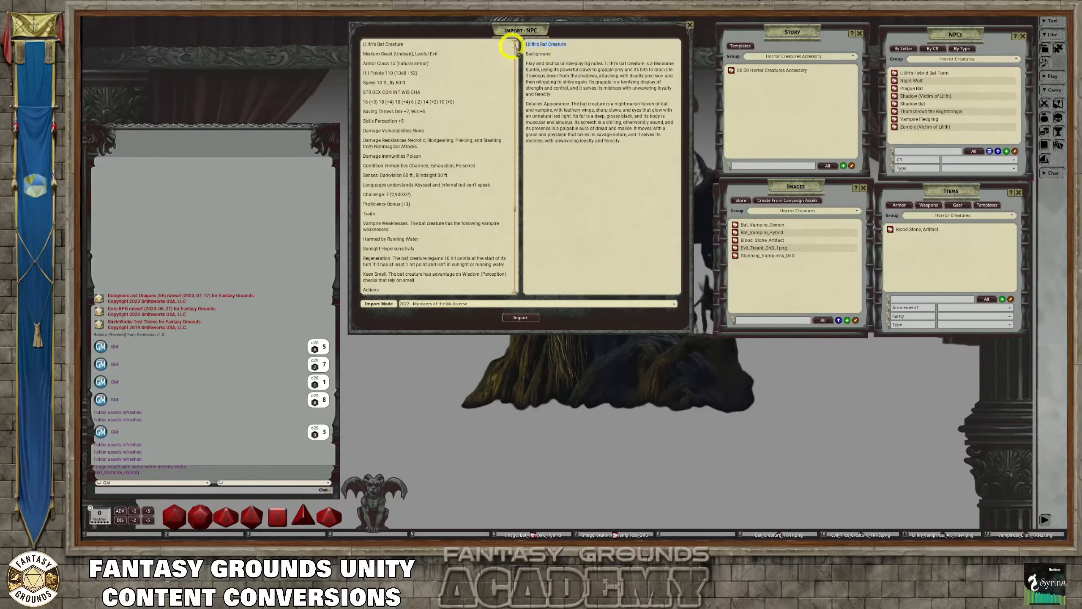
{"action": "right_click", "coordinate": [553, 50]}
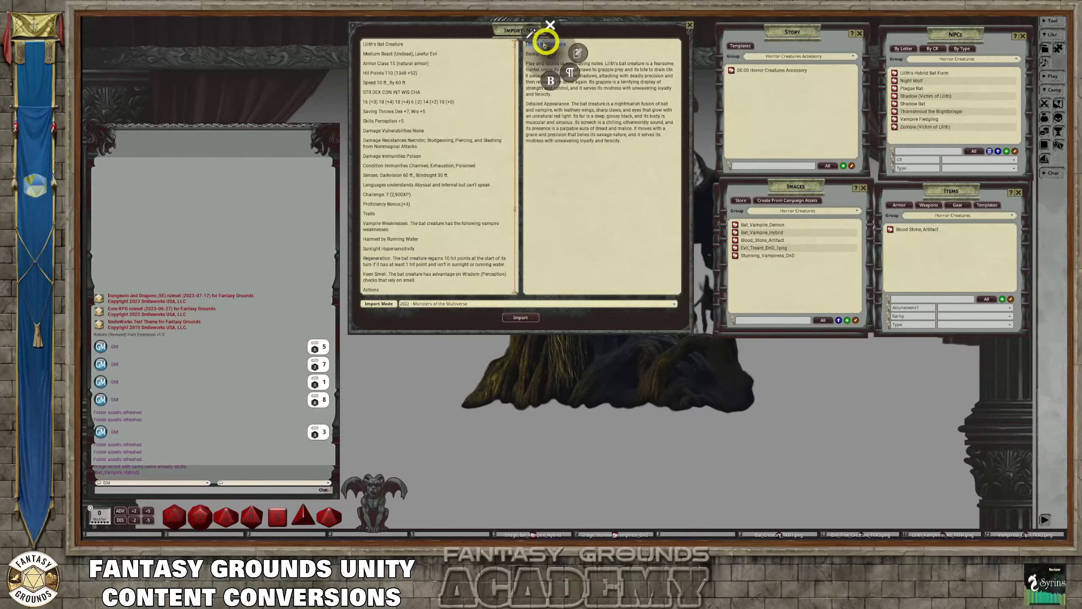
{"action": "left_click", "coordinate": [601, 45]}
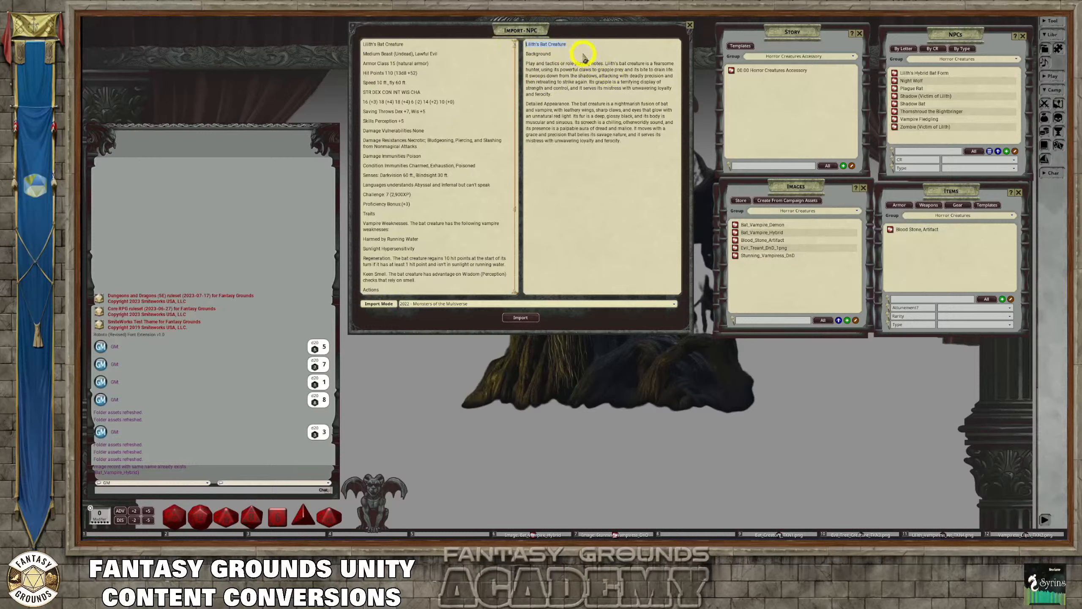
{"action": "key", "text": "ctrl+c"}
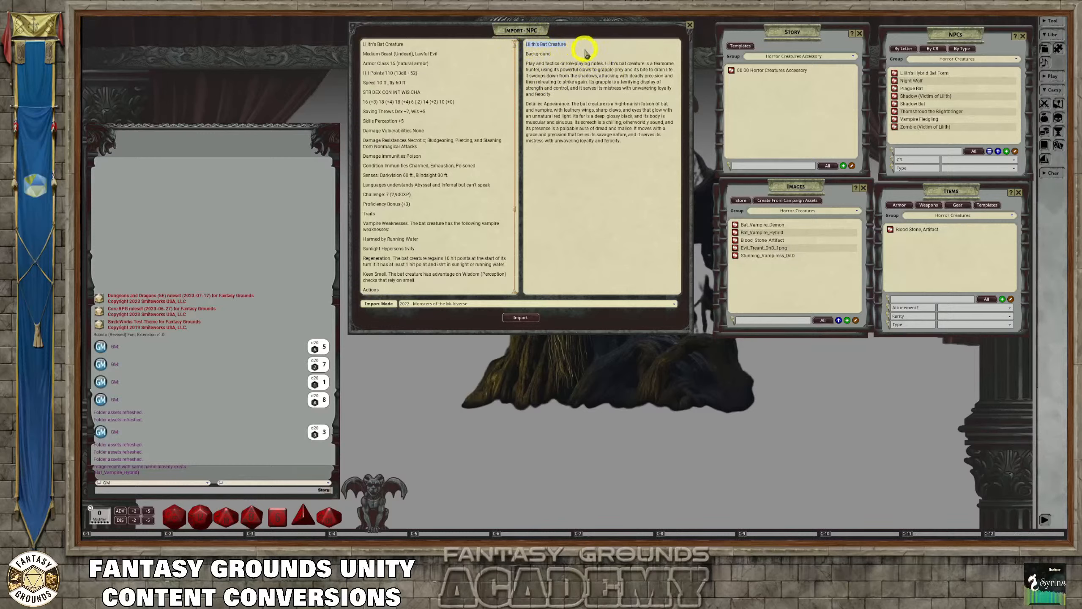
{"action": "key", "text": "ctrl+1"}
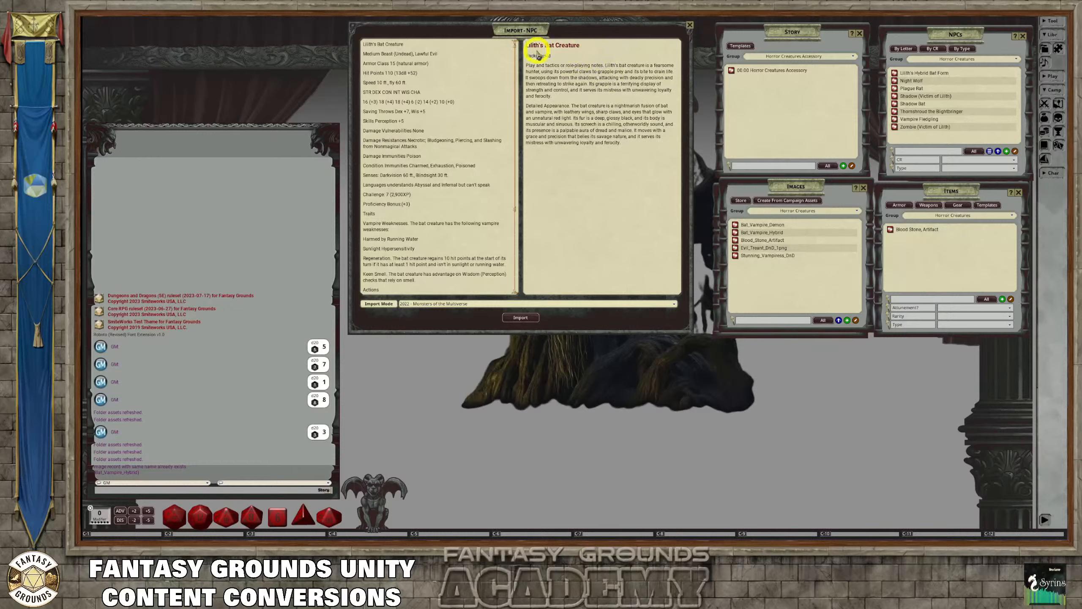
Make "Background" and "Detailed Appearance." bold in the bat creature's description
{"action": "left_click_drag", "start_coordinate": [553, 55], "coordinate": [515, 56]}
{"action": "left_click_drag", "start_coordinate": [572, 107], "coordinate": [527, 108]}
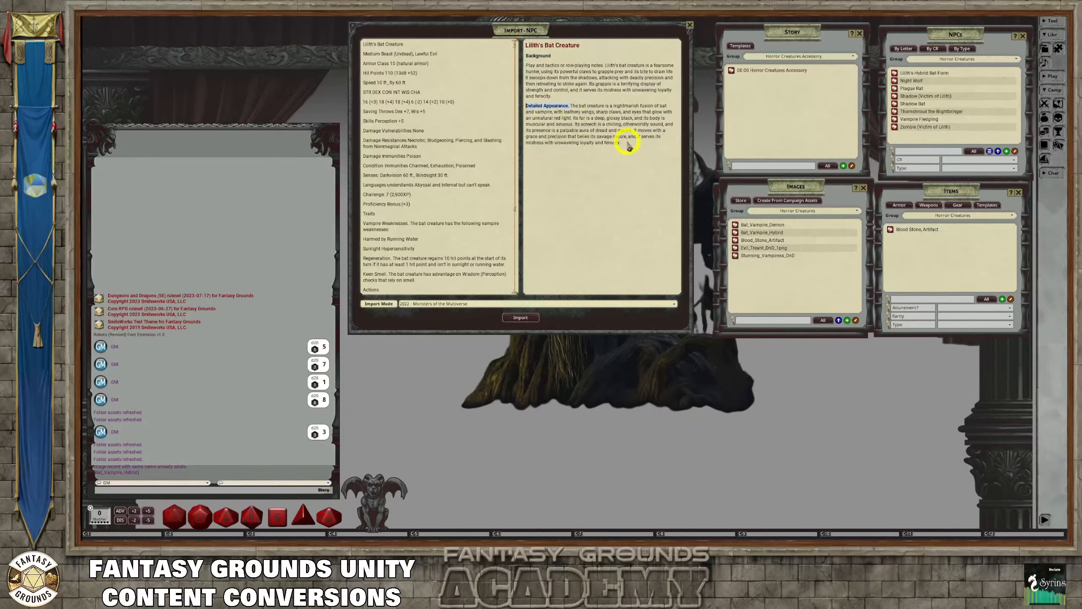
{"action": "left_click", "coordinate": [595, 99]}
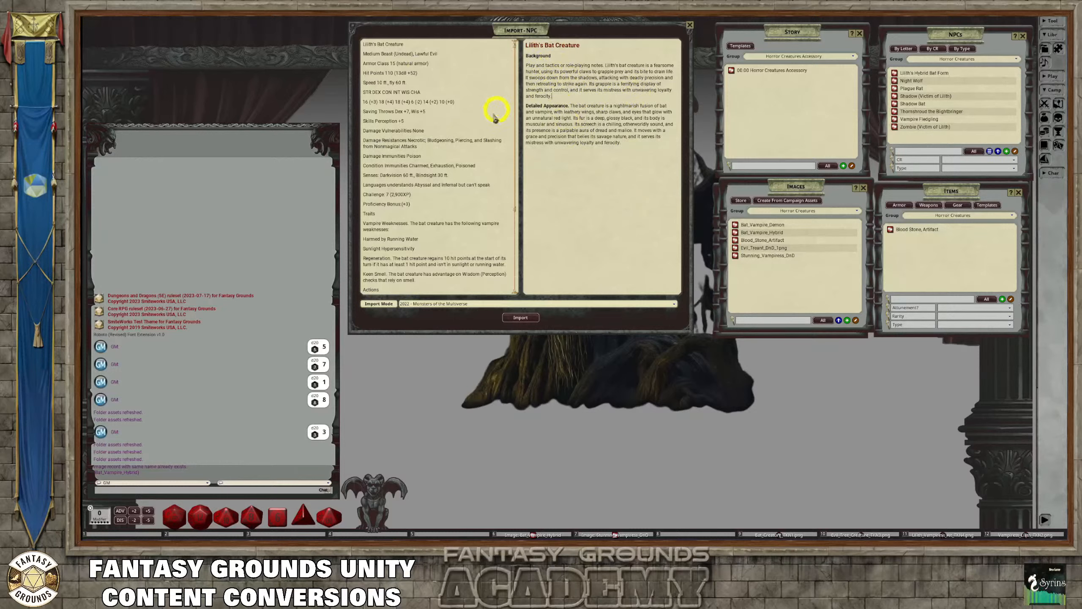
Examine the bat creature's stat block text from the header lines through its traits and actions
{"action": "right_click", "coordinate": [441, 84]}
{"action": "left_click", "coordinate": [427, 69]}
{"action": "scroll", "coordinate": [464, 206], "scroll_direction": "down", "scroll_amount": 5}
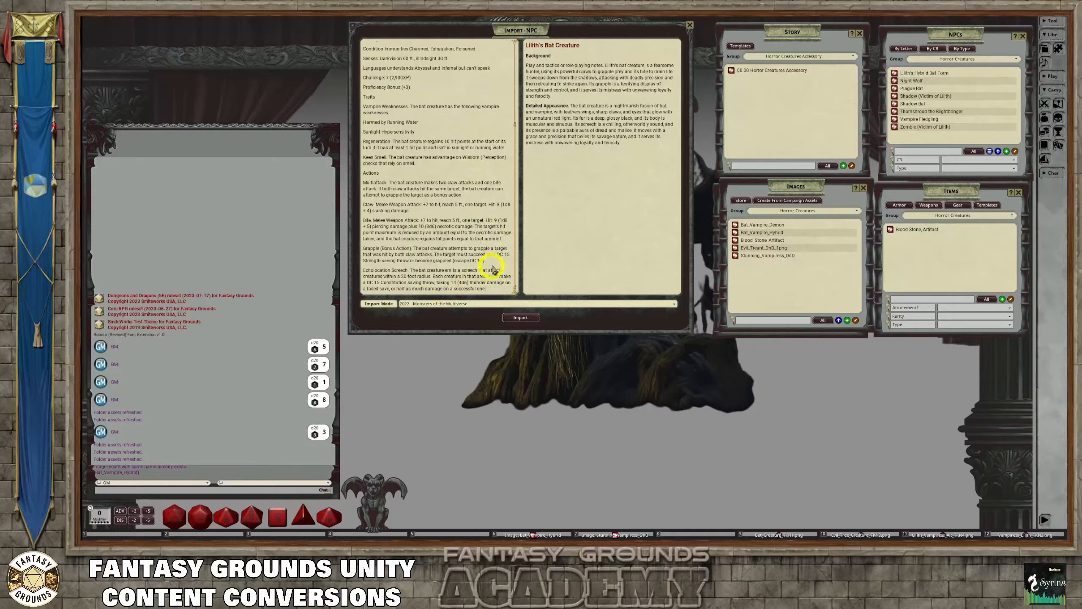
{"action": "scroll", "coordinate": [443, 213], "scroll_direction": "up", "scroll_amount": 2}
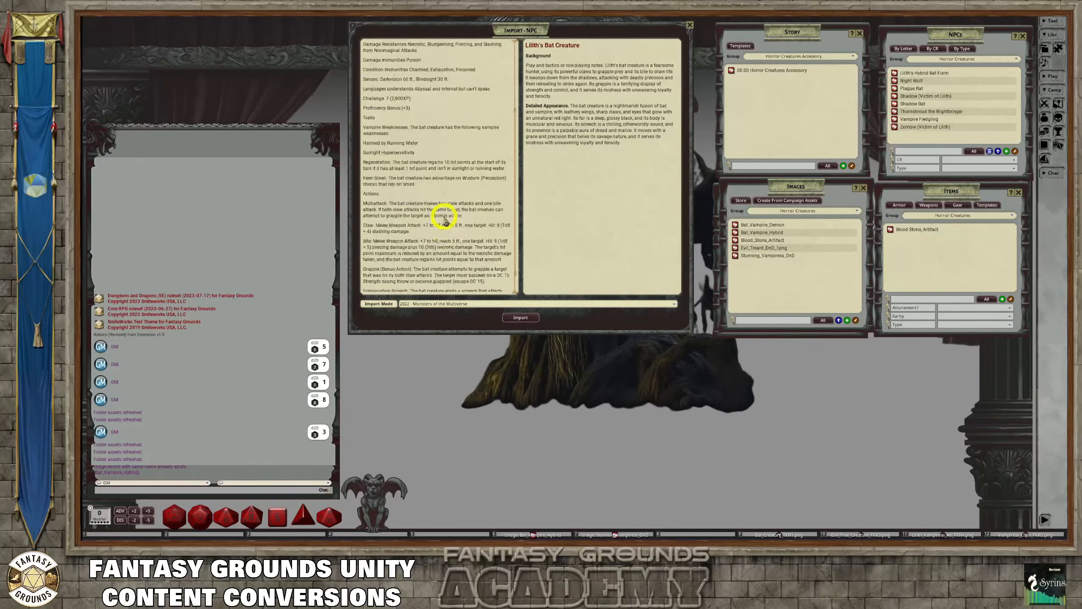
{"action": "scroll", "coordinate": [443, 217], "scroll_direction": "down", "scroll_amount": 2}
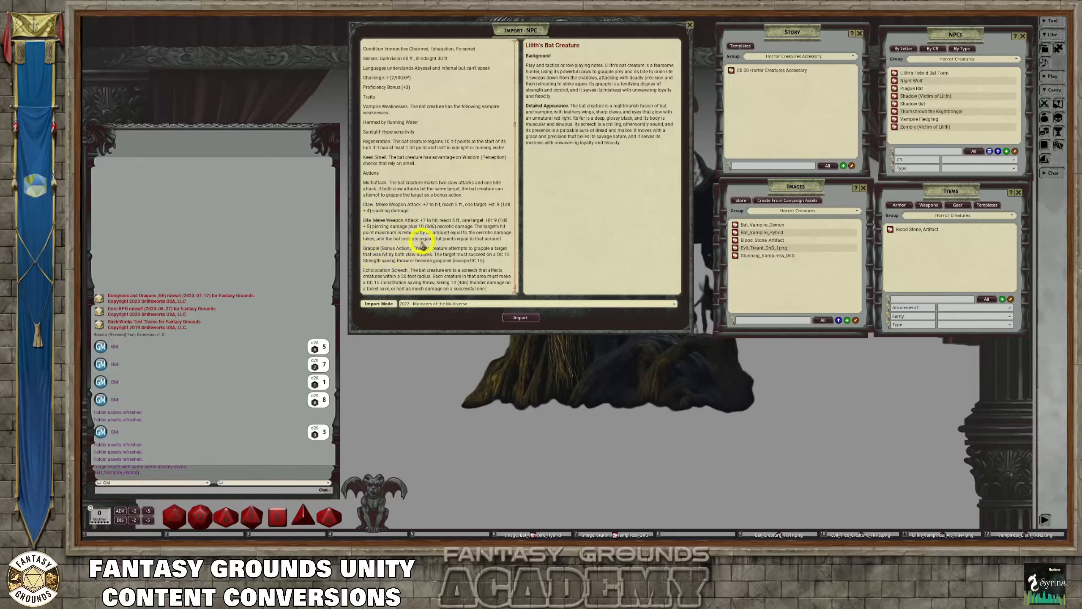
{"action": "scroll", "coordinate": [454, 238], "scroll_direction": "up", "scroll_amount": 1}
{"action": "scroll", "coordinate": [454, 237], "scroll_direction": "up", "scroll_amount": 5}
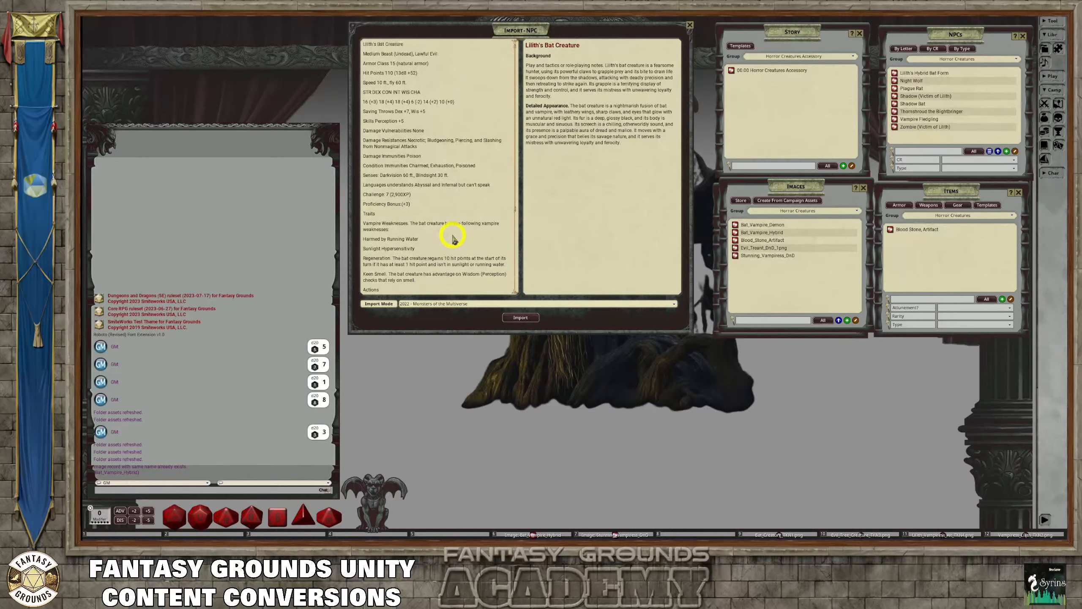
{"action": "scroll", "coordinate": [454, 237], "scroll_direction": "down", "scroll_amount": 6}
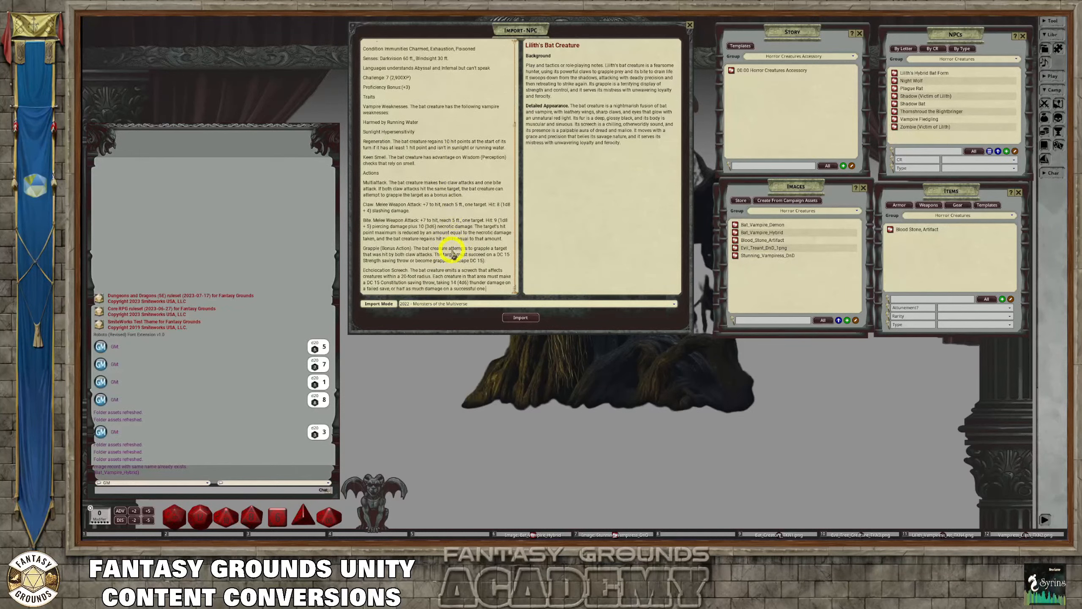
{"action": "left_click", "coordinate": [387, 275]}
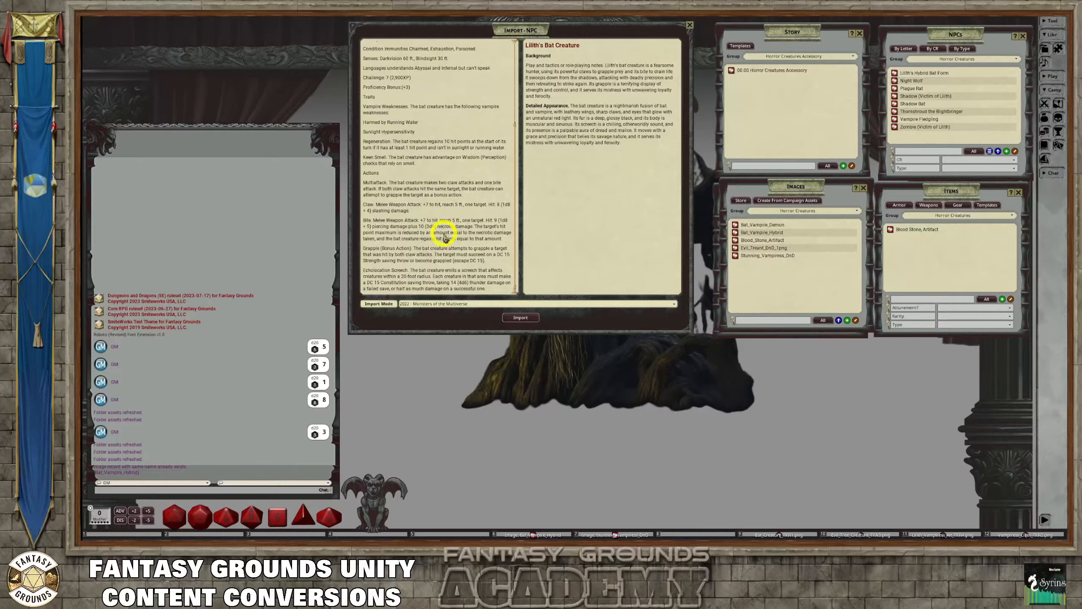
{"action": "left_click", "coordinate": [471, 173]}
Import the Lilith's Bat Creature NPC and lock its new record
{"action": "left_click", "coordinate": [522, 317]}
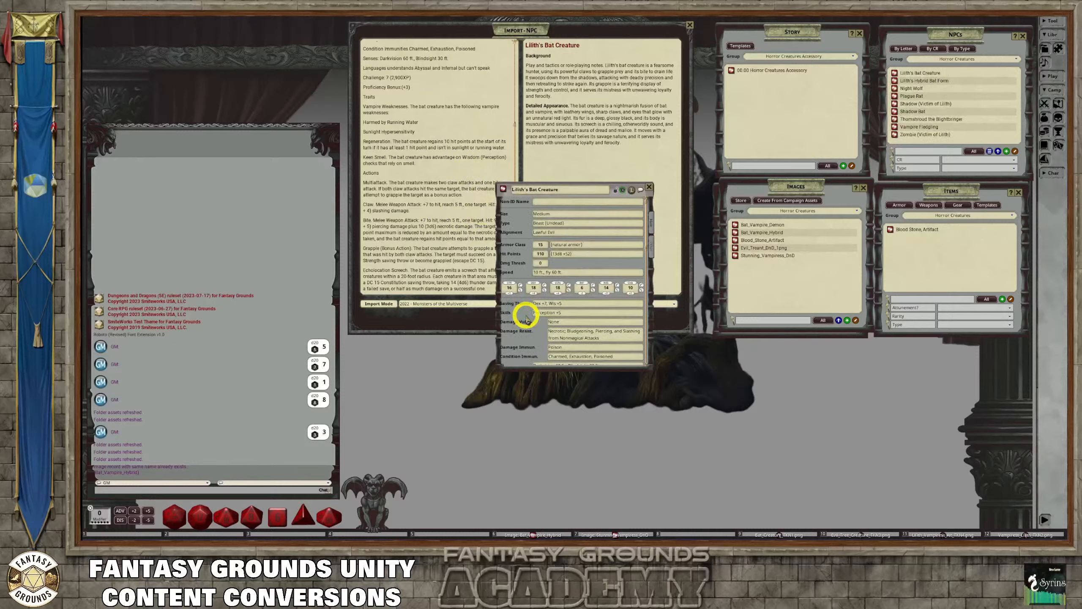
{"action": "left_click", "coordinate": [615, 192]}
{"action": "left_click_drag", "start_coordinate": [610, 187], "coordinate": [618, 136]}
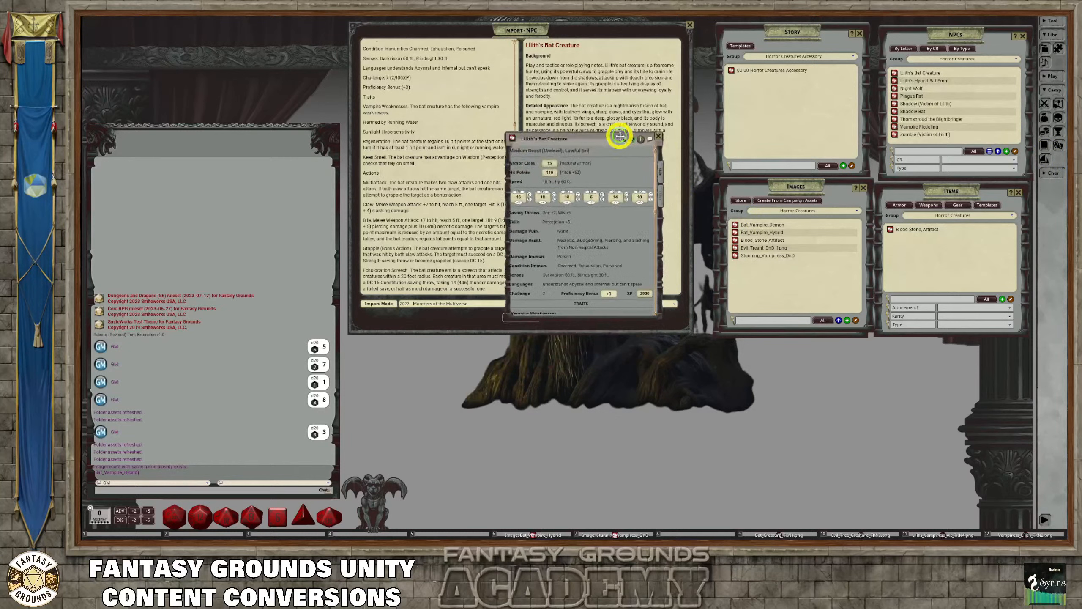
Examine the description, traits and actions text in the imported bat creature's record, and close the record
{"action": "left_click", "coordinate": [661, 196]}
{"action": "scroll", "coordinate": [607, 252], "scroll_direction": "down", "scroll_amount": 3}
{"action": "scroll", "coordinate": [609, 253], "scroll_direction": "up", "scroll_amount": 3}
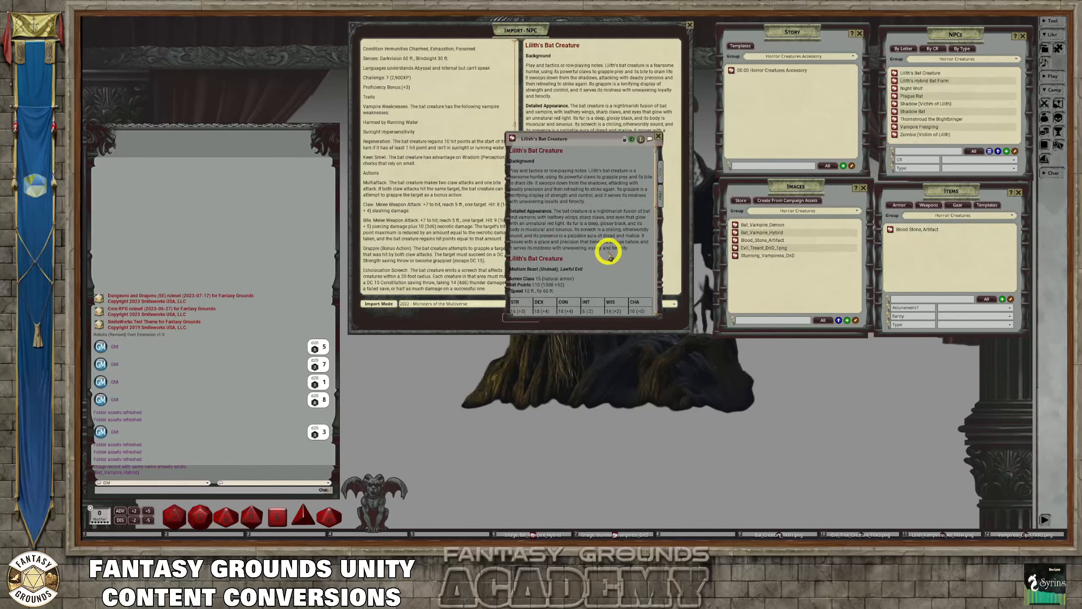
{"action": "scroll", "coordinate": [553, 255], "scroll_direction": "down", "scroll_amount": 5}
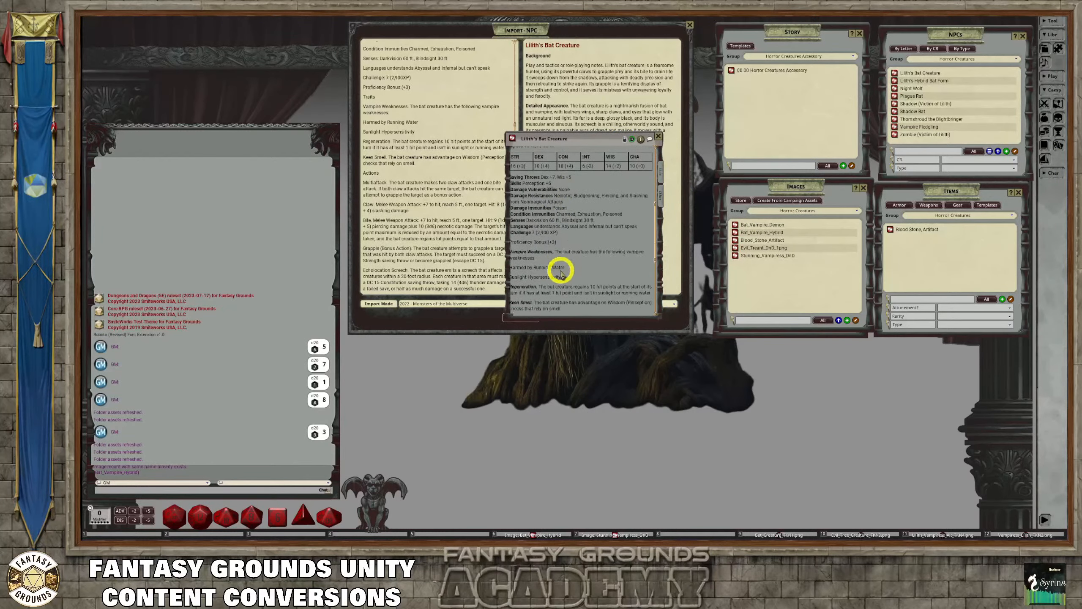
{"action": "scroll", "coordinate": [561, 272], "scroll_direction": "down", "scroll_amount": 4}
{"action": "scroll", "coordinate": [561, 273], "scroll_direction": "down", "scroll_amount": 3}
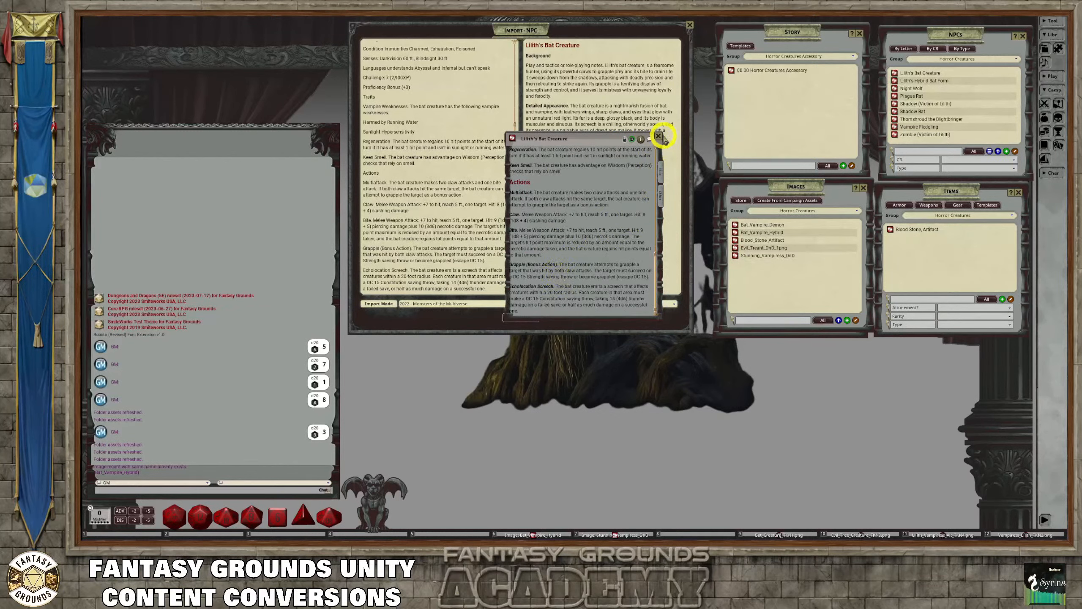
{"action": "left_click", "coordinate": [658, 136]}
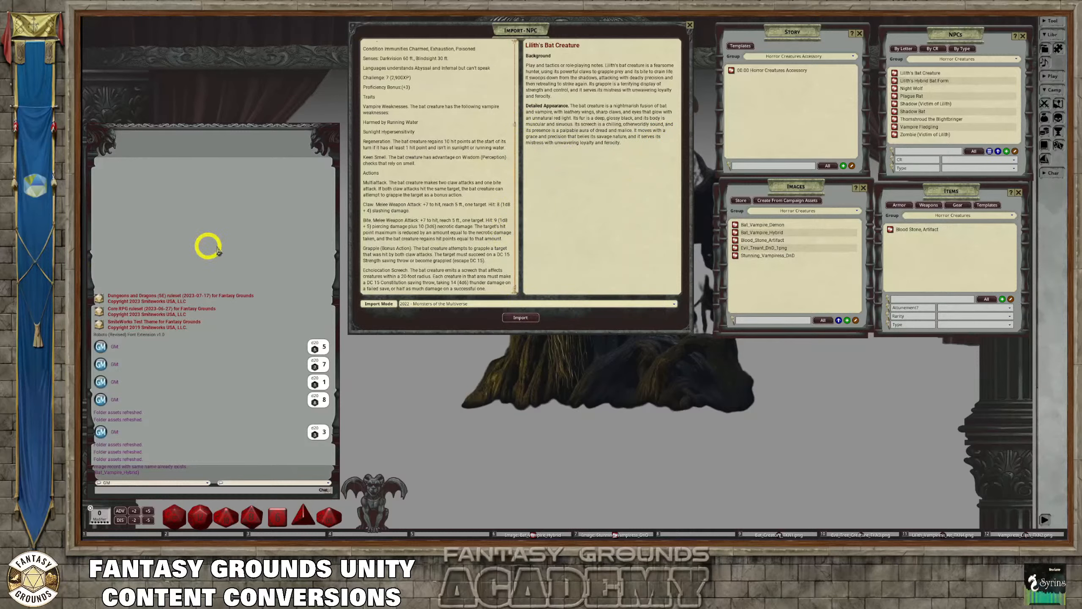
Start a fresh NPC import and paste in the stat block text for Lilith, Vampire Queen
{"action": "left_click", "coordinate": [689, 25]}
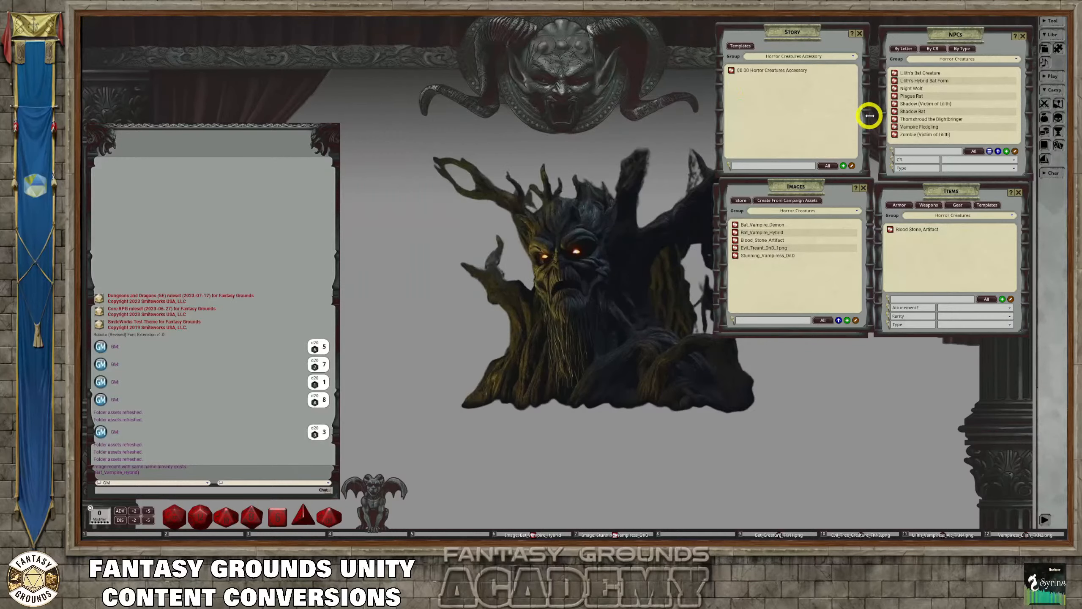
{"action": "left_click", "coordinate": [989, 151]}
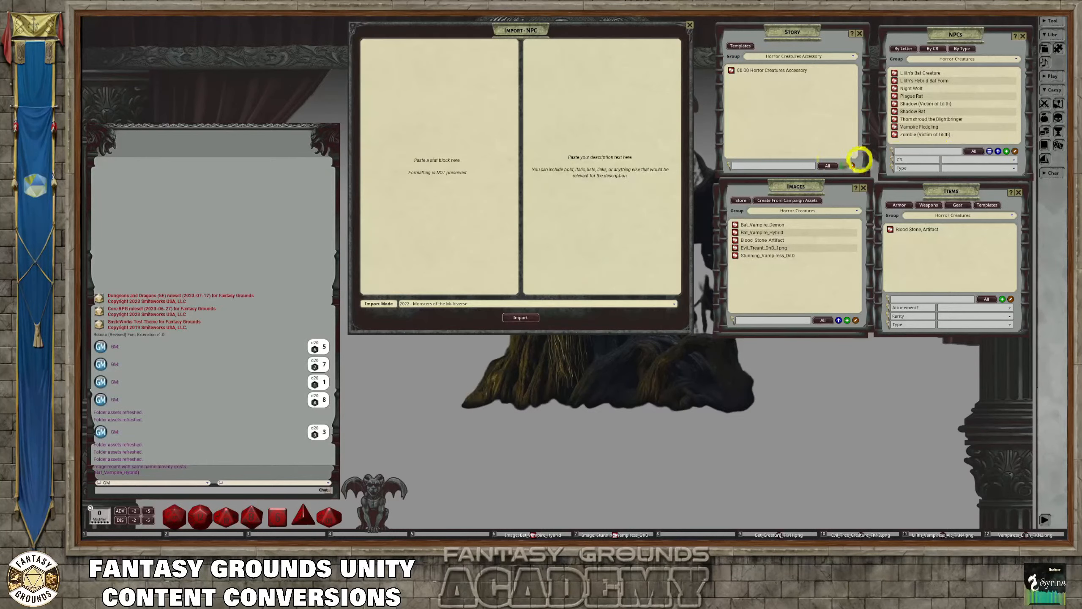
{"action": "left_click", "coordinate": [376, 171]}
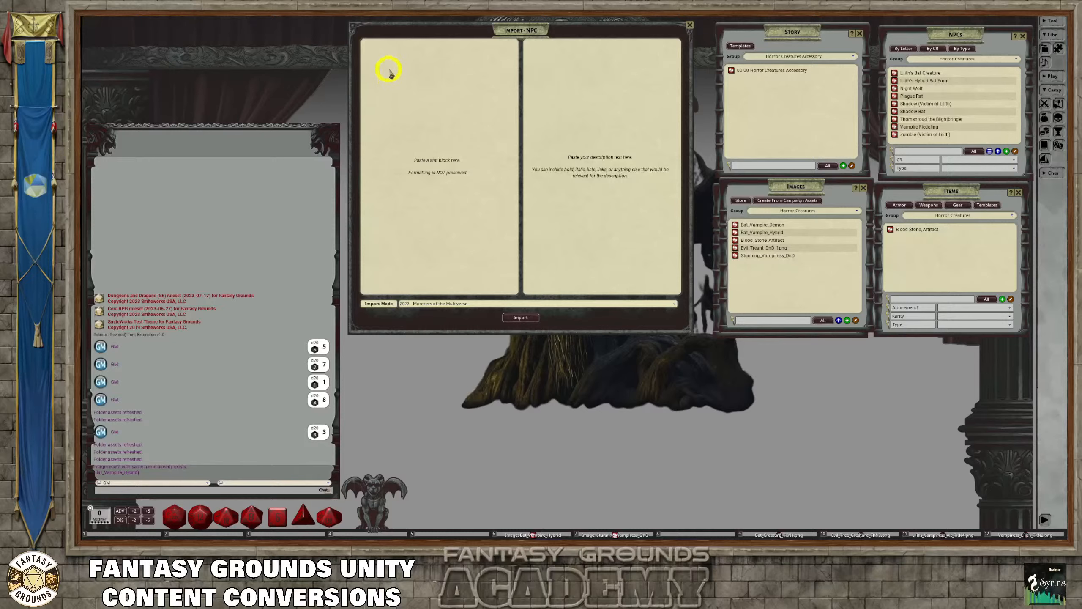
{"action": "left_click", "coordinate": [396, 81]}
{"action": "key", "text": "ctrl+v"}
{"action": "scroll", "coordinate": [449, 181], "scroll_direction": "up", "scroll_amount": 8}
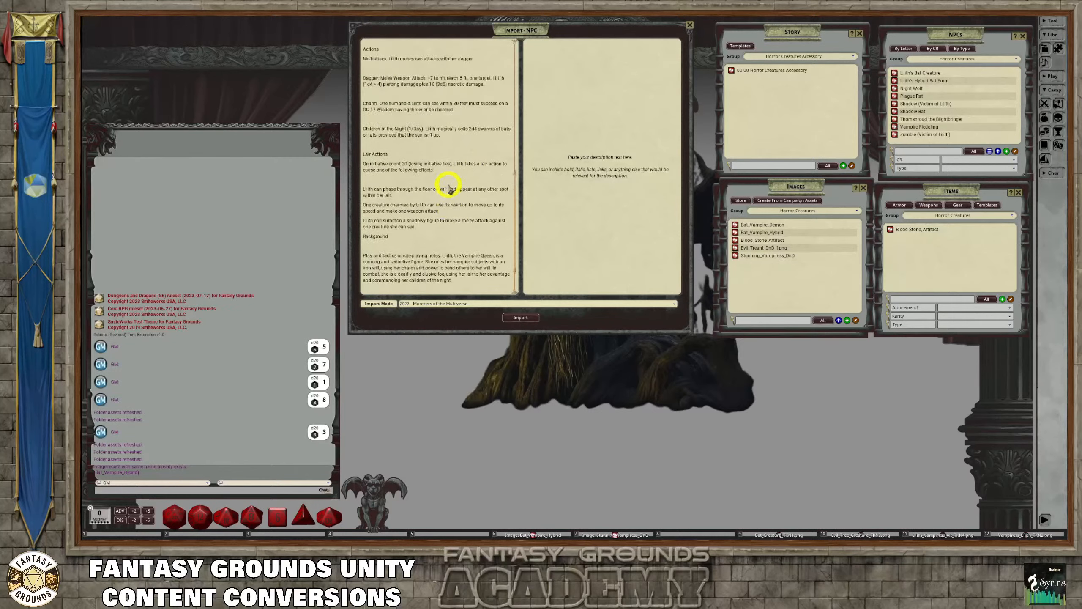
{"action": "left_click_drag", "start_coordinate": [517, 132], "coordinate": [516, 32]}
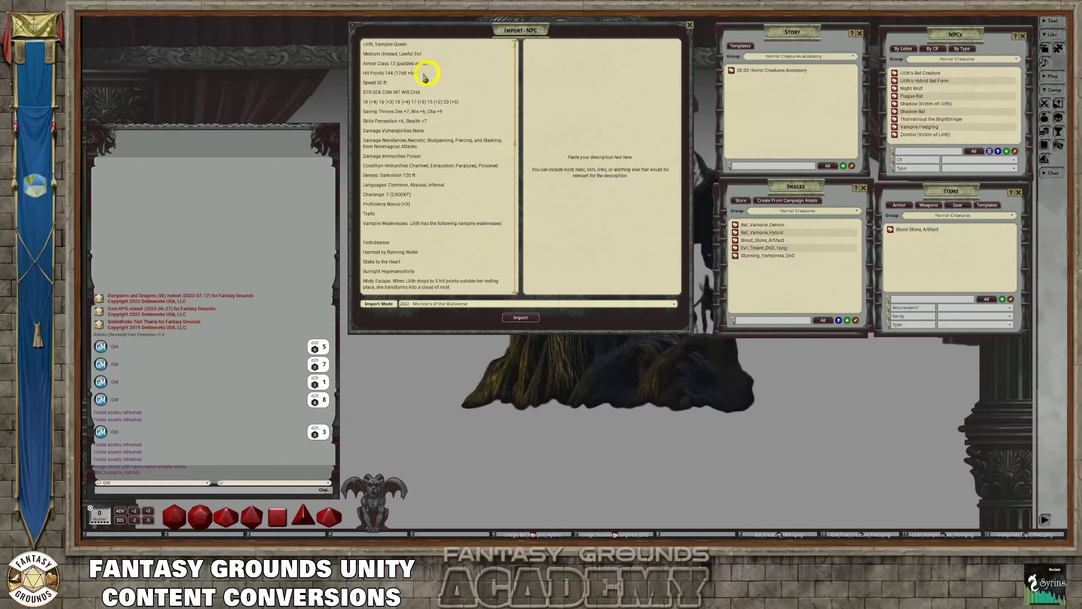
Copy Lilith's Background and Detailed Appearance text into the description and clean out its empty lines
{"action": "scroll", "coordinate": [490, 200], "scroll_direction": "down", "scroll_amount": 5}
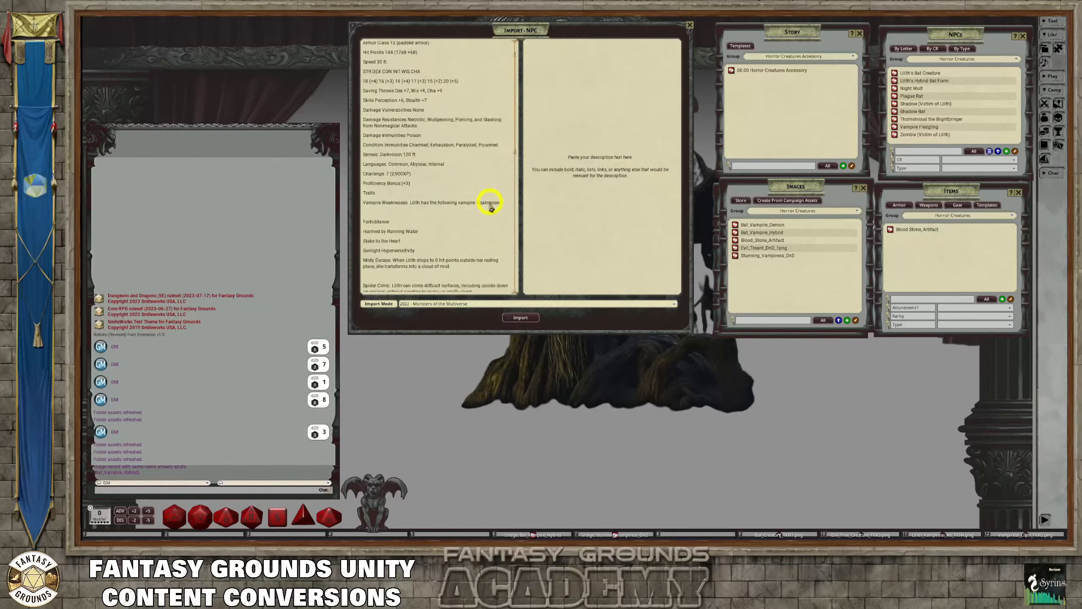
{"action": "scroll", "coordinate": [461, 227], "scroll_direction": "down", "scroll_amount": 10}
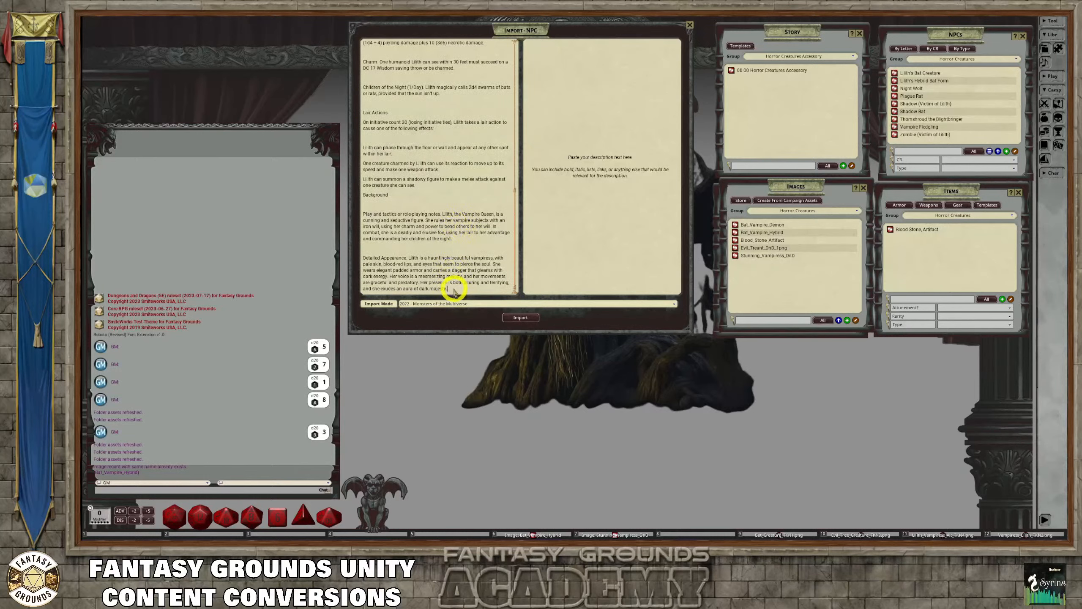
{"action": "left_click_drag", "start_coordinate": [450, 289], "coordinate": [355, 189]}
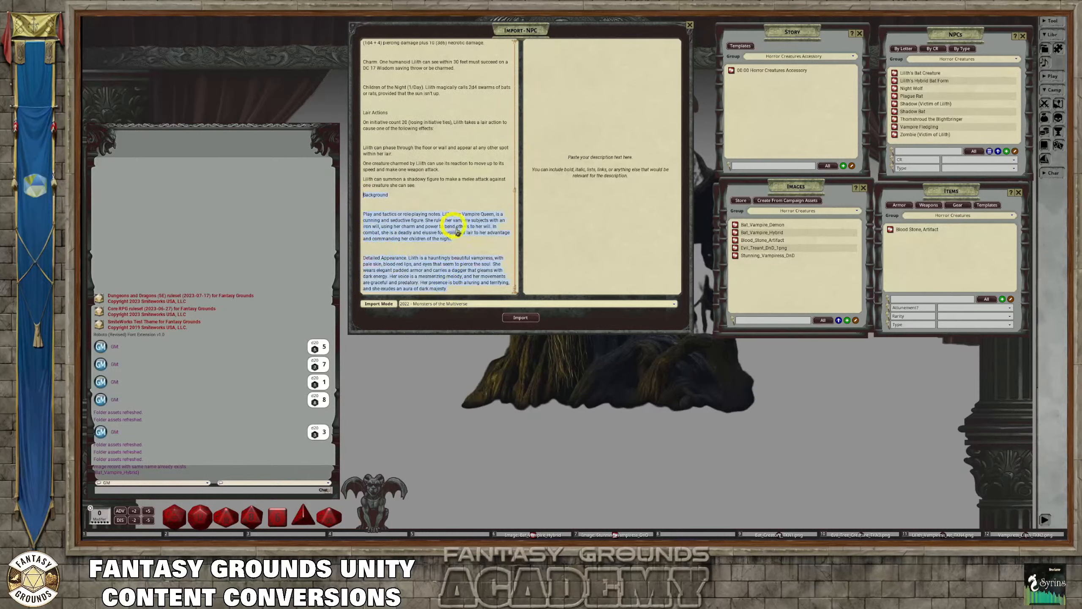
{"action": "left_click", "coordinate": [552, 70]}
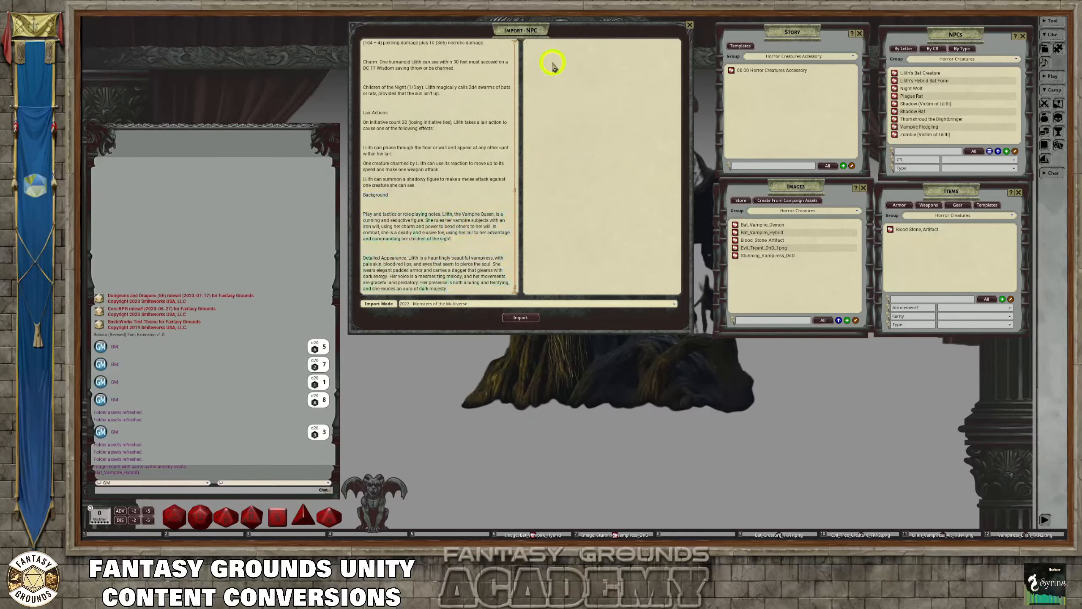
{"action": "key", "text": "ctrl+v"}
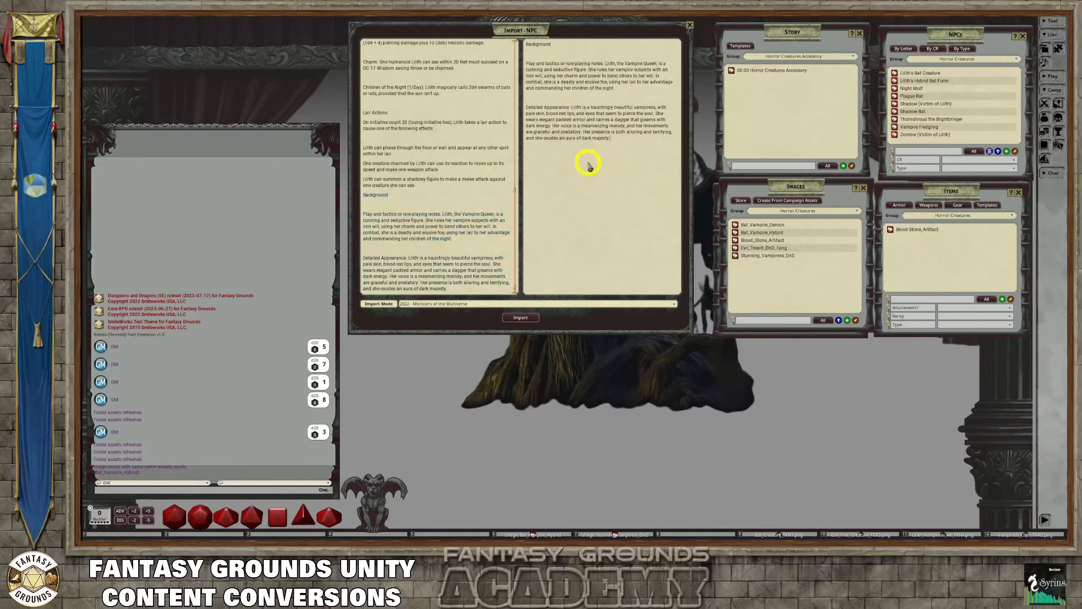
{"action": "right_click", "coordinate": [535, 55]}
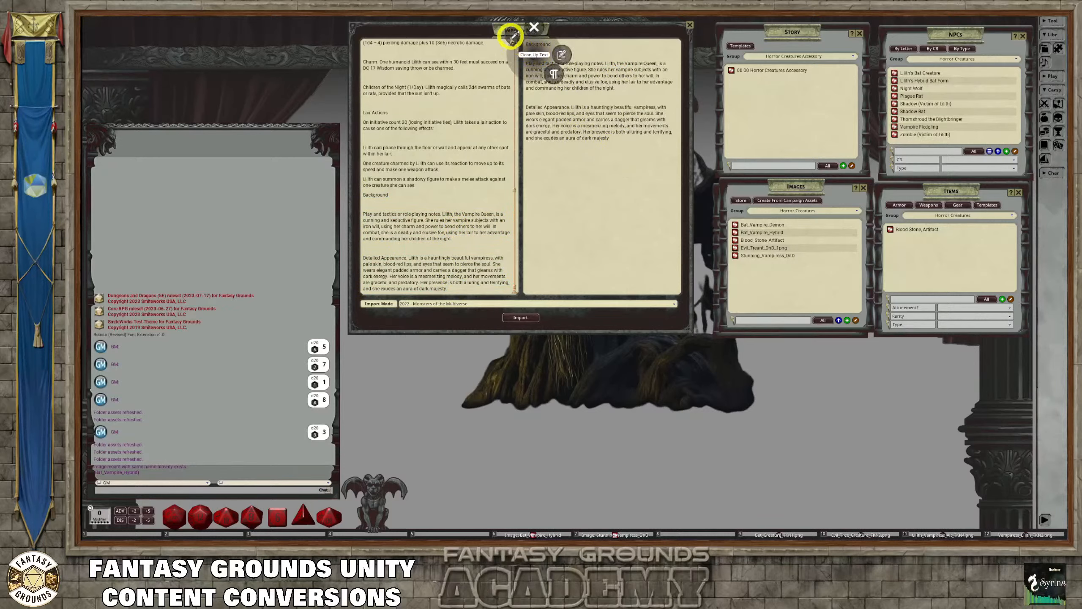
{"action": "left_click", "coordinate": [511, 38]}
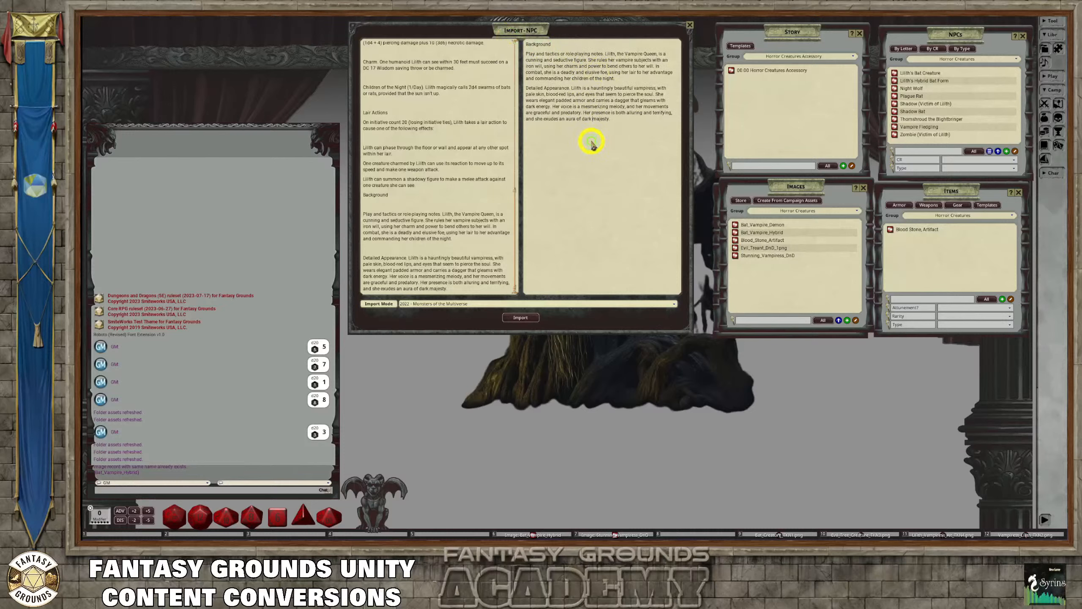
Insert an empty line above the Background heading in Lilith's description text
{"action": "scroll", "coordinate": [460, 198], "scroll_direction": "up", "scroll_amount": 3}
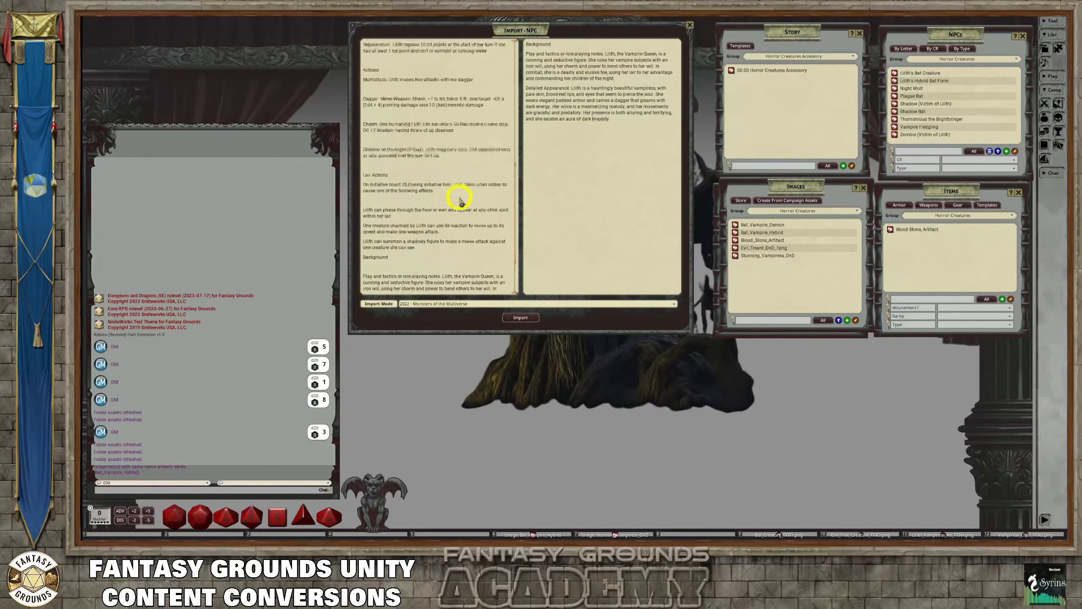
{"action": "scroll", "coordinate": [459, 197], "scroll_direction": "down", "scroll_amount": 2}
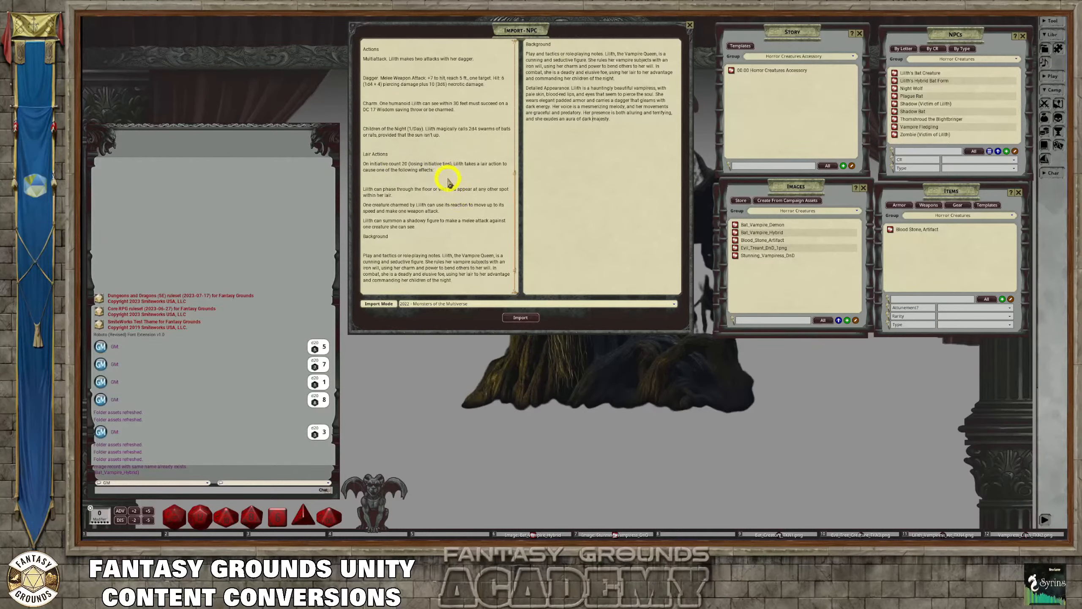
{"action": "scroll", "coordinate": [449, 180], "scroll_direction": "up", "scroll_amount": 3}
{"action": "left_click_drag", "start_coordinate": [568, 44], "coordinate": [518, 44]}
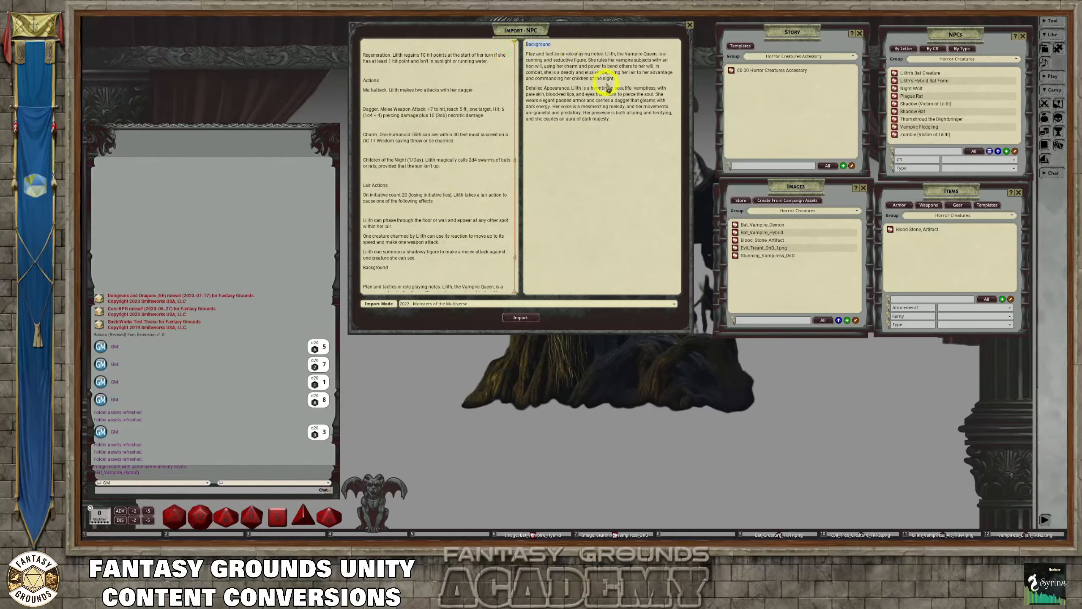
{"action": "key", "text": "ctrl"}
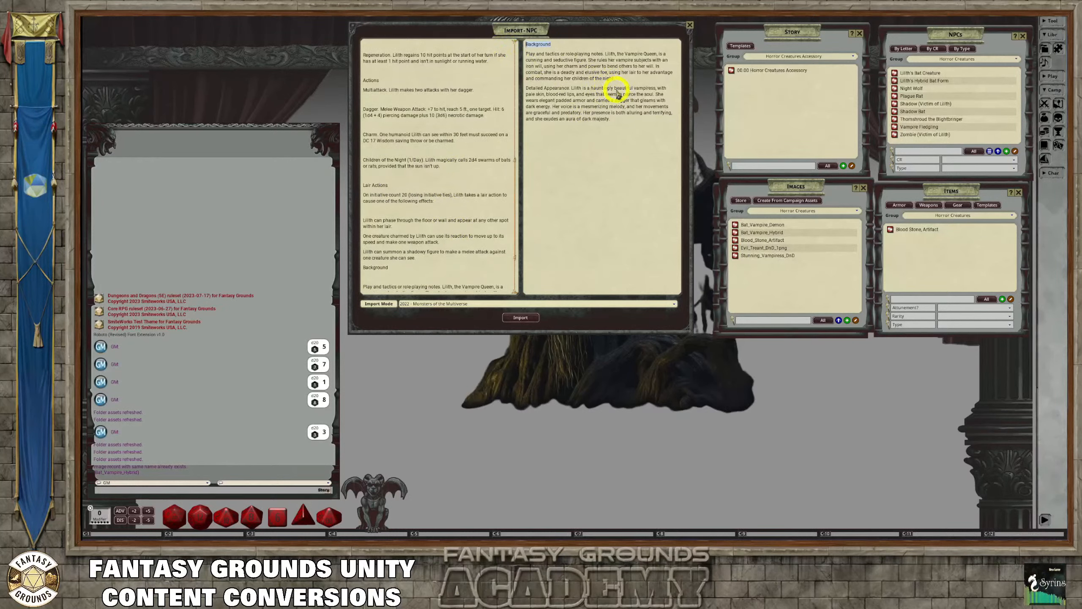
{"action": "left_click", "coordinate": [538, 54]}
{"action": "key", "text": "Return"}
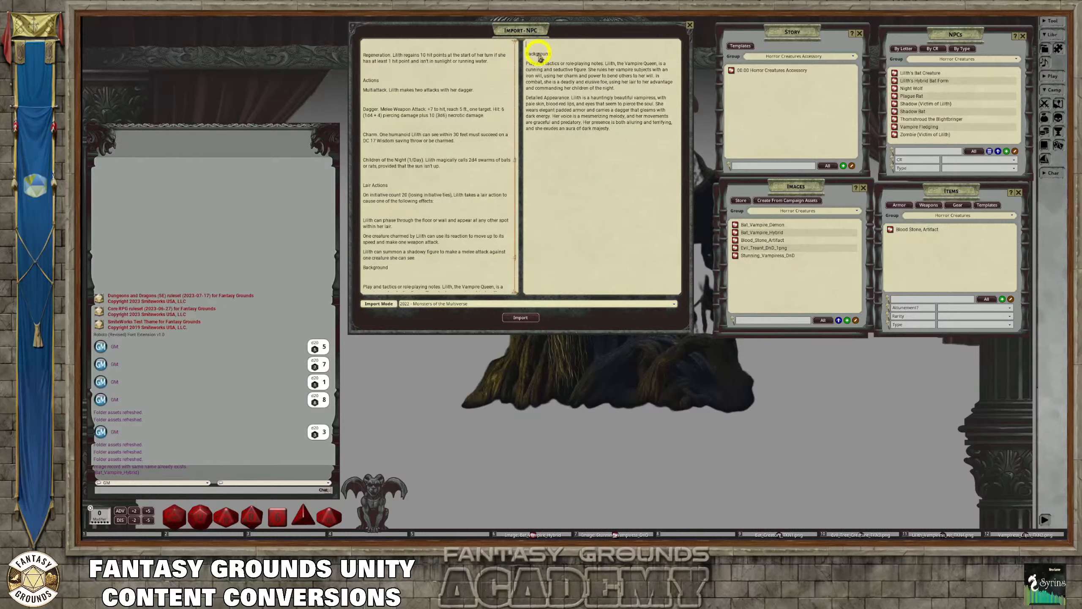
Copy the name "Lilith, Vampire Queen" from the stat block onto the first line of the description
{"action": "scroll", "coordinate": [446, 130], "scroll_direction": "up", "scroll_amount": 8}
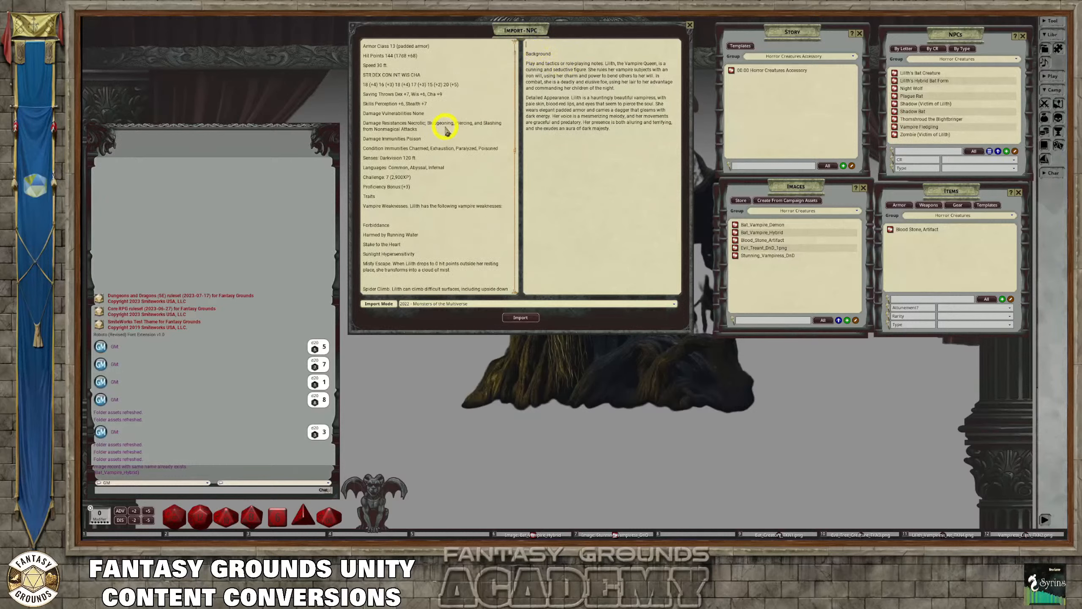
{"action": "scroll", "coordinate": [446, 130], "scroll_direction": "up", "scroll_amount": 2}
{"action": "left_click_drag", "start_coordinate": [413, 44], "coordinate": [345, 45]}
{"action": "key", "text": "ctrl+c"}
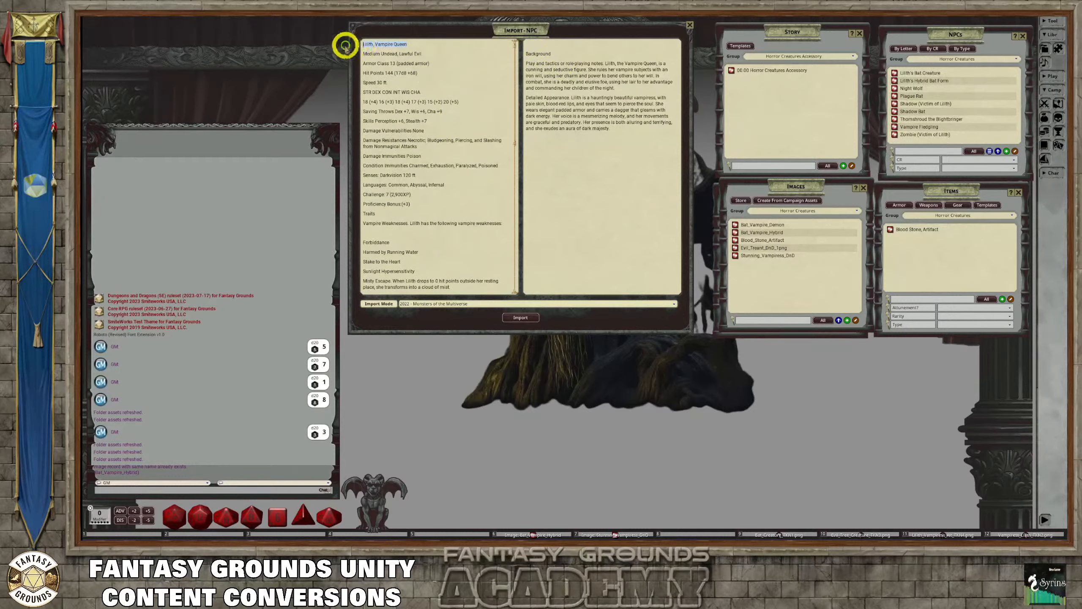
{"action": "left_click", "coordinate": [562, 44]}
{"action": "key", "text": "ctrl+v"}
{"action": "key", "text": "Return"}
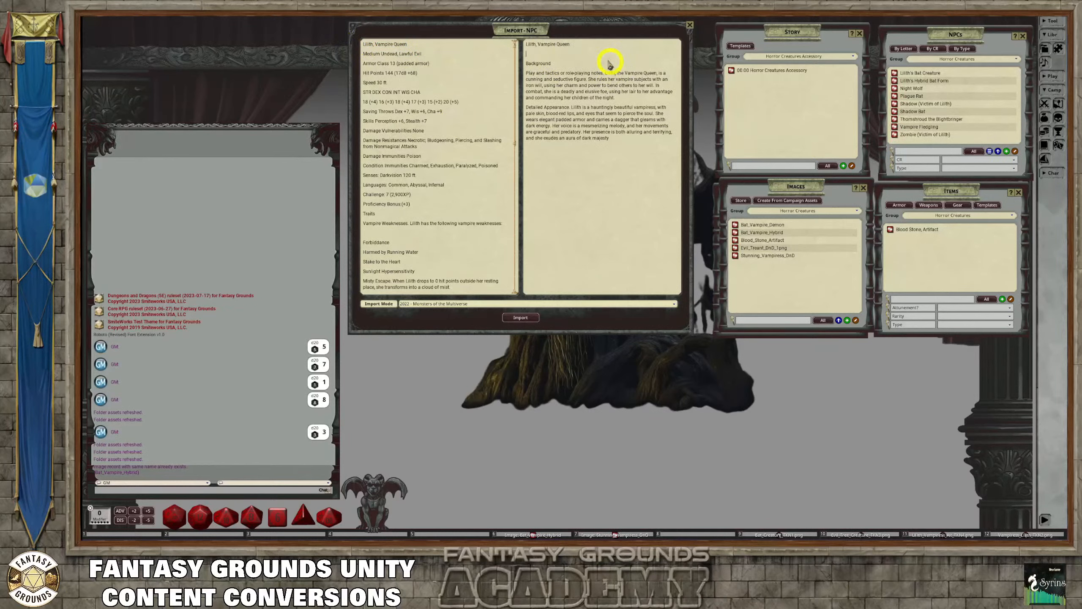
Clean up the description text to remove the empty line below the name
{"action": "right_click", "coordinate": [530, 54]}
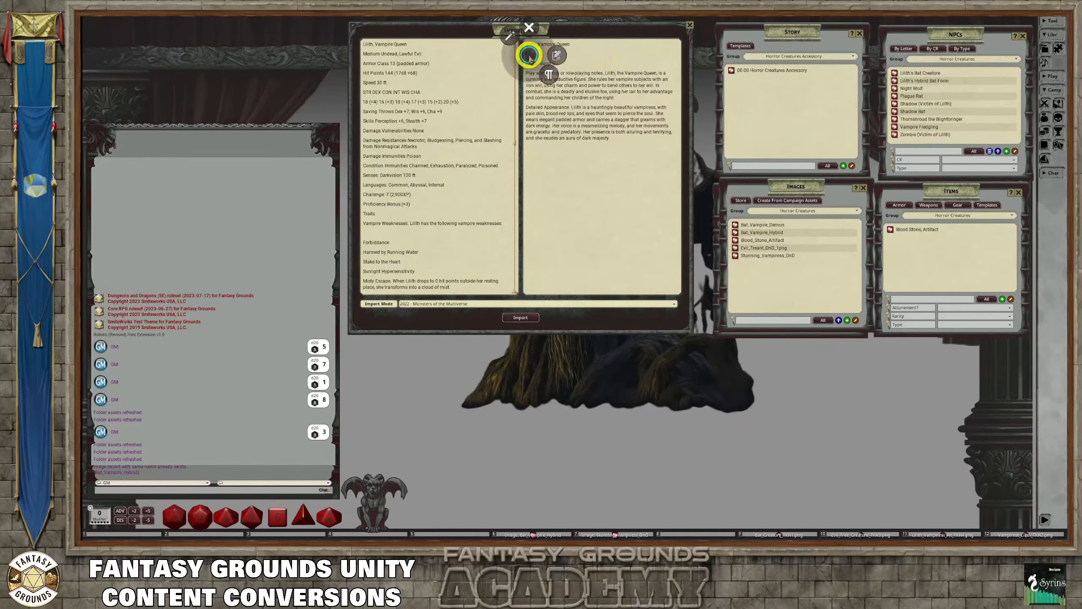
{"action": "left_click", "coordinate": [620, 60]}
{"action": "right_click", "coordinate": [540, 56]}
{"action": "left_click", "coordinate": [521, 37]}
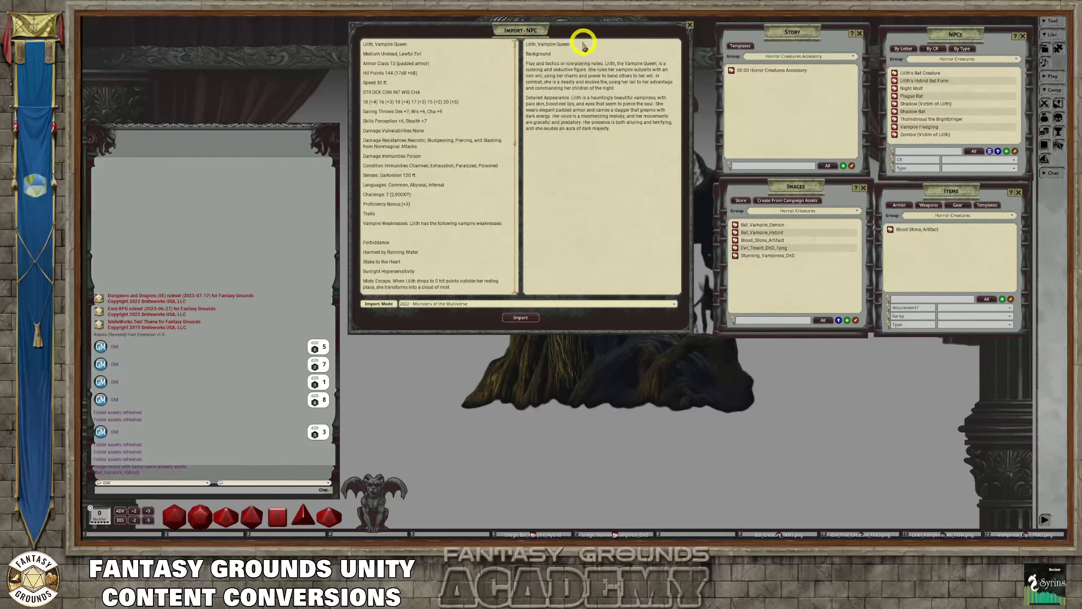
Format "Lilith, Vampire Queen" as a heading and make the "Background" and "Detailed Appearance" labels bold in the description
{"action": "left_click_drag", "start_coordinate": [582, 44], "coordinate": [519, 44]}
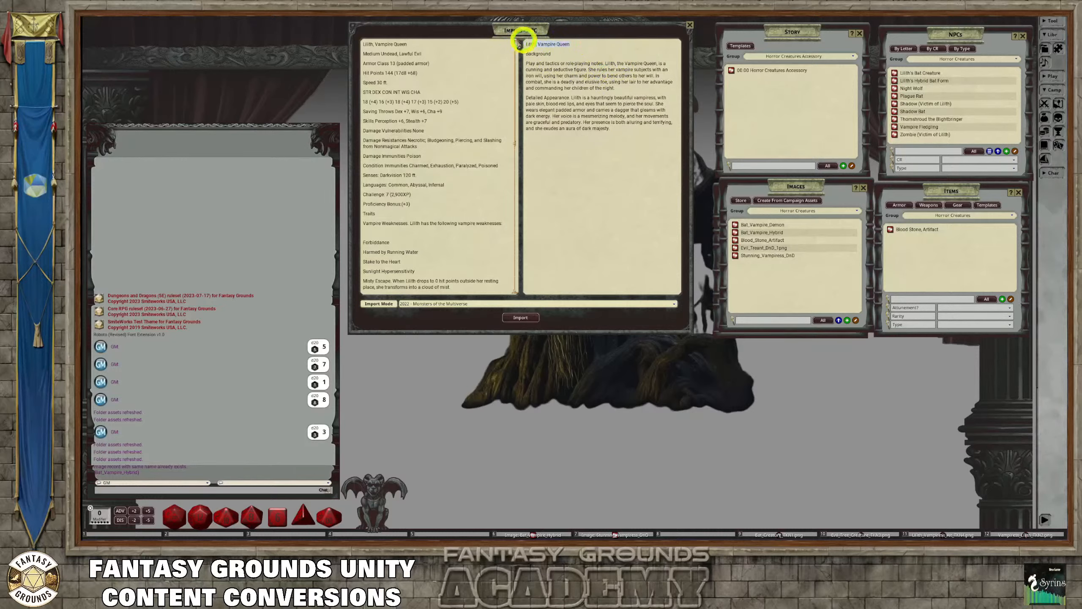
{"action": "key", "text": "ctrl"}
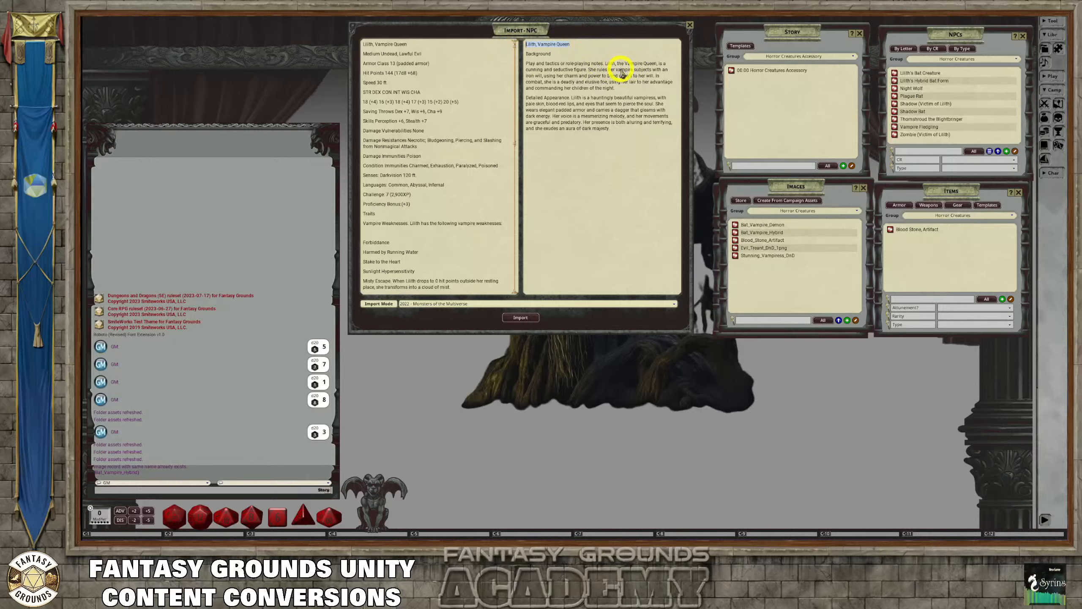
{"action": "key", "text": "ctrl+1"}
{"action": "left_click_drag", "start_coordinate": [562, 57], "coordinate": [509, 56]}
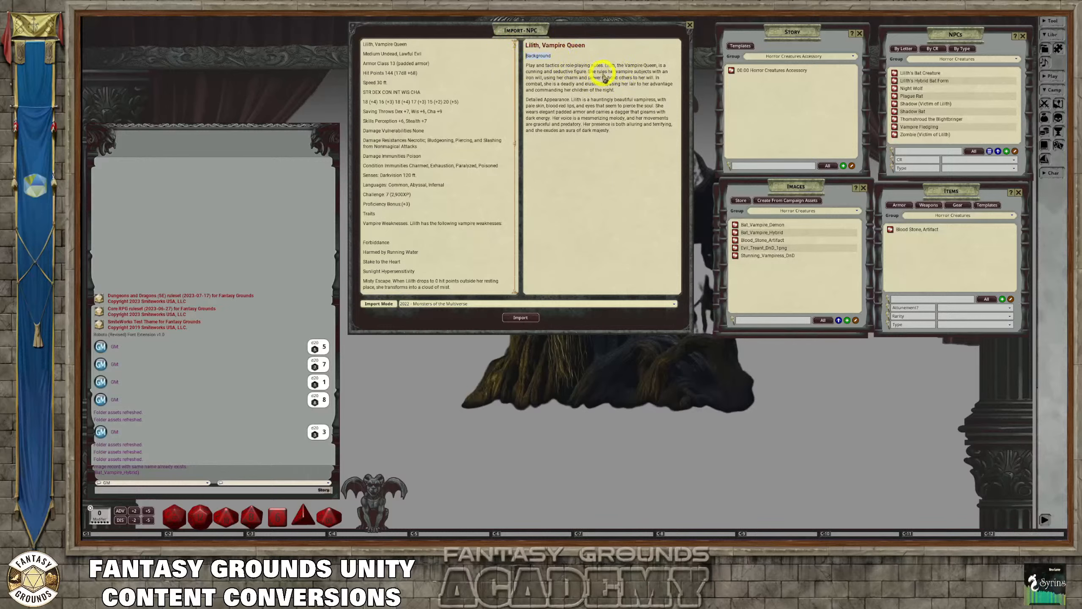
{"action": "key", "text": "ctrl+b"}
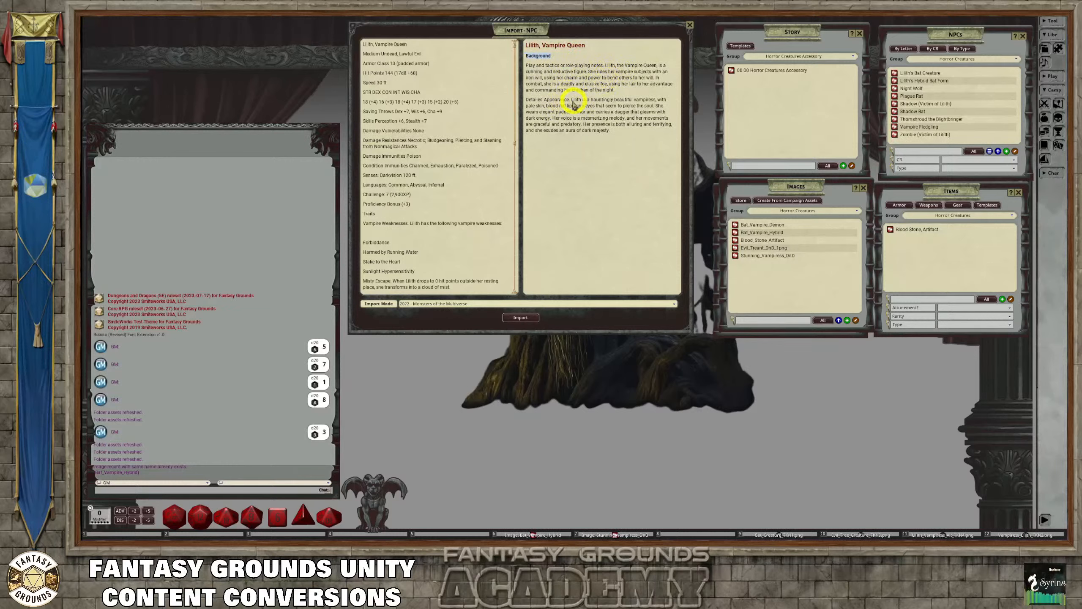
{"action": "left_click_drag", "start_coordinate": [570, 101], "coordinate": [525, 100]}
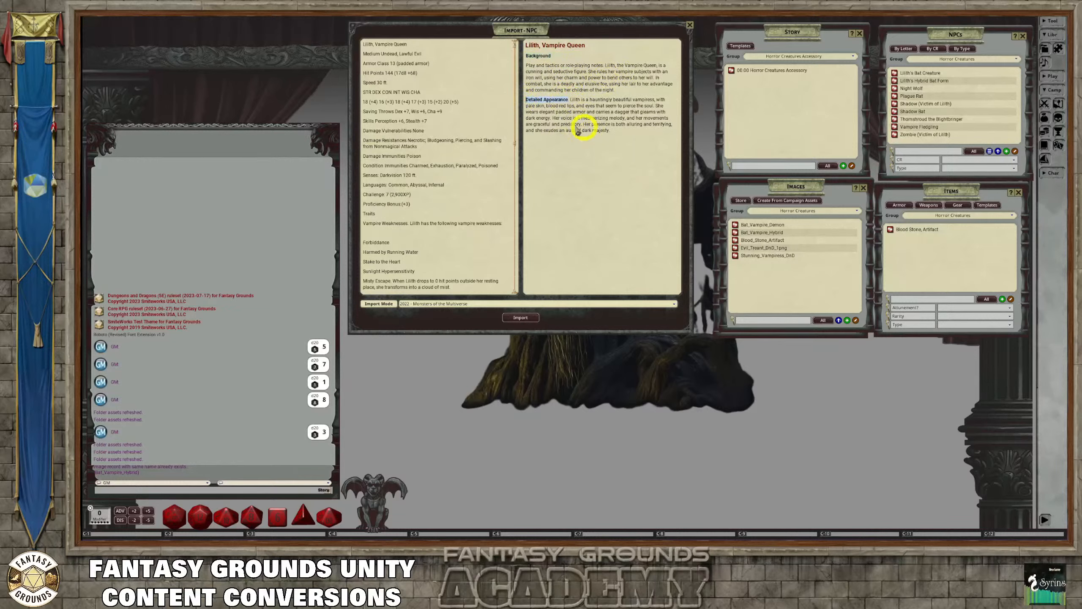
Delete the Background and Detailed Appearance text from the end of the stat block and clean up its remaining text
{"action": "scroll", "coordinate": [462, 154], "scroll_direction": "down", "scroll_amount": 15}
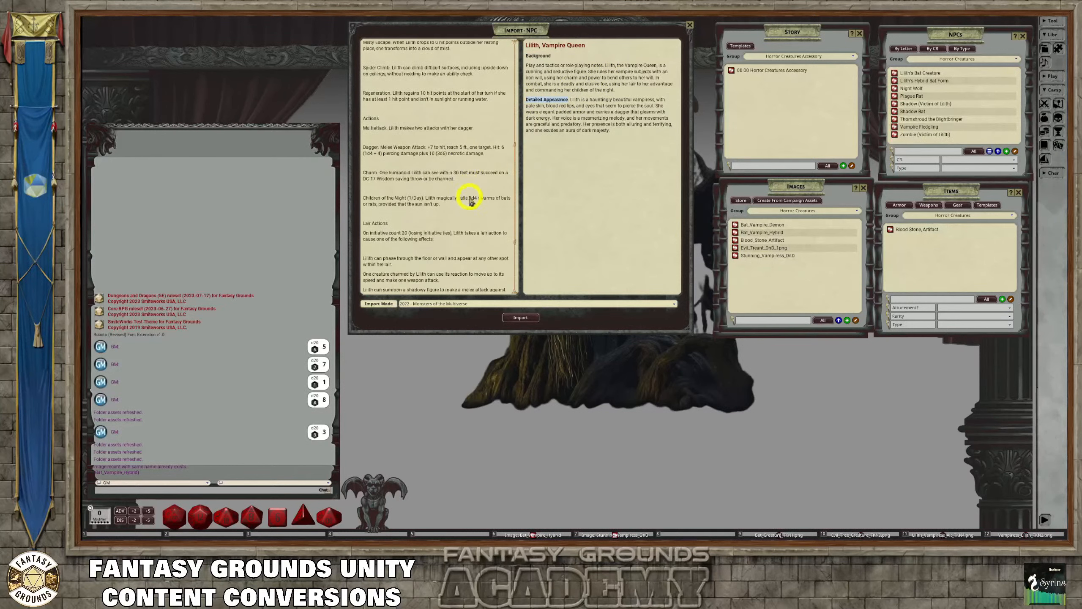
{"action": "scroll", "coordinate": [468, 204], "scroll_direction": "down", "scroll_amount": 1}
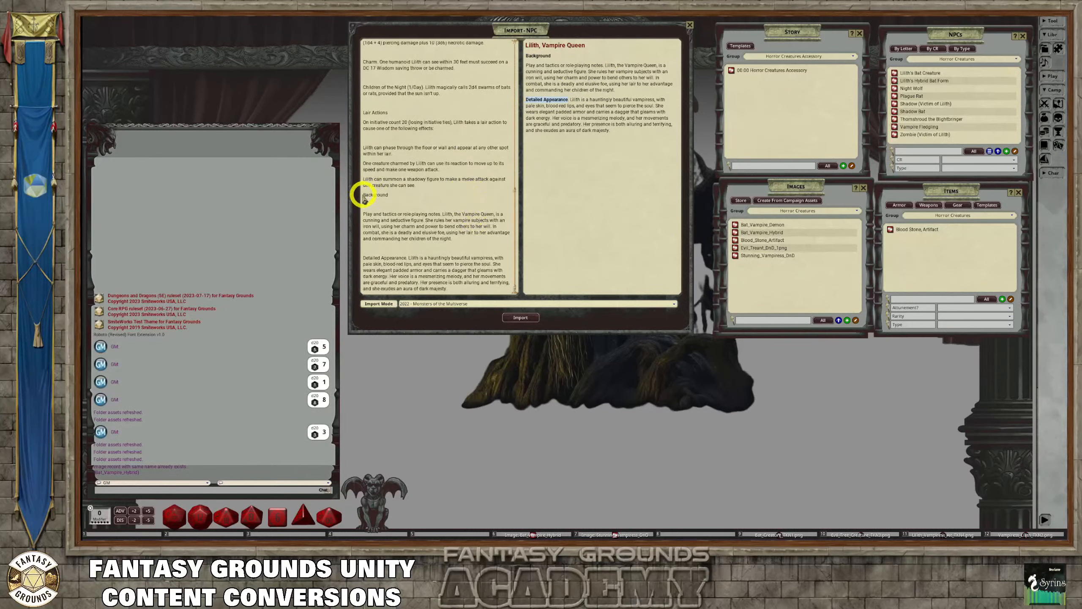
{"action": "left_click_drag", "start_coordinate": [363, 194], "coordinate": [542, 263]}
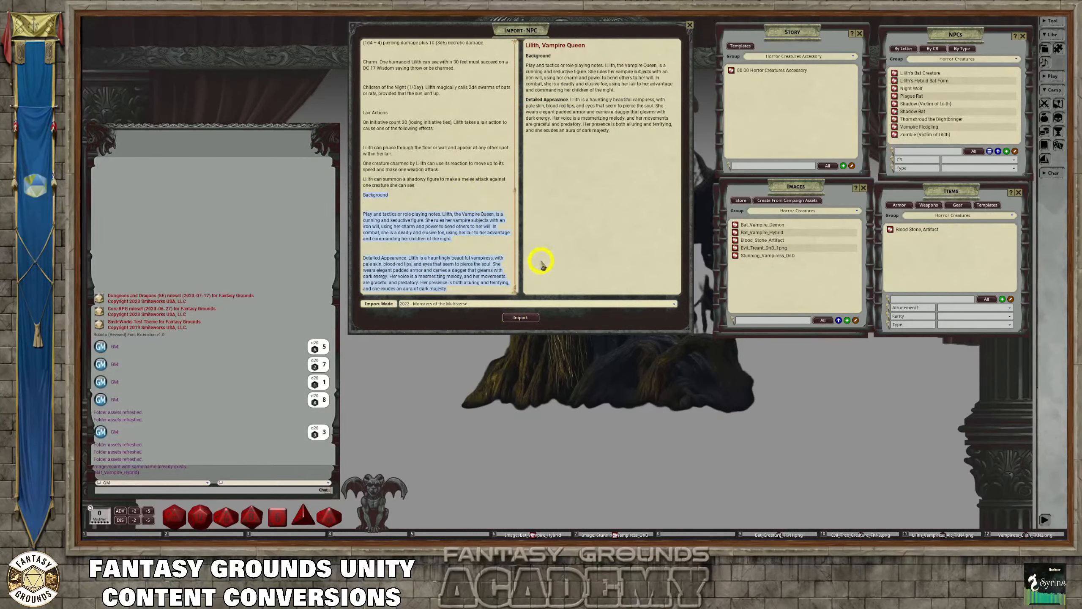
{"action": "key", "text": "BackSpace"}
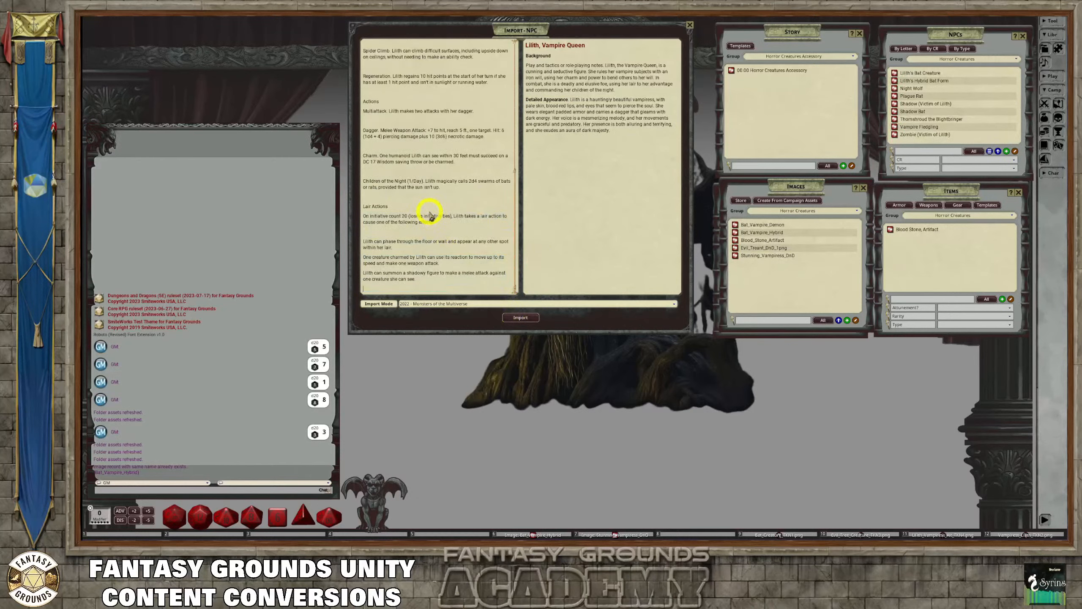
{"action": "right_click", "coordinate": [430, 215]}
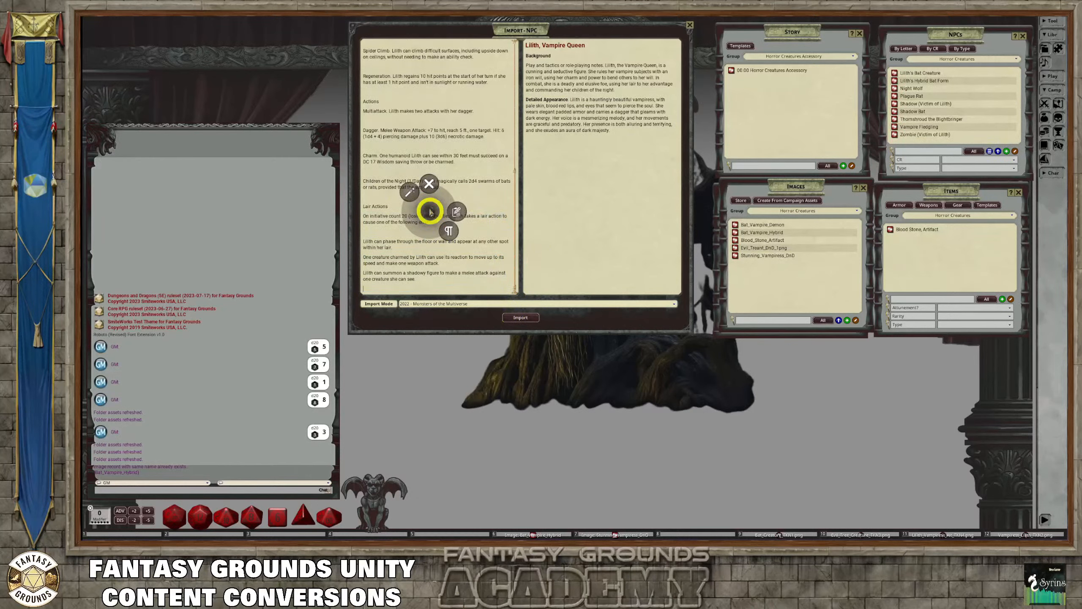
{"action": "left_click", "coordinate": [410, 194]}
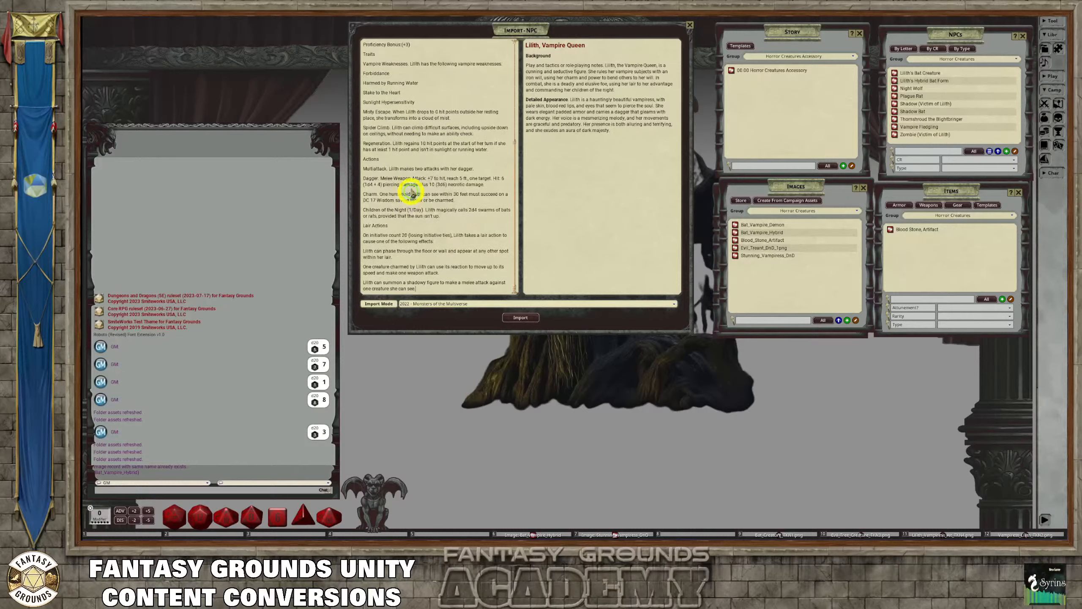
Examine the cleaned stat block from the name through the traits, actions and lair actions before importing
{"action": "scroll", "coordinate": [445, 229], "scroll_direction": "up", "scroll_amount": 3}
{"action": "scroll", "coordinate": [445, 229], "scroll_direction": "up", "scroll_amount": 5}
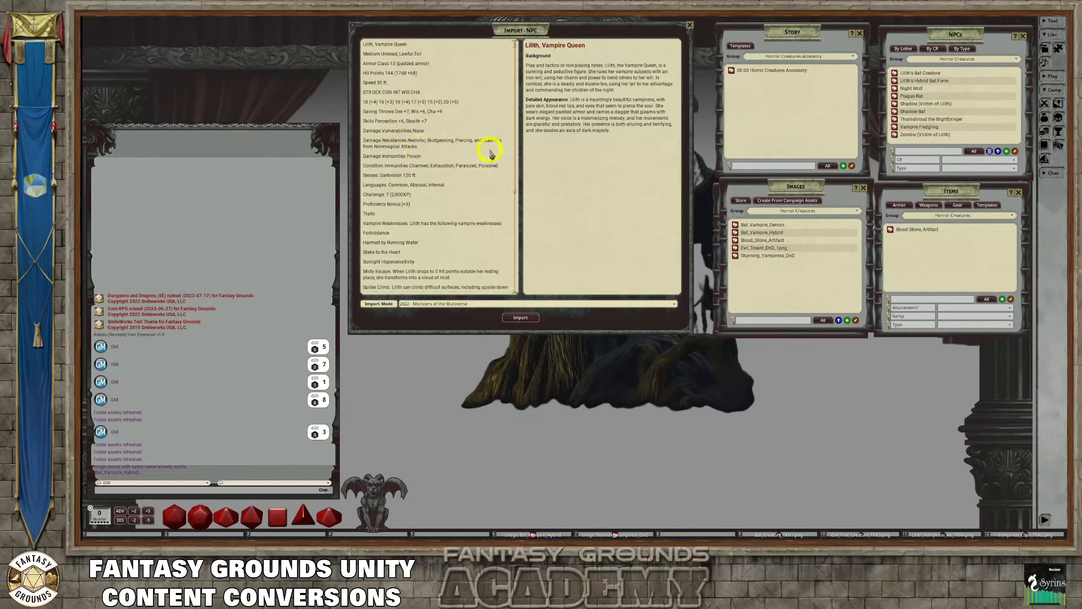
{"action": "scroll", "coordinate": [455, 170], "scroll_direction": "down", "scroll_amount": 1}
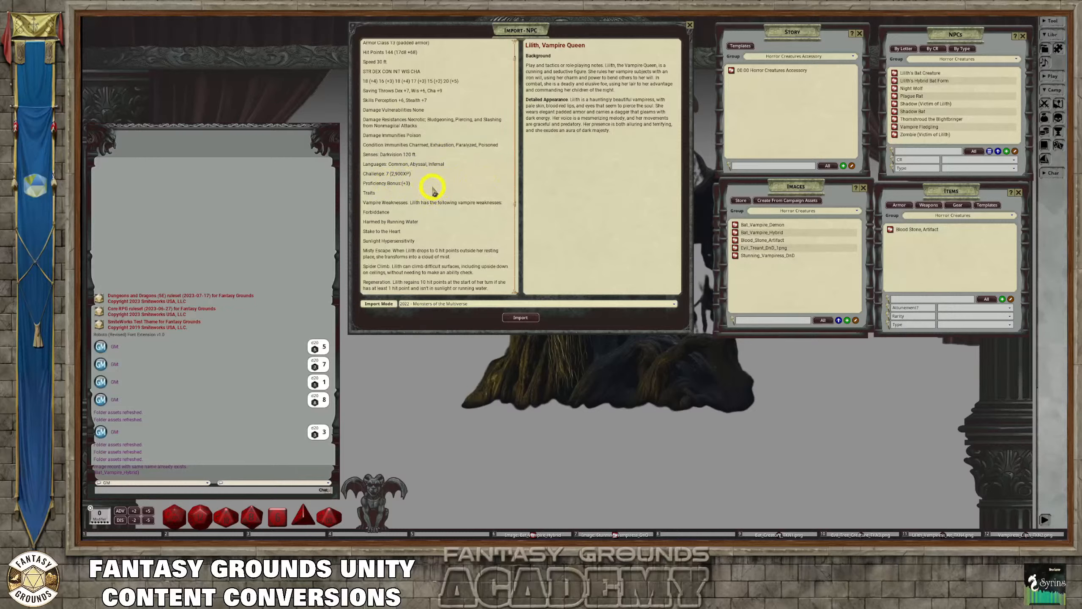
{"action": "scroll", "coordinate": [428, 189], "scroll_direction": "down", "scroll_amount": 1}
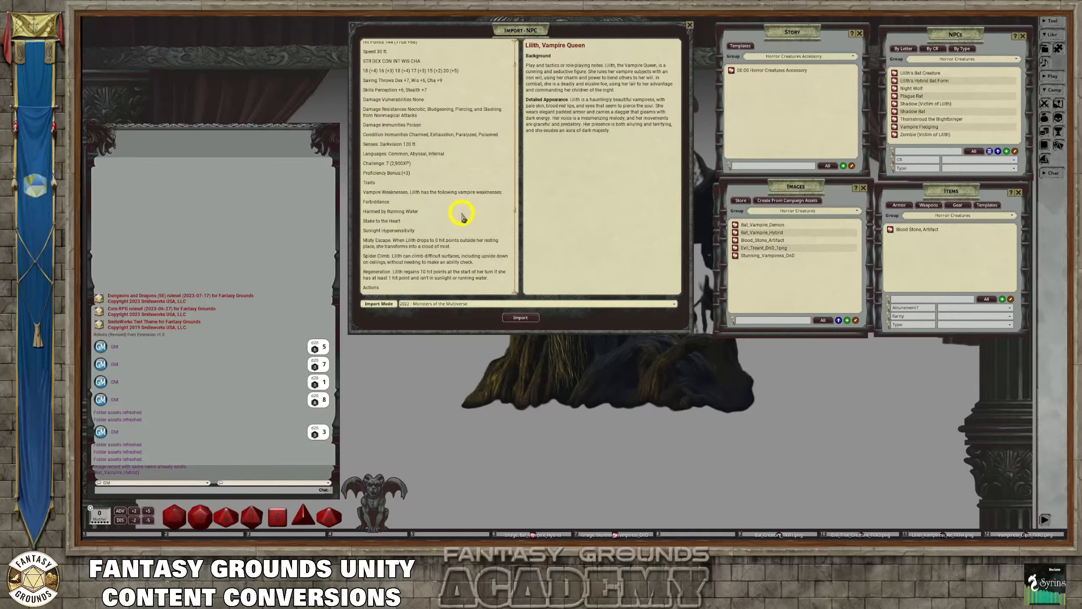
{"action": "scroll", "coordinate": [463, 217], "scroll_direction": "down", "scroll_amount": 4}
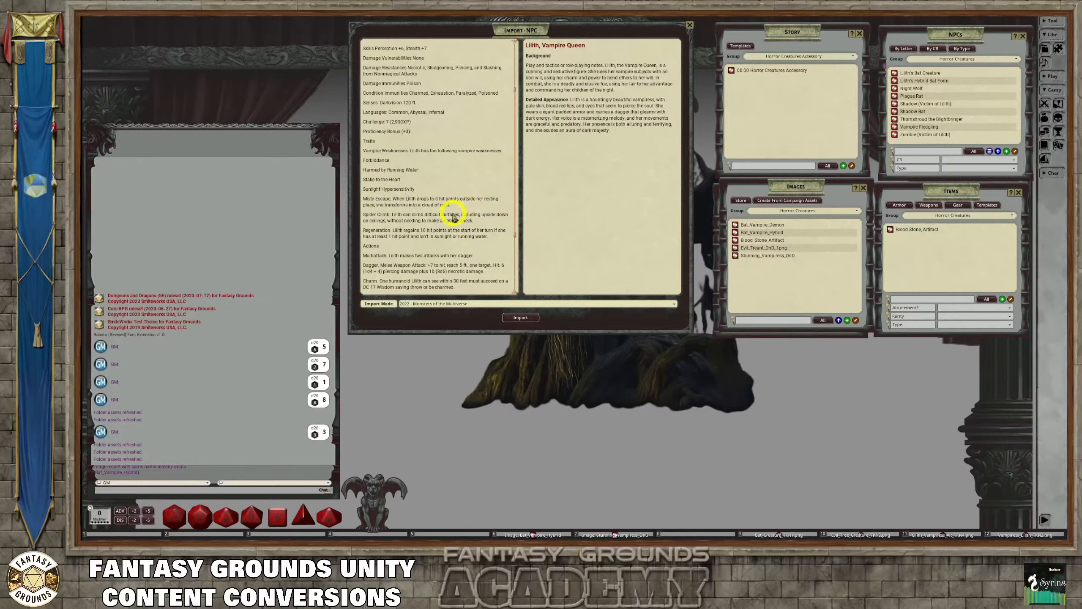
{"action": "scroll", "coordinate": [446, 217], "scroll_direction": "down", "scroll_amount": 1}
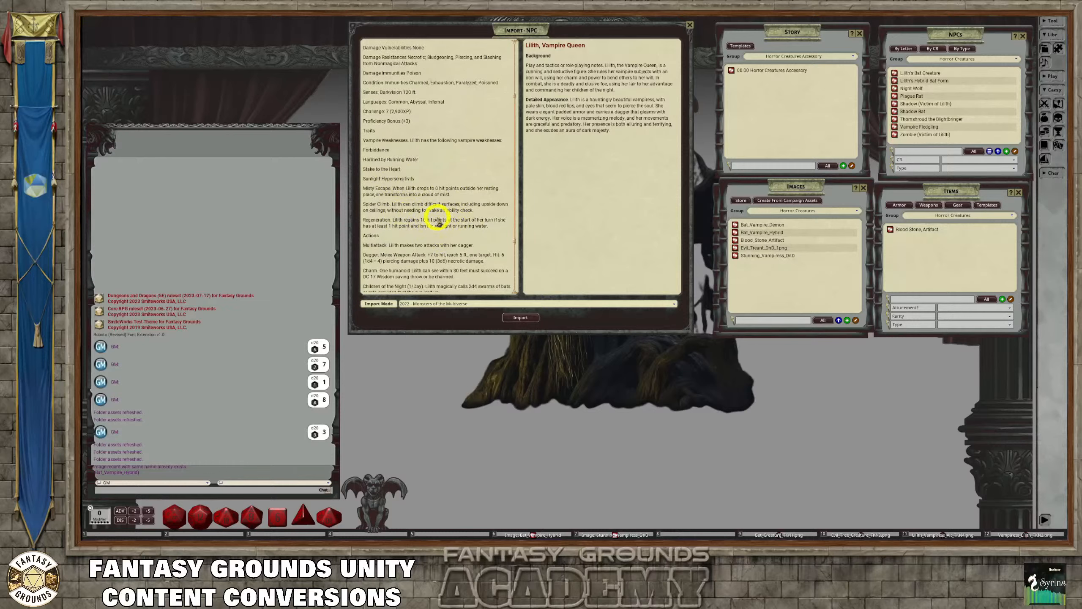
{"action": "scroll", "coordinate": [438, 220], "scroll_direction": "down", "scroll_amount": 2}
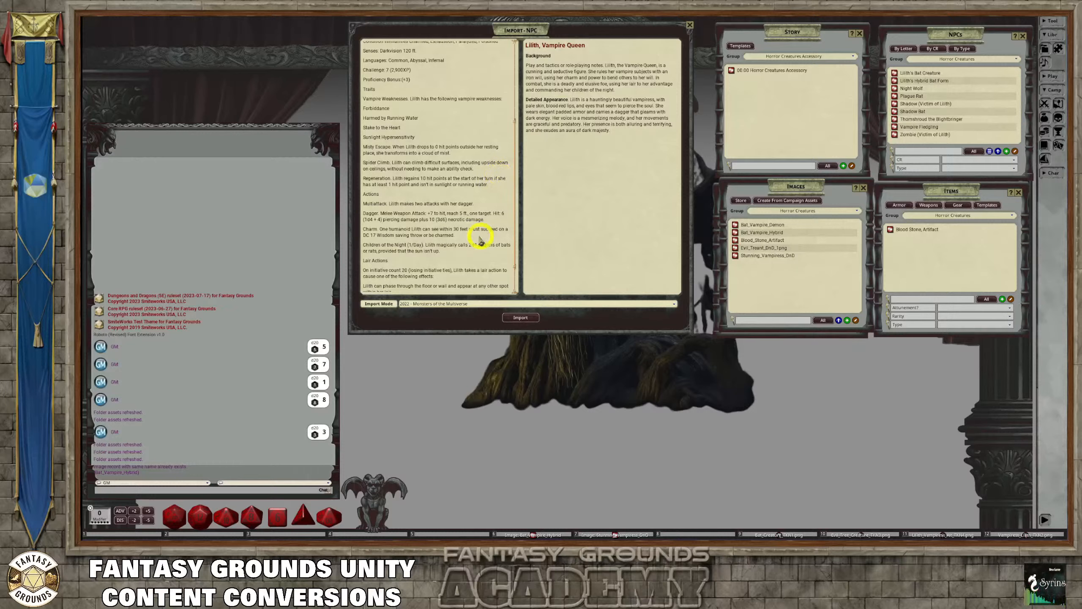
{"action": "scroll", "coordinate": [473, 237], "scroll_direction": "down", "scroll_amount": 3}
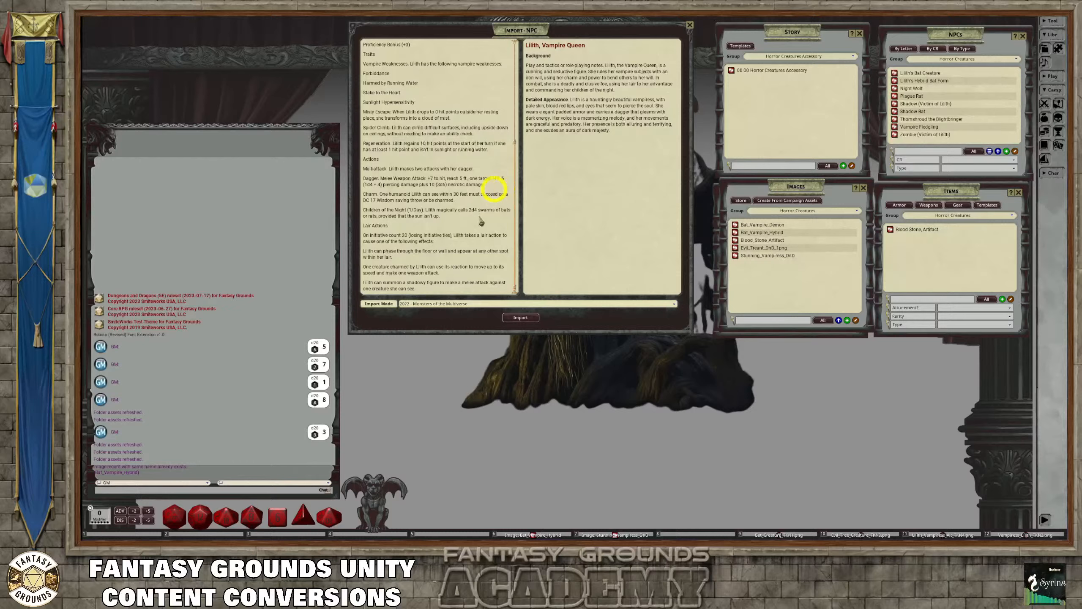
{"action": "scroll", "coordinate": [463, 227], "scroll_direction": "up", "scroll_amount": 2}
{"action": "scroll", "coordinate": [463, 228], "scroll_direction": "down", "scroll_amount": 2}
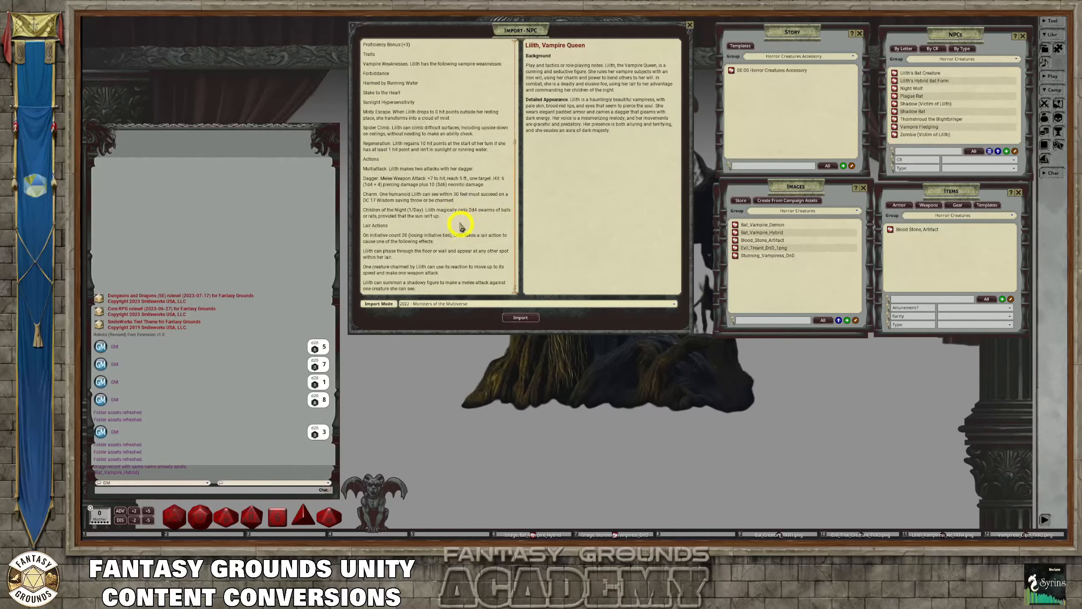
{"action": "scroll", "coordinate": [462, 227], "scroll_direction": "up", "scroll_amount": 8}
{"action": "scroll", "coordinate": [458, 189], "scroll_direction": "down", "scroll_amount": 5}
Import the Lilith, Vampire Queen NPC and check the traits and actions in its new record
{"action": "left_click", "coordinate": [522, 318]}
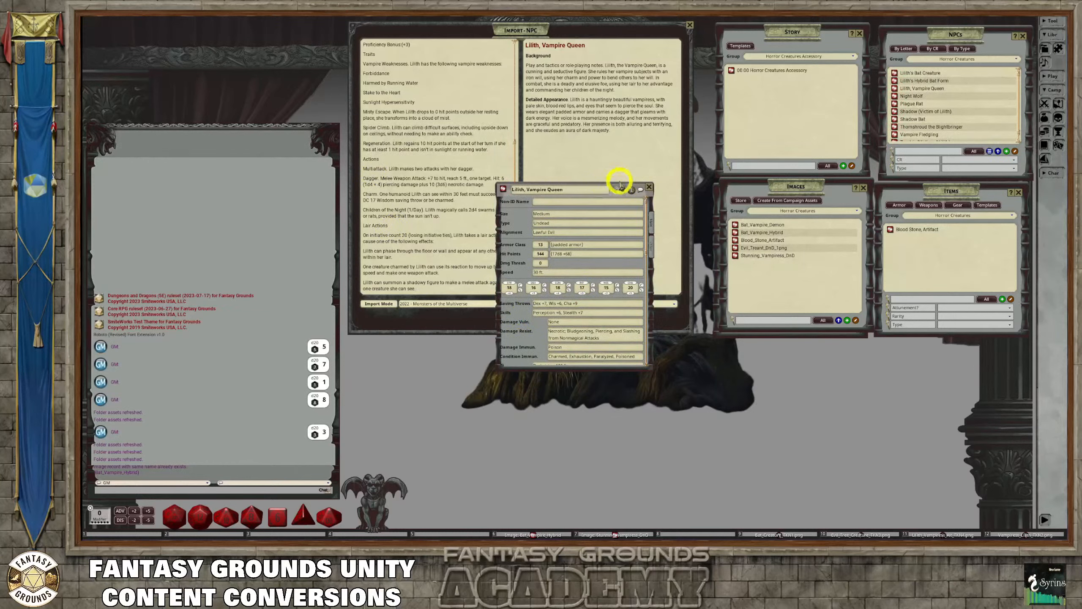
{"action": "left_click_drag", "start_coordinate": [620, 183], "coordinate": [563, 115]}
{"action": "scroll", "coordinate": [560, 235], "scroll_direction": "down", "scroll_amount": 10}
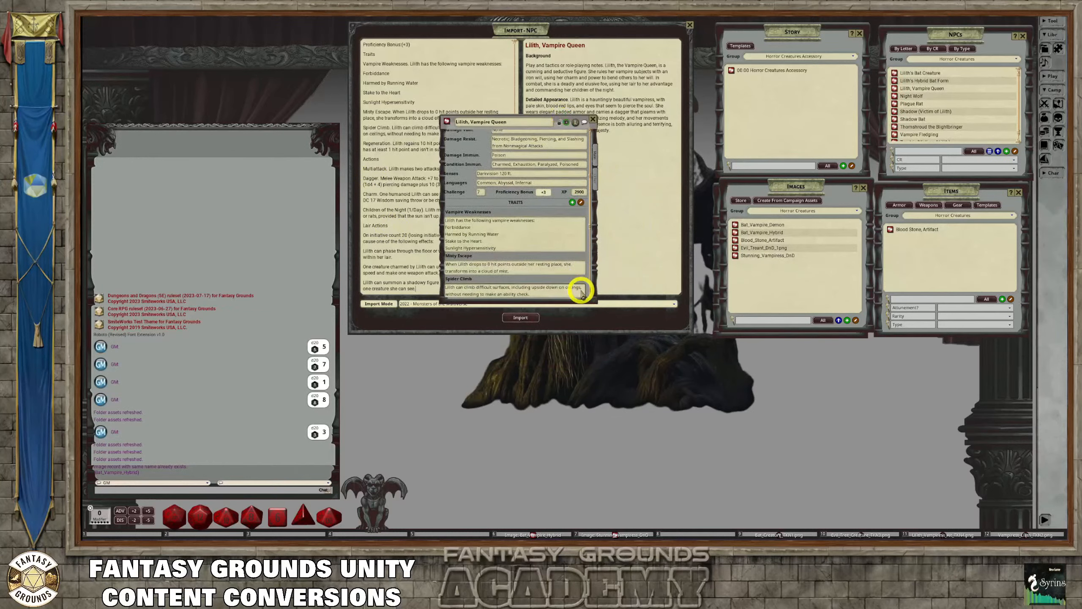
{"action": "scroll", "coordinate": [582, 295], "scroll_direction": "down", "scroll_amount": 2}
{"action": "scroll", "coordinate": [581, 294], "scroll_direction": "down", "scroll_amount": 8}
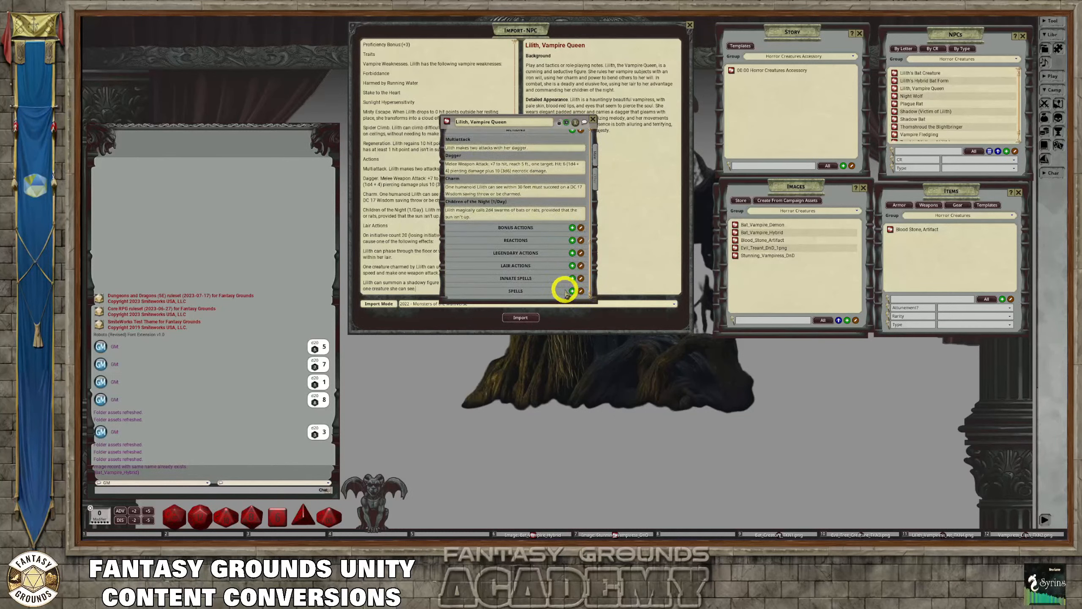
{"action": "scroll", "coordinate": [567, 292], "scroll_direction": "up", "scroll_amount": 2}
{"action": "scroll", "coordinate": [567, 292], "scroll_direction": "up", "scroll_amount": 2}
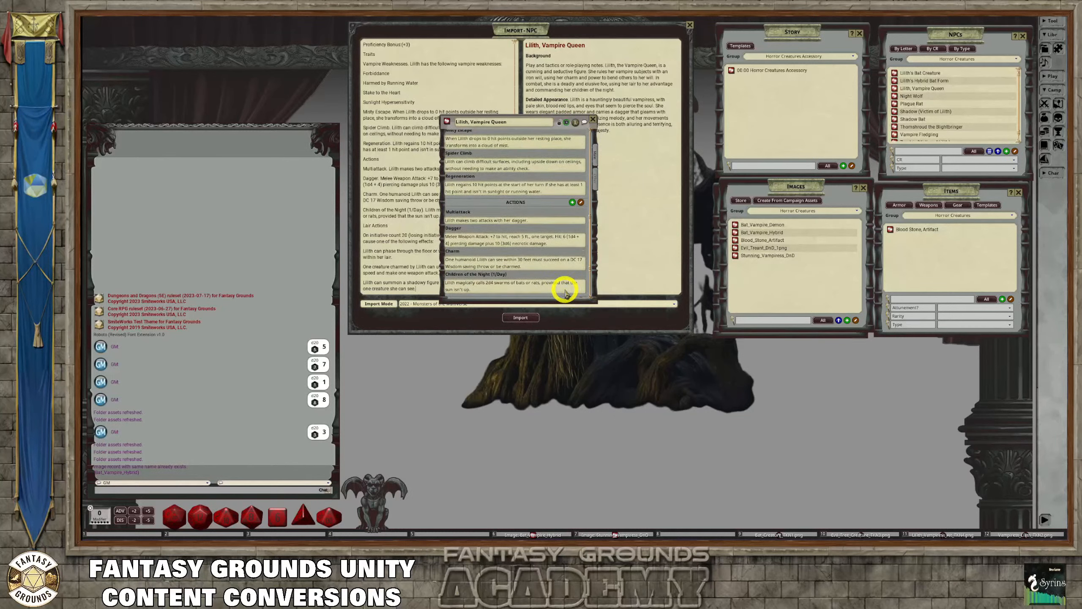
Add an empty lair action to the Lilith, Vampire Queen record and move the record beside the import stat block
{"action": "scroll", "coordinate": [565, 293], "scroll_direction": "down", "scroll_amount": 5}
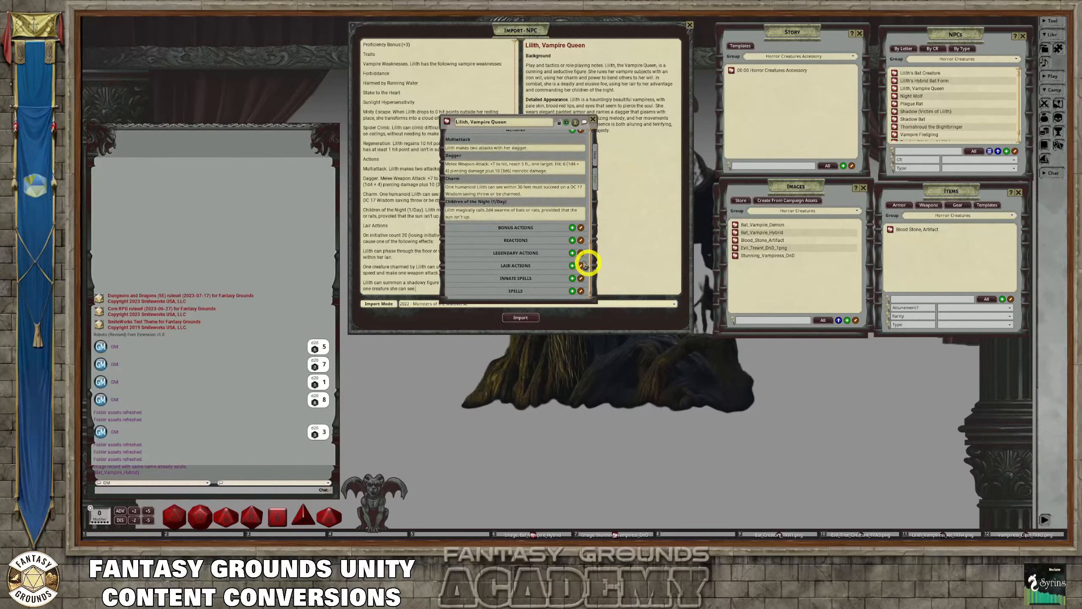
{"action": "left_click", "coordinate": [573, 266]}
{"action": "scroll", "coordinate": [540, 277], "scroll_direction": "down", "scroll_amount": 1}
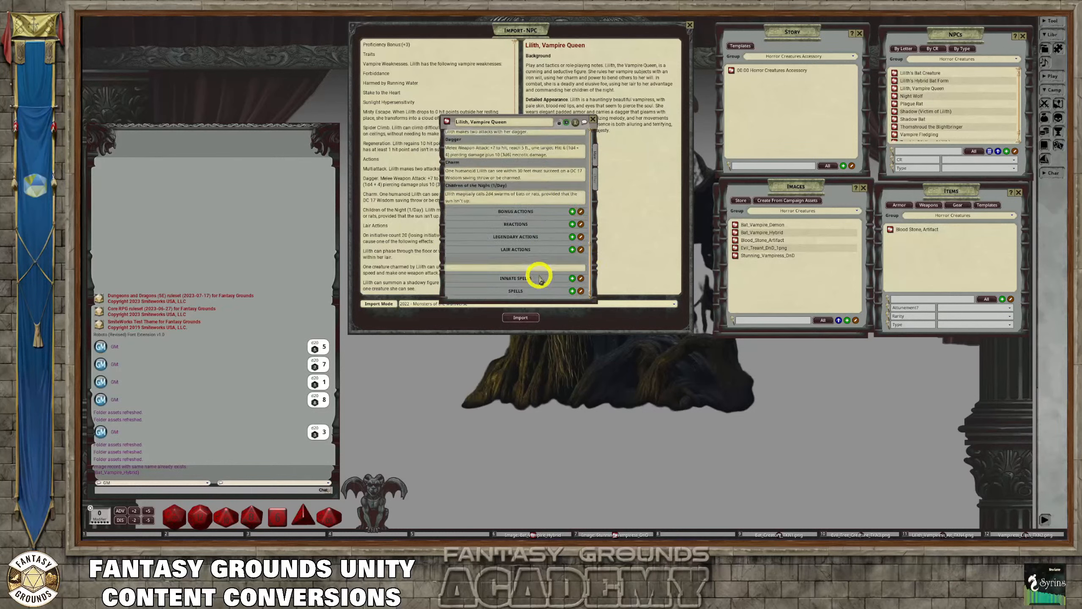
{"action": "left_click_drag", "start_coordinate": [493, 113], "coordinate": [685, 139]}
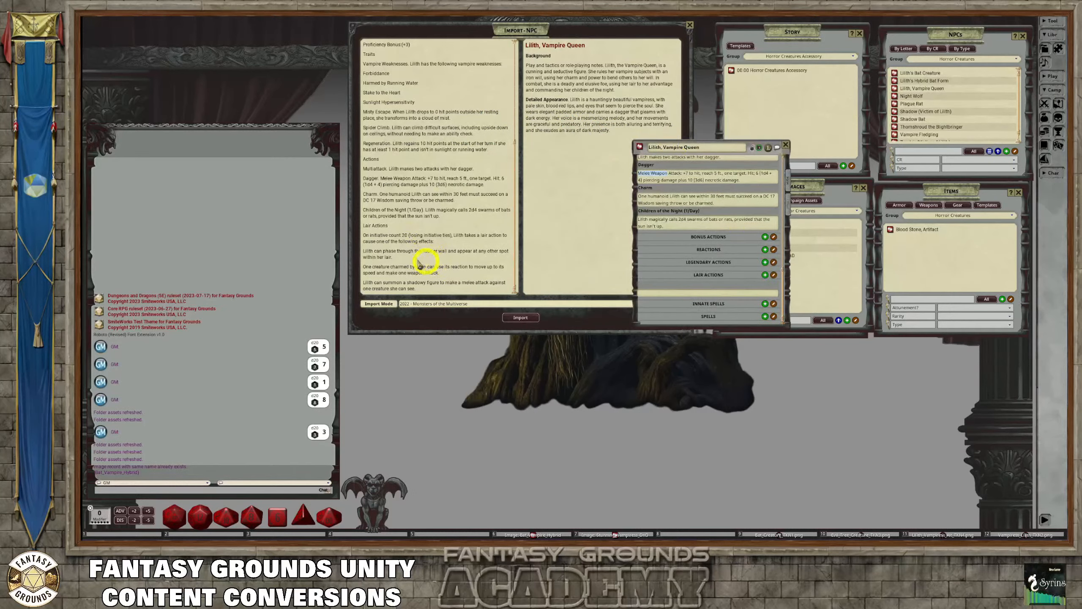
Copy the lair action text, from "On initiative count 20" through the shadowy figure effect, into the new lair action's description
{"action": "scroll", "coordinate": [678, 211], "scroll_direction": "up", "scroll_amount": 5}
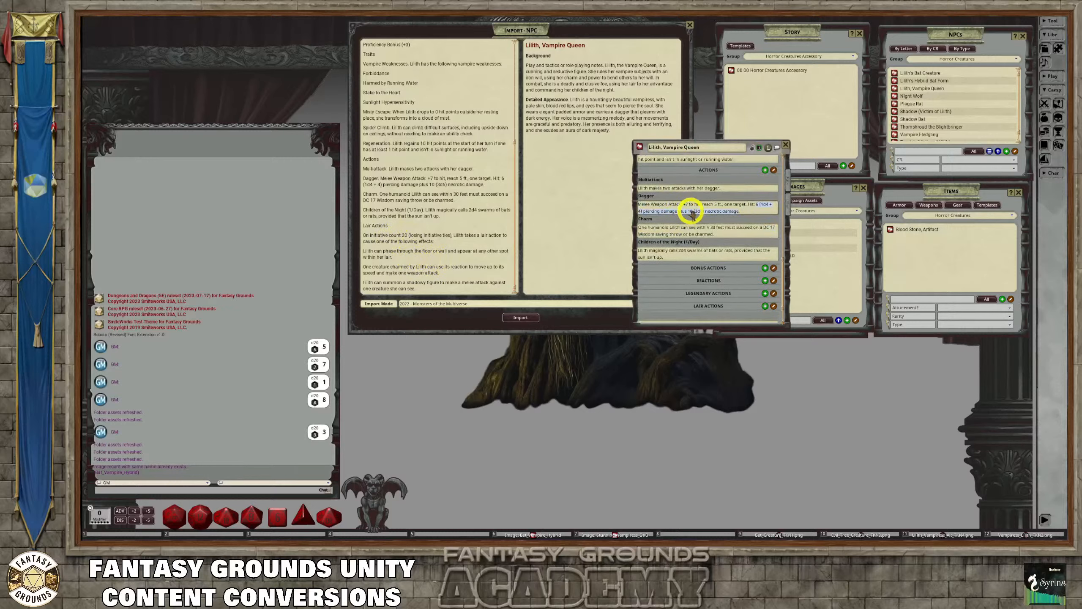
{"action": "scroll", "coordinate": [693, 215], "scroll_direction": "up", "scroll_amount": 2}
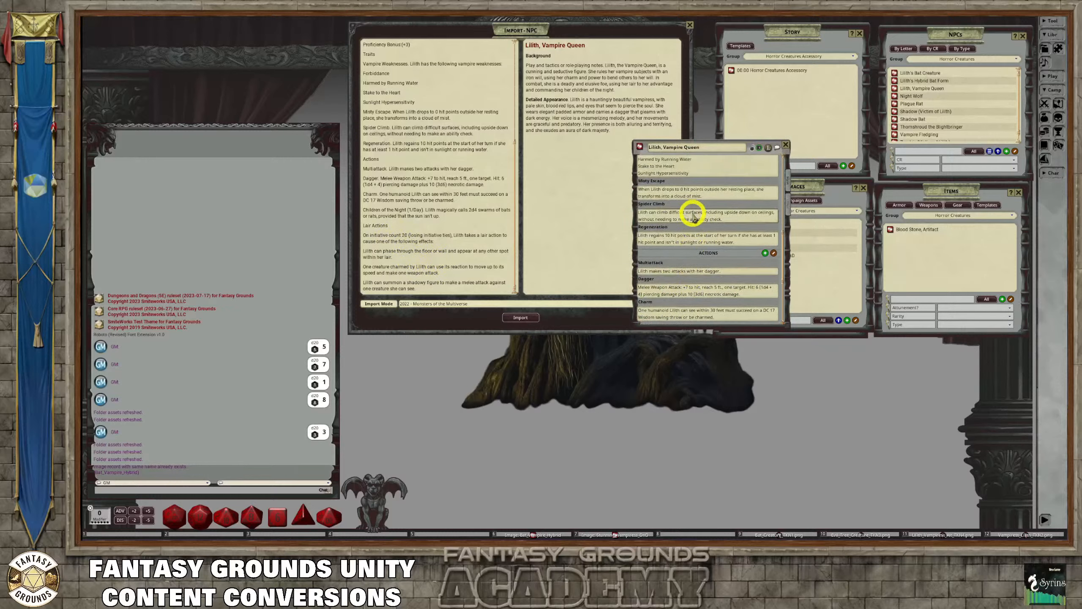
{"action": "scroll", "coordinate": [692, 215], "scroll_direction": "up", "scroll_amount": 3}
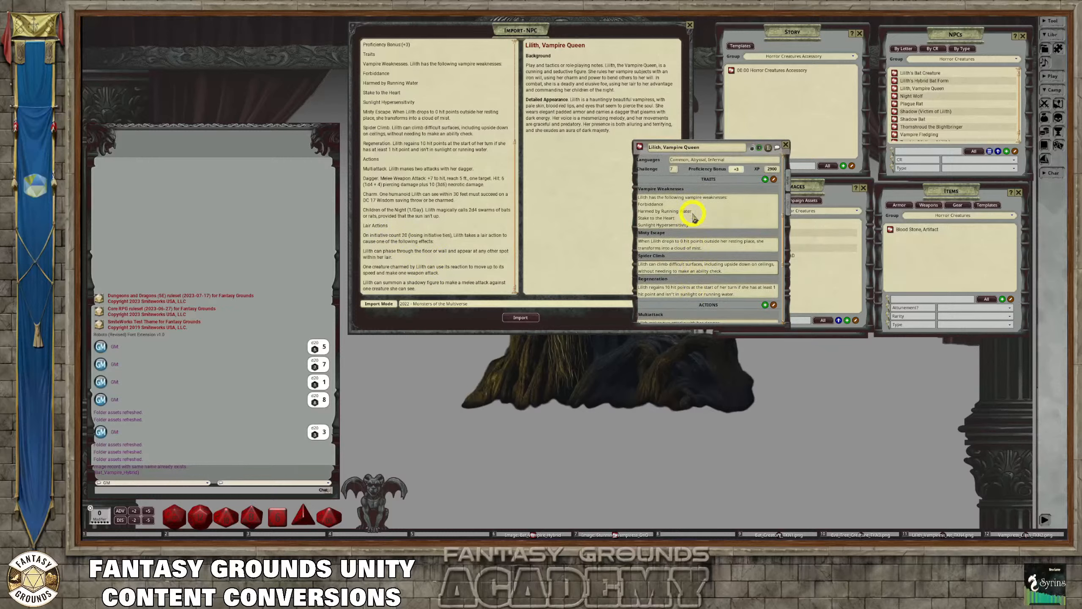
{"action": "scroll", "coordinate": [692, 215], "scroll_direction": "down", "scroll_amount": 6}
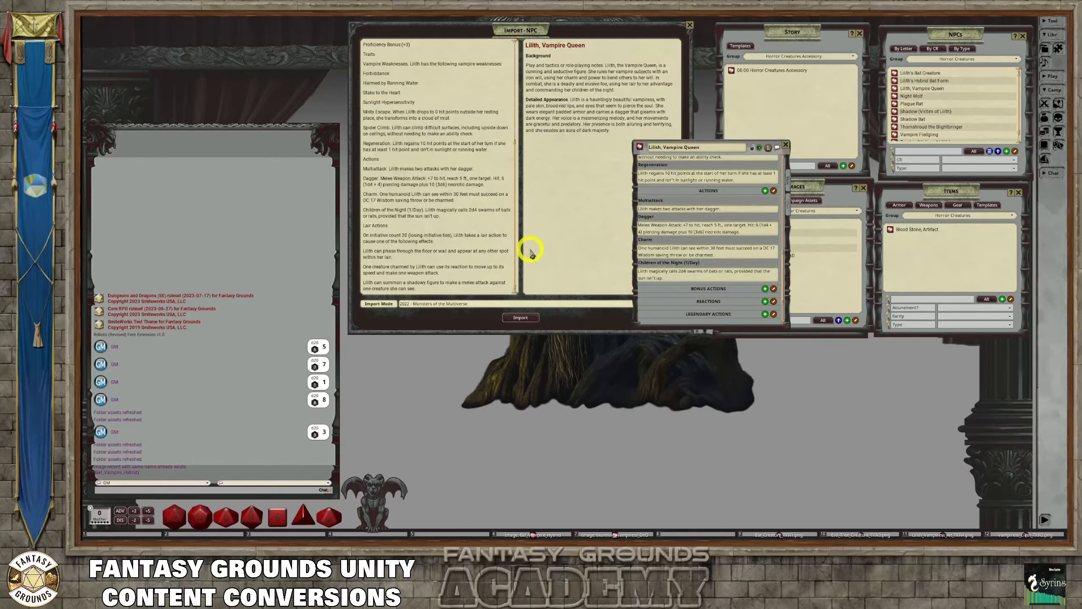
{"action": "scroll", "coordinate": [707, 259], "scroll_direction": "down", "scroll_amount": 3}
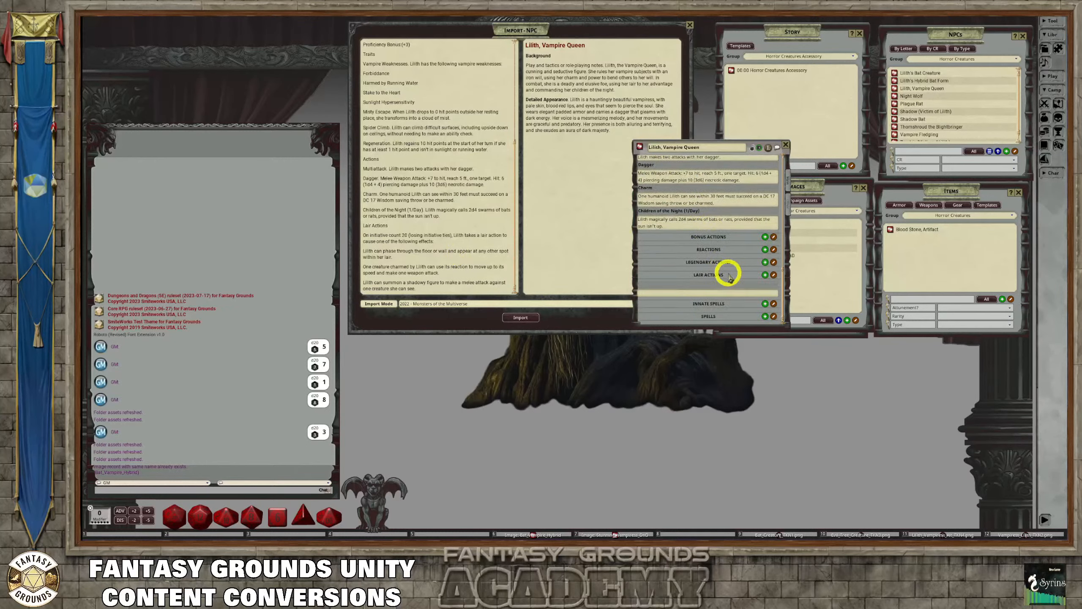
{"action": "left_click", "coordinate": [654, 294]}
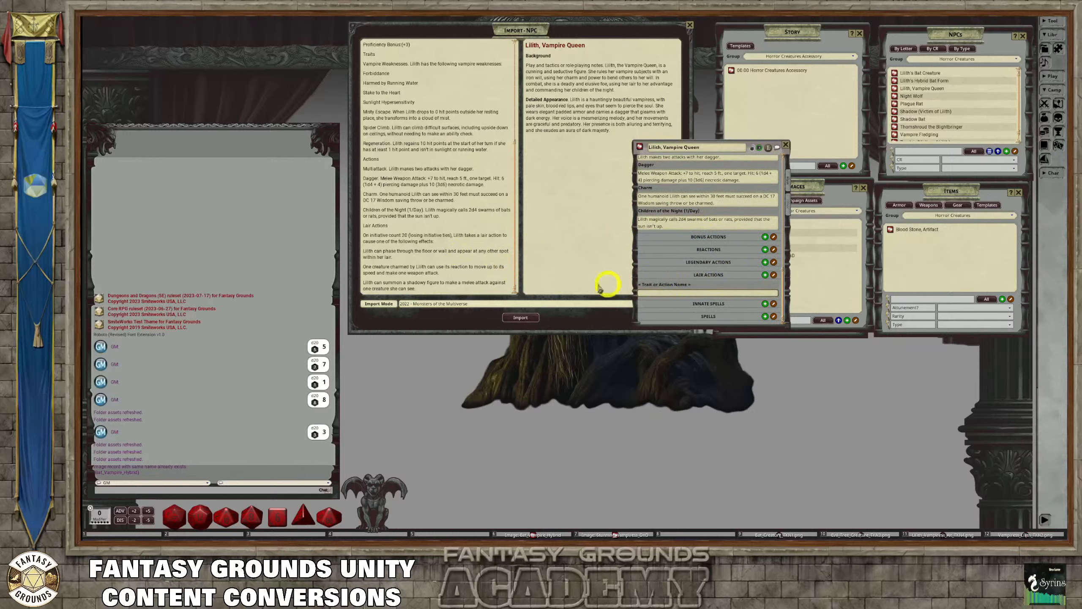
{"action": "left_click_drag", "start_coordinate": [426, 291], "coordinate": [362, 240]}
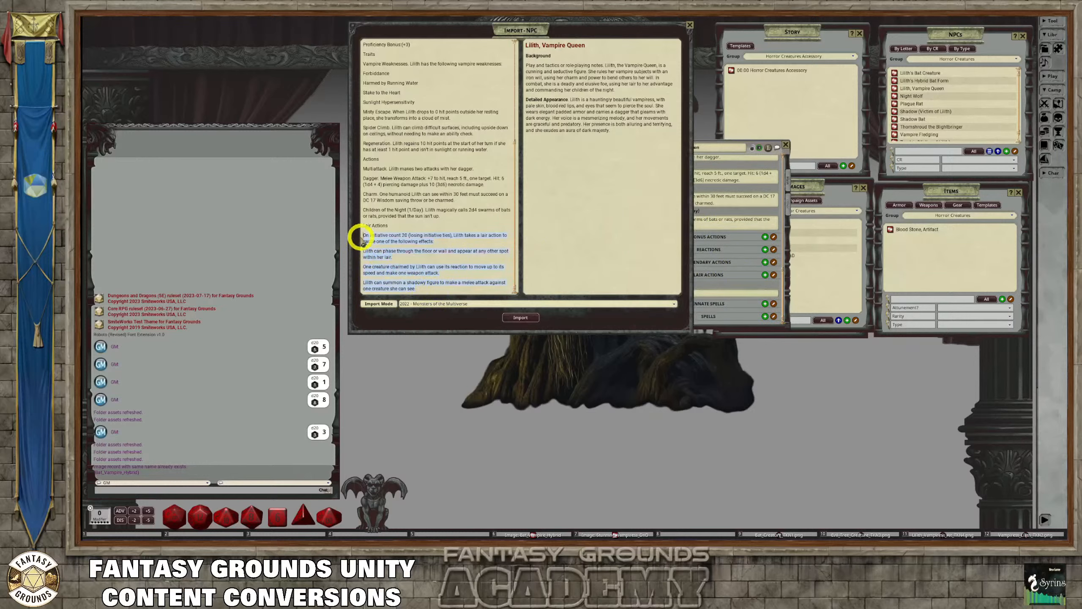
{"action": "key", "text": "ctrl+c"}
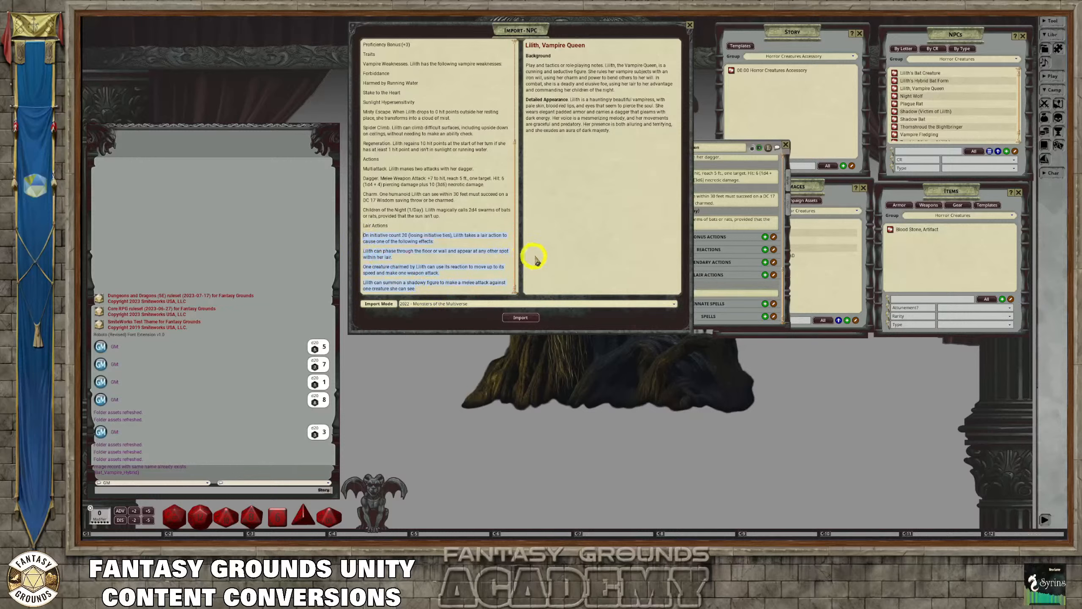
{"action": "left_click", "coordinate": [754, 143]}
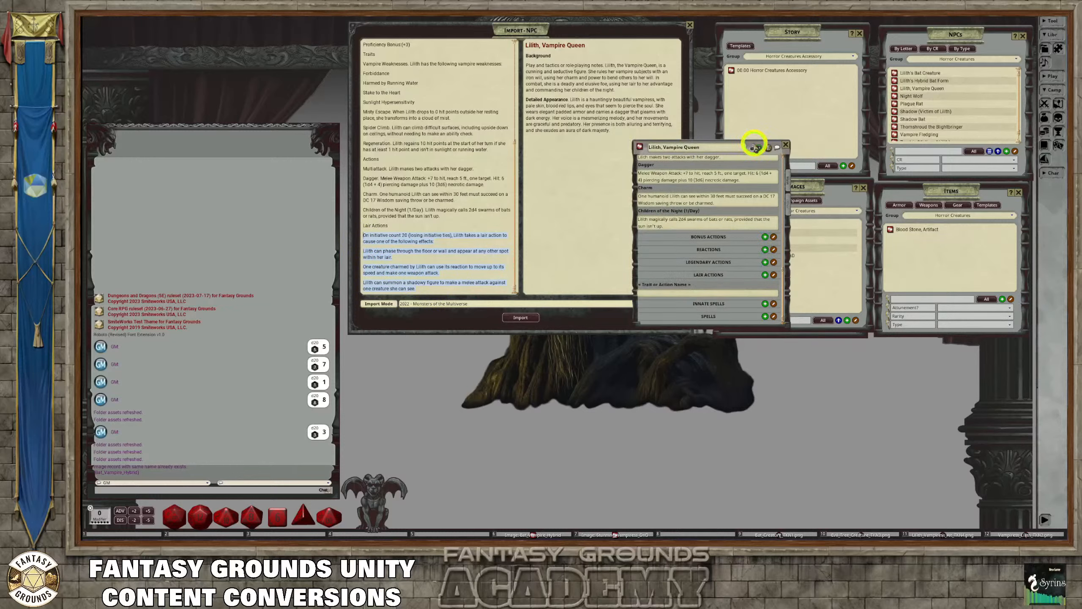
{"action": "left_click", "coordinate": [662, 294]}
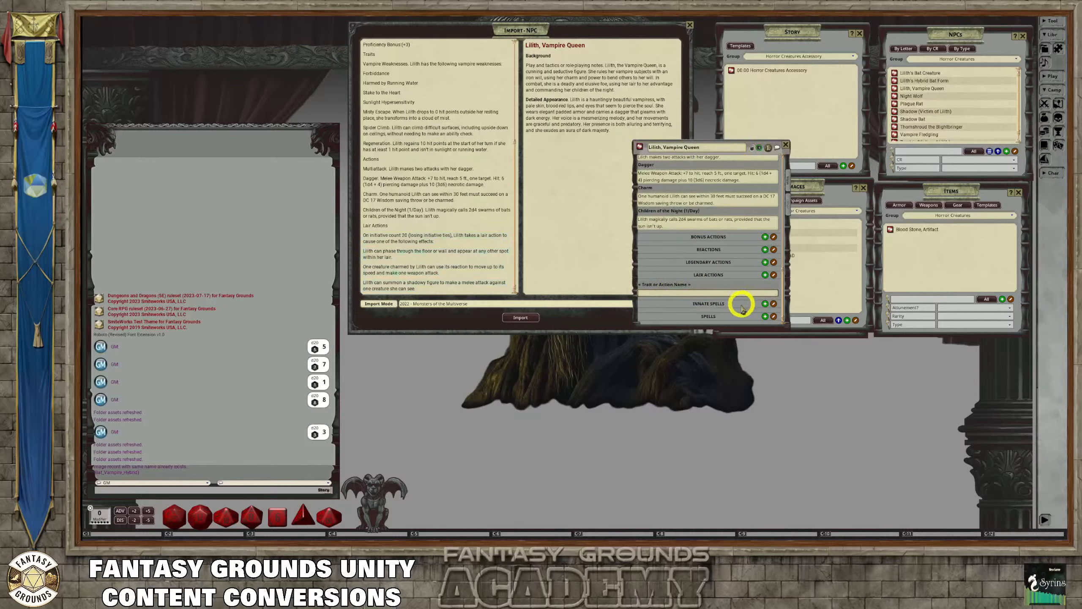
{"action": "key", "text": "ctrl+v"}
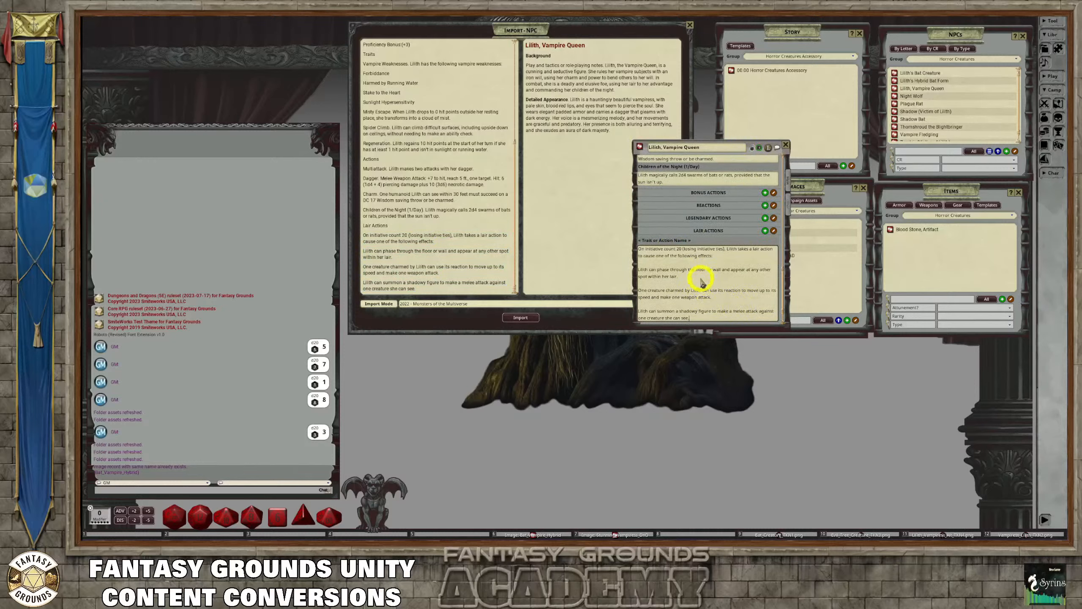
Parse the NPC's spells and title the new lair action "Lilith's Lair Actions"
{"action": "right_click", "coordinate": [665, 283]}
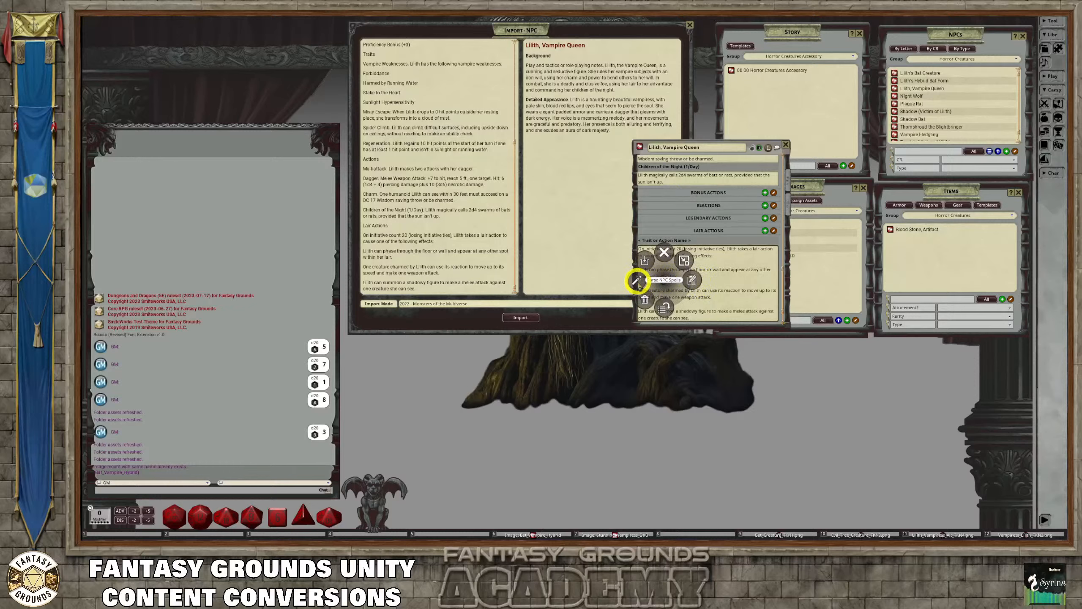
{"action": "left_click", "coordinate": [637, 280]}
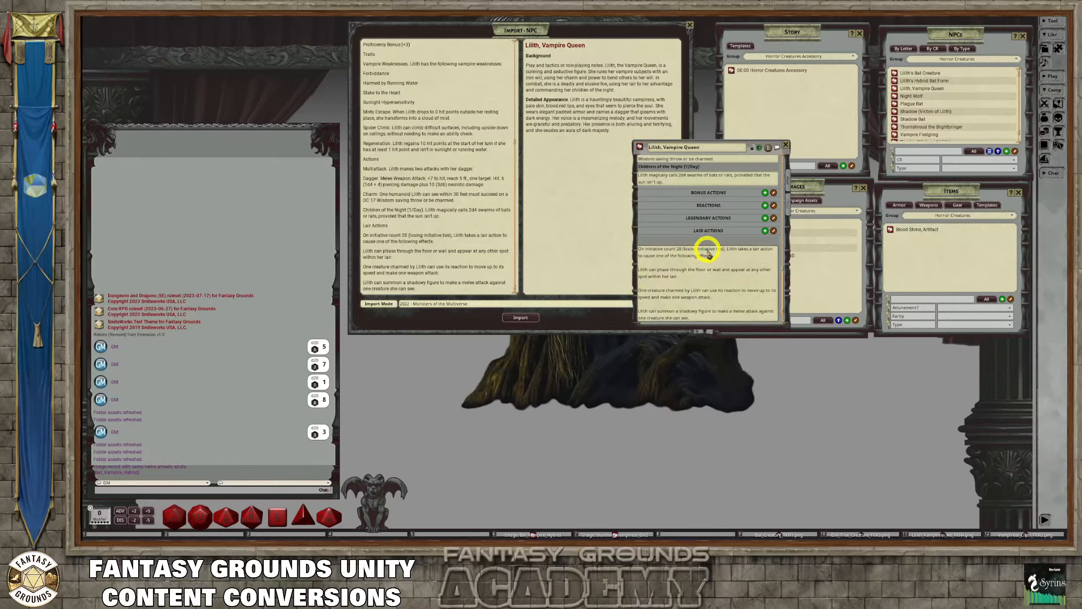
{"action": "type", "text": "Li"}
{"action": "type", "text": "lith's Lair Actions"}
{"action": "left_click", "coordinate": [722, 247]}
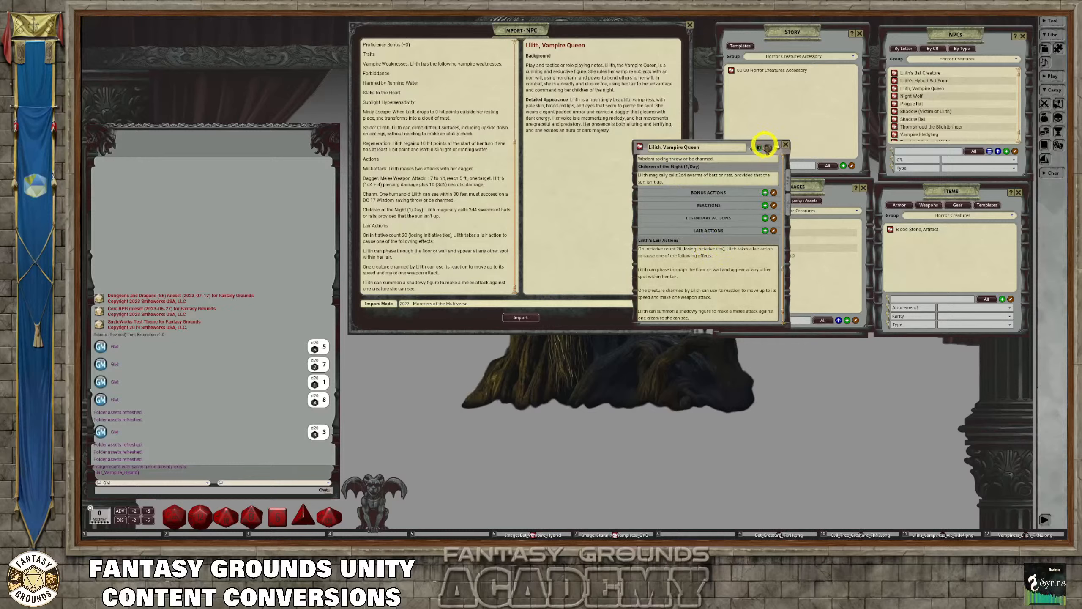
Lock the record and compare the stat block text in its description with the main page's lair actions
{"action": "left_click", "coordinate": [753, 147]}
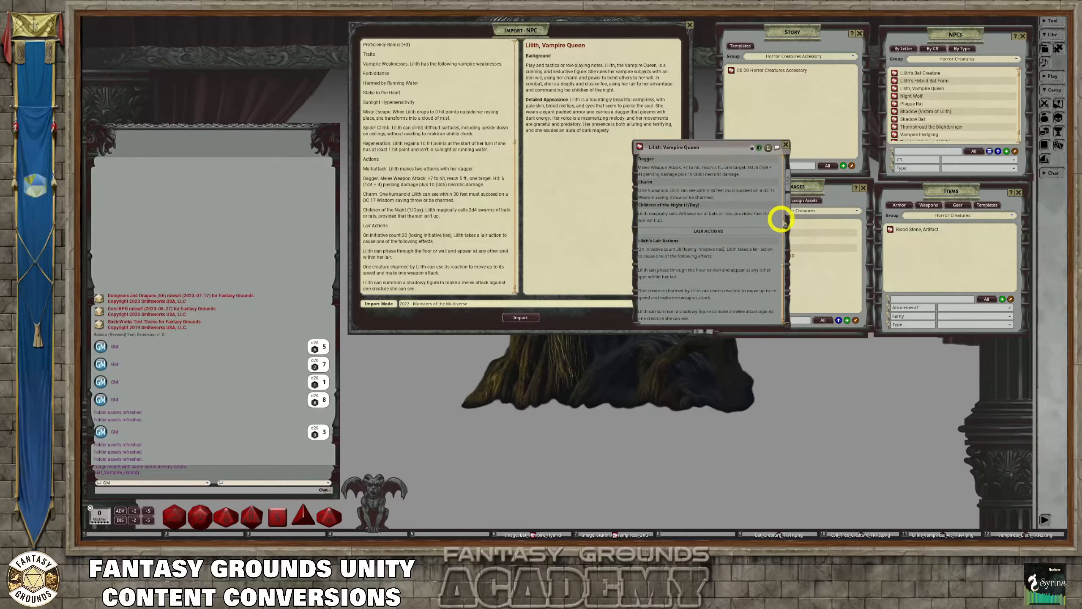
{"action": "scroll", "coordinate": [782, 215], "scroll_direction": "up", "scroll_amount": 10}
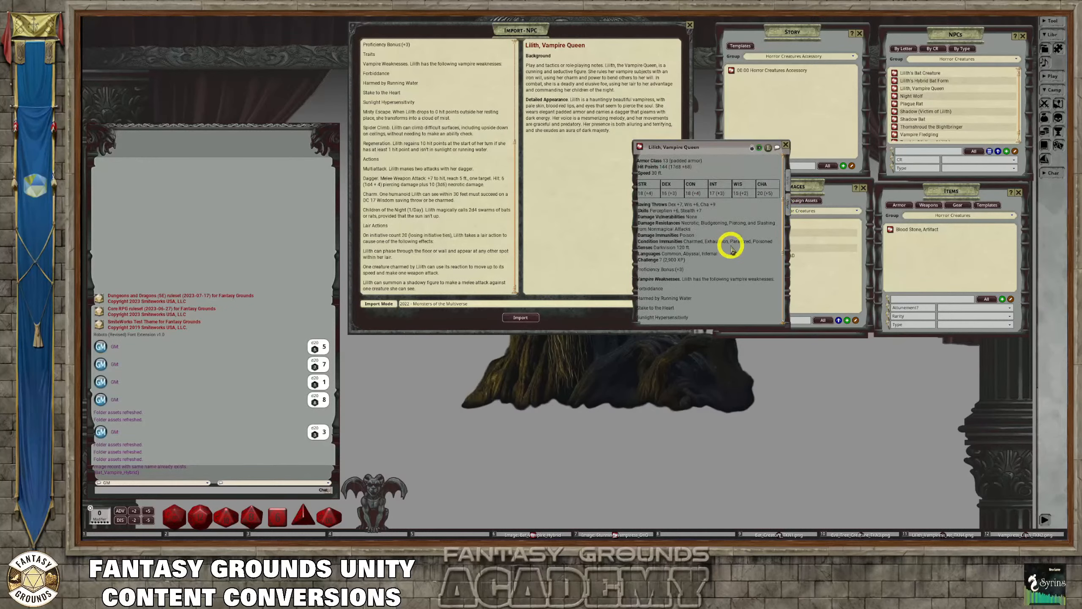
{"action": "scroll", "coordinate": [731, 249], "scroll_direction": "down", "scroll_amount": 8}
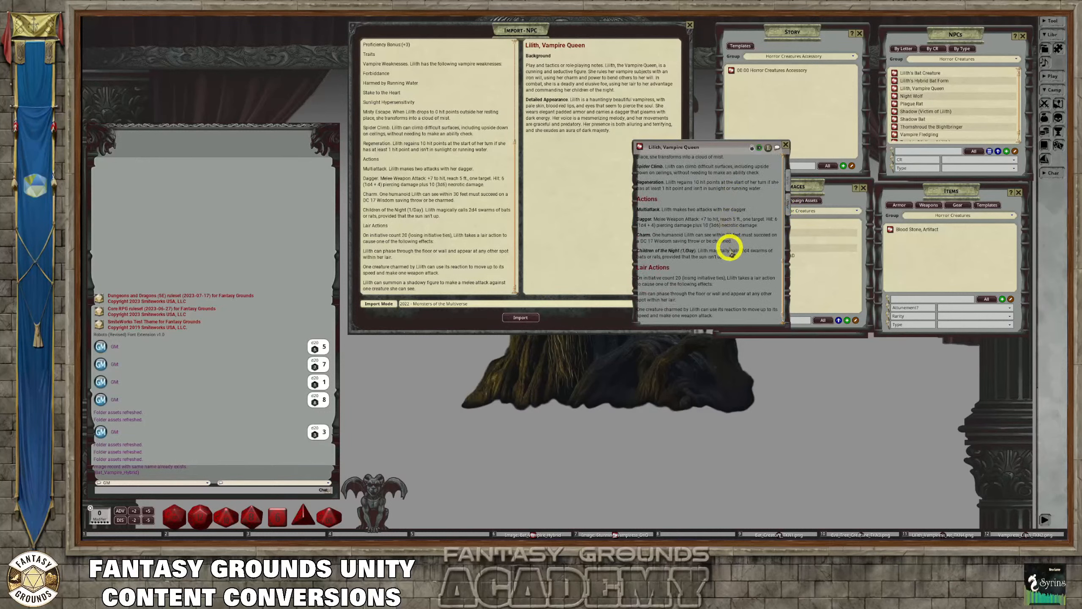
{"action": "scroll", "coordinate": [731, 248], "scroll_direction": "down", "scroll_amount": 1}
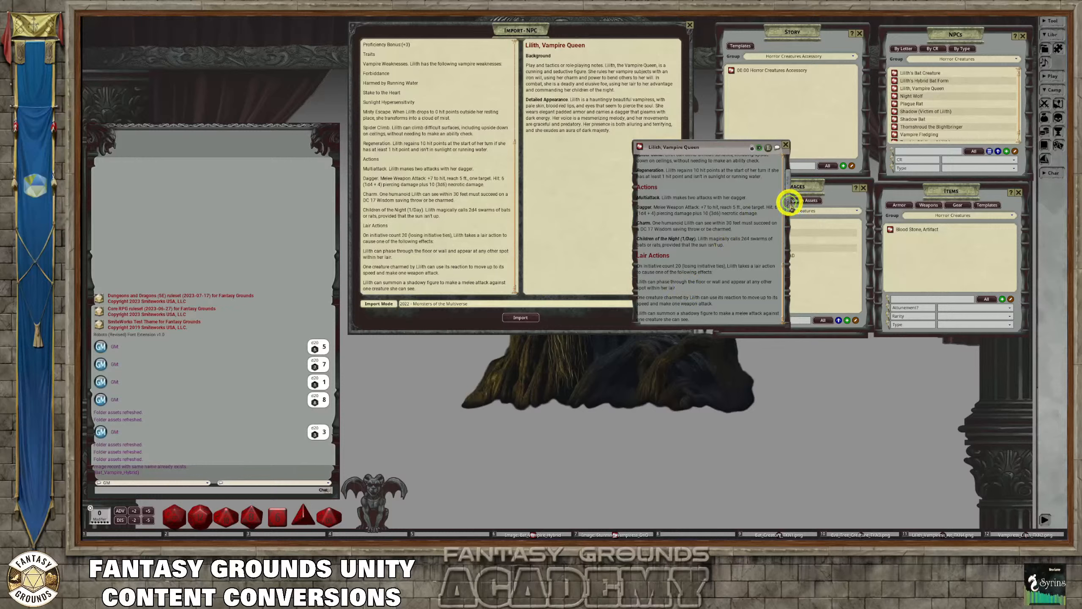
{"action": "left_click", "coordinate": [788, 174]}
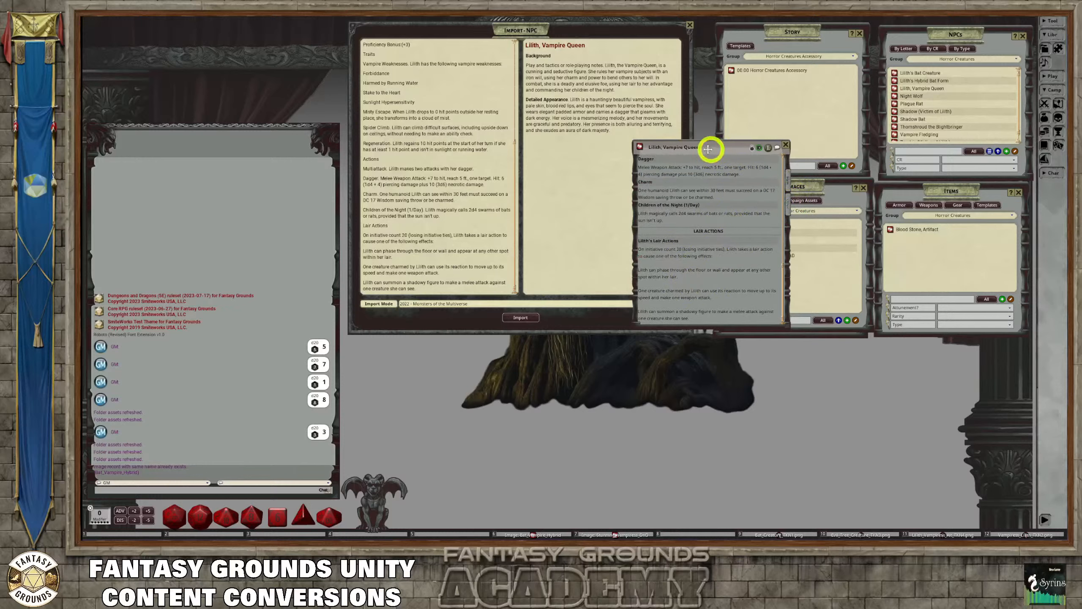
Enlarge the record window and examine the vampire's traits and actions, including Charm and Children of the Night
{"action": "left_click_drag", "start_coordinate": [708, 148], "coordinate": [625, 123]}
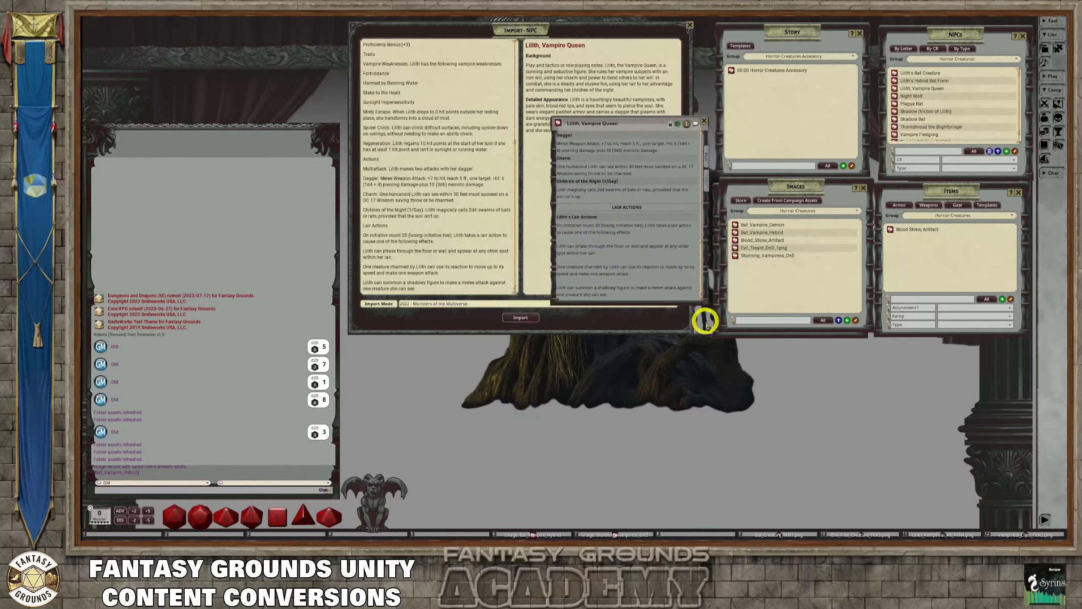
{"action": "left_click_drag", "start_coordinate": [702, 302], "coordinate": [744, 379]}
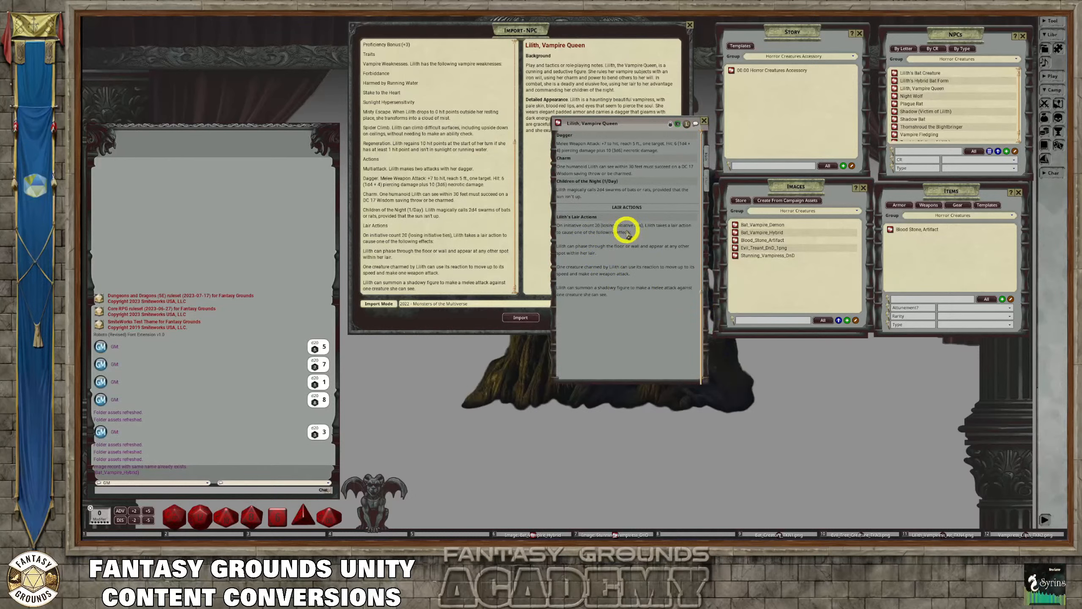
{"action": "scroll", "coordinate": [631, 243], "scroll_direction": "up", "scroll_amount": 3}
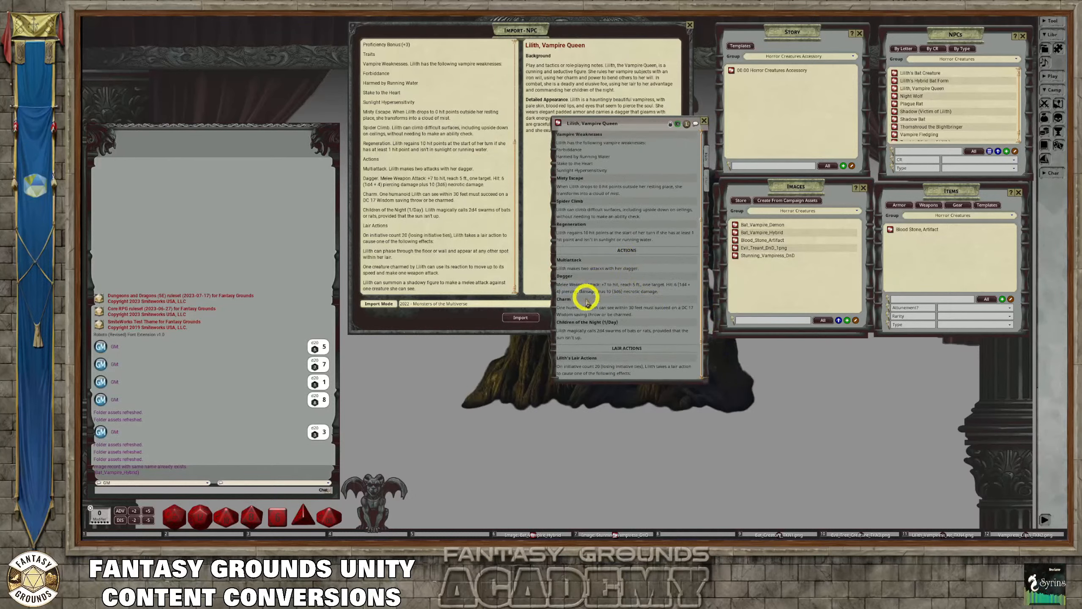
{"action": "left_click_drag", "start_coordinate": [606, 314], "coordinate": [672, 312]}
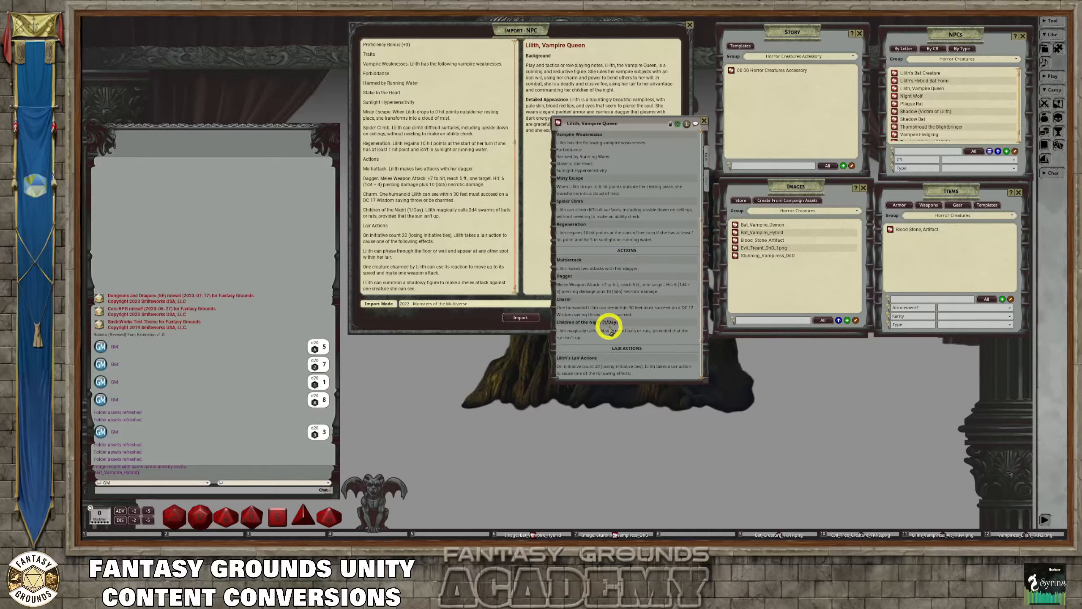
Move the record over the import window and review its description from the background through the lair actions
{"action": "left_click_drag", "start_coordinate": [641, 123], "coordinate": [519, 54]}
{"action": "left_click", "coordinate": [567, 106]}
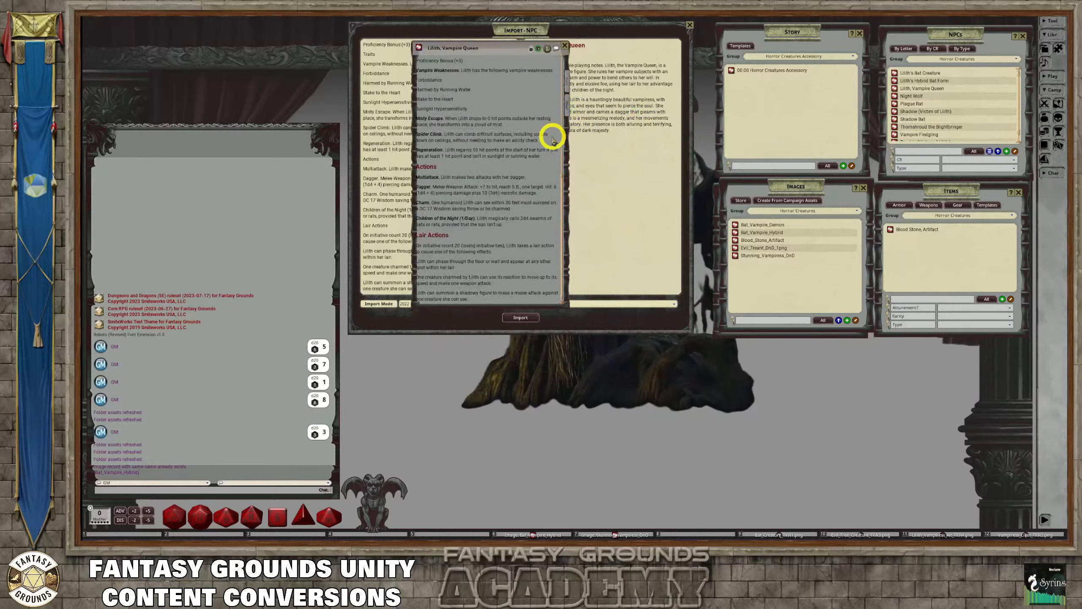
{"action": "scroll", "coordinate": [535, 130], "scroll_direction": "up", "scroll_amount": 10}
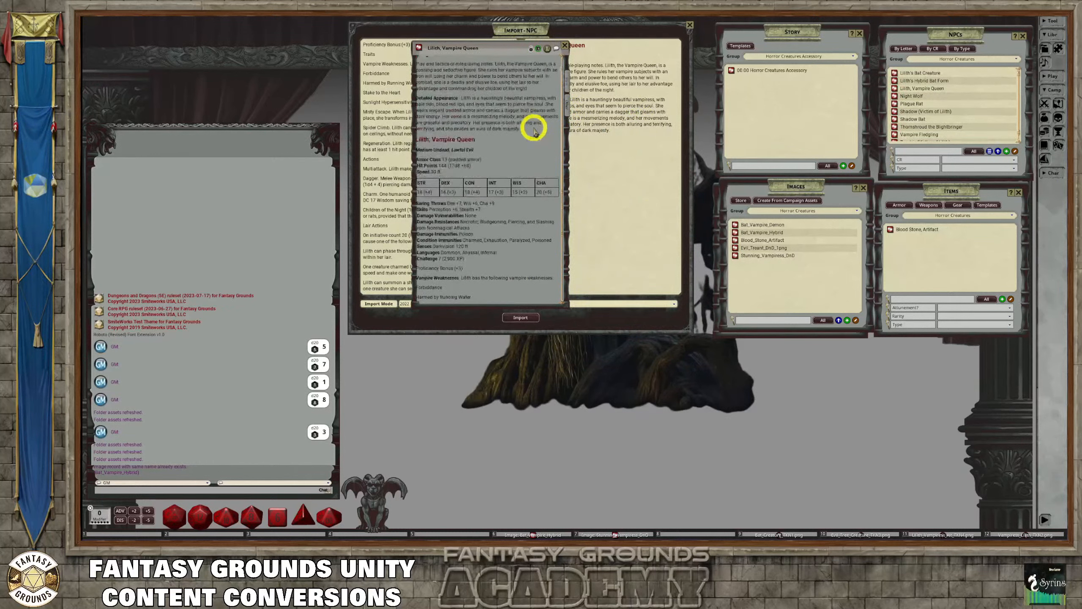
{"action": "scroll", "coordinate": [535, 133], "scroll_direction": "down", "scroll_amount": 3}
{"action": "scroll", "coordinate": [533, 136], "scroll_direction": "up", "scroll_amount": 4}
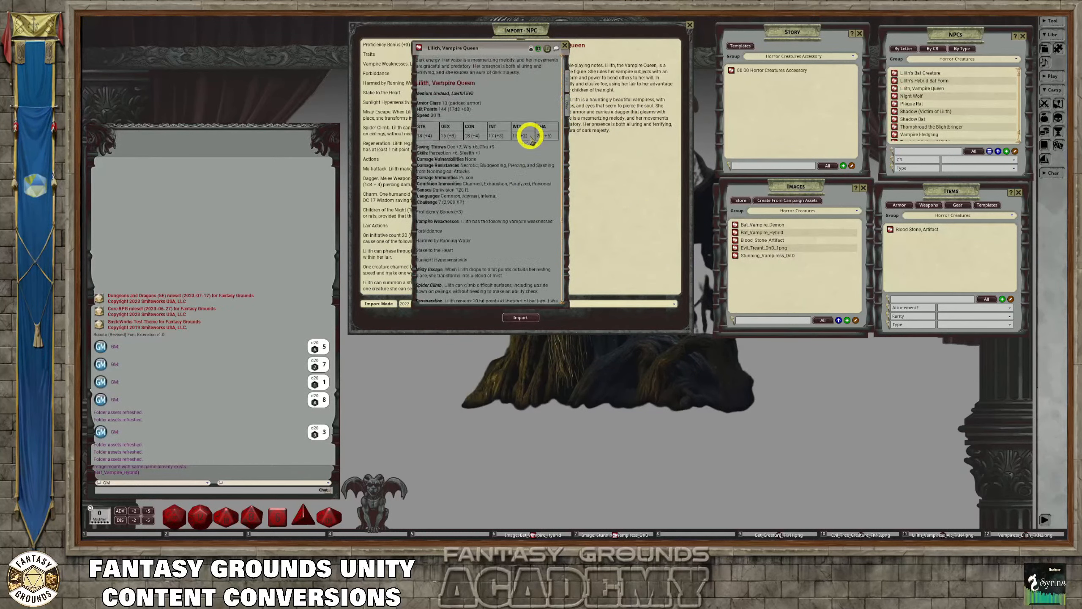
Unlock the record and add a bold "Children of the Night" line between the Detailed Appearance paragraph and the stat block heading
{"action": "left_click", "coordinate": [531, 48]}
{"action": "left_click", "coordinate": [529, 144]}
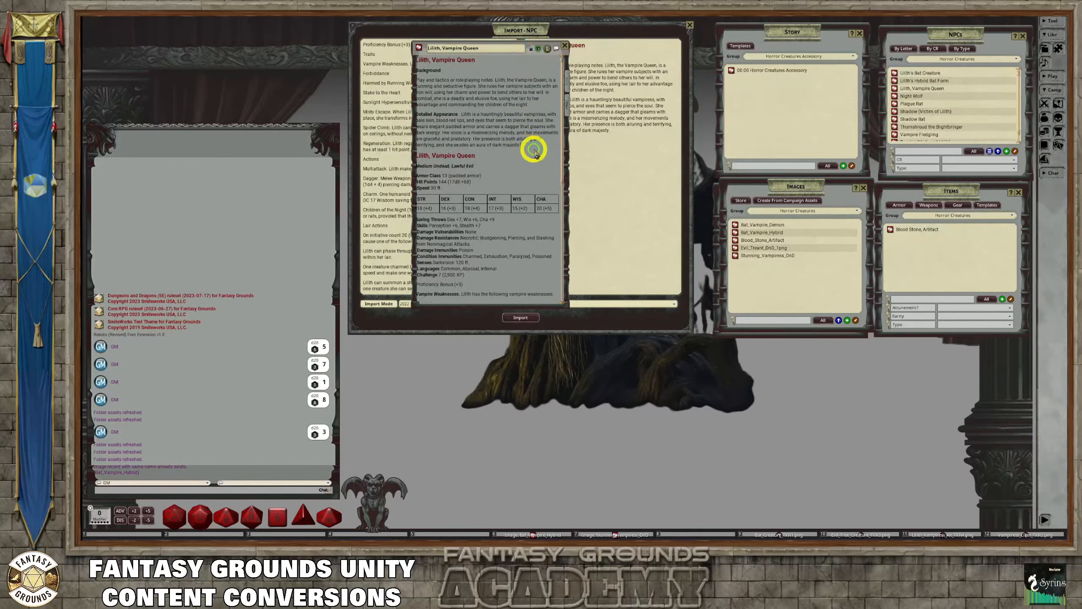
{"action": "key", "text": "Return"}
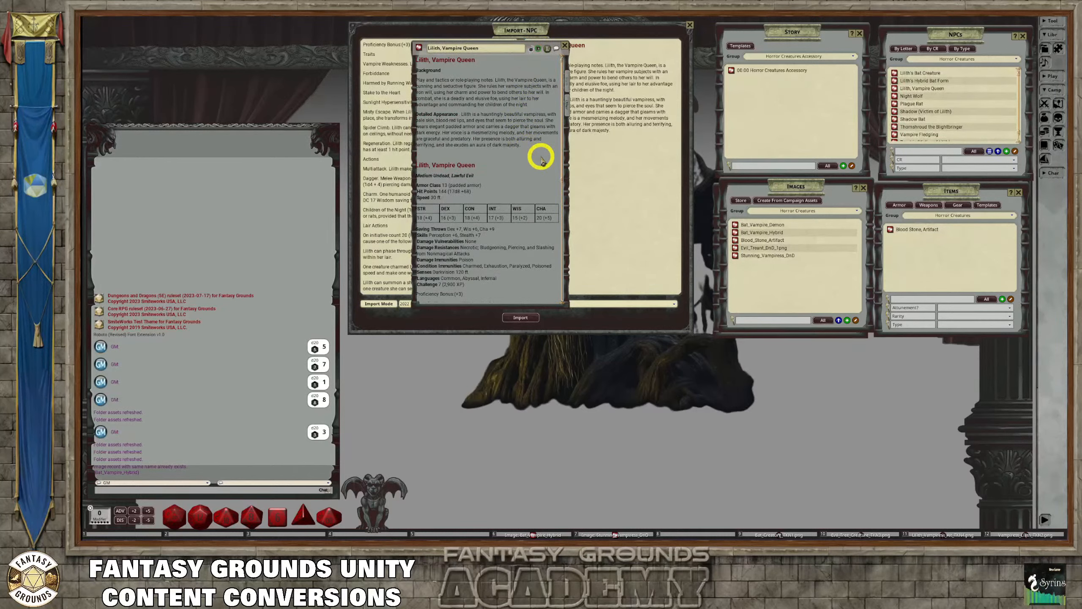
{"action": "key", "text": "shift"}
{"action": "type", "text": "Chiidren of the Night"}
{"action": "key", "text": "Return"}
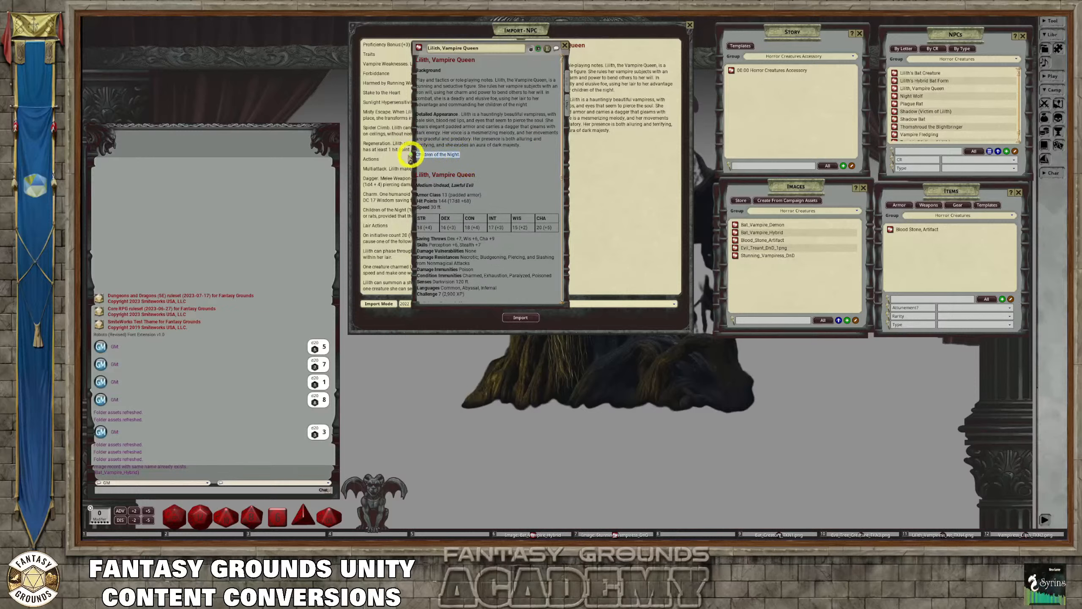
{"action": "left_click_drag", "start_coordinate": [415, 154], "coordinate": [480, 159]}
{"action": "key", "text": "ctrl+c"}
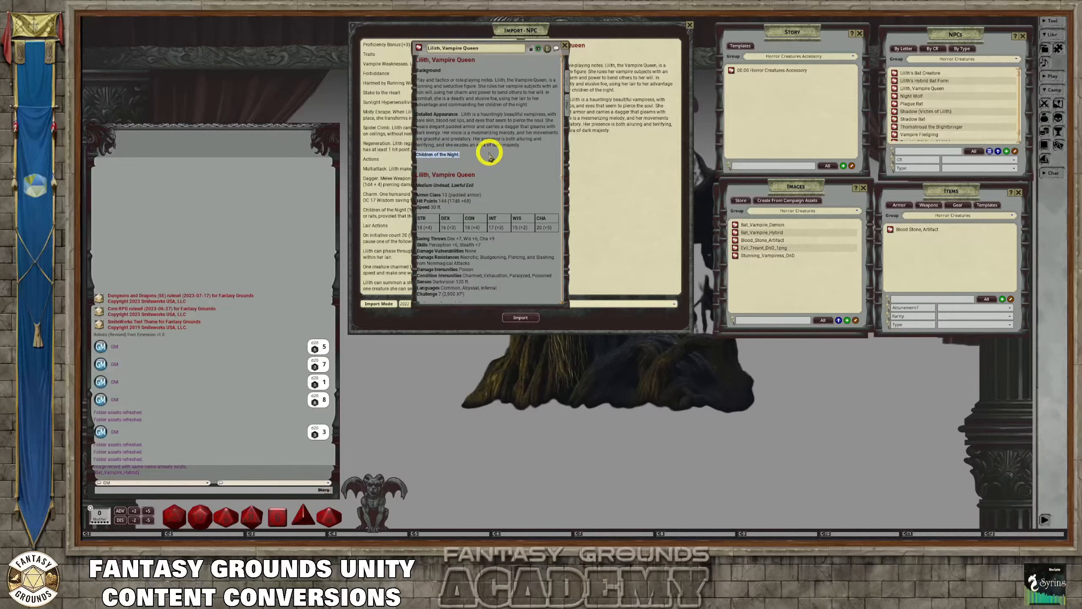
{"action": "key", "text": "ctrl+b"}
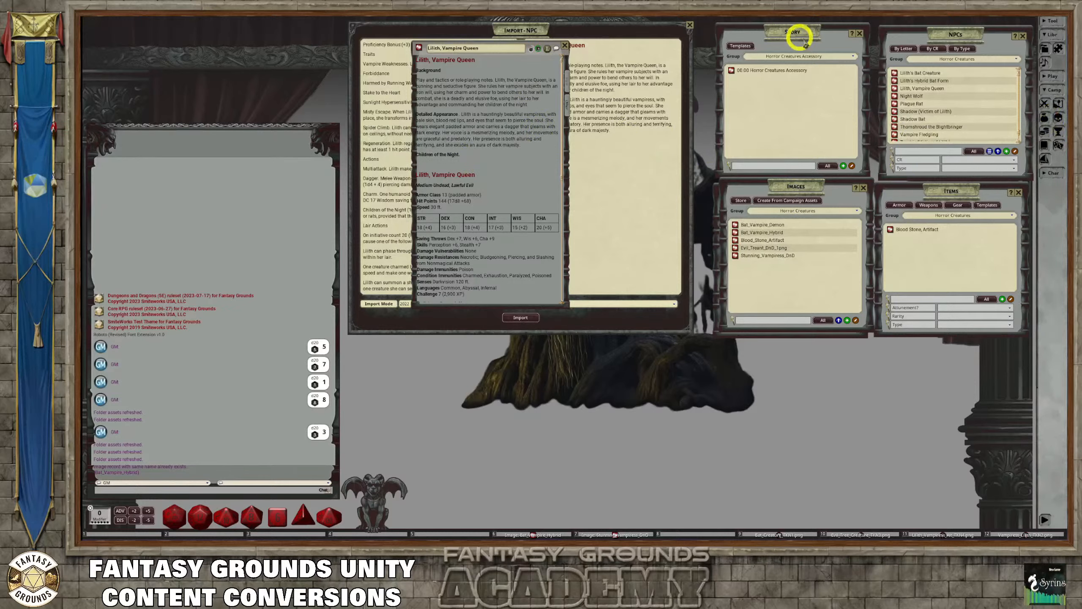
Uncover the Encounters list behind the Images list and close the Images list
{"action": "left_click_drag", "start_coordinate": [797, 189], "coordinate": [808, 258]}
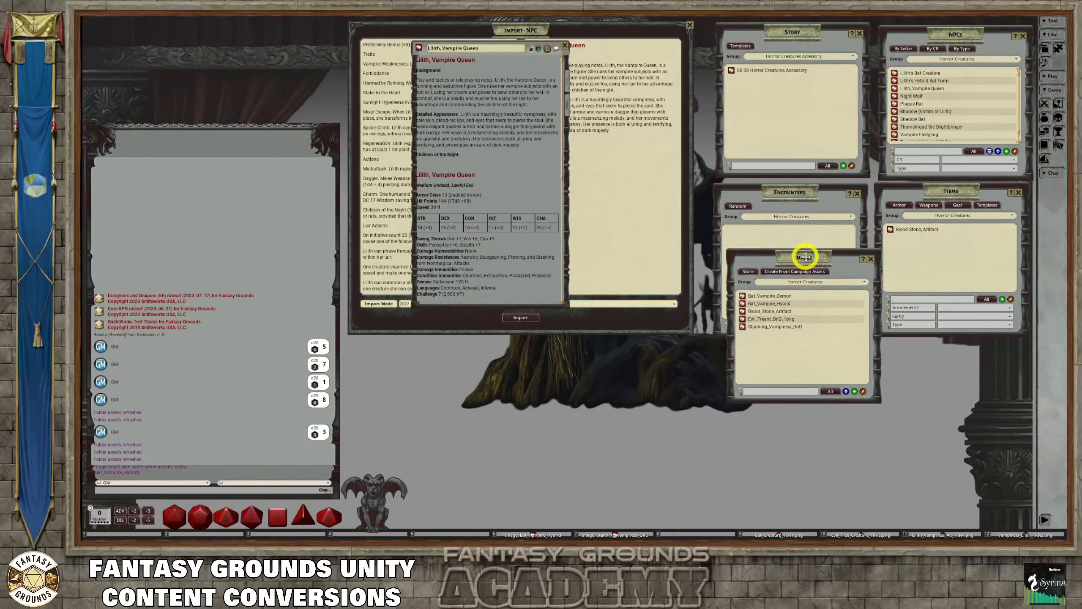
{"action": "left_click", "coordinate": [780, 190]}
{"action": "left_click", "coordinate": [847, 358]}
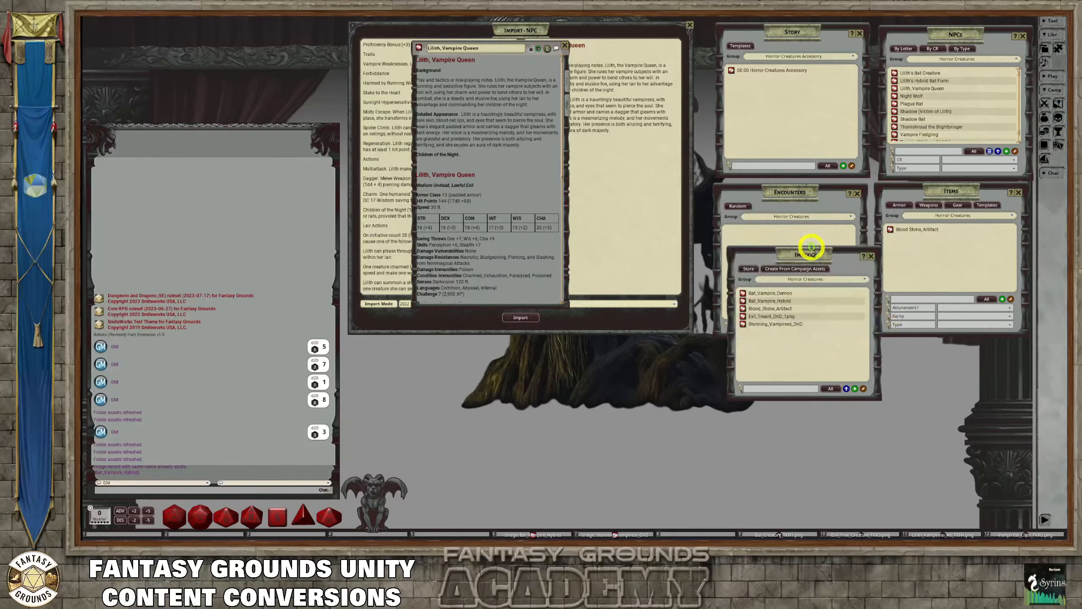
{"action": "left_click_drag", "start_coordinate": [810, 256], "coordinate": [700, 198]}
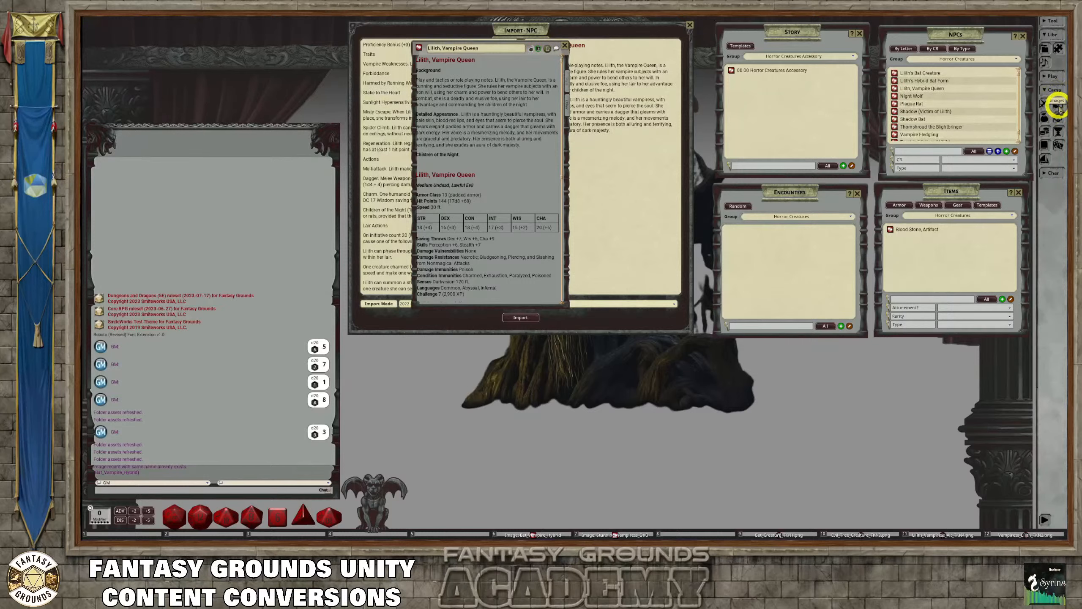
Open the campaign's image assets and preview the Female Vampiress picture in an enlarged window beside the assets
{"action": "left_click", "coordinate": [1056, 51]}
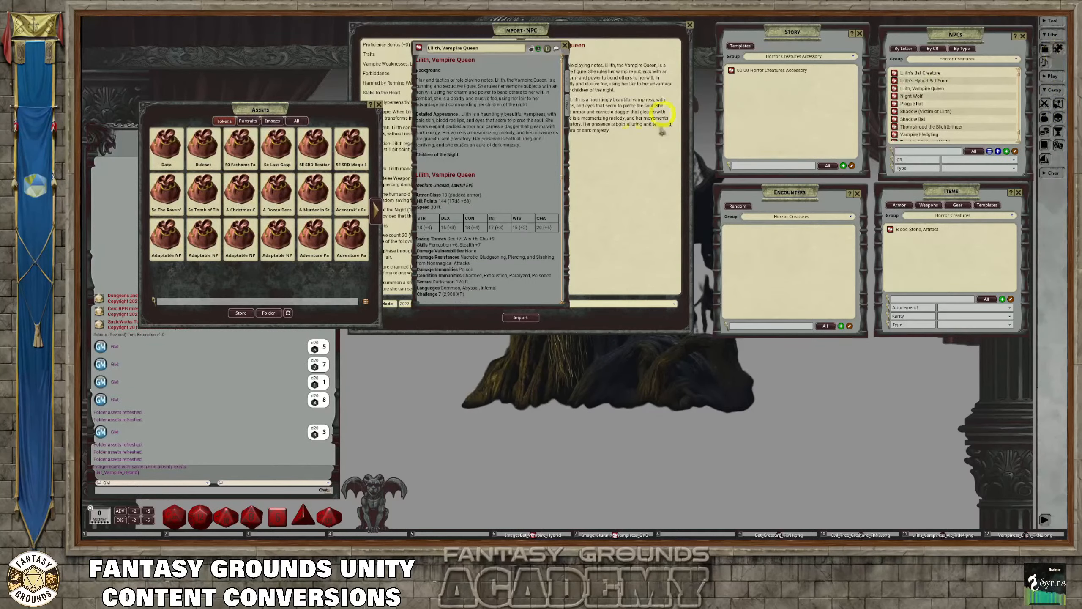
{"action": "left_click", "coordinate": [272, 122]}
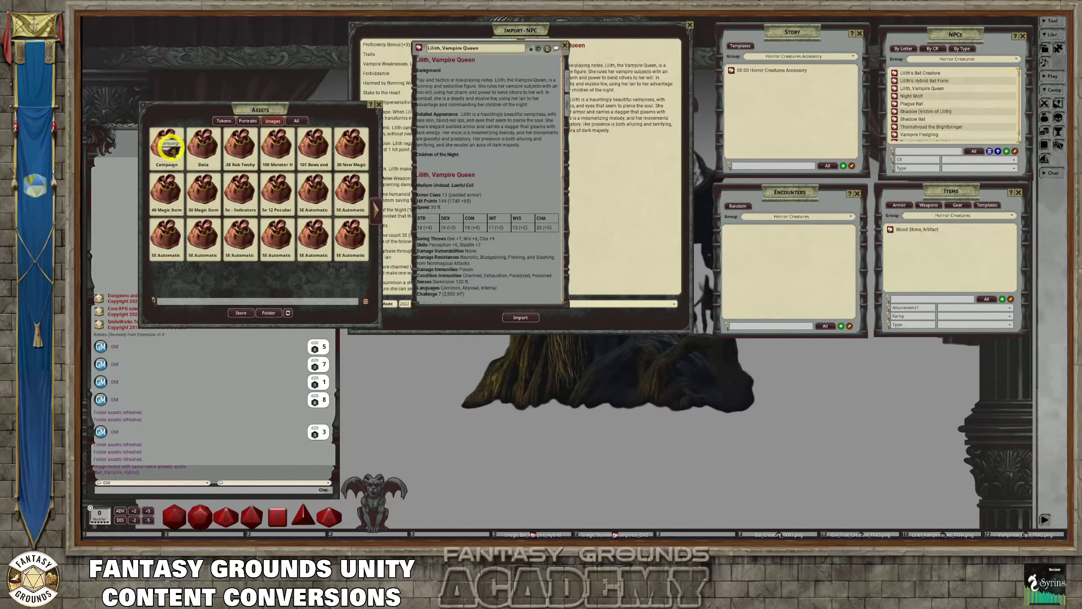
{"action": "left_click", "coordinate": [170, 147]}
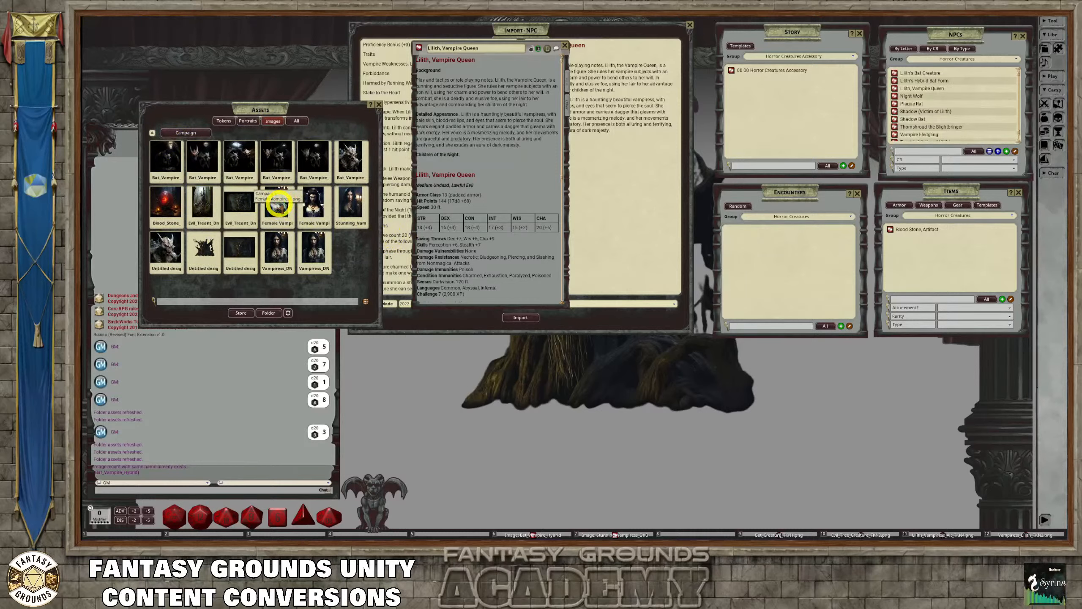
{"action": "left_click", "coordinate": [278, 205]}
{"action": "left_click_drag", "start_coordinate": [574, 188], "coordinate": [478, 66]}
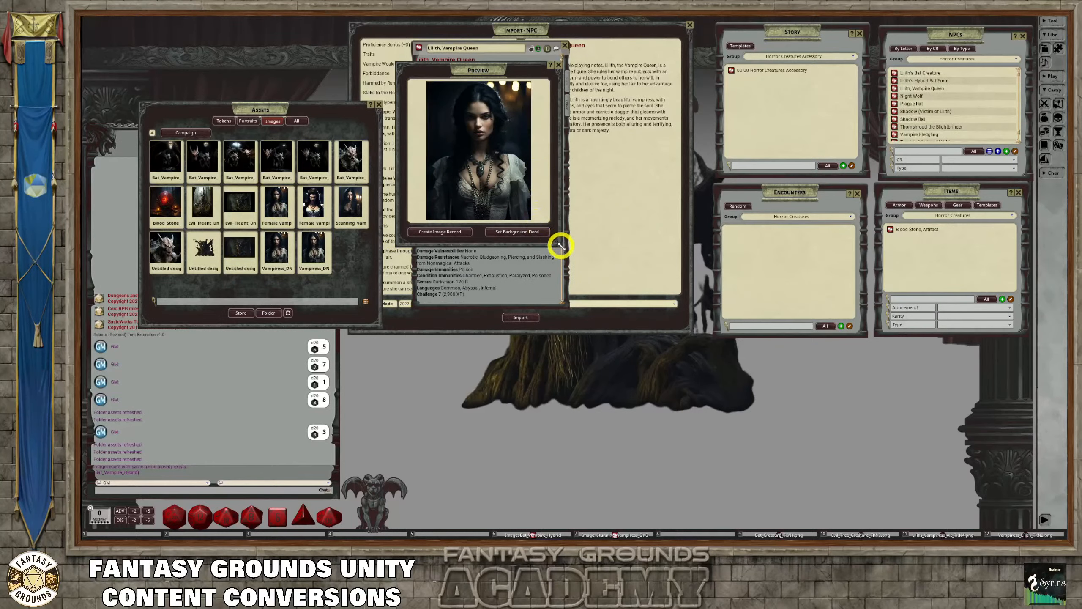
{"action": "left_click_drag", "start_coordinate": [561, 246], "coordinate": [673, 411]}
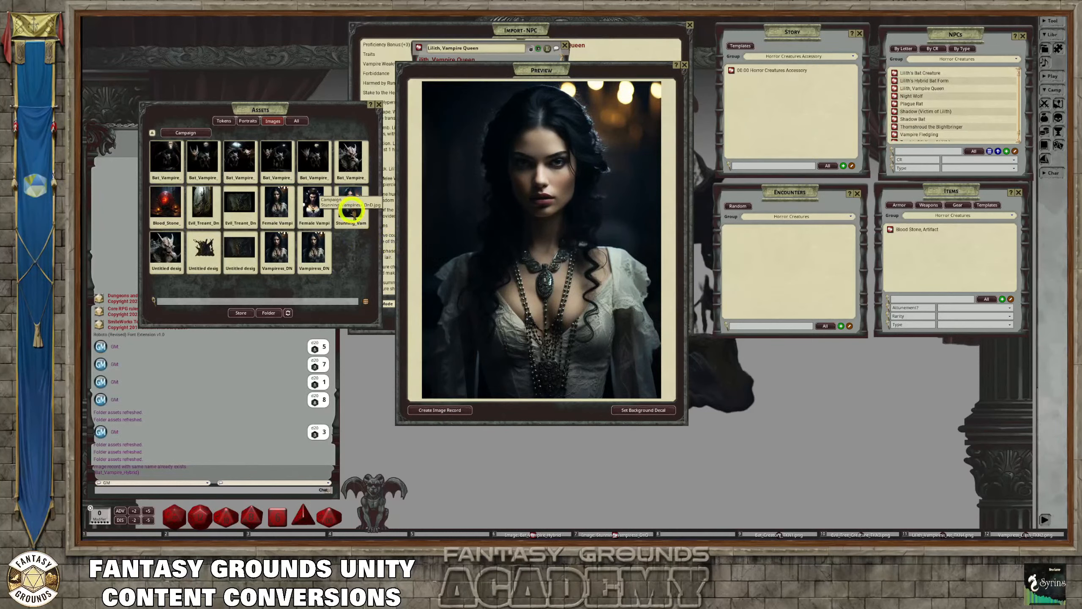
Compare the Stunning_Vampiress_DnD and Female Vampiress pictures by switching the enlarged preview between them
{"action": "left_click", "coordinate": [350, 209]}
{"action": "left_click_drag", "start_coordinate": [515, 68], "coordinate": [491, 70]}
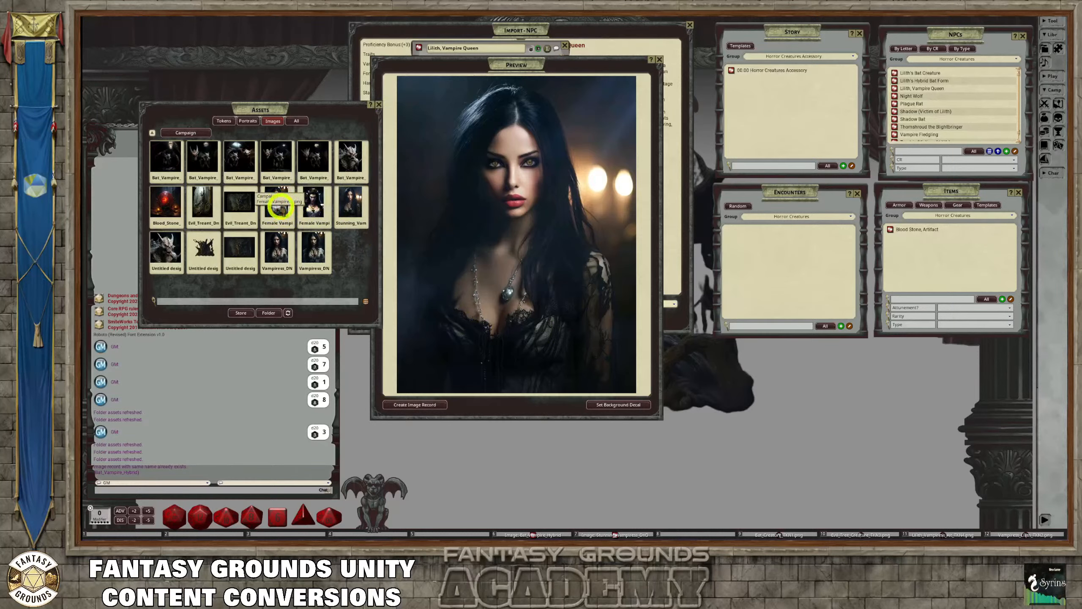
{"action": "left_click", "coordinate": [277, 207]}
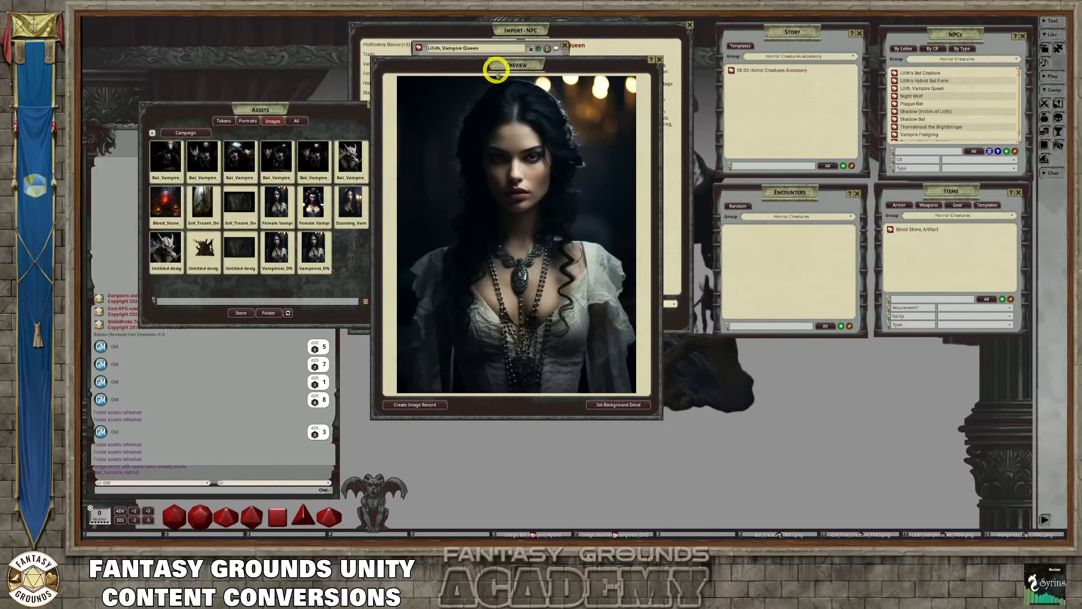
{"action": "mouse_move", "coordinate": [495, 65]}
{"action": "left_mouse_down"}
{"action": "mouse_move", "coordinate": [613, 91]}
{"action": "mouse_move", "coordinate": [447, 91]}
{"action": "mouse_move", "coordinate": [519, 60]}
{"action": "mouse_move", "coordinate": [511, 63]}
{"action": "left_mouse_up"}
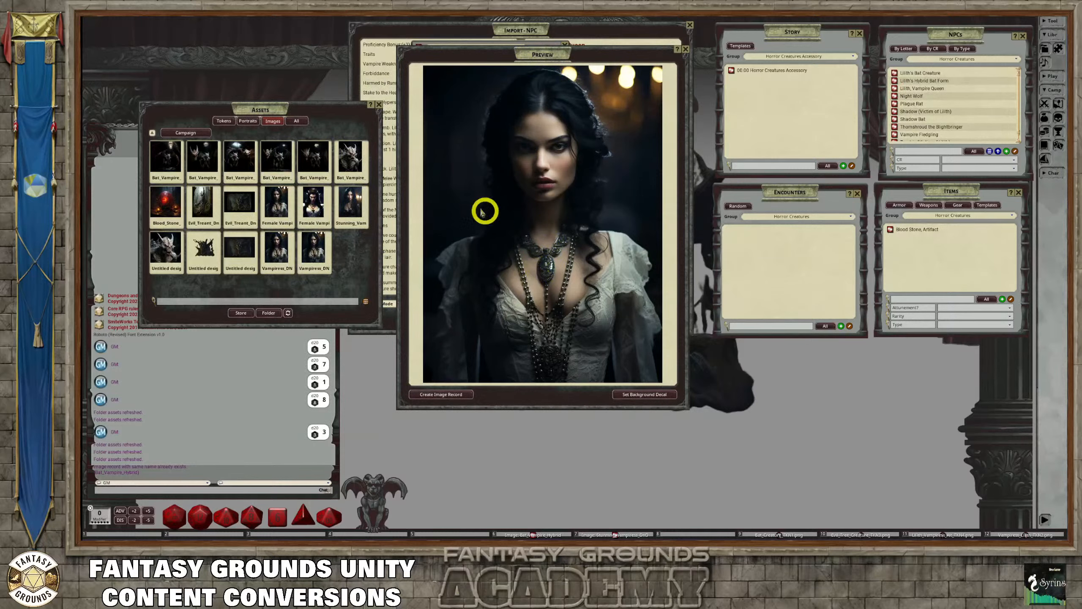
{"action": "left_click", "coordinate": [350, 206]}
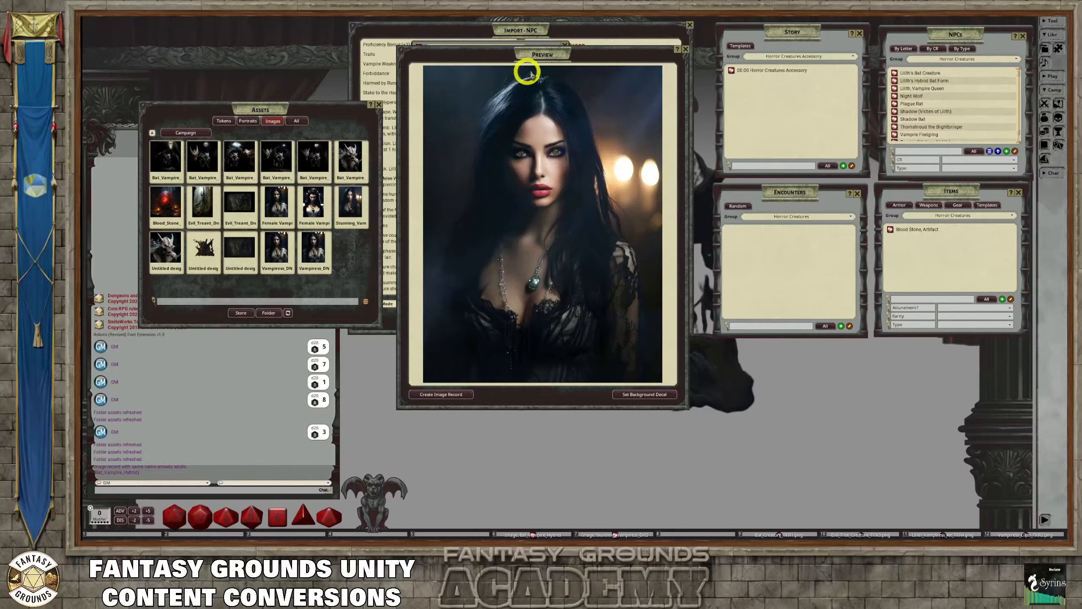
Try to create an image record from the Stunning_Vampiress_DnD asset, and close the image that opens
{"action": "left_click_drag", "start_coordinate": [539, 51], "coordinate": [647, 113]}
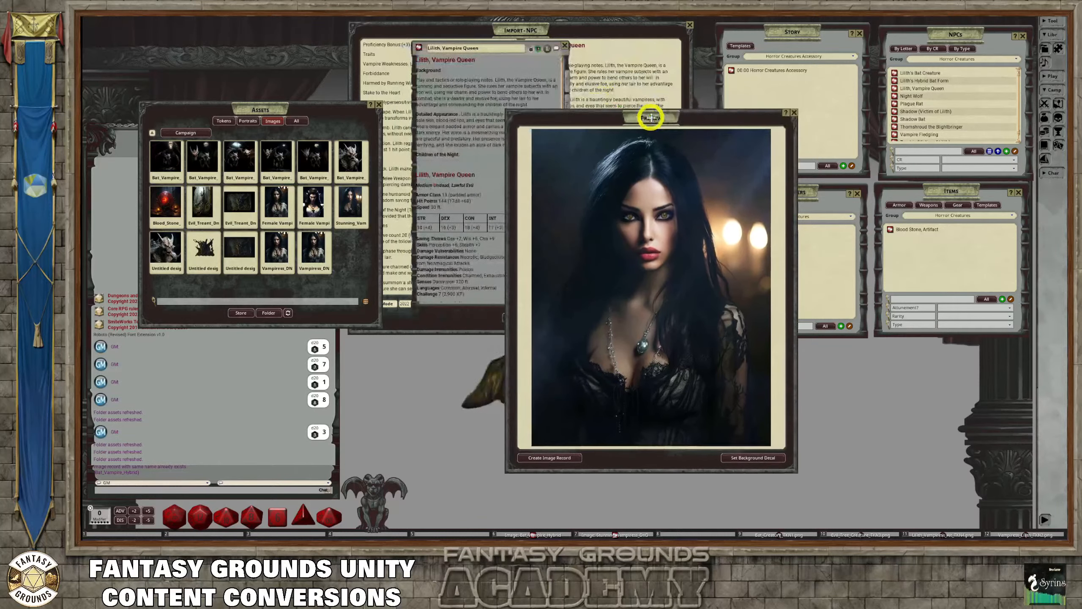
{"action": "left_click", "coordinate": [554, 459]}
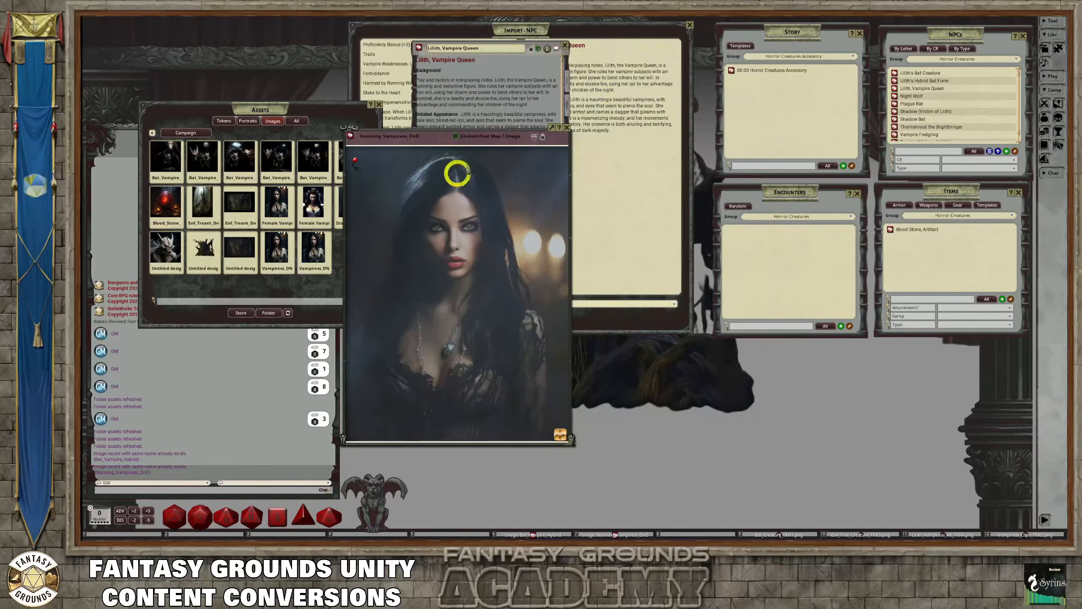
{"action": "left_click", "coordinate": [554, 130]}
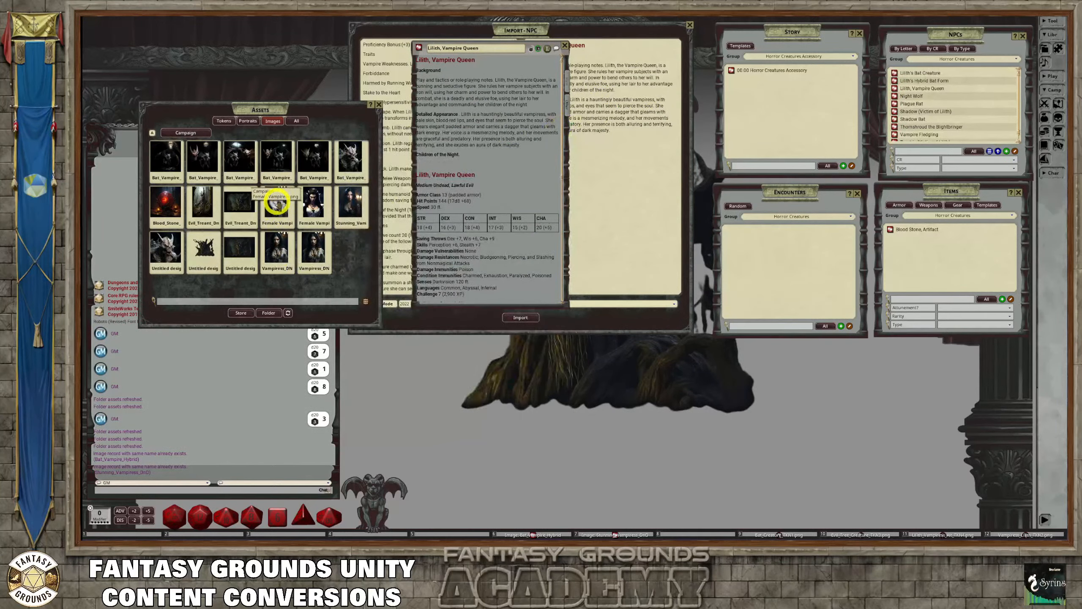
Create an image record of the Female Vampiress from the campaign assets and close its window
{"action": "left_click", "coordinate": [321, 248]}
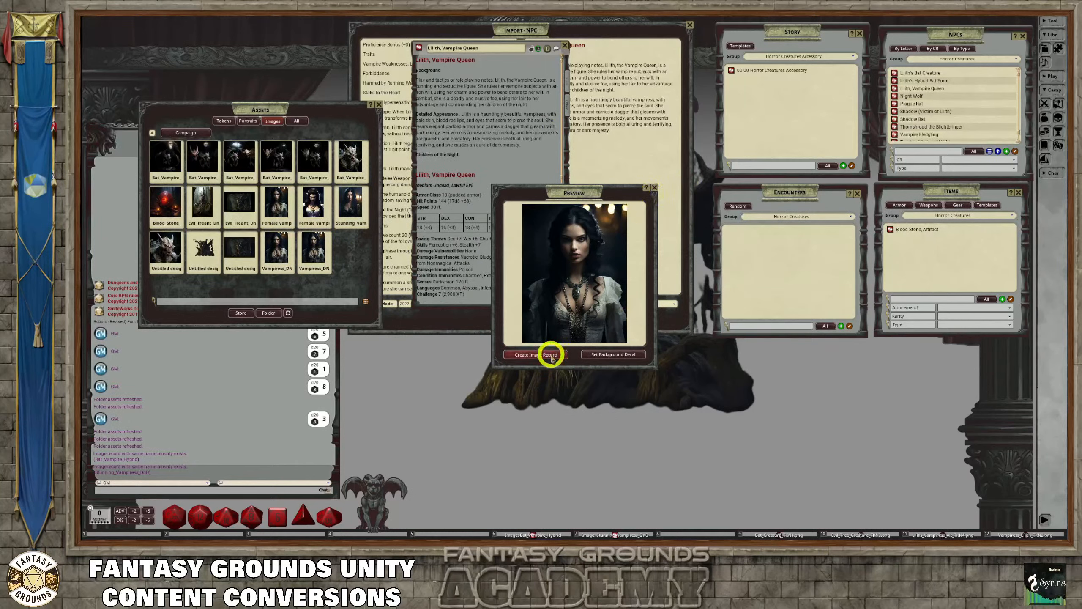
{"action": "left_click", "coordinate": [551, 355]}
{"action": "left_click", "coordinate": [663, 181]}
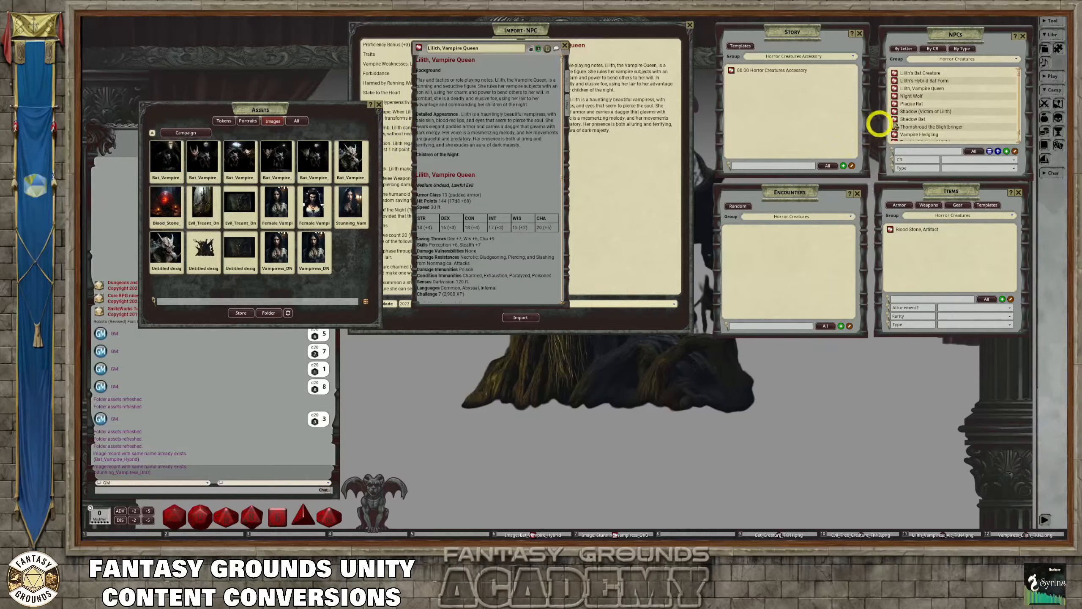
Assign the Lilith vampiress token from the custom Horror tokens folder to the Lilith, Vampire Queen record and close the assets
{"action": "mouse_move", "coordinate": [803, 196]}
{"action": "left_mouse_down"}
{"action": "mouse_move", "coordinate": [839, 212]}
{"action": "mouse_move", "coordinate": [813, 203]}
{"action": "left_mouse_up"}
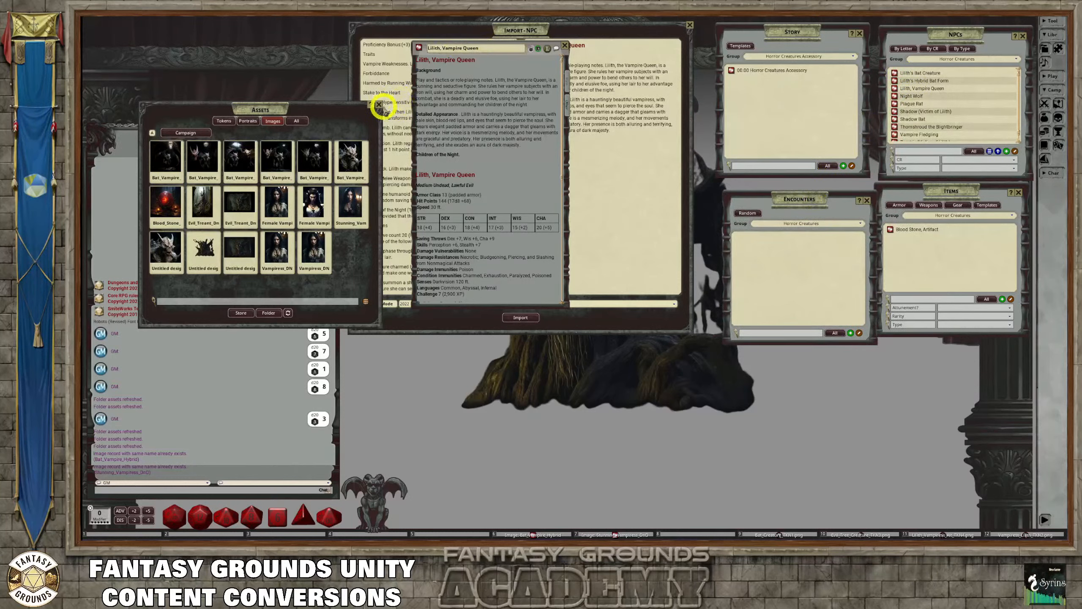
{"action": "left_click", "coordinate": [223, 121]}
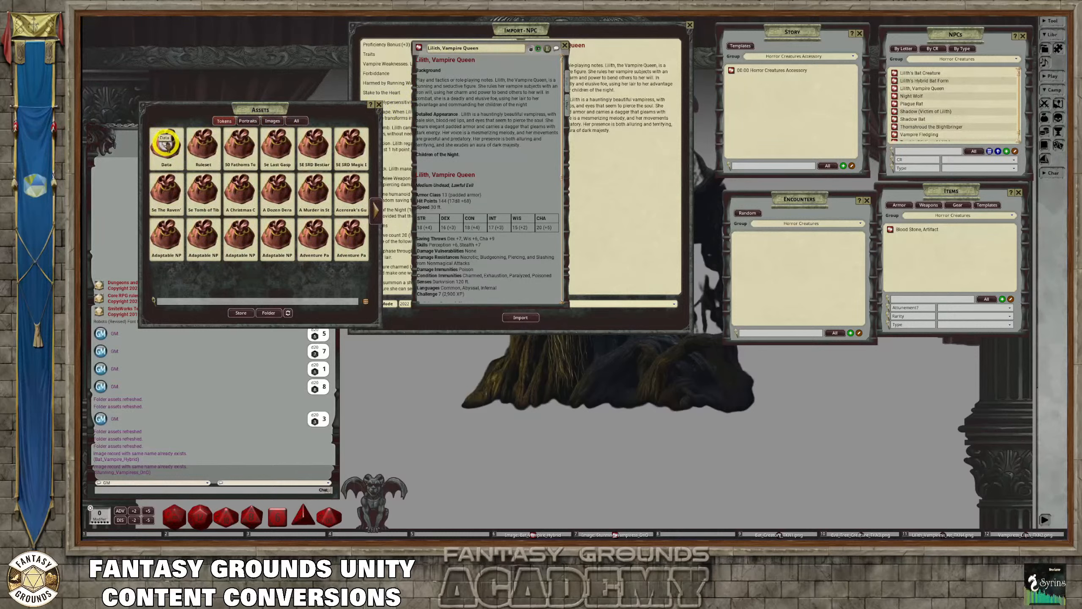
{"action": "left_click", "coordinate": [166, 143]}
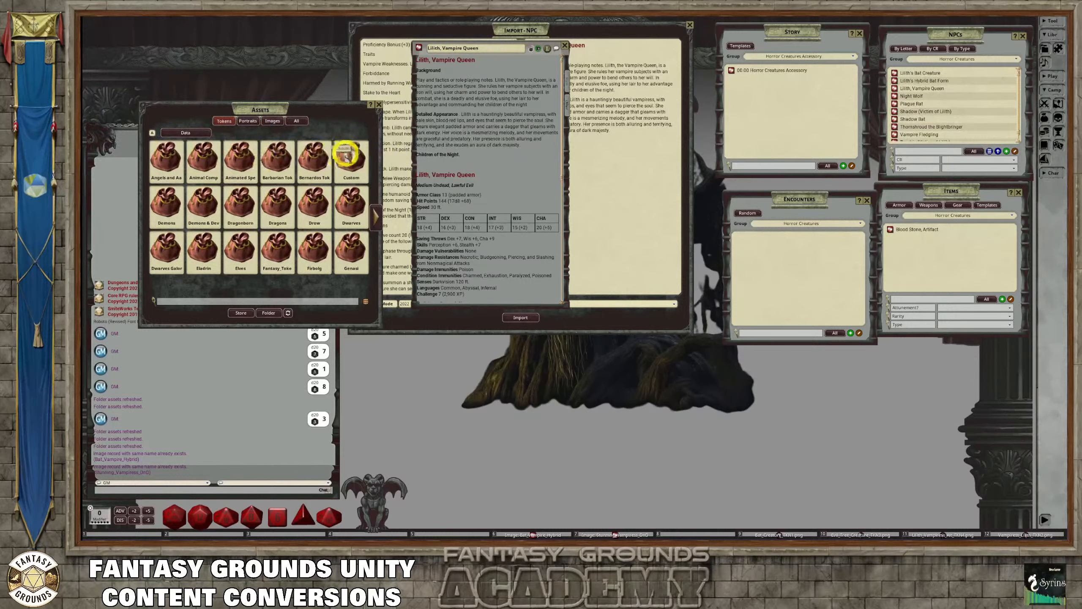
{"action": "left_click", "coordinate": [349, 156]}
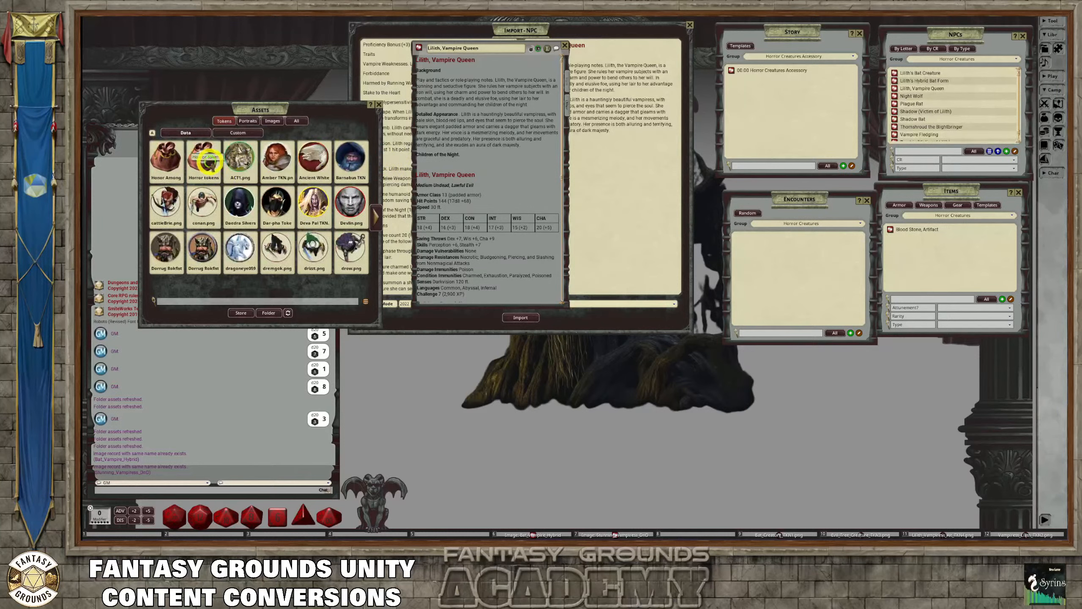
{"action": "left_click", "coordinate": [207, 161]}
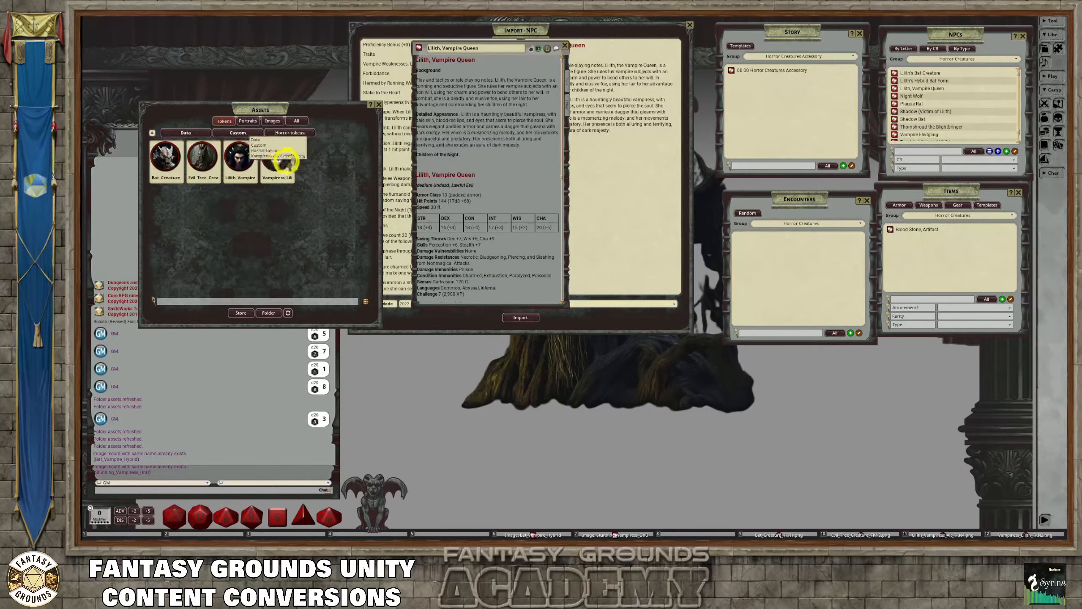
{"action": "left_click_drag", "start_coordinate": [273, 155], "coordinate": [547, 48]}
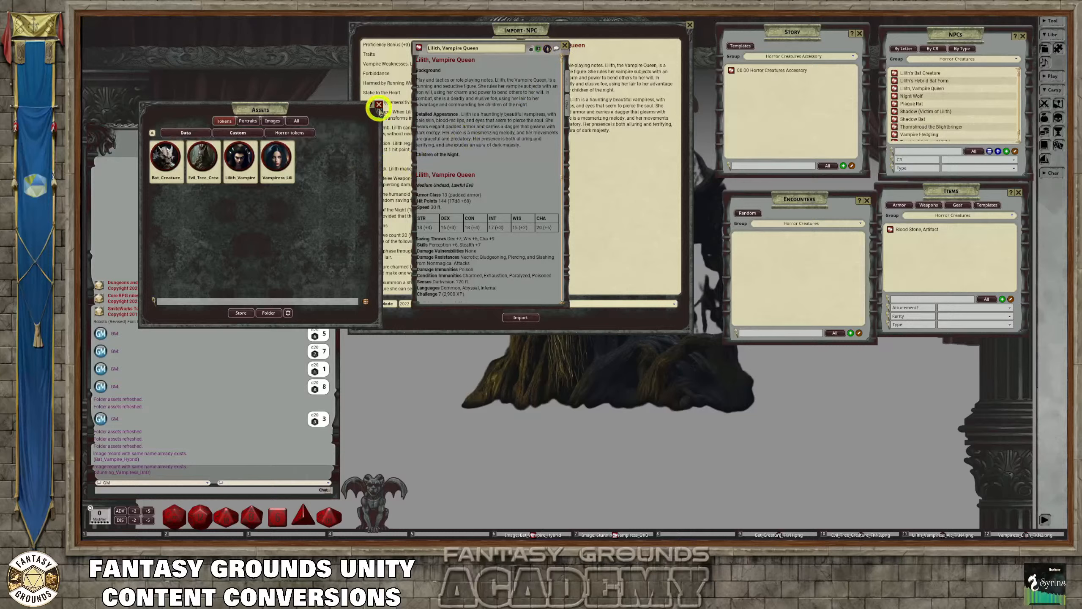
{"action": "left_click", "coordinate": [379, 104]}
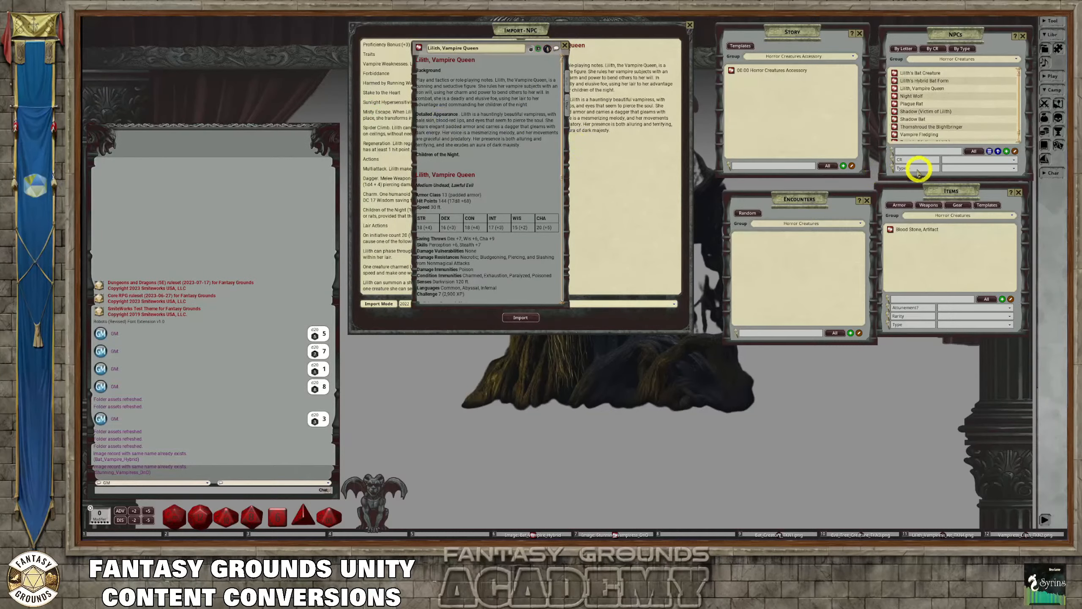
Open the Stunning_Vampiress_DnD image clear of the Lilith record and check the image linked from its existing pin
{"action": "left_click", "coordinate": [1054, 103]}
{"action": "left_click_drag", "start_coordinate": [649, 192], "coordinate": [814, 184]}
{"action": "left_click", "coordinate": [732, 267]}
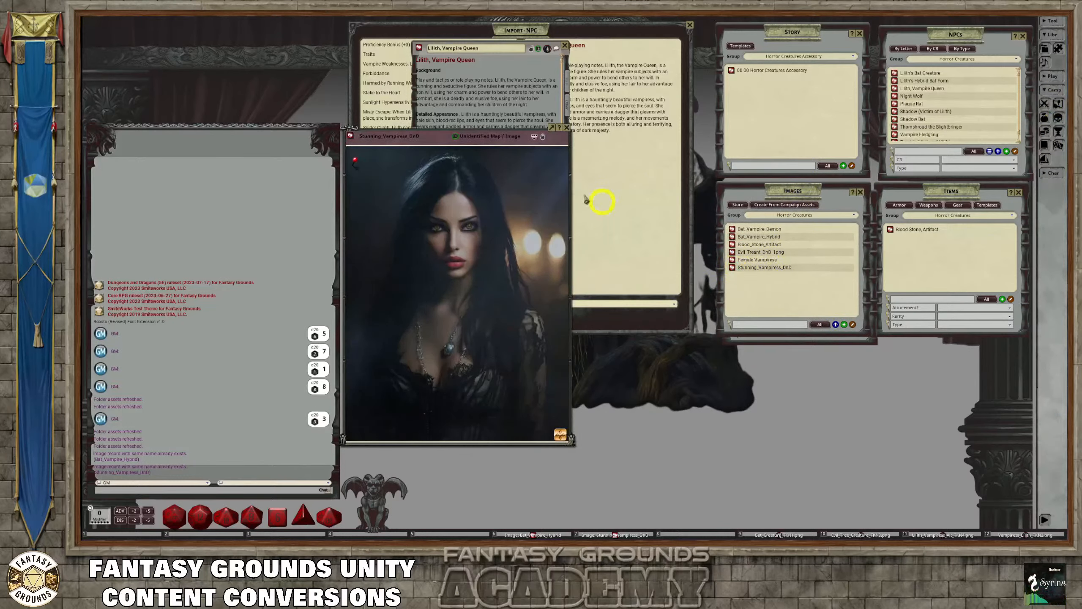
{"action": "left_click_drag", "start_coordinate": [432, 136], "coordinate": [813, 203]}
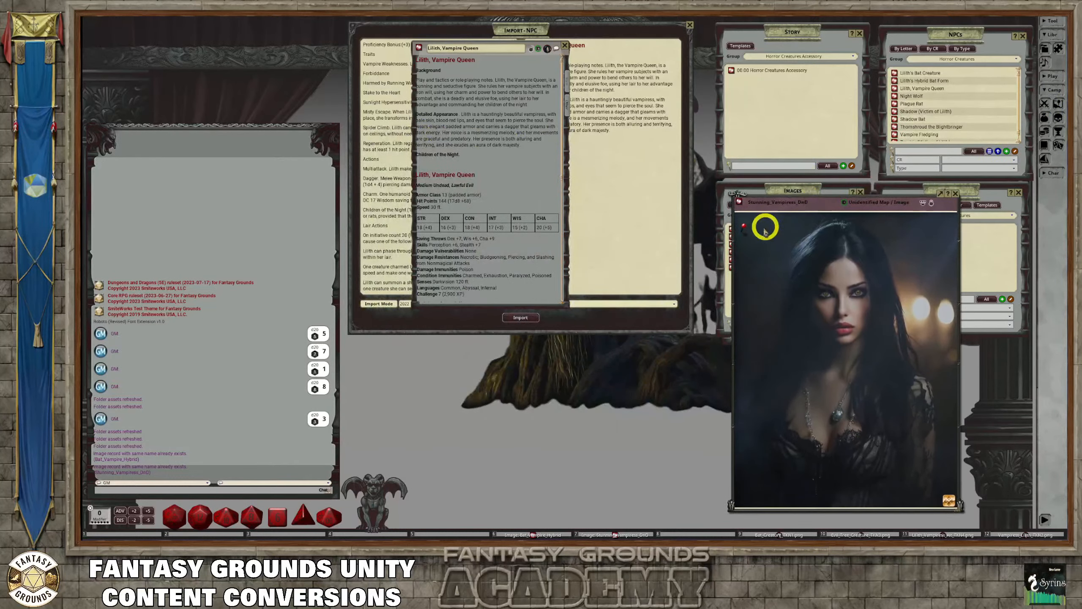
{"action": "left_click", "coordinate": [742, 226]}
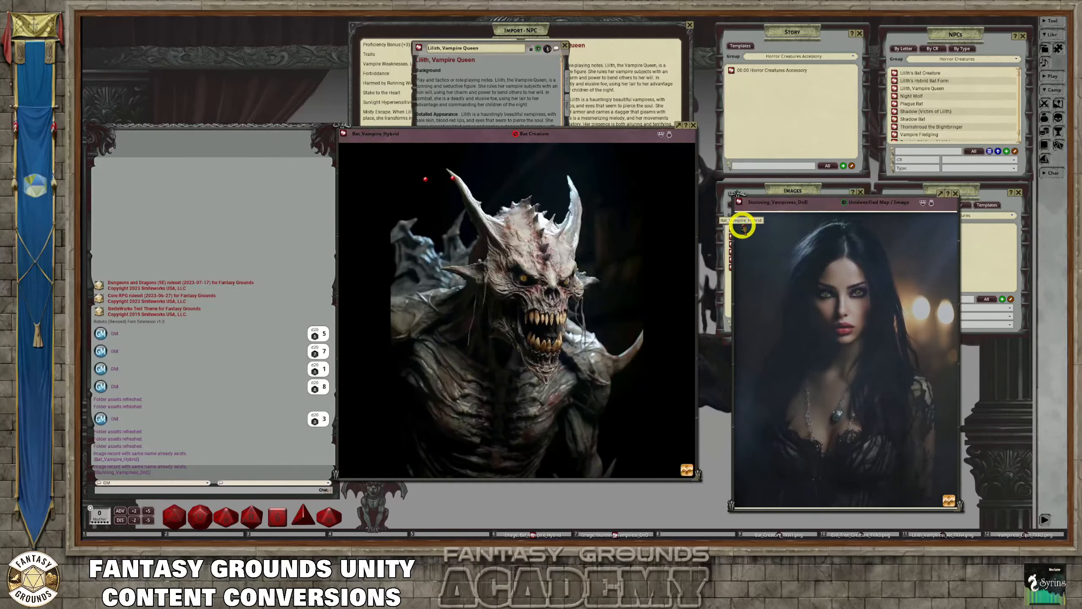
{"action": "left_click", "coordinate": [695, 127]}
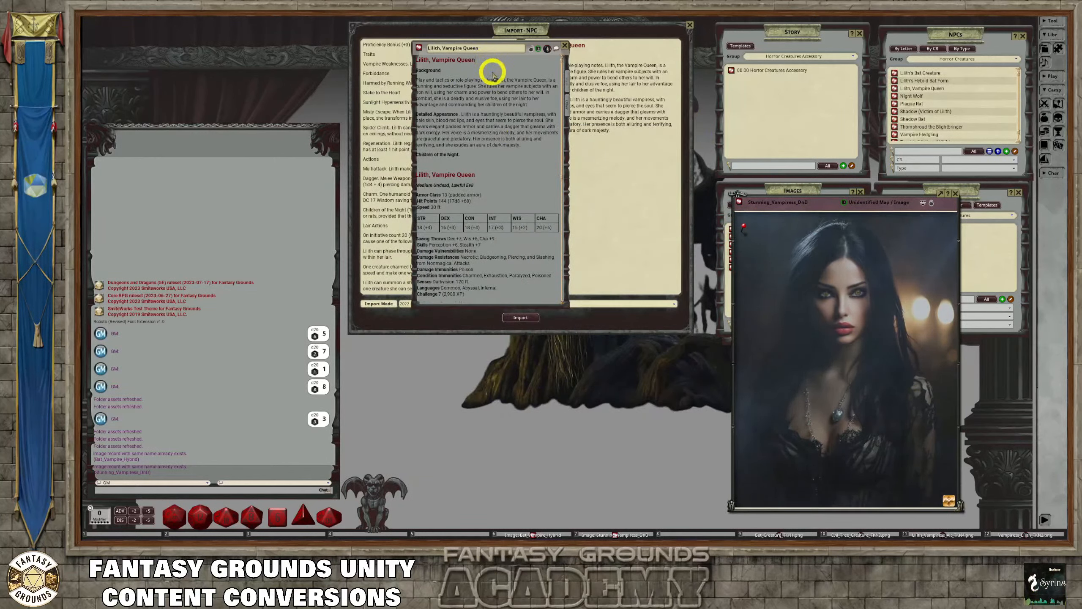
Add a Stunning_Vampiress_DnD image link above the Background heading in Lilith's description, and pin the Lilith record onto the image
{"action": "key", "text": "Return"}
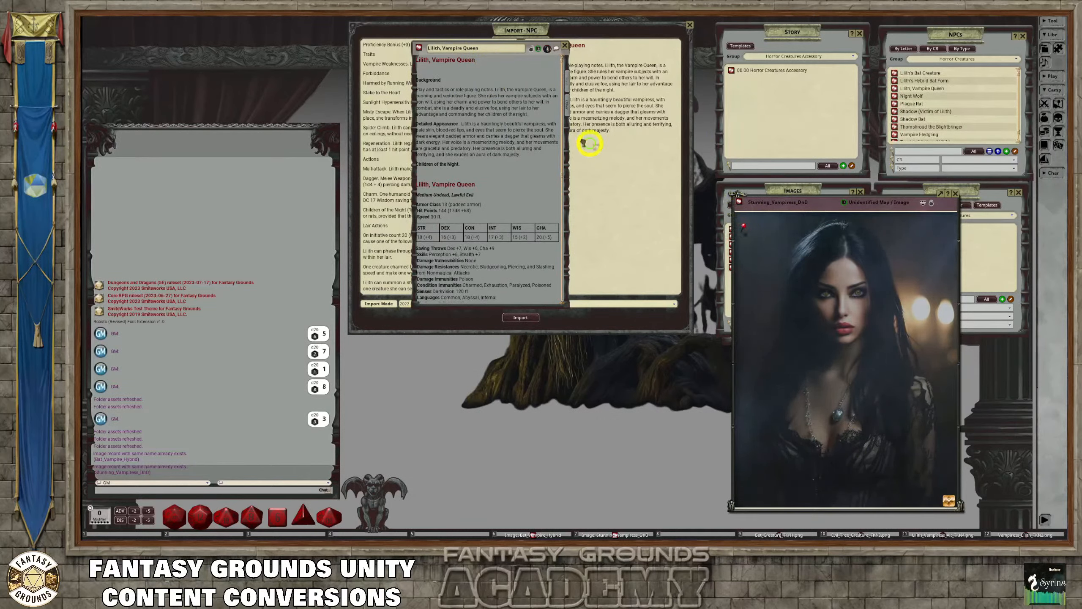
{"action": "left_click_drag", "start_coordinate": [422, 68], "coordinate": [422, 69]}
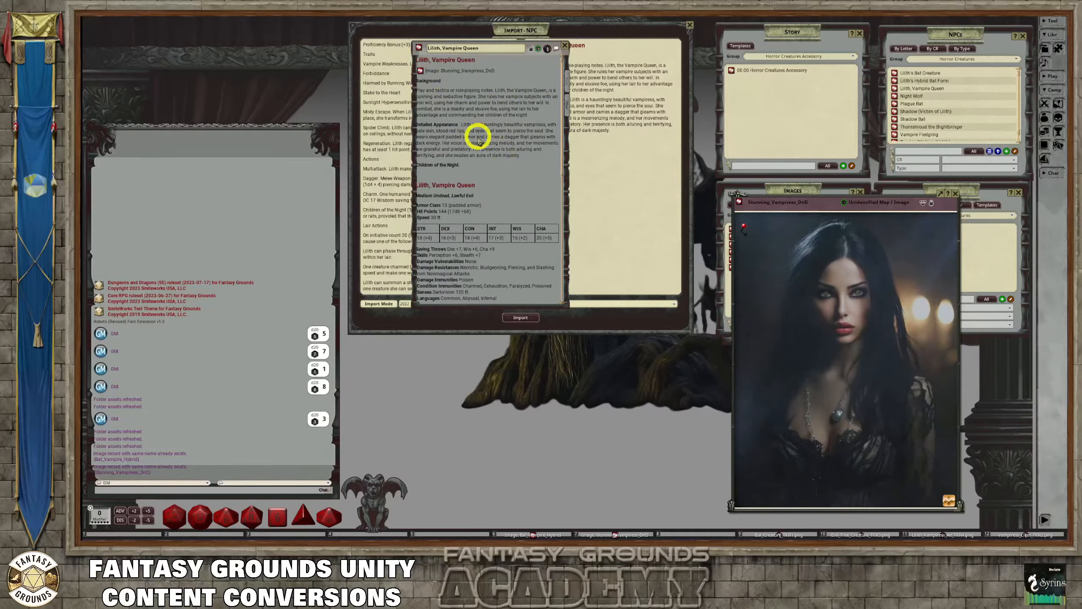
{"action": "left_click_drag", "start_coordinate": [418, 48], "coordinate": [785, 231]}
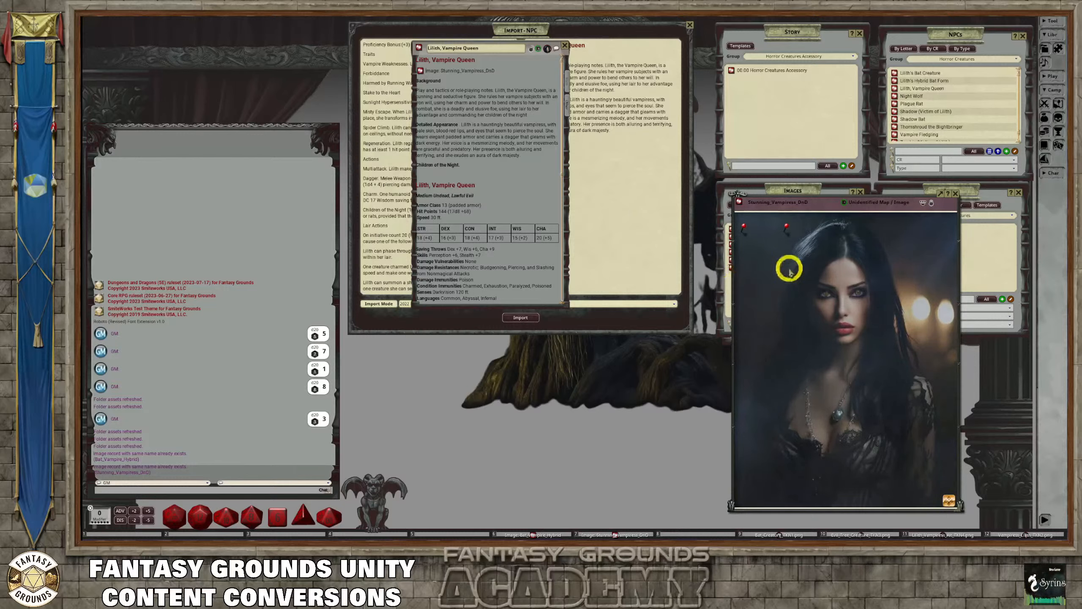
Unlock the Stunning_Vampiress_DnD image to show its editing tools and layers
{"action": "scroll", "coordinate": [857, 334], "scroll_direction": "up", "scroll_amount": 2}
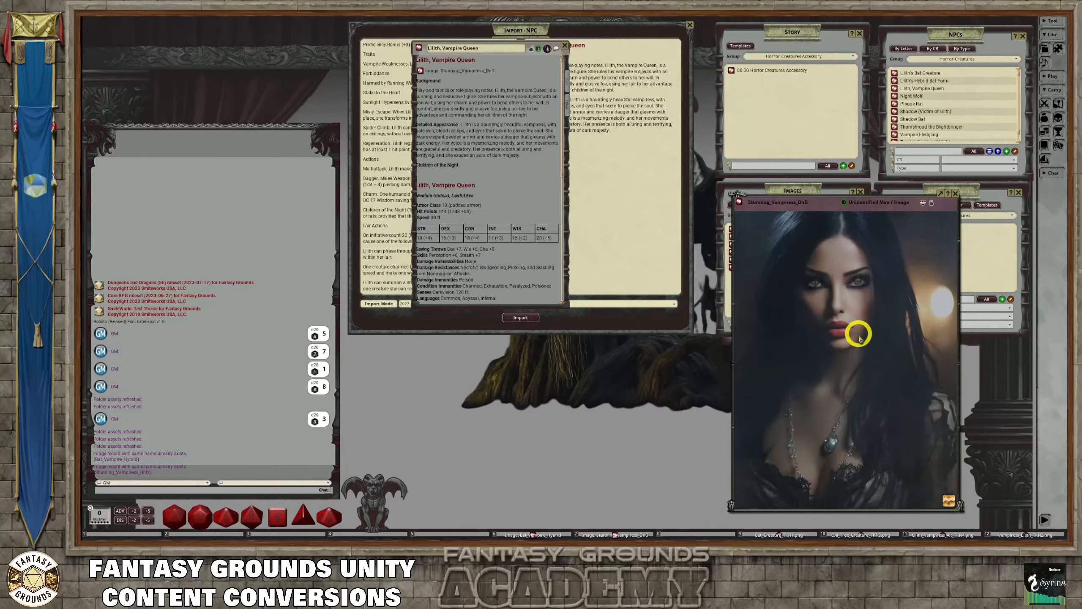
{"action": "scroll", "coordinate": [858, 336], "scroll_direction": "down", "scroll_amount": 2}
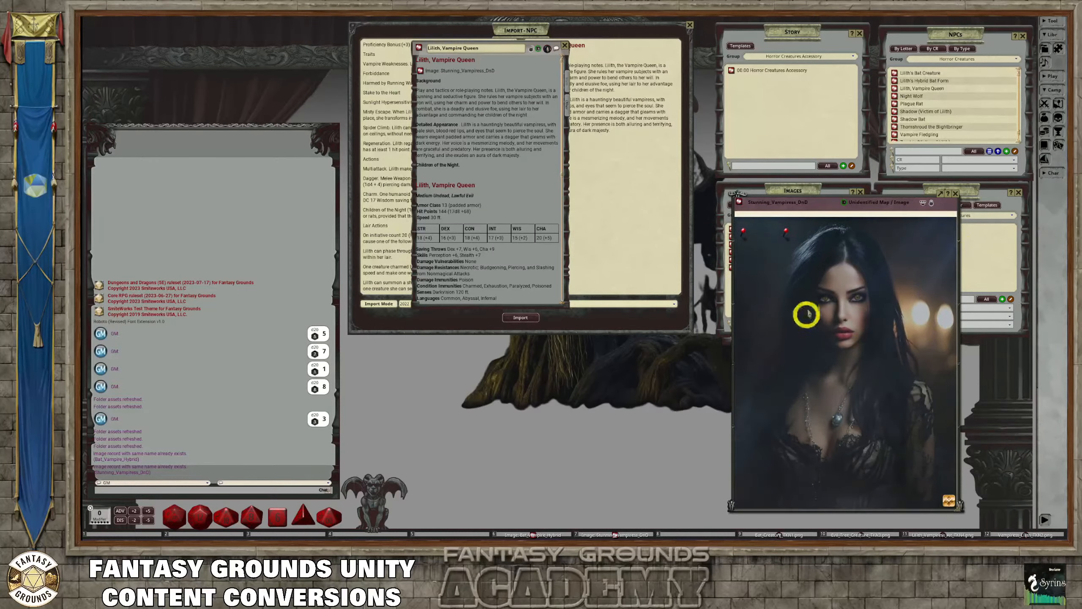
{"action": "scroll", "coordinate": [850, 314], "scroll_direction": "up", "scroll_amount": 2}
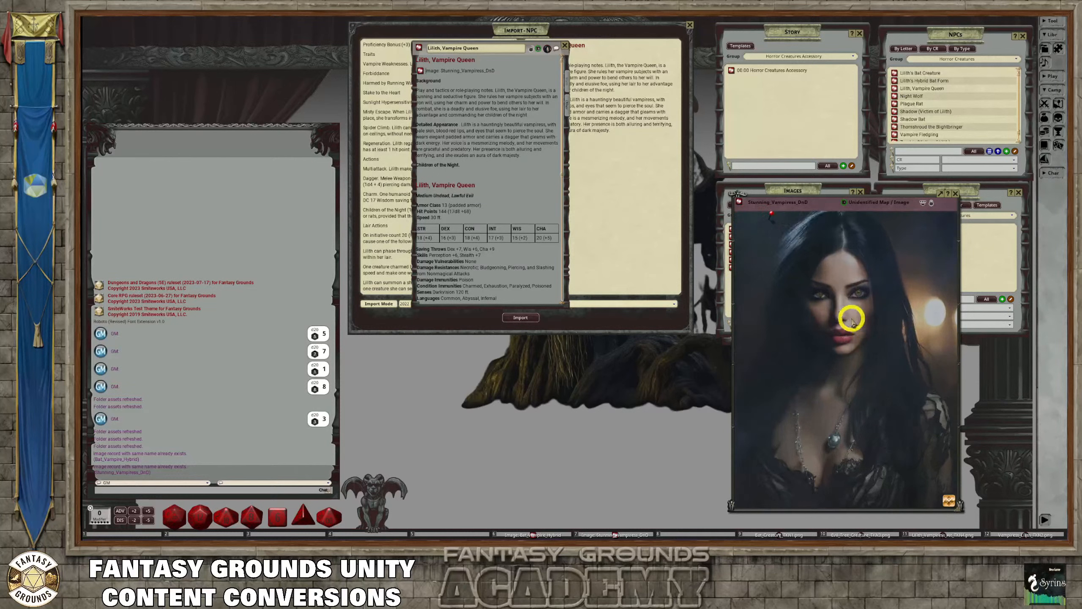
{"action": "left_click", "coordinate": [928, 206]}
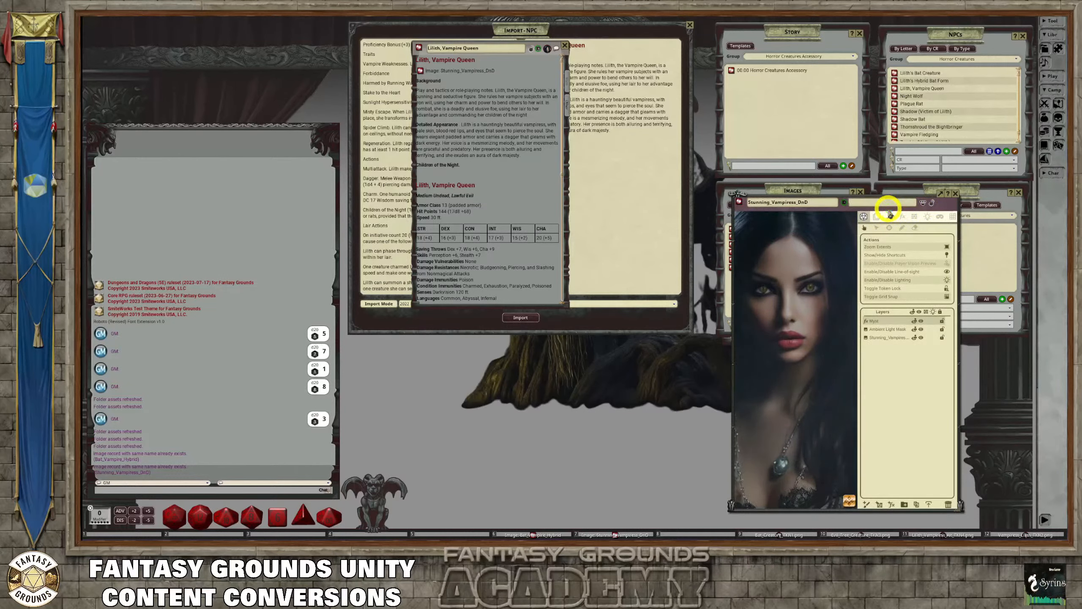
Enter Lilith as the unidentified name of the Stunning_Vampiress_DnD image, toggle its identification state, and lock the image
{"action": "type", "text": "Lili"}
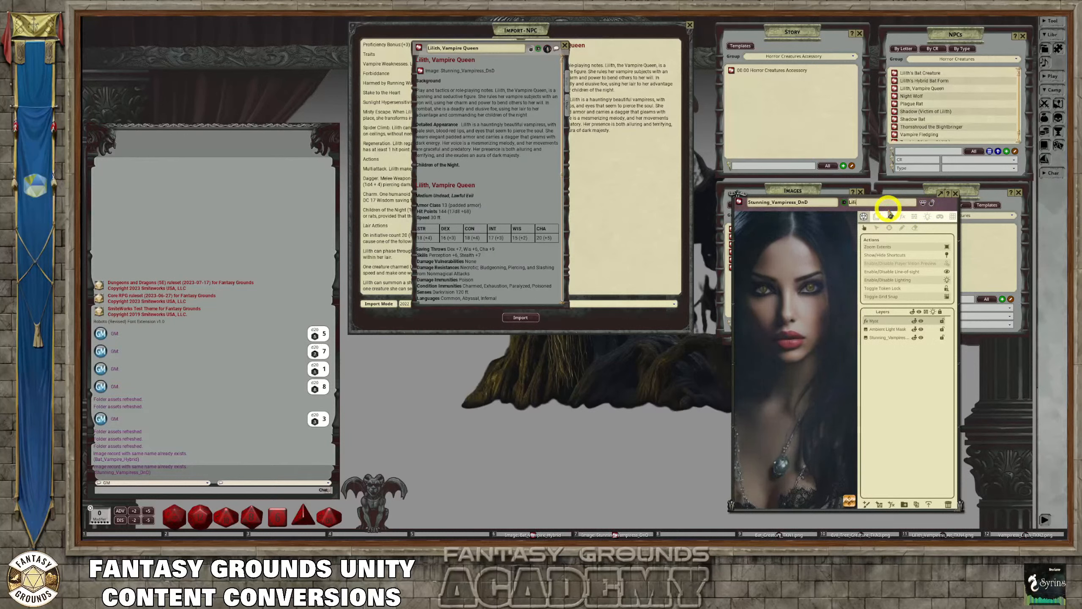
{"action": "type", "text": "th"}
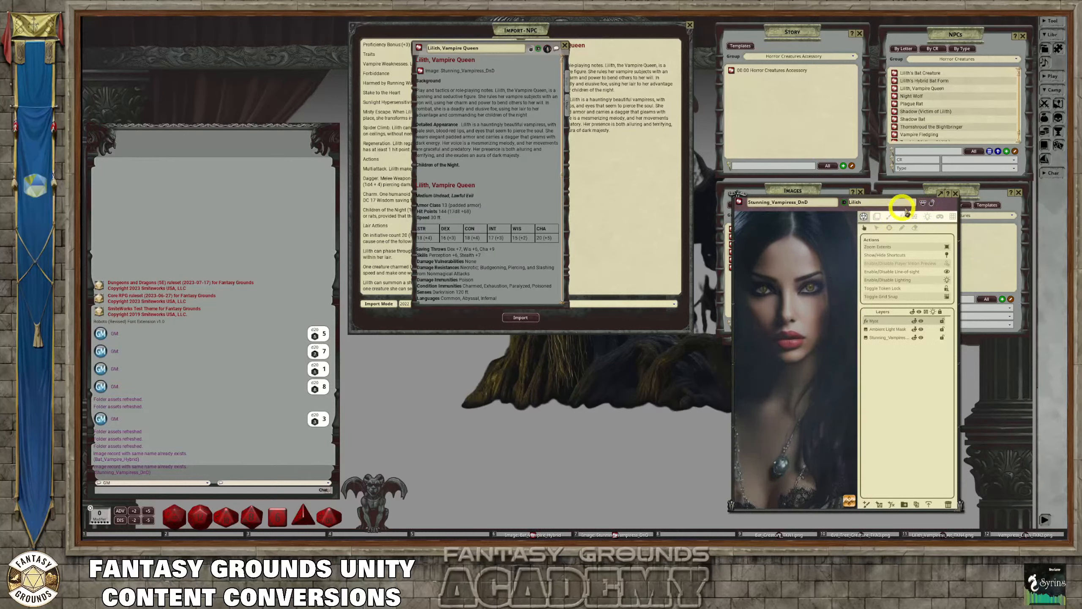
{"action": "left_click", "coordinate": [844, 202]}
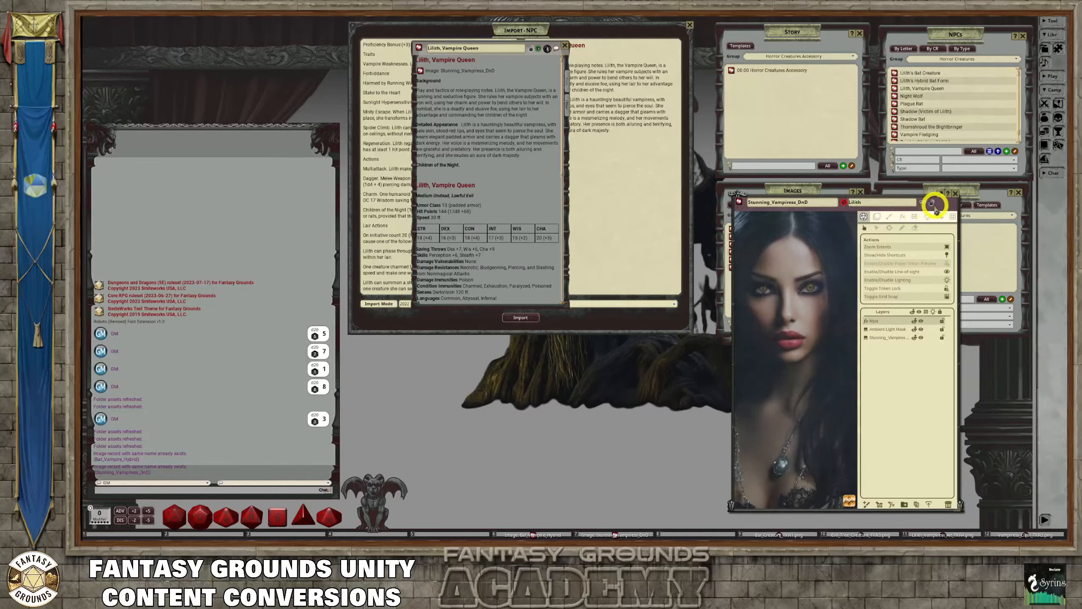
{"action": "left_click", "coordinate": [932, 205]}
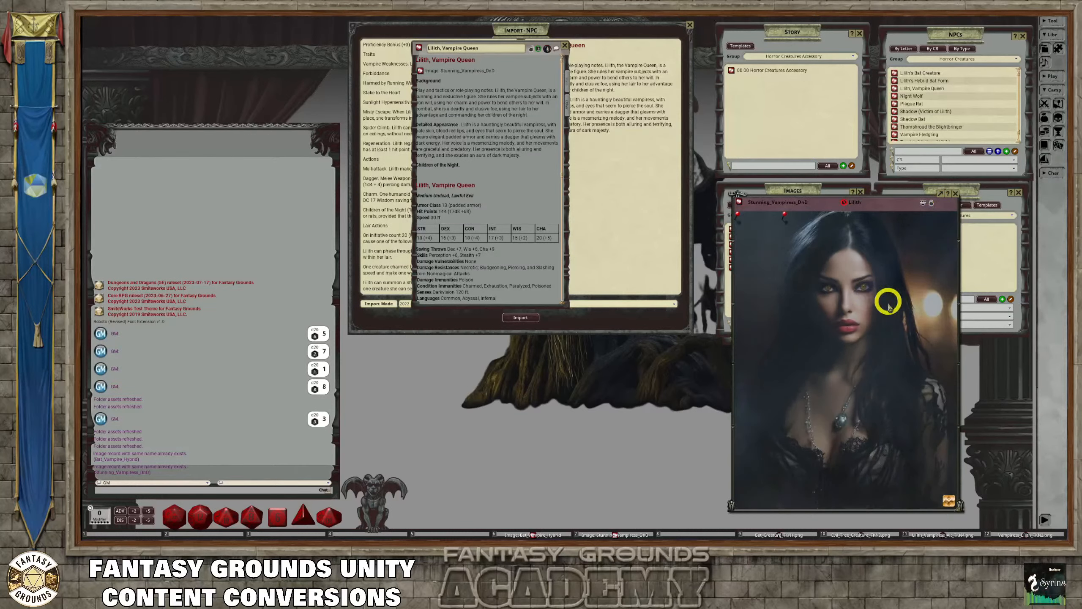
Examine the vampiress image and its pins up close, review Lilith's traits and actions, and close the Lilith record
{"action": "scroll", "coordinate": [896, 322], "scroll_direction": "up", "scroll_amount": 1}
{"action": "scroll", "coordinate": [851, 310], "scroll_direction": "down", "scroll_amount": 1}
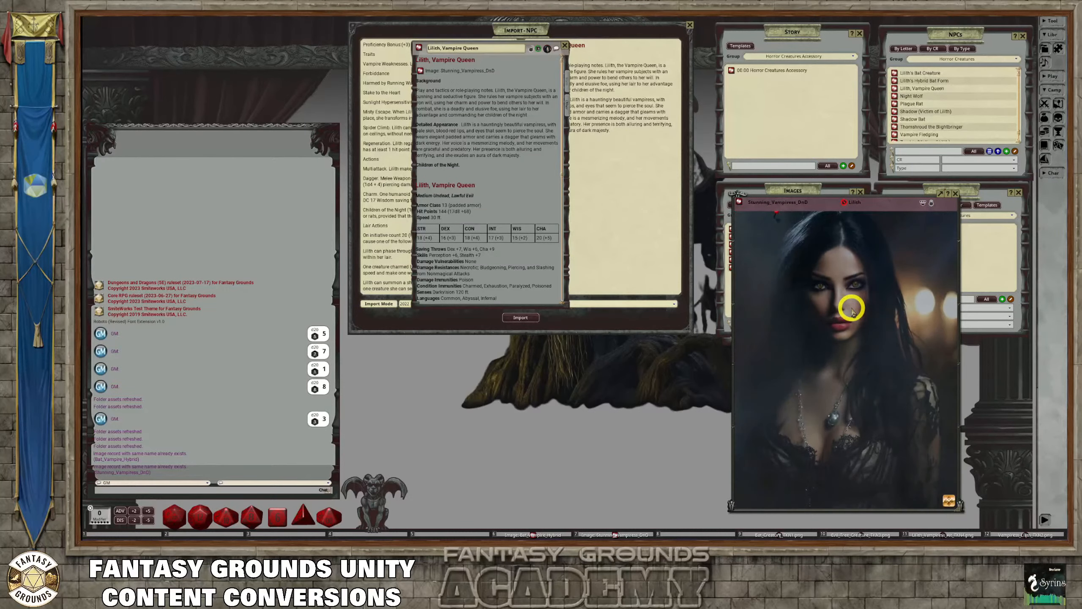
{"action": "scroll", "coordinate": [852, 309], "scroll_direction": "up", "scroll_amount": 3}
{"action": "scroll", "coordinate": [852, 308], "scroll_direction": "down", "scroll_amount": 4}
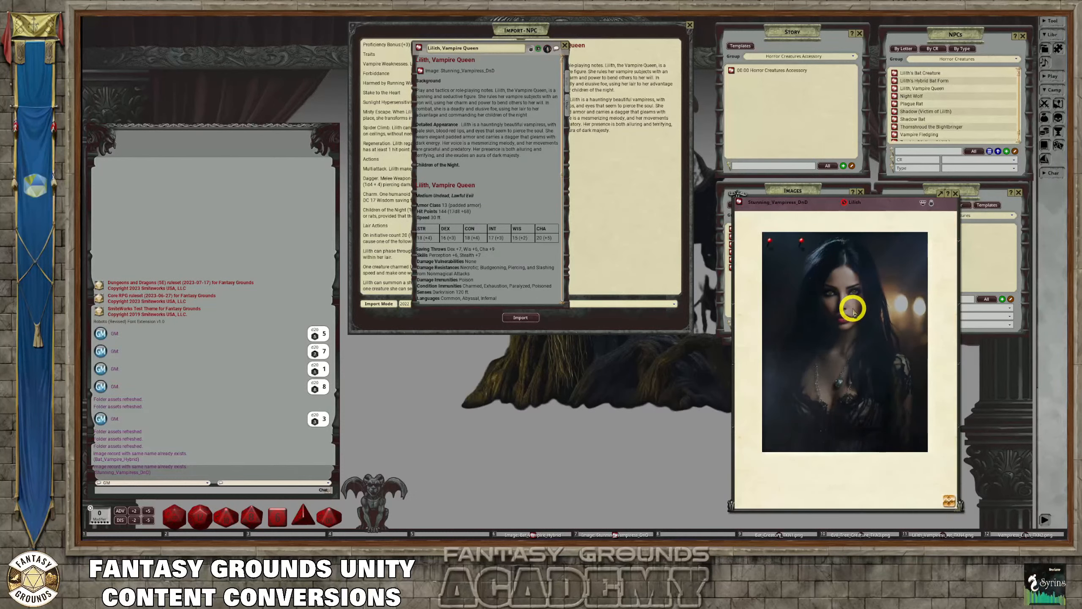
{"action": "scroll", "coordinate": [852, 310], "scroll_direction": "up", "scroll_amount": 2}
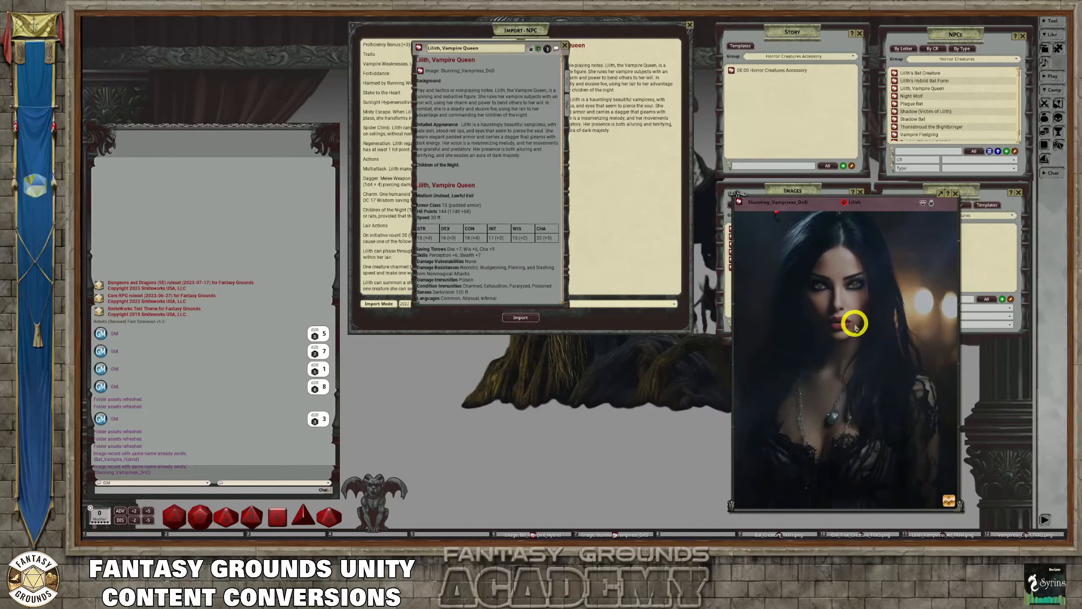
{"action": "scroll", "coordinate": [870, 308], "scroll_direction": "up", "scroll_amount": 1}
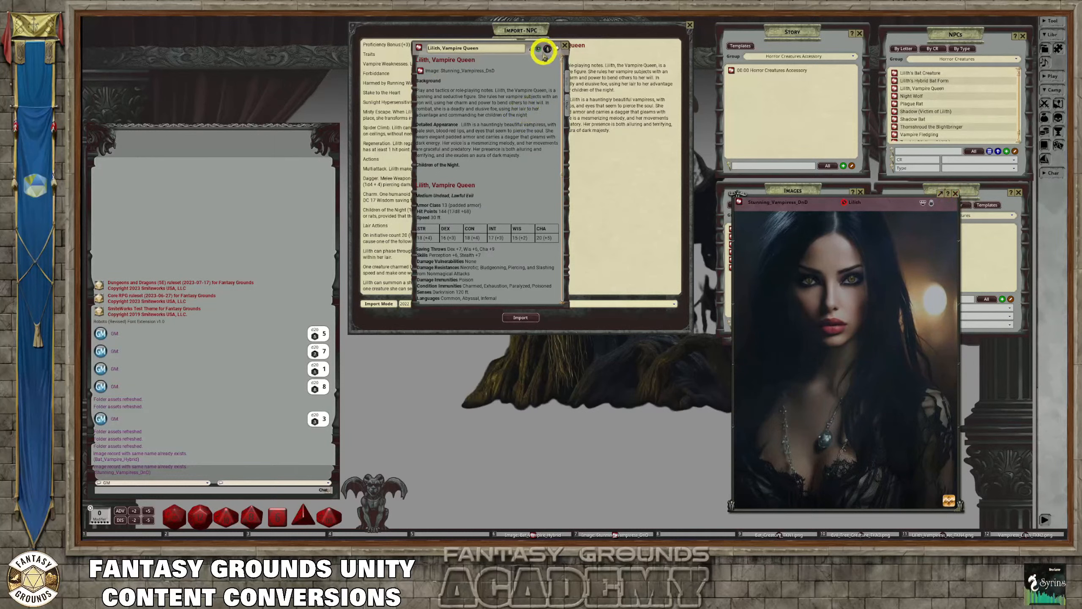
{"action": "scroll", "coordinate": [562, 79], "scroll_direction": "down", "scroll_amount": 6}
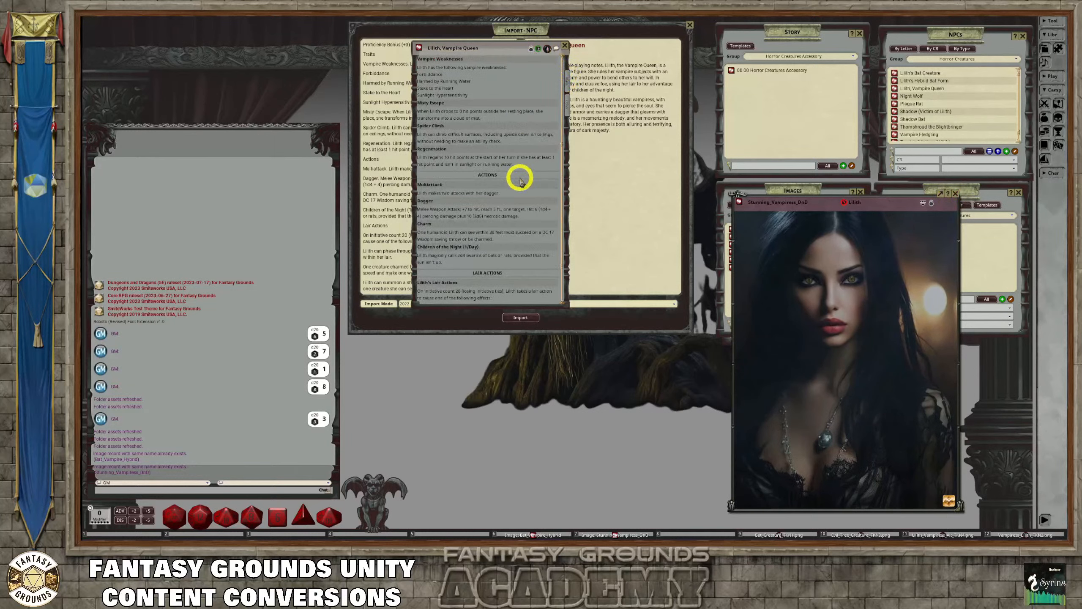
{"action": "scroll", "coordinate": [521, 179], "scroll_direction": "down", "scroll_amount": 2}
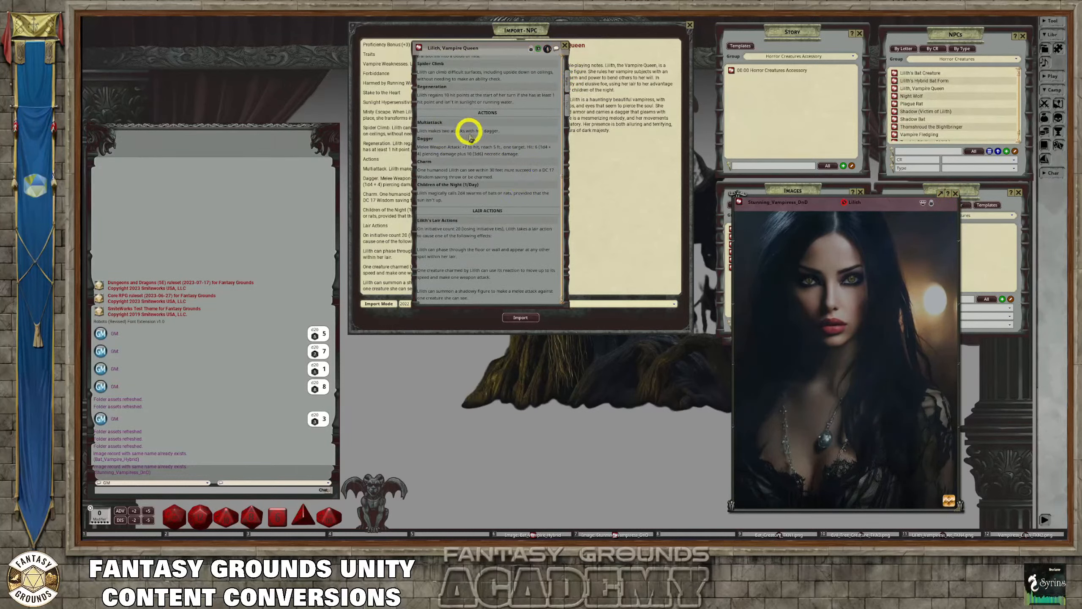
{"action": "scroll", "coordinate": [479, 107], "scroll_direction": "up", "scroll_amount": 2}
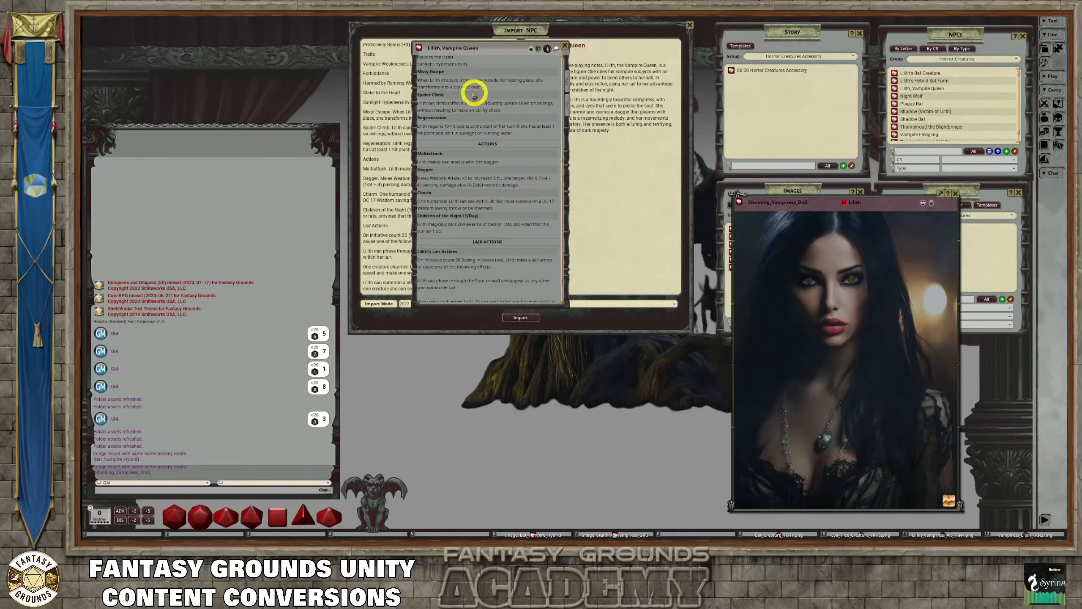
{"action": "left_click", "coordinate": [564, 46]}
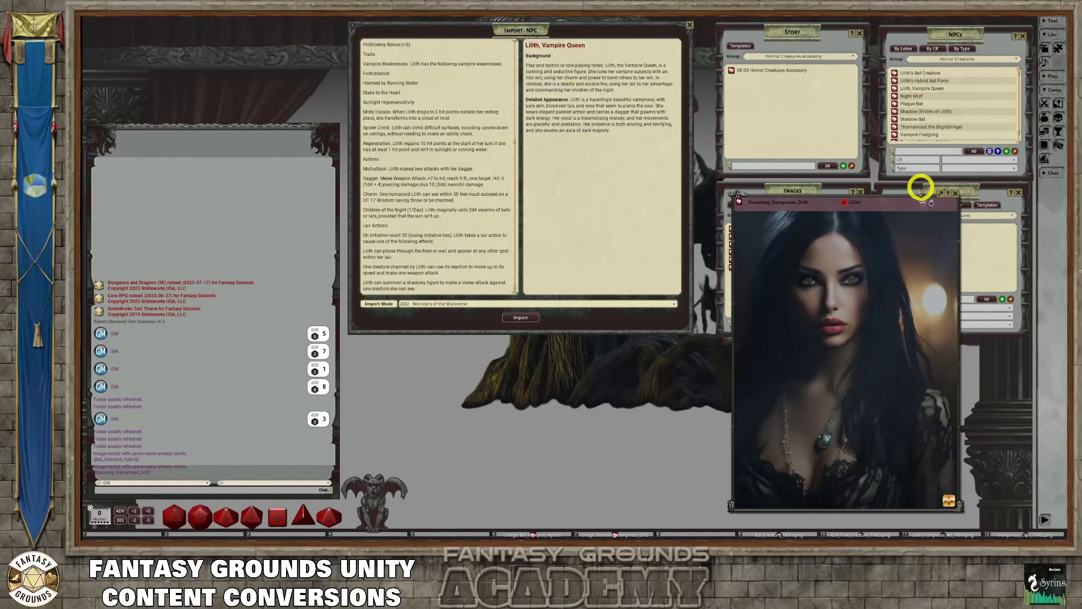
Reopen Lilith's record from its pin on the vampiress image, show its description, and close the image
{"action": "scroll", "coordinate": [814, 258], "scroll_direction": "down", "scroll_amount": 5}
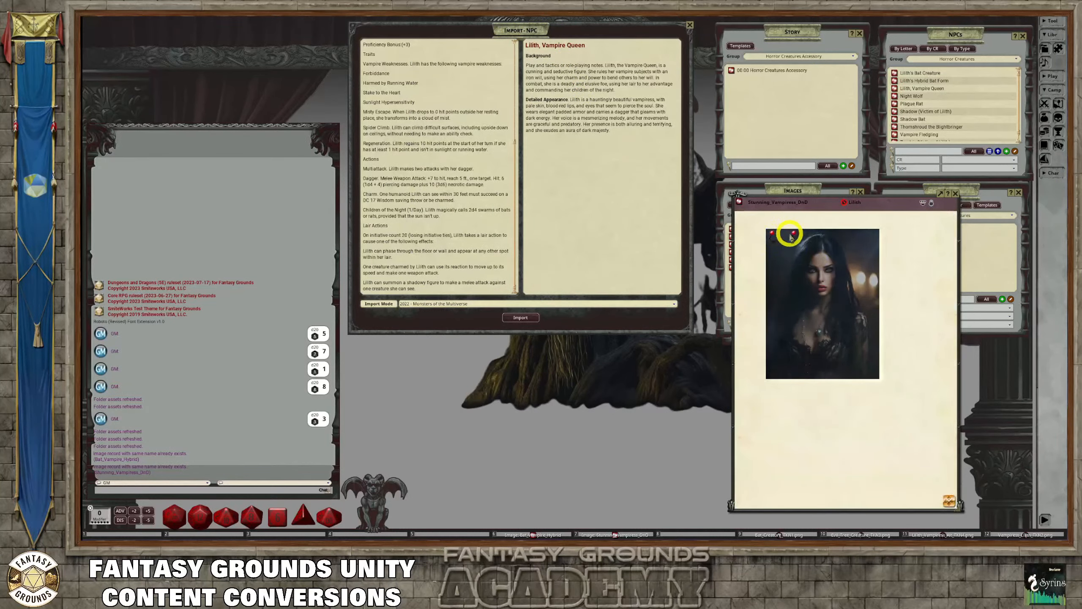
{"action": "left_click", "coordinate": [792, 234]}
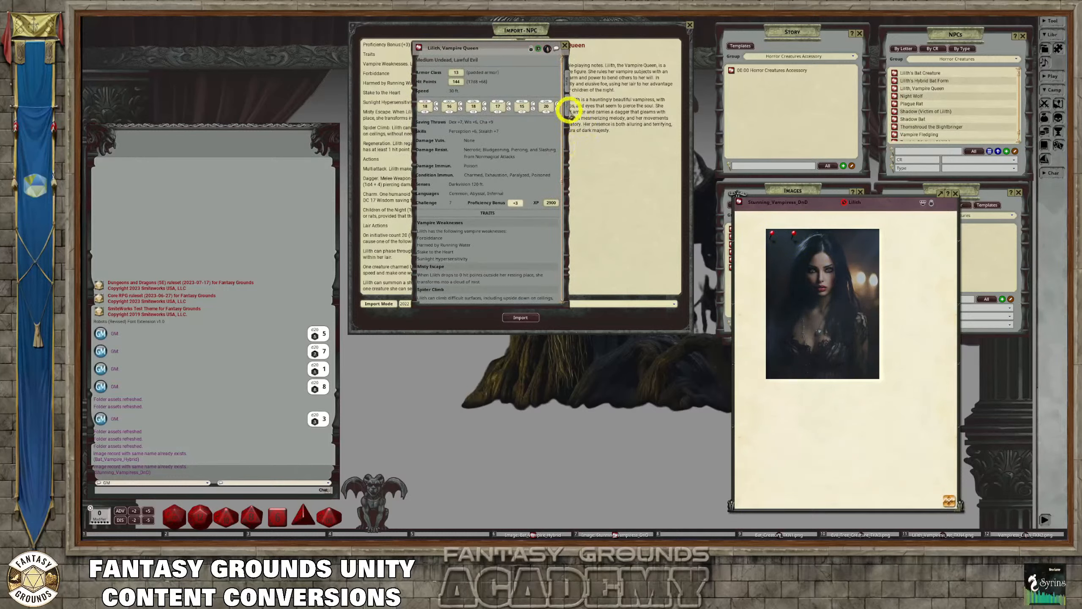
{"action": "left_click", "coordinate": [568, 109]}
{"action": "left_click", "coordinate": [539, 52]}
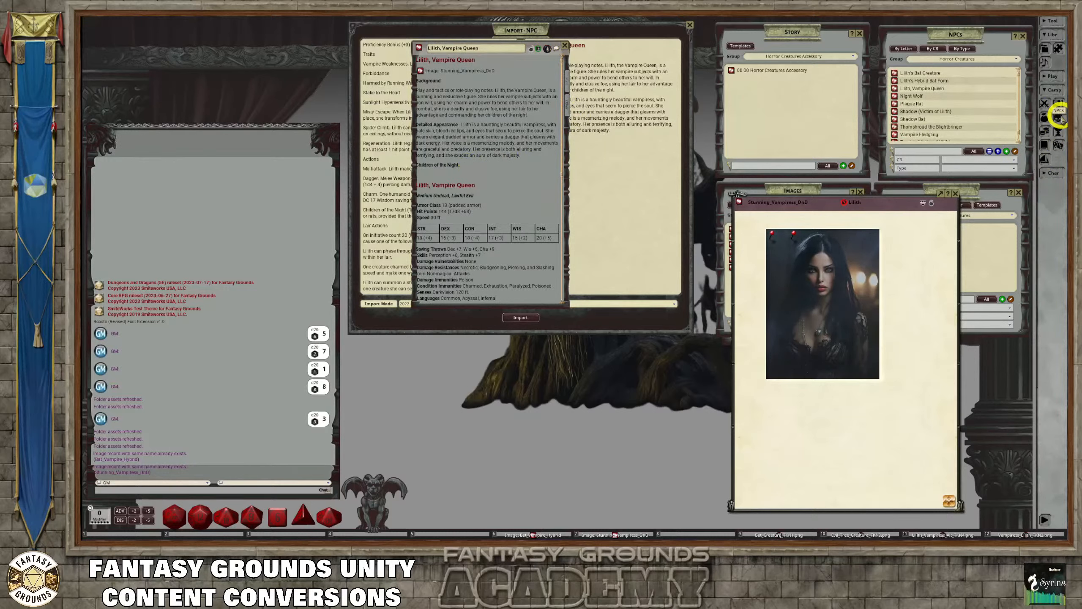
{"action": "left_click", "coordinate": [955, 193]}
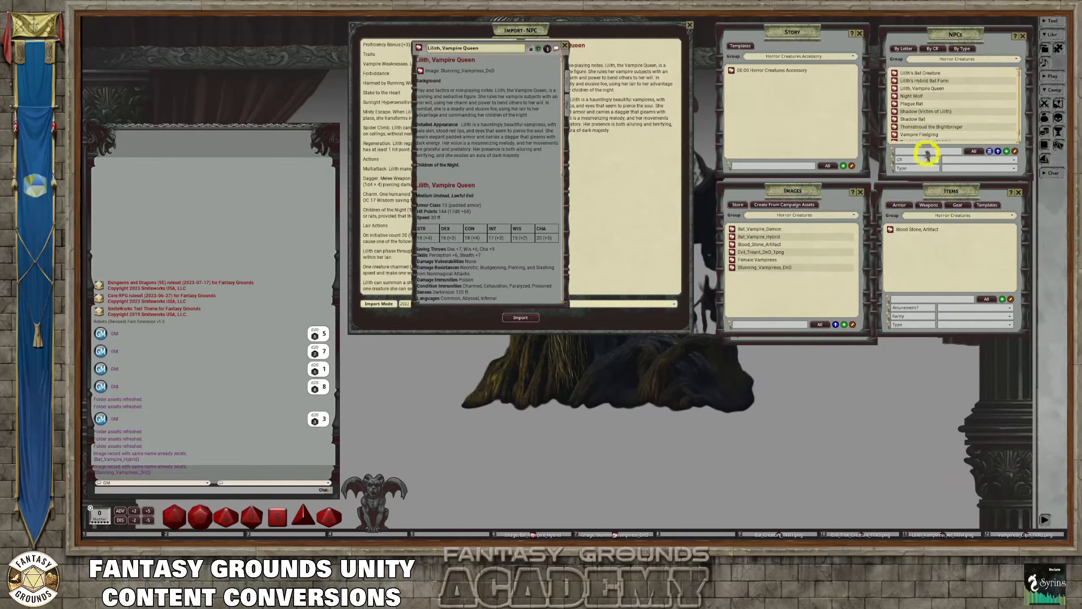
Make room beside the Images list for the Encounters list, and create a new encounter named "CotN, Bats"
{"action": "left_click_drag", "start_coordinate": [796, 189], "coordinate": [651, 189]}
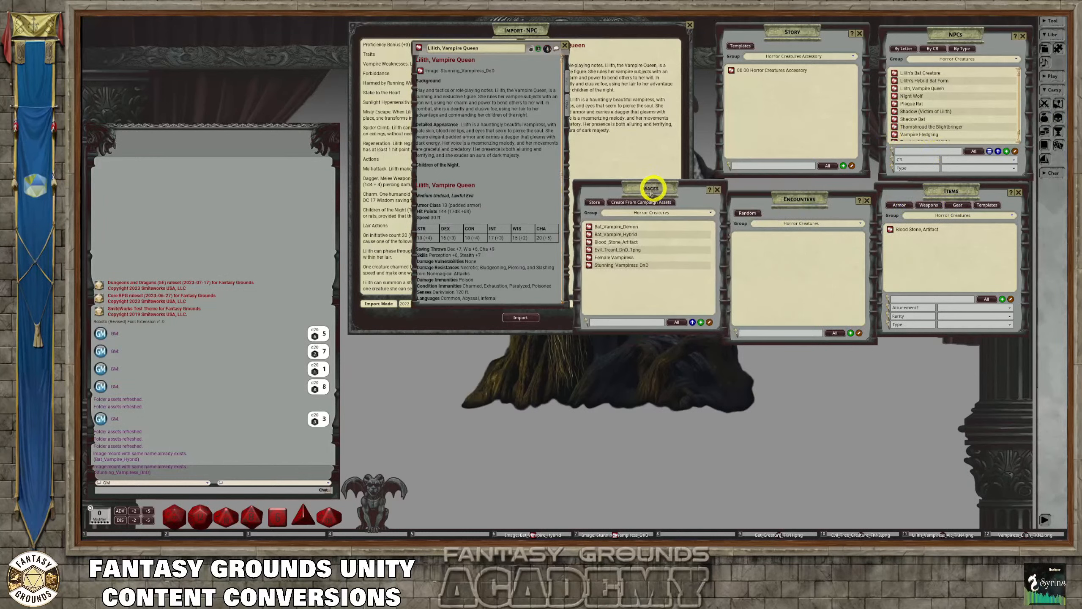
{"action": "left_click", "coordinate": [850, 332]}
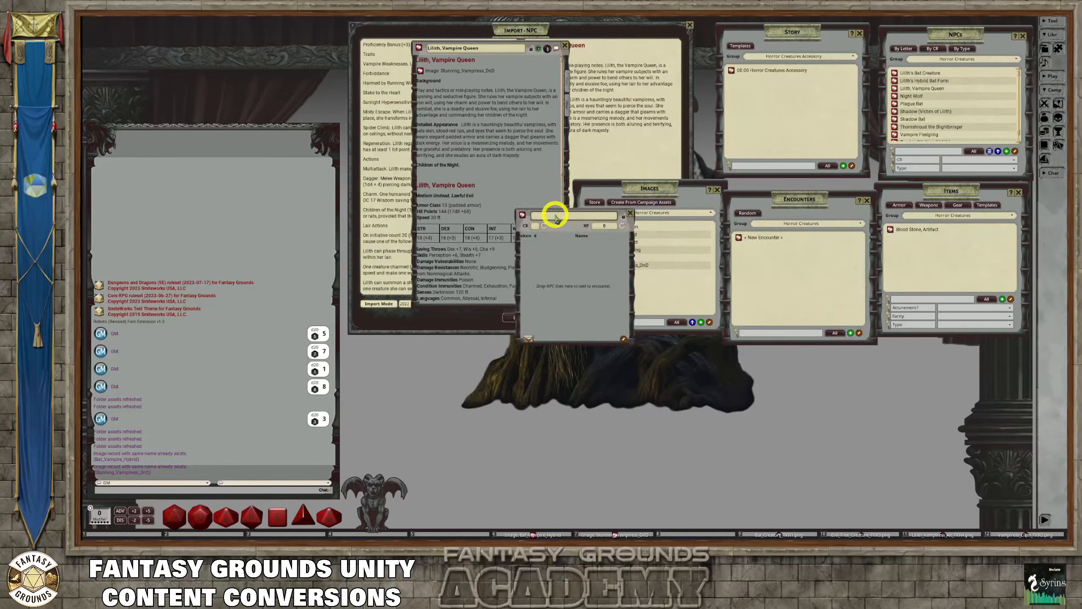
{"action": "key", "text": "shift"}
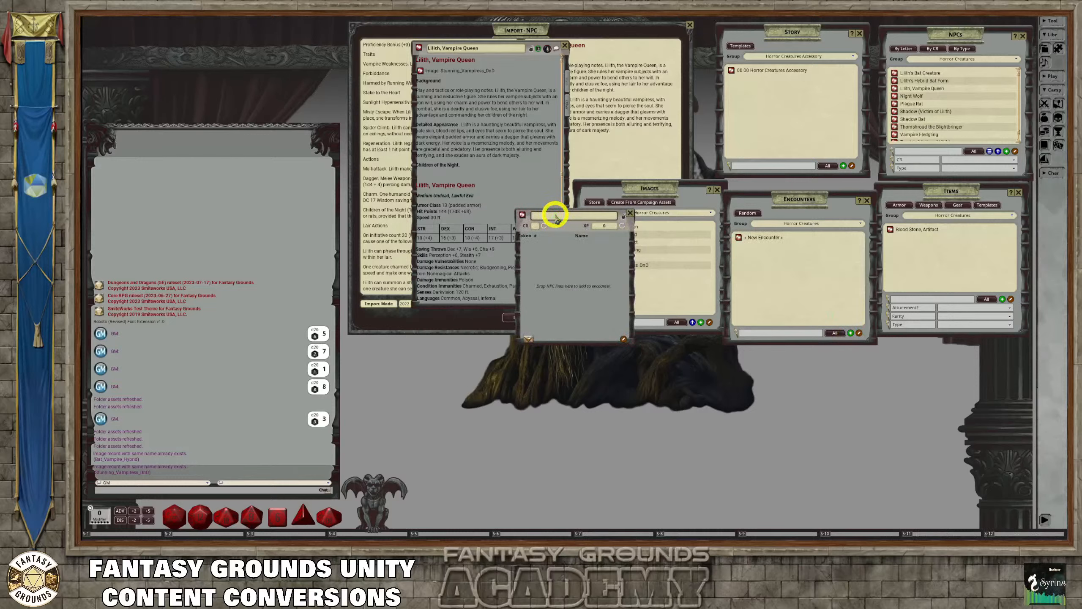
{"action": "type", "text": "Bats"}
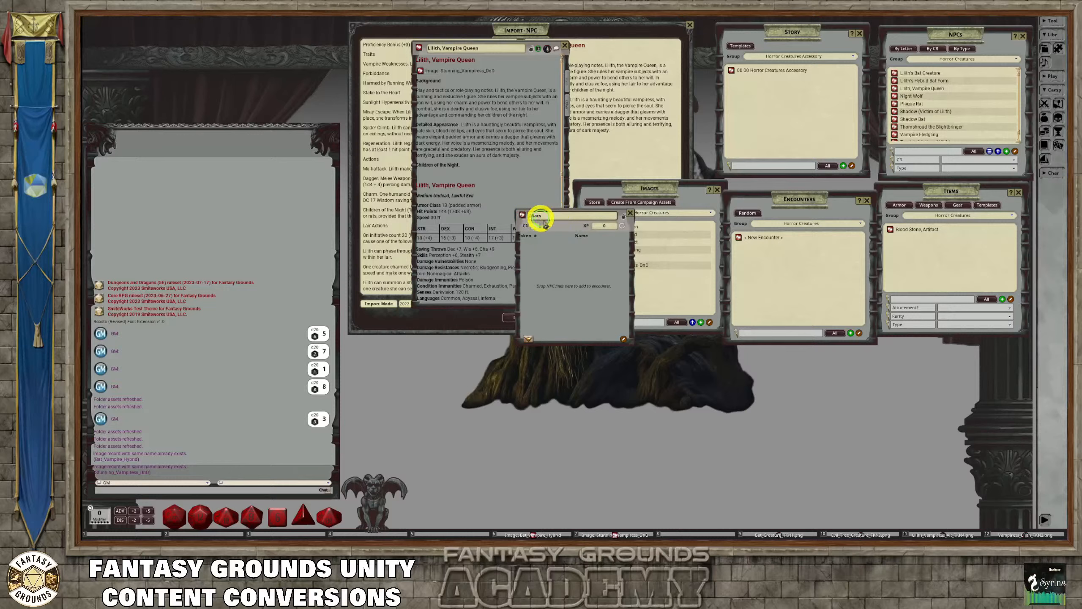
{"action": "key", "text": "shift"}
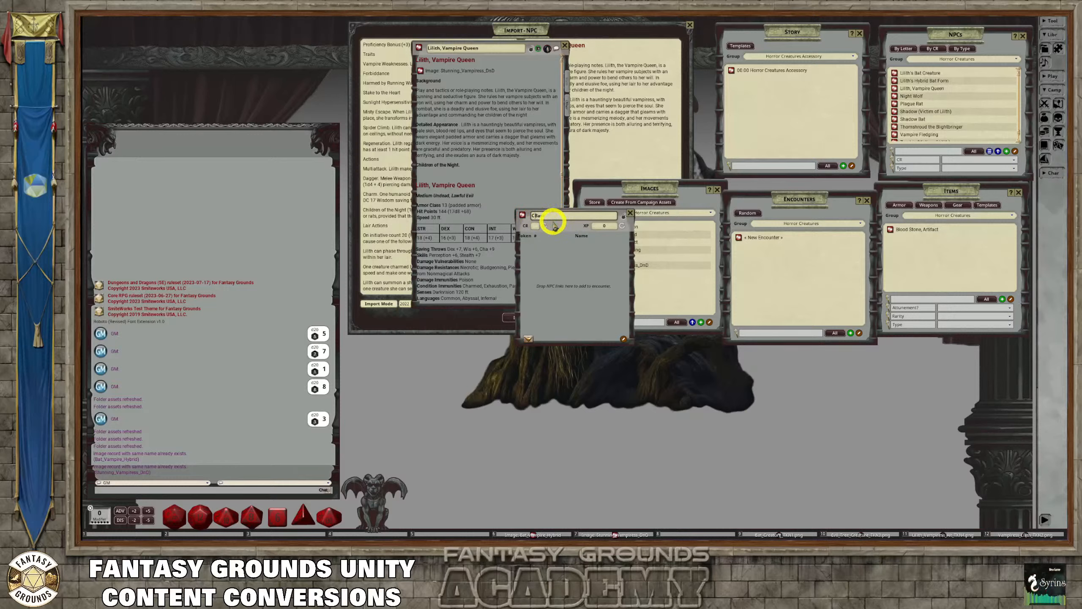
{"action": "type", "text": "tN, Bats"}
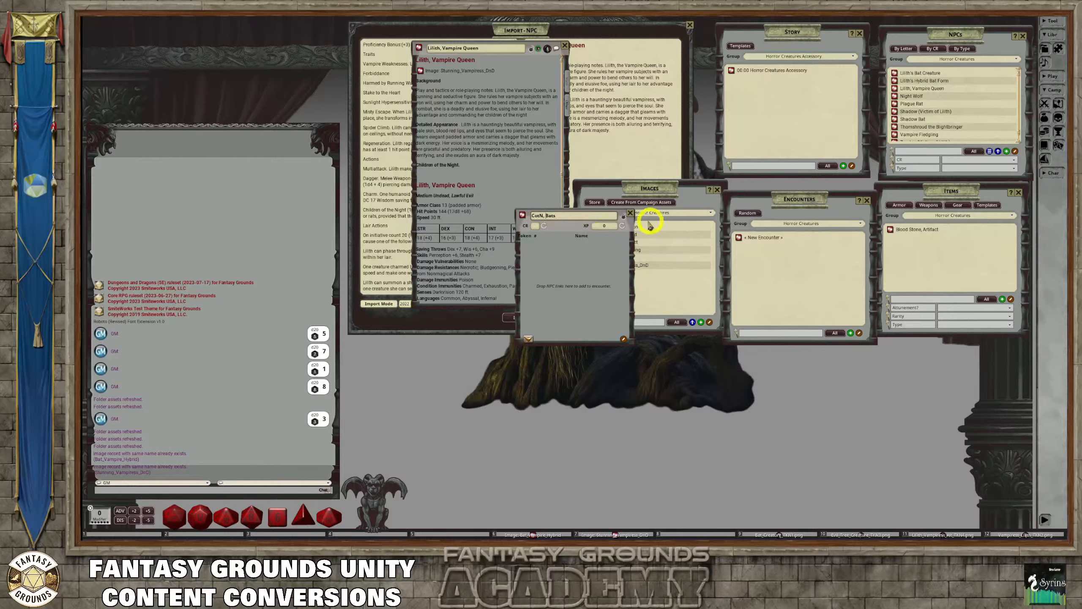
{"action": "left_click", "coordinate": [616, 214]}
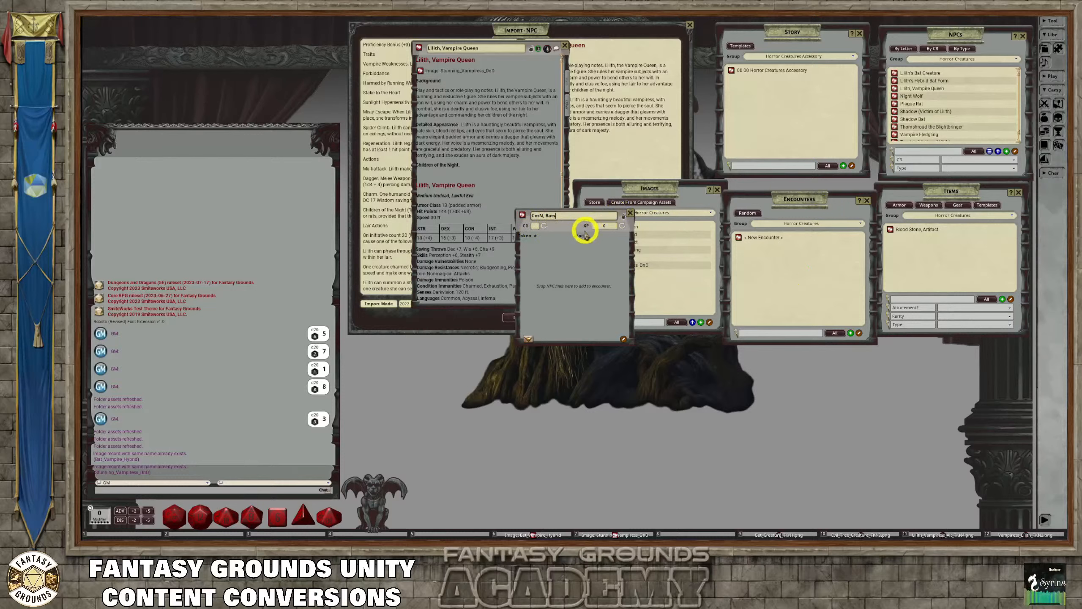
Move the CotN, Bats encounter clear of the Images list and add the Shadow Bat NPC to it
{"action": "left_click_drag", "start_coordinate": [580, 228], "coordinate": [482, 214]}
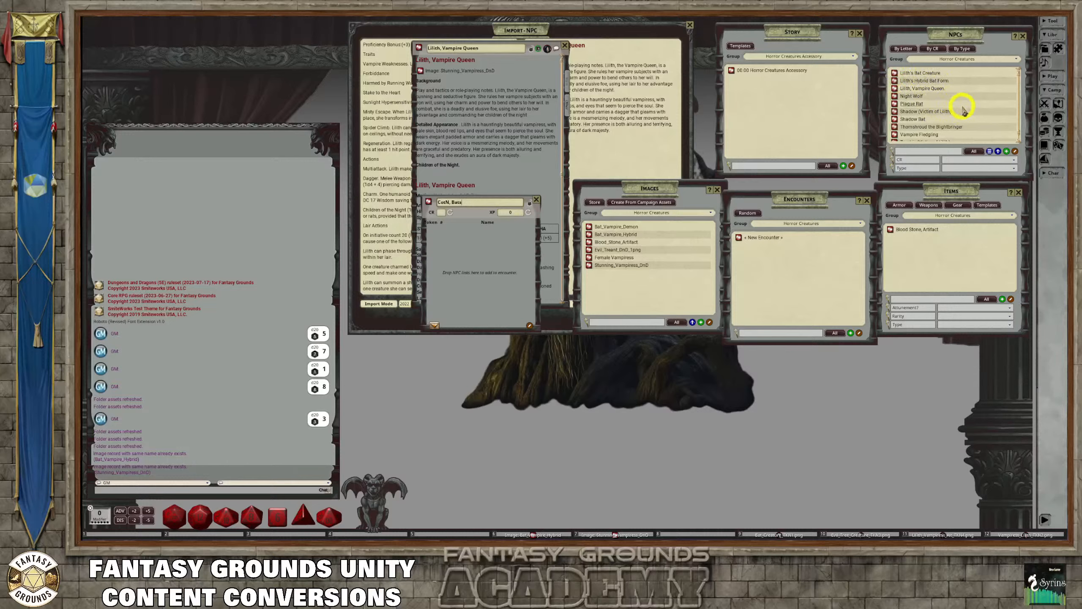
{"action": "scroll", "coordinate": [966, 110], "scroll_direction": "down", "scroll_amount": 1}
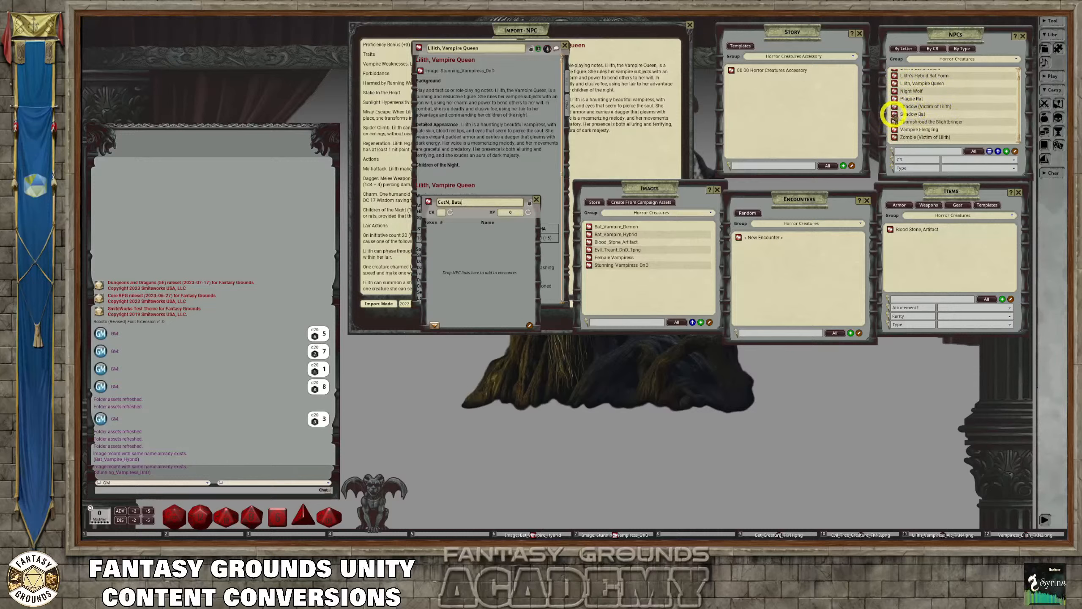
{"action": "left_click_drag", "start_coordinate": [563, 237], "coordinate": [481, 245]}
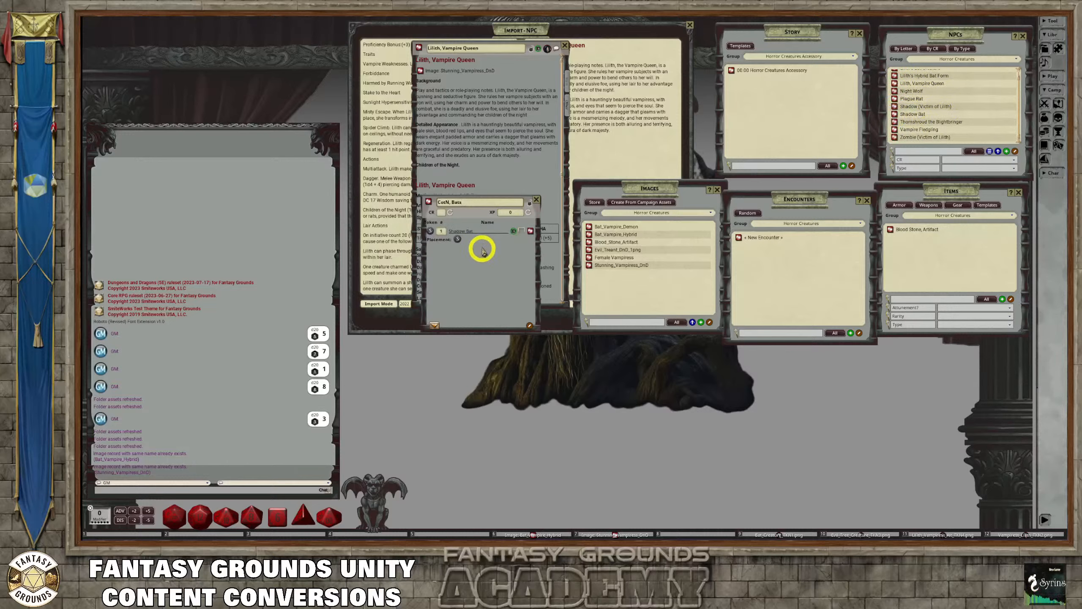
{"action": "left_click", "coordinate": [443, 231]}
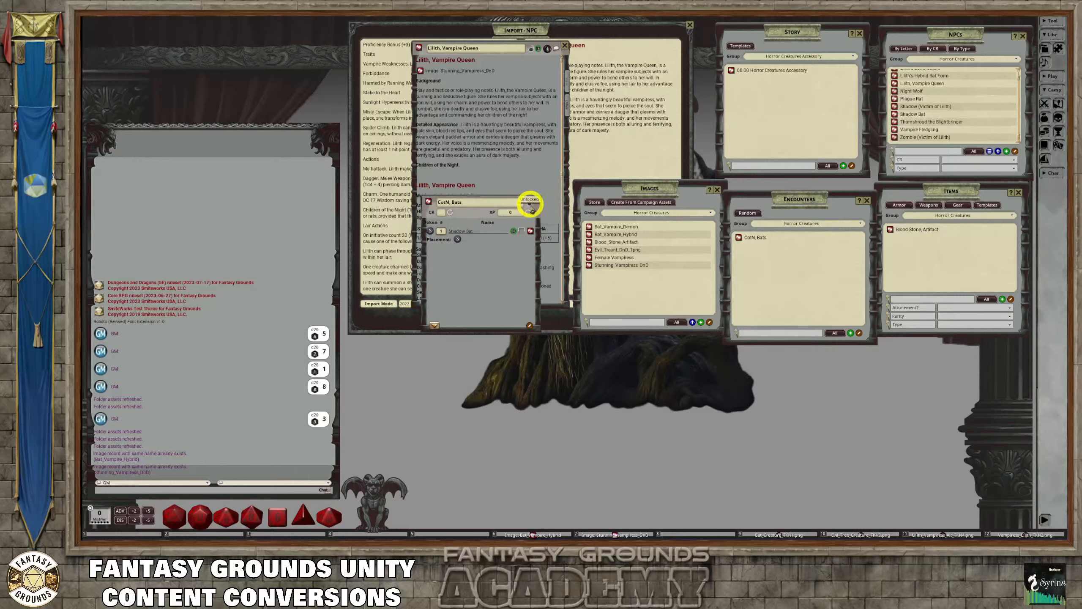
Calculate the CR and XP of the CotN, Bats encounter, and lock and close it
{"action": "left_click", "coordinate": [450, 211]}
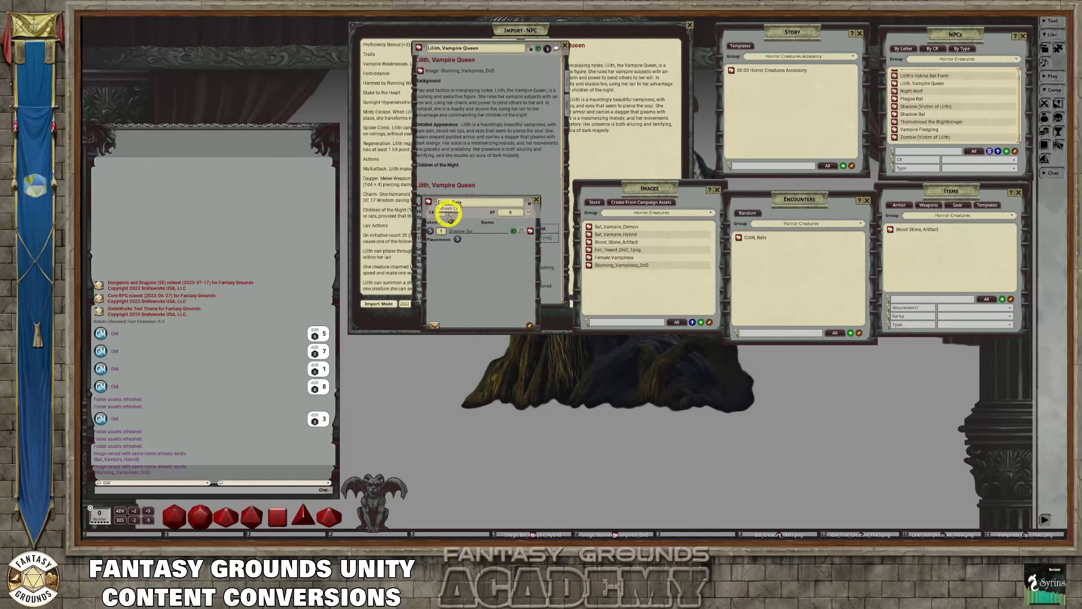
{"action": "left_click", "coordinate": [530, 204]}
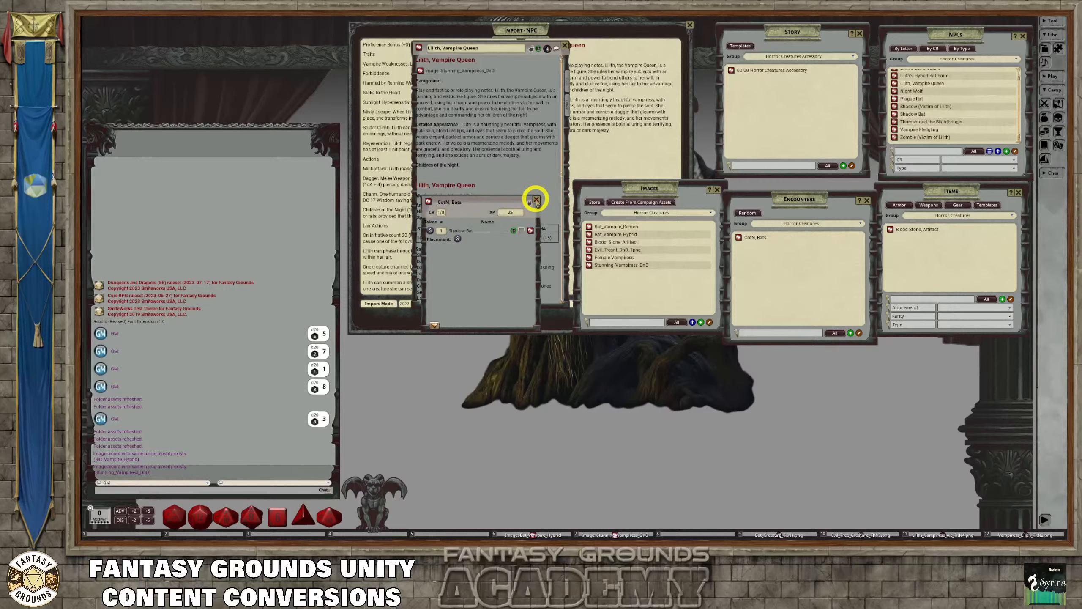
{"action": "left_click", "coordinate": [536, 199]}
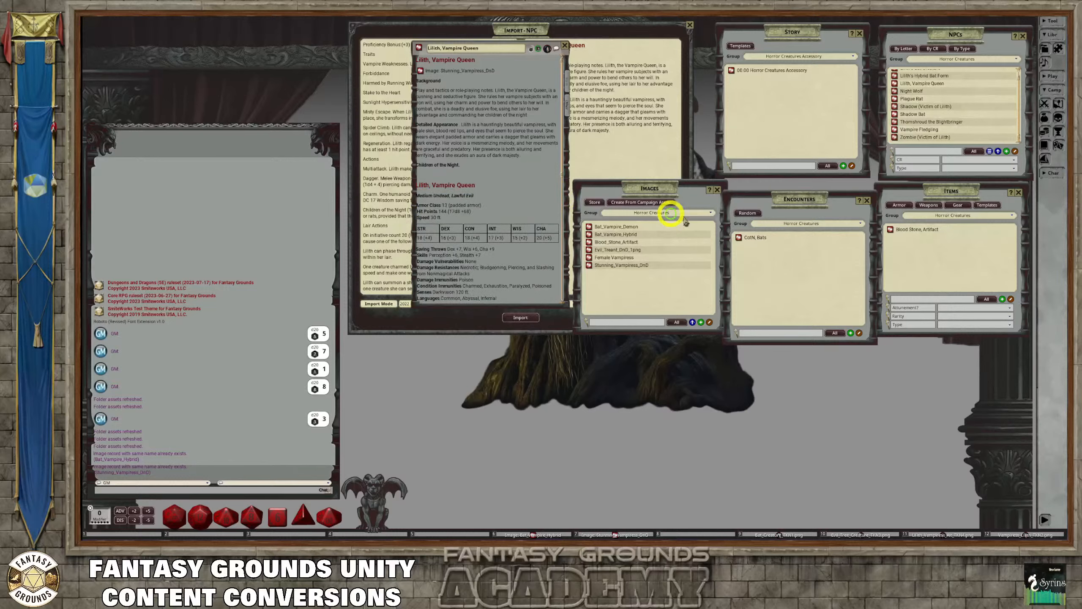
Open the random encounters list and create a new random encounter
{"action": "left_click", "coordinate": [749, 212]}
{"action": "left_click_drag", "start_coordinate": [613, 207], "coordinate": [781, 172]}
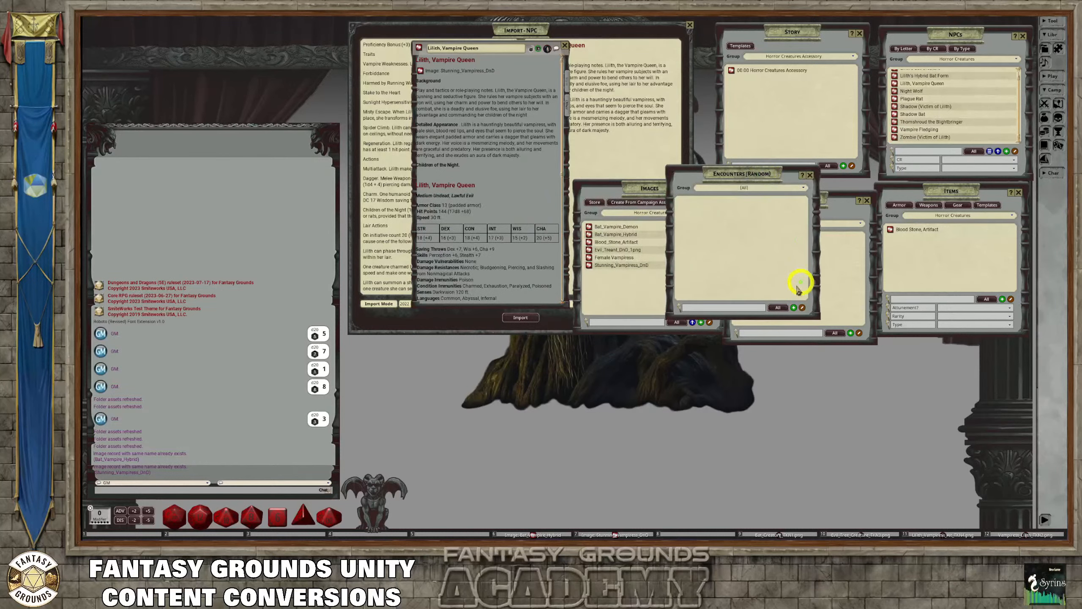
{"action": "left_click", "coordinate": [794, 307]}
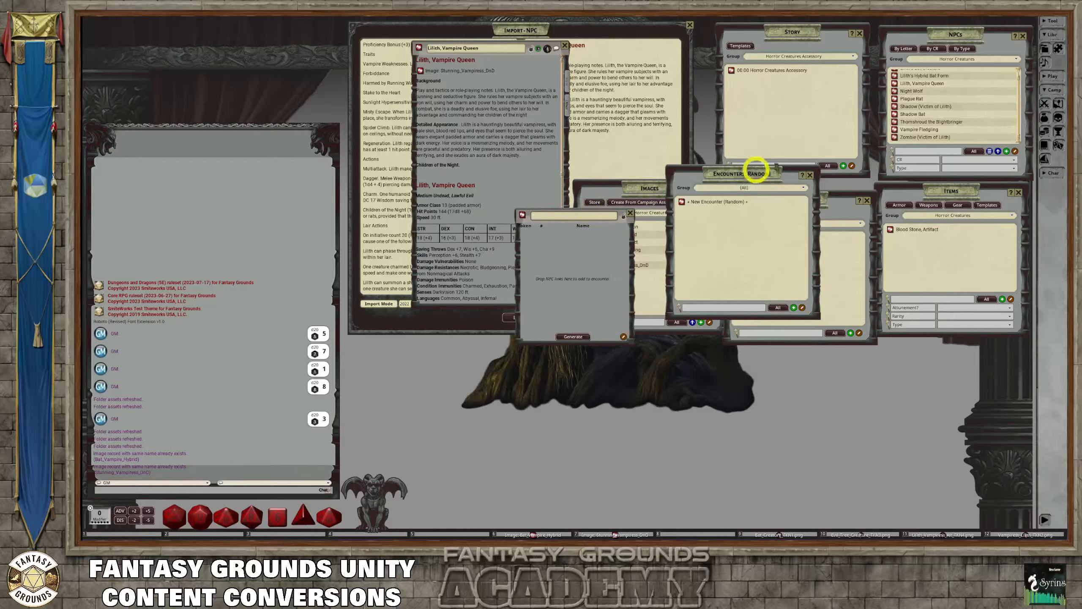
Move the random encounters list and the new encounter clear of the NPC list, and add the Shadow Bat NPC with a dice-based quantity
{"action": "left_click_drag", "start_coordinate": [756, 169], "coordinate": [873, 202]}
{"action": "left_click_drag", "start_coordinate": [616, 213], "coordinate": [572, 138]}
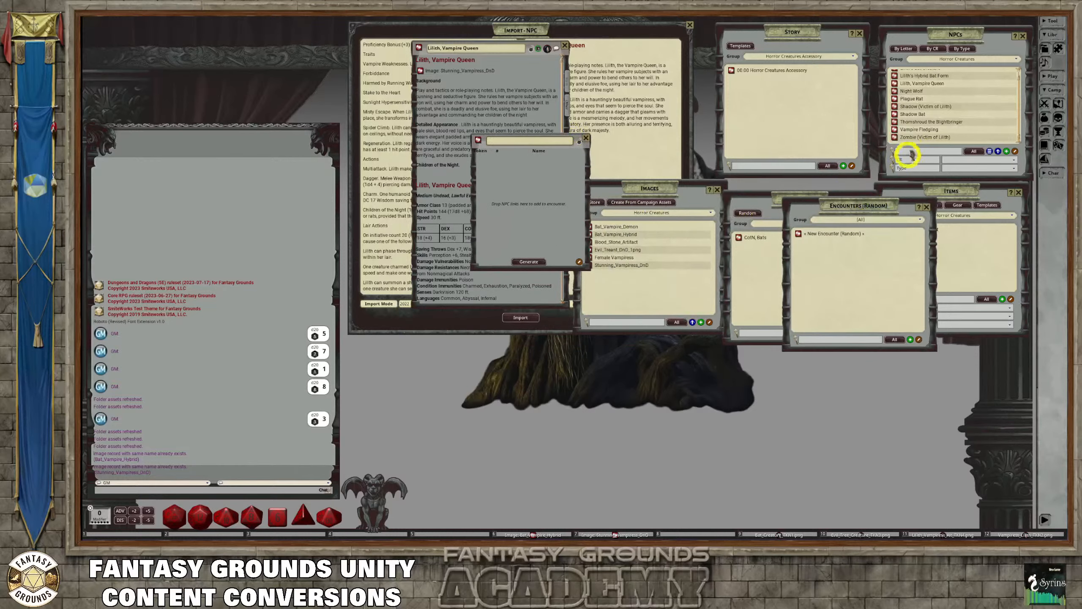
{"action": "left_click_drag", "start_coordinate": [896, 113], "coordinate": [493, 164]}
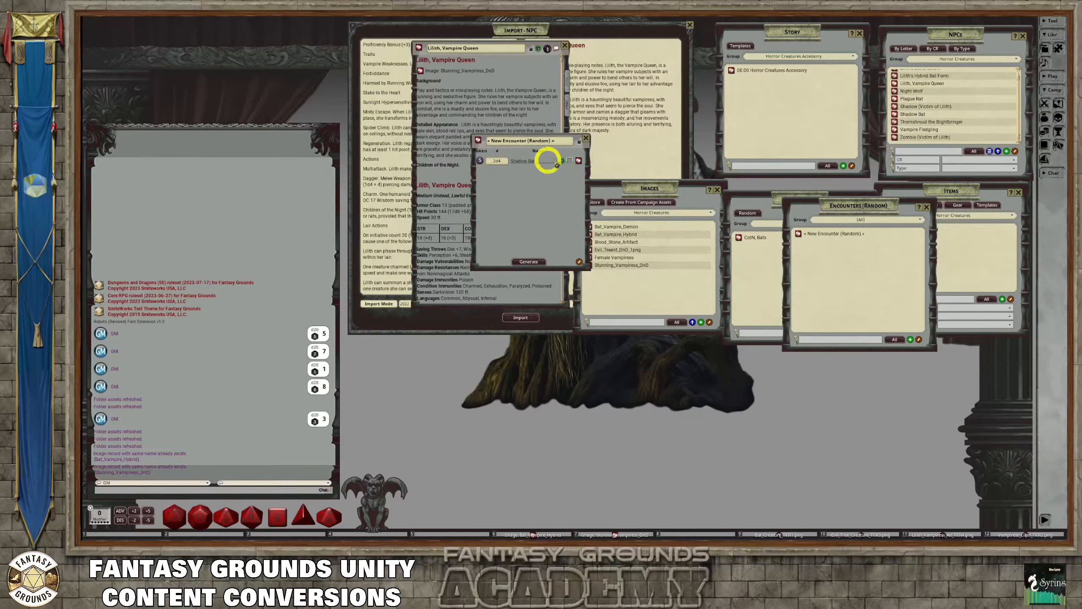
Name the new random encounter "CotN, Bats" and lock its record
{"action": "left_click", "coordinate": [535, 142]}
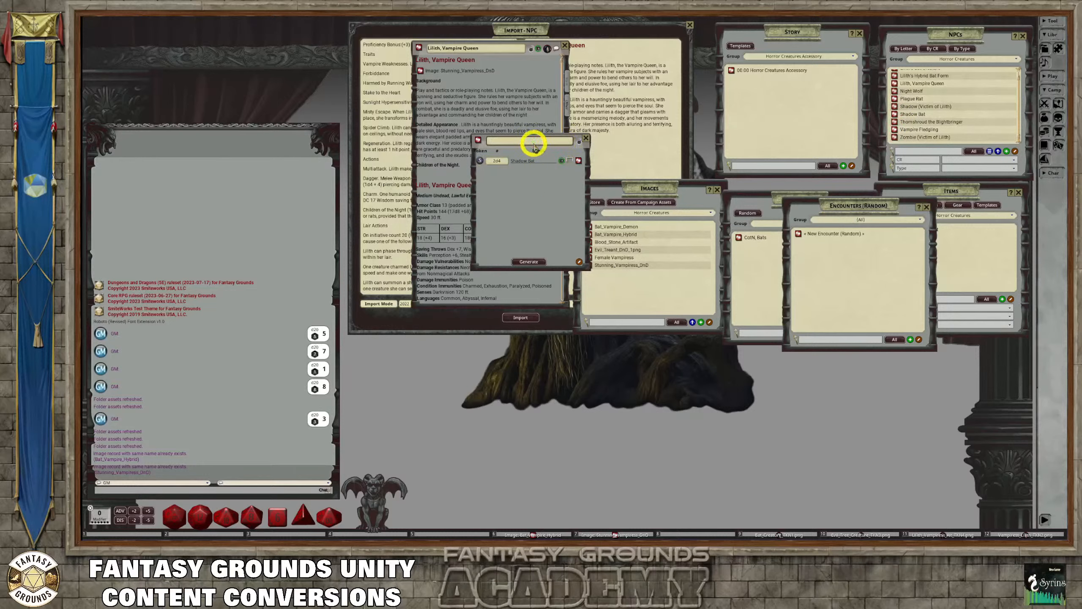
{"action": "type", "text": "Cot"}
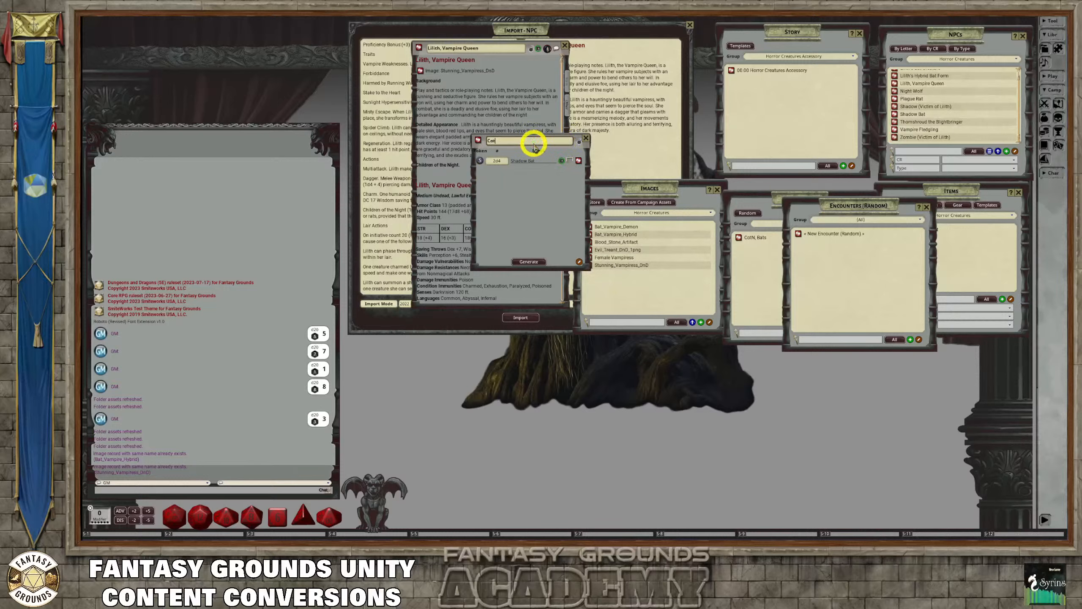
{"action": "type", "text": "B"}
{"action": "key", "text": "BackSpace"}
{"action": "type", "text": "N,"}
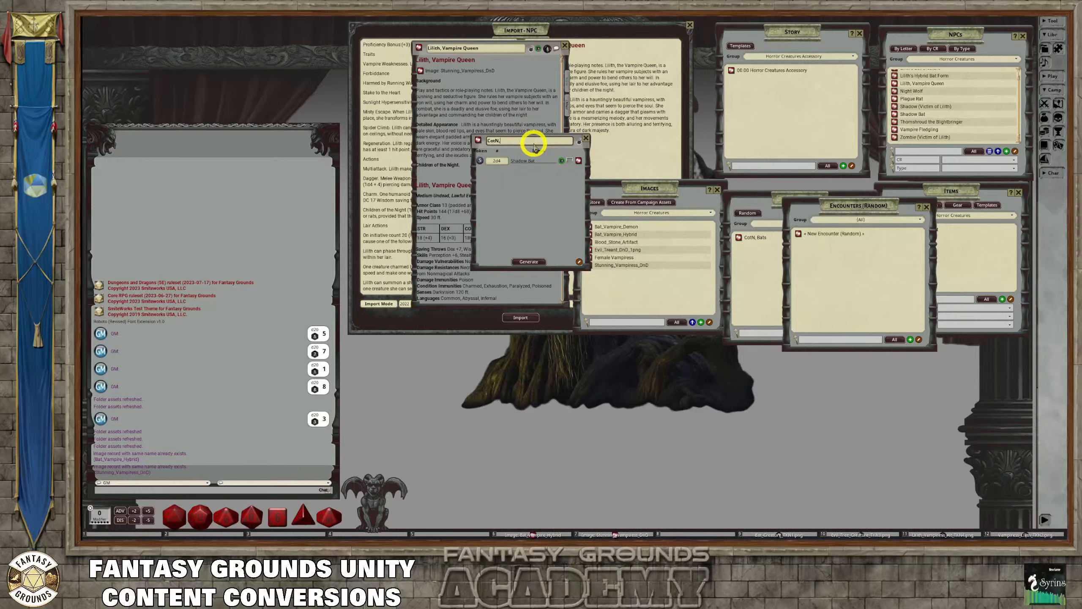
{"action": "type", "text": " Bats"}
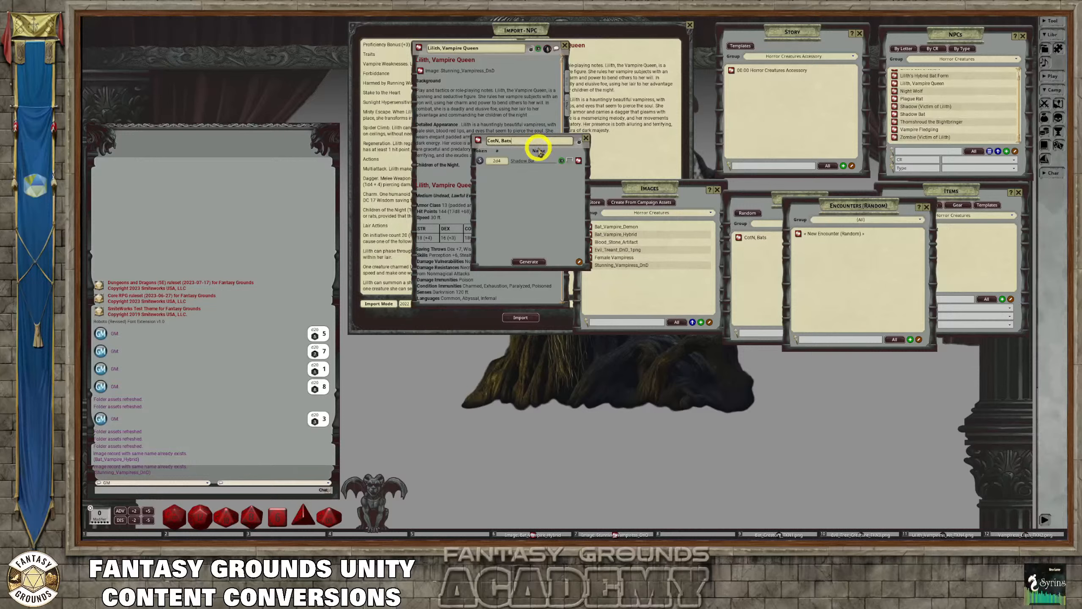
{"action": "left_click", "coordinate": [580, 141]}
{"action": "left_click", "coordinate": [580, 141]}
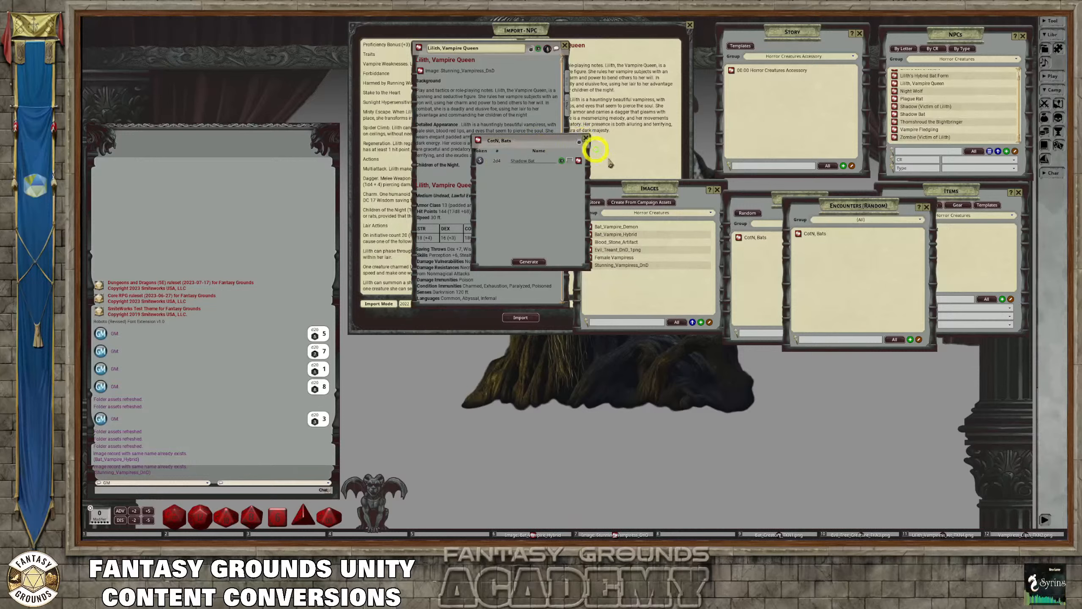
Rename Group 1 of the random encounters list to "Horror Creatures" and finish editing the groups
{"action": "left_click", "coordinate": [883, 221]}
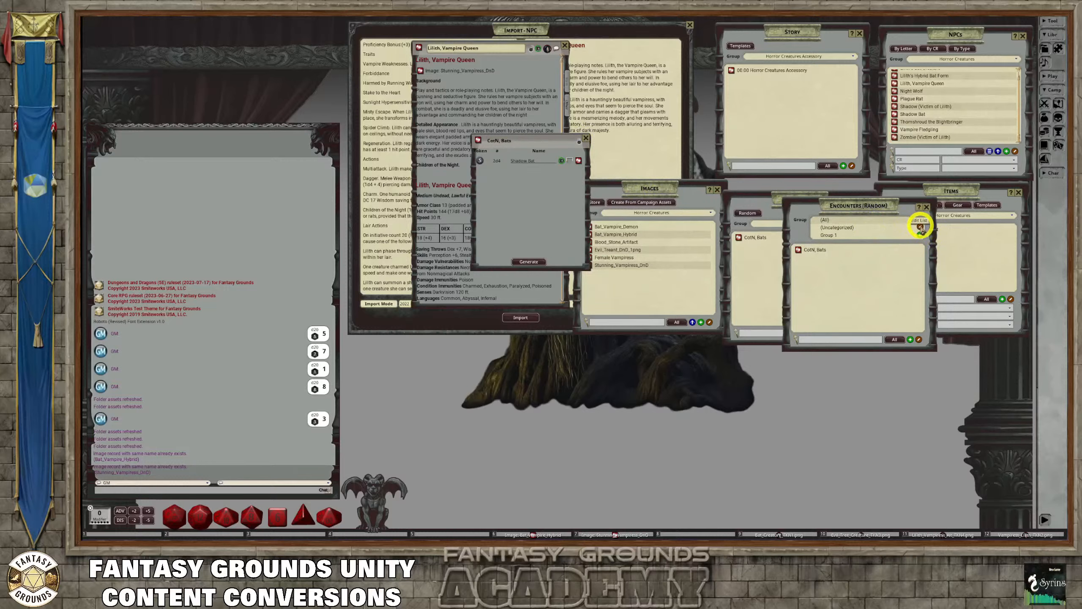
{"action": "left_click", "coordinate": [920, 226]}
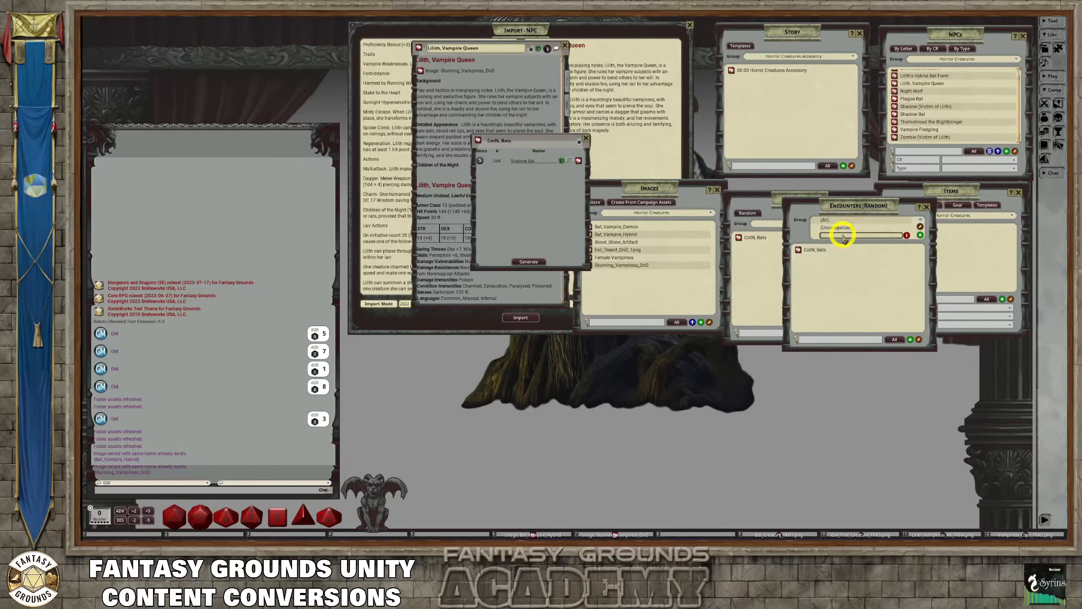
{"action": "type", "text": "Horror"}
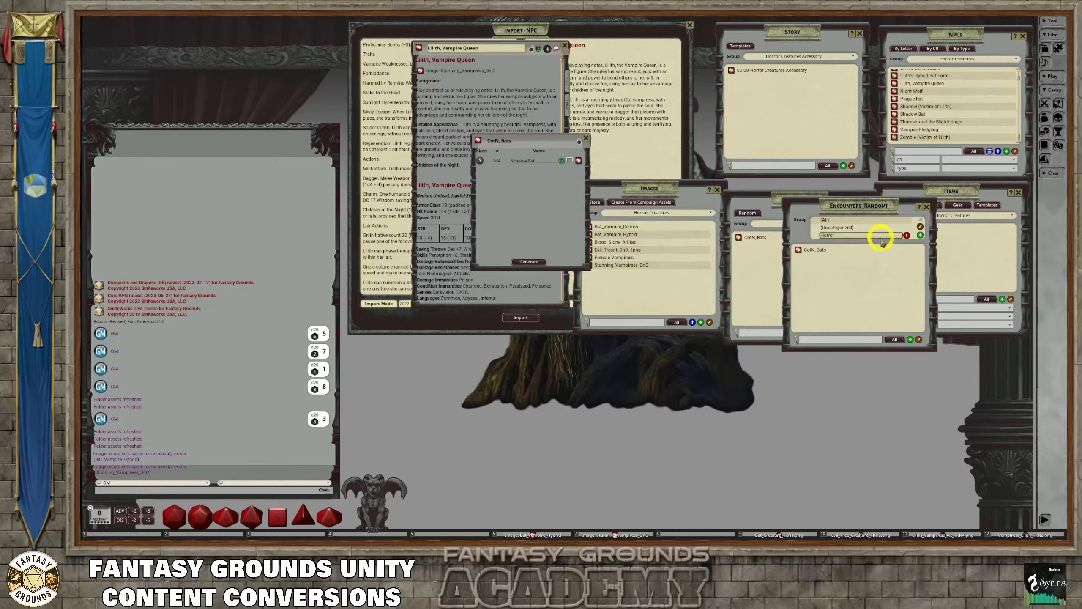
{"action": "type", "text": "Creatures"}
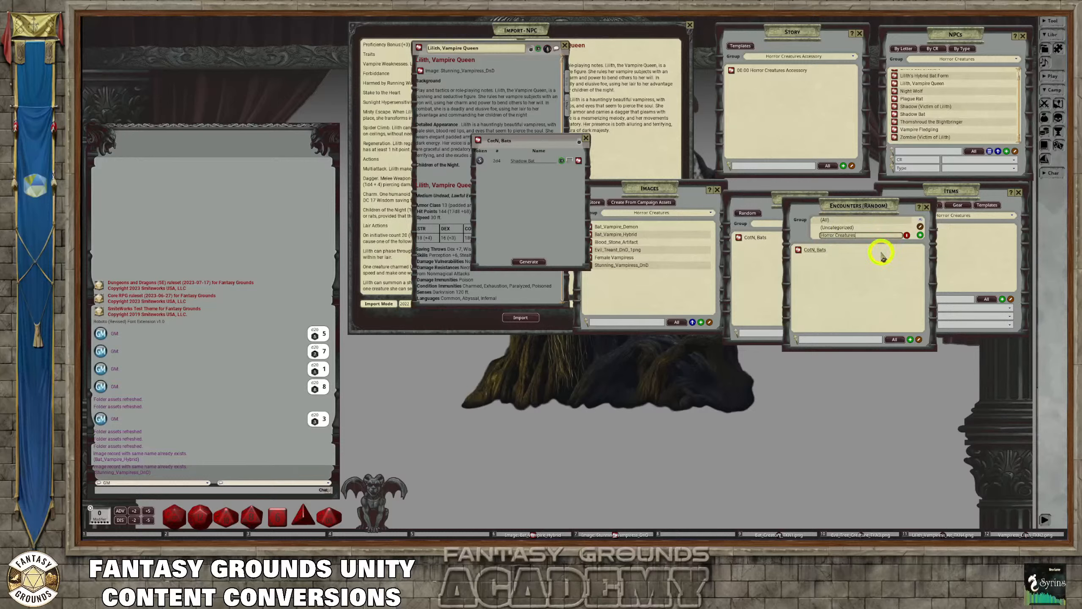
{"action": "left_click", "coordinate": [919, 227]}
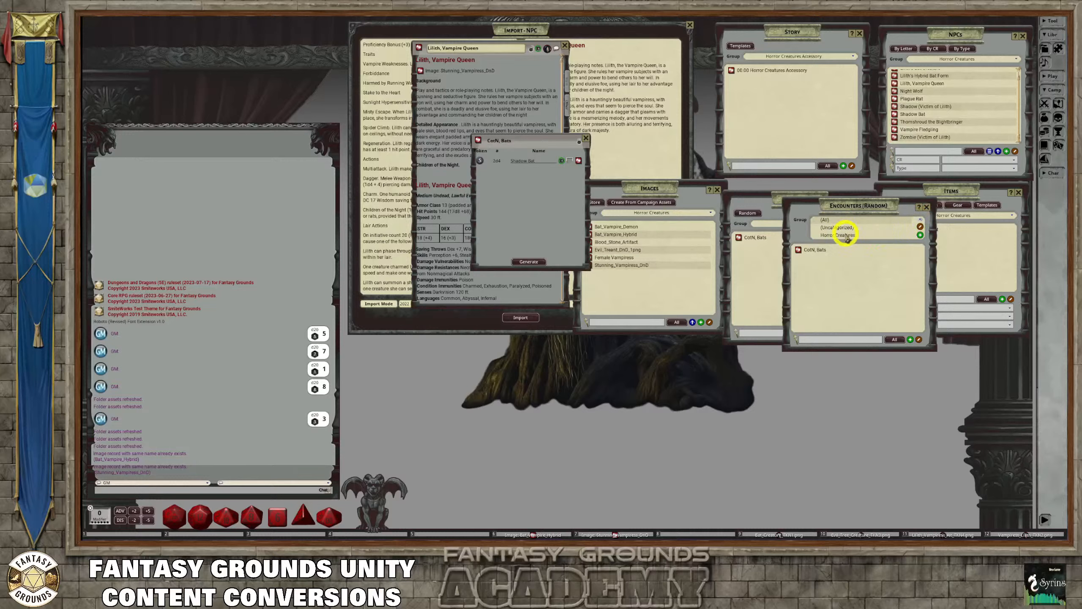
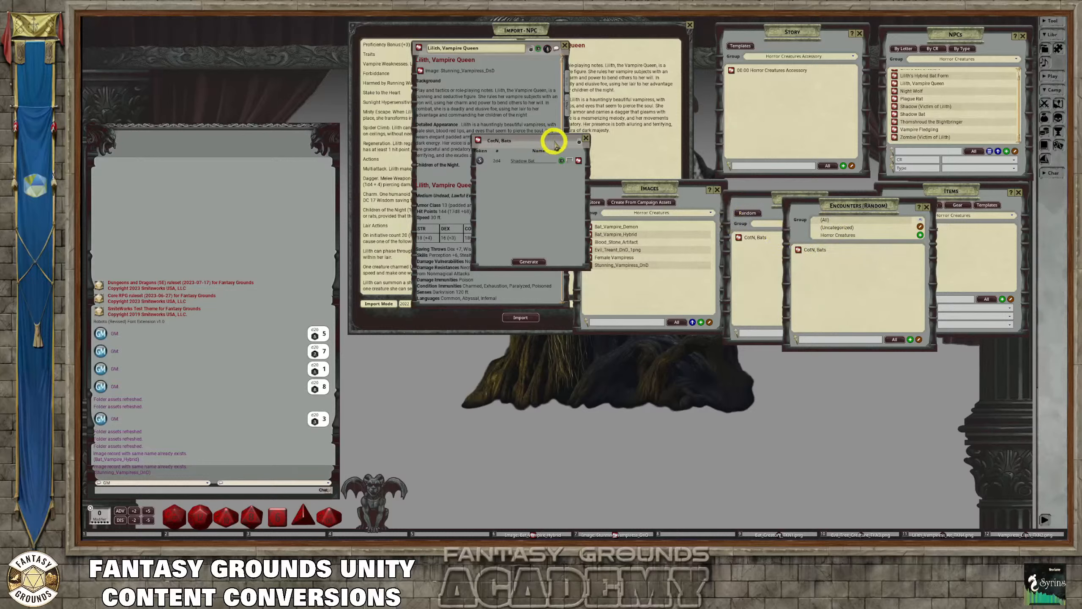
Link the random encounter "CotN, Bats" under Children of the Night in Lilith's record and start a normal text paragraph below it
{"action": "left_click_drag", "start_coordinate": [553, 145], "coordinate": [457, 249]}
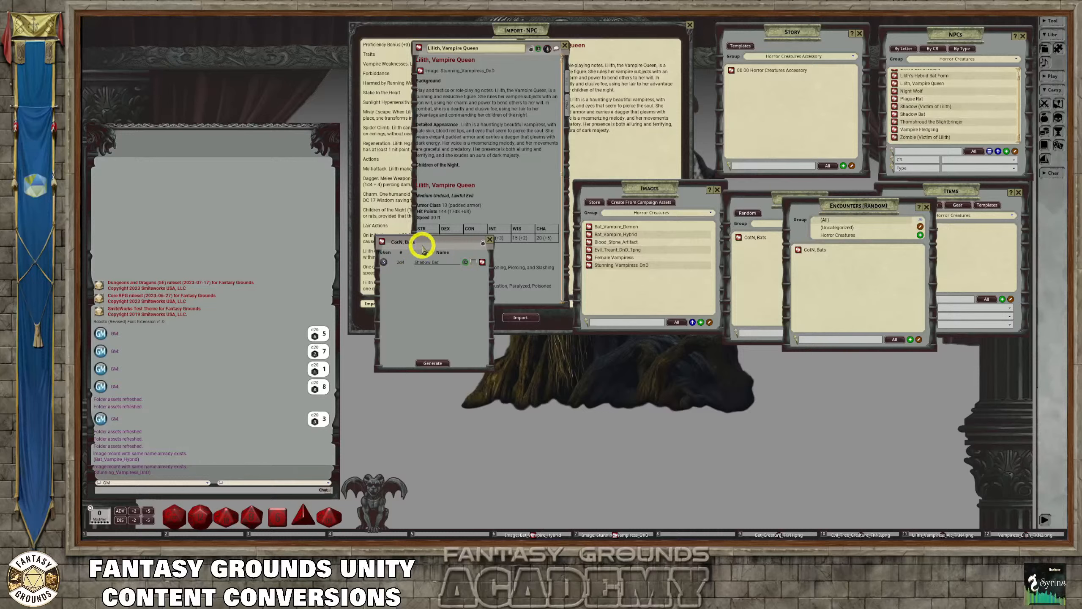
{"action": "left_click_drag", "start_coordinate": [446, 239], "coordinate": [668, 203]}
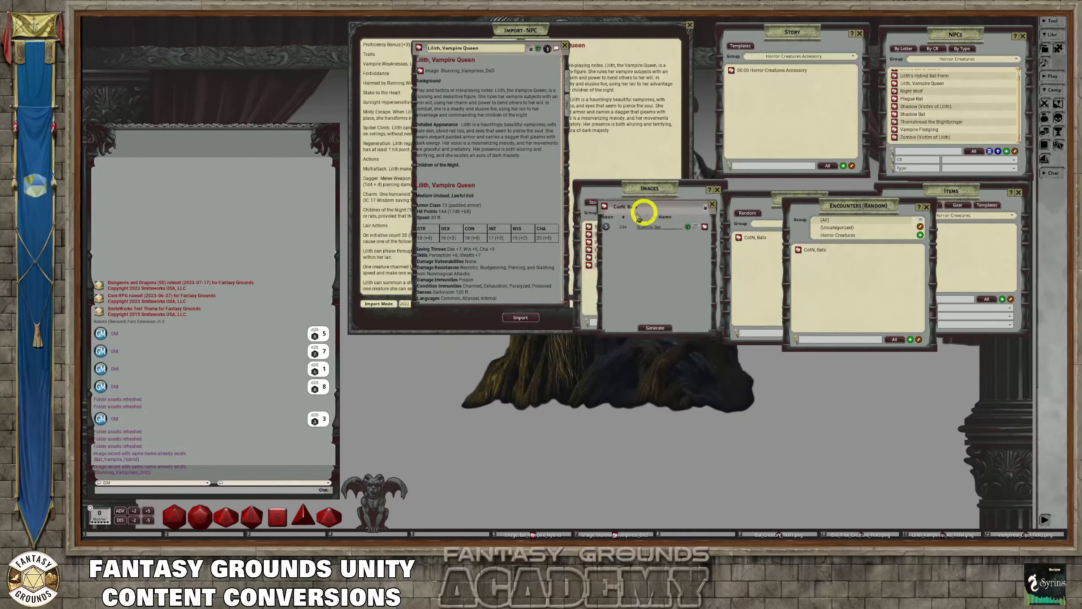
{"action": "left_click_drag", "start_coordinate": [603, 207], "coordinate": [423, 174]}
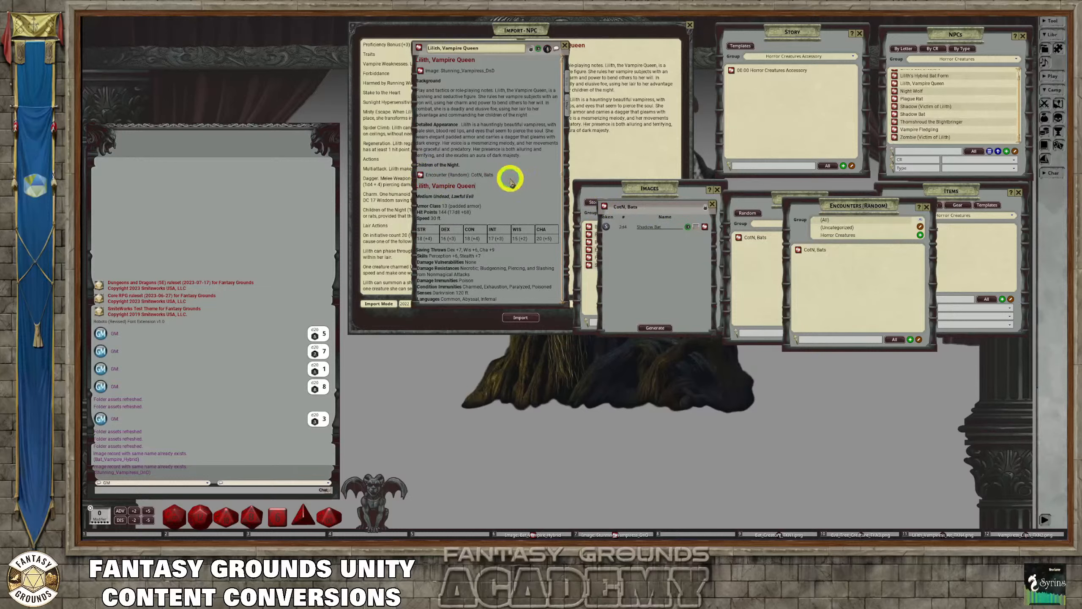
{"action": "key", "text": "Return"}
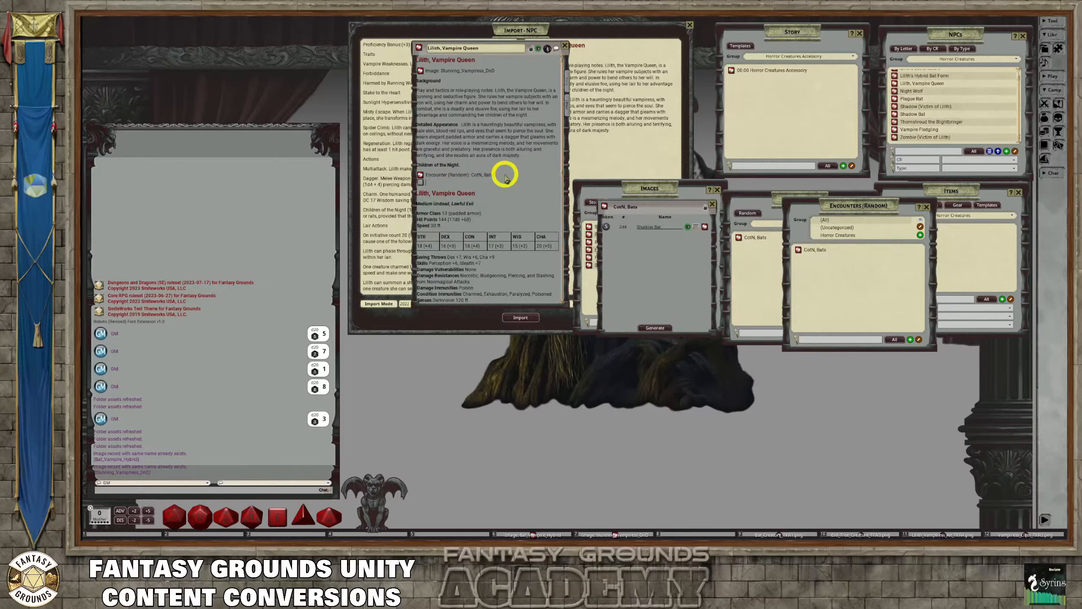
{"action": "key", "text": "ctrl"}
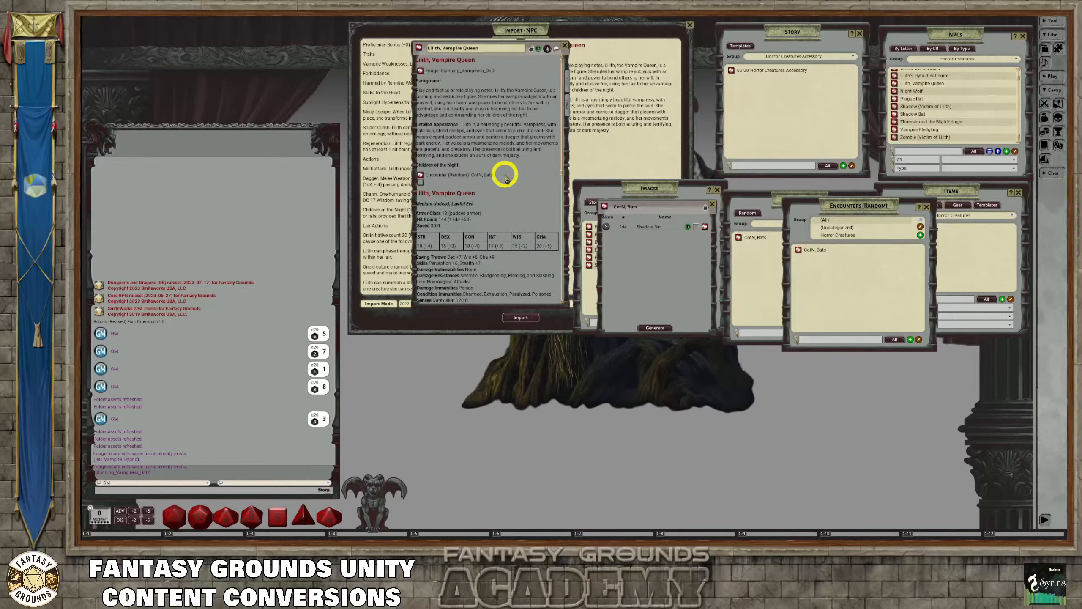
{"action": "key", "text": "ctrl+0"}
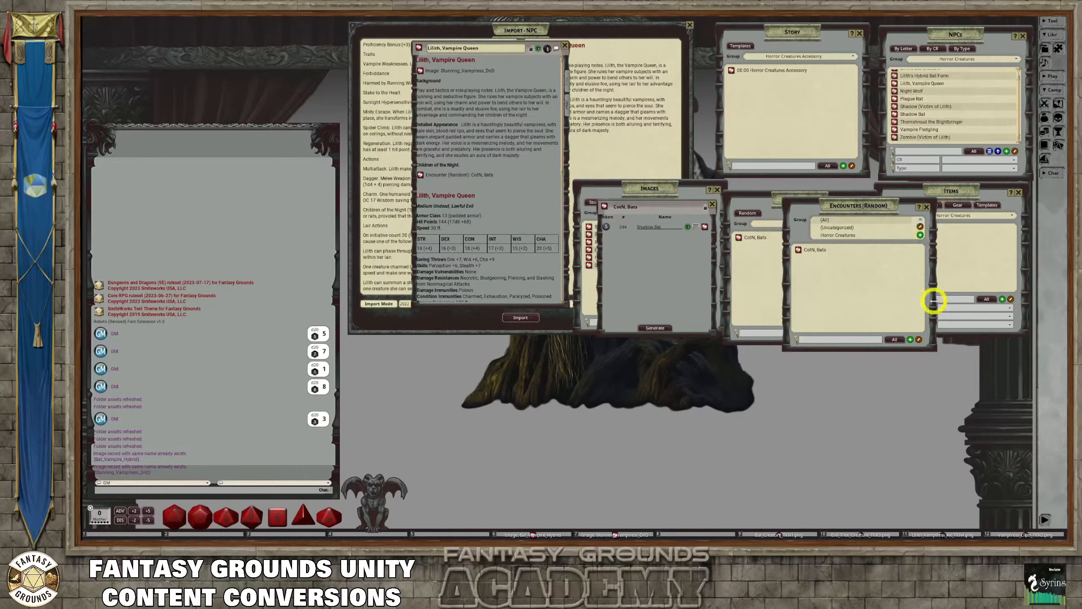
Create another random encounter and name it "Cotn, Rats"
{"action": "left_click", "coordinate": [910, 339]}
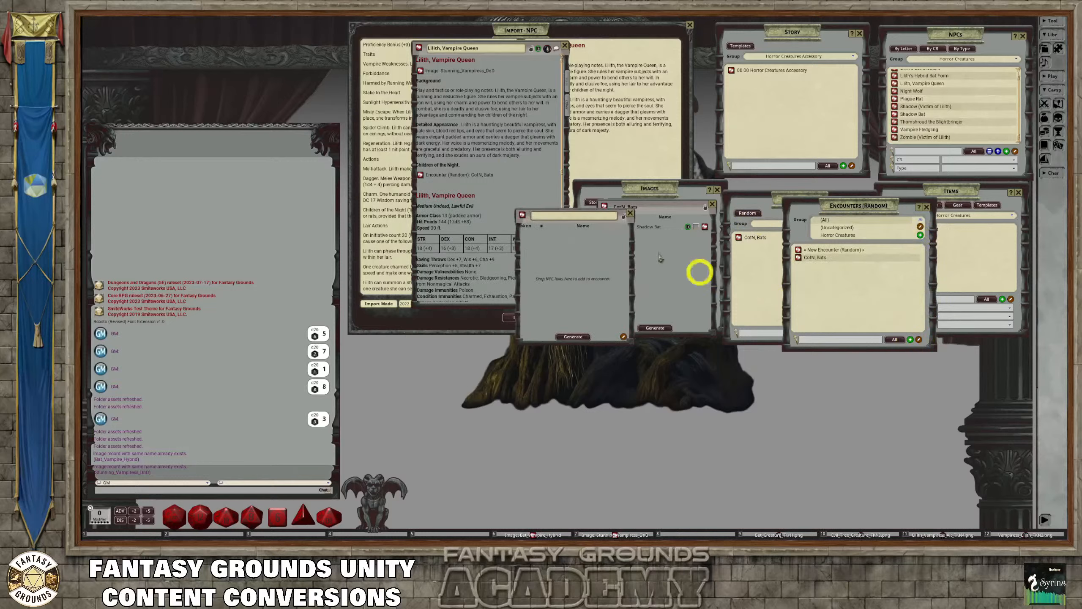
{"action": "type", "text": "Cotn"}
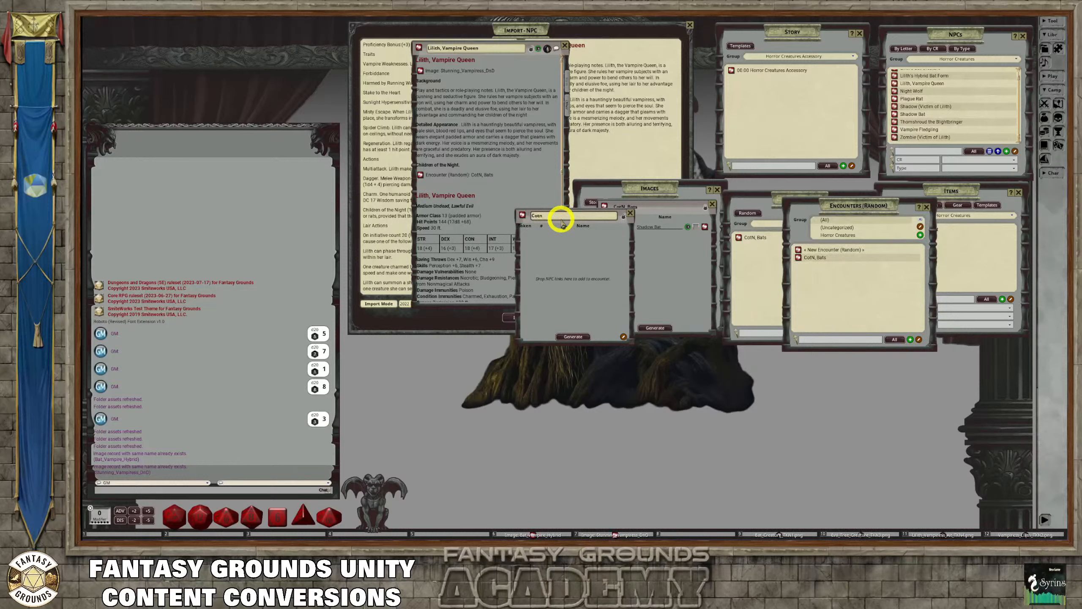
{"action": "type", "text": ","}
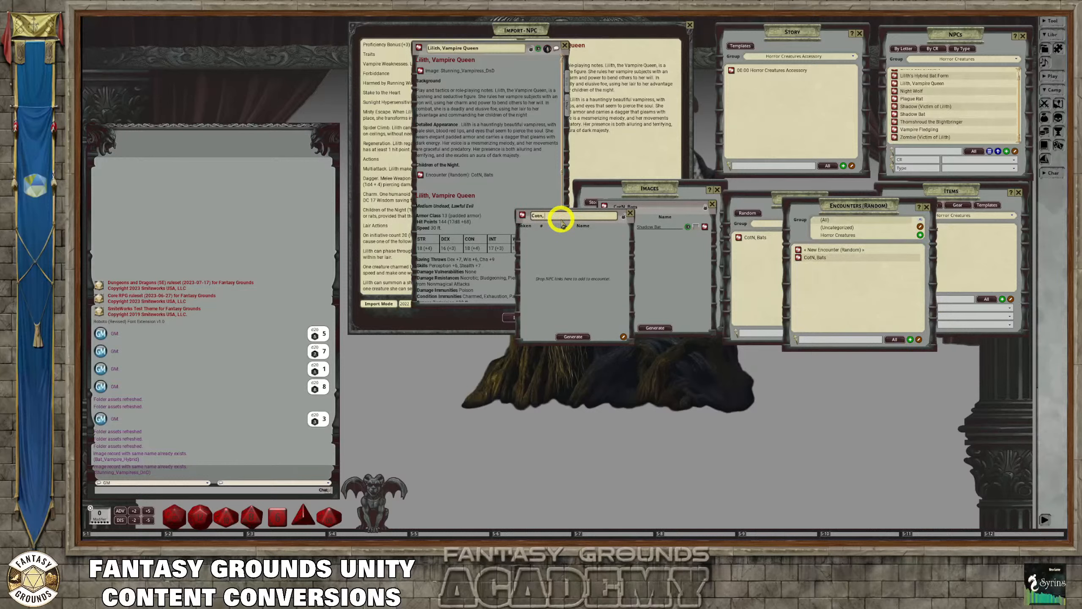
{"action": "type", "text": " Pla"}
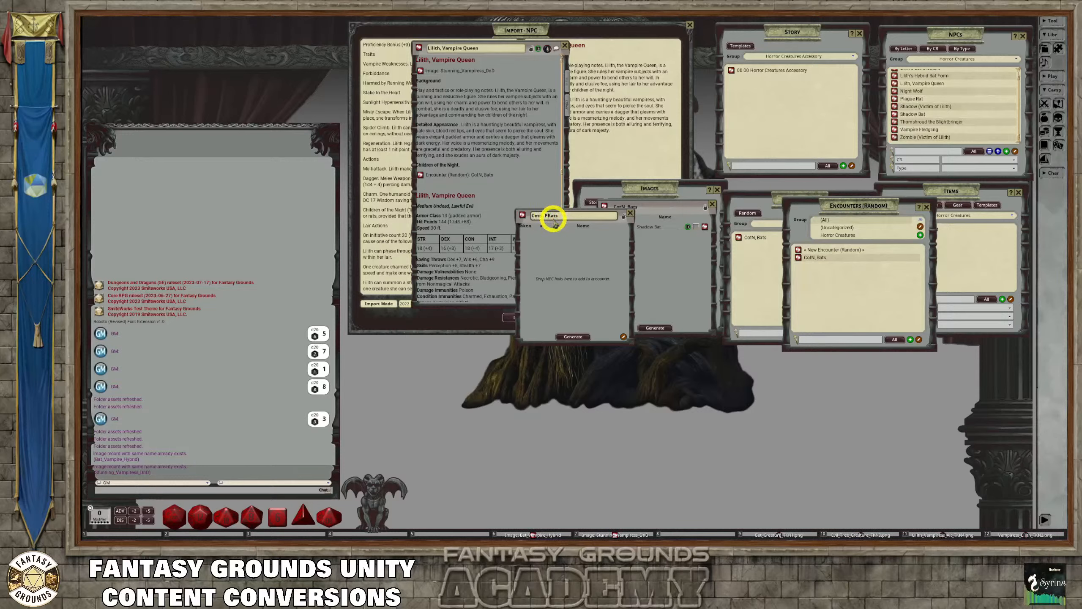
{"action": "key", "text": "BackSpace"}
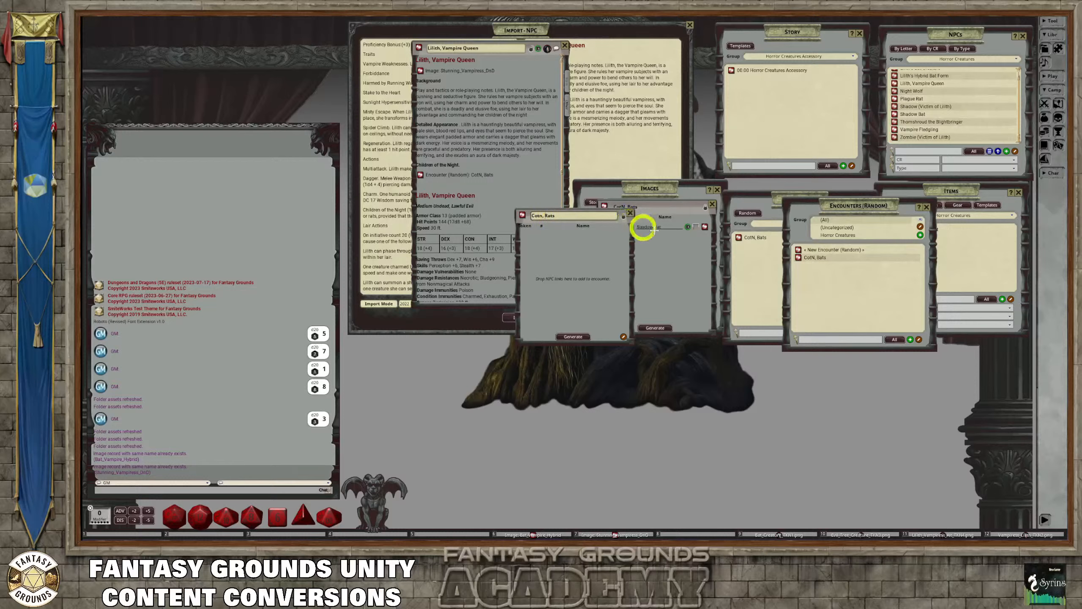
Close the random encounters list, add the Plague Rat NPC to the rats encounter with quantity 2d4, and lock the encounter
{"action": "left_click_drag", "start_coordinate": [643, 228], "coordinate": [775, 263]}
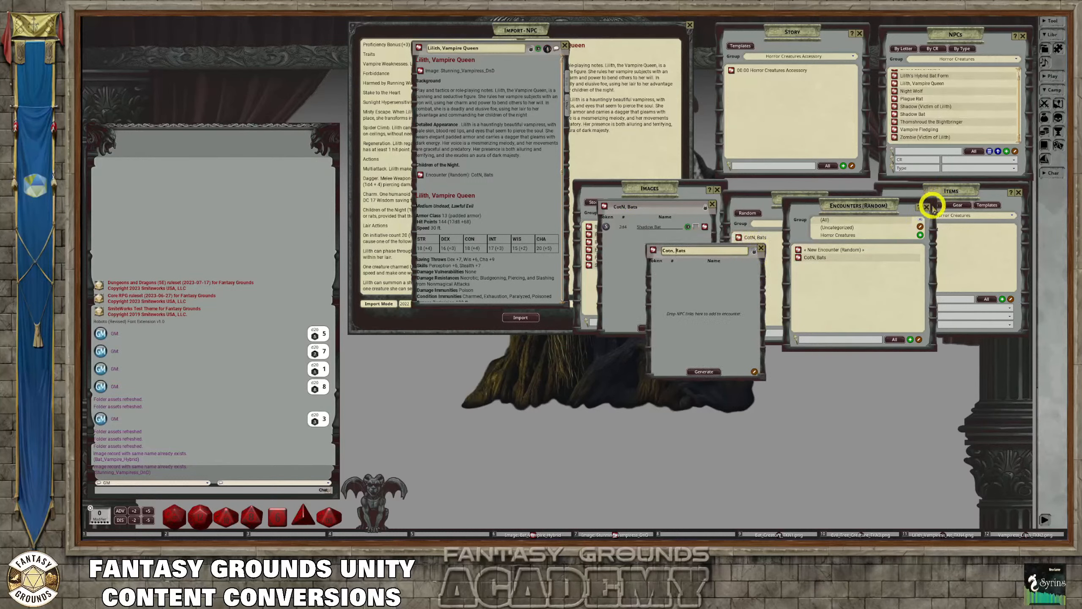
{"action": "left_click", "coordinate": [927, 207]}
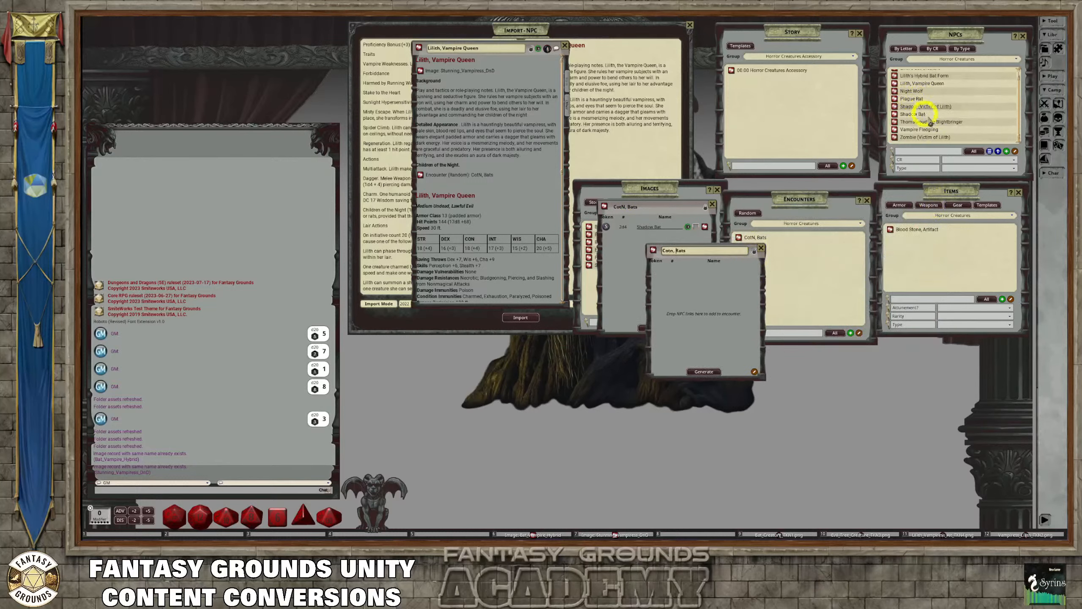
{"action": "scroll", "coordinate": [933, 122], "scroll_direction": "up", "scroll_amount": 1}
{"action": "left_click_drag", "start_coordinate": [894, 104], "coordinate": [672, 273]}
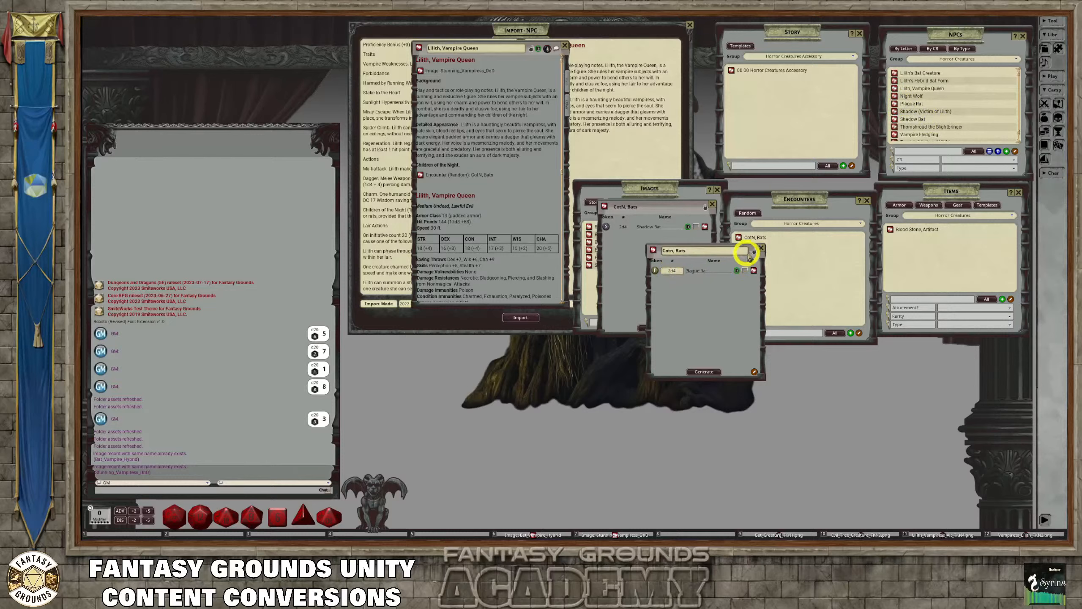
{"action": "left_click", "coordinate": [754, 251]}
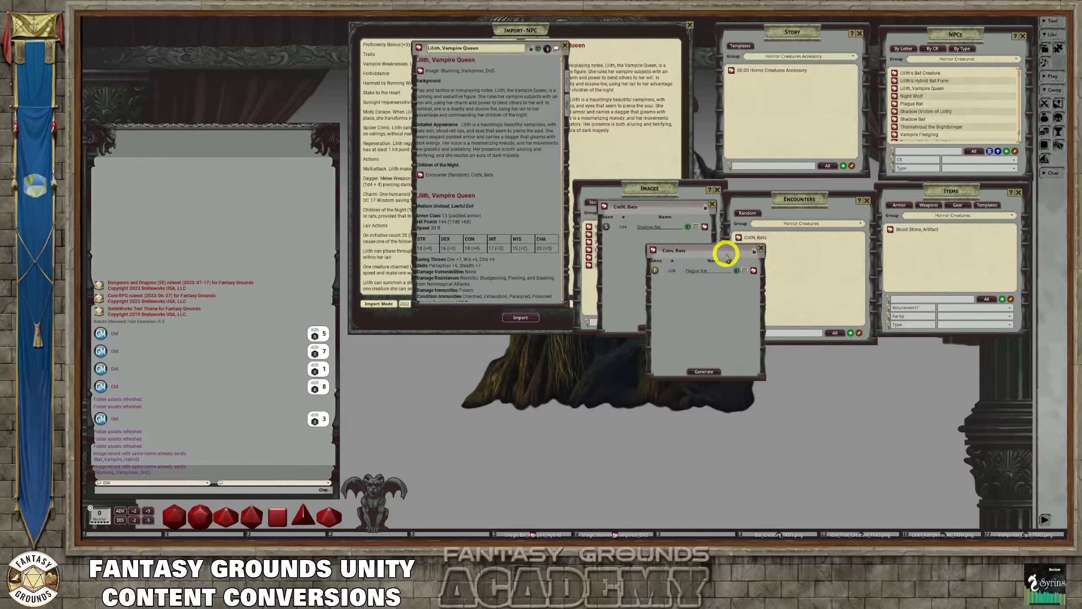
Link the rats encounter below the bats link in Lilith's record and append "(1/Day)" to the Children of the Night heading
{"action": "left_click_drag", "start_coordinate": [724, 251], "coordinate": [666, 237]}
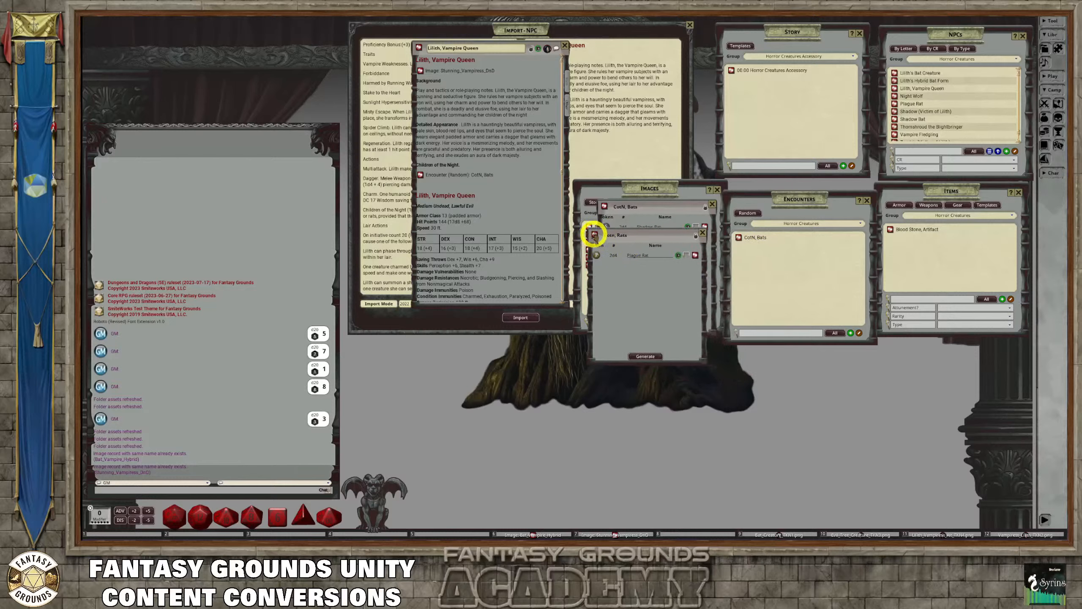
{"action": "left_click_drag", "start_coordinate": [593, 235], "coordinate": [424, 188]}
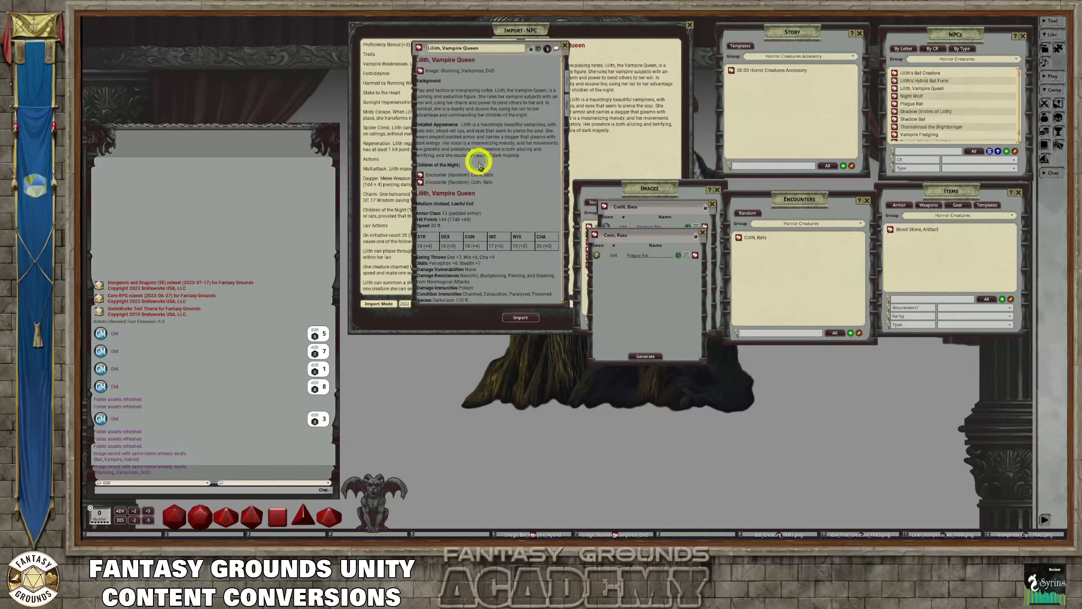
{"action": "left_click", "coordinate": [506, 166]}
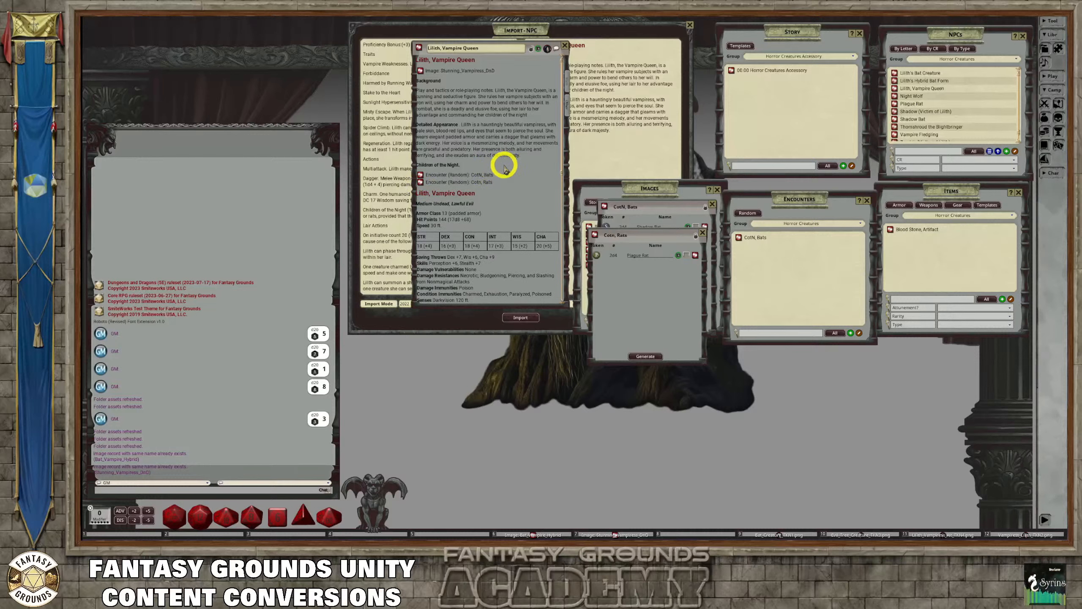
{"action": "type", "text": "("}
{"action": "type", "text": "1/Day"}
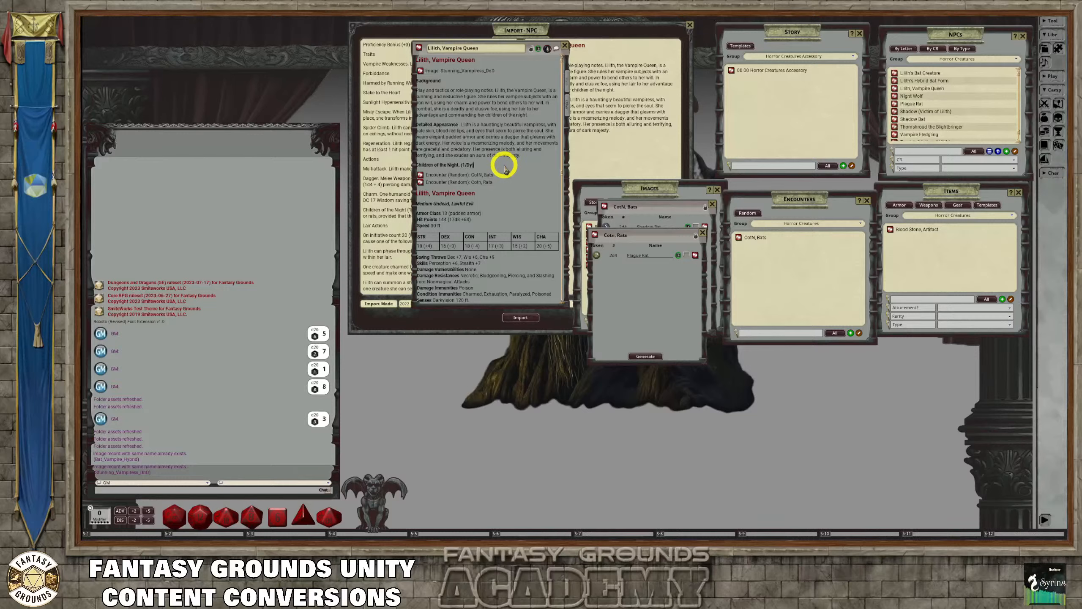
{"action": "type", "text": ")"}
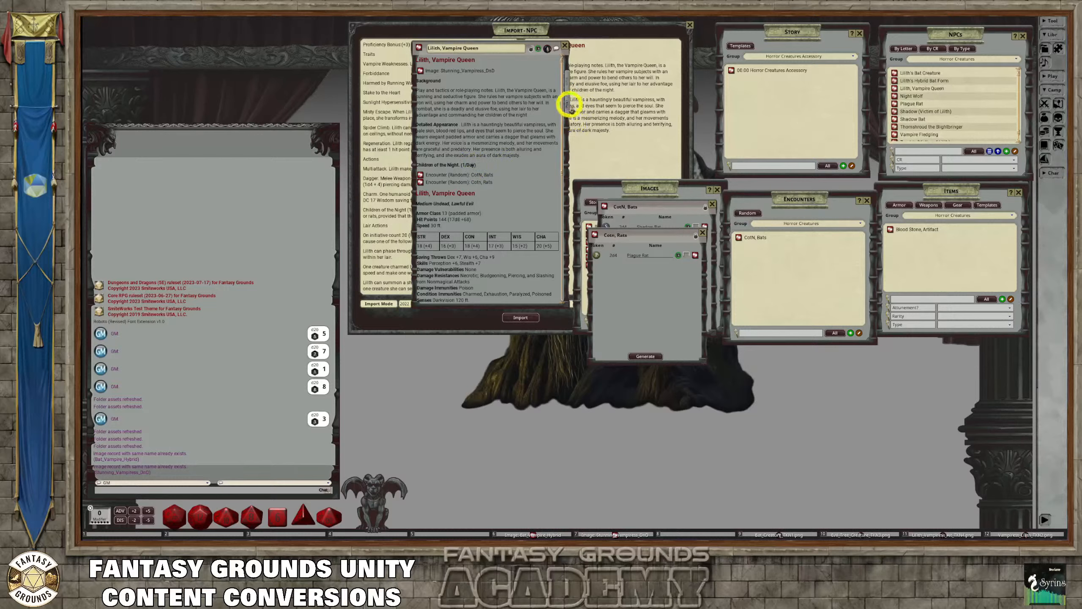
Lock the Lilith, Vampire Queen record and check her actions and the Children of the Night encounter links
{"action": "left_click", "coordinate": [567, 76]}
{"action": "scroll", "coordinate": [522, 181], "scroll_direction": "down", "scroll_amount": 5}
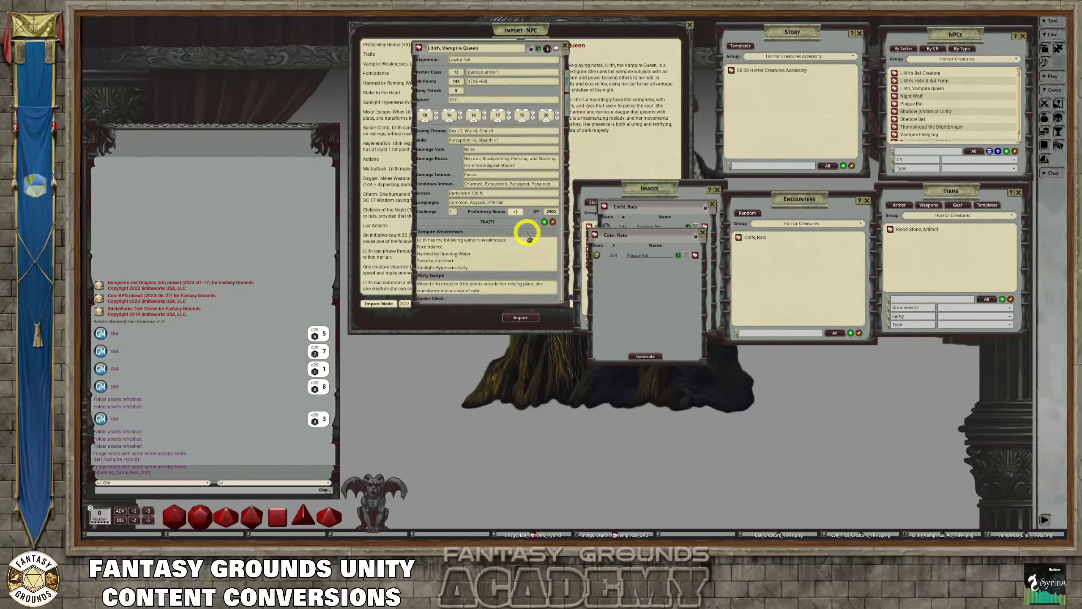
{"action": "scroll", "coordinate": [497, 215], "scroll_direction": "down", "scroll_amount": 6}
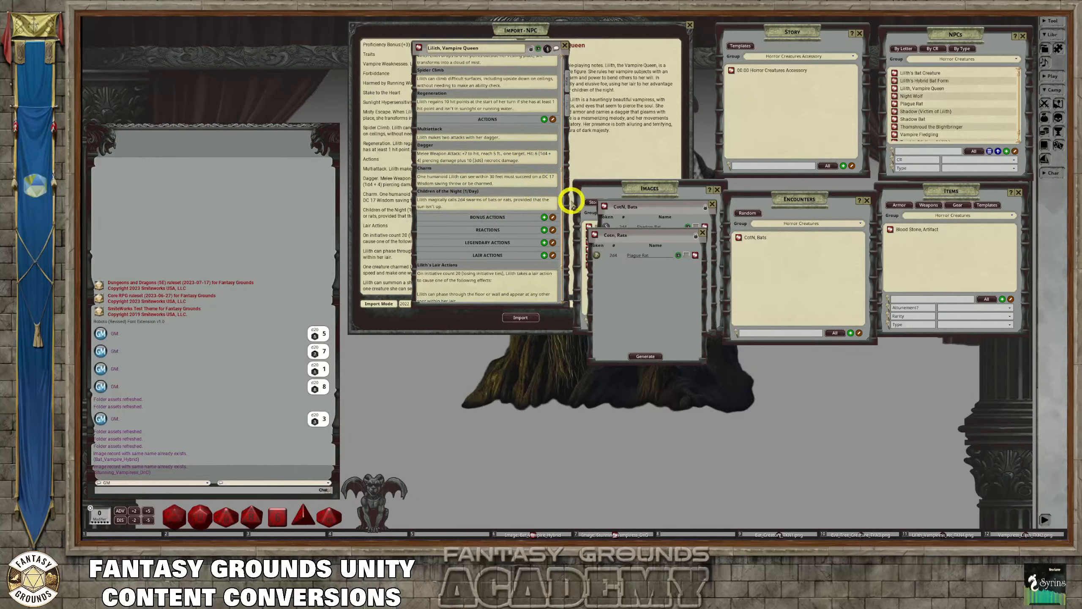
{"action": "left_click", "coordinate": [530, 48]}
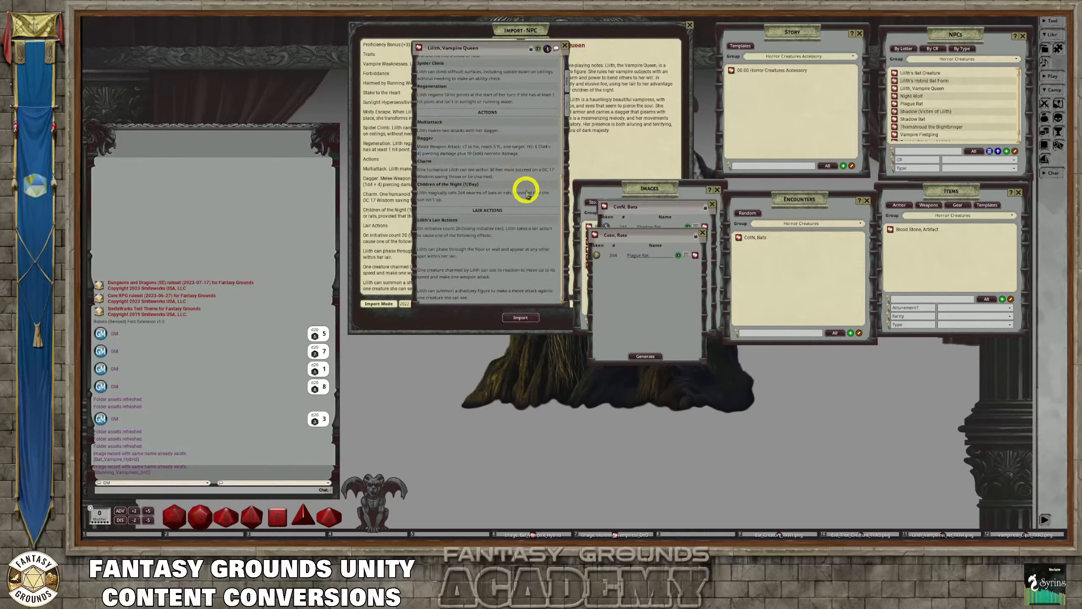
{"action": "scroll", "coordinate": [565, 102], "scroll_direction": "up", "scroll_amount": 10}
{"action": "scroll", "coordinate": [503, 228], "scroll_direction": "down", "scroll_amount": 1}
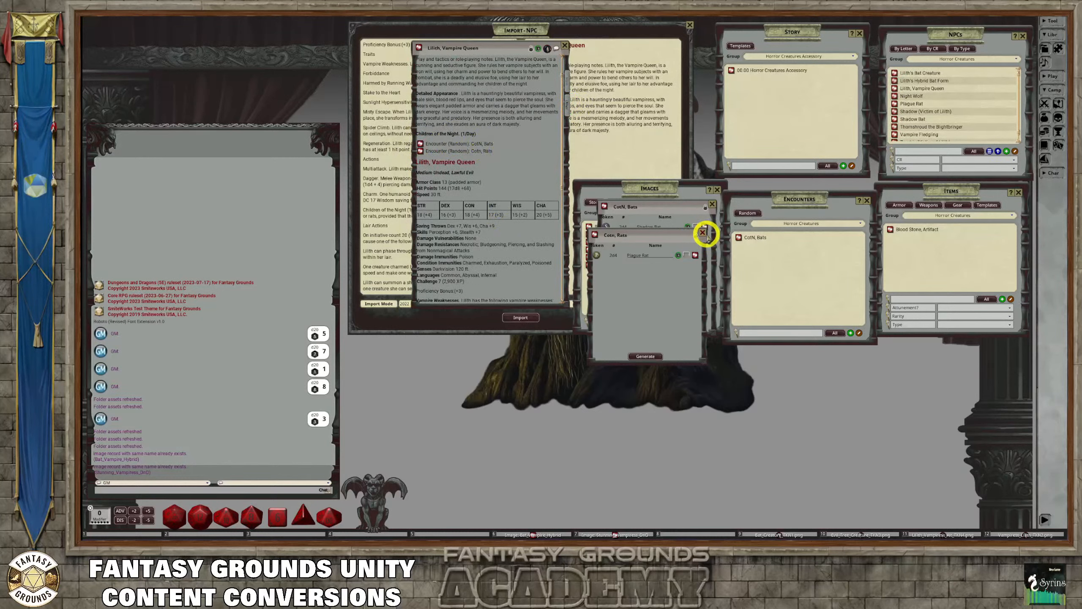
Generate a fixed encounter from the rats random encounter, add its Plague Rats to the combat tracker, and close the tracker
{"action": "left_click", "coordinate": [645, 355]}
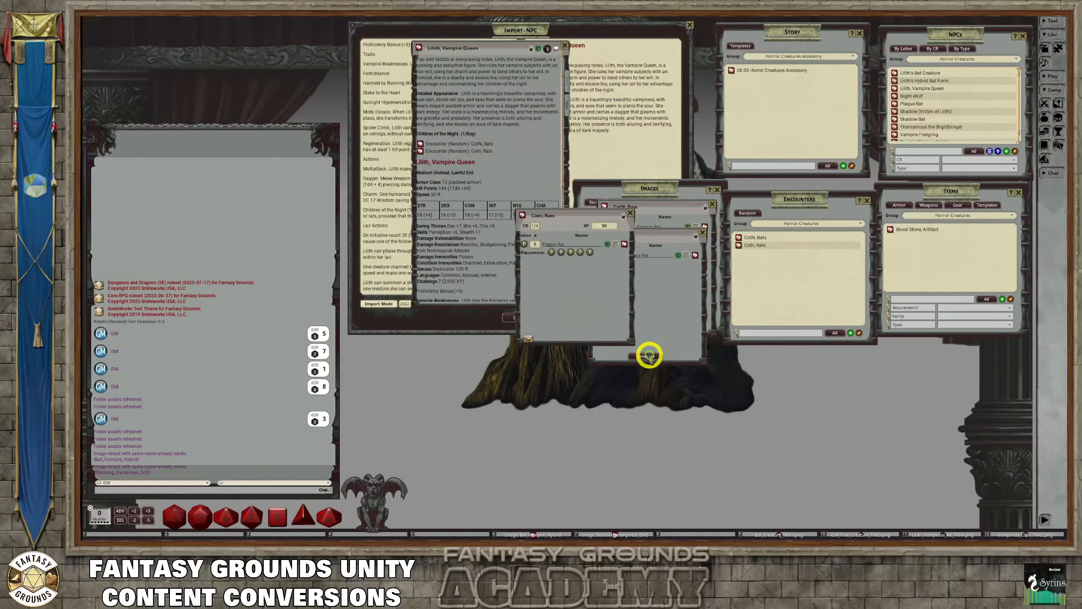
{"action": "left_click", "coordinate": [528, 338]}
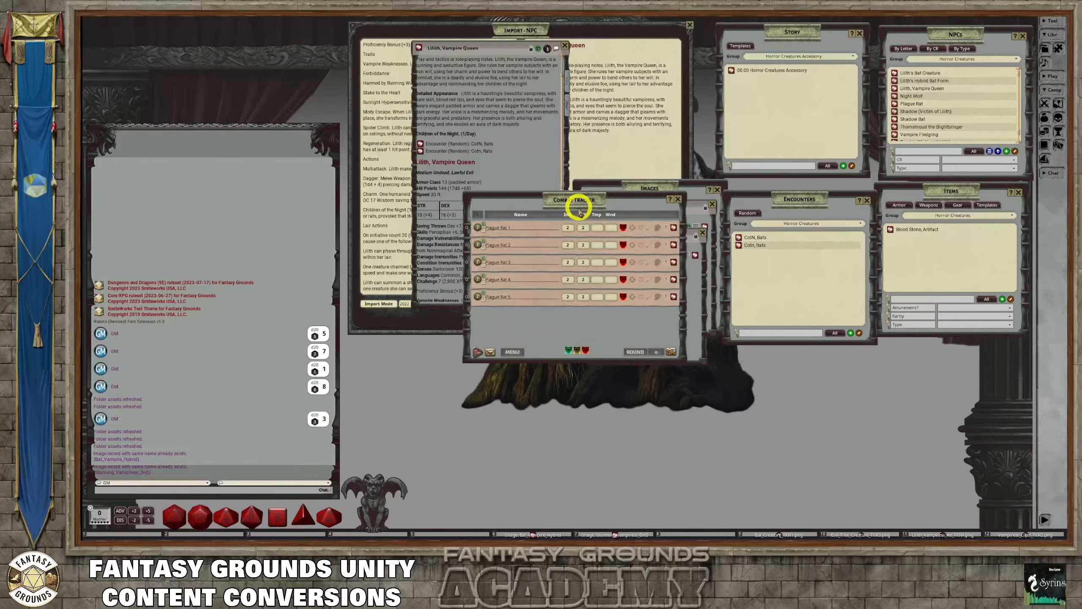
{"action": "left_click_drag", "start_coordinate": [566, 201], "coordinate": [195, 30]}
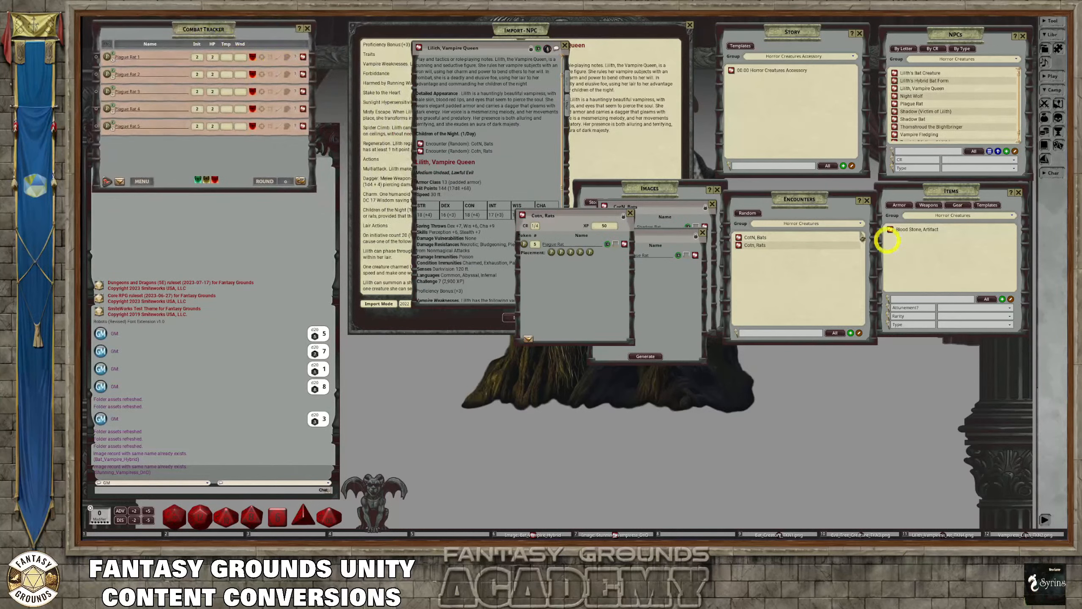
{"action": "left_click", "coordinate": [308, 29]}
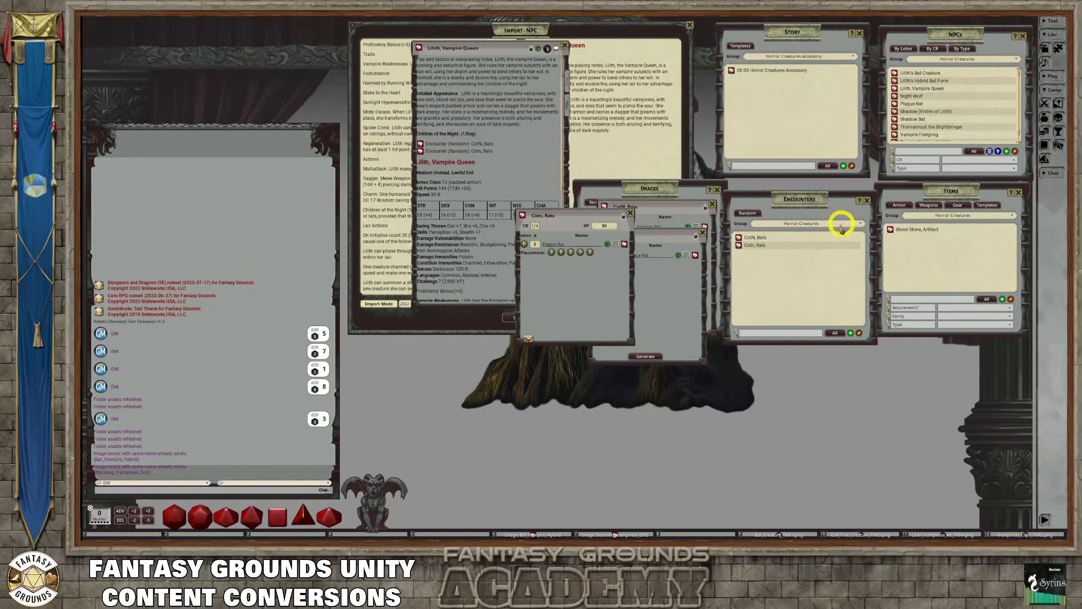
Close the rats and bats encounters, the image and encounter lists, Lilith's record and the NPC import window, and reposition the NPC list
{"action": "left_click", "coordinate": [630, 213]}
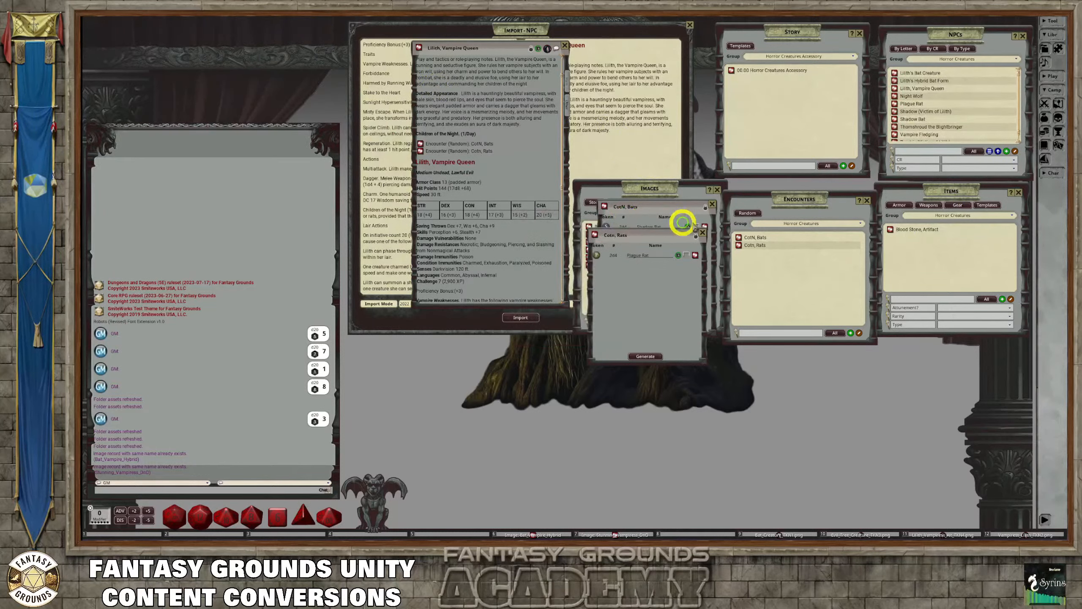
{"action": "left_click", "coordinate": [702, 233]}
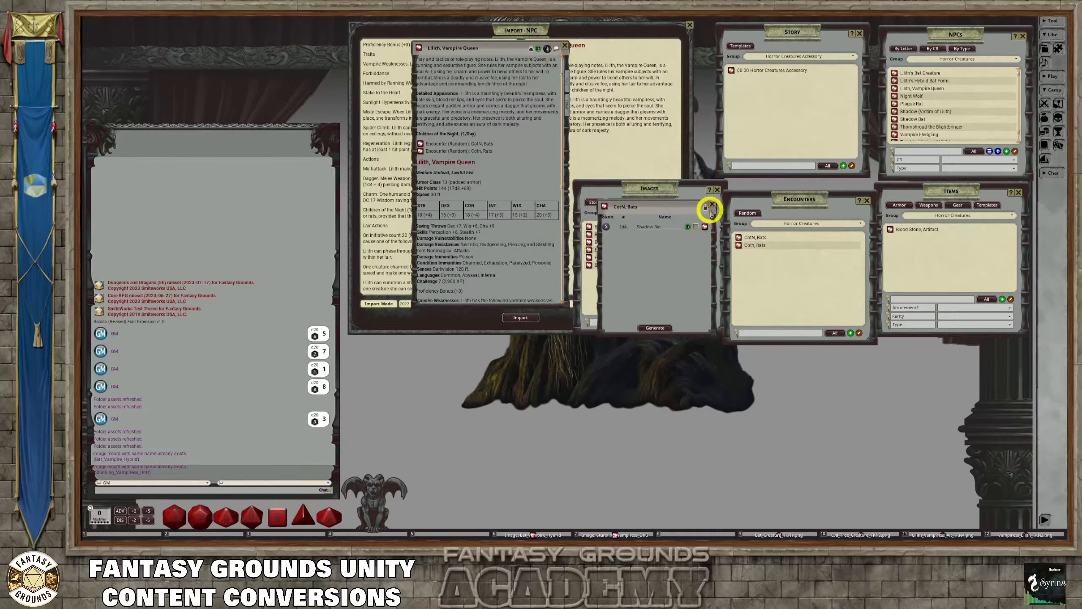
{"action": "left_click", "coordinate": [711, 204]}
{"action": "left_click", "coordinate": [717, 189]}
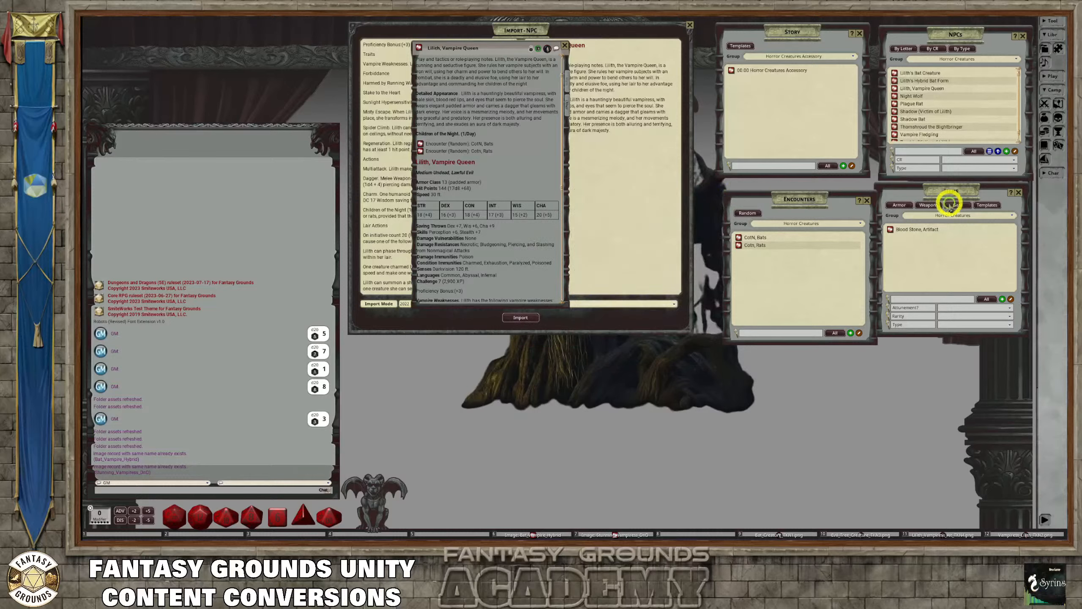
{"action": "left_click", "coordinate": [866, 199]}
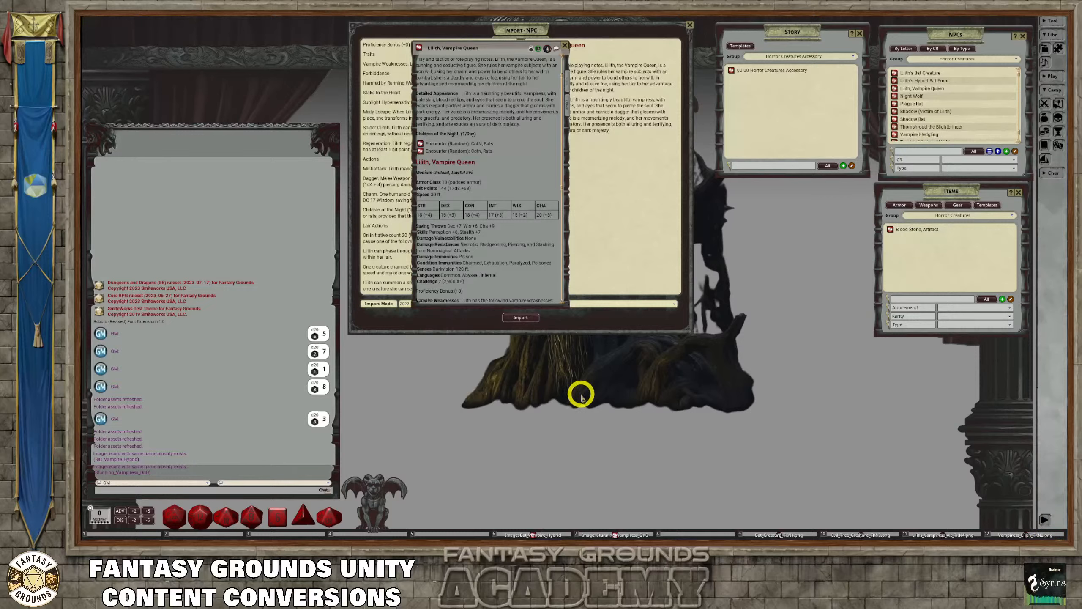
{"action": "left_click", "coordinate": [564, 46]}
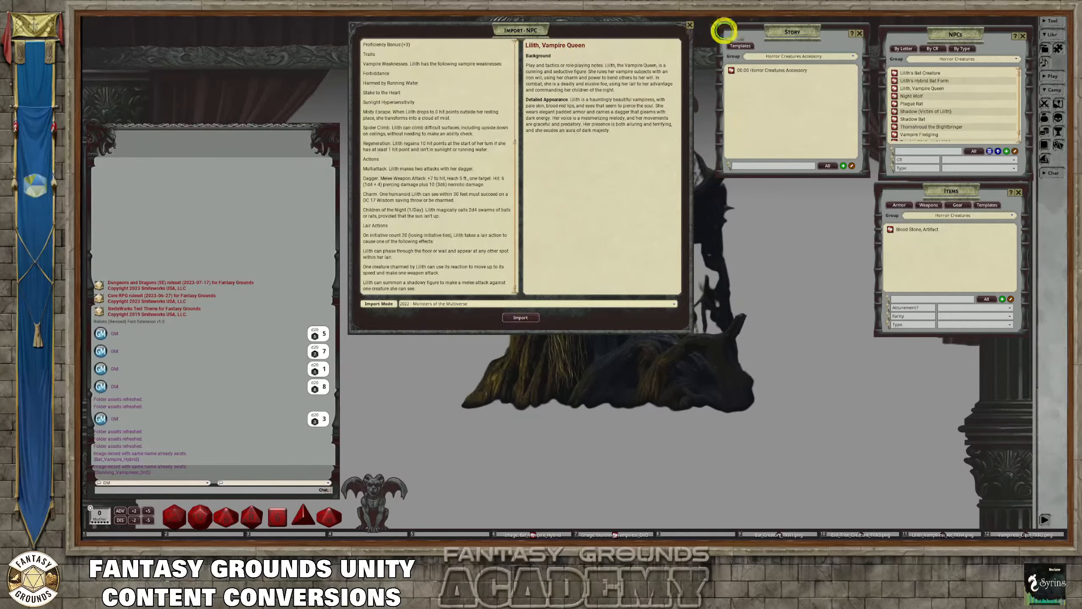
{"action": "left_click", "coordinate": [689, 24]}
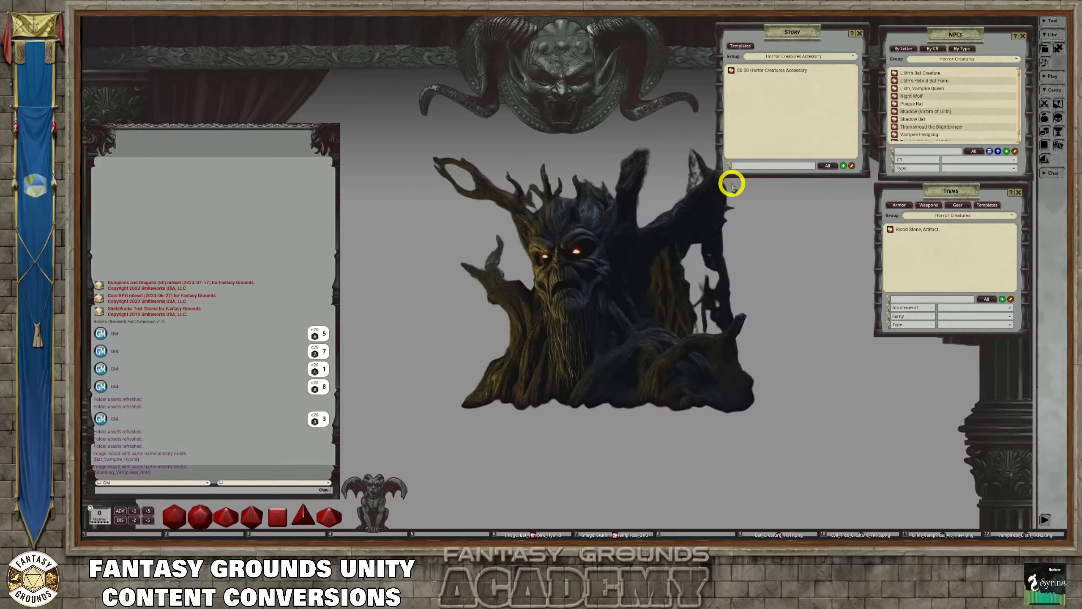
{"action": "left_click_drag", "start_coordinate": [959, 34], "coordinate": [507, 39]}
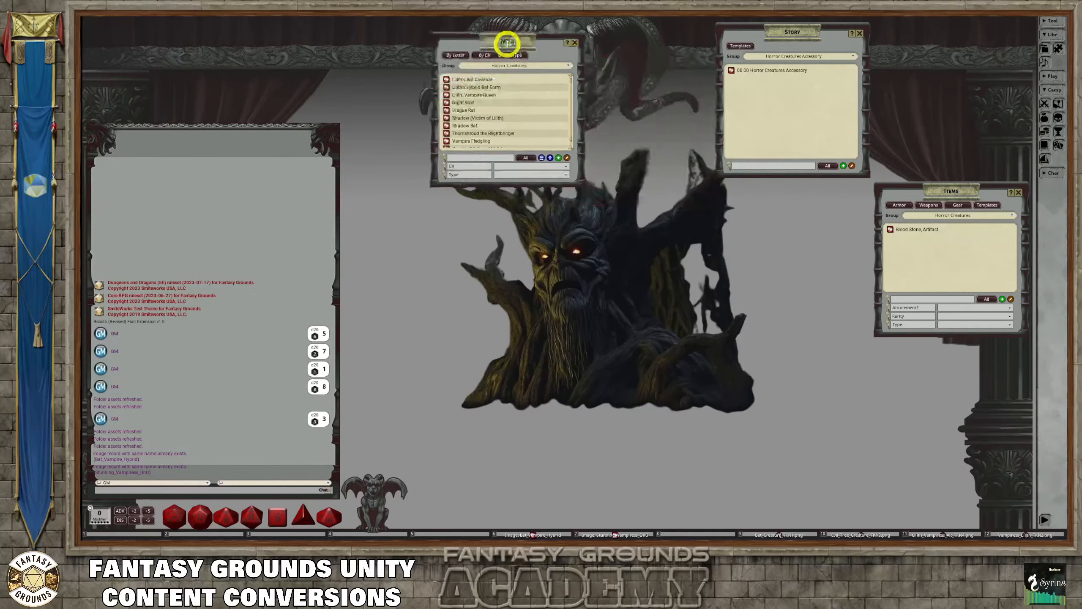
Enlarge the NPC list to fit all Horror Creatures entries and move the item list closer to the story list
{"action": "left_click_drag", "start_coordinate": [522, 174], "coordinate": [533, 269]}
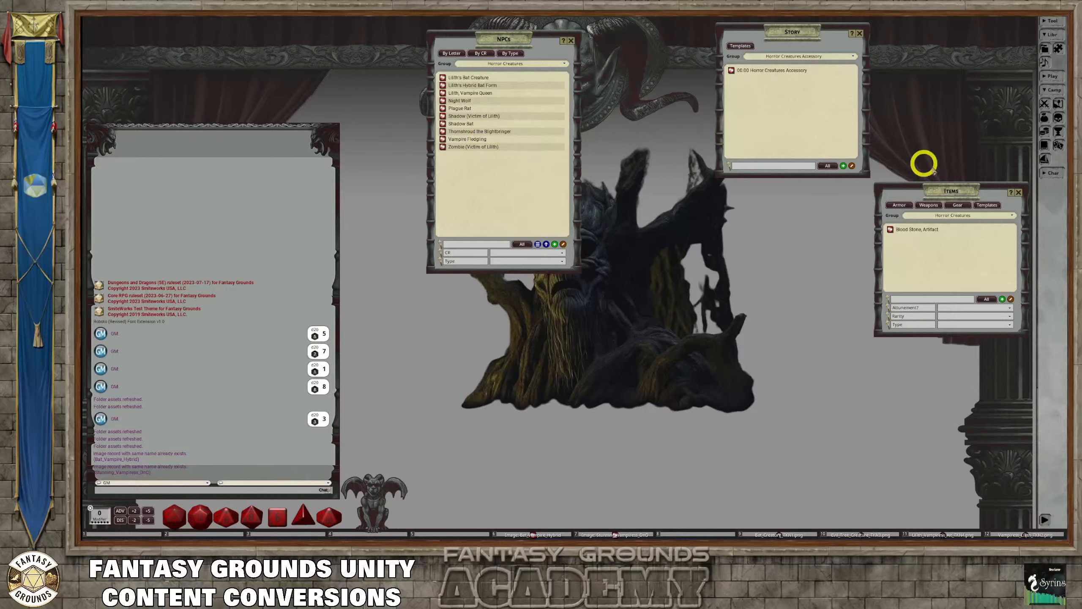
{"action": "left_click_drag", "start_coordinate": [955, 190], "coordinate": [896, 150]}
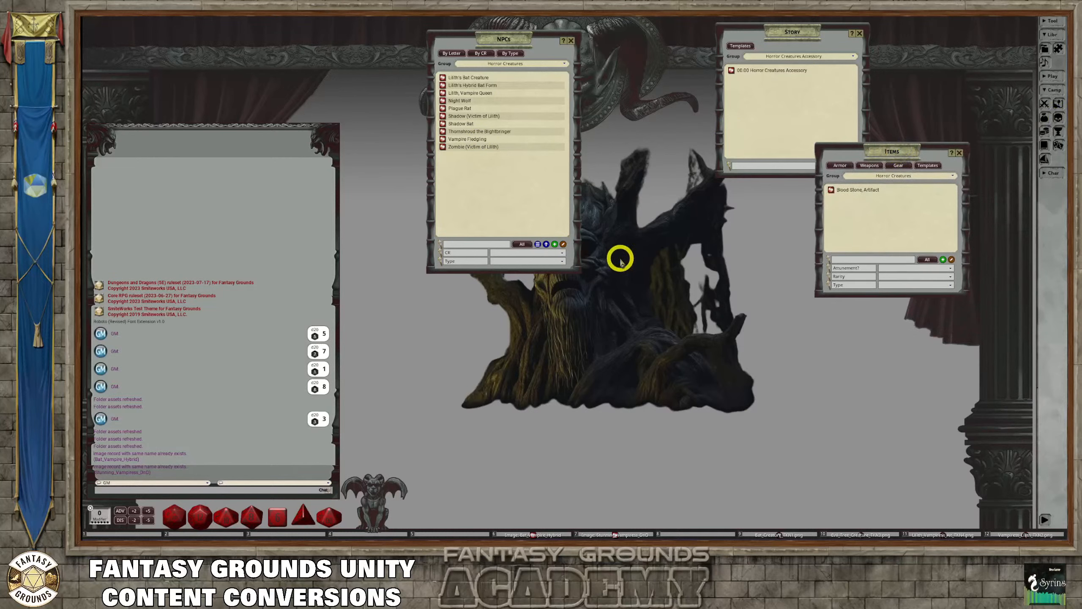
{"action": "left_click", "coordinate": [1053, 121]}
{"action": "left_click", "coordinate": [1058, 118]}
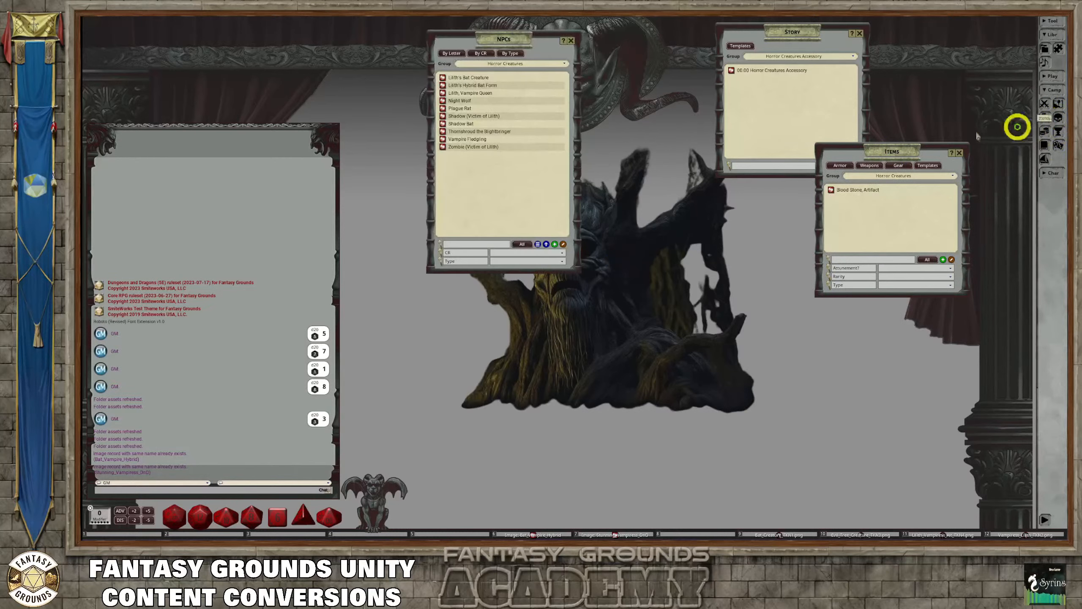
Show NPCs from all groups and filter the list by name for the awakened plants
{"action": "left_click", "coordinate": [511, 63]}
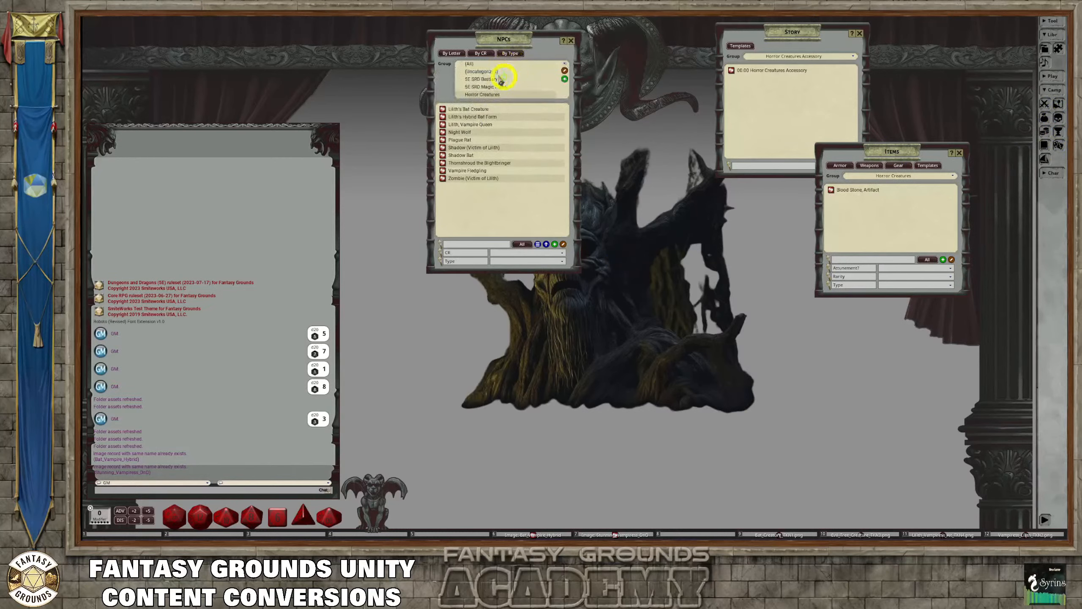
{"action": "left_click", "coordinate": [468, 71]}
{"action": "left_click", "coordinate": [463, 245]}
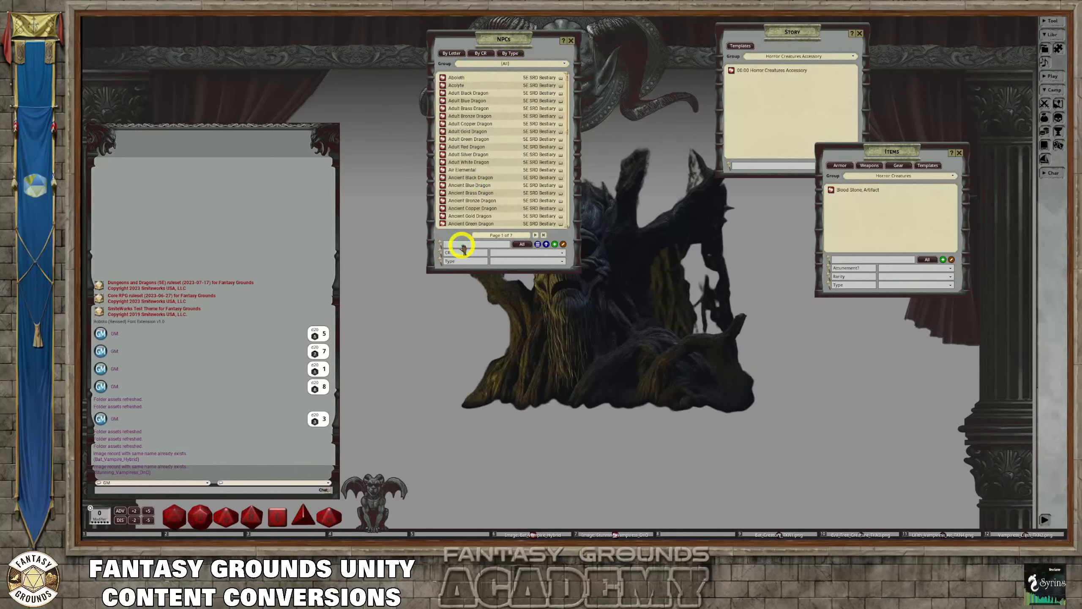
{"action": "type", "text": "Ai"}
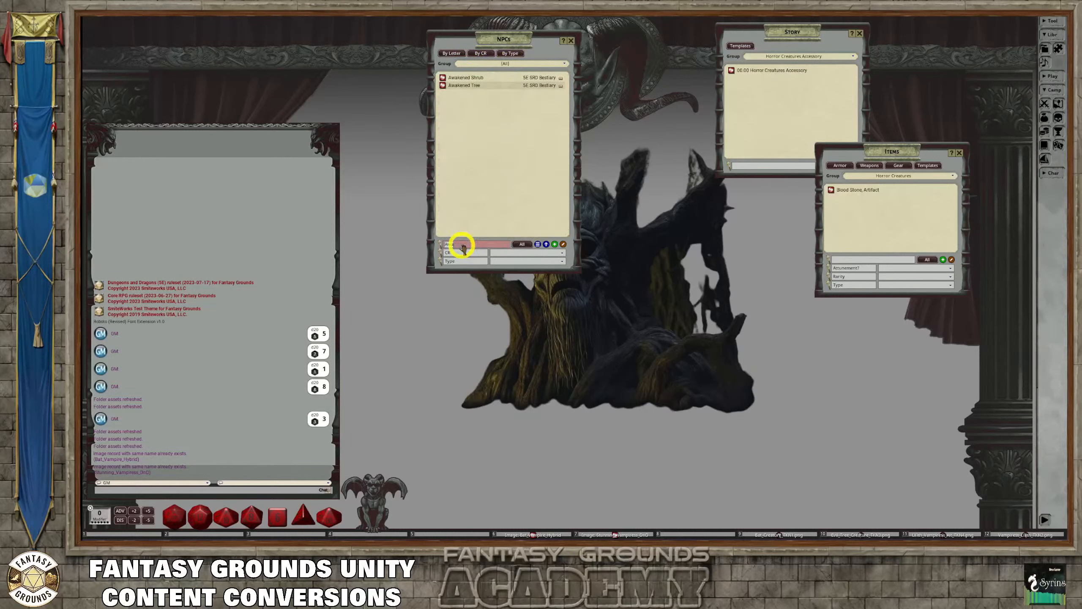
Open the Awakened Tree and Awakened Shrub records and arrange them beside the NPC list
{"action": "left_click", "coordinate": [443, 85]}
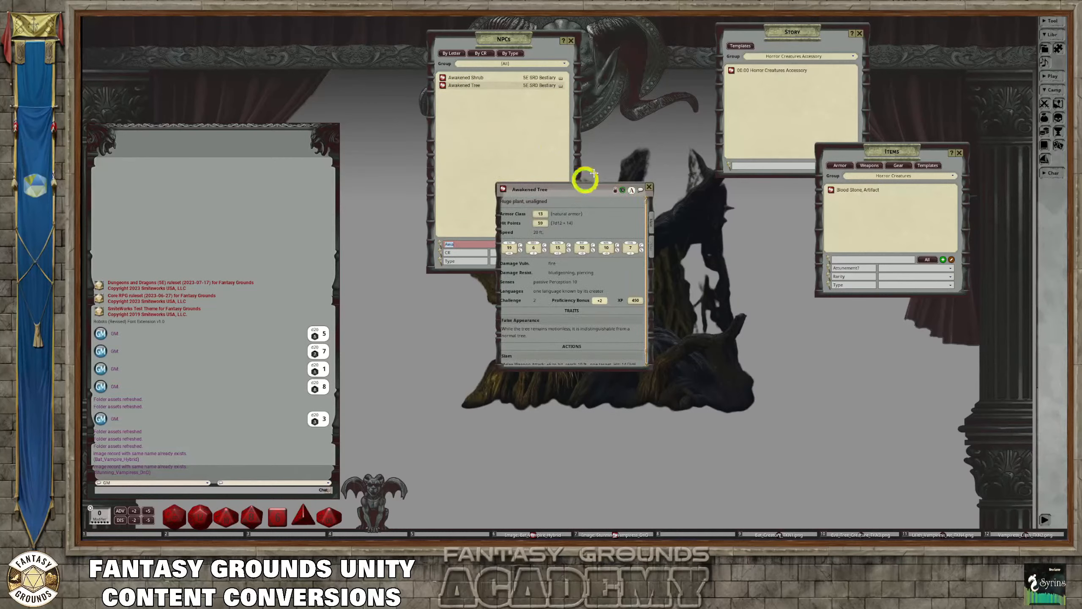
{"action": "left_click_drag", "start_coordinate": [584, 183], "coordinate": [646, 67]}
{"action": "left_click", "coordinate": [442, 77]}
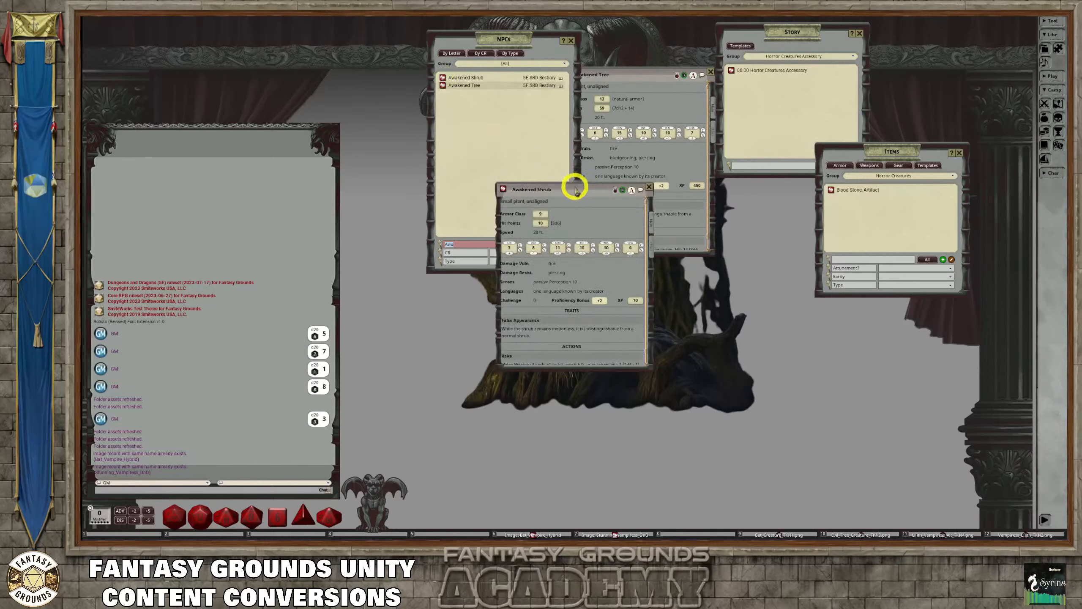
{"action": "left_click_drag", "start_coordinate": [575, 184], "coordinate": [645, 97]}
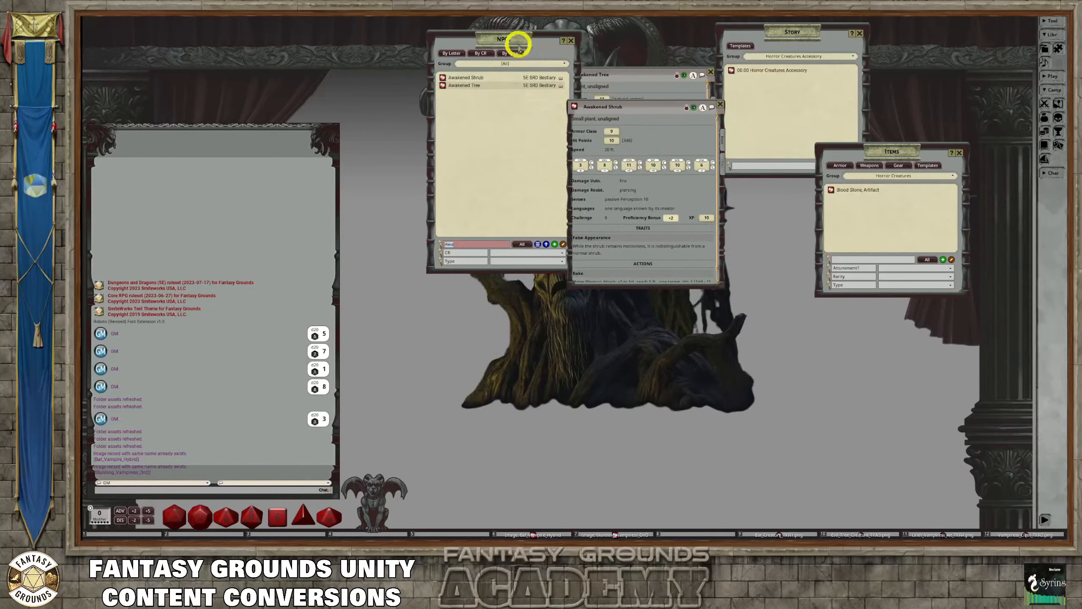
{"action": "left_click_drag", "start_coordinate": [515, 41], "coordinate": [460, 46]}
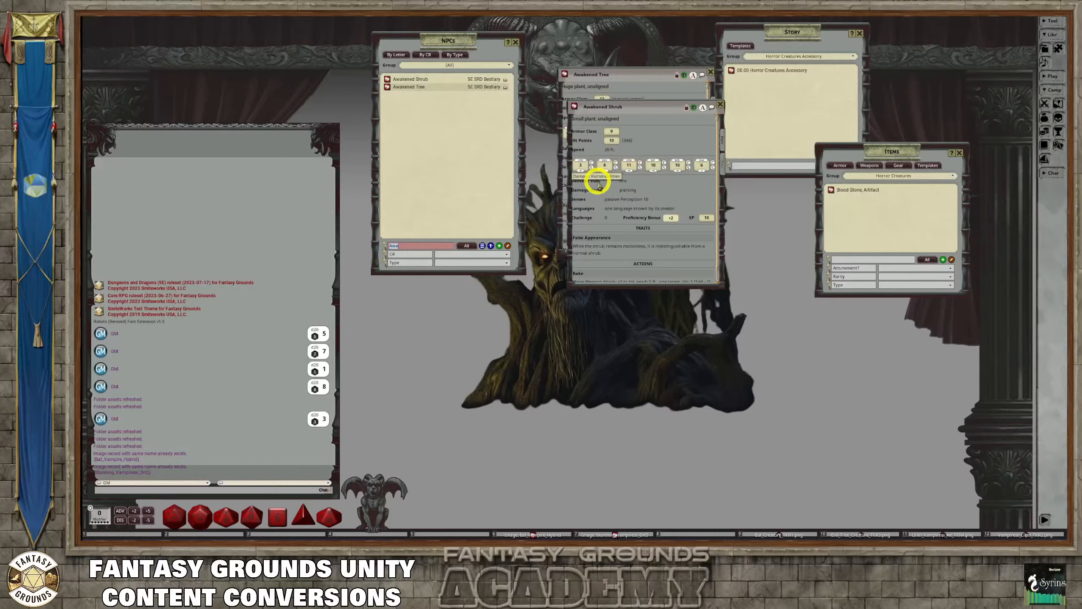
Clear the NPC name filter and close the NPC list, declining the request to open the help URL
{"action": "key", "text": "BackSpace"}
{"action": "scroll", "coordinate": [458, 162], "scroll_direction": "down", "scroll_amount": 1}
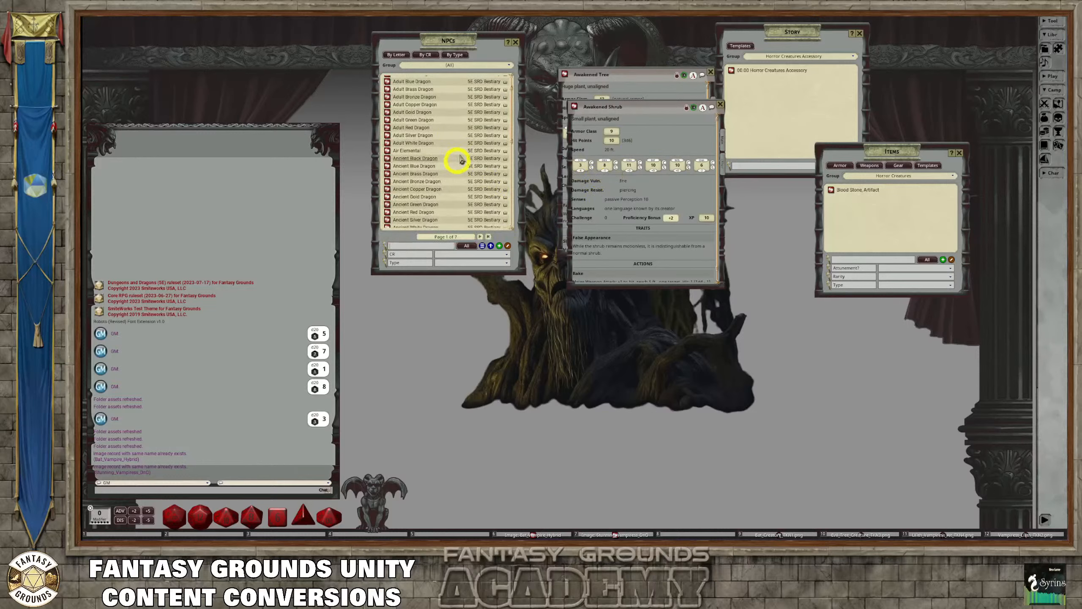
{"action": "left_click", "coordinate": [509, 41]}
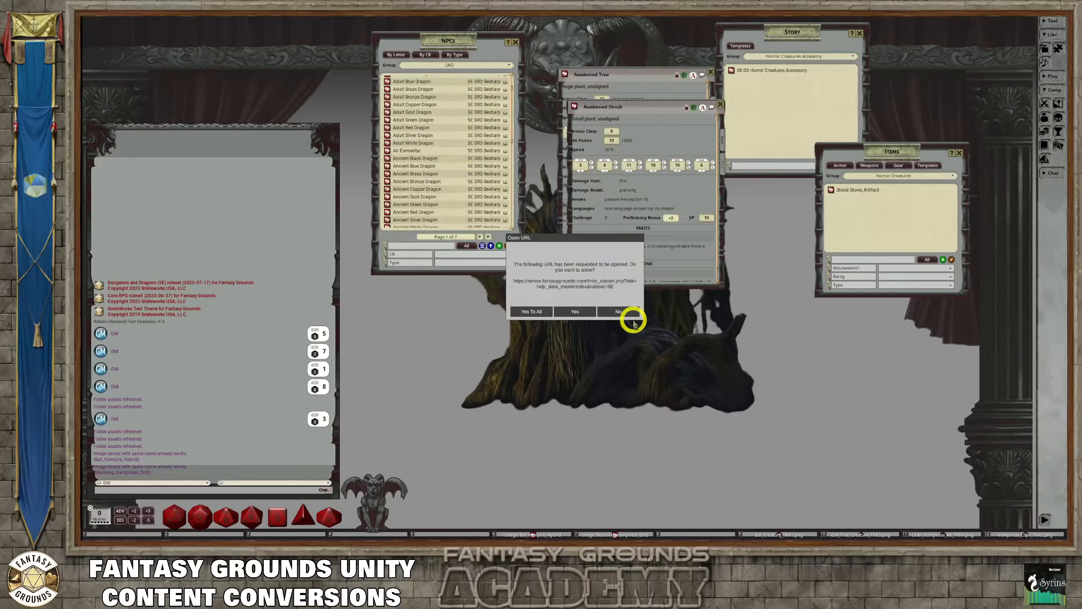
{"action": "left_click", "coordinate": [624, 311]}
{"action": "left_click", "coordinate": [516, 42]}
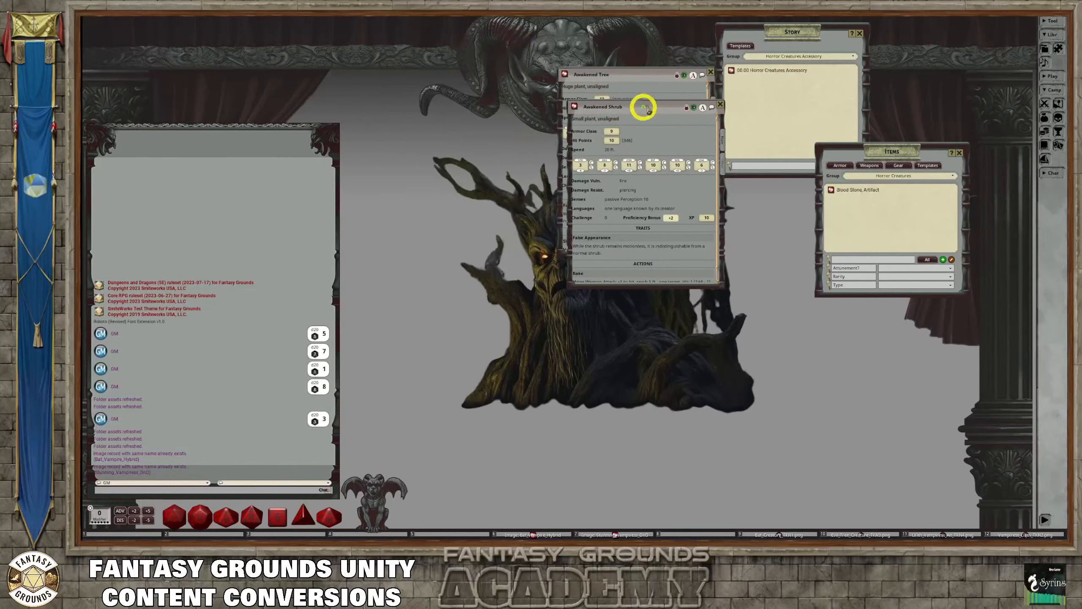
Place the Awakened Shrub and Awakened Tree records side by side to compare them, and close both
{"action": "left_click_drag", "start_coordinate": [643, 106], "coordinate": [476, 72]}
{"action": "left_click_drag", "start_coordinate": [604, 72], "coordinate": [593, 71]}
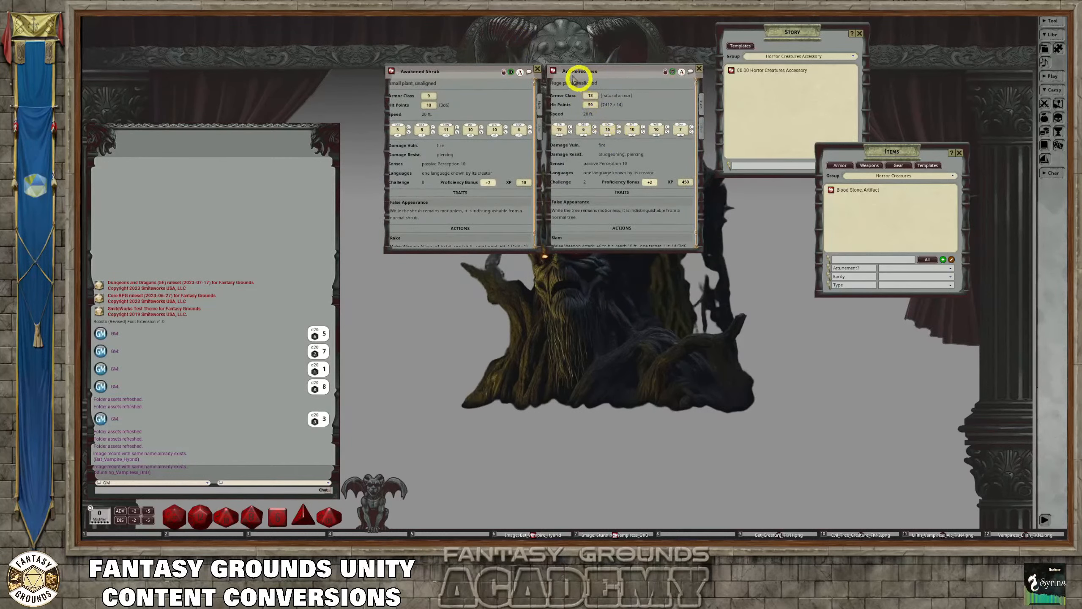
{"action": "left_click", "coordinate": [537, 69]}
{"action": "left_click", "coordinate": [699, 68]}
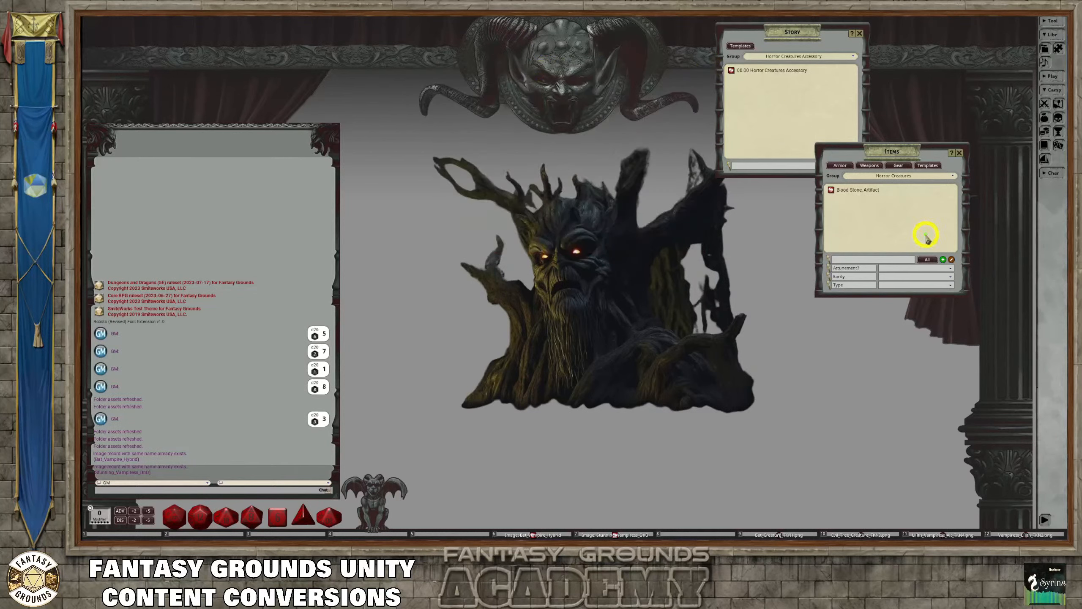